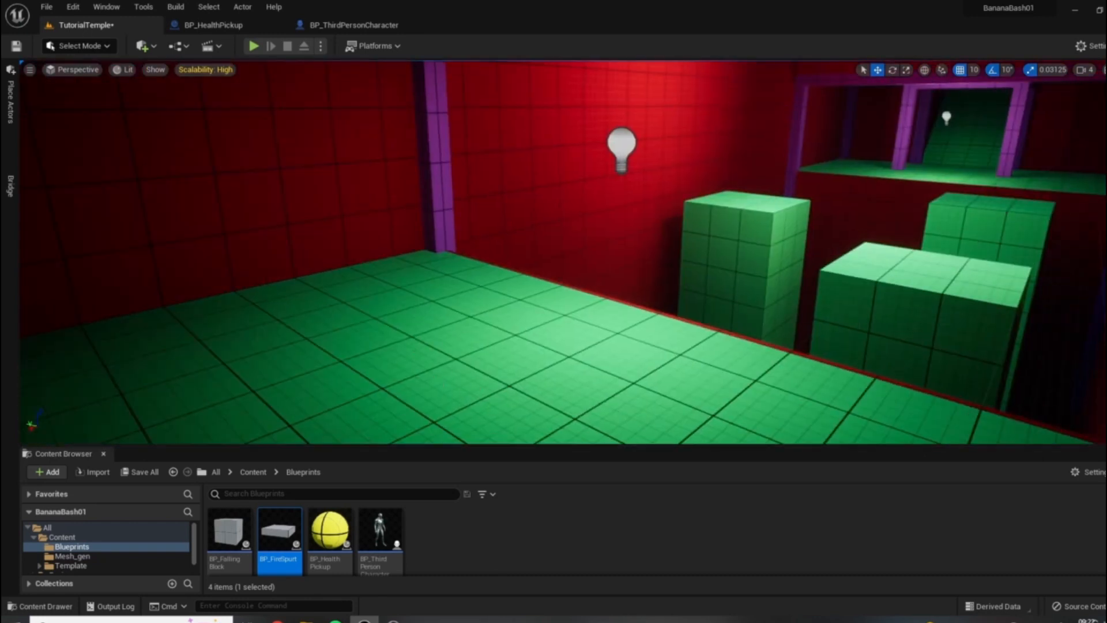
Step: Survey the temple room as far as the stairs marked End, and show the contents of the Mesh_gen folder
right_click_drag(933, 150, 122, 378)
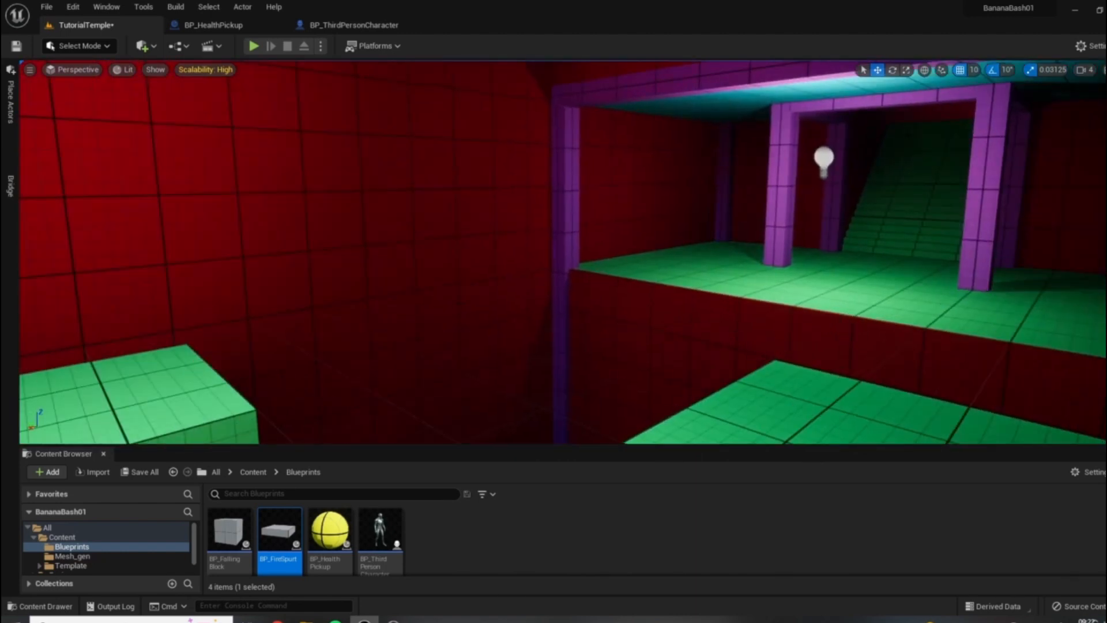
mouse_move(804, 306)
right_mouse_down()
mouse_move(870, 309)
mouse_move(803, 306)
right_mouse_up()
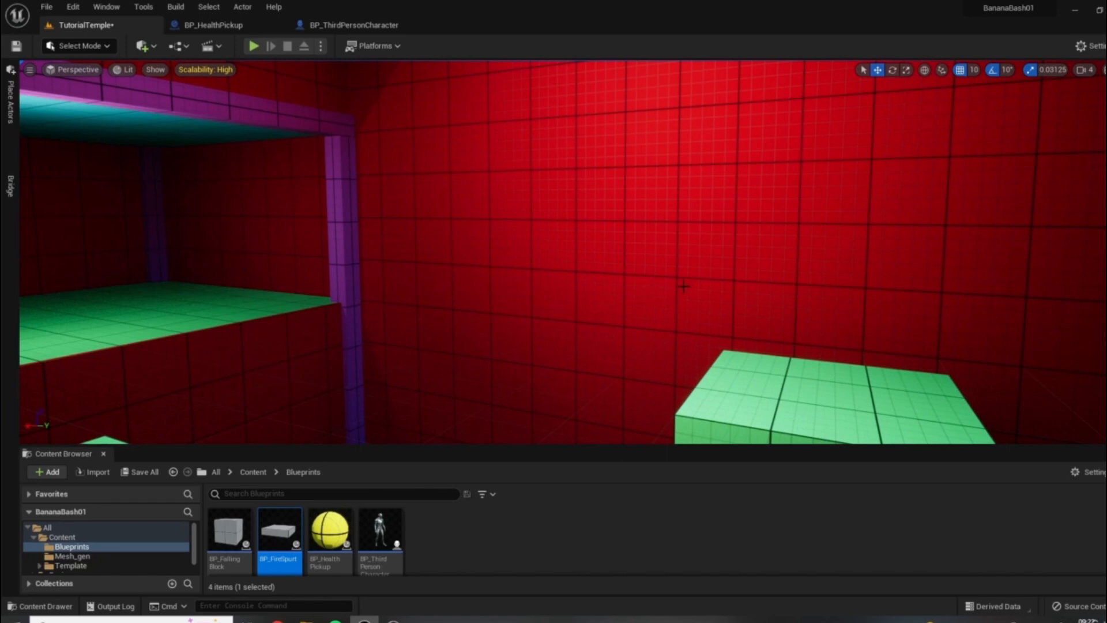
right_click_drag(683, 287, 568, 288)
right_click_drag(769, 255, 610, 476)
key("w")
key("s")
key("w")
key("w")
key("w")
key("s")
middle_click_drag(661, 437, 757, 174)
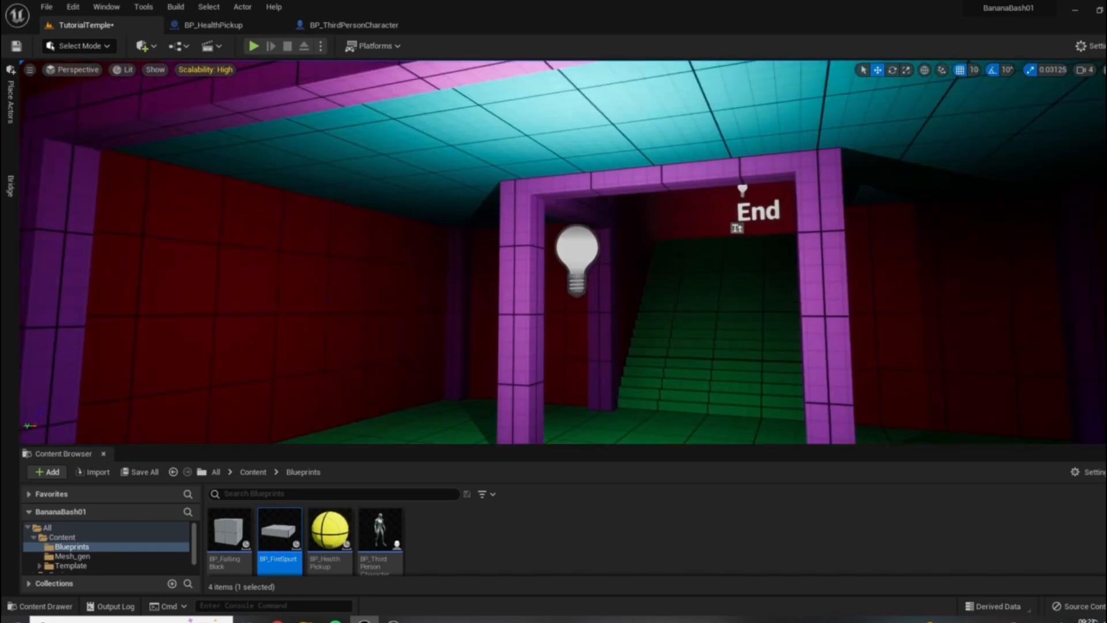
right_click_drag(646, 290, 664, 302)
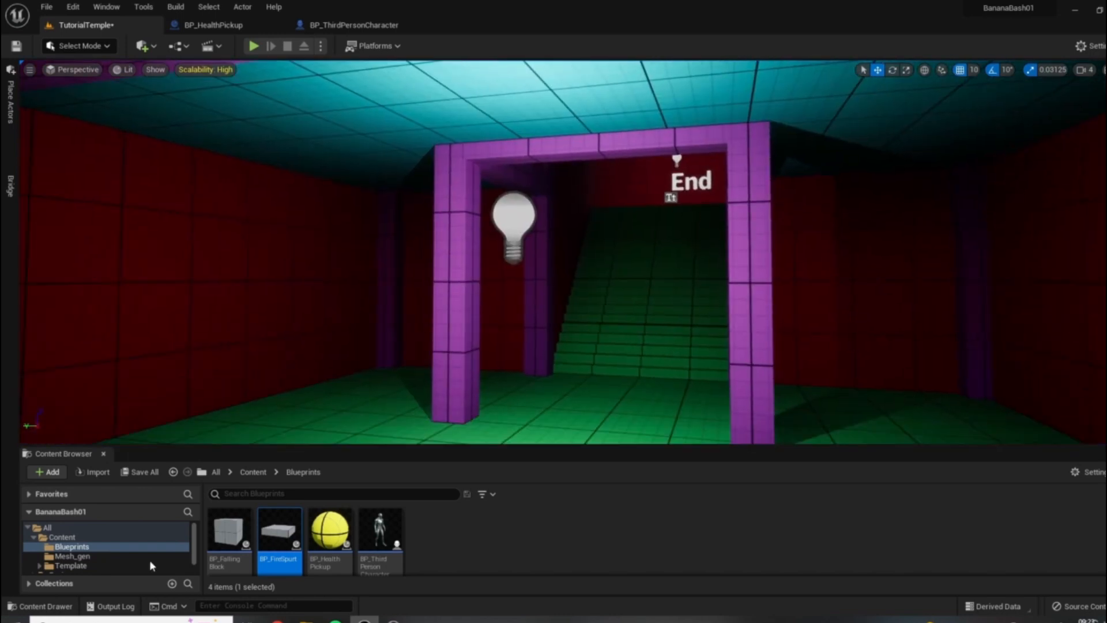
left_click(81, 558)
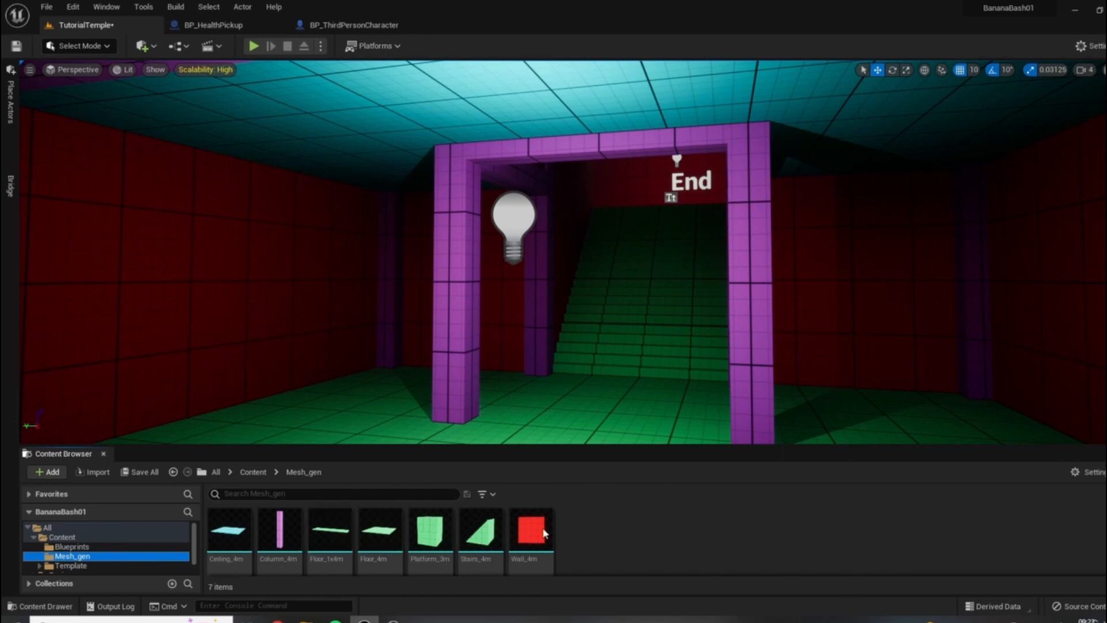
Step: Reposition the point light near the purple doorway that leads to the stairs
right_click_drag(450, 323, 476, 336)
key("a")
key("w")
right_click_drag(452, 244, 470, 238)
key("d")
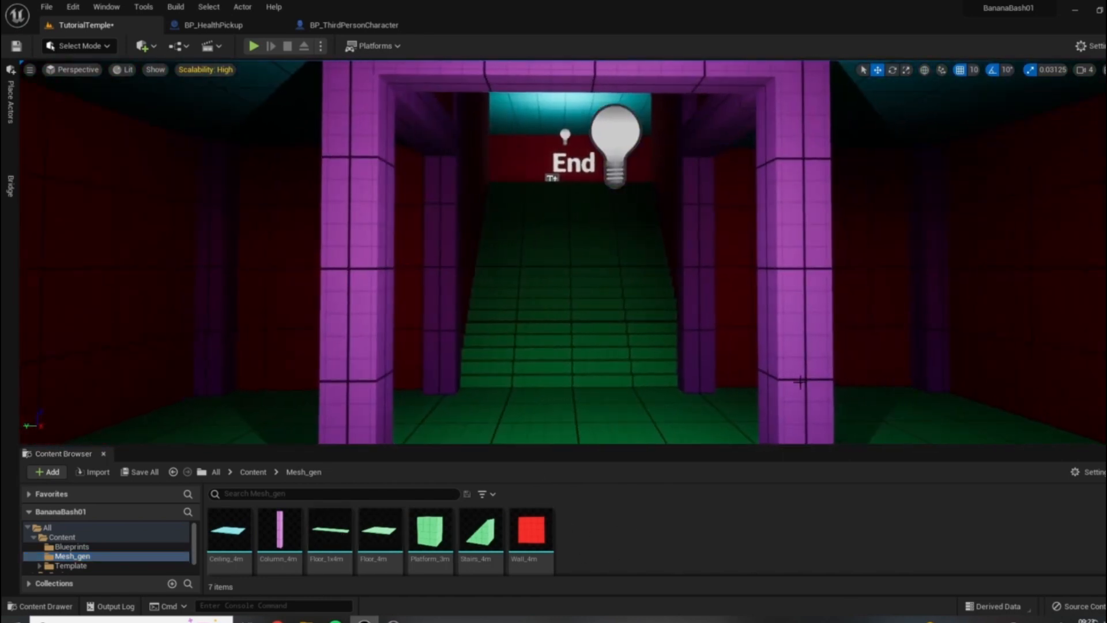
key("d")
right_click_drag(572, 161, 312, 204)
left_click(540, 222)
left_click_drag(375, 228, 468, 243)
right_click_drag(659, 321, 762, 337)
key("w")
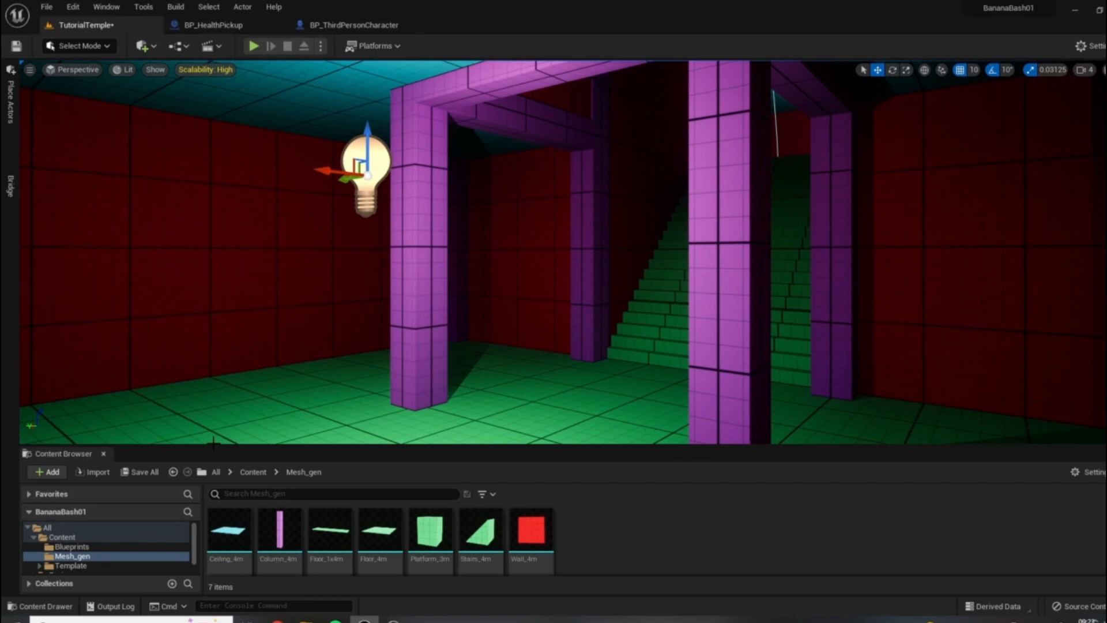
Step: Close the Content Browser and switch the editor to Modeling mode
left_click(103, 453)
right_click_drag(312, 438, 351, 450)
key("a")
key("w")
right_click_drag(580, 350, 628, 367)
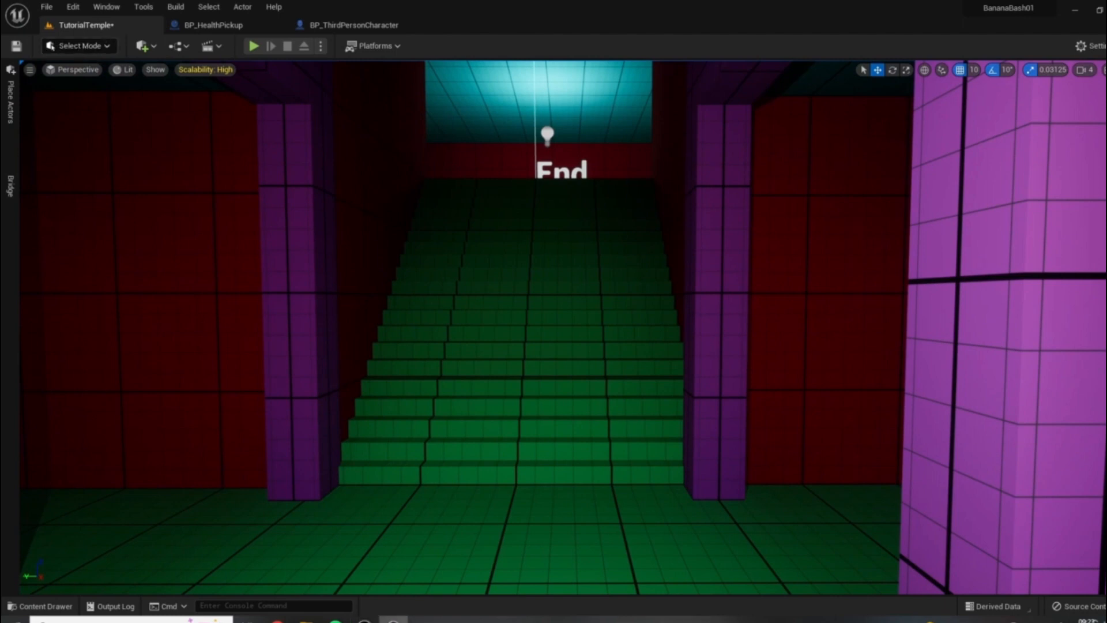
left_click(77, 46)
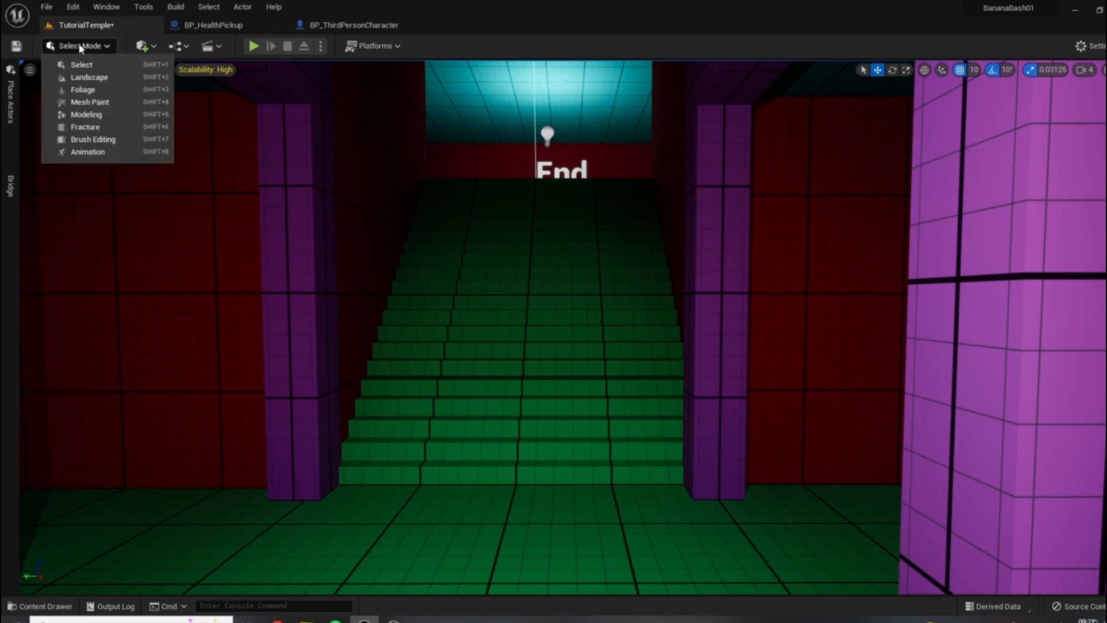
left_click(99, 115)
Step: Start a Box shape with a width of 25, a depth of 25 and a height of 800
left_click_drag(661, 287, 741, 338)
left_click_drag(709, 426, 746, 467)
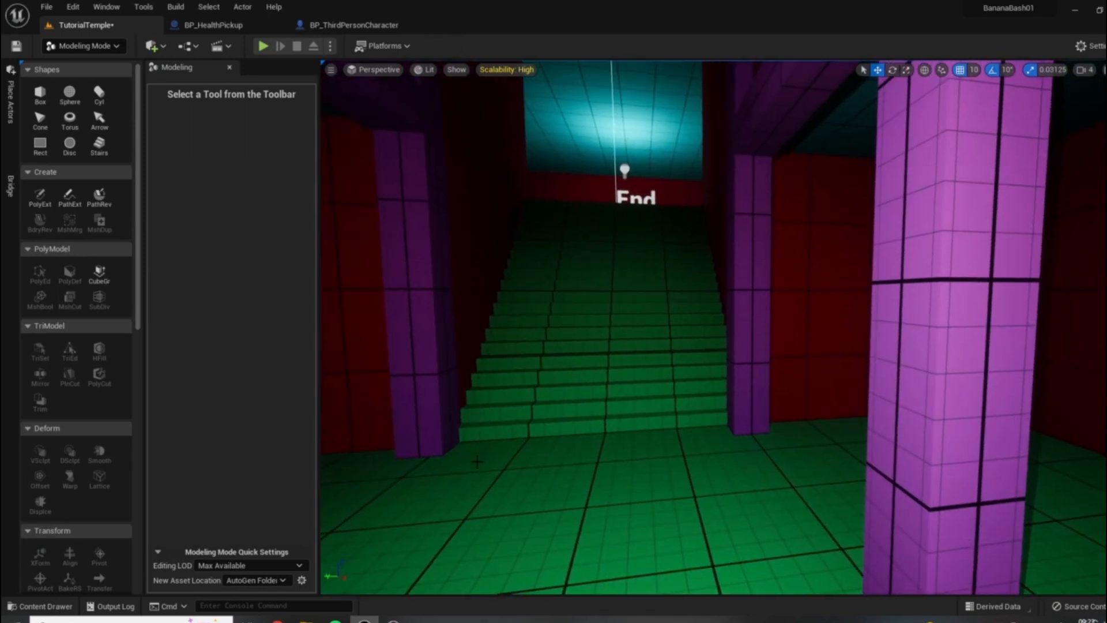
left_click_drag(640, 140, 730, 344)
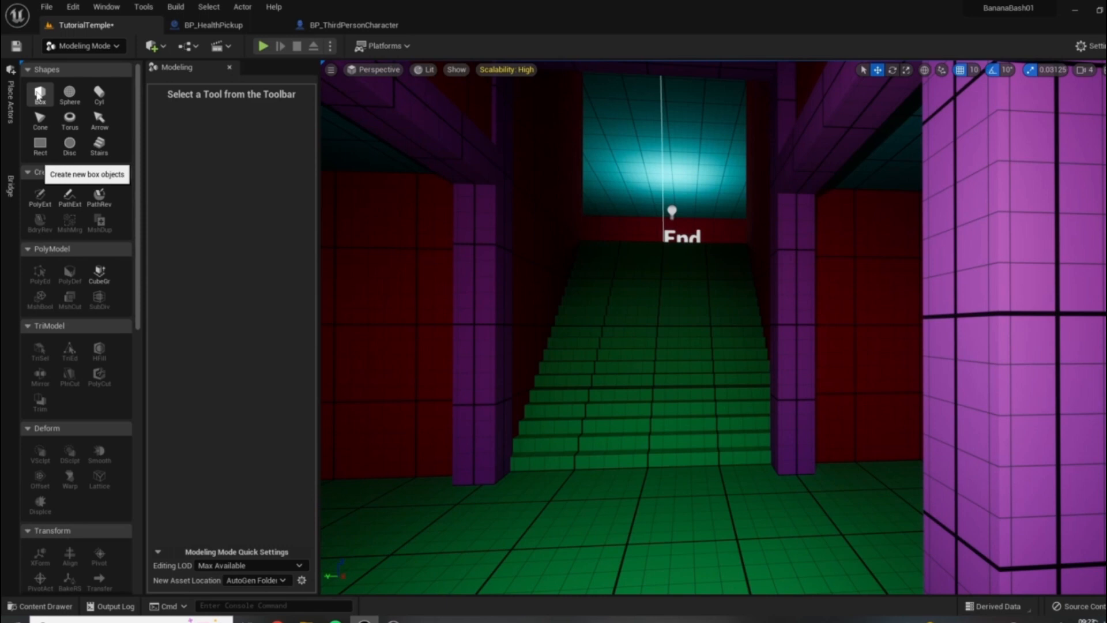
left_click(39, 93)
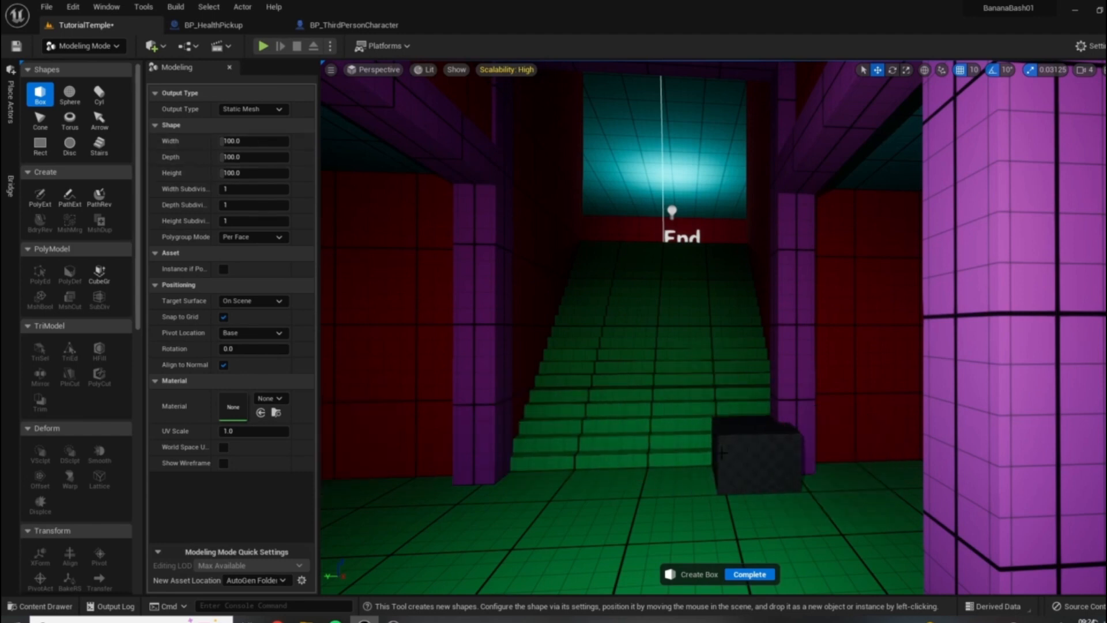
left_click(253, 141)
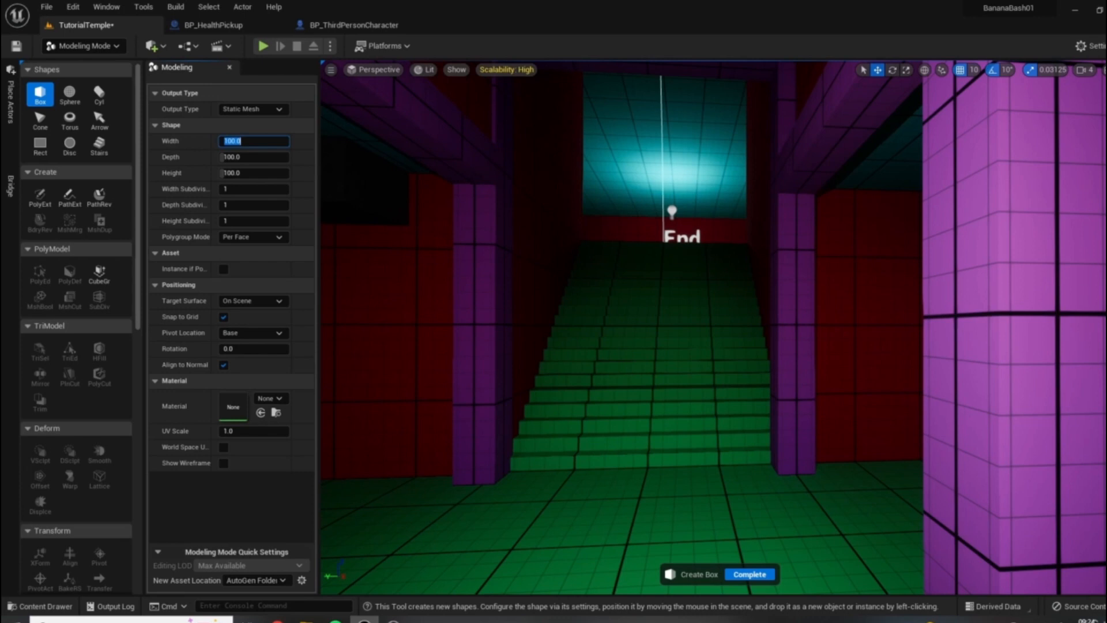
key("Tab")
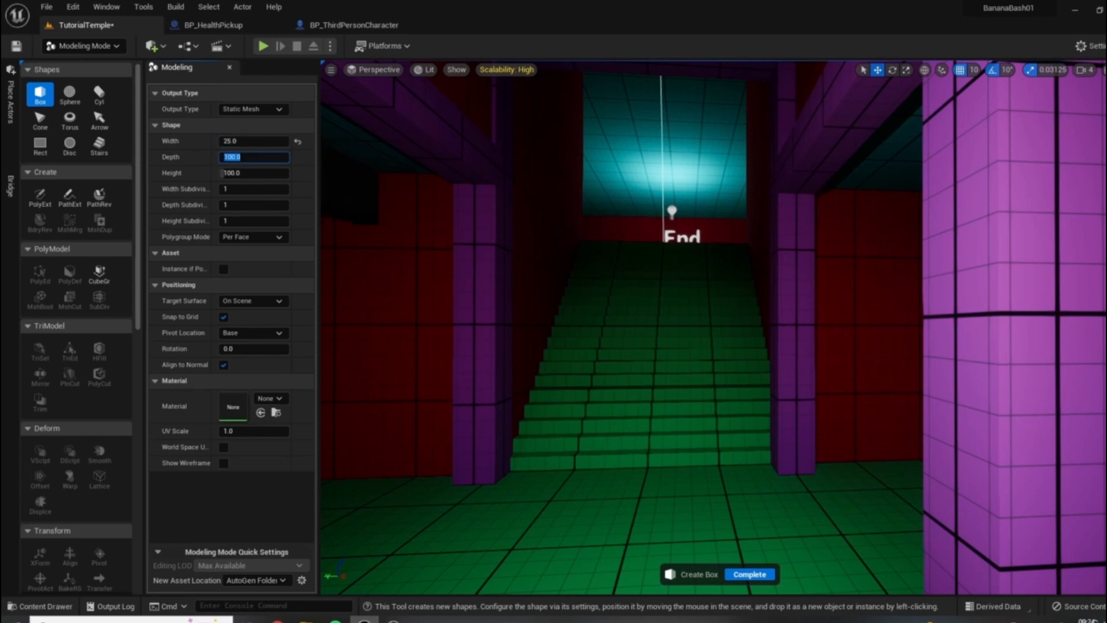
key("Tab")
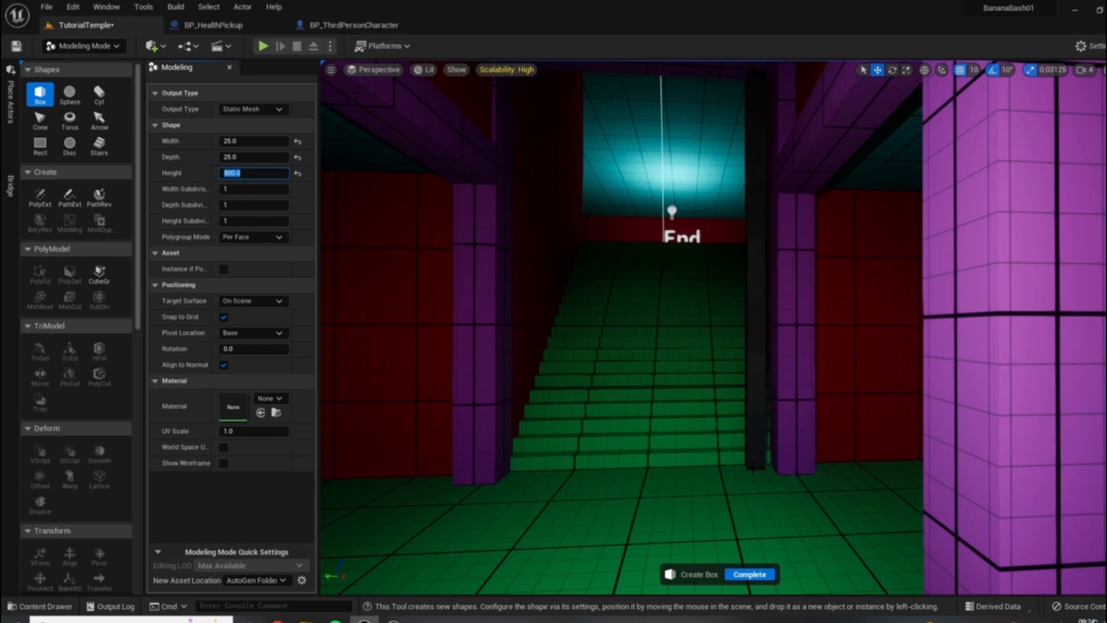
Step: Examine the tall box preview around the stair opening in Unlit view mode, and return to Lit
key("w")
right_click_drag(738, 468, 911, 437)
key("w")
key("s")
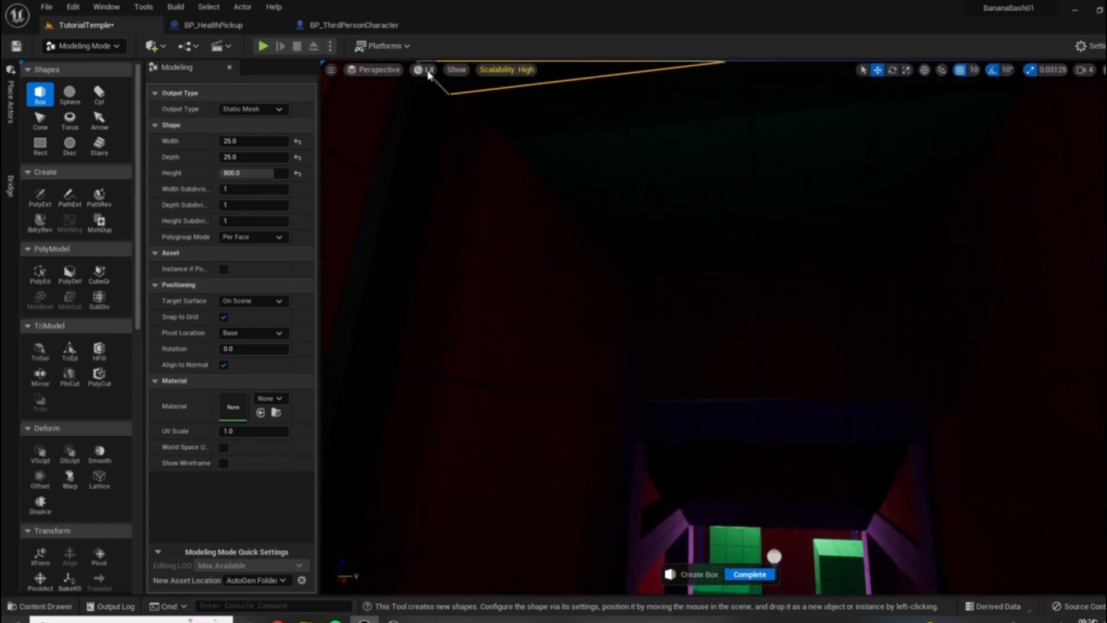
left_click(429, 69)
left_click(461, 115)
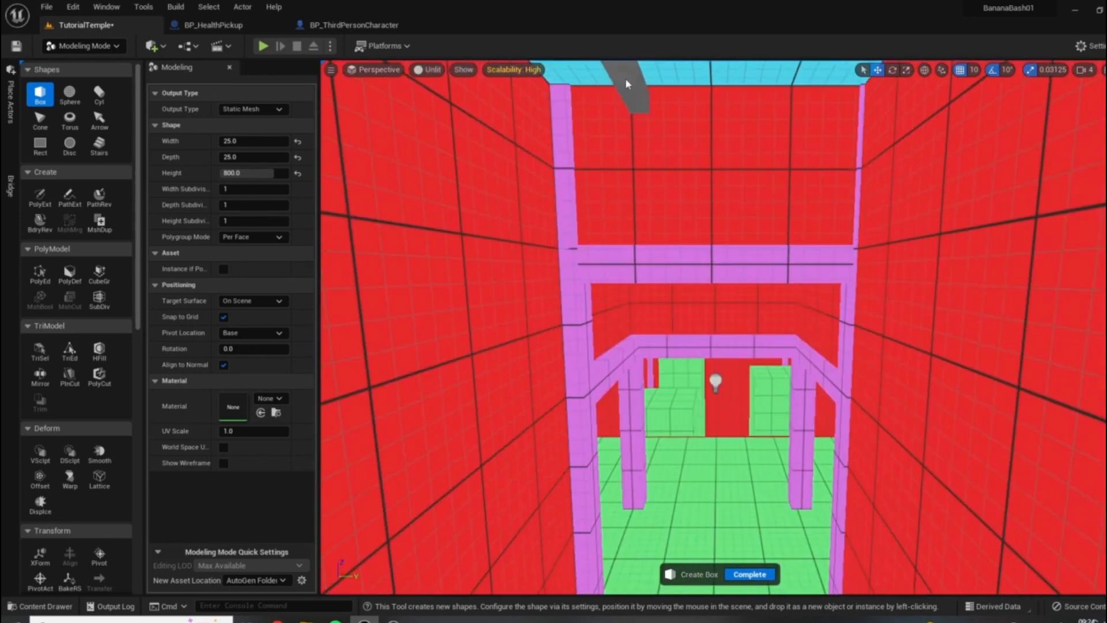
scroll(633, 447, "up", 3)
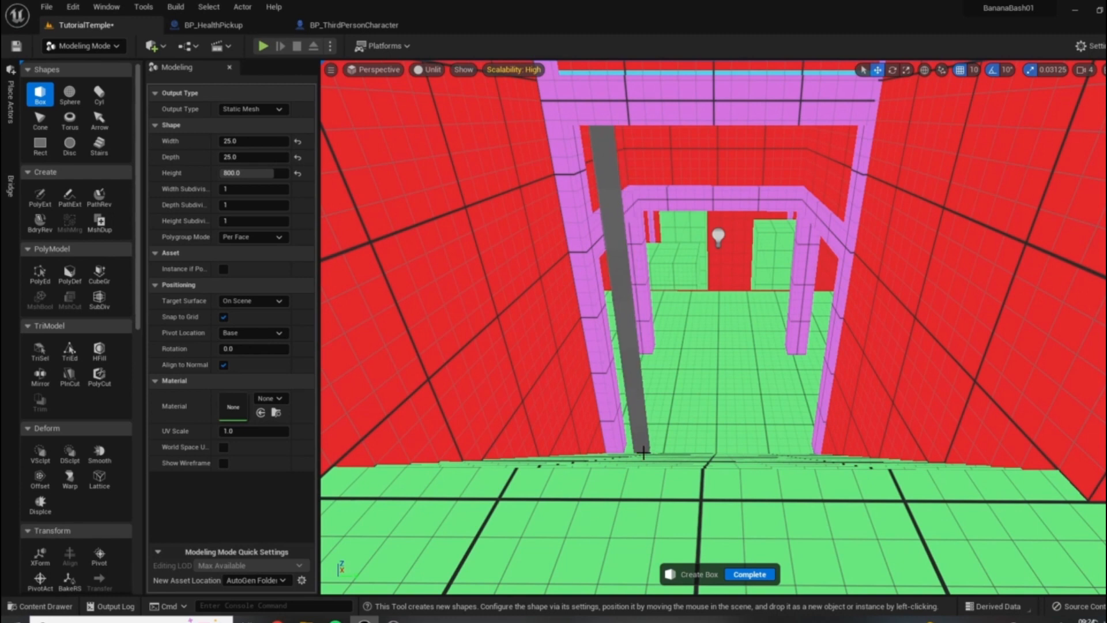
right_click_drag(663, 441, 625, 361)
left_click(433, 70)
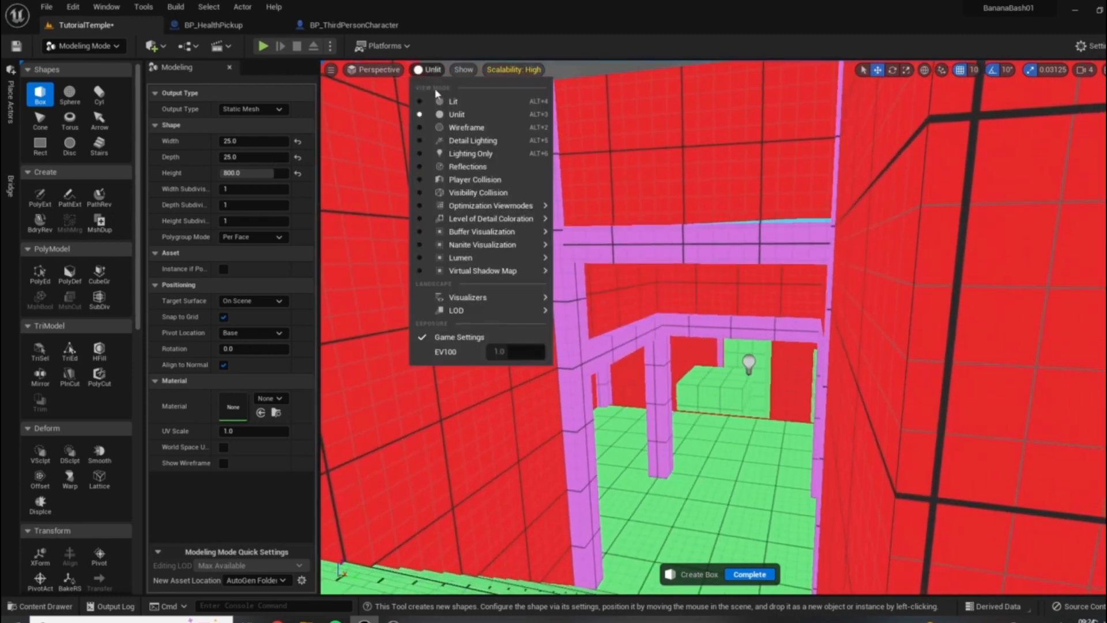
left_click(453, 101)
Step: Place the tall box upright beside the column at the foot of the stairs and complete the Box tool
right_click_drag(453, 102, 472, 115)
left_click(831, 473)
left_click(750, 575)
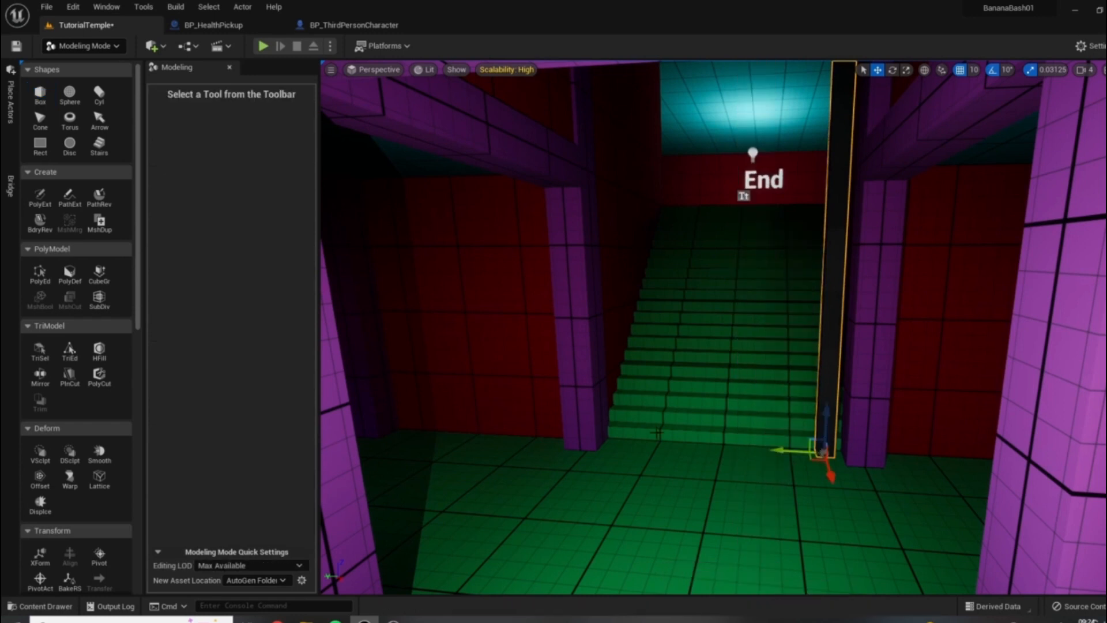
Step: Duplicate the vertical bar across the stair opening to form a row of seven evenly spaced gate bars
scroll(717, 353, "down", 2)
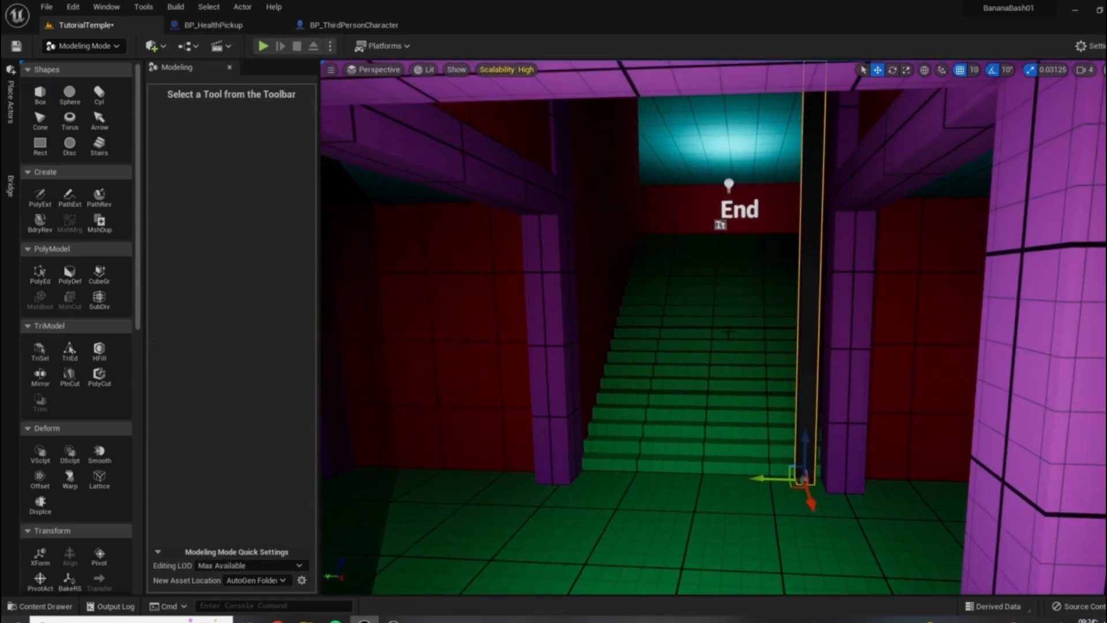
right_click_drag(769, 170, 767, 124)
right_click_drag(762, 418, 774, 461)
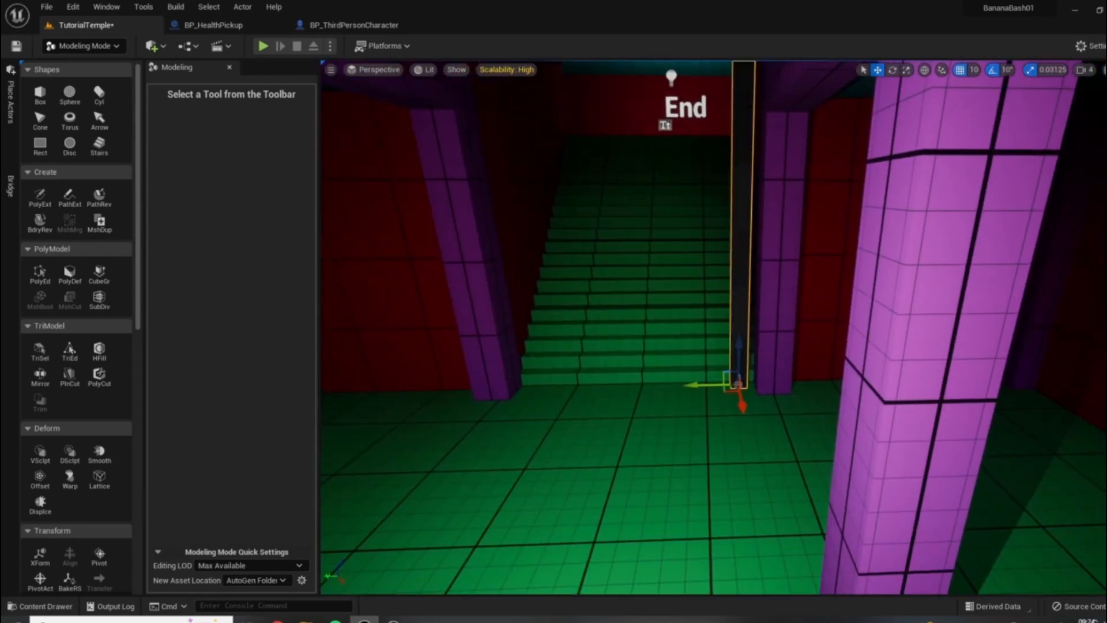
right_click_drag(469, 436, 468, 436)
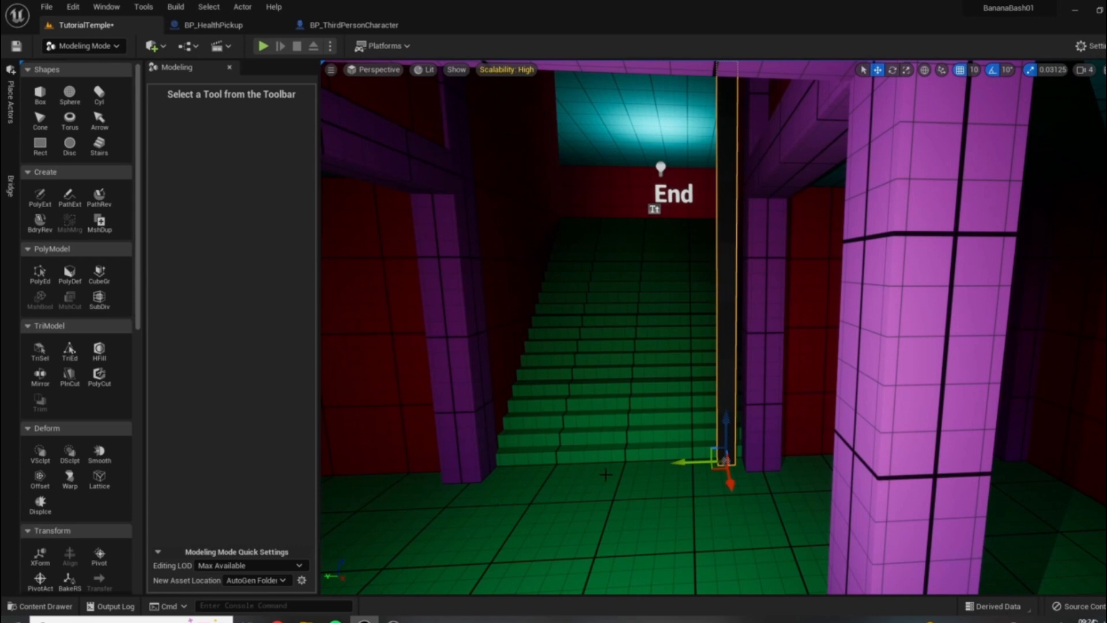
left_click_drag(688, 462, 465, 469)
Step: Duplicate the last gate bar in front of the row and rotate the copy by -90 degrees to lie horizontally
right_click_drag(708, 490, 684, 421)
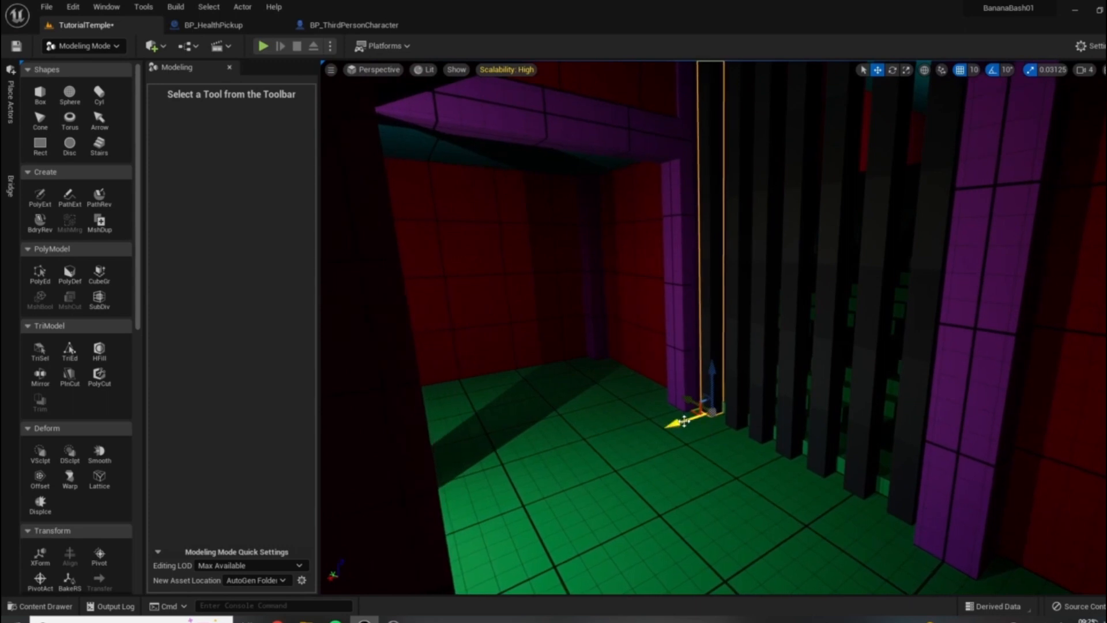
left_click_drag(679, 421, 647, 428)
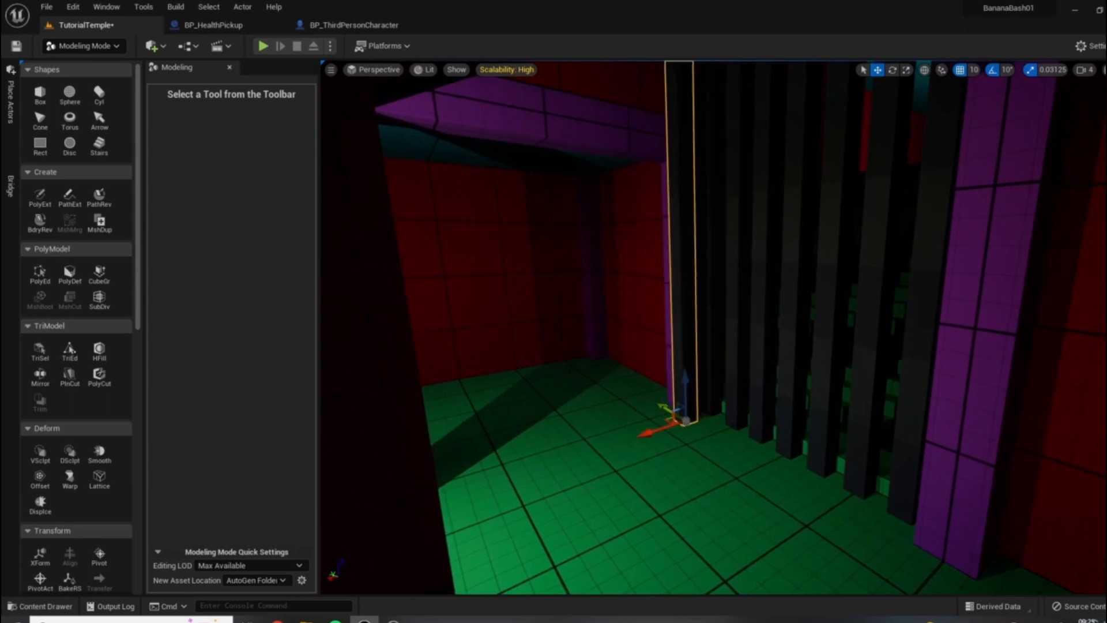
left_click_drag(706, 384, 731, 449)
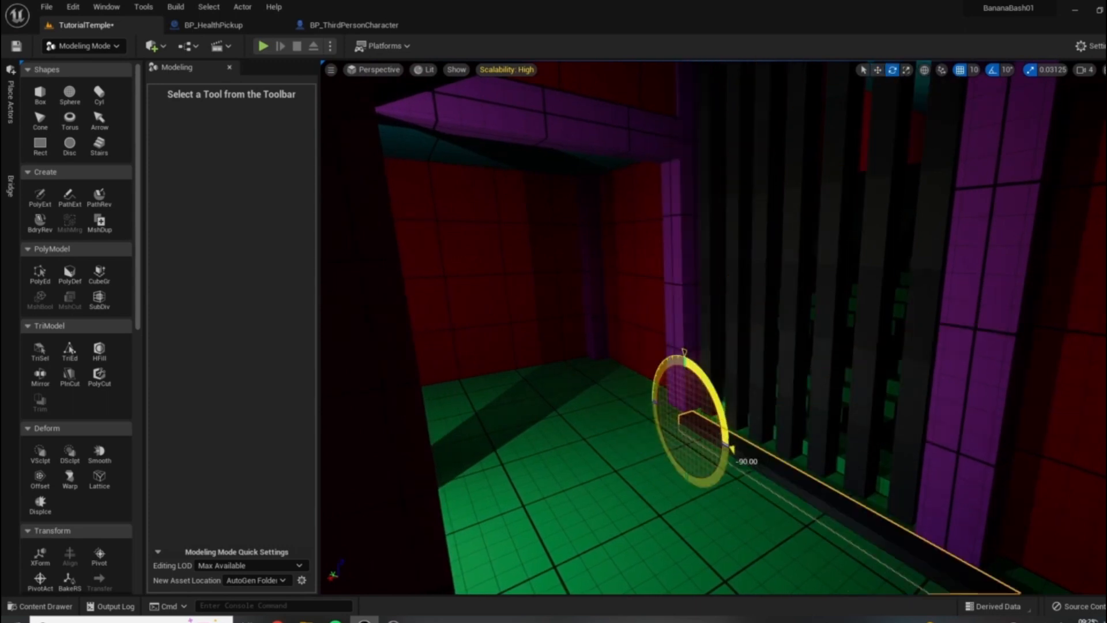
Step: Raise the horizontal bar off the floor and align it with the lower part of the vertical bars
right_click_drag(685, 390, 680, 520)
left_click_drag(679, 519, 627, 522)
right_click_drag(629, 522, 669, 391)
left_click_drag(669, 391, 687, 384)
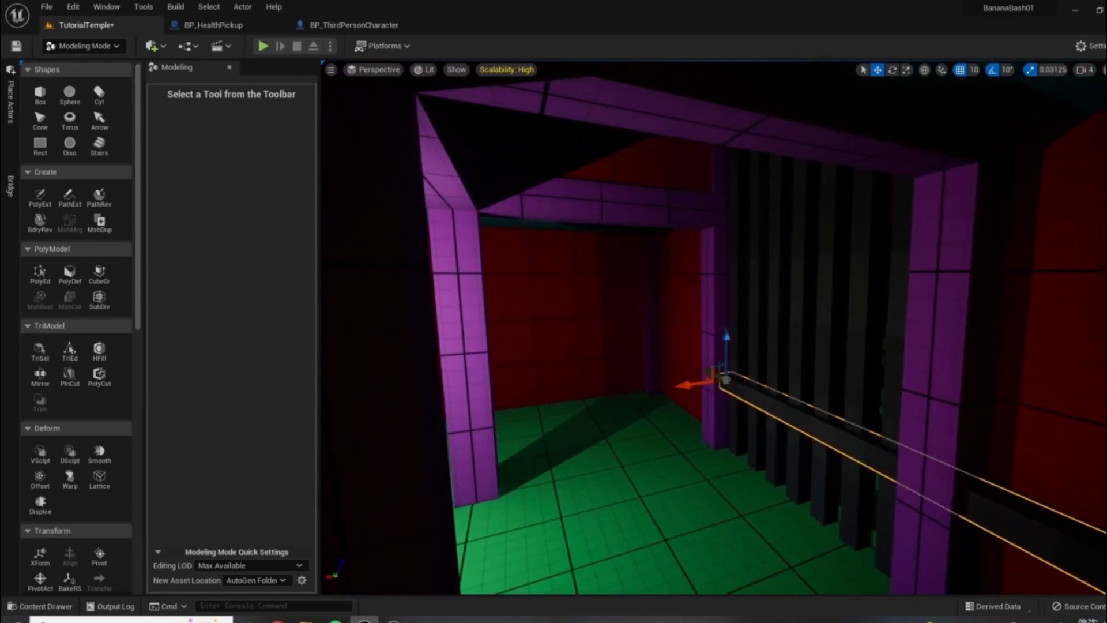
Step: Scale the horizontal bar down in length so it spans only the width of the gate between the two columns
scroll(742, 364, "up", 5)
right_click_drag(742, 365, 804, 381)
key("r")
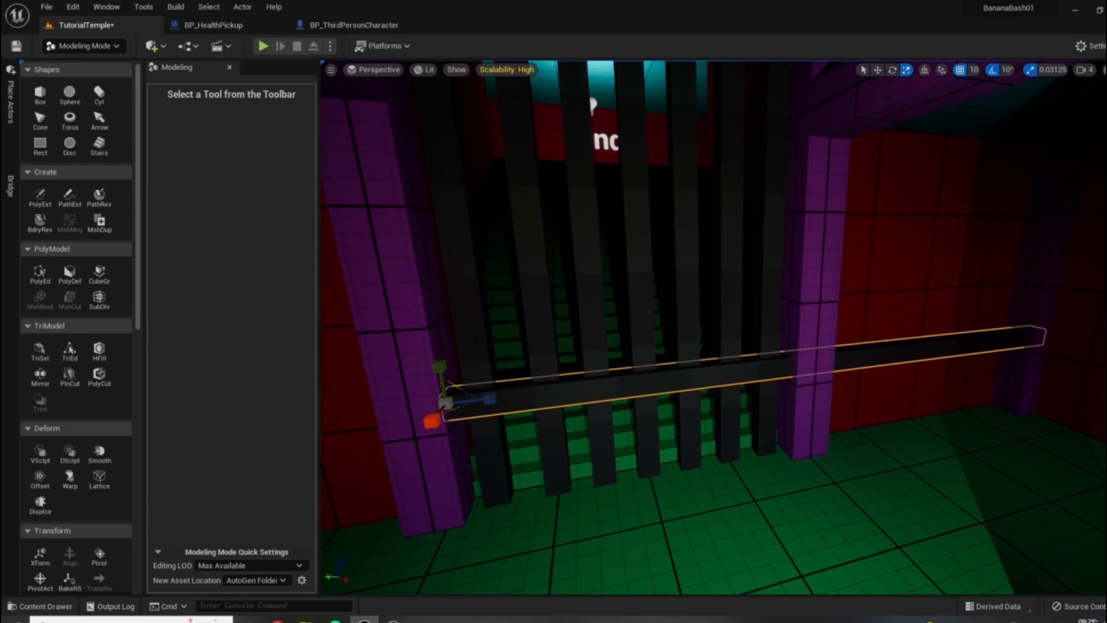
left_click_drag(489, 397, 462, 400)
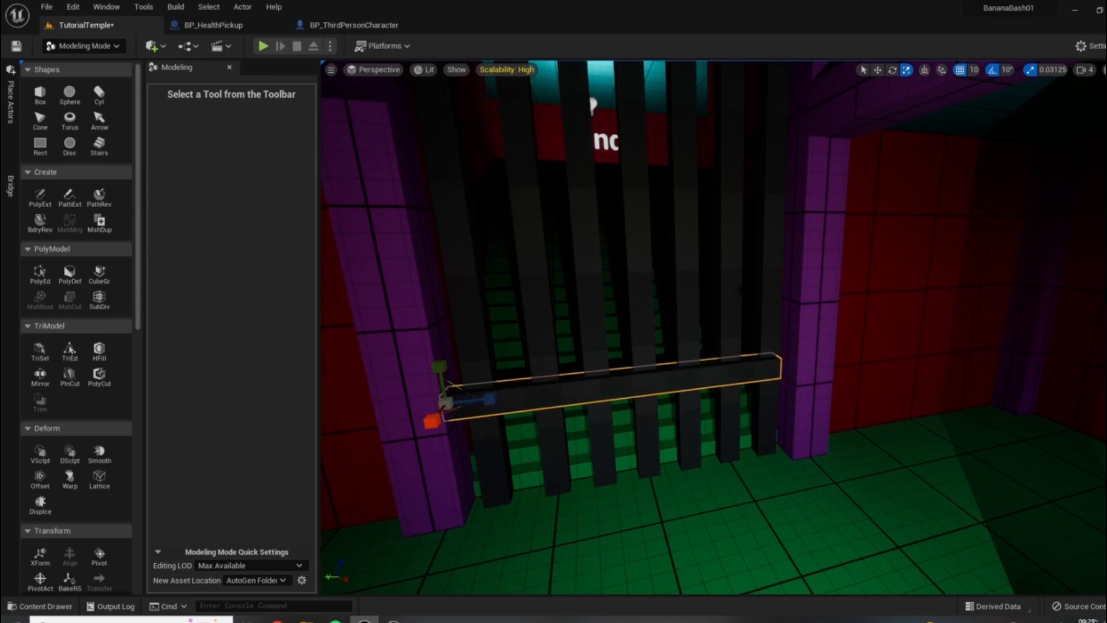
left_click(1052, 75)
left_click_drag(489, 399, 488, 405)
Step: Duplicate the lower crossbar and move the copy up to the upper part of the gate
right_click_drag(487, 400, 371, 404)
key("d")
key("w")
key("s")
right_click_drag(634, 346, 560, 283)
key("w")
key("s")
key("d")
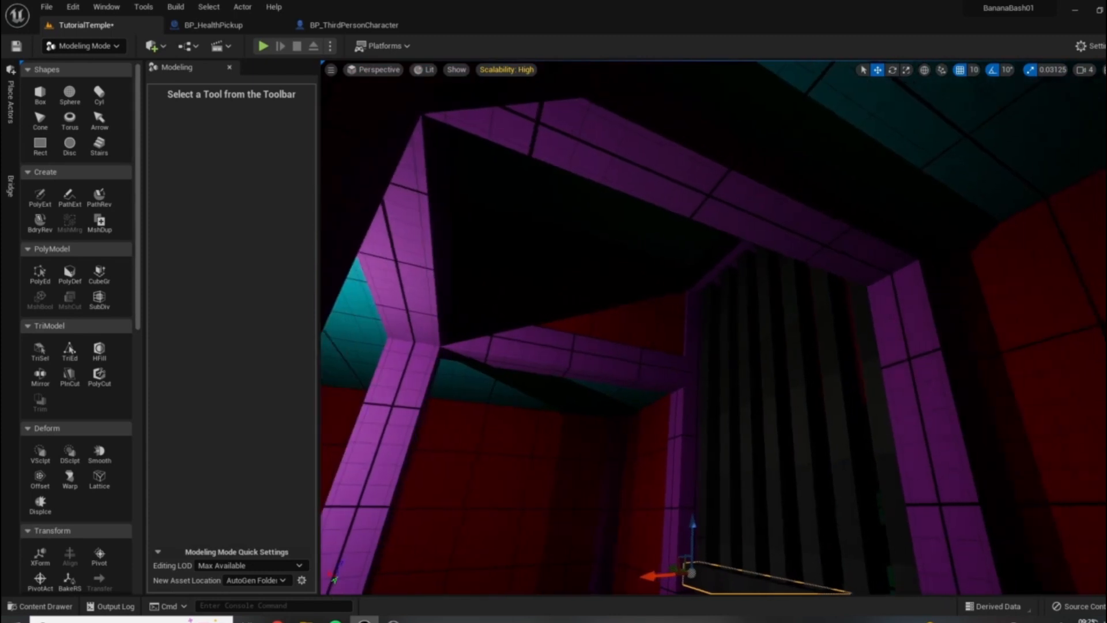
left_click_drag(693, 534, 691, 348)
right_click_drag(692, 369, 749, 404)
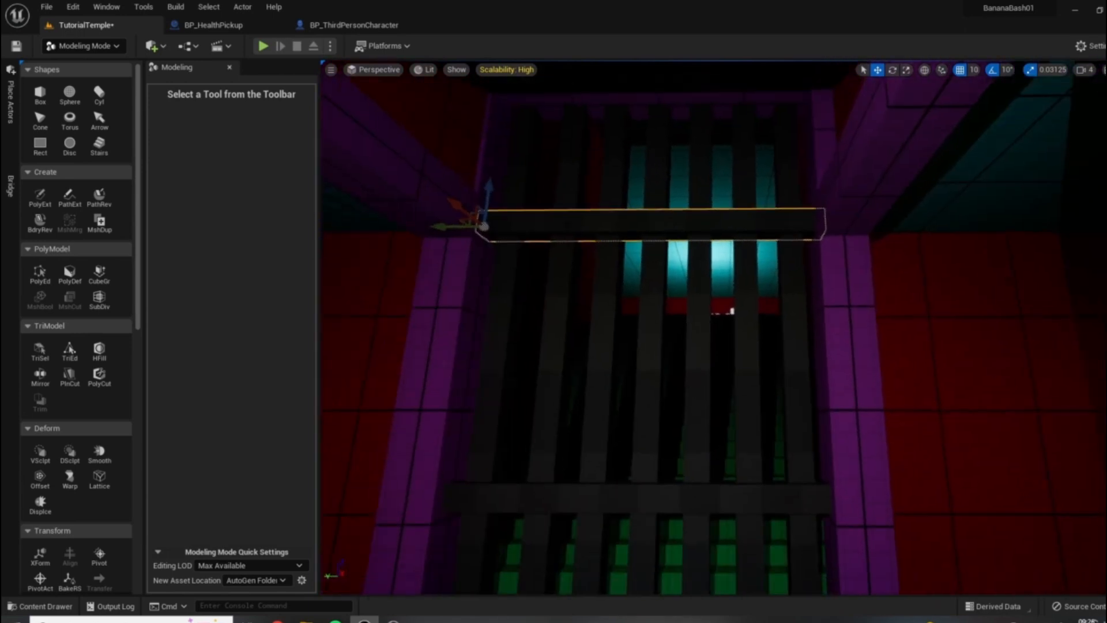
right_click_drag(749, 404, 845, 406)
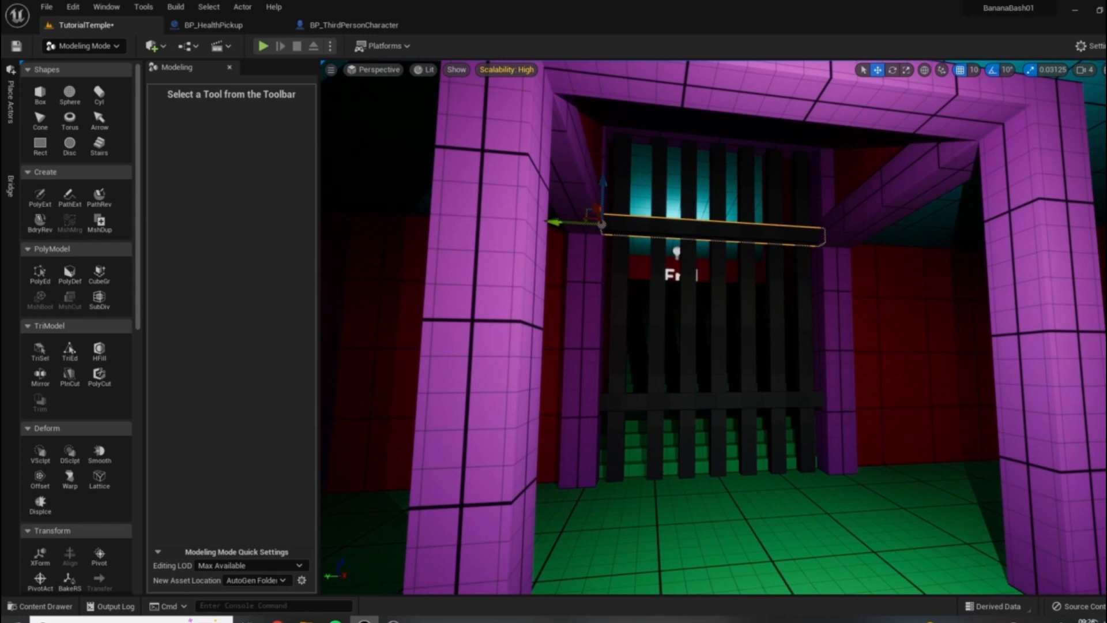
Step: Inspect the gate's vertical bars by selecting them individually, and review the whole gate in the doorway
left_click(638, 349)
left_click(657, 348)
left_click(618, 349)
left_click(688, 349)
left_click(718, 348)
left_click(749, 349)
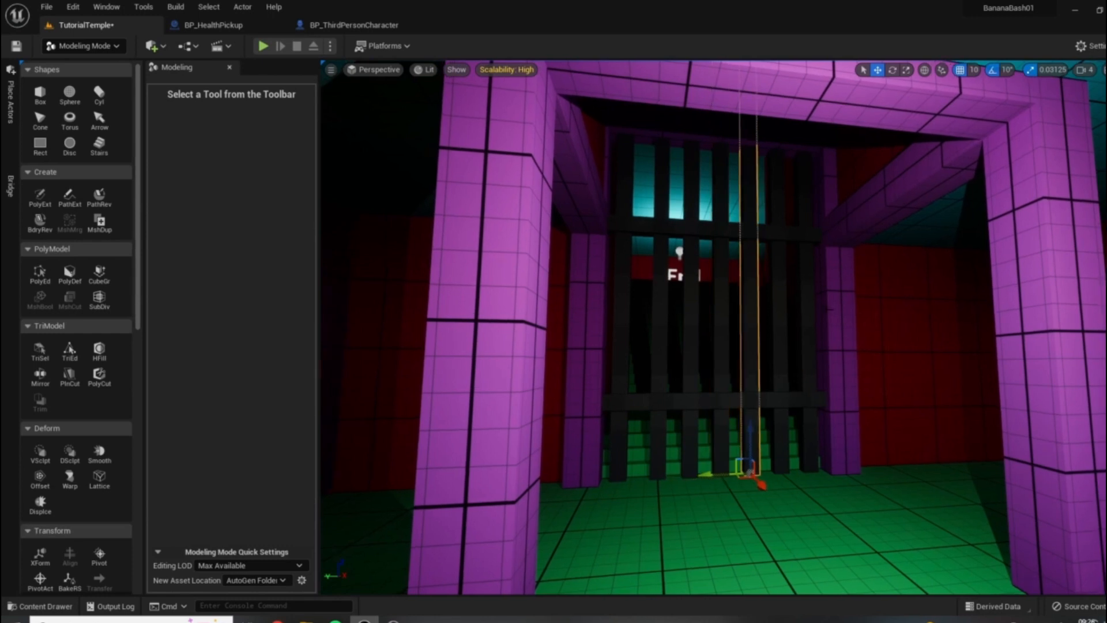
right_click_drag(831, 303, 819, 305)
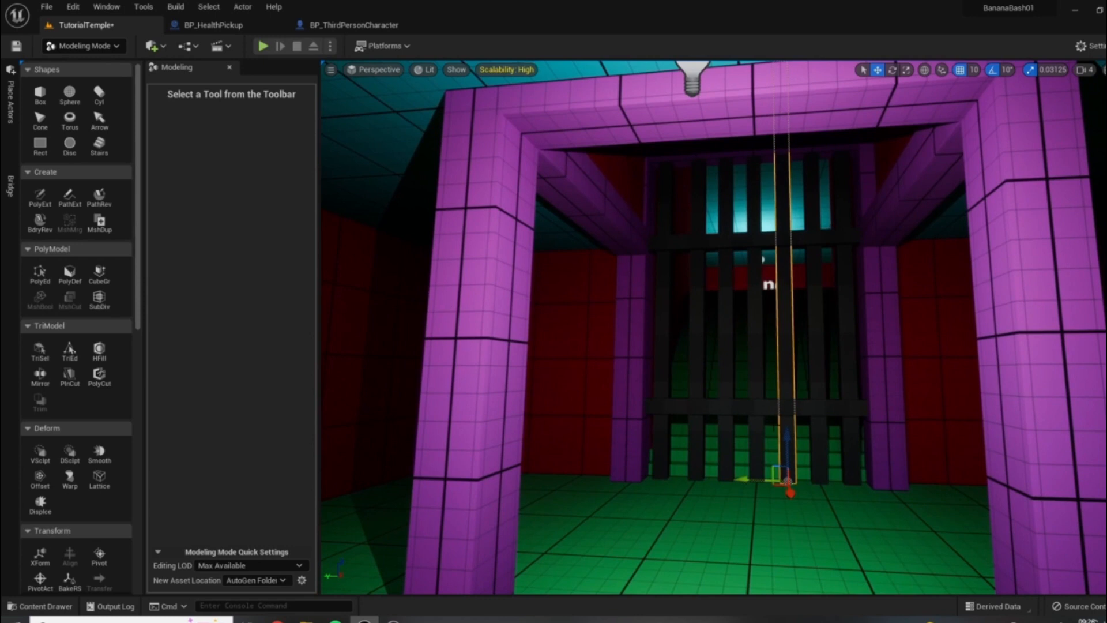
scroll(875, 410, "up", 2)
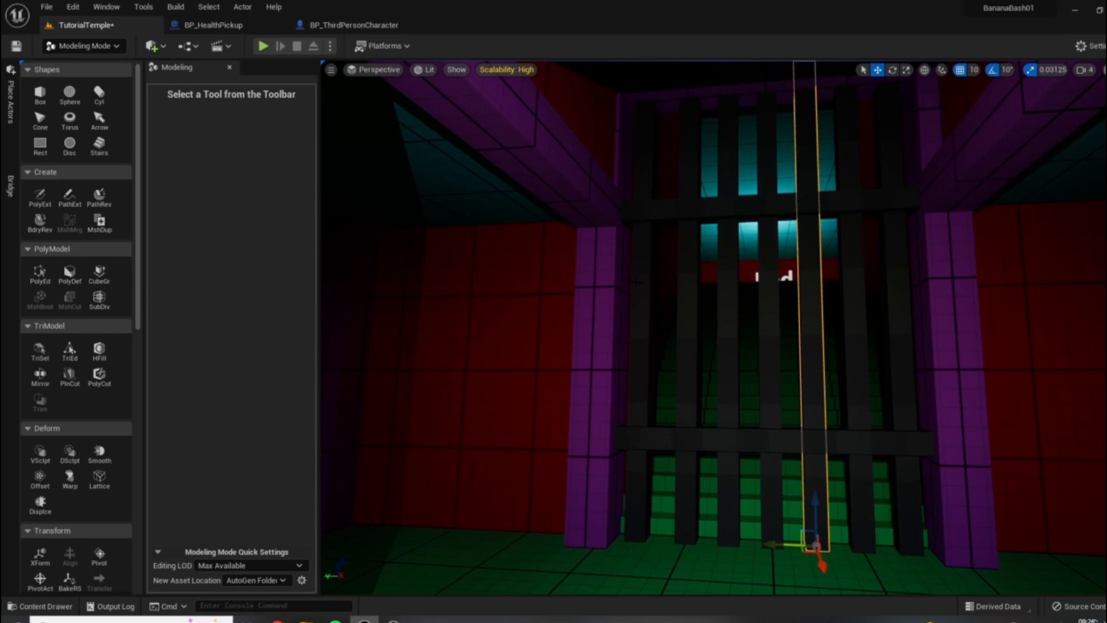
Step: Select all seven vertical bars of the gate together with the upper and lower crossbars
left_click(642, 300)
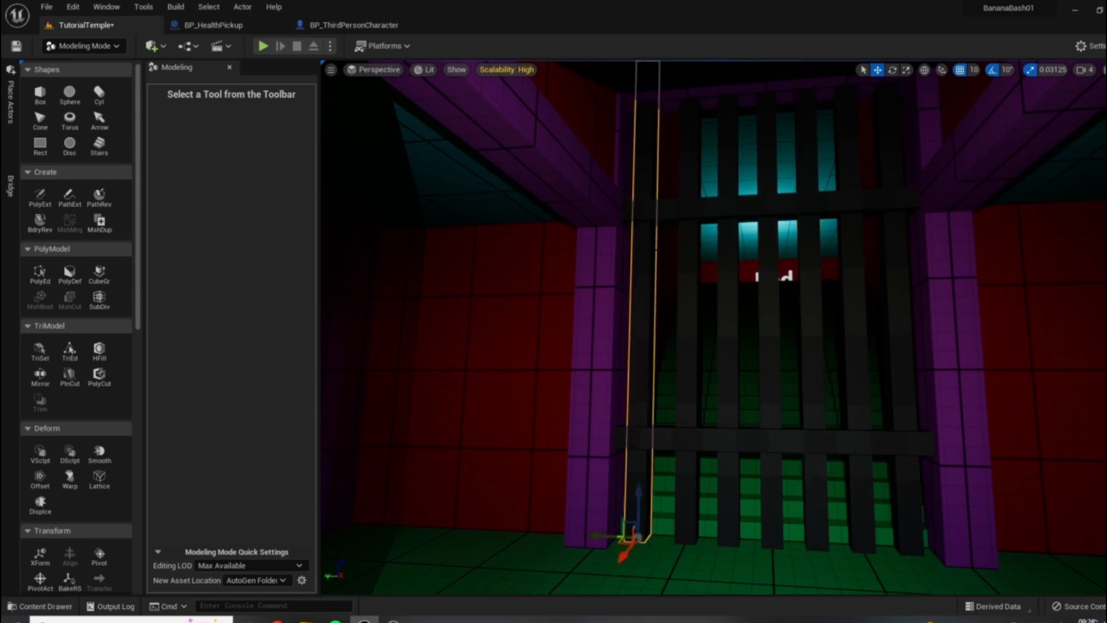
left_click(692, 288, "ctrl")
left_click(729, 288, "ctrl")
left_click(767, 288, "ctrl")
left_click(807, 288, "ctrl")
left_click(846, 288, "ctrl")
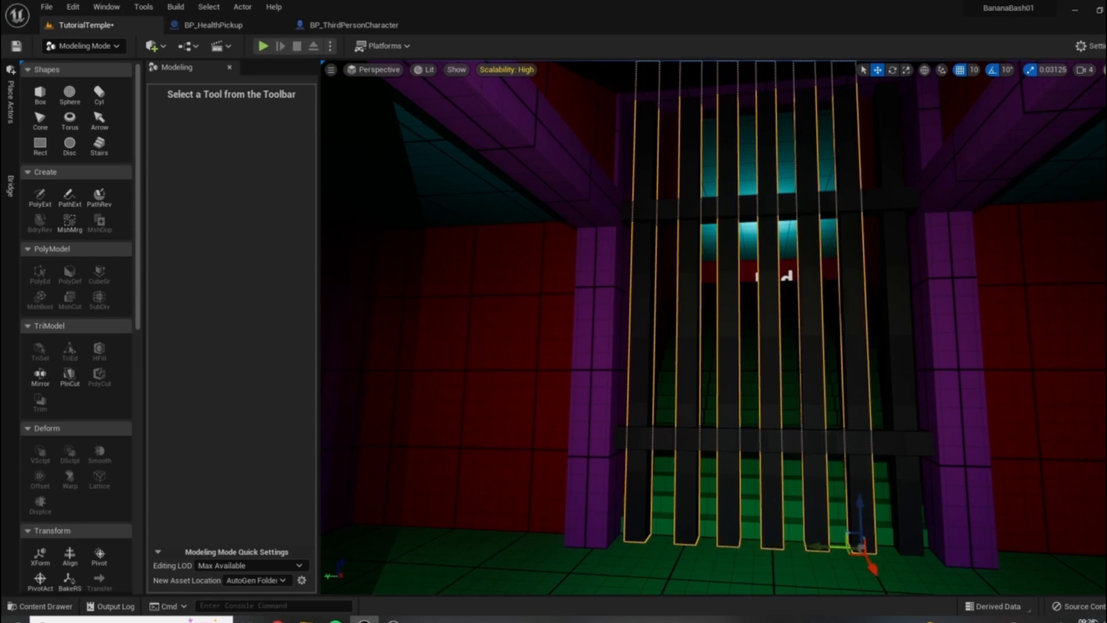
left_click(893, 288, "ctrl")
left_click(898, 199, "ctrl")
left_click(917, 441, "ctrl")
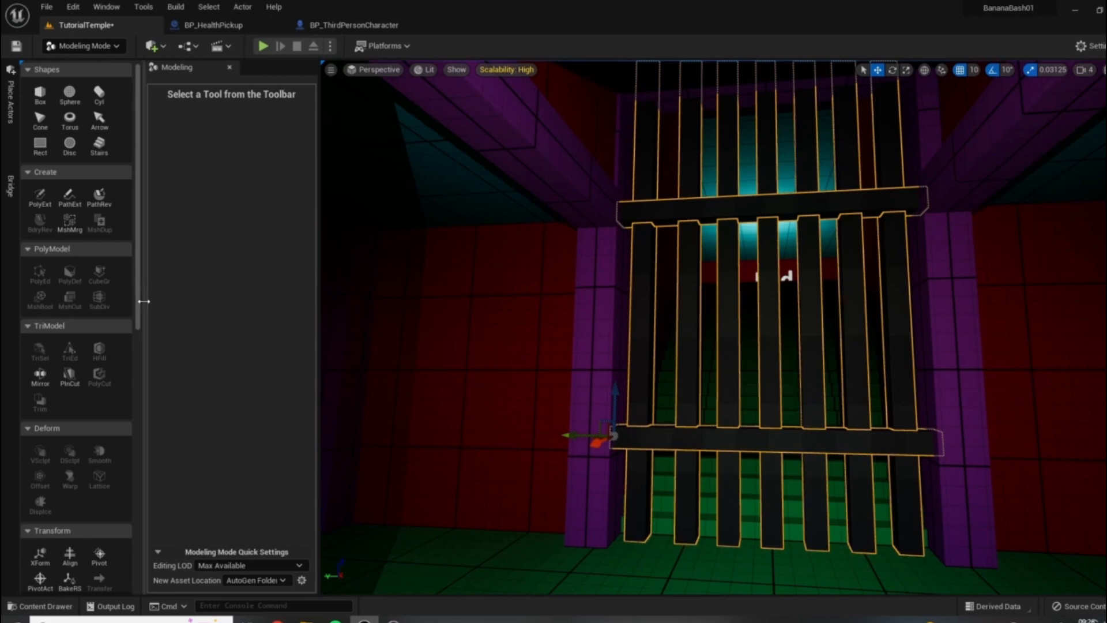
Step: Merge the selected bars with Mesh Merge, writing to a new object named Gate and deleting the inputs
left_click(74, 224)
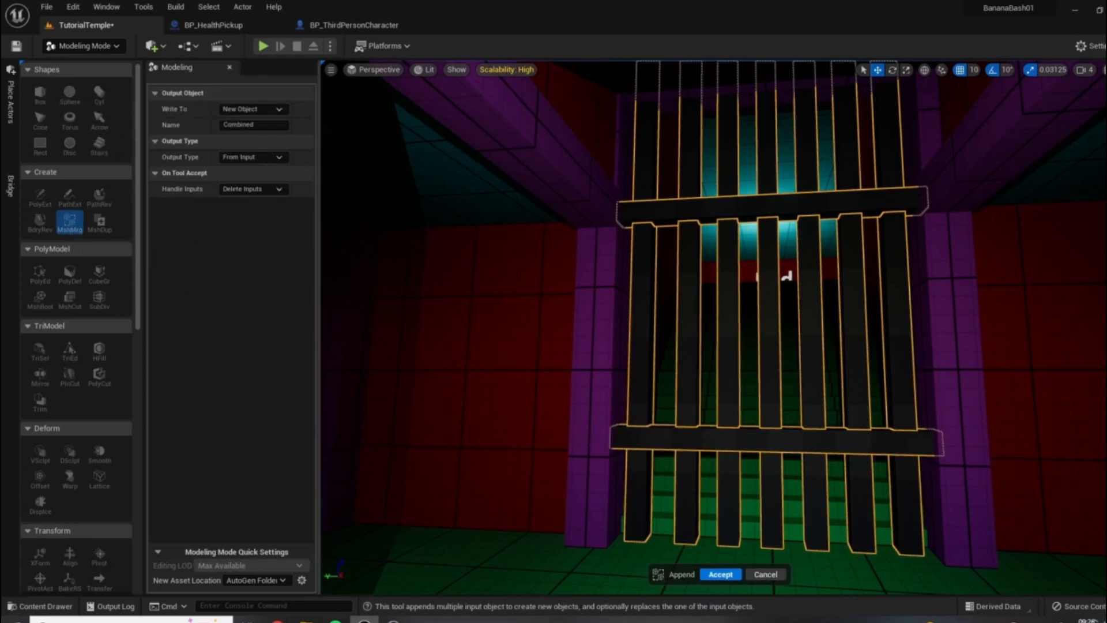
left_click(277, 109)
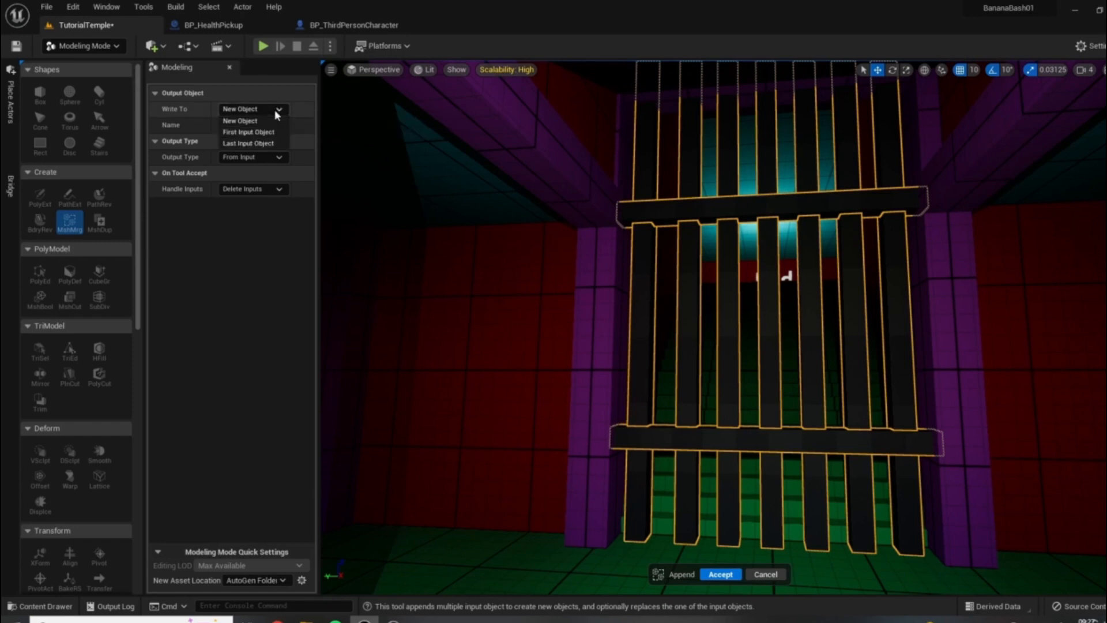
left_click(238, 122)
left_click(20, 609)
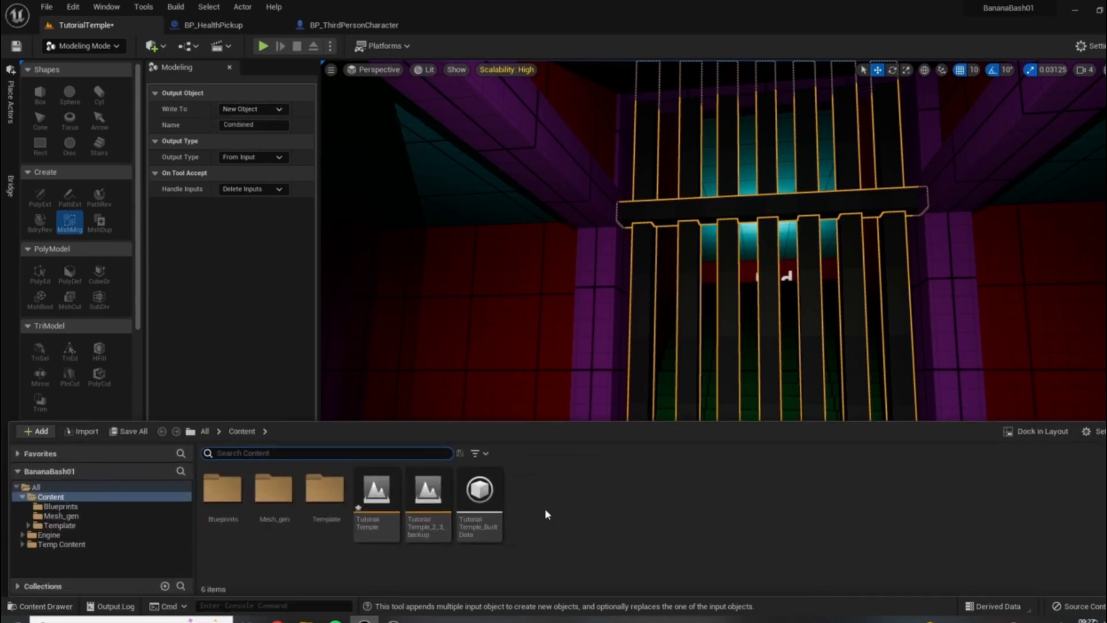
double_click(277, 496)
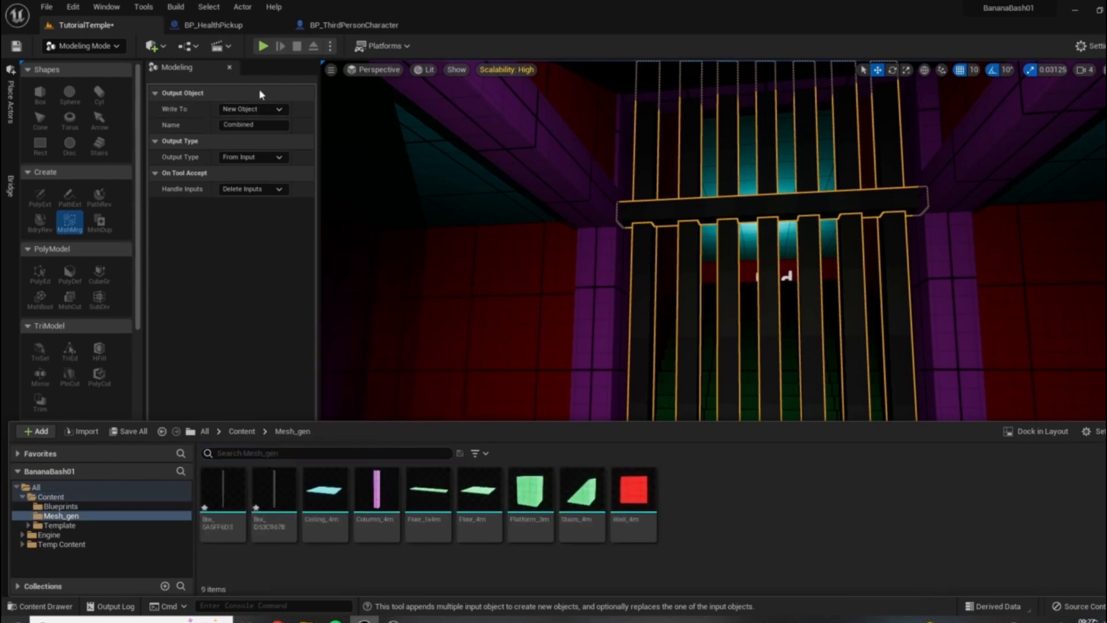
left_click(254, 110)
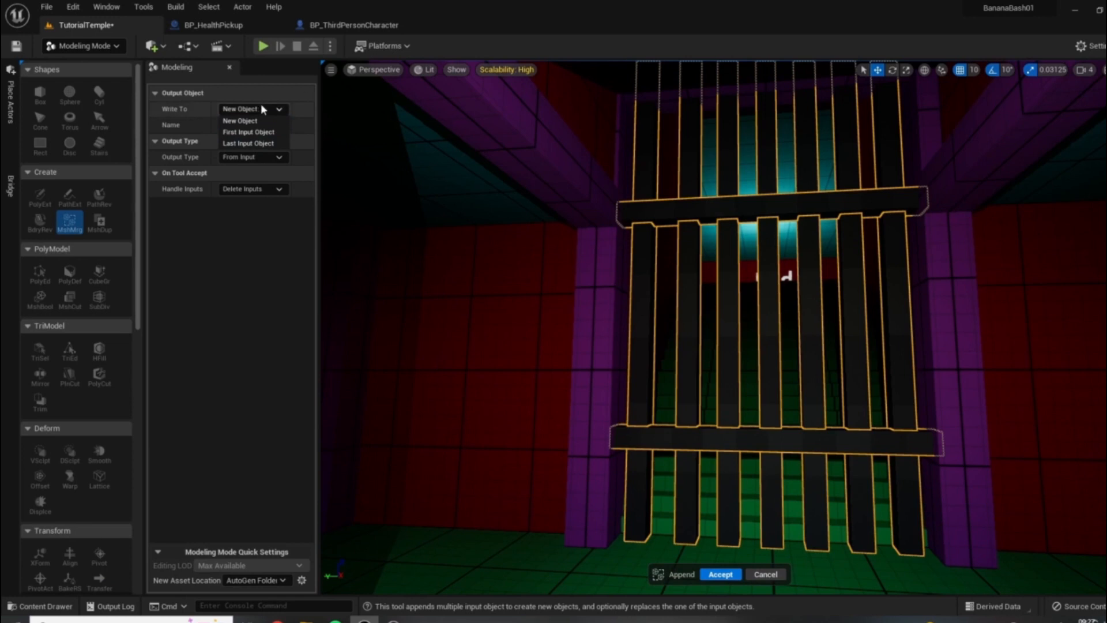
left_click(241, 120)
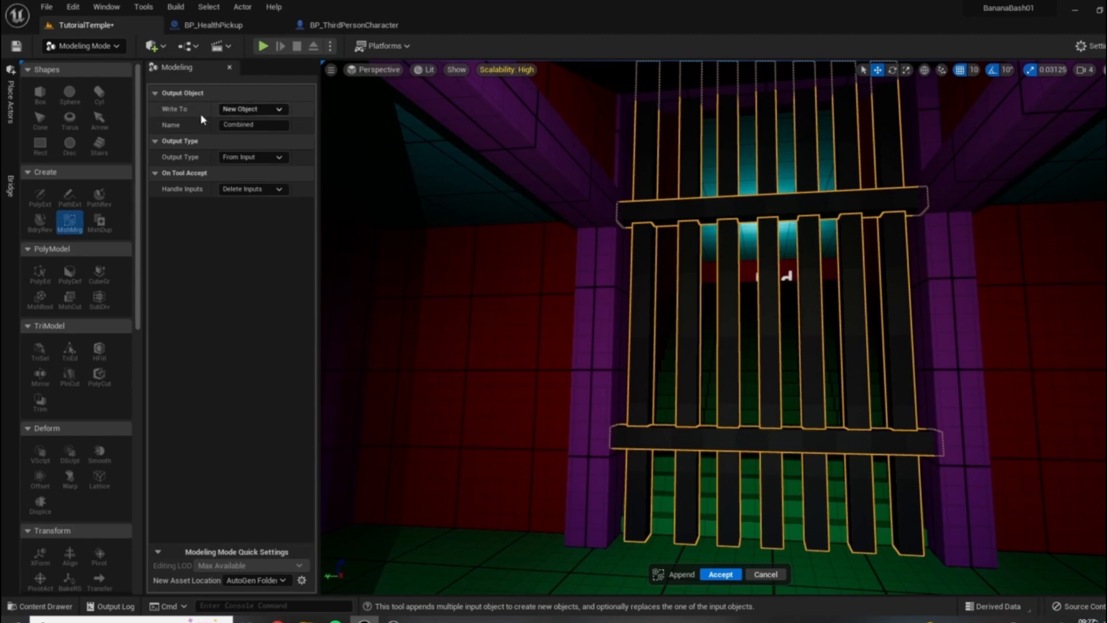
left_click(253, 124)
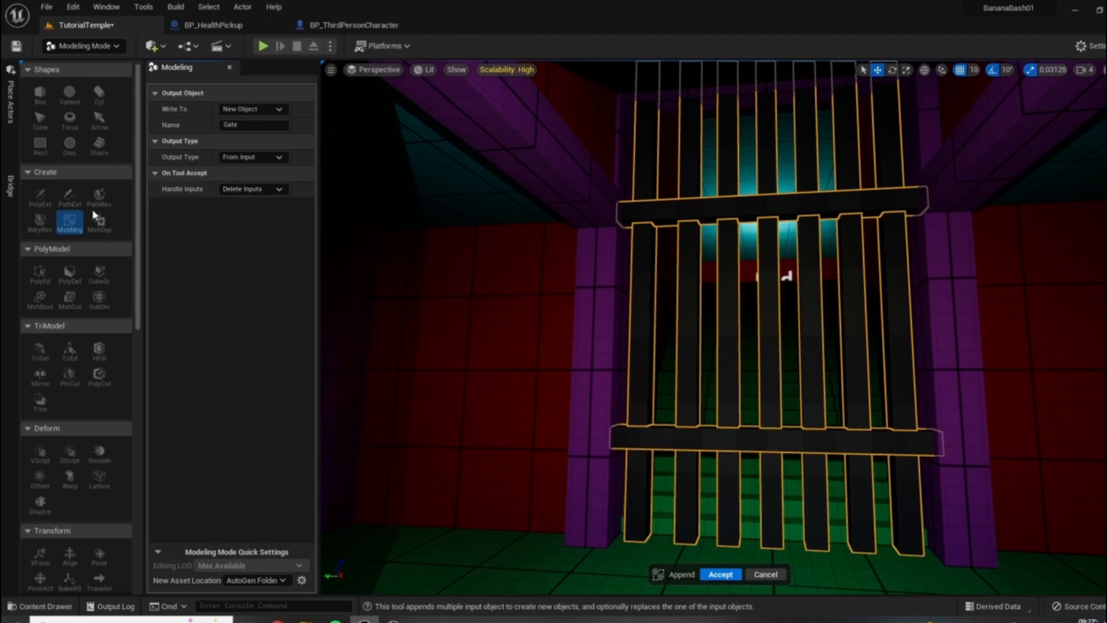
right_click_drag(518, 259, 614, 273)
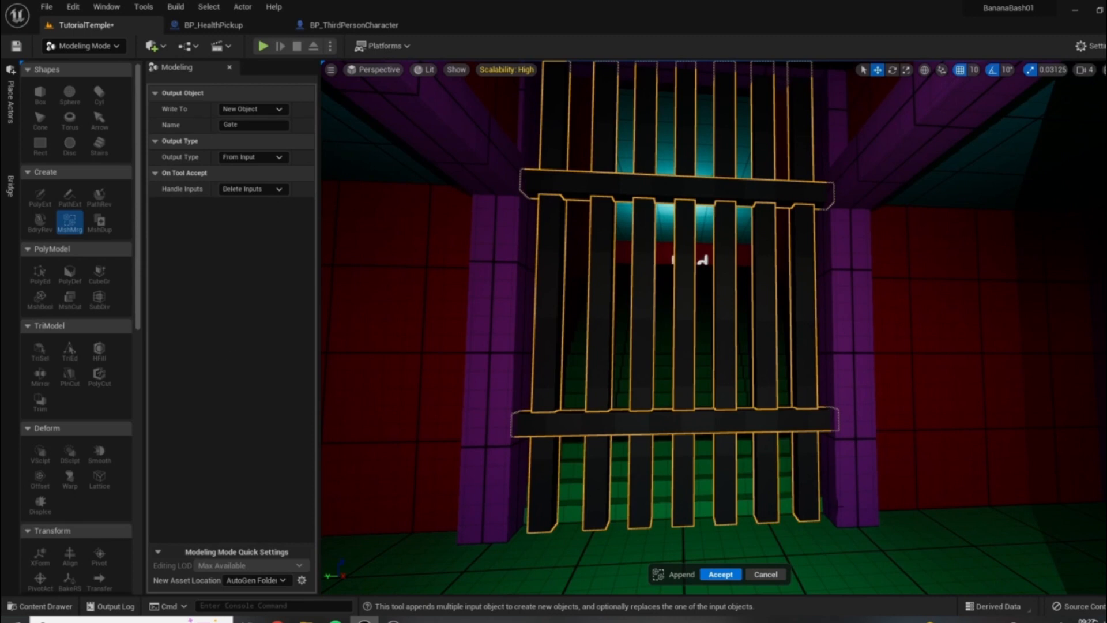
left_click(721, 575)
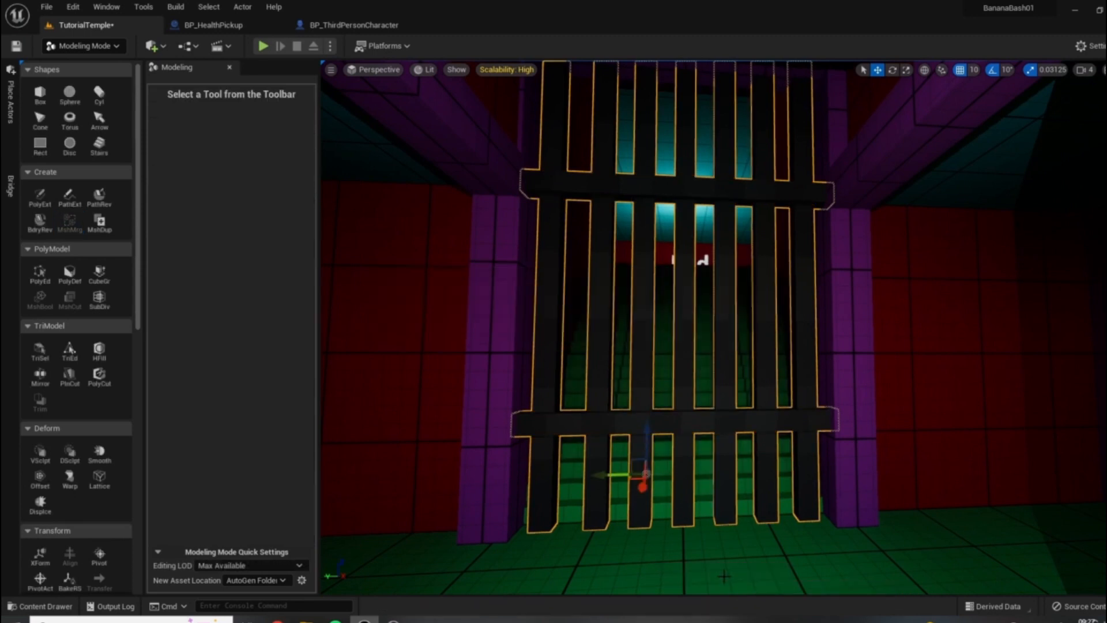
Step: Deselect and reselect the merged gate to check that it behaves as a single object
mouse_move(597, 473)
left_mouse_down()
mouse_move(673, 470)
mouse_move(569, 462)
mouse_move(686, 464)
mouse_move(600, 475)
left_mouse_up()
left_click(962, 416)
left_click(634, 477)
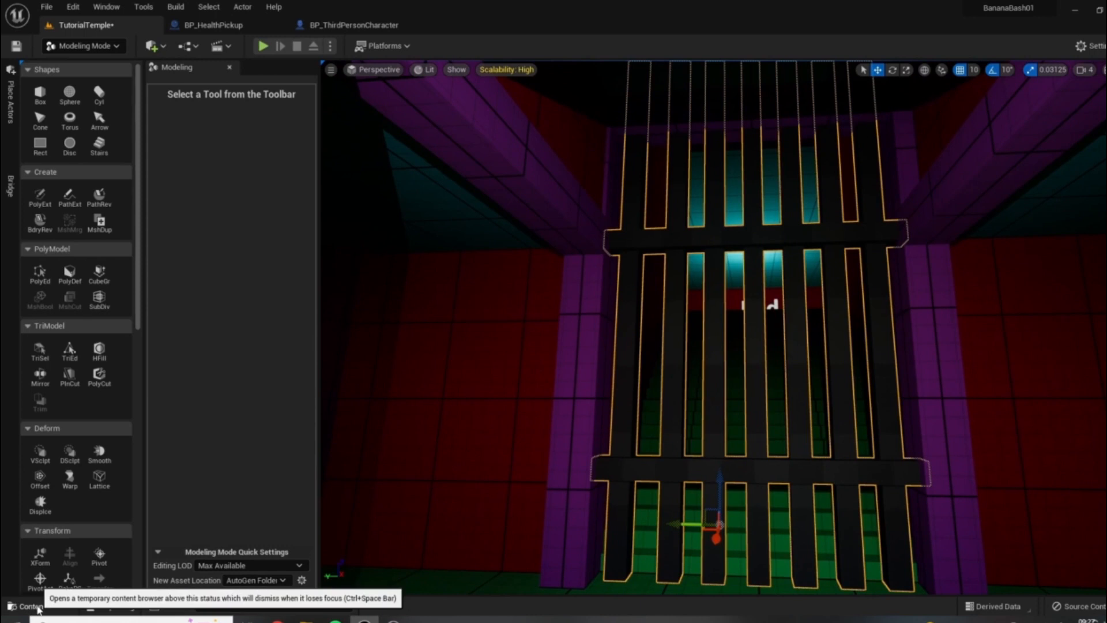
Step: Open the Content Browser, dock it in the layout and enlarge it to show the Mesh_gen assets
left_click(36, 606)
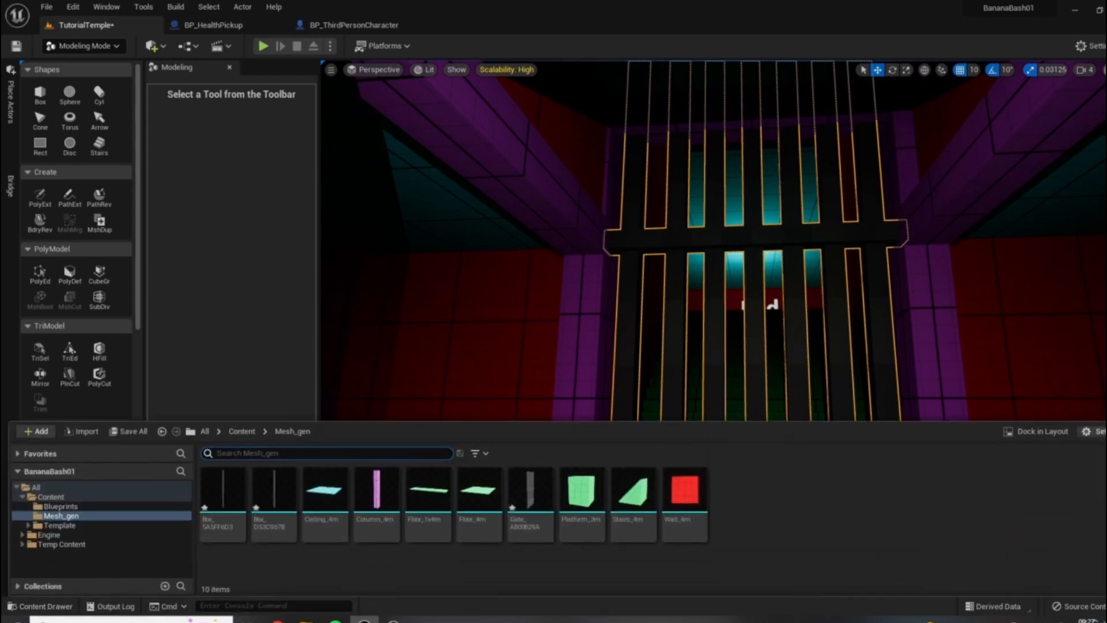
left_click(1036, 431)
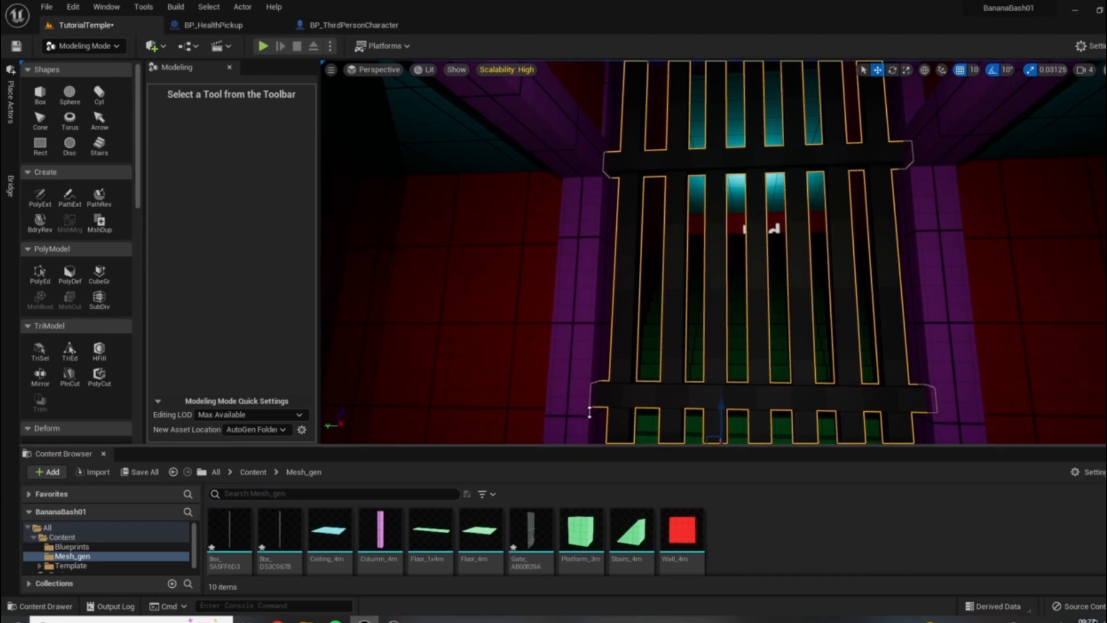
left_click_drag(531, 446, 530, 372)
Step: Rename the merged gate's mesh asset in Mesh_gen as Gate
left_click(531, 464)
key("F2")
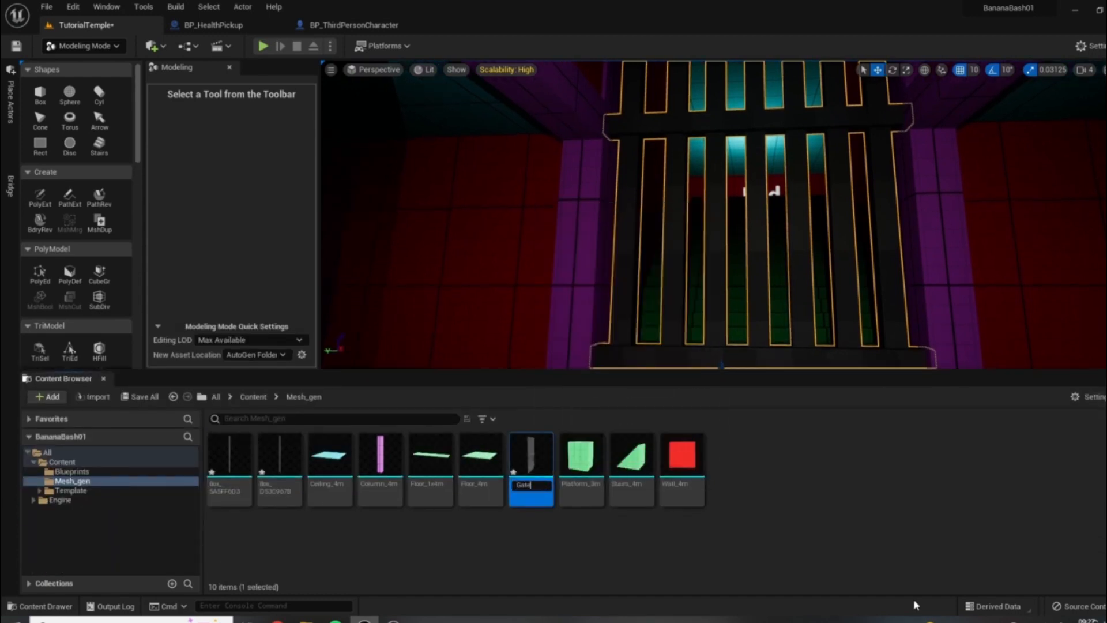
type("Gate")
key("Return")
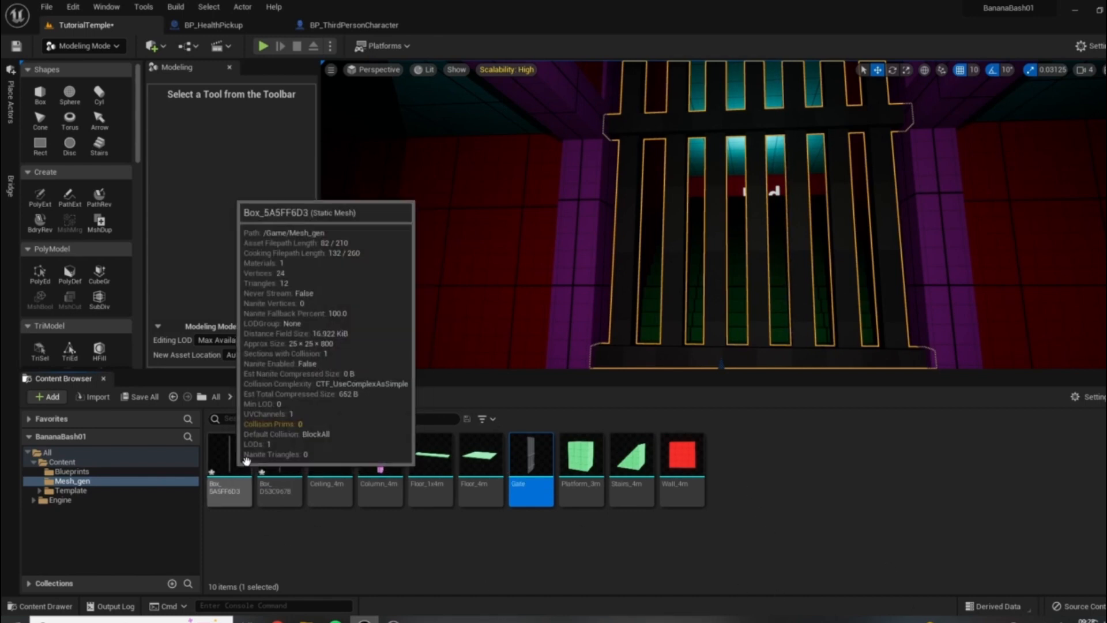
Step: Force delete the two leftover Box meshes from the Mesh_gen folder
left_click(282, 458)
left_click(230, 462)
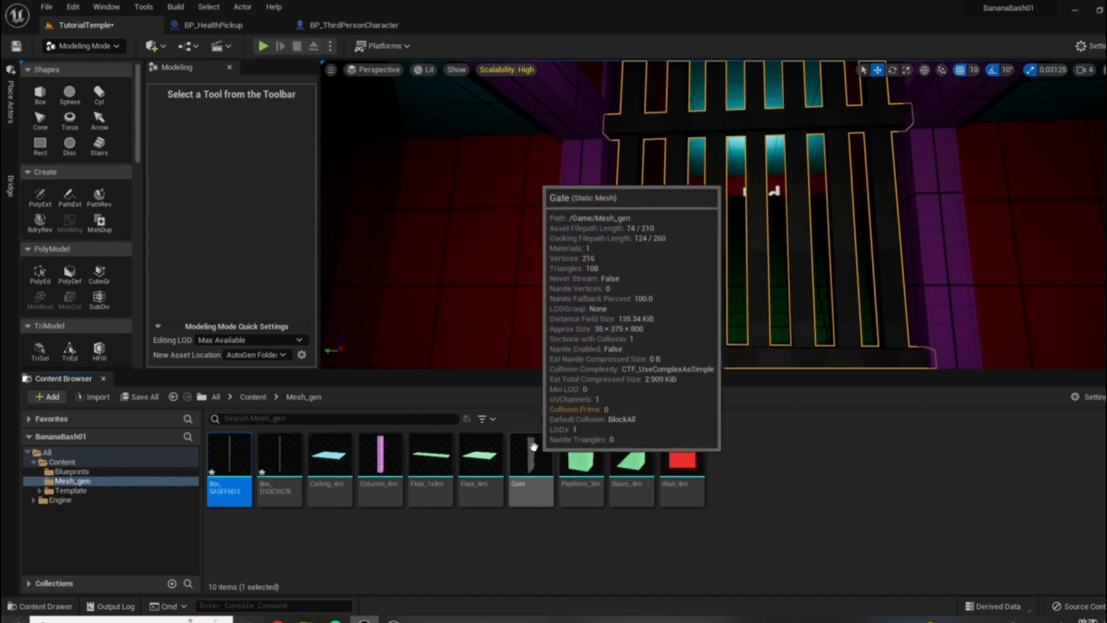
left_click(274, 471)
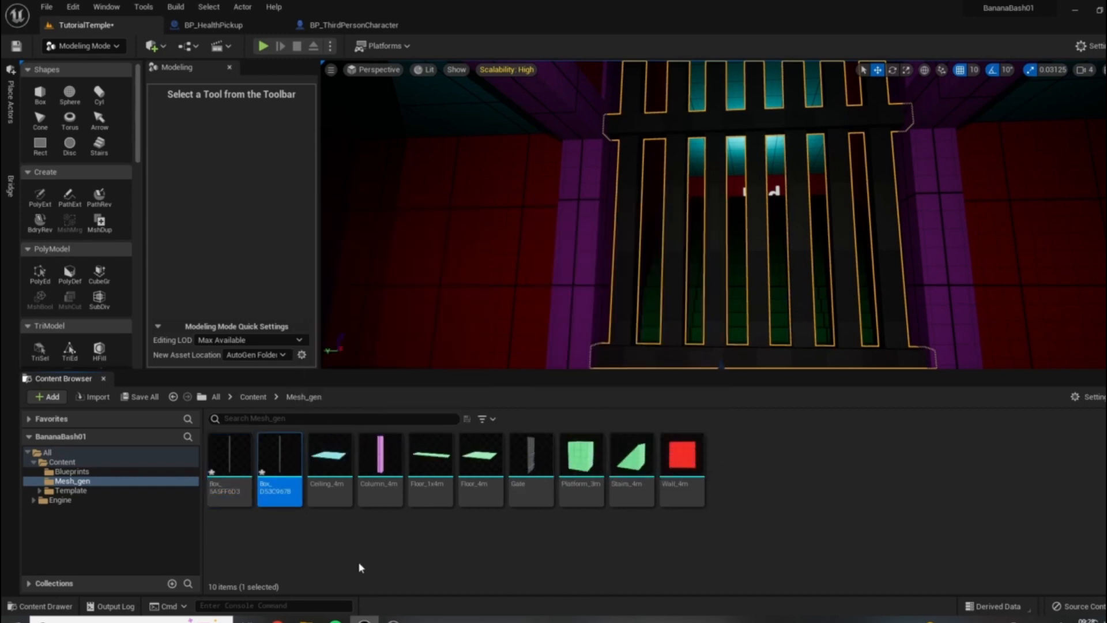
key("Delete")
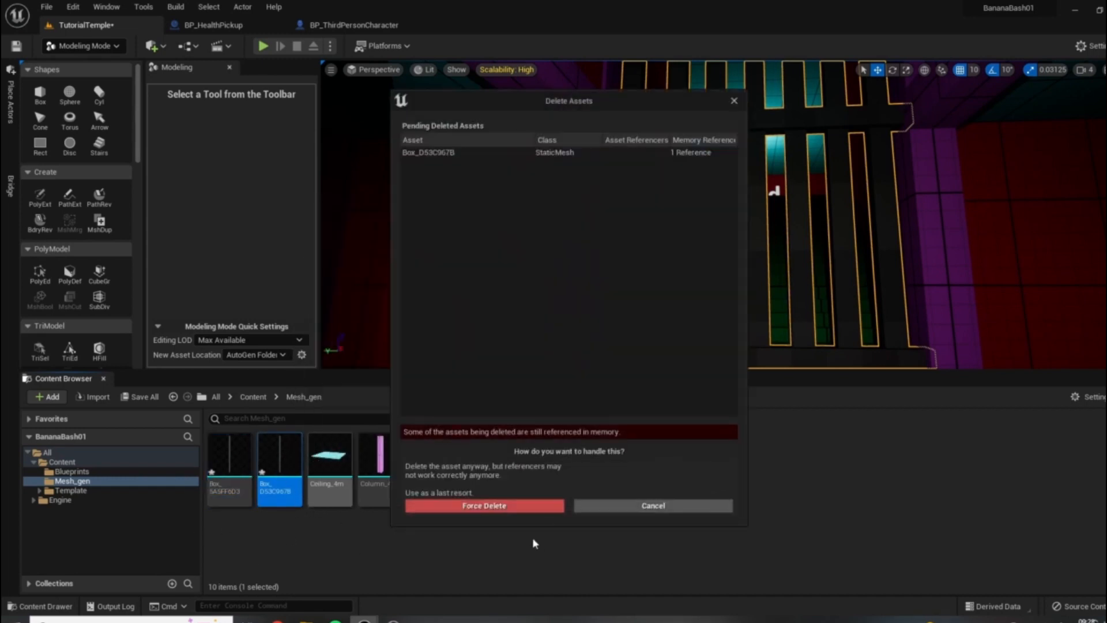
left_click(503, 506)
left_click(229, 473)
key("Delete")
left_click(526, 507)
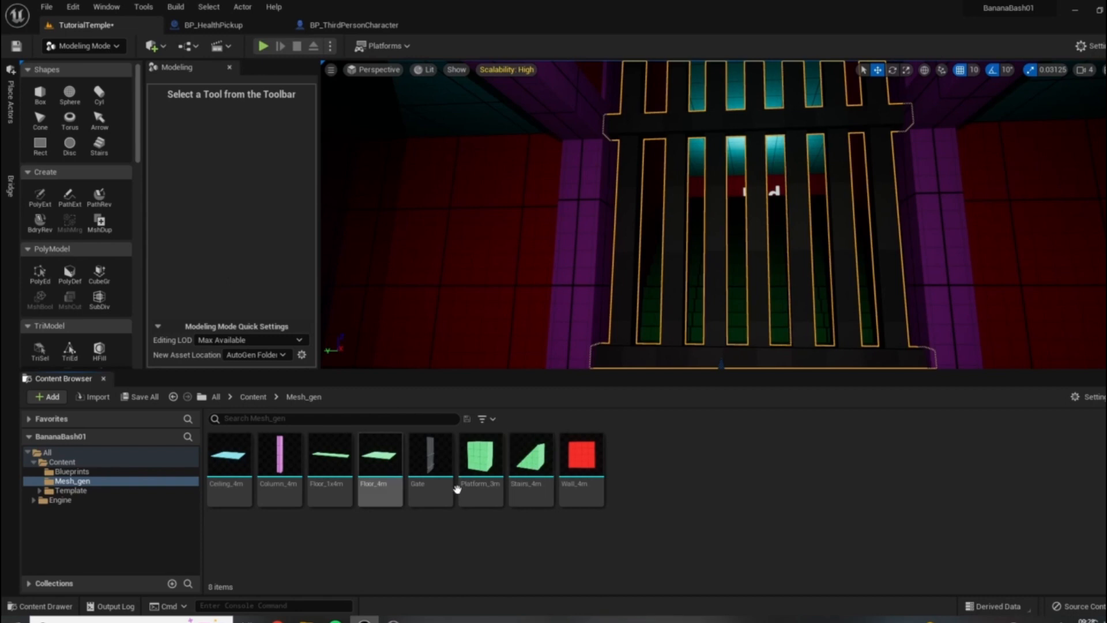
Step: Turn on thumbnail edit mode and rotate the Gate and Stairs_4m thumbnails so their shapes are easier to recognize
mouse_move(453, 480)
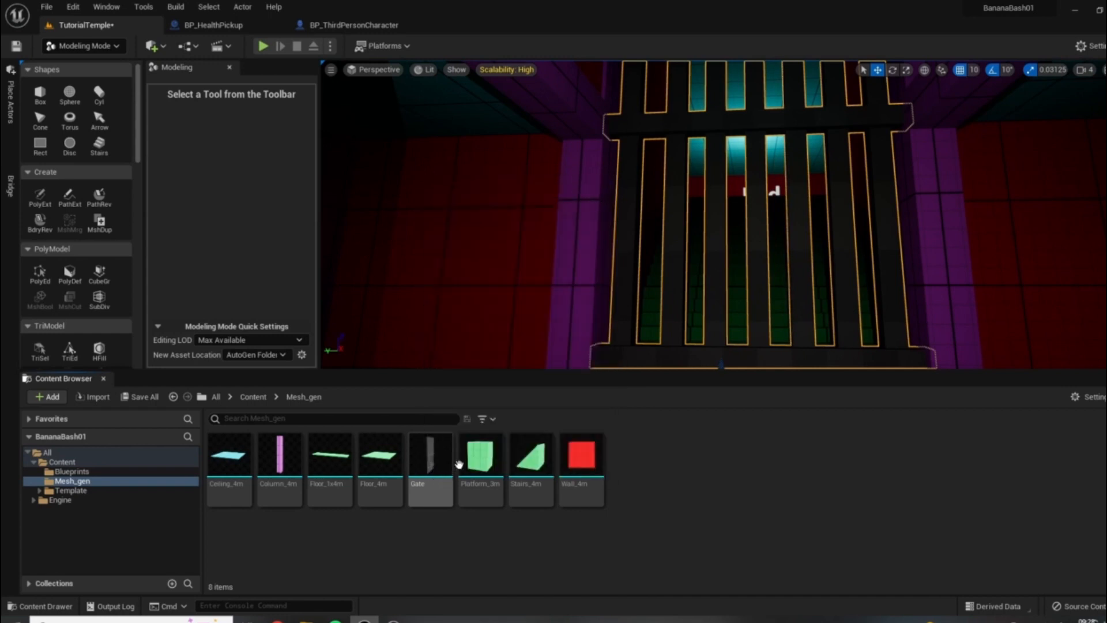
mouse_move(423, 442)
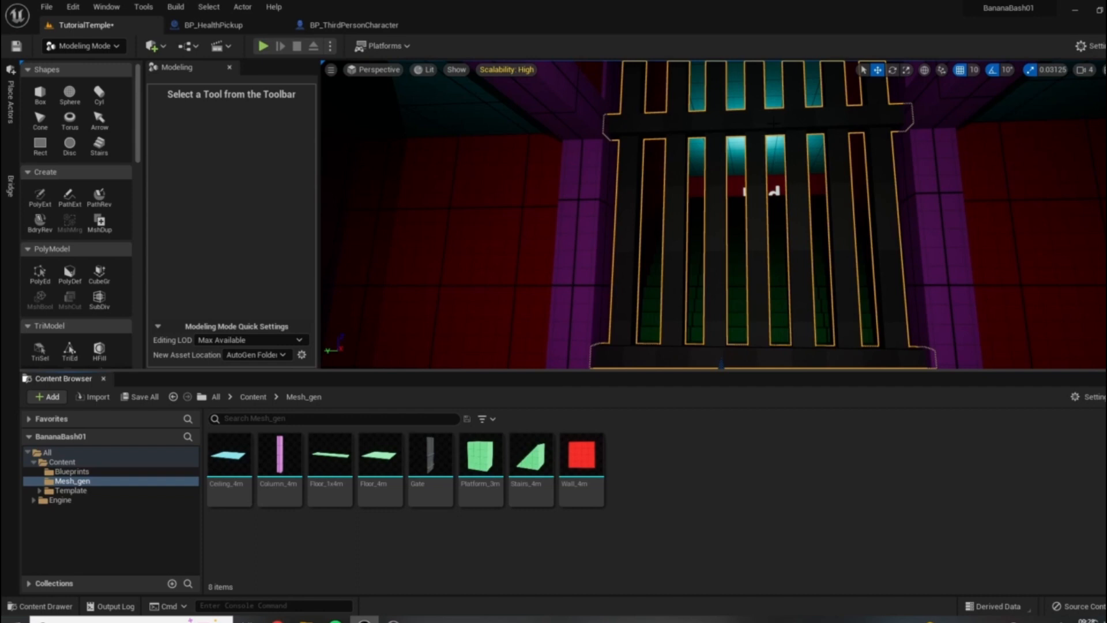
left_click_drag(414, 497, 405, 499)
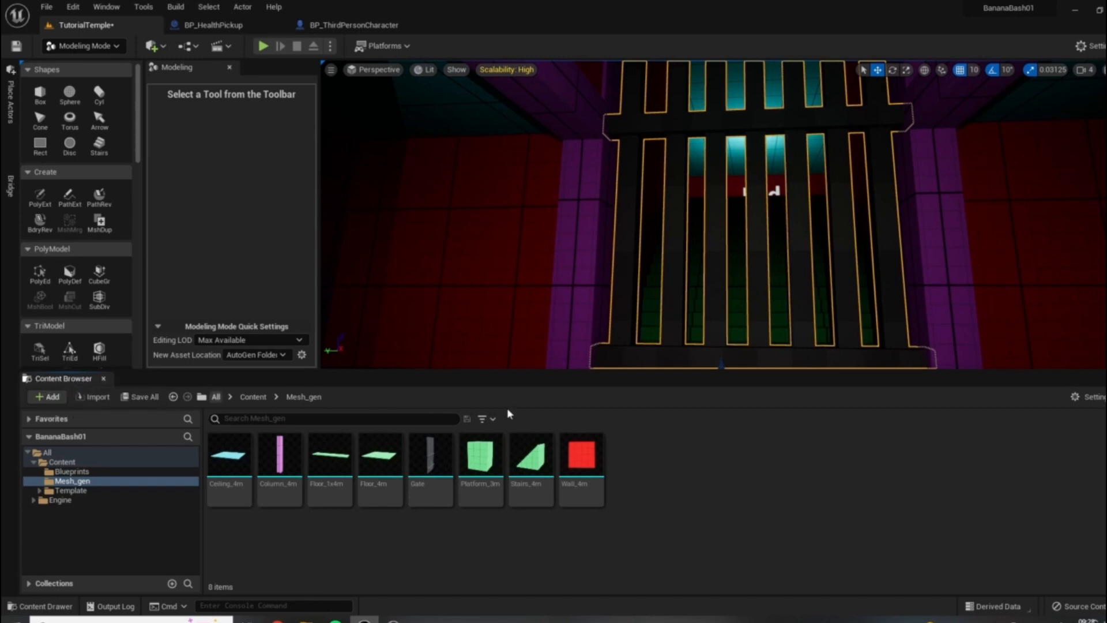
left_click(1088, 398)
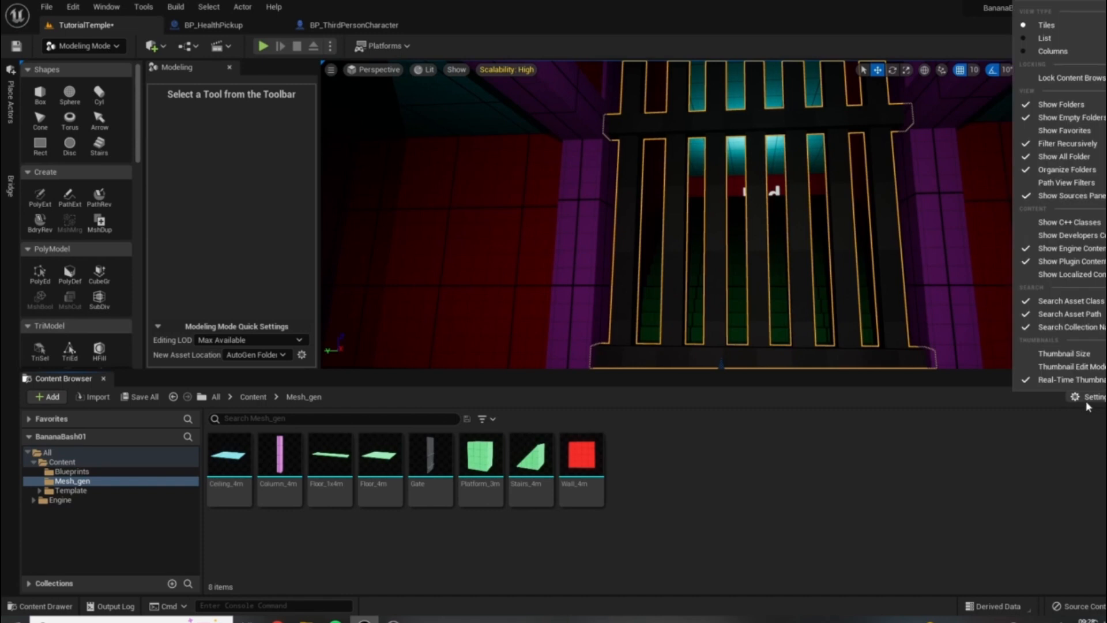
left_click(1080, 366)
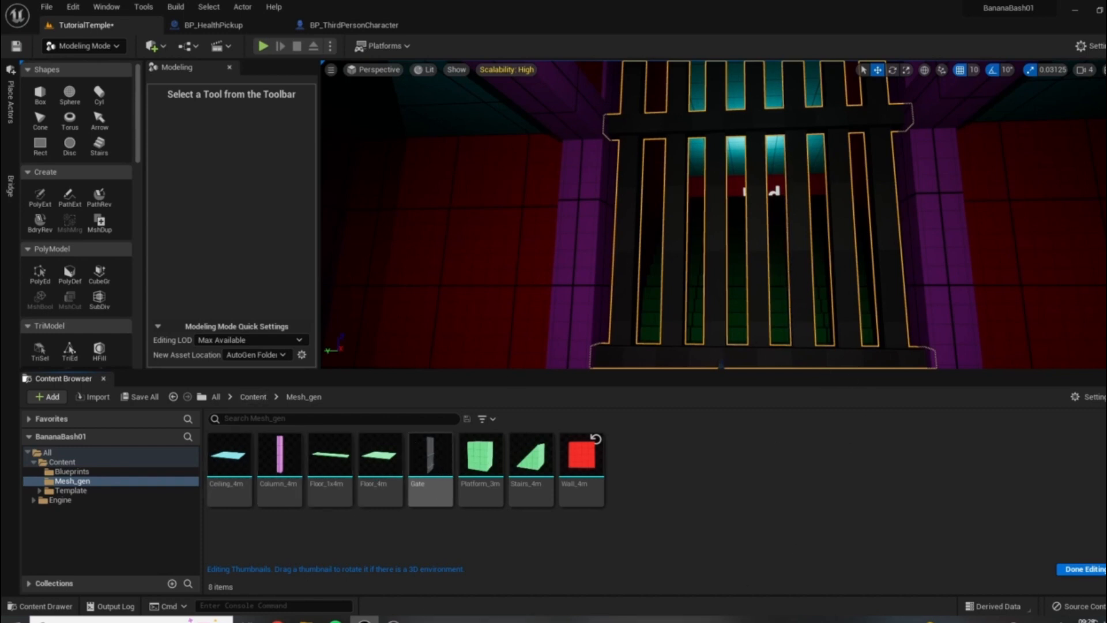
left_click_drag(431, 456, 445, 455)
left_click_drag(530, 456, 553, 456)
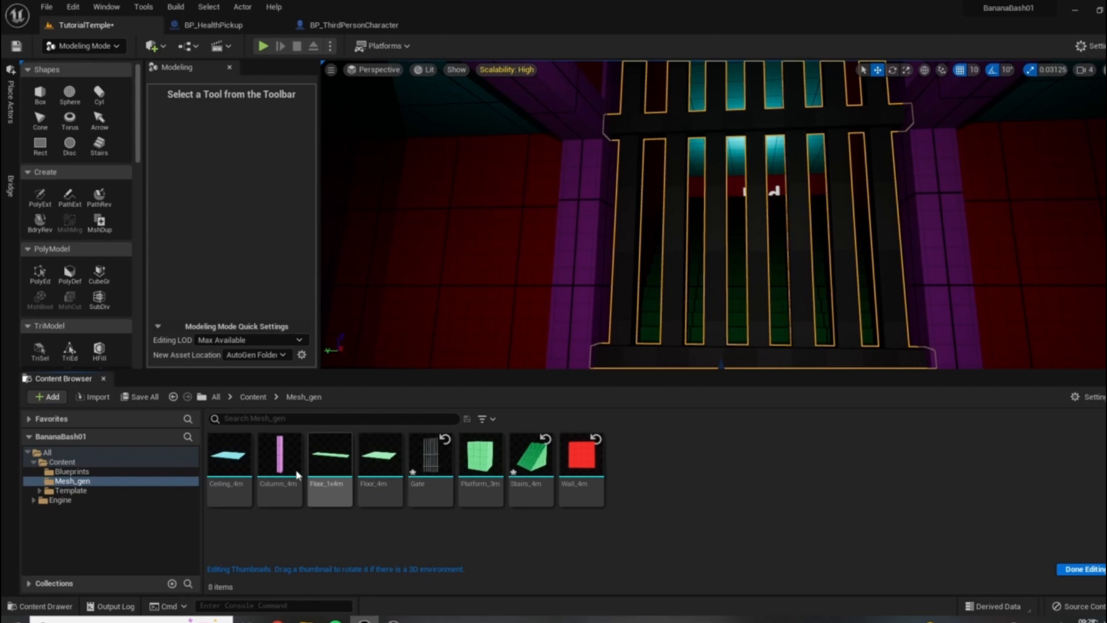
Step: Rotate the Floor_4m, Floor_1x4m and Platform_3m thumbnails to clearer angles and finish thumbnail editing
left_click_drag(380, 455, 395, 458)
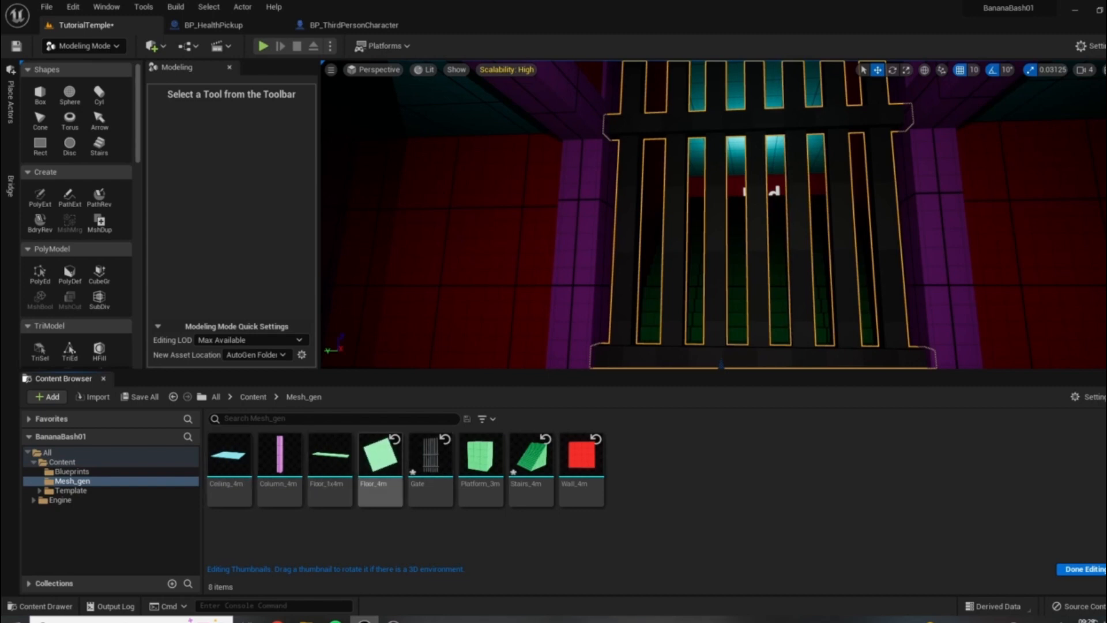
left_click_drag(327, 463, 339, 464)
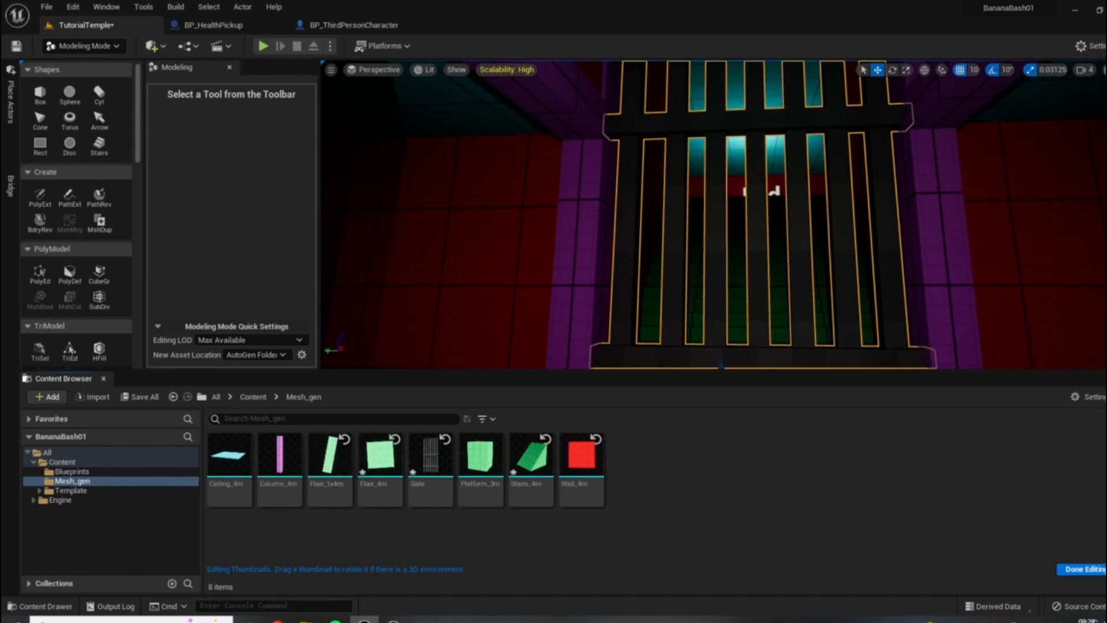
left_click_drag(383, 456, 371, 456)
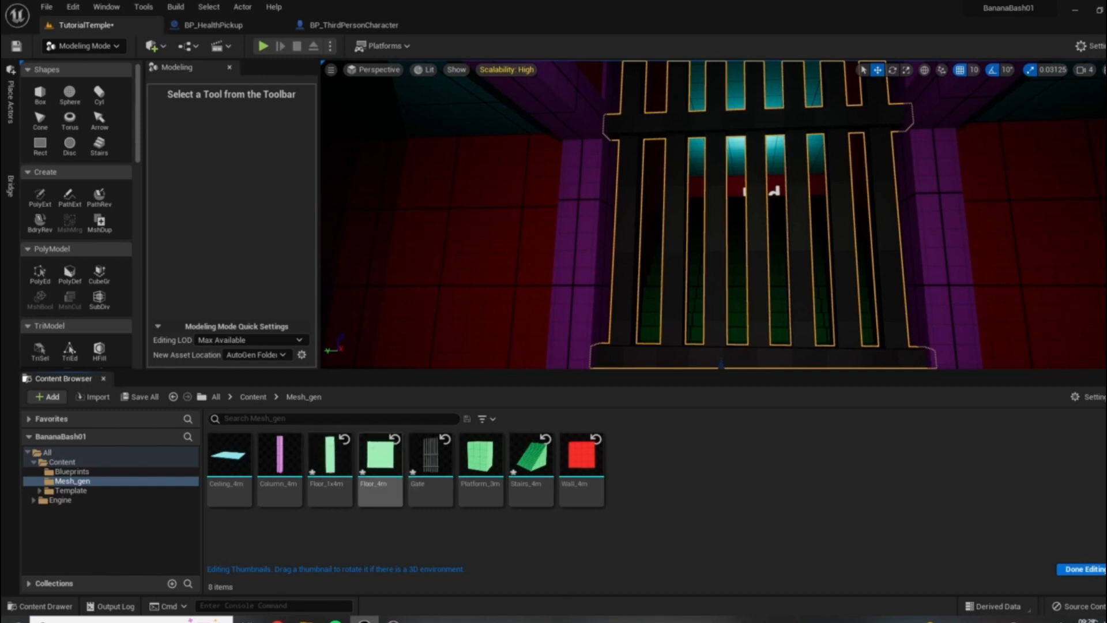
left_click_drag(494, 455, 480, 461)
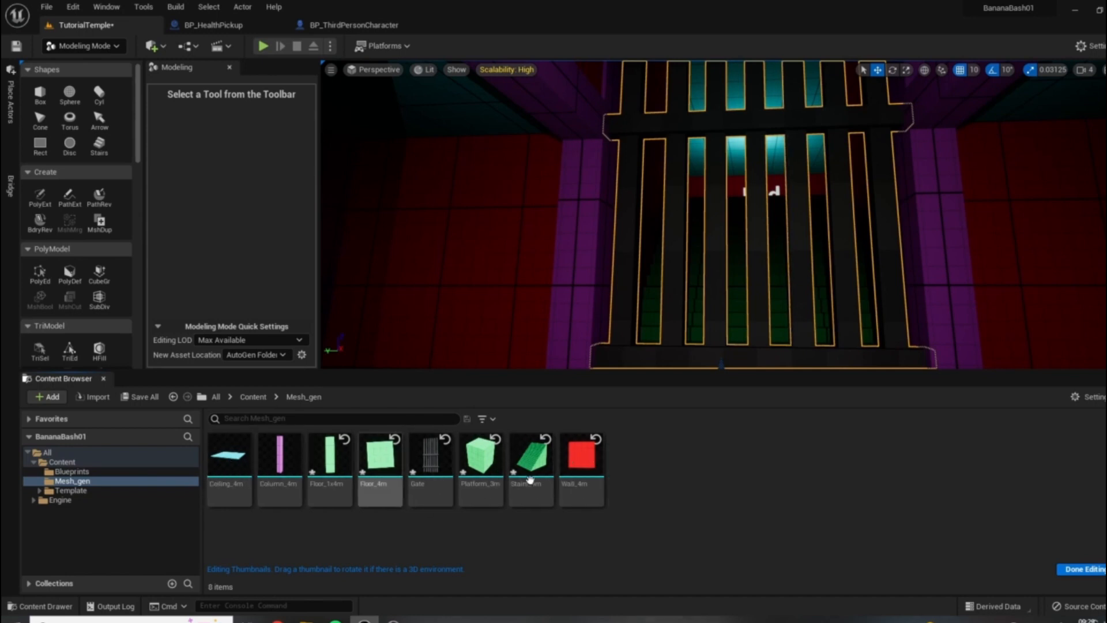
left_click(1081, 570)
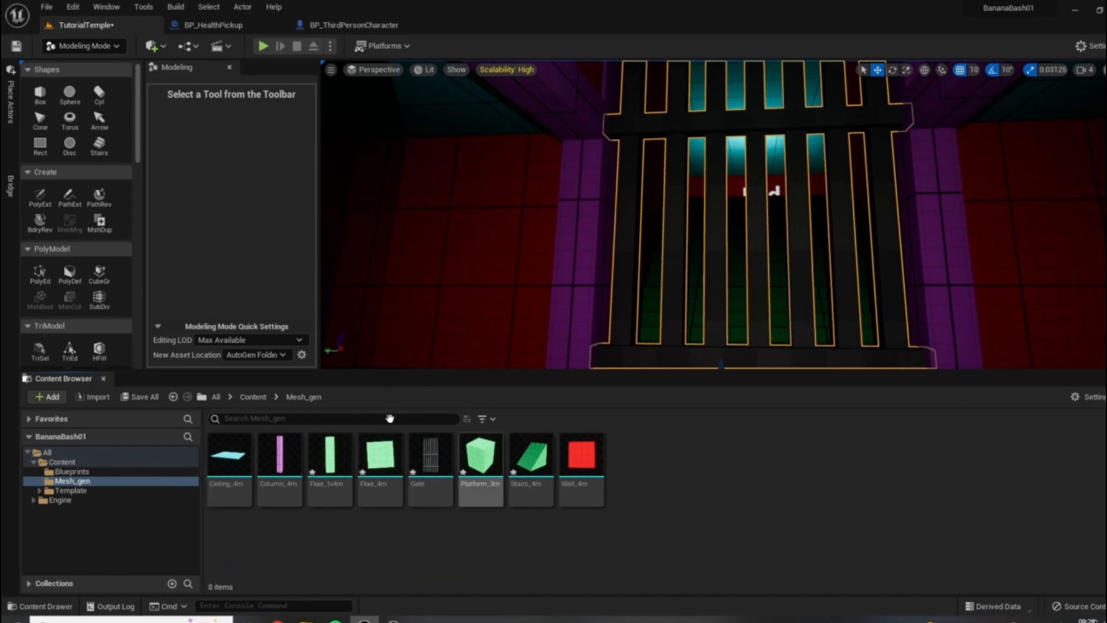
Step: Save all modified Mesh_gen meshes together with the TutorialTemple level
left_click(141, 396)
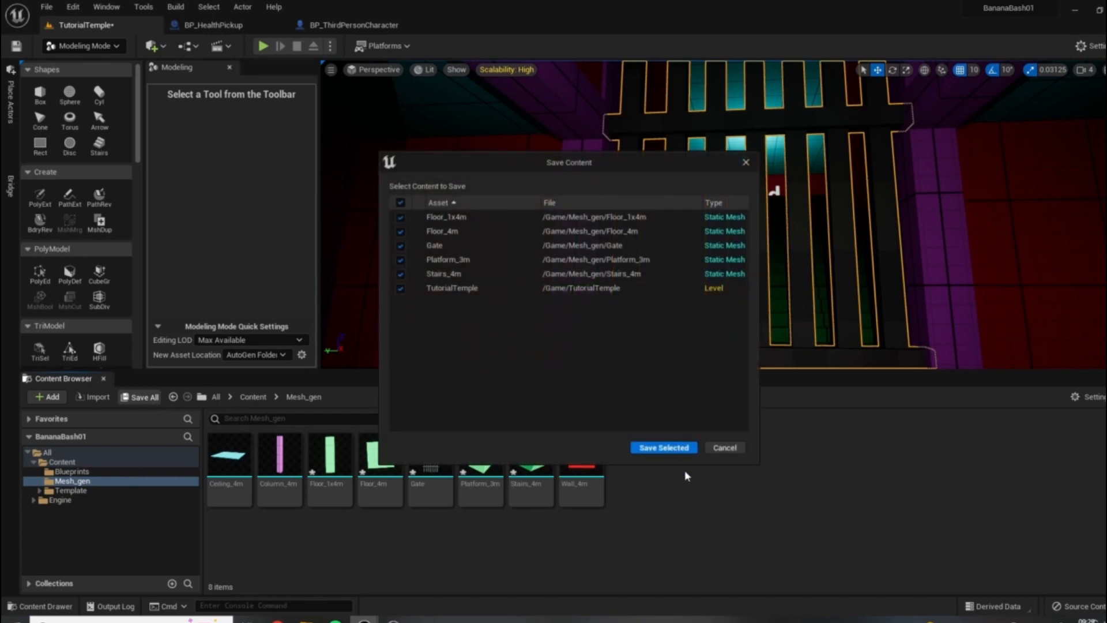
left_click(663, 447)
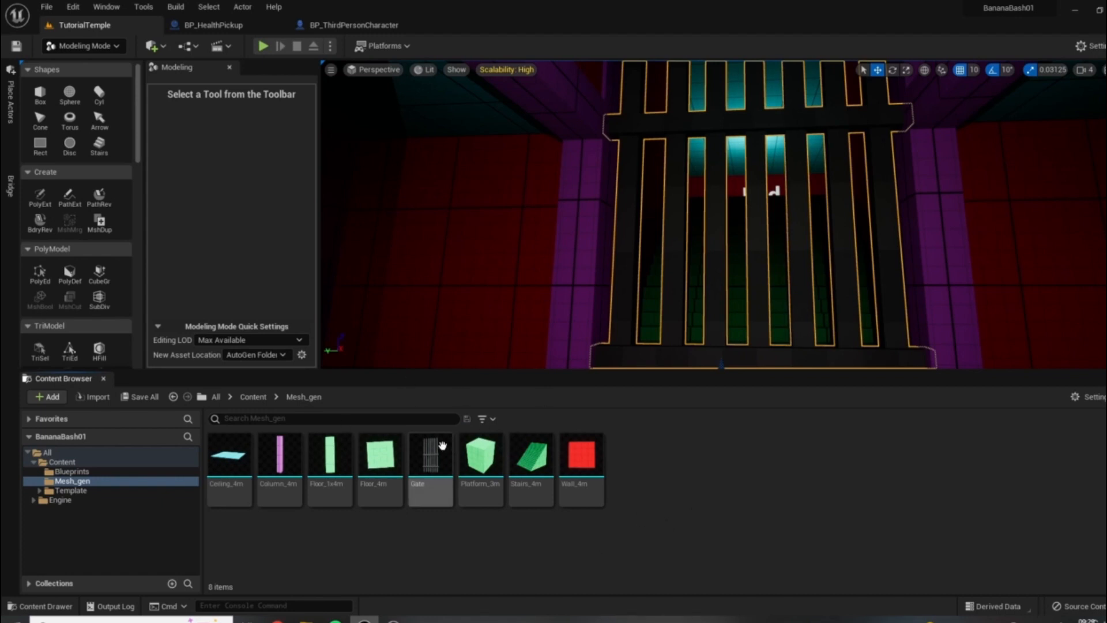
Step: Shrink the docked Content Browser to enlarge the viewport and review the whole gate from in front of the archway
left_click_drag(580, 370, 583, 519)
right_click_drag(577, 403, 663, 404)
right_click_drag(628, 261, 605, 265)
right_click_drag(749, 404, 893, 410)
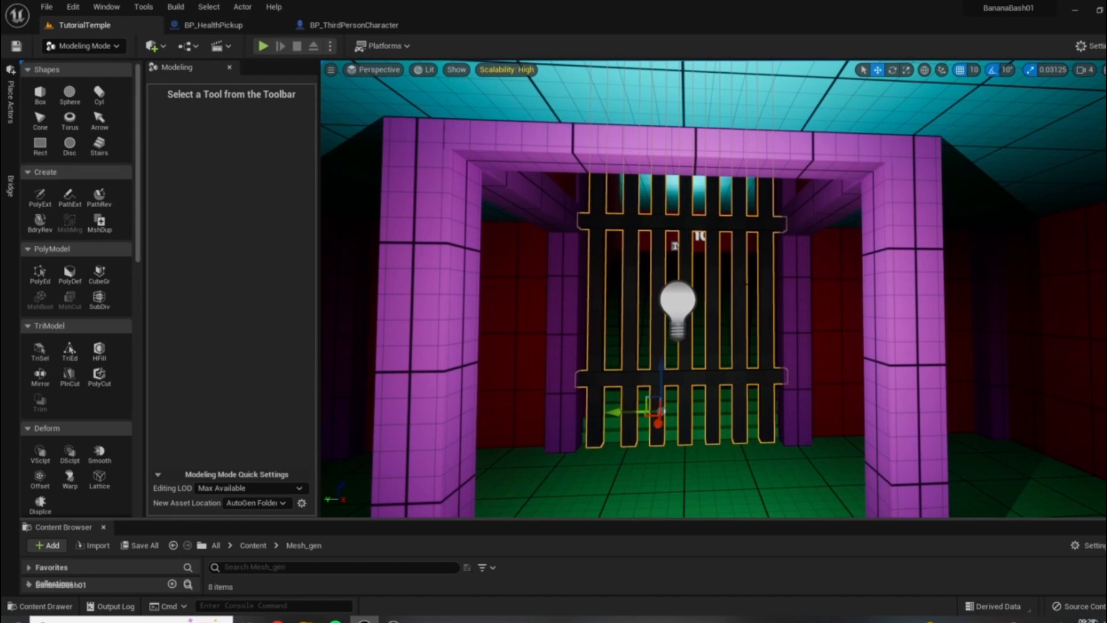
Step: Open the Gate static mesh and replace its WorldGridMaterial with MI_PrototypeGrid_Gray
left_click_drag(325, 519, 326, 401)
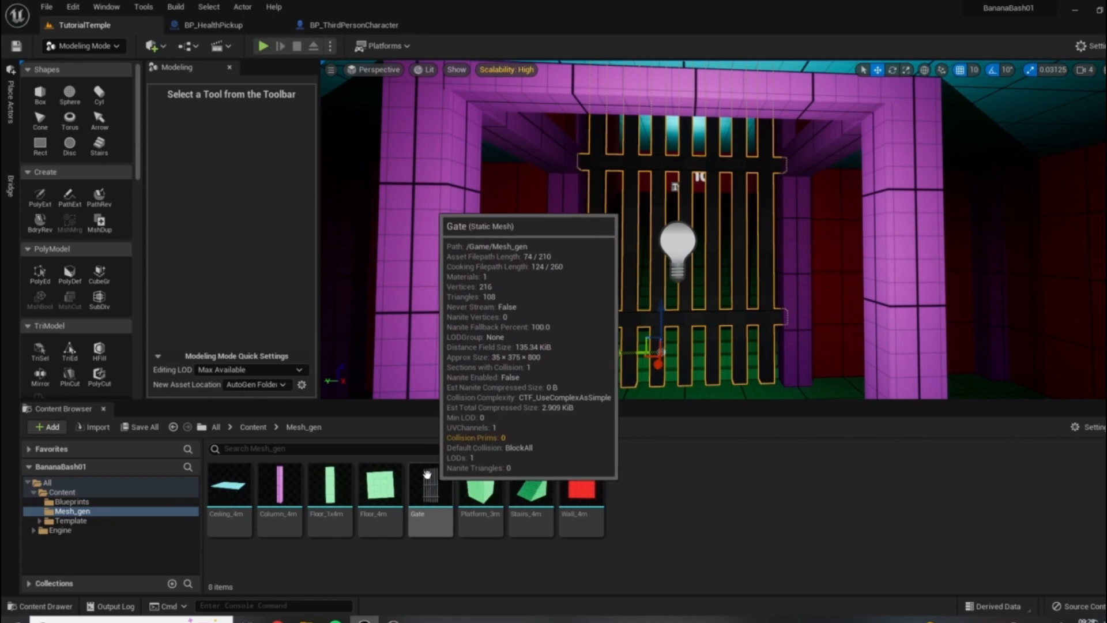
double_click(430, 487)
left_click_drag(615, 255, 565, 256)
left_click(1040, 140)
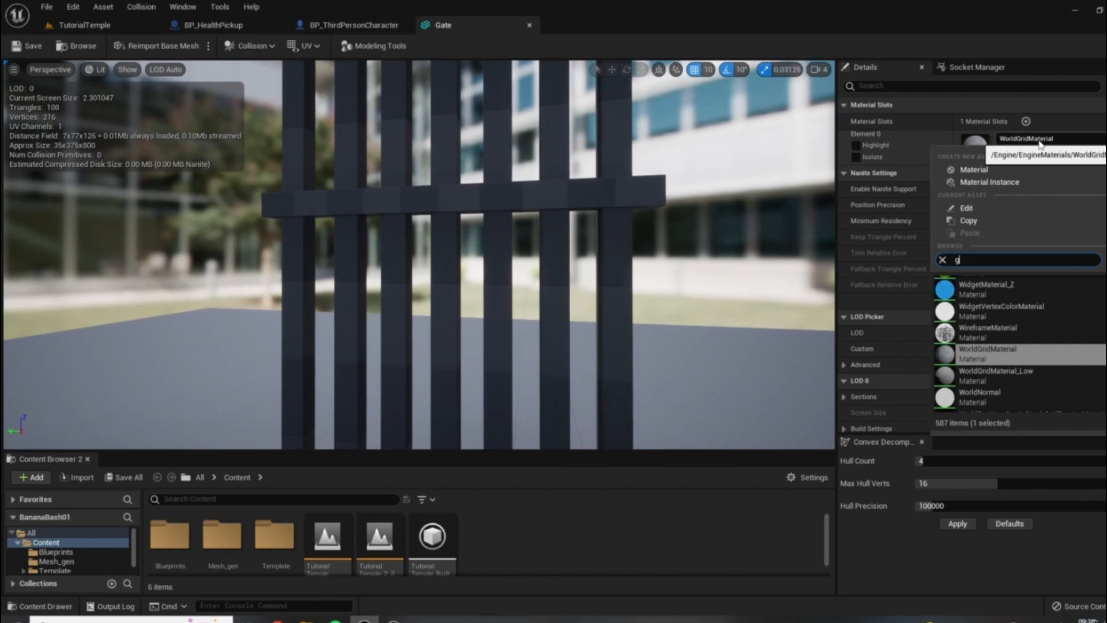
type("gray")
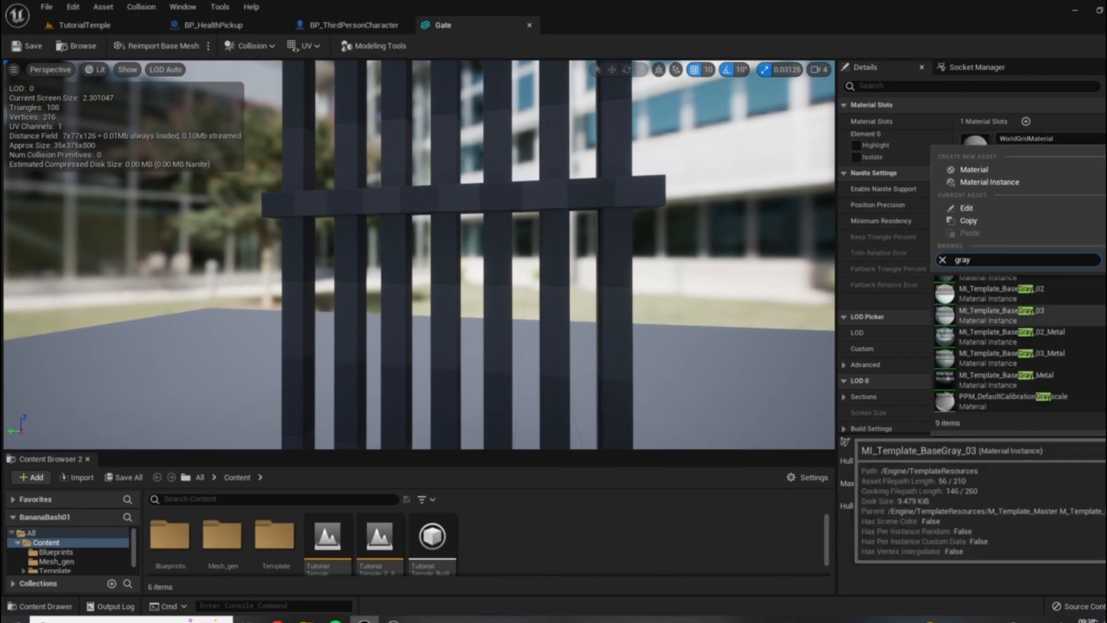
type("r")
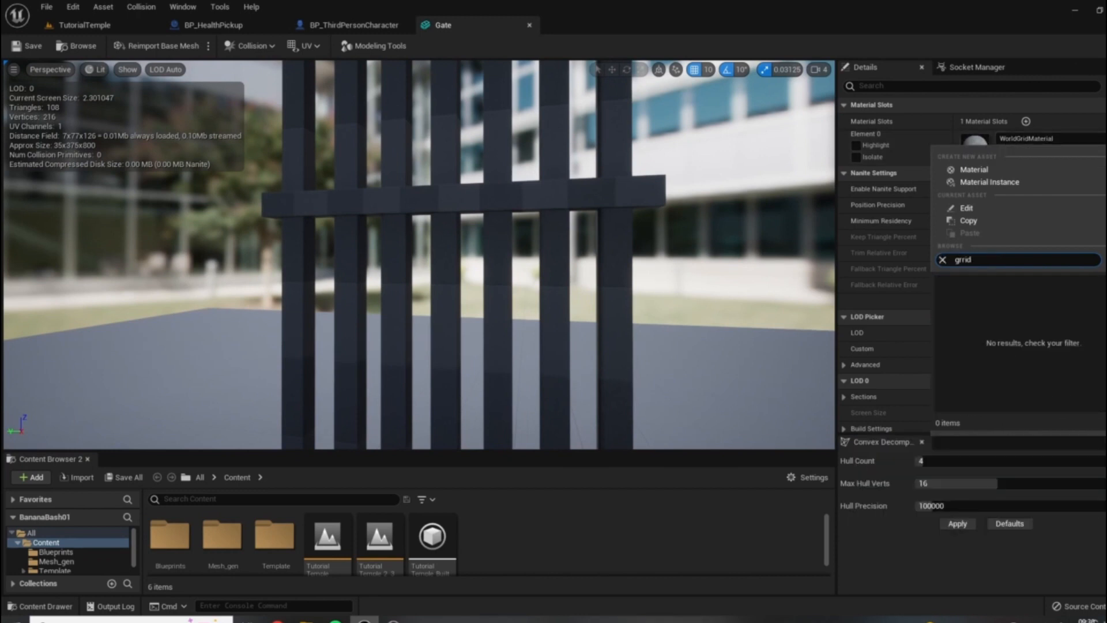
type("id")
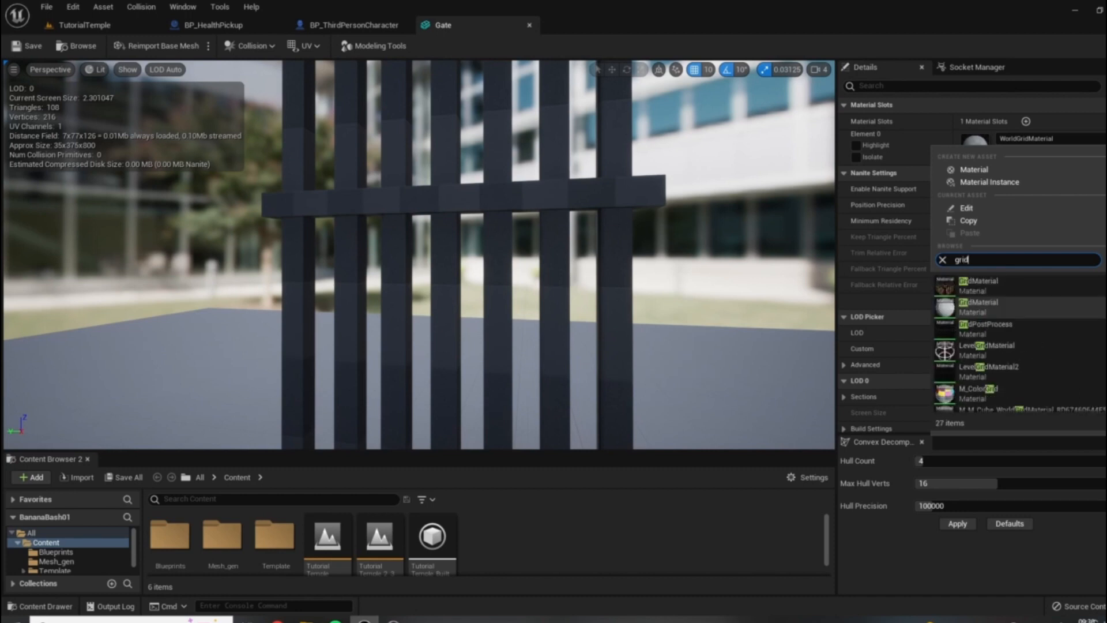
mouse_move(1021, 291)
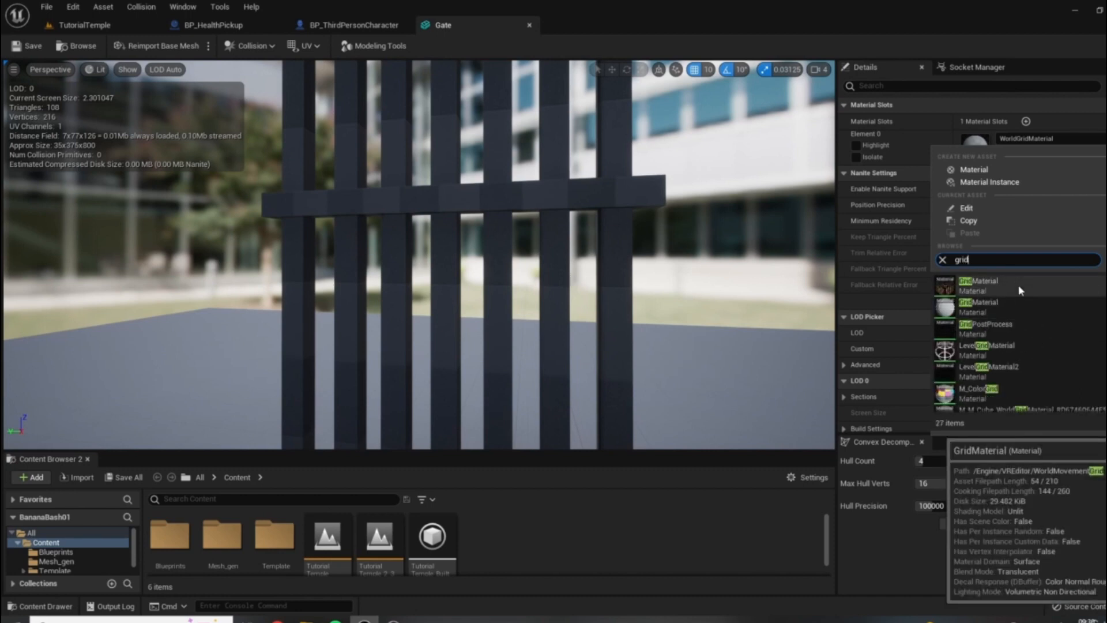
type("_gra")
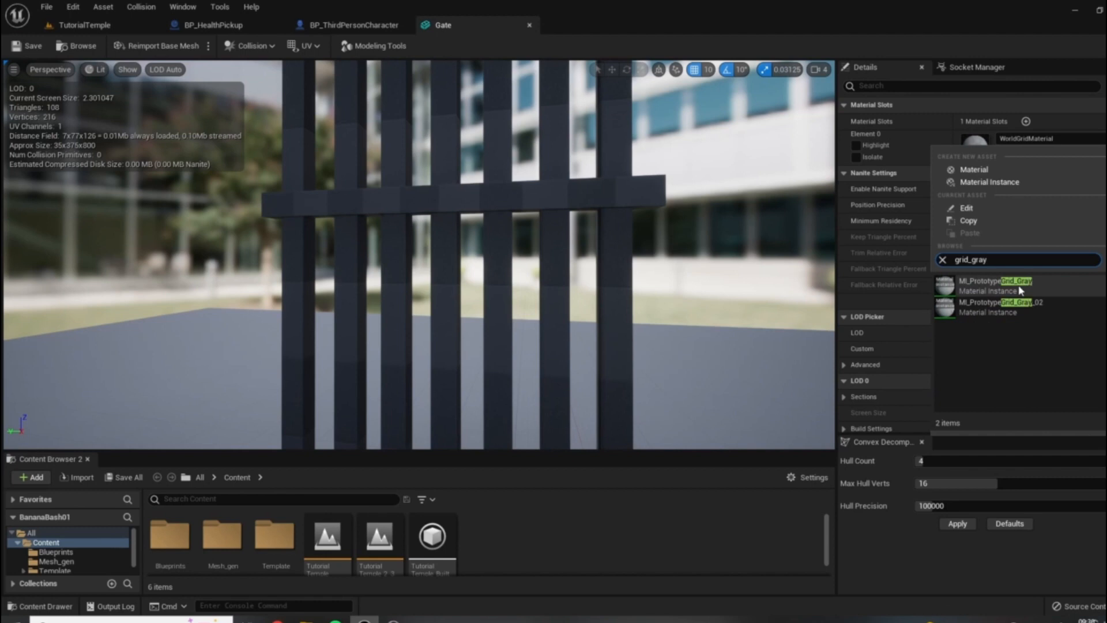
type("y")
left_click(1015, 286)
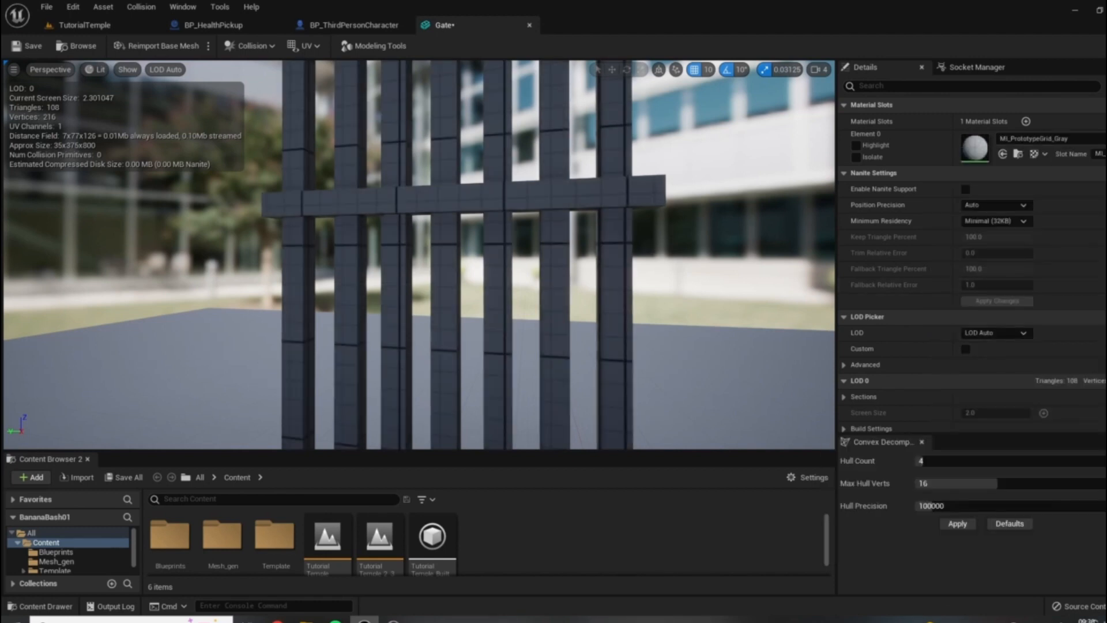
Step: Save the Gate mesh and close its editor along with the BP_ThirdPersonCharacter and BP_HealthPickup editors
left_click_drag(619, 239, 582, 245)
scroll(409, 346, "down", 3)
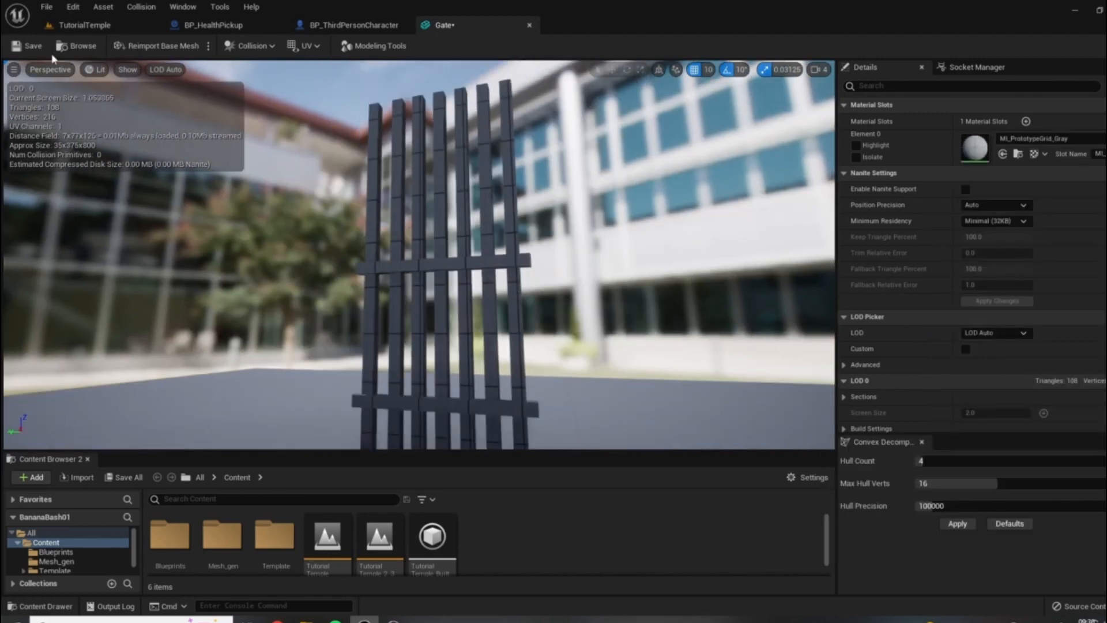
left_click(29, 48)
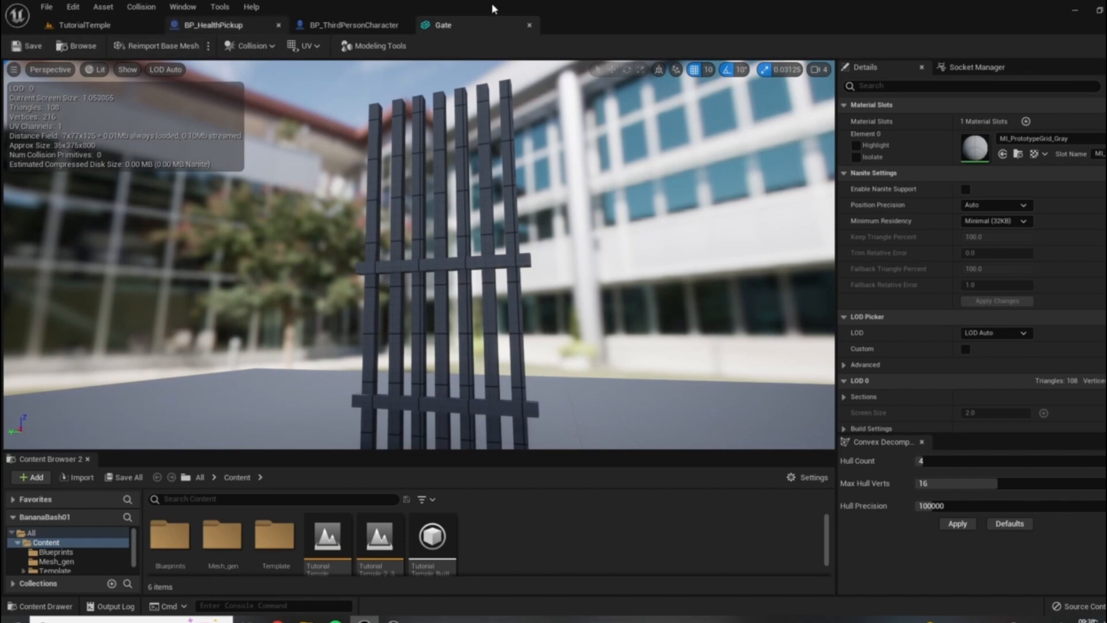
left_click(529, 25)
left_click(403, 25)
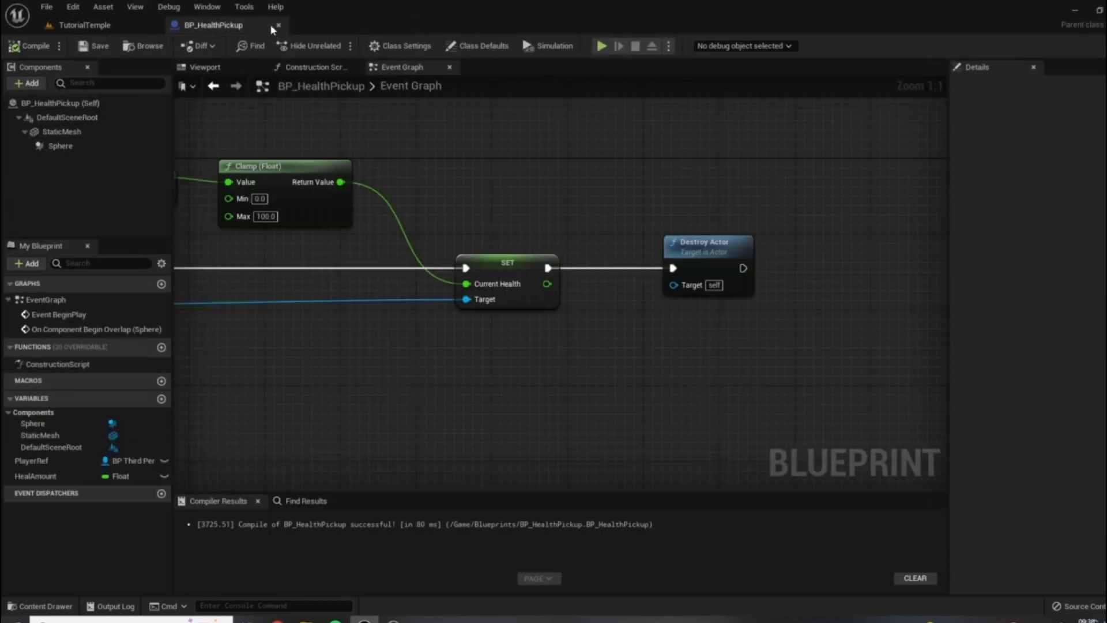
left_click(270, 25)
Step: Try raising the gate in the level slightly and undo the move
right_click_drag(774, 247, 778, 323)
key("Escape")
left_click(777, 321)
key("f")
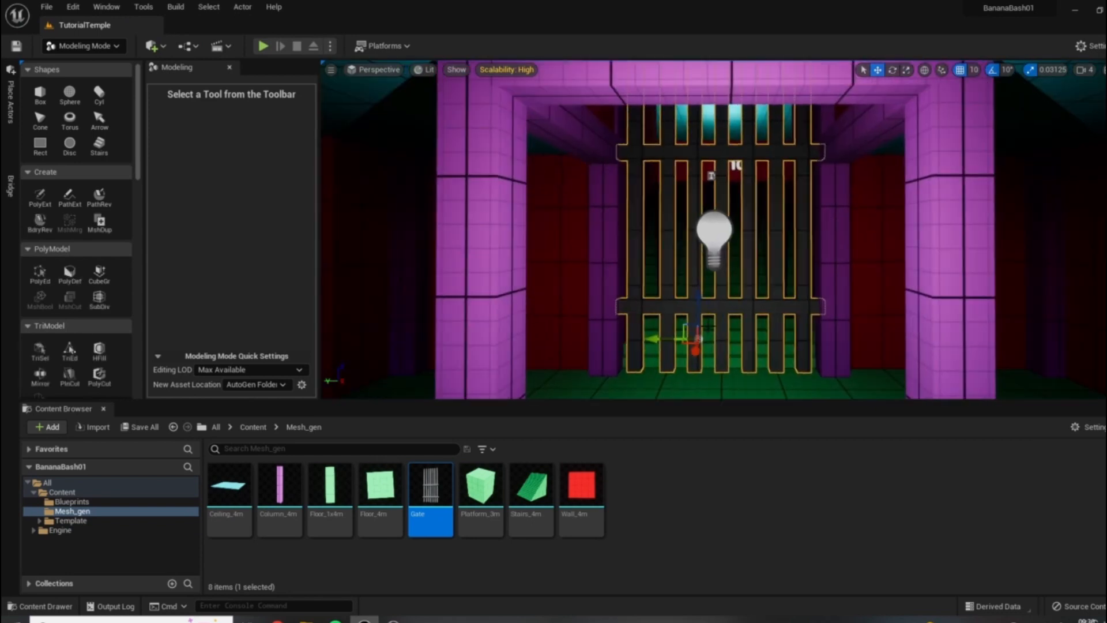
mouse_move(698, 303)
left_mouse_down()
mouse_move(698, 144)
mouse_move(699, 303)
left_mouse_up()
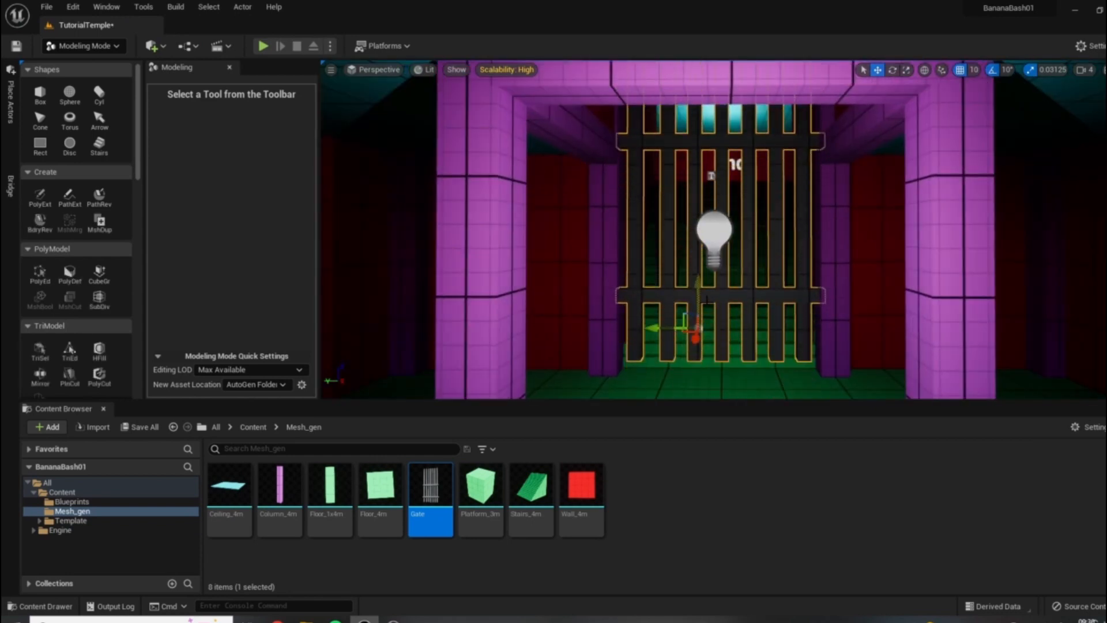
key("ctrl+z")
Step: Switch the level editor from Modeling to Select Mode and resize the Content Browser below the gate view
left_click_drag(573, 401, 576, 480)
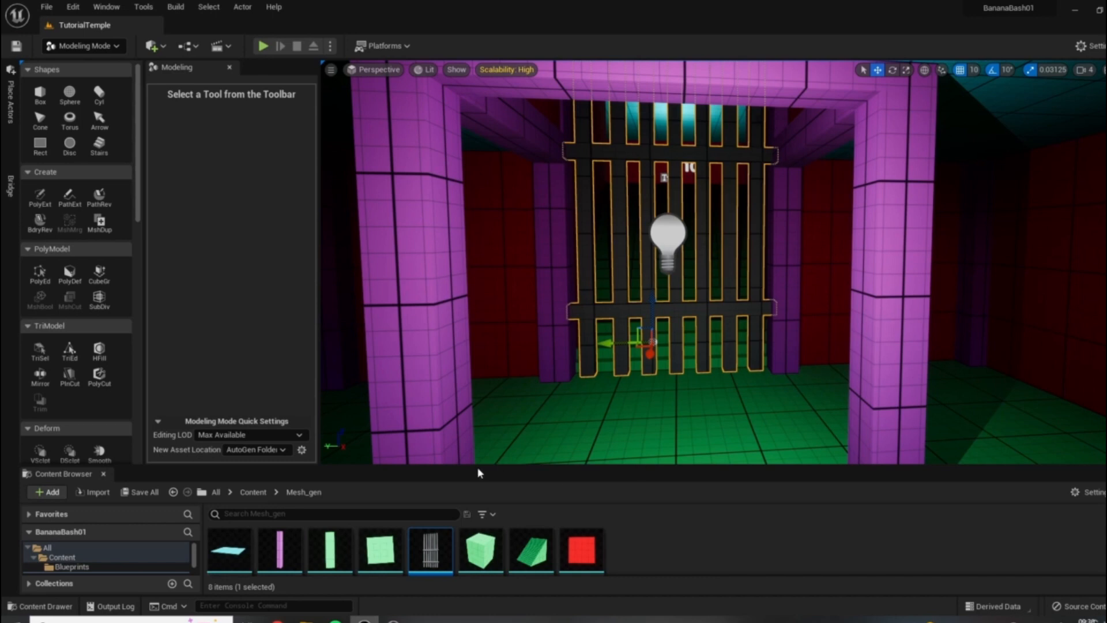
left_click(98, 47)
left_click(101, 65)
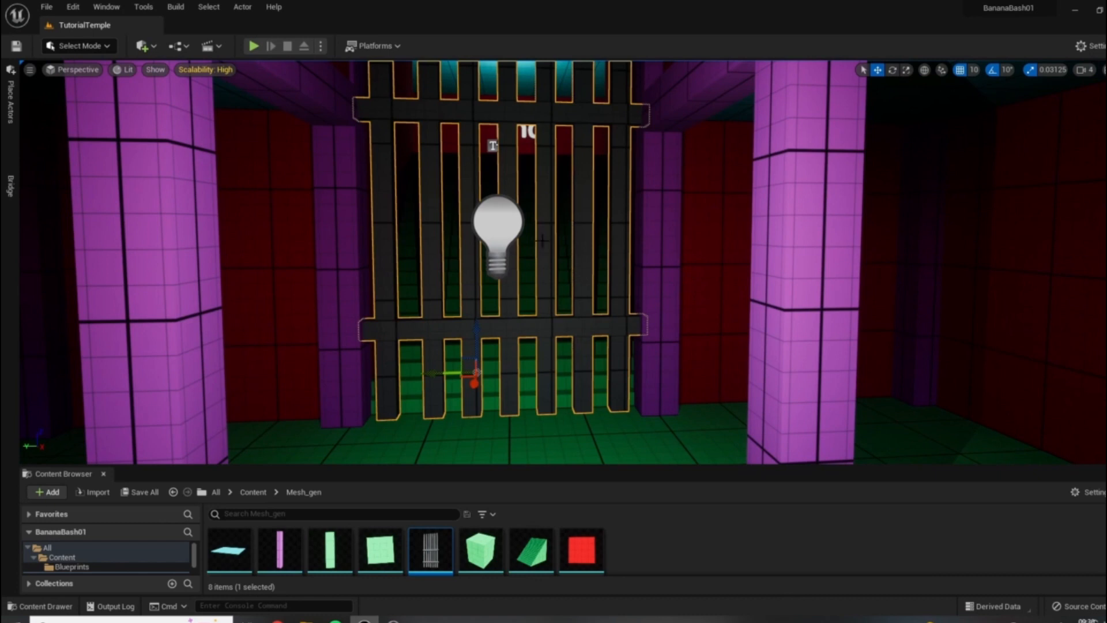
middle_click_drag(381, 462, 481, 466)
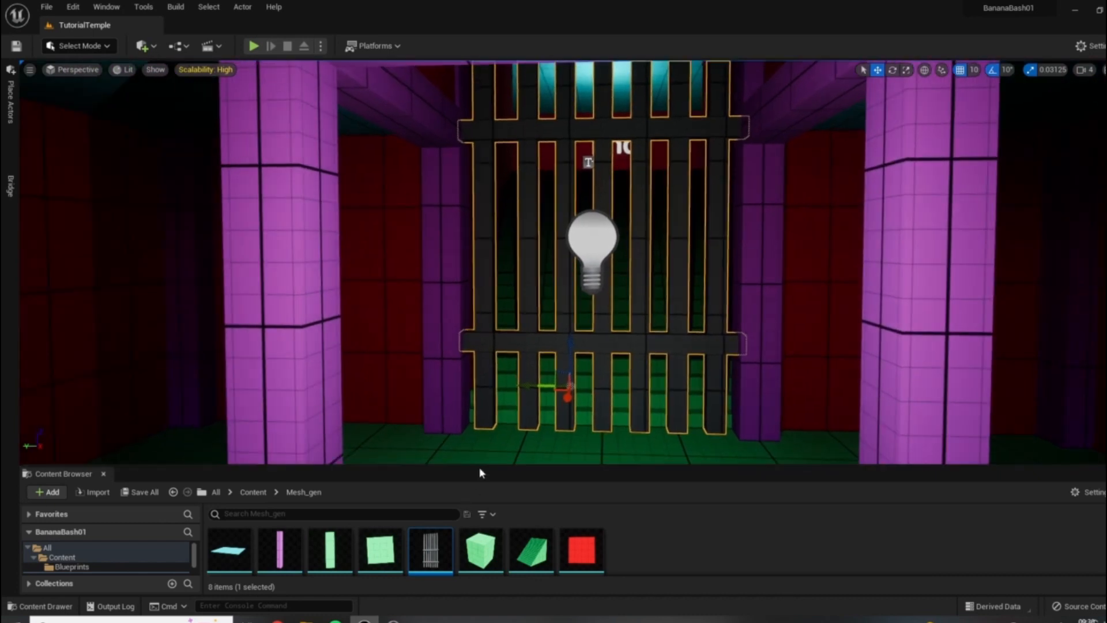
left_click_drag(480, 466, 480, 411)
right_click_drag(480, 346, 513, 372)
Step: Create an Actor Blueprint class named BP_Gate in the Blueprints folder
left_click(63, 512)
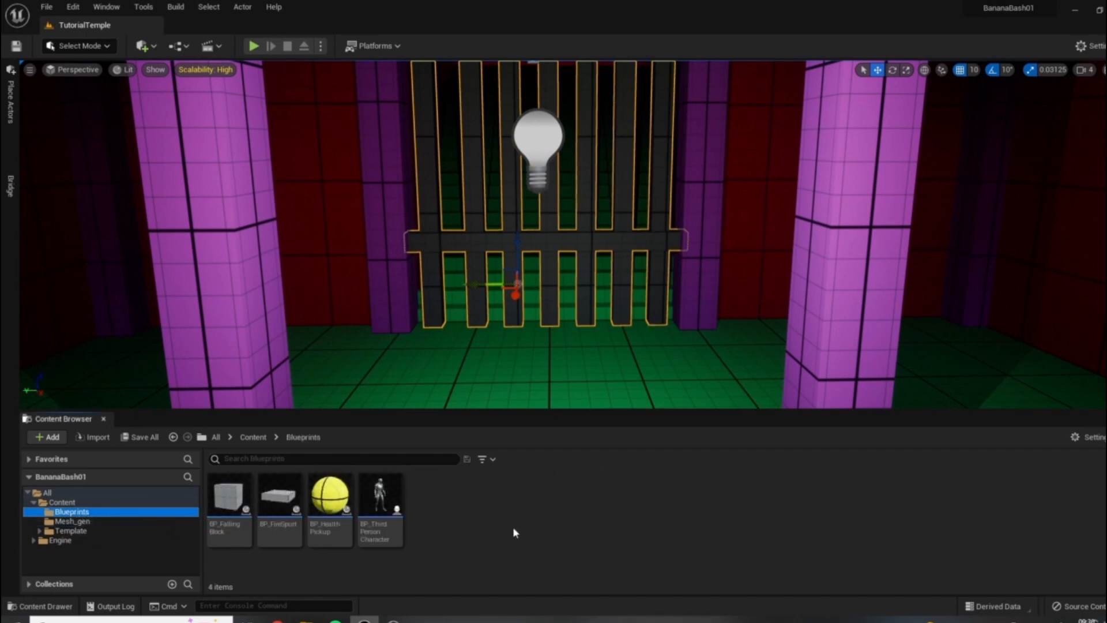
right_click(450, 533)
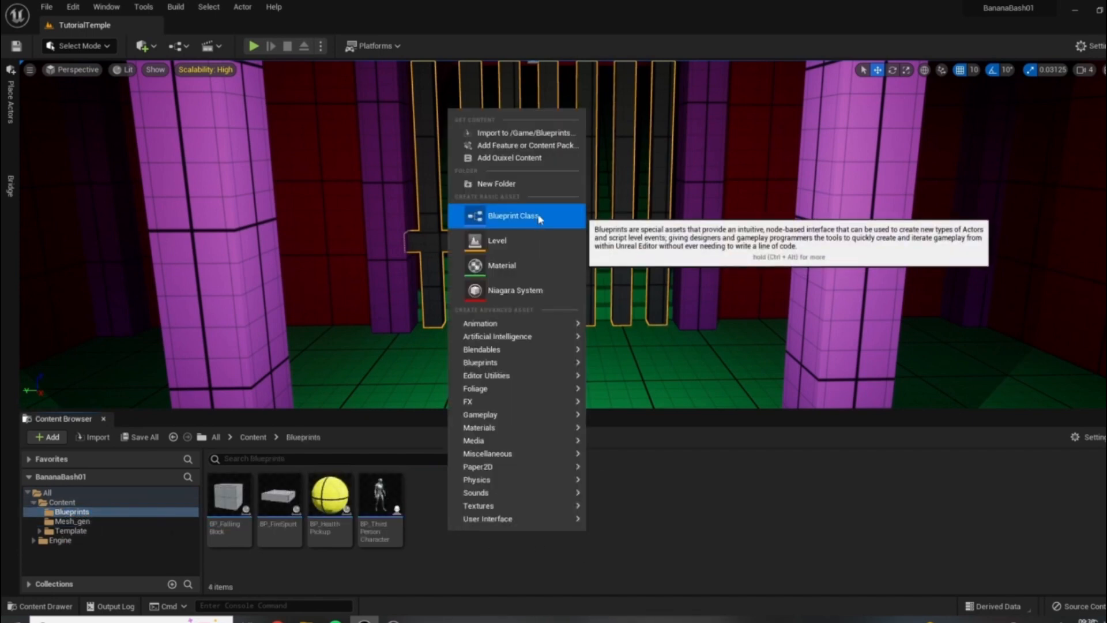
left_click(507, 216)
left_click(445, 215)
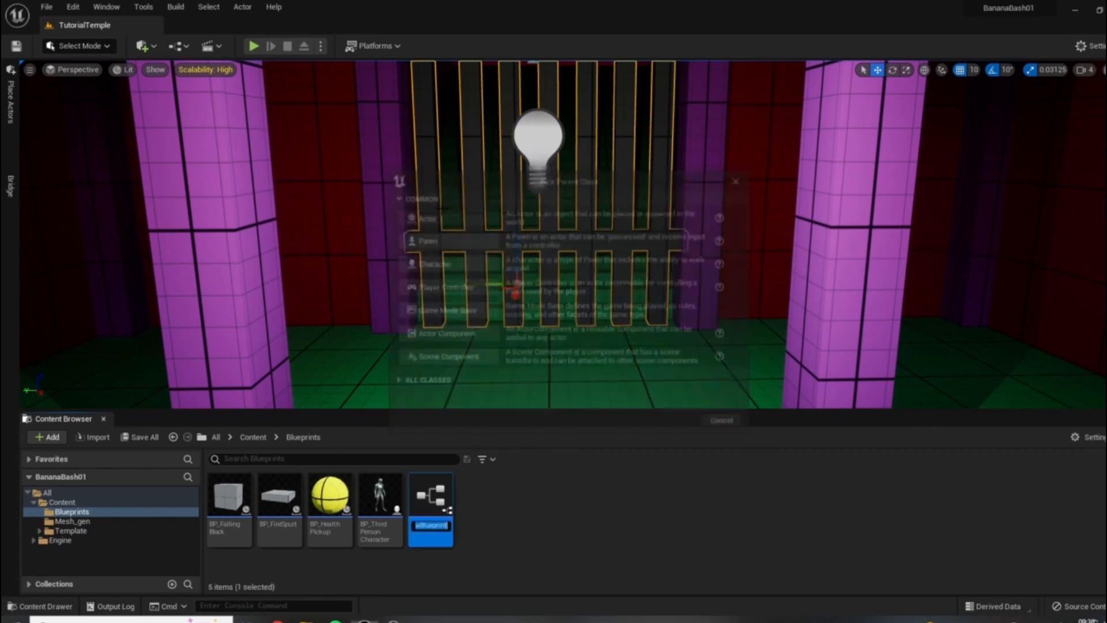
type("BP_G")
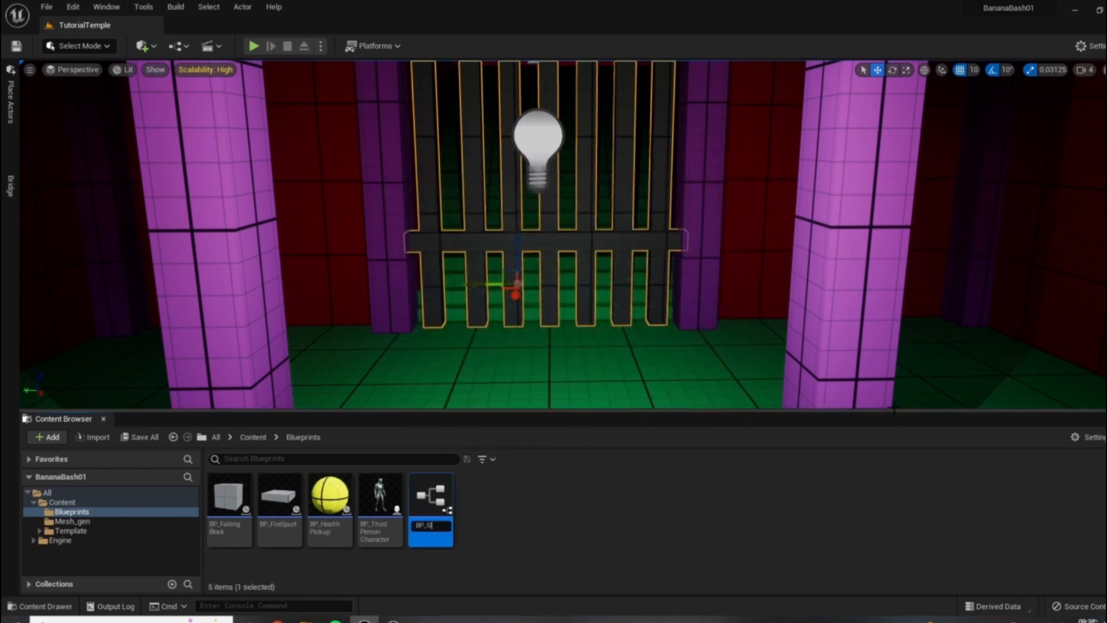
key("Return")
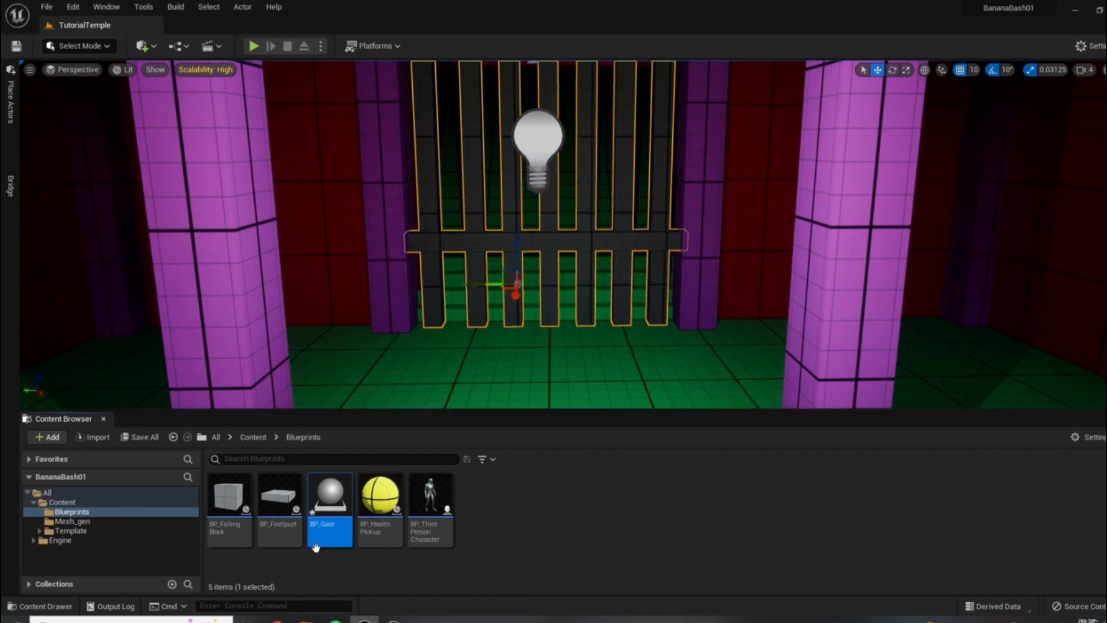
Step: Open BP_Gate, add a Static Mesh component under its root and assign the Gate mesh to it
mouse_move(337, 536)
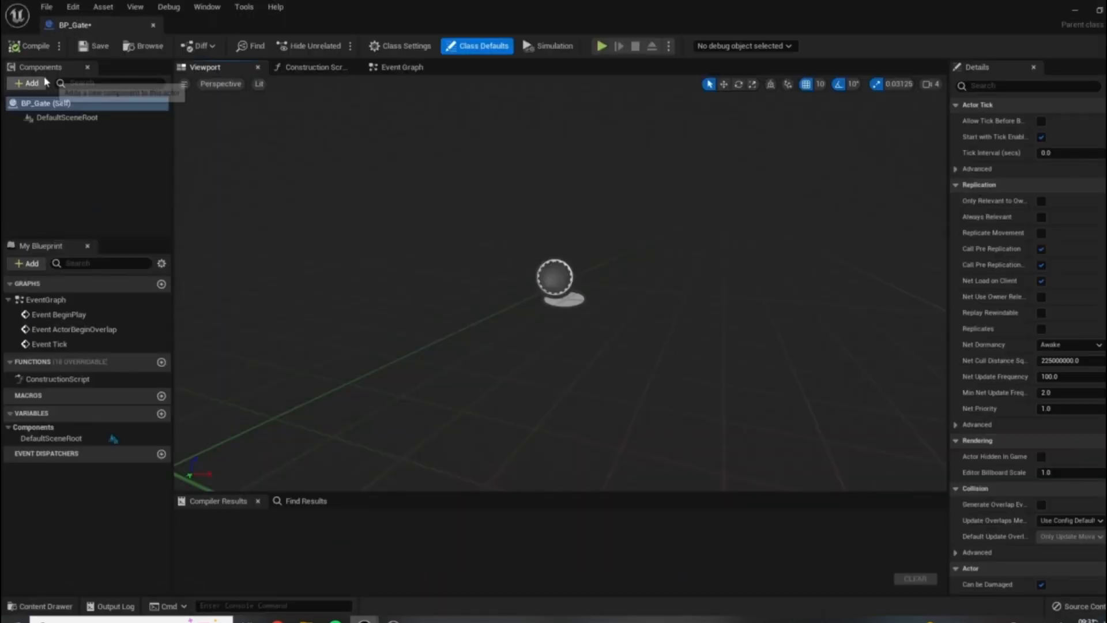
left_click(27, 83)
left_click(44, 202)
left_click(116, 167)
left_click(62, 132)
left_click(1101, 314)
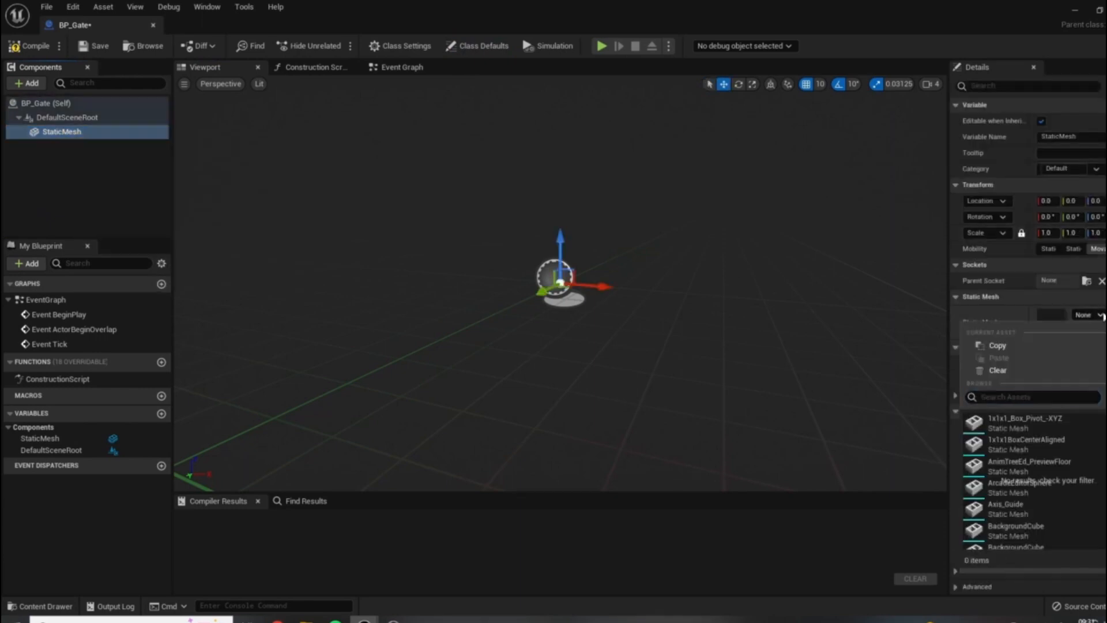
type("gate")
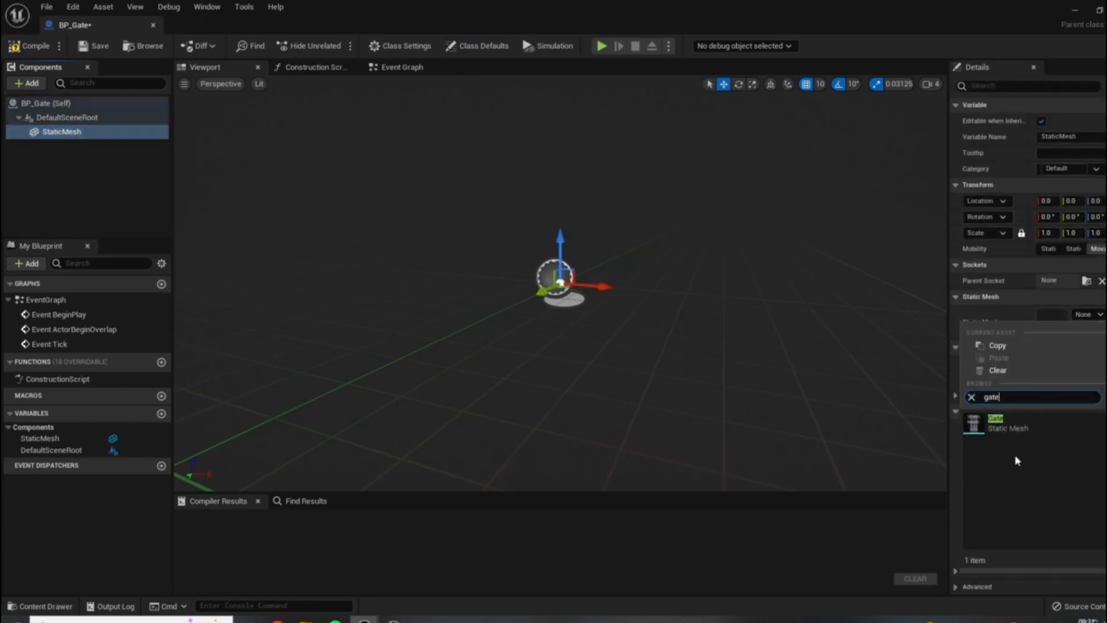
left_click(1003, 424)
Step: Compile and save BP_Gate, and place its editor tab beside the TutorialTemple level
right_click_drag(782, 316, 663, 254)
left_click(29, 45)
left_click(89, 46)
left_click_drag(72, 24, 201, 29)
Step: Compare the gate mesh in BP_Gate with the gate standing in the TutorialTemple level
left_click(94, 27)
mouse_move(452, 267)
right_mouse_down()
mouse_move(473, 268)
mouse_move(452, 267)
right_mouse_up()
left_click(196, 26)
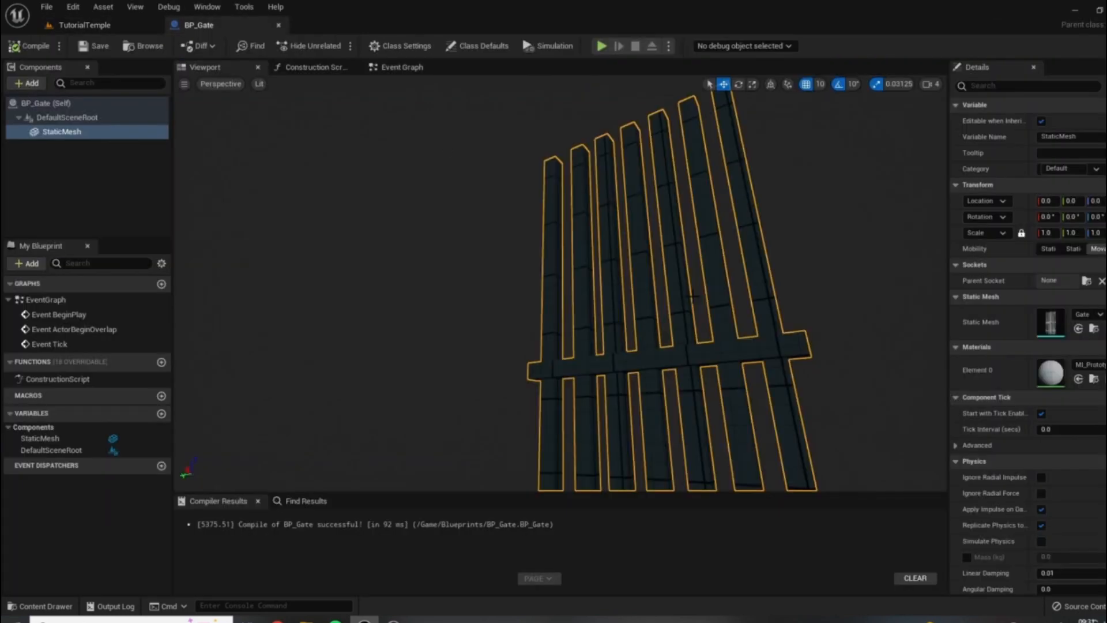
left_click(84, 24)
mouse_move(519, 316)
right_mouse_down()
mouse_move(519, 288)
mouse_move(519, 300)
right_mouse_up()
double_click(326, 497)
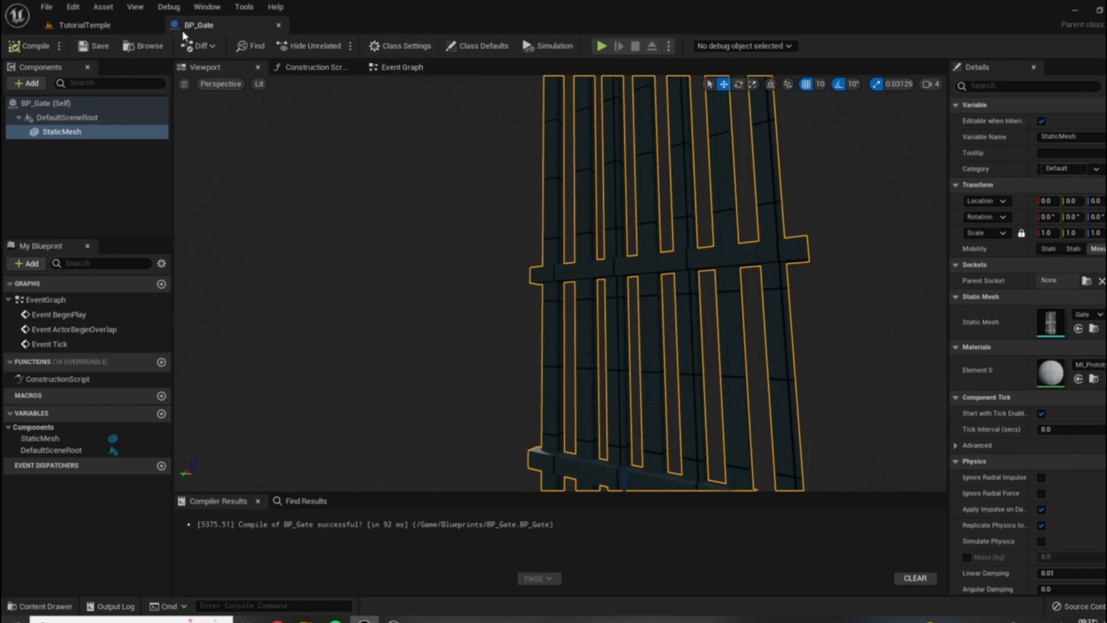
left_click(84, 24)
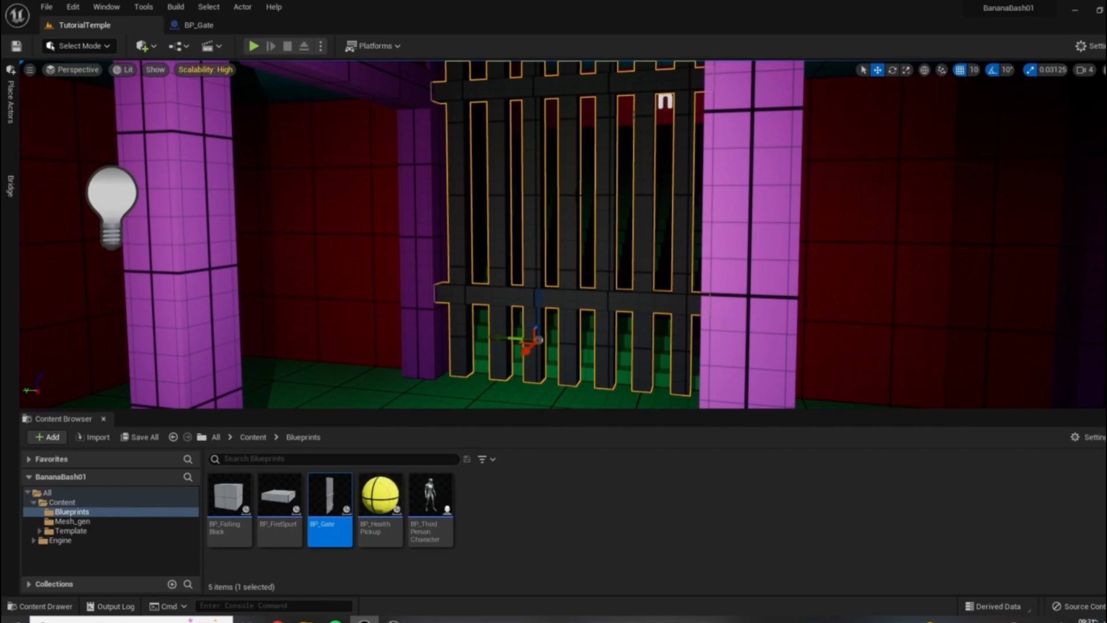
Step: Delete the static Gate mesh from the level and place a BP_Gate instance in front of the stairs
right_click_drag(603, 340, 590, 329)
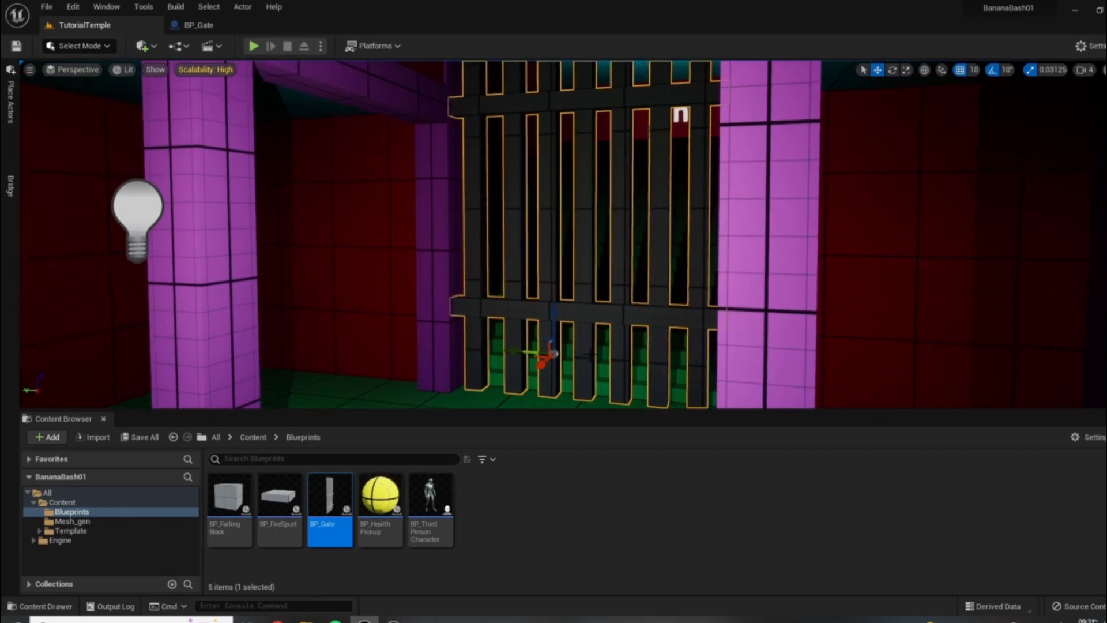
key("Delete")
left_click_drag(329, 503, 549, 397)
right_click_drag(549, 397, 449, 267)
Step: Raise the BP_Gate instance and align it sideways between the columns, checking its fit from several angles
left_click_drag(448, 267, 448, 226)
scroll(311, 291, "up", 3)
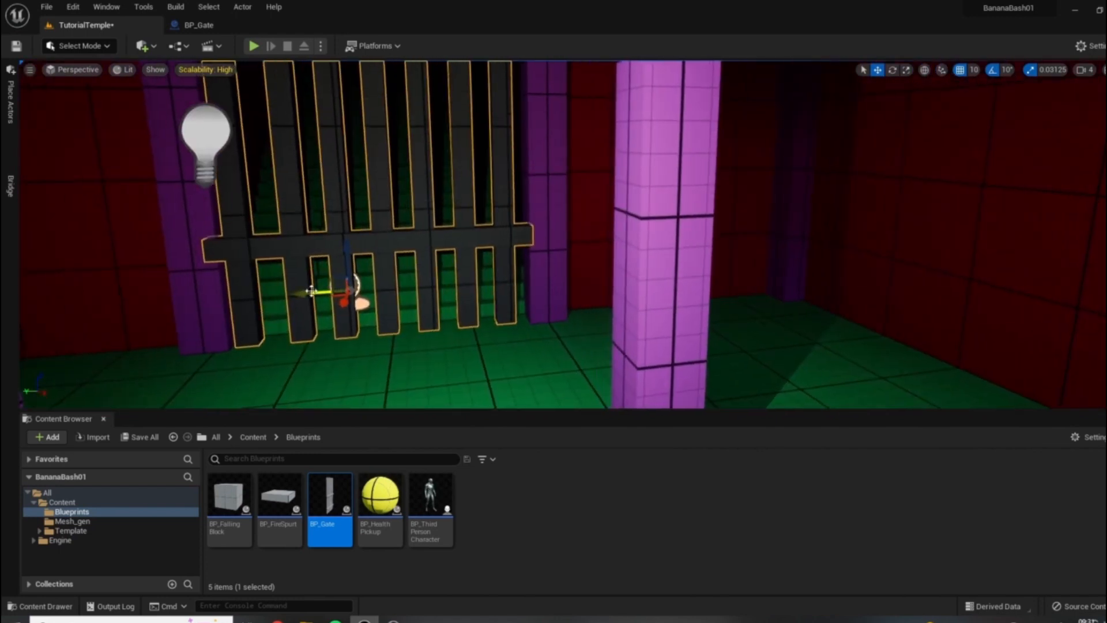
left_click_drag(312, 291, 313, 295)
right_click_drag(429, 333, 358, 335)
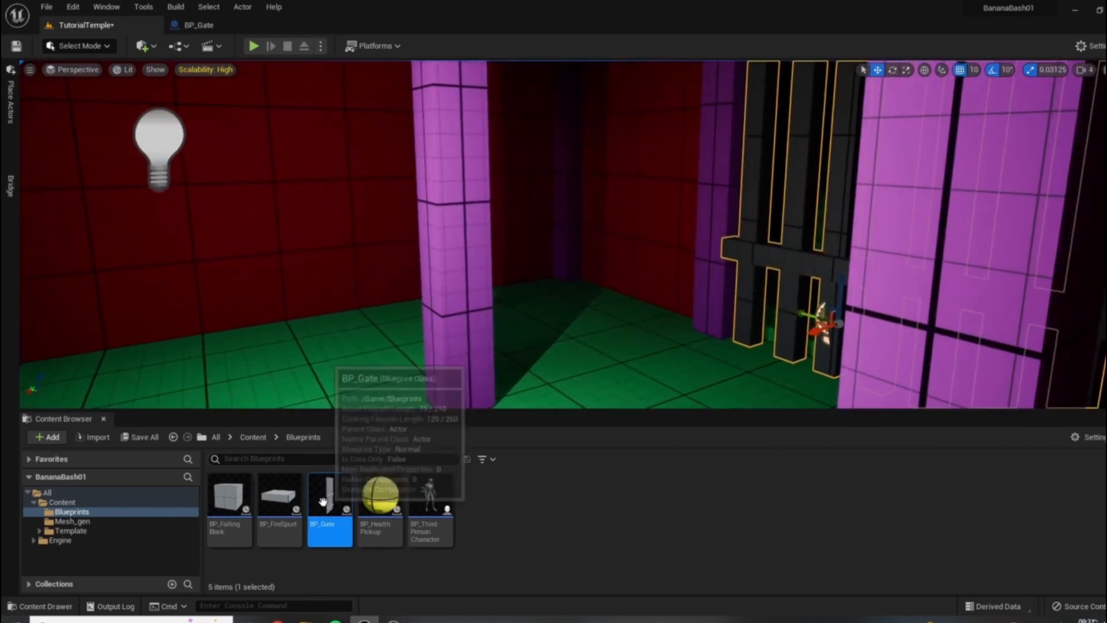
scroll(563, 234, "up", 5)
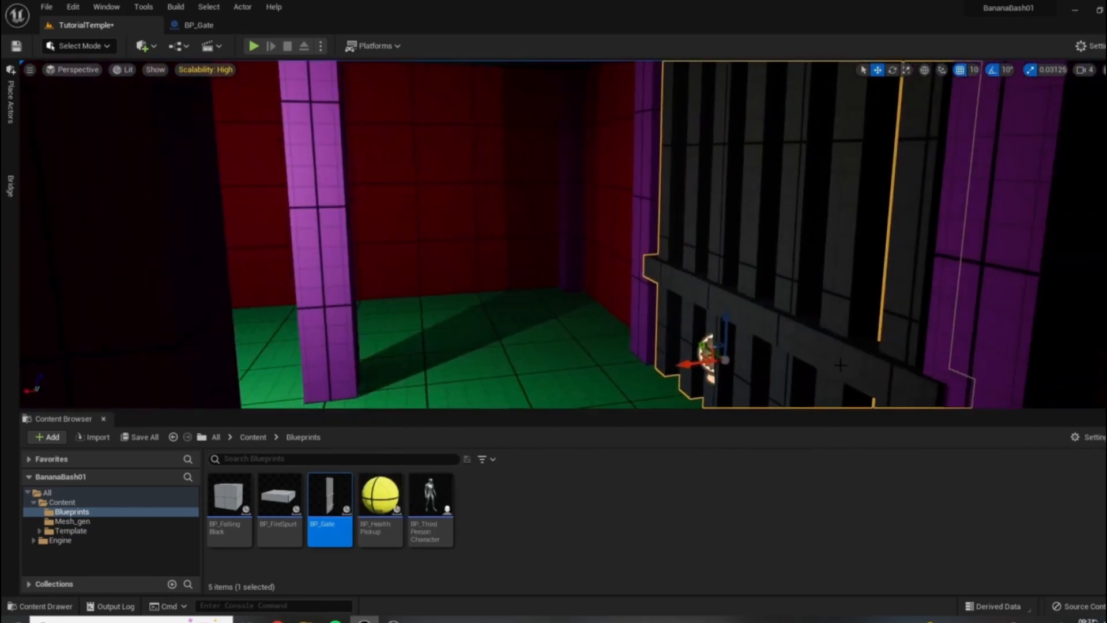
key("f")
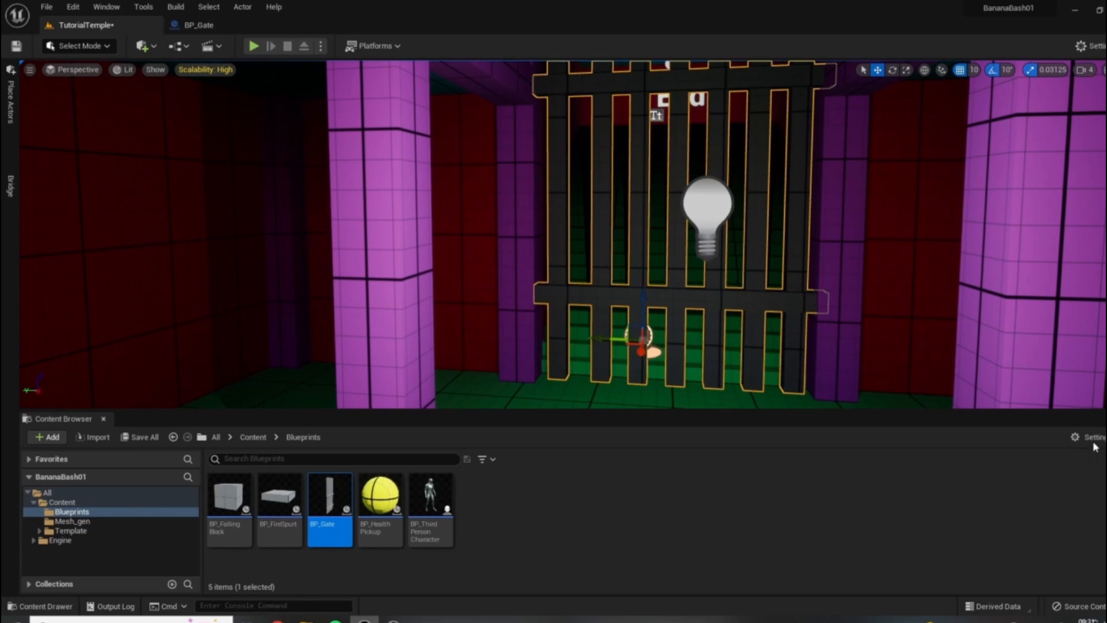
Step: Rotate the BP_Gate thumbnail to show its bars, finish thumbnail editing and reopen the BP_Gate blueprint
left_click(1091, 437)
left_click(1078, 443)
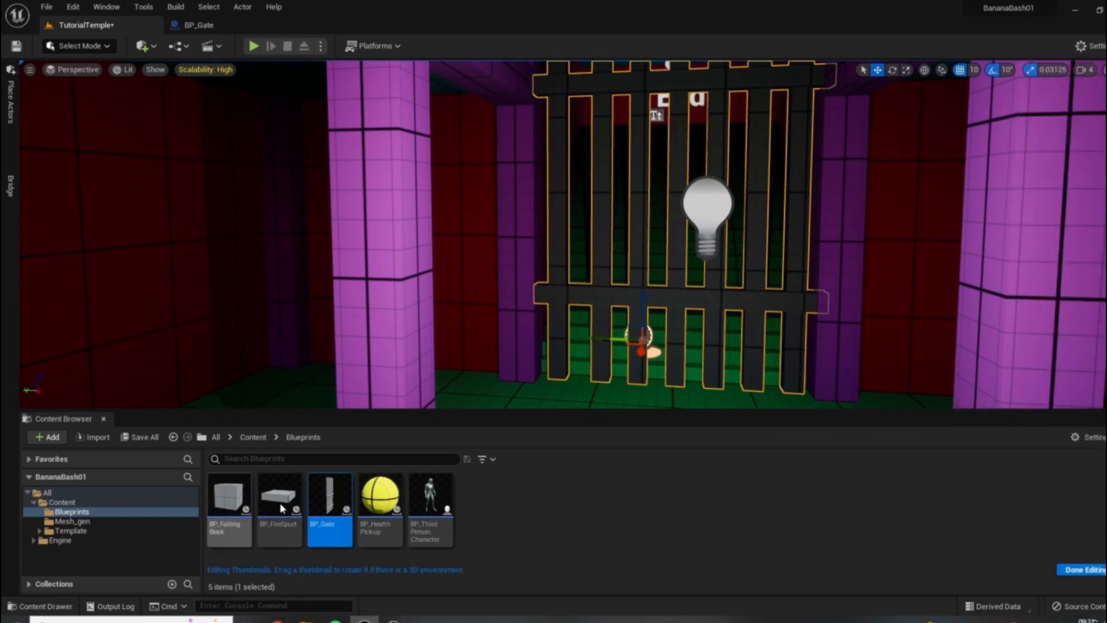
left_click_drag(329, 493, 356, 494)
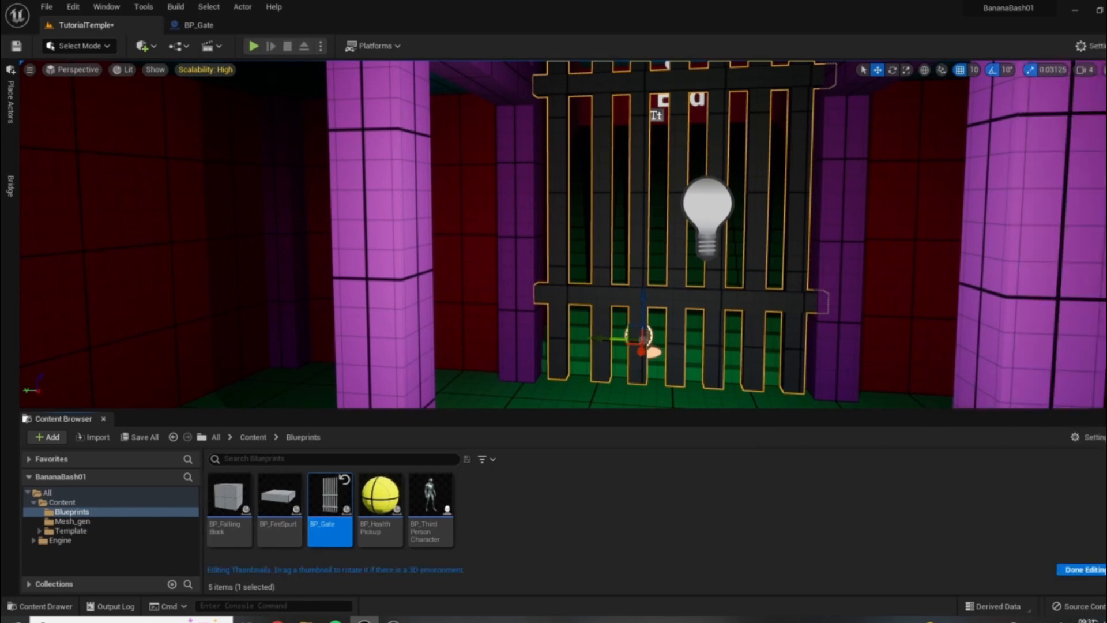
left_click(1081, 570)
double_click(330, 499)
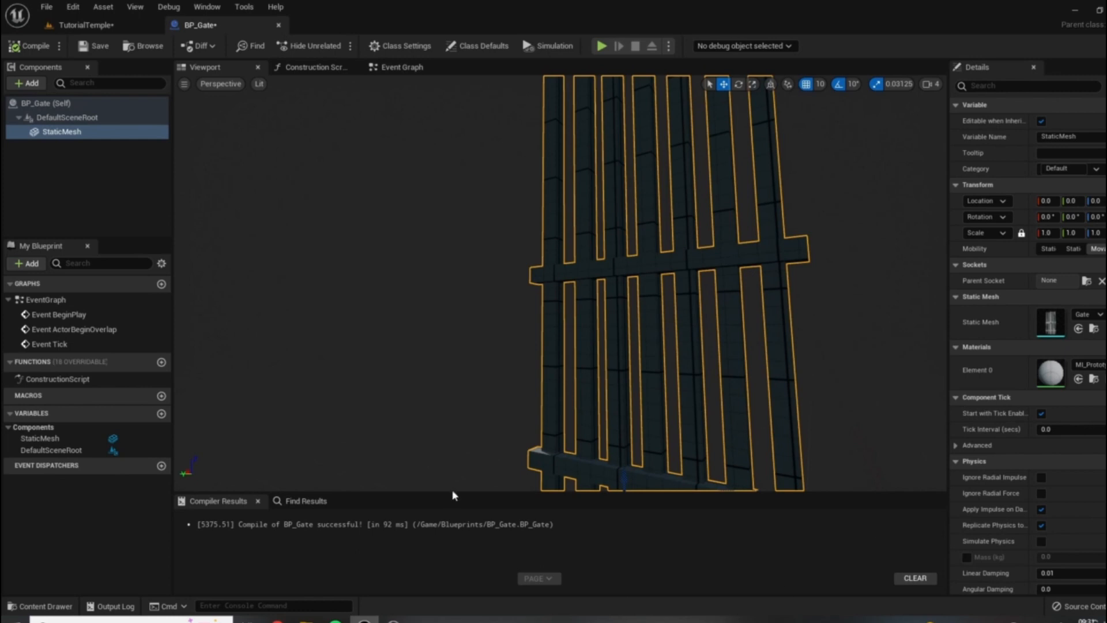
scroll(529, 282, "down", 5)
right_click_drag(529, 282, 588, 245)
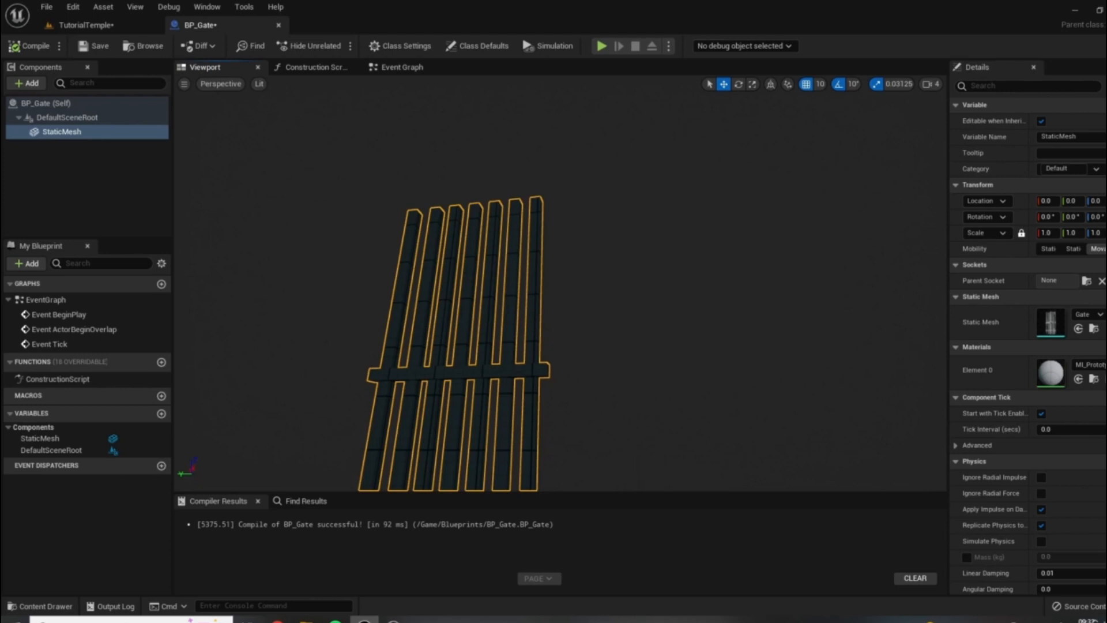
right_click_drag(682, 295, 681, 295)
right_click_drag(388, 254, 666, 274)
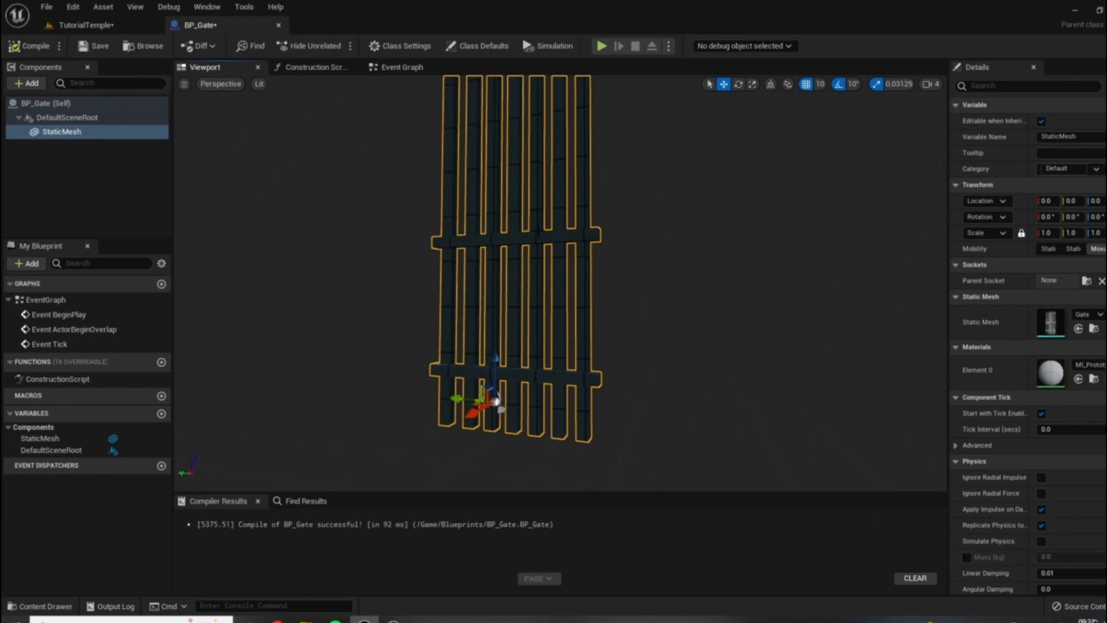
Step: Delete the default BeginPlay, ActorBeginOverlap and Tick event nodes from BP_Gate's event graph
left_click(402, 67)
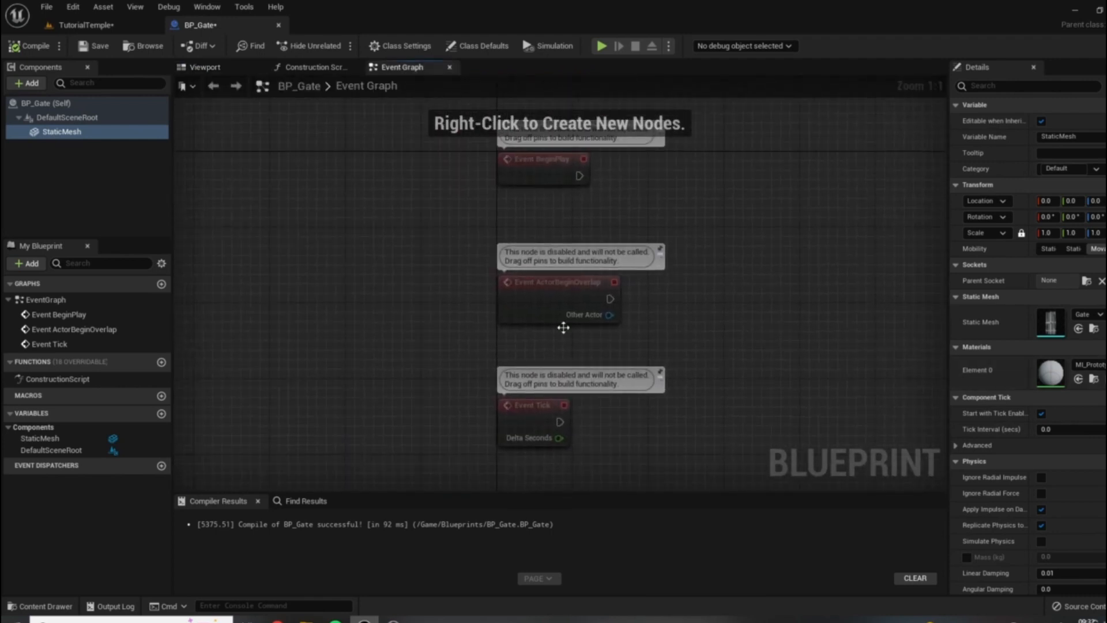
left_click_drag(663, 459, 438, 153)
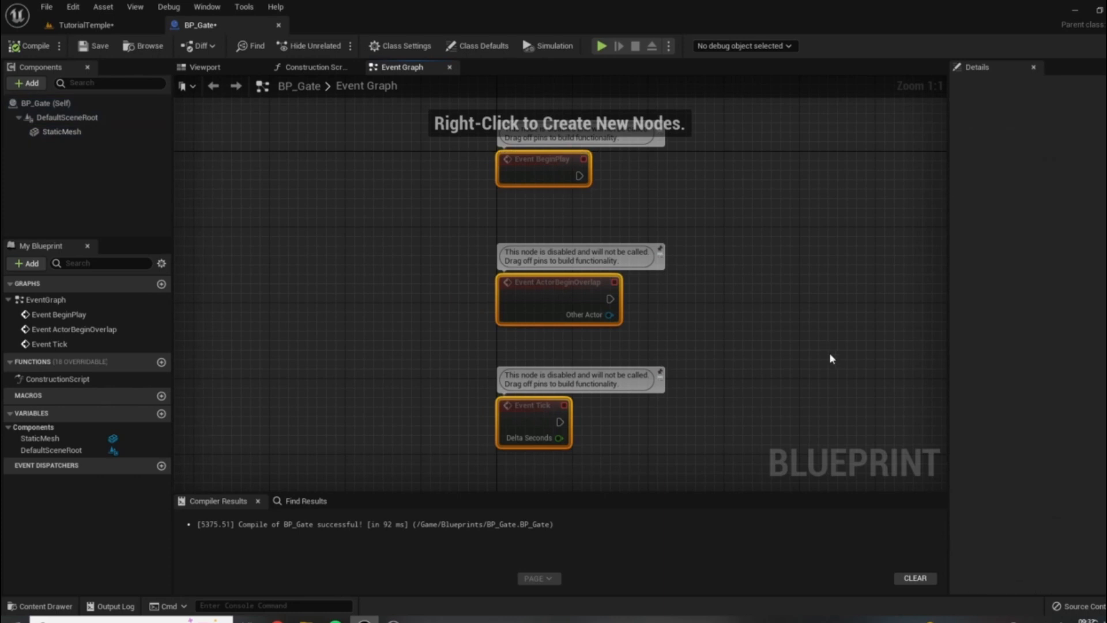
key("Delete")
Step: Add a custom event named GateOpen_Event to the empty event graph, positioned with free space after its execution output
right_click_drag(737, 260, 795, 306)
right_click_drag(700, 365, 593, 267)
right_click_drag(380, 258, 537, 362)
right_click(460, 260)
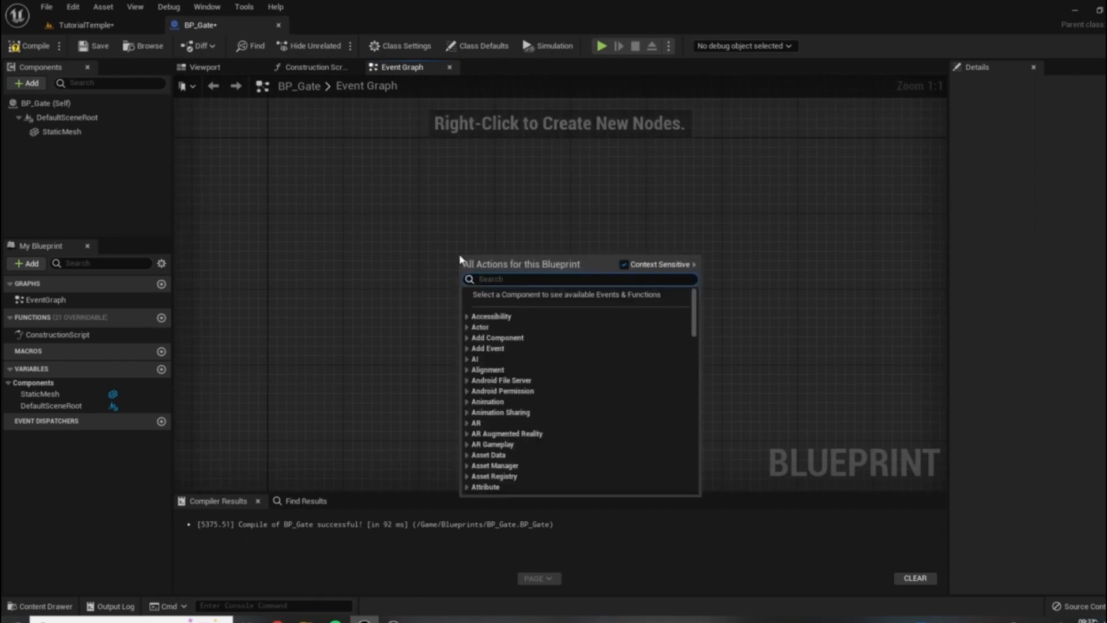
type("custom")
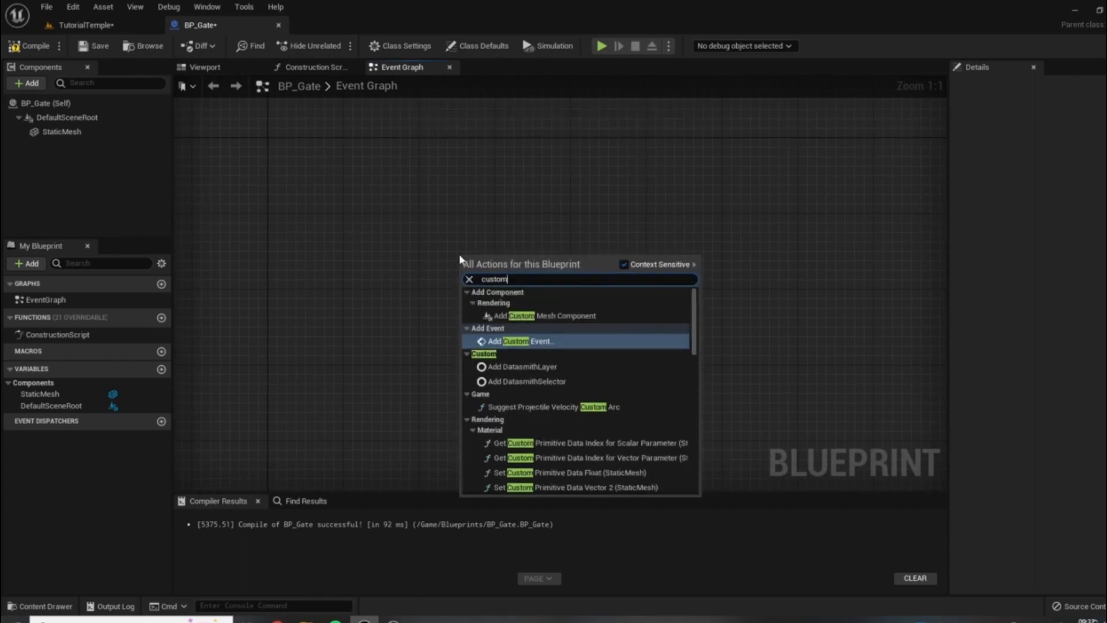
left_click(520, 343)
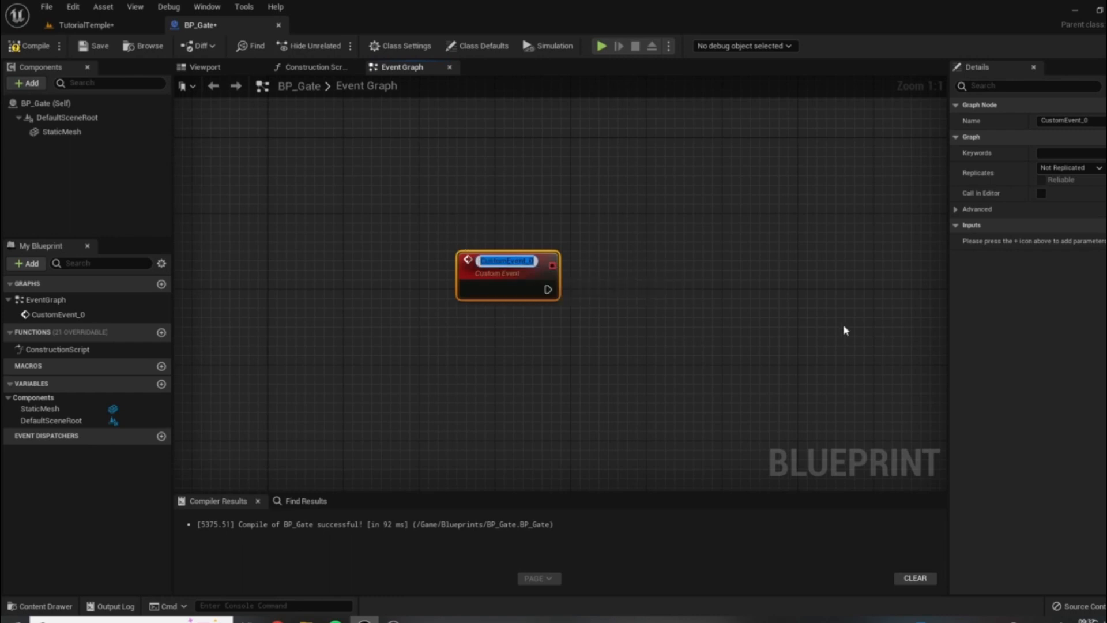
type("GateOpen_Event")
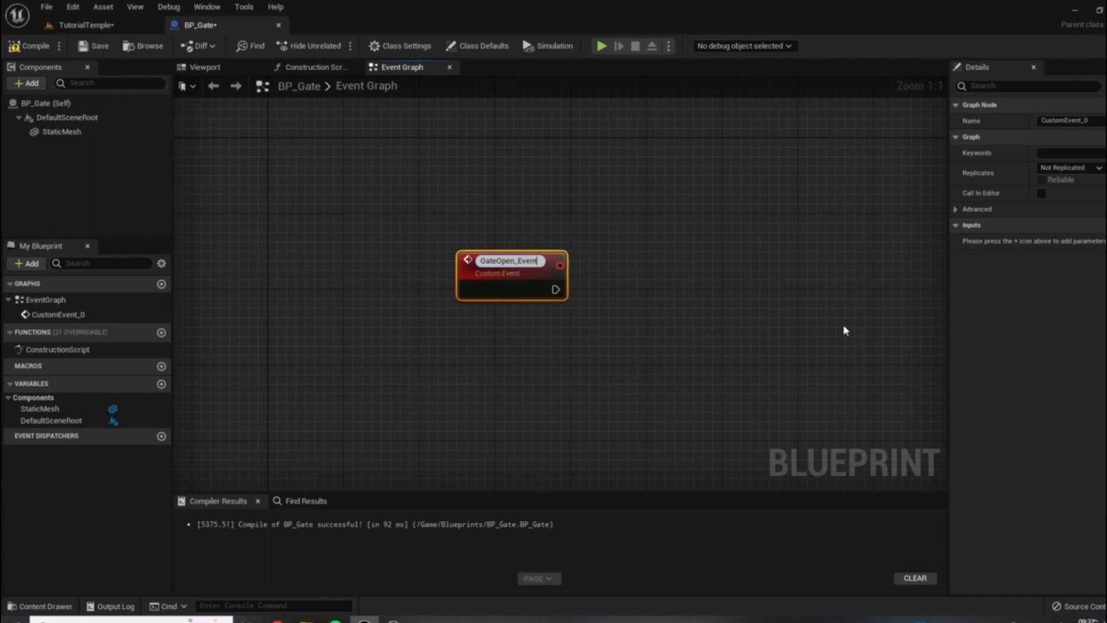
key("Return")
left_click_drag(512, 260, 309, 260)
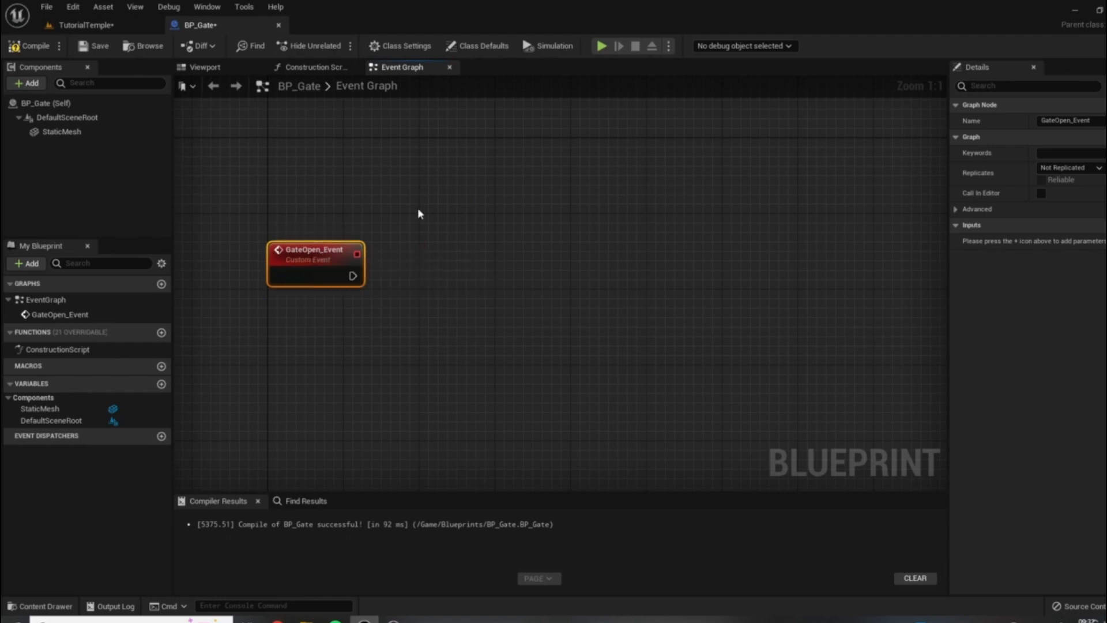
right_click_drag(736, 263, 897, 260)
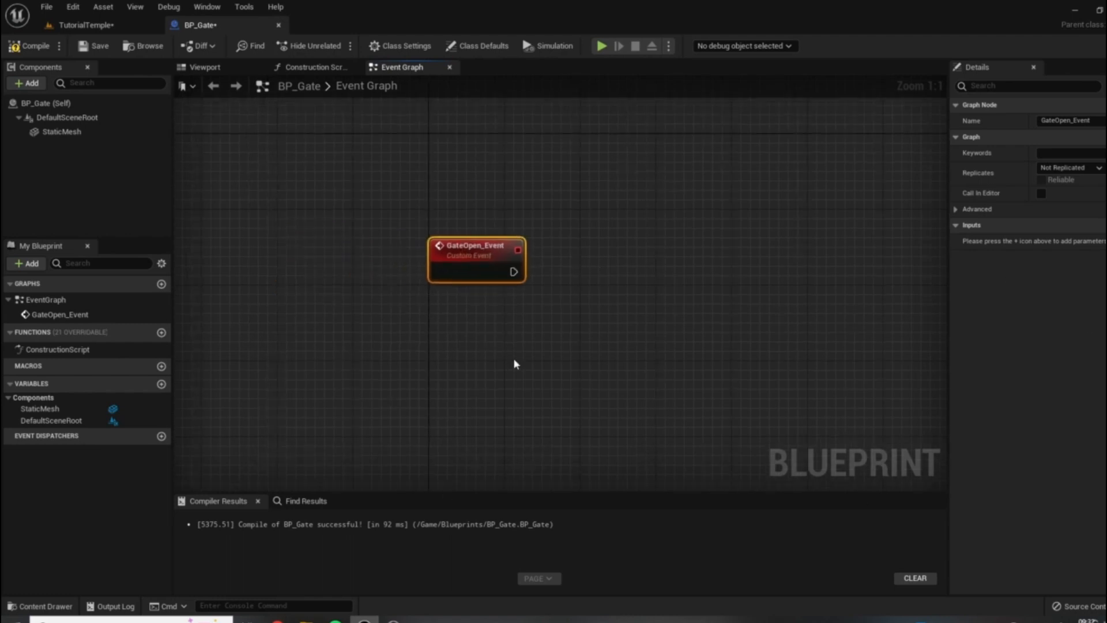
Step: Raise the BP_Gate instance in the TutorialTemple level above the stair opening and lower it back to try out the opening motion
left_click(93, 25)
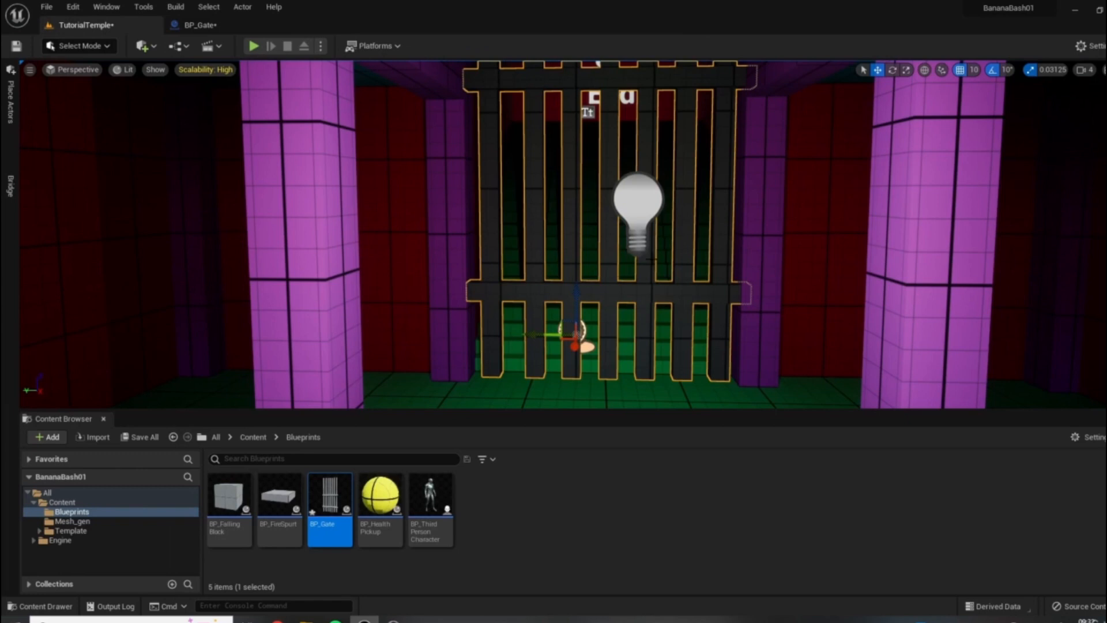
right_click_drag(603, 272, 604, 265)
left_click_drag(574, 267, 576, 91)
right_click_drag(403, 375, 542, 271)
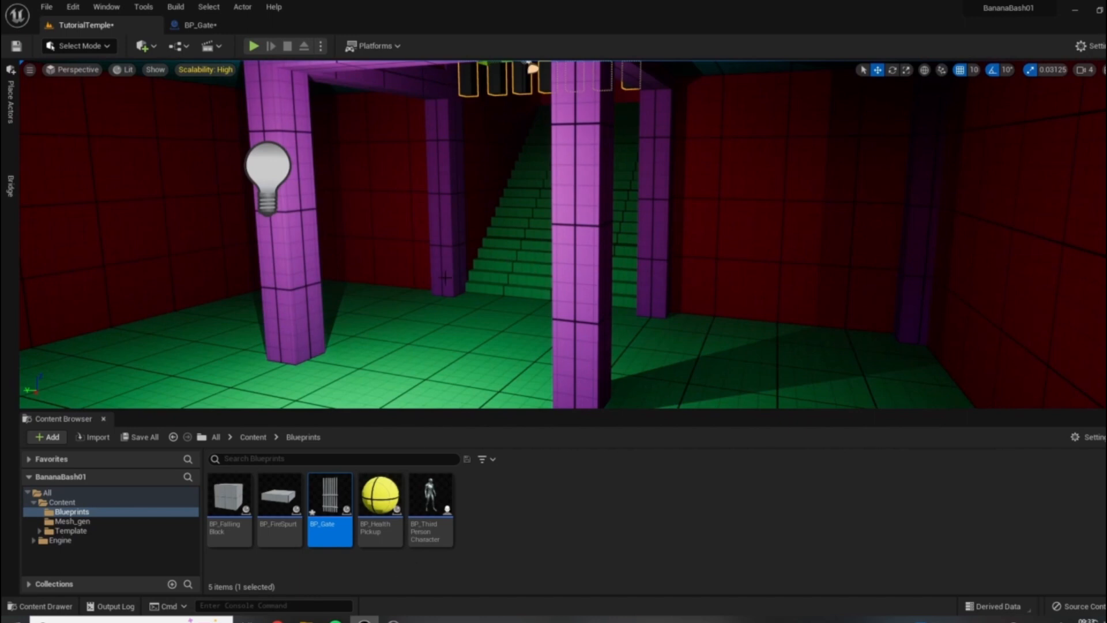
right_click_drag(534, 298, 555, 295)
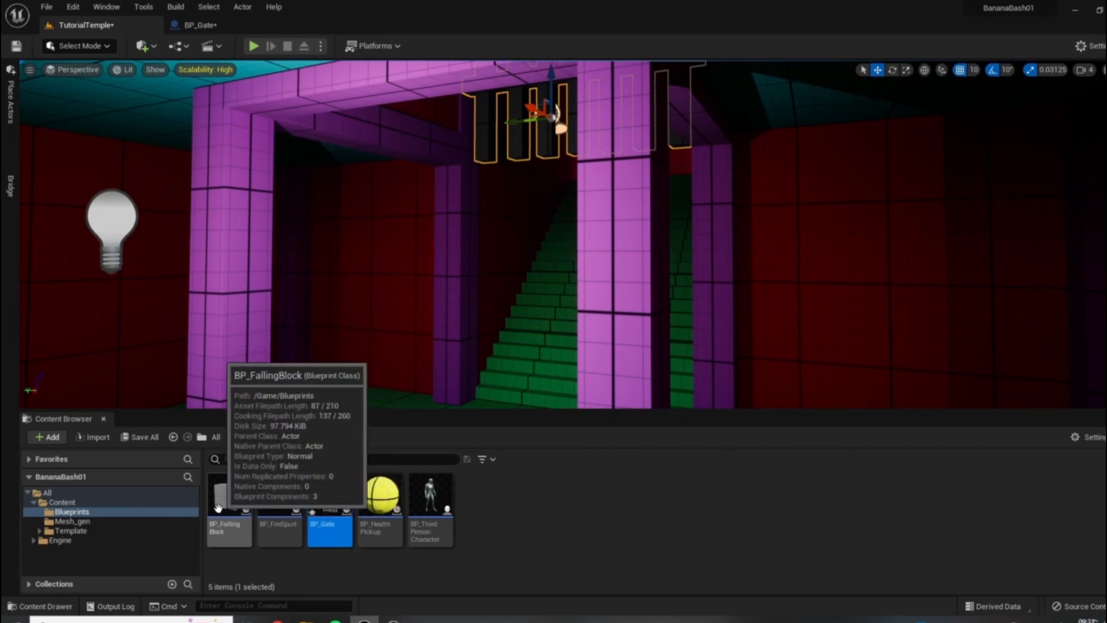
right_click_drag(490, 173, 513, 133)
left_click_drag(514, 133, 514, 214)
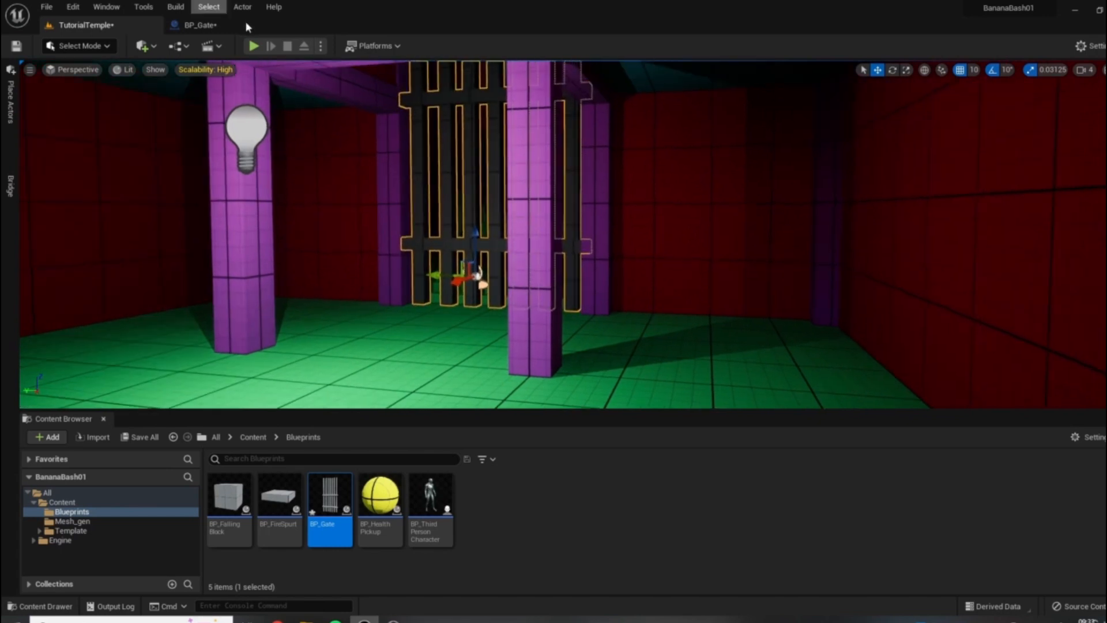
Step: Add a timeline named GateOpen_Timeline in BP_Gate, played by GateOpen_Event, and align its node with the event node
left_click(199, 24)
right_click_drag(424, 255, 452, 311)
left_click_drag(451, 288, 564, 292)
type("timelin")
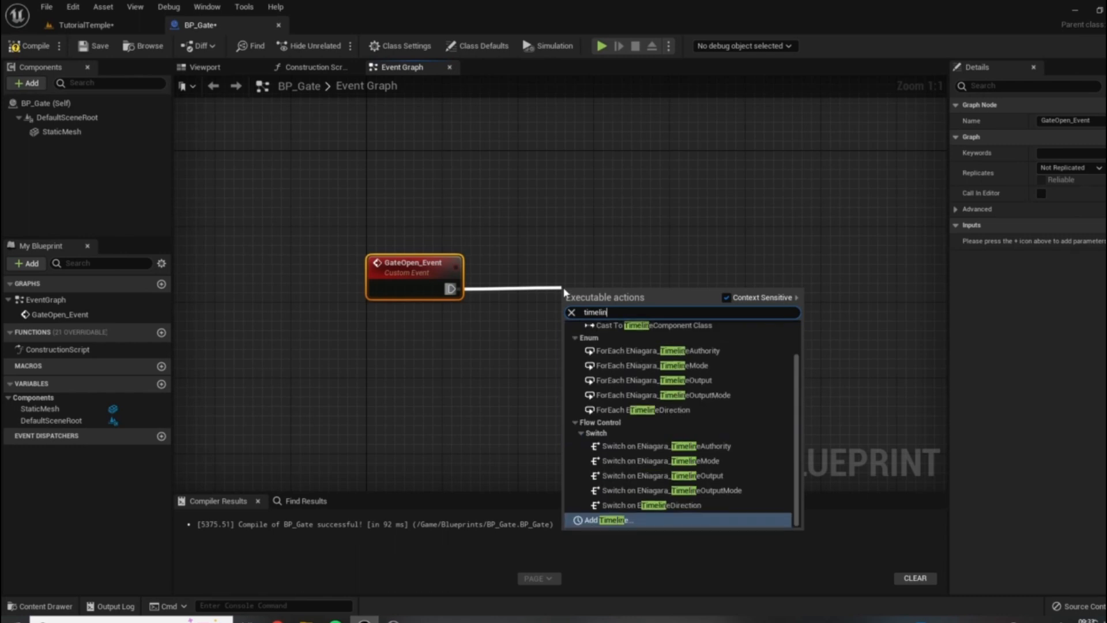
key("Return")
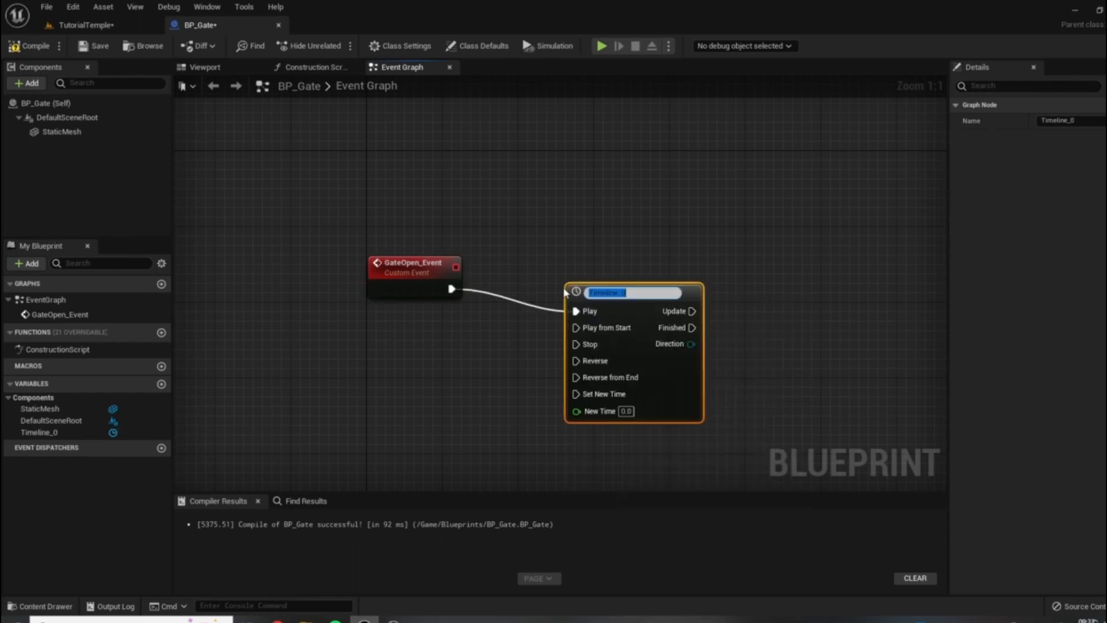
type("GateOpen")
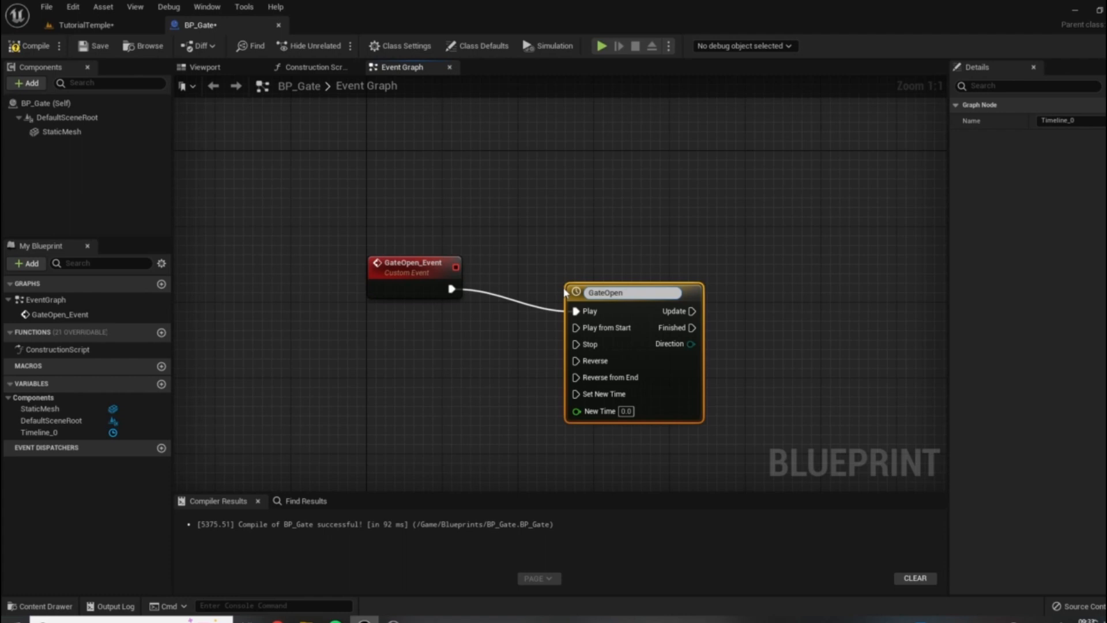
type("_Timeline")
key("Return")
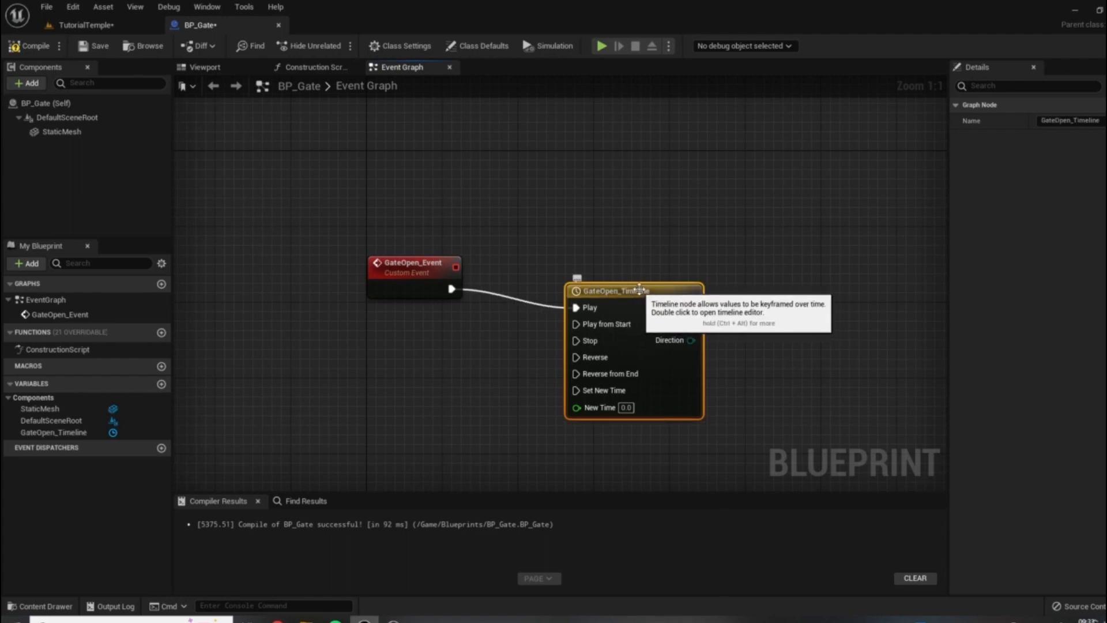
left_click_drag(638, 298, 599, 279)
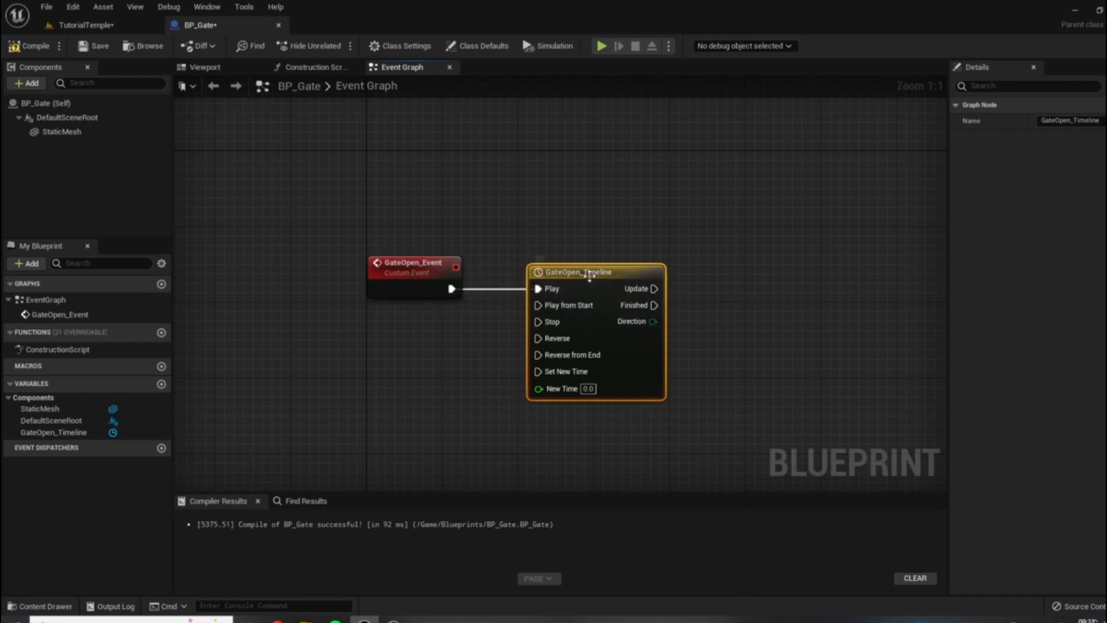
left_click_drag(452, 288, 538, 288)
right_click_drag(694, 277, 616, 259)
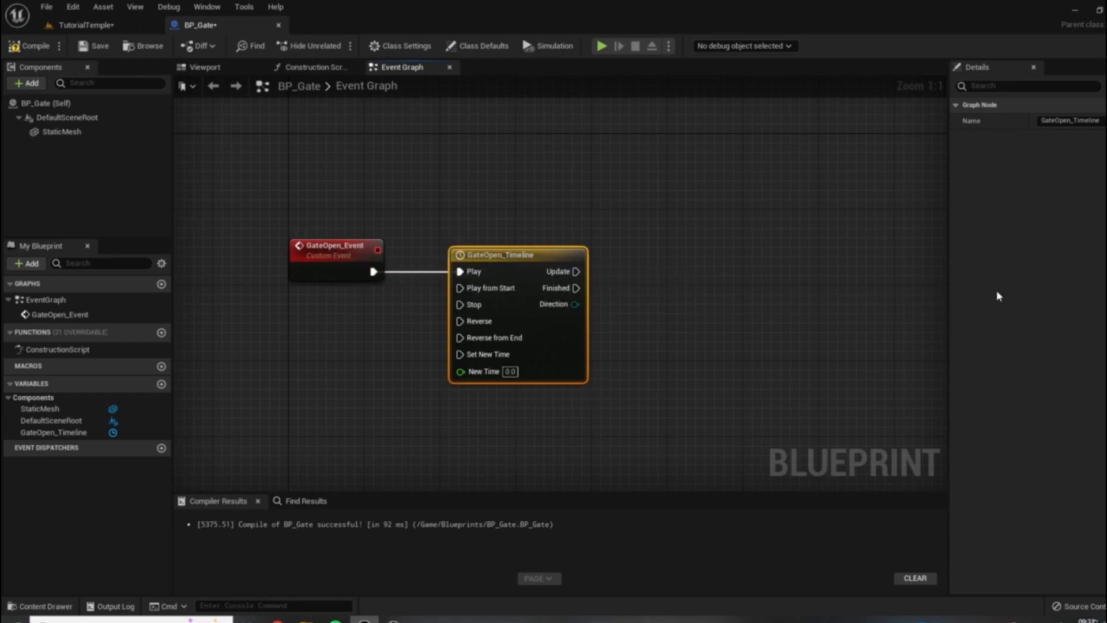
Step: Open GateOpen_Timeline for editing and add a float track named zHeight
double_click(668, 303)
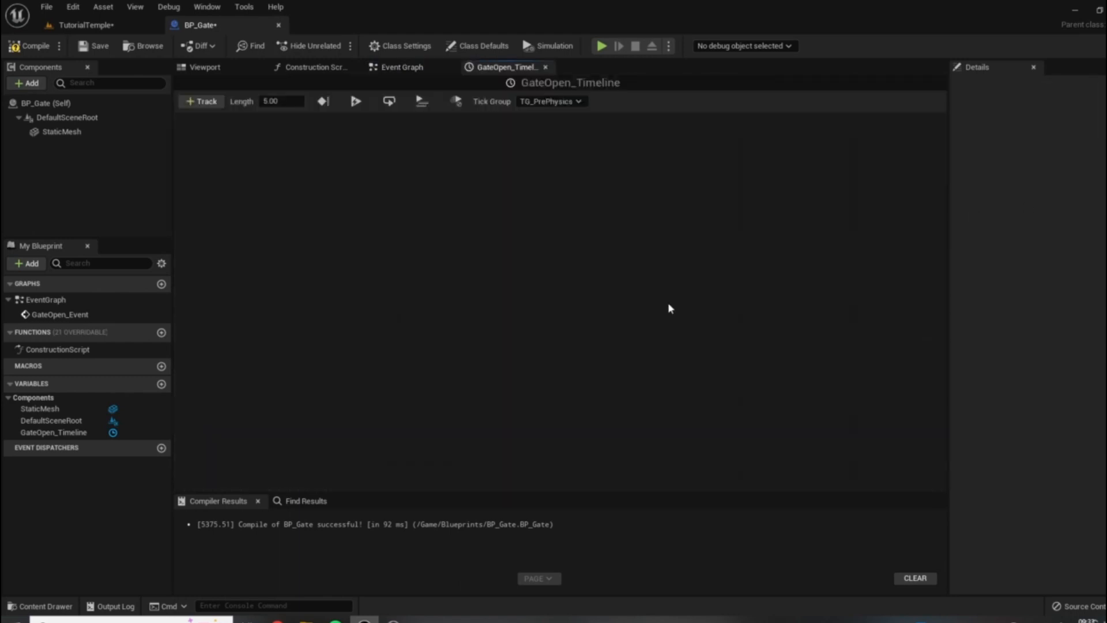
left_click(202, 102)
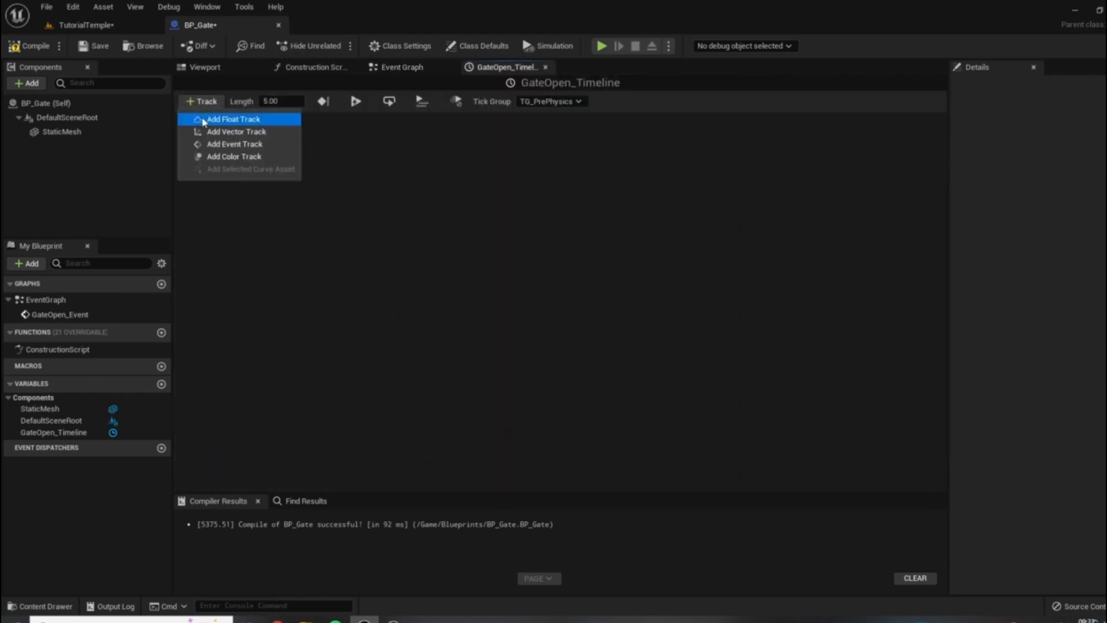
left_click(237, 117)
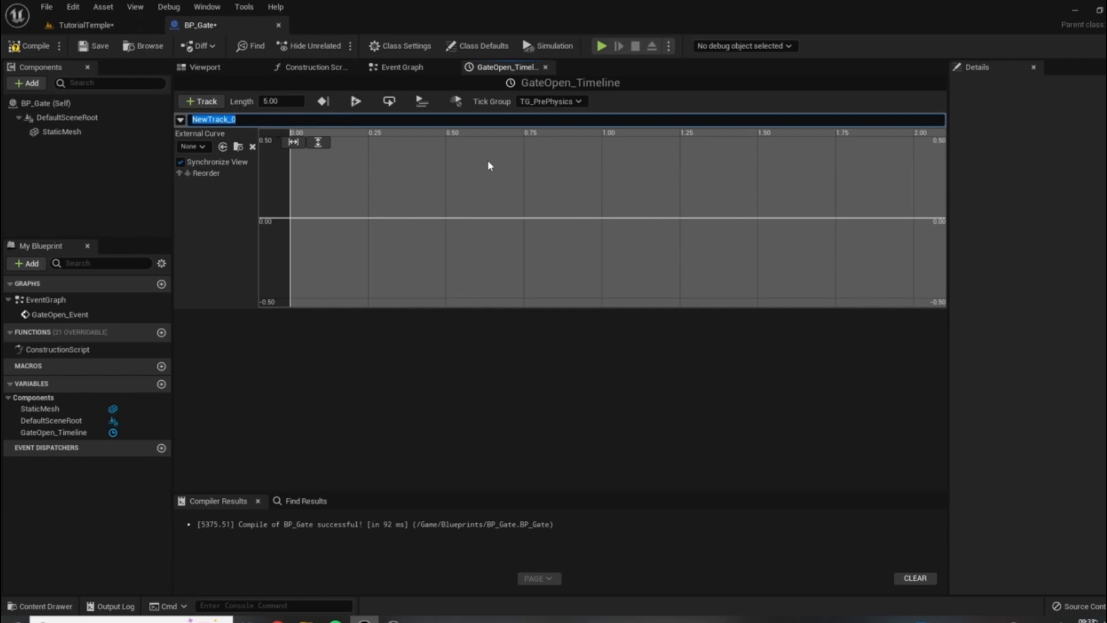
type("Z")
key("Return")
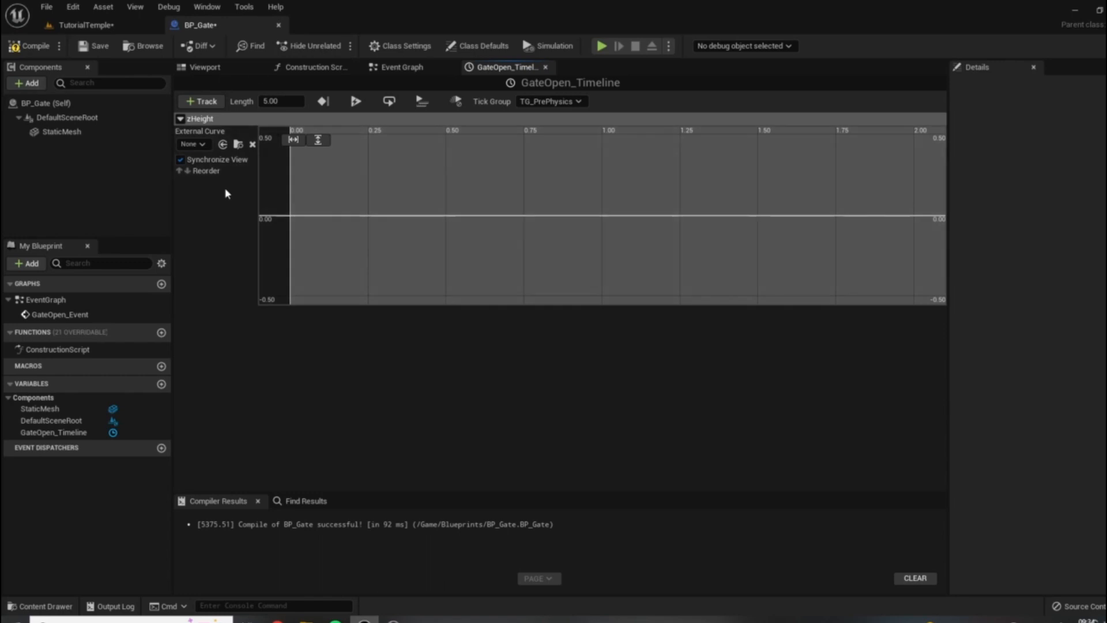
Step: Examine the BP_Gate instance in an enlarged level view and check its Z location for the gate's closed position
left_click(87, 25)
scroll(529, 271, "down", 5)
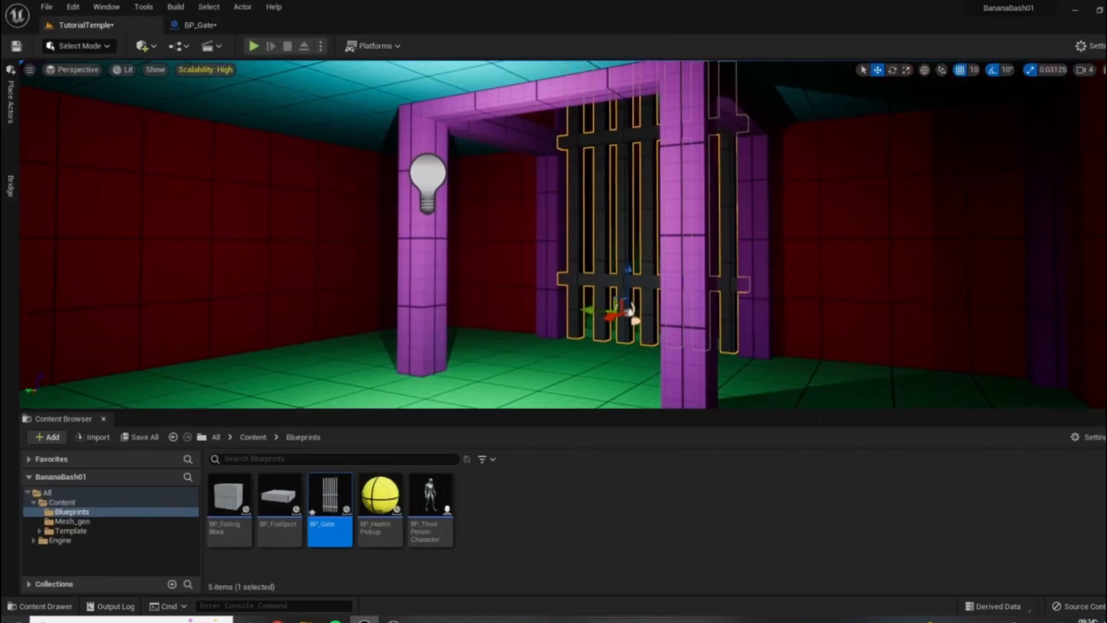
left_click_drag(421, 412, 453, 497)
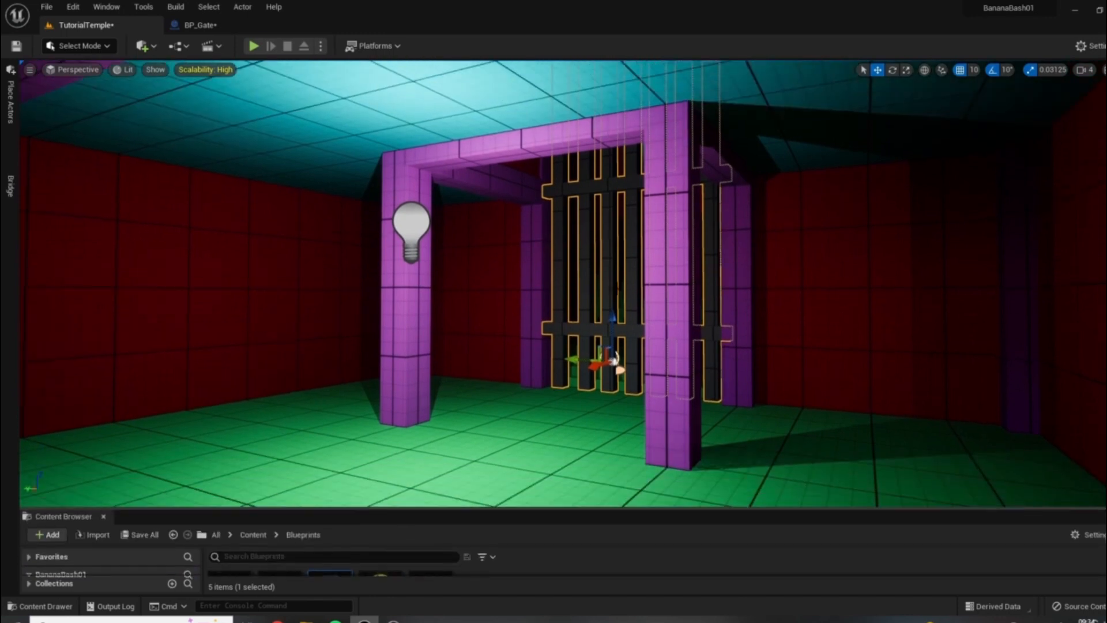
key("a")
right_click_drag(554, 282, 631, 283)
key("w")
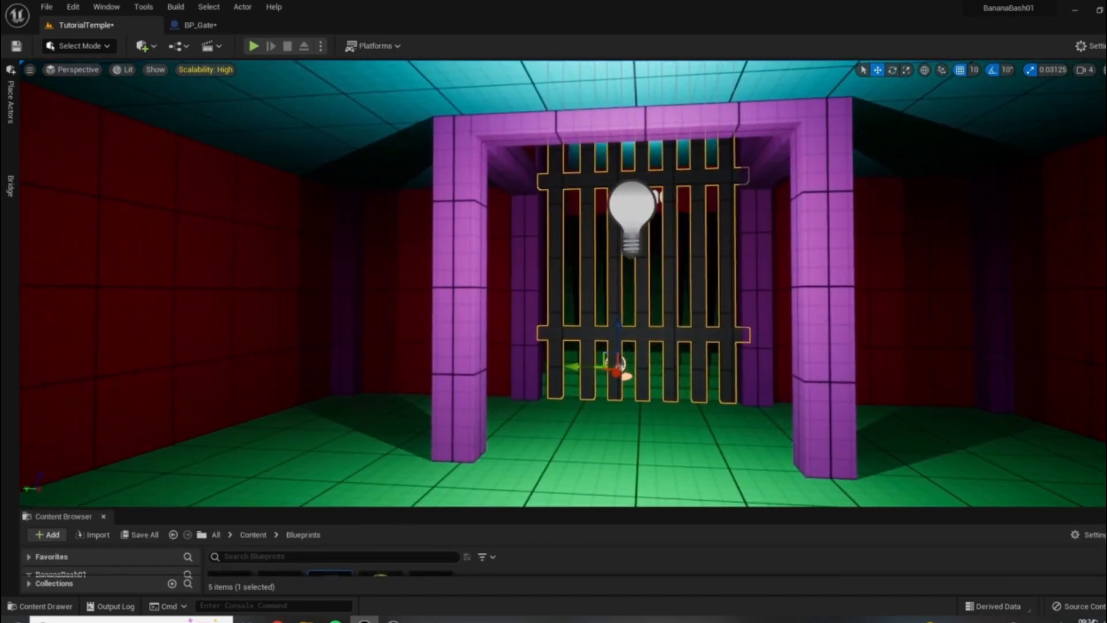
left_click(1106, 179)
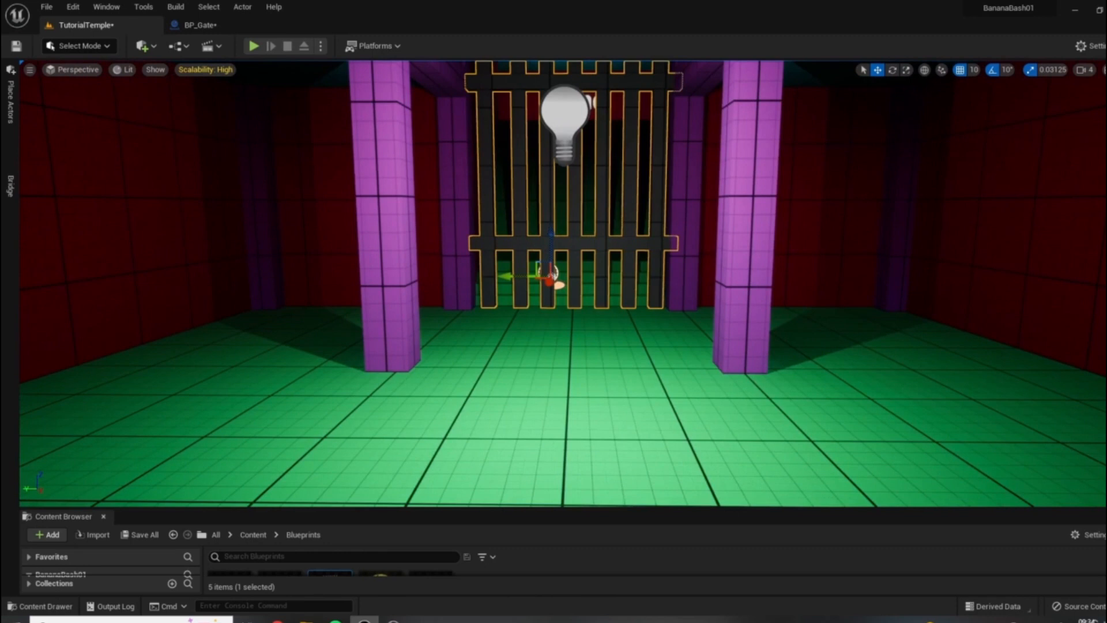
right_click_drag(554, 288, 519, 288)
scroll(764, 381, "up", 1)
scroll(710, 358, "down", 5)
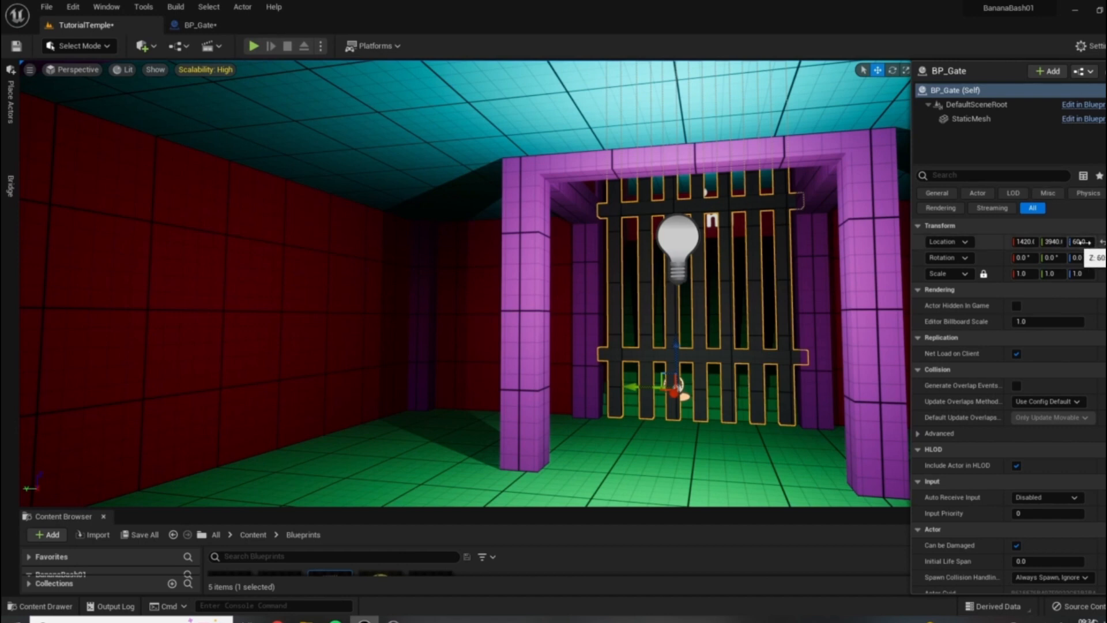
Step: Add a key to the zHeight curve of GateOpen_Timeline at time 0 with value 60
left_click(199, 24)
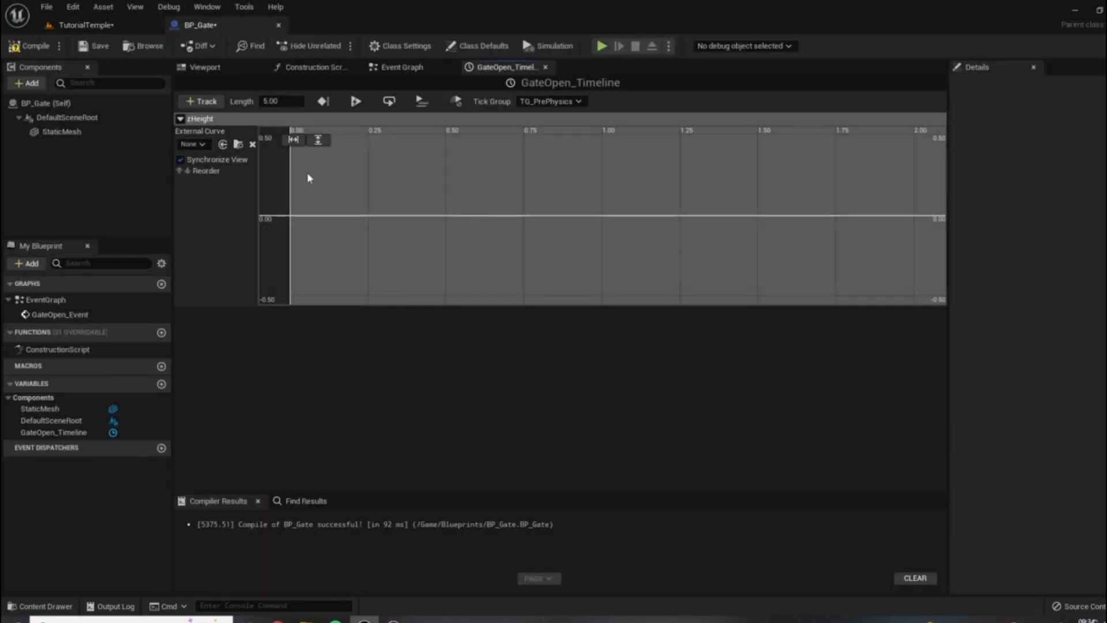
right_click(291, 219)
left_click(338, 239)
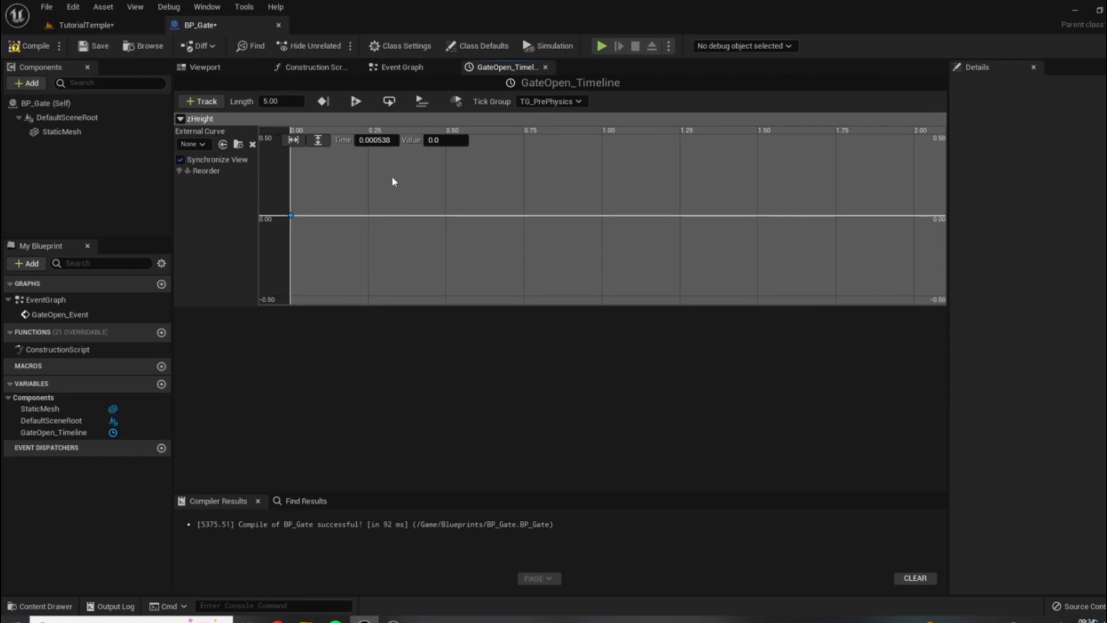
left_click(385, 140)
type("0")
key("Tab")
type("60")
key("Return")
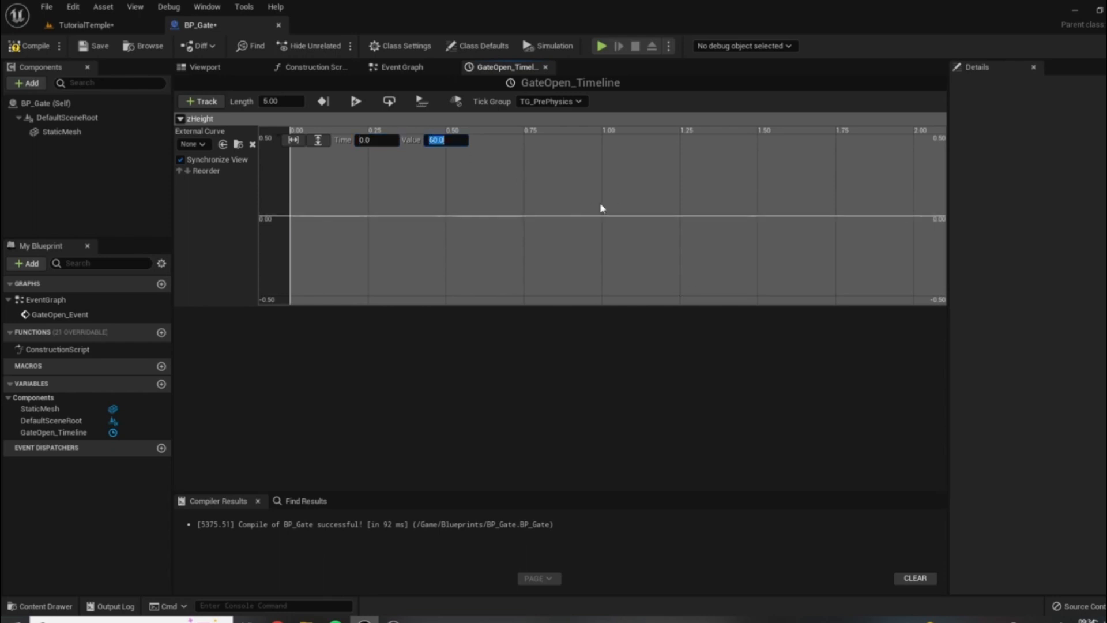
Step: Add a second key to the zHeight curve of GateOpen_Timeline and set its time to 0.75
left_click(292, 139)
left_click(318, 139)
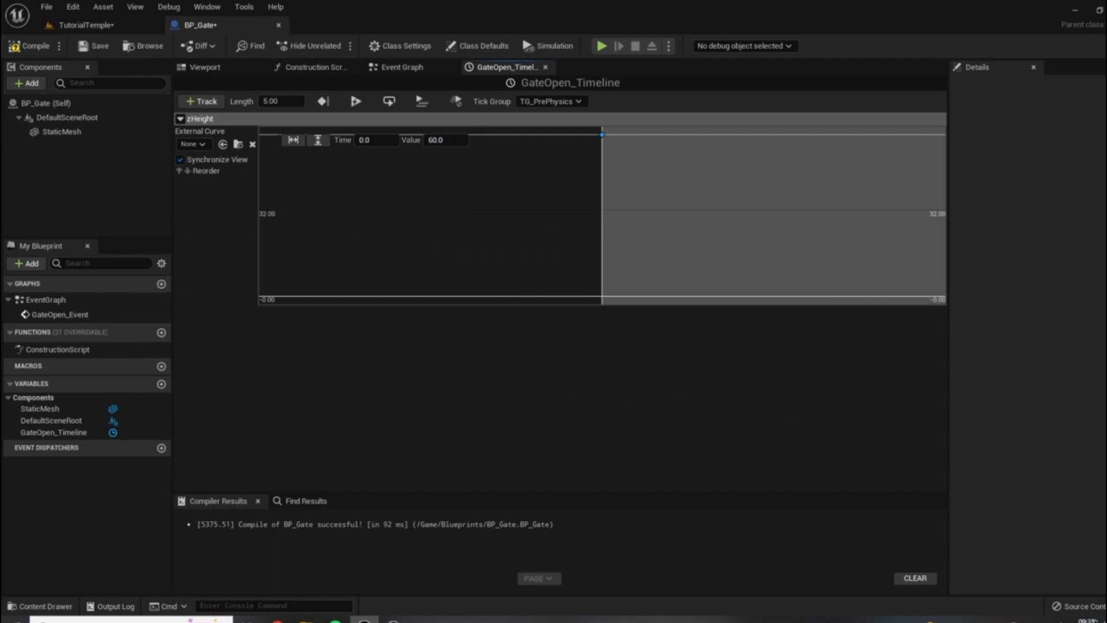
scroll(526, 215, "up", 5)
right_click_drag(761, 241, 494, 267)
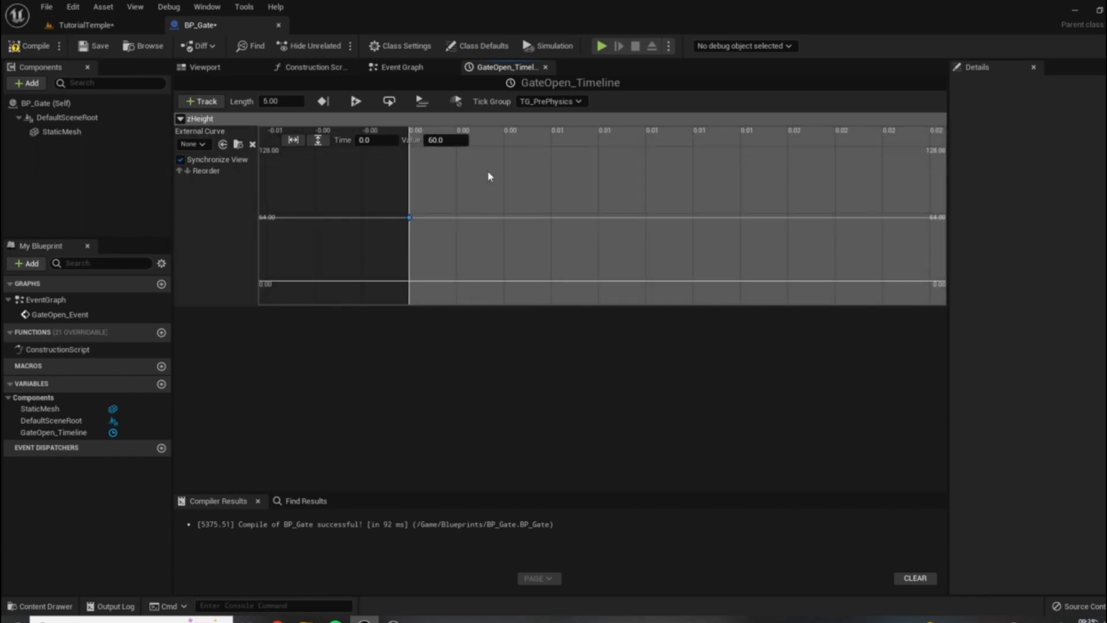
right_click(530, 223)
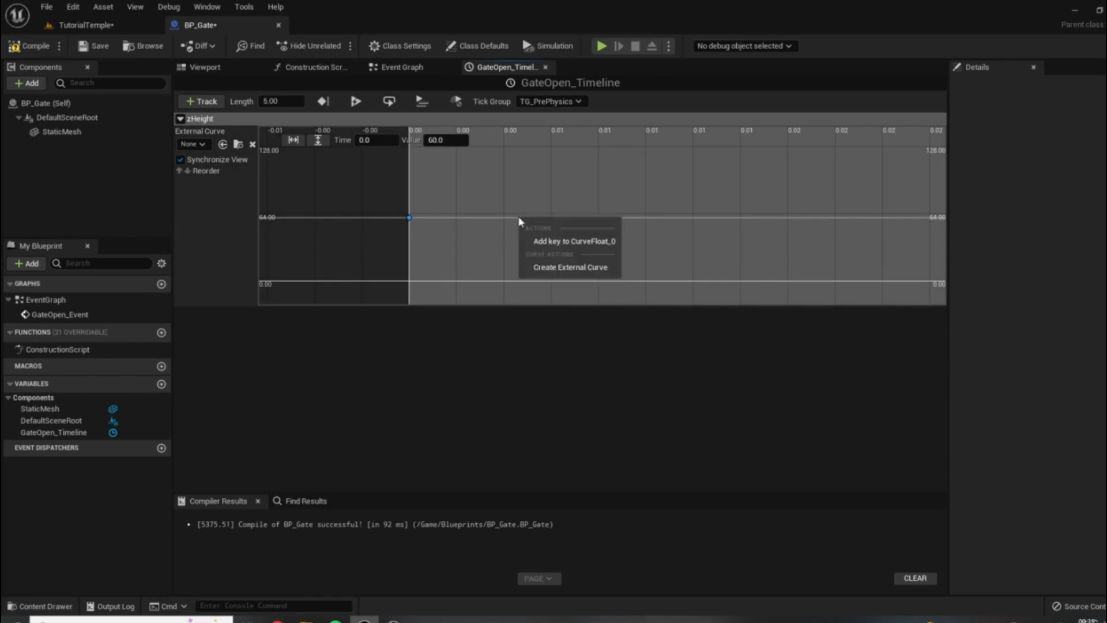
left_click(542, 242)
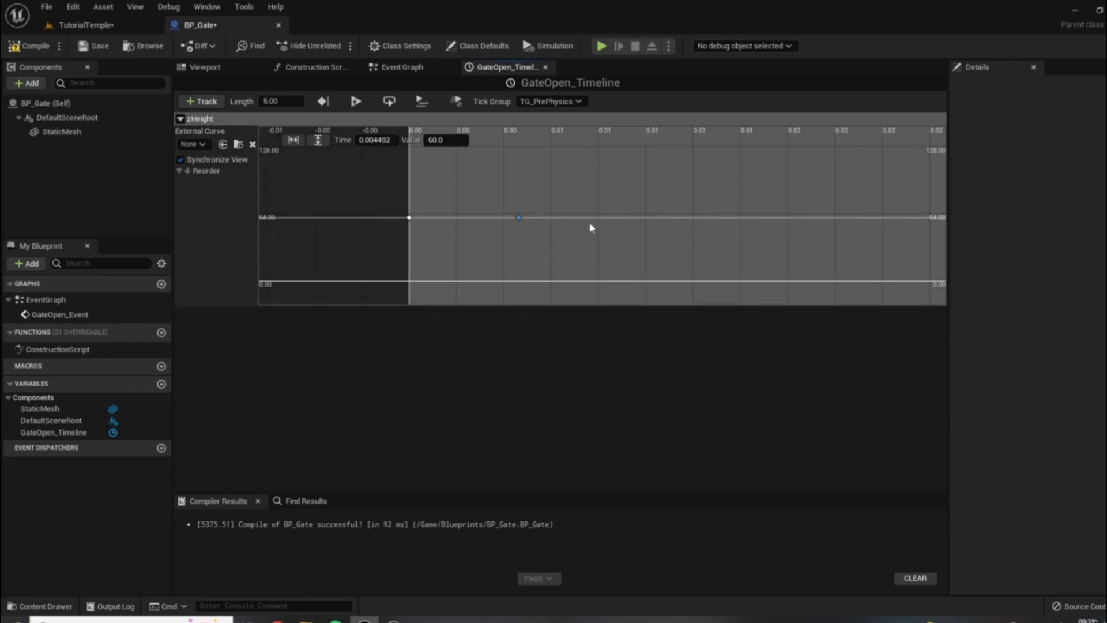
left_click(519, 217)
type("0.75")
key("Return")
scroll(427, 227, "up", 3)
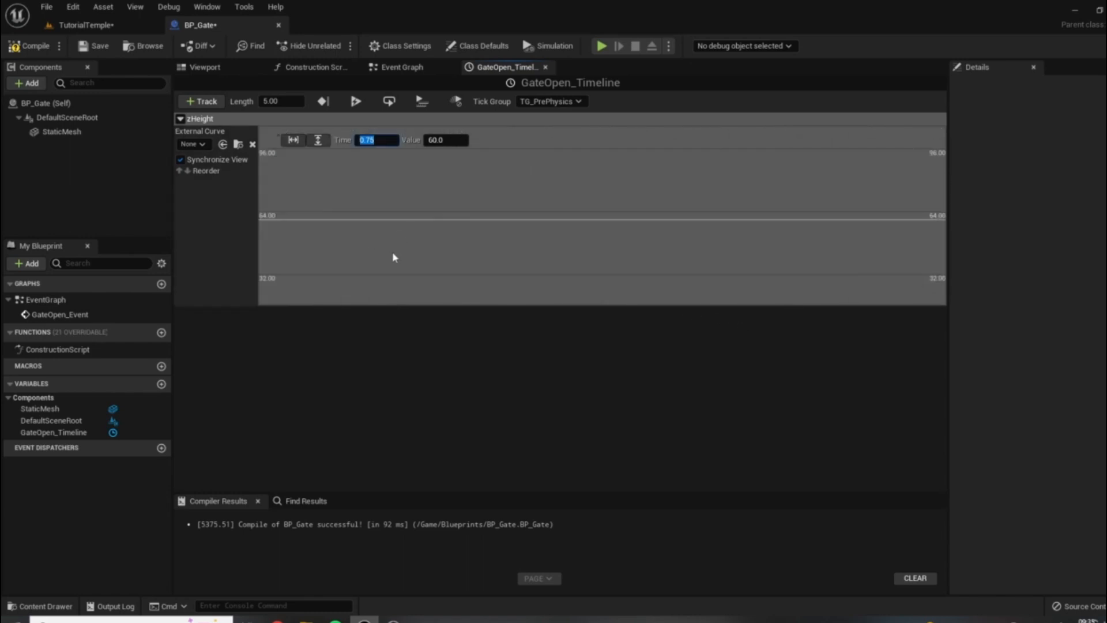
key("Tab")
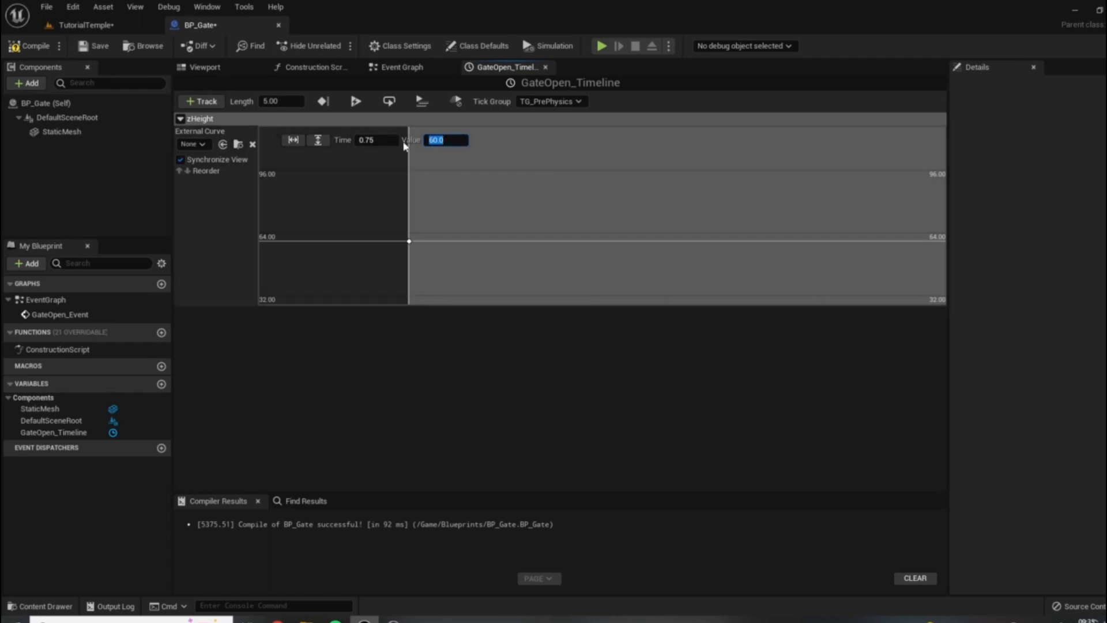
Step: In the TutorialTemple level, raise the BP_Gate instance to Z 460 to determine its open height, and lower it back to Z 60
left_click(80, 26)
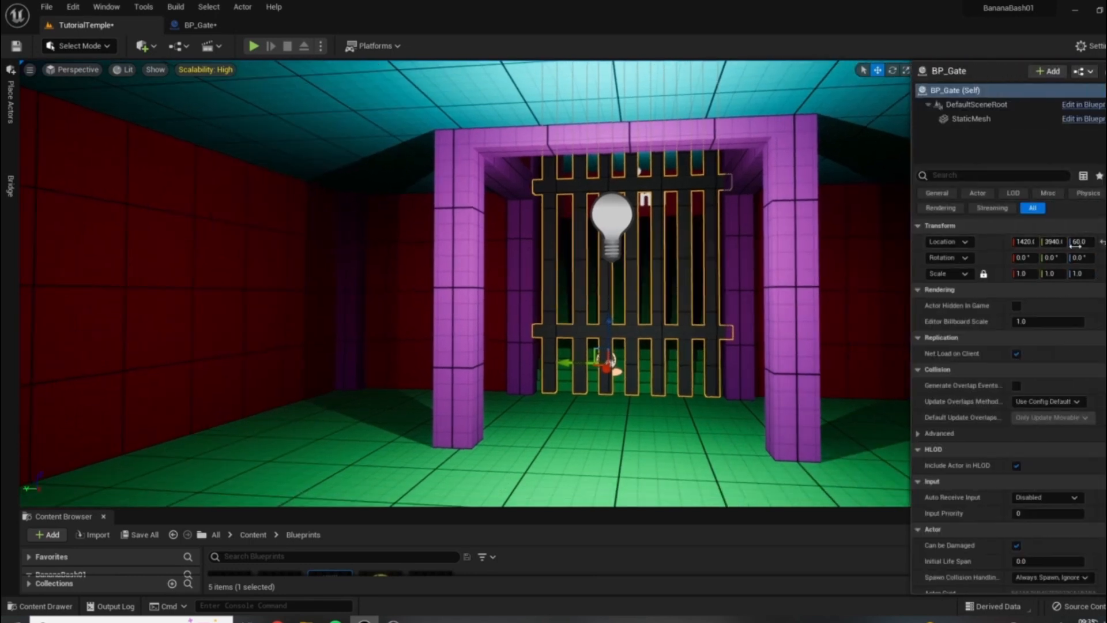
right_click_drag(616, 363, 686, 360)
key("a")
key("d")
left_click_drag(522, 326, 479, 84)
right_click_drag(478, 84, 413, 41)
key("w")
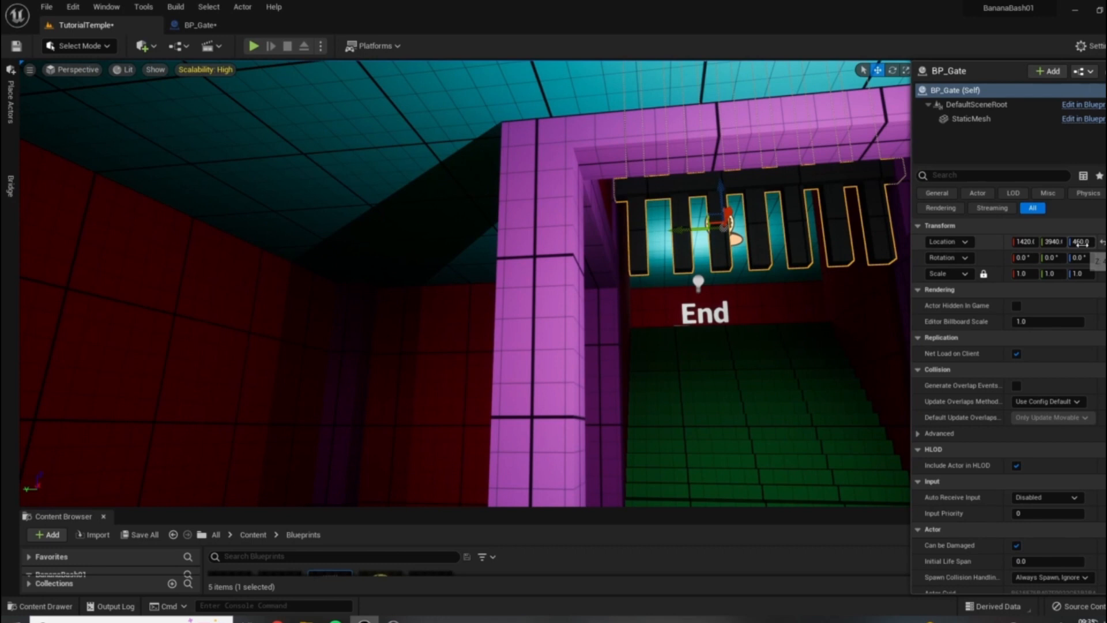
right_click_drag(830, 230, 895, 263)
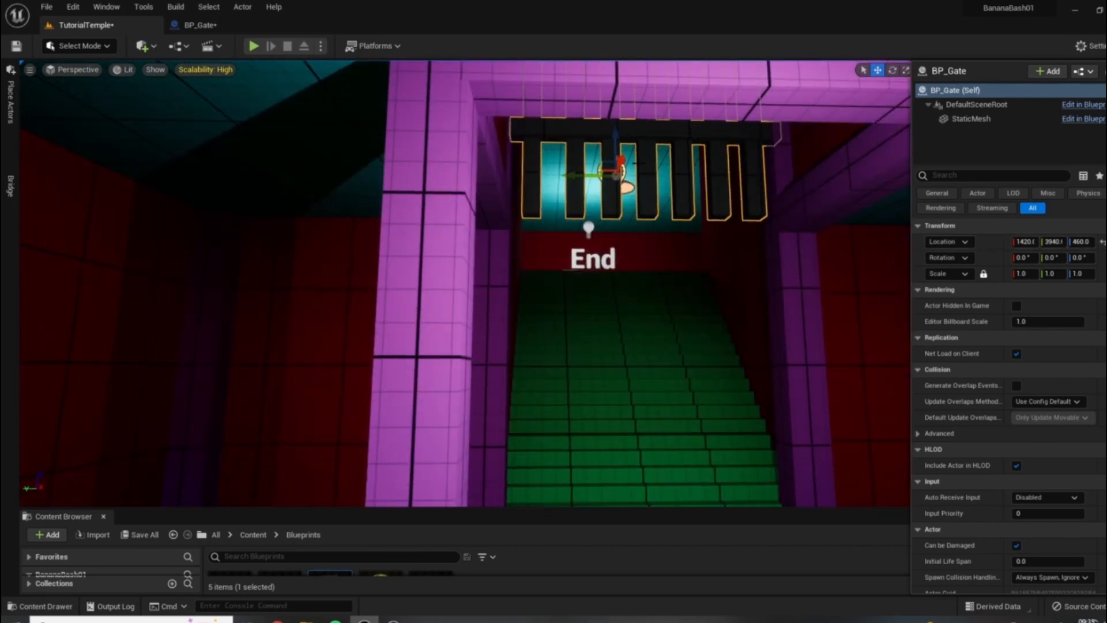
left_click_drag(610, 135, 625, 432)
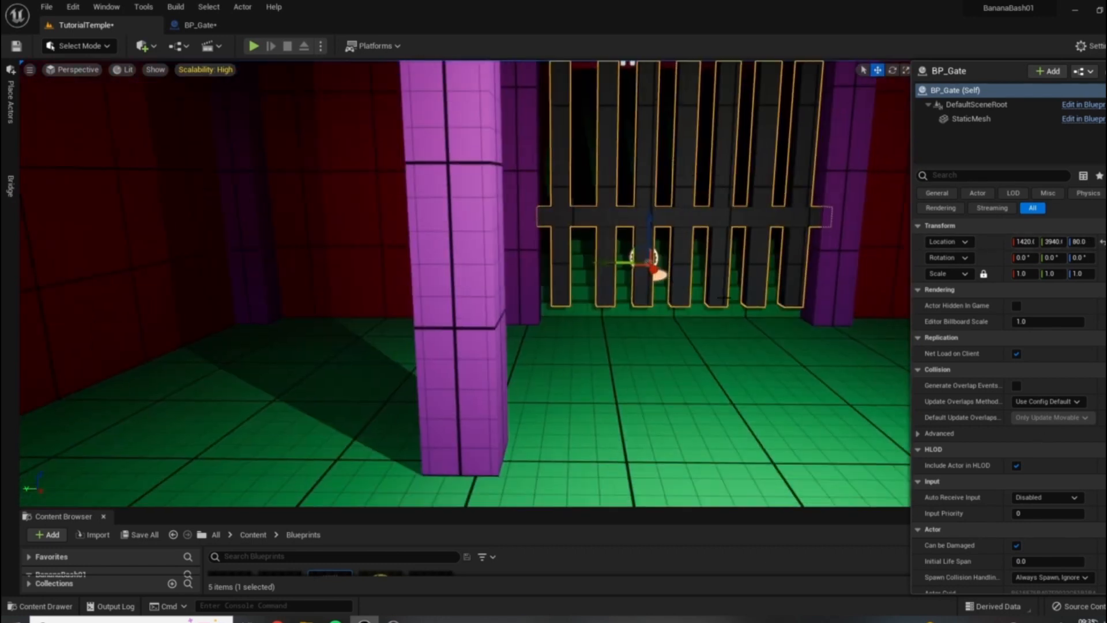
left_click_drag(652, 231, 652, 246)
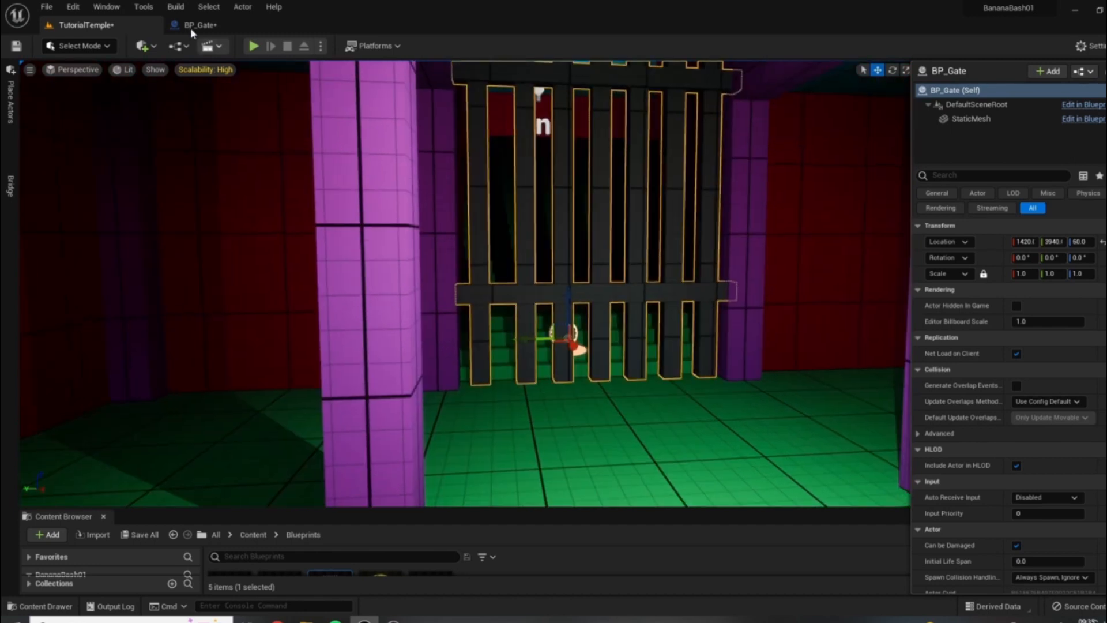
Step: Set the value of the zHeight key at time 0.75 to 460 in BP_Gate's timeline and fit the curve vertically
left_click(191, 26)
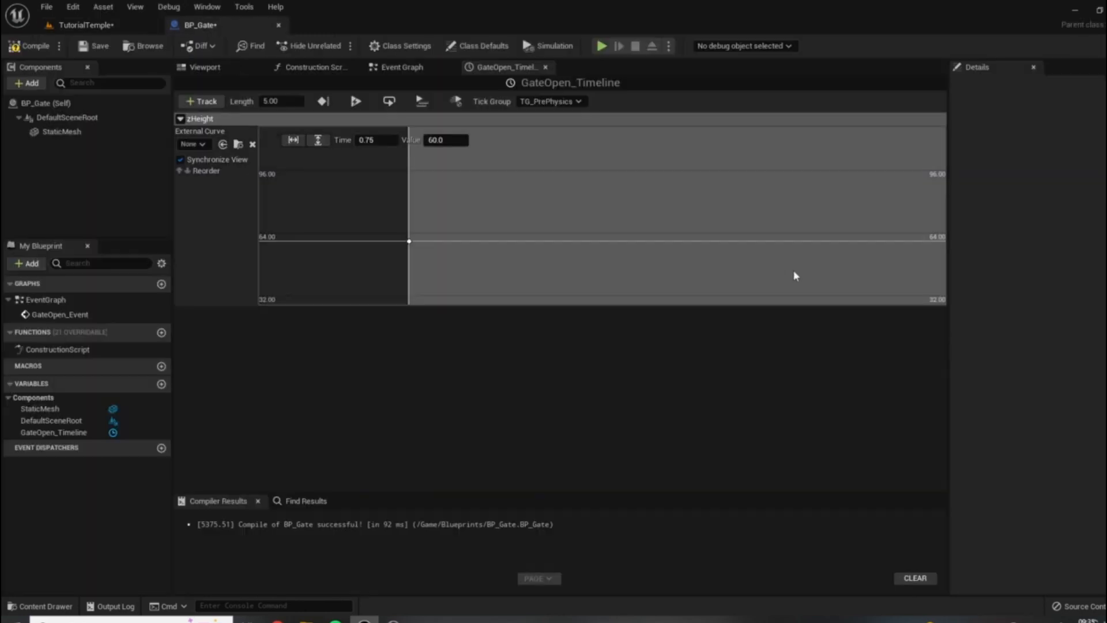
scroll(600, 221, "down", 6)
scroll(498, 183, "down", 4)
left_click(294, 141)
mouse_move(915, 136)
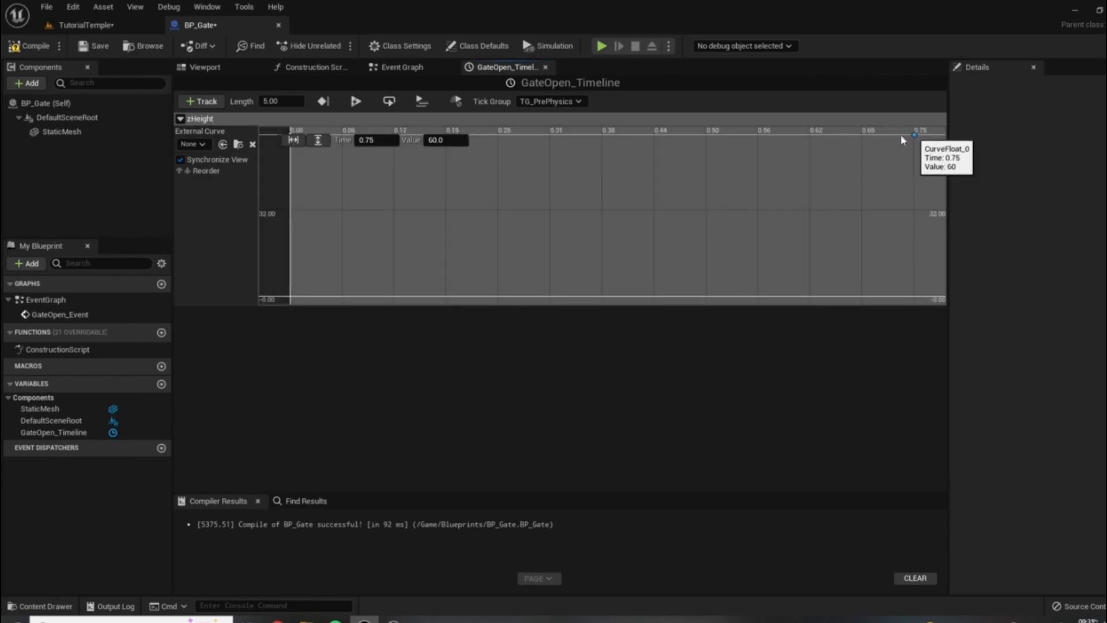
left_click(455, 141)
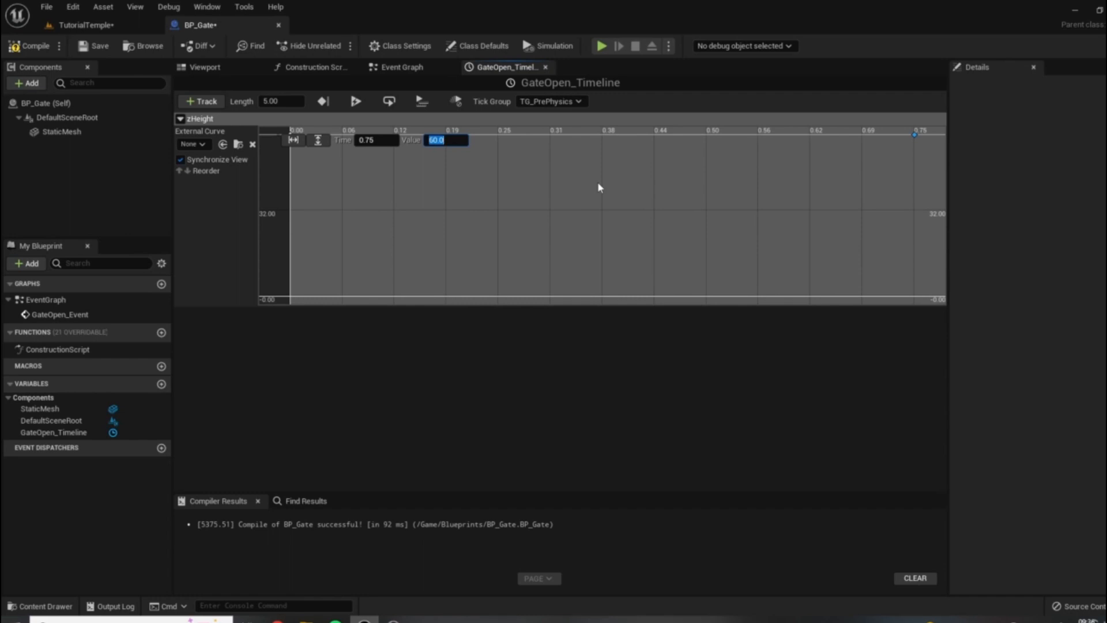
type("460")
key("Return")
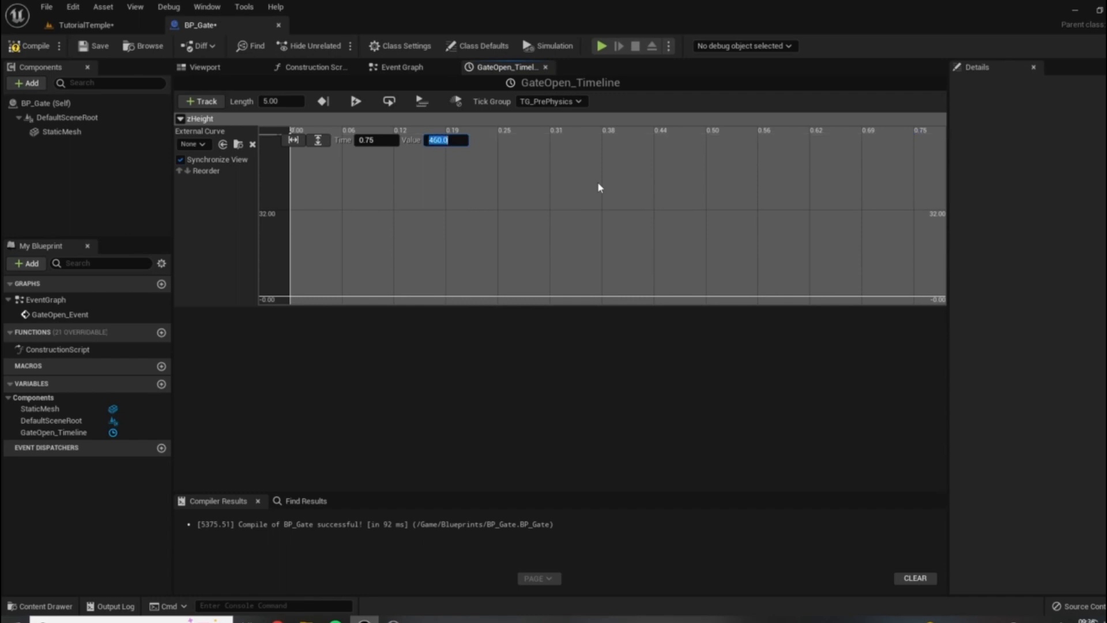
left_click(317, 140)
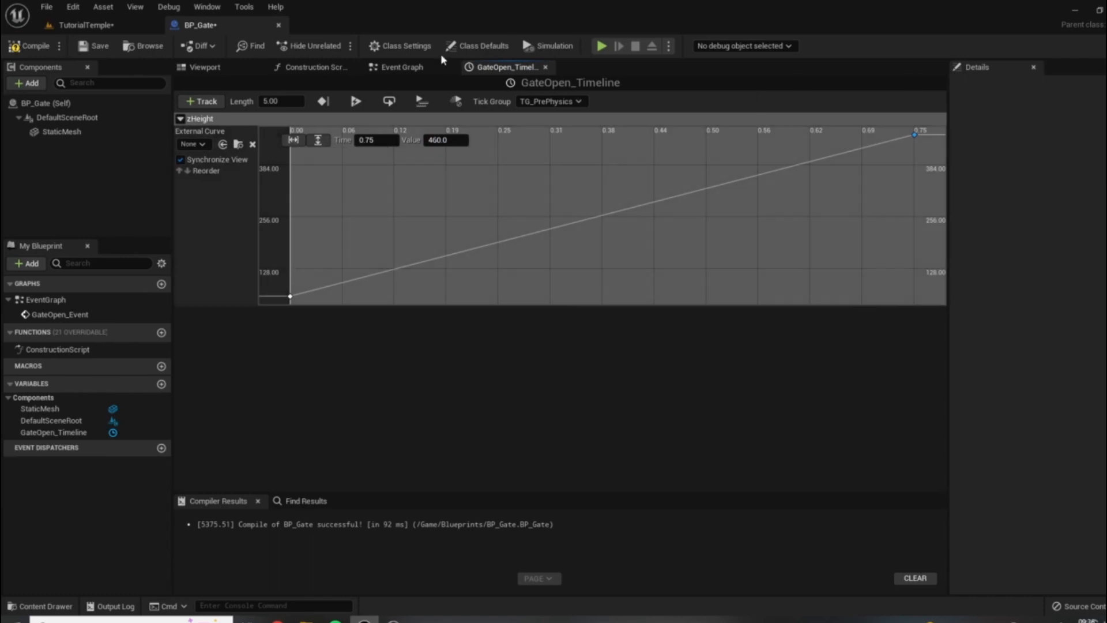
Step: Set the length of GateOpen_Timeline to 0.75
scroll(801, 161, "down", 2)
scroll(824, 160, "down", 5)
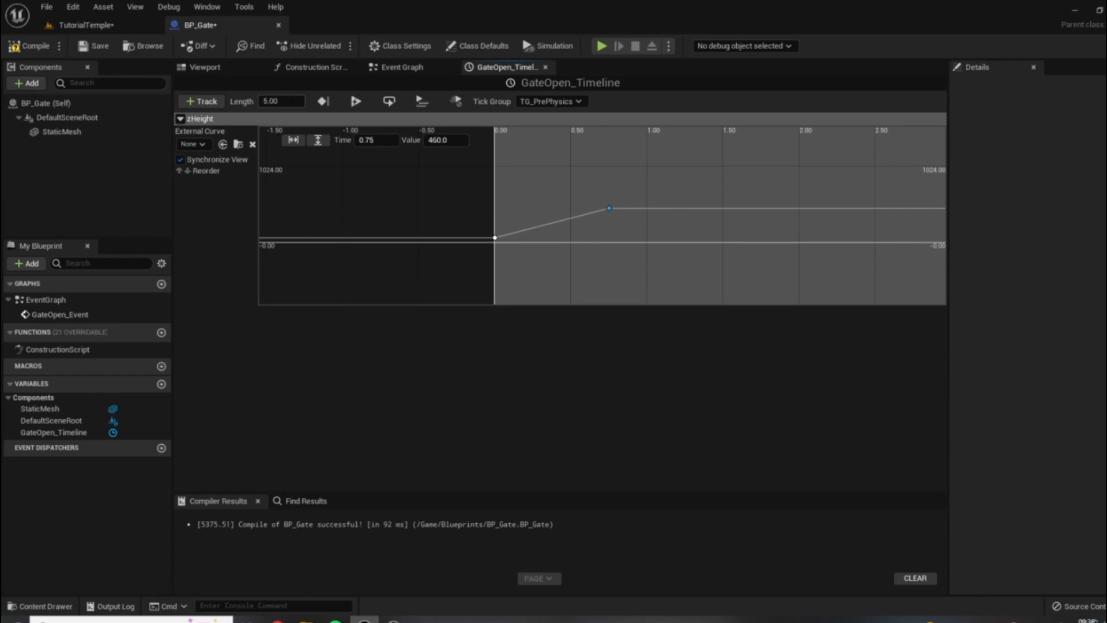
left_click_drag(268, 101, 263, 101)
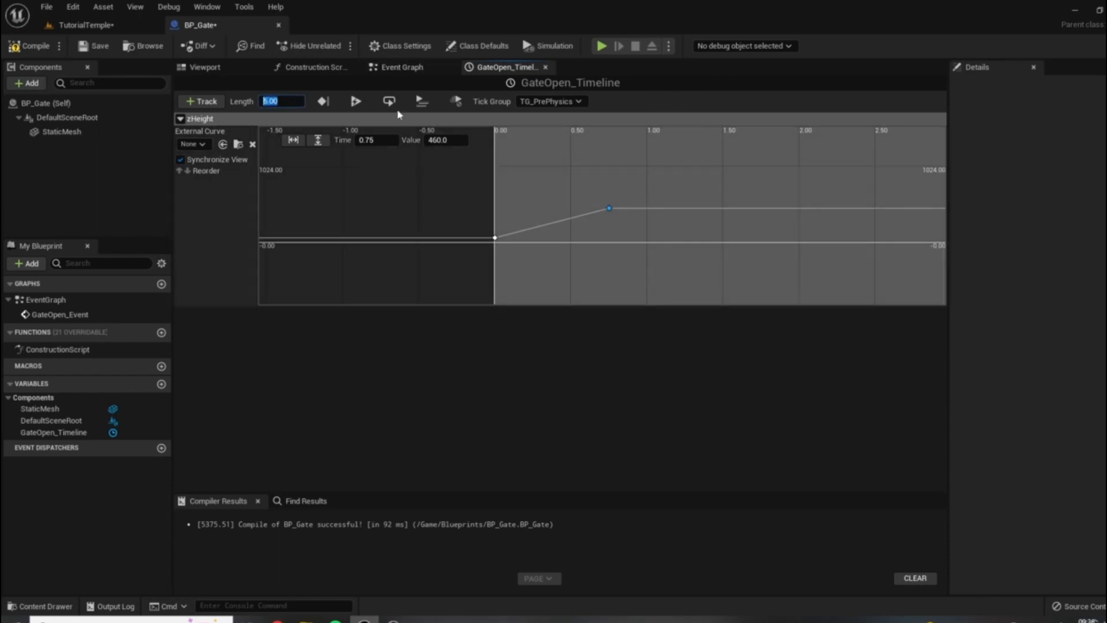
type("0.75")
key("Return")
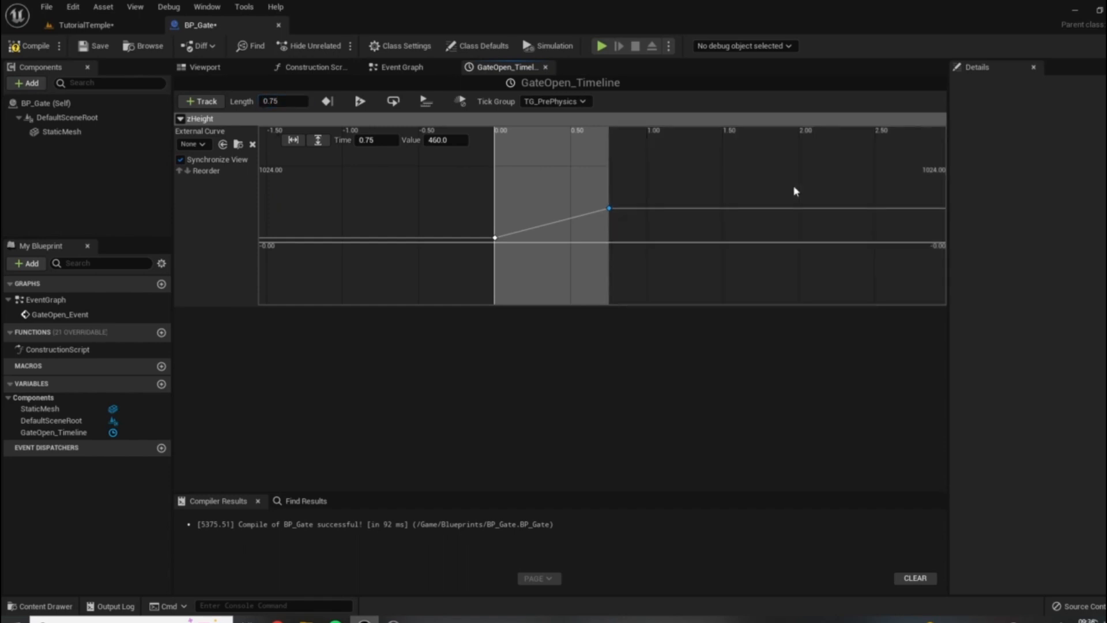
Step: Select both keys of the zHeight curve and set their interpolation to Auto
scroll(601, 217, "up", 2)
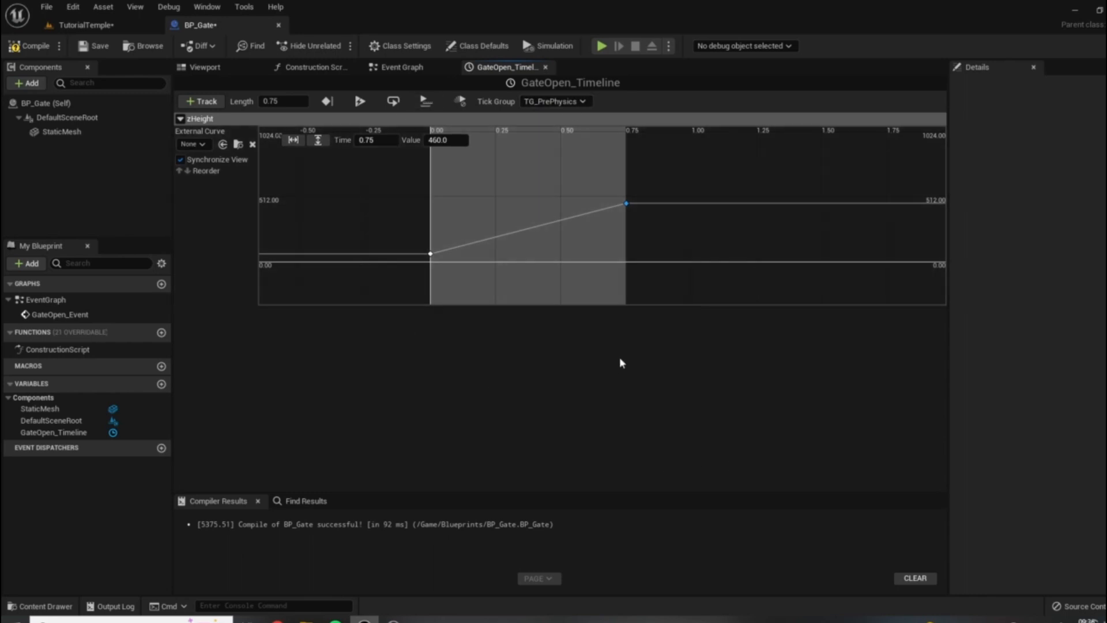
scroll(663, 264, "up", 5)
right_click_drag(779, 223, 835, 222)
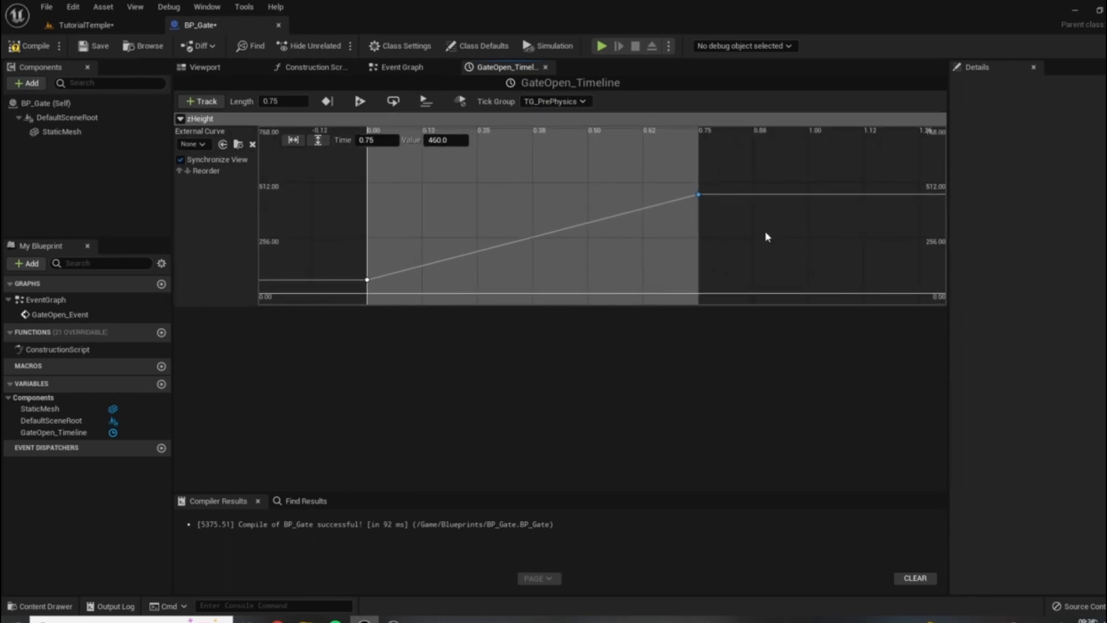
right_click_drag(856, 184, 906, 155)
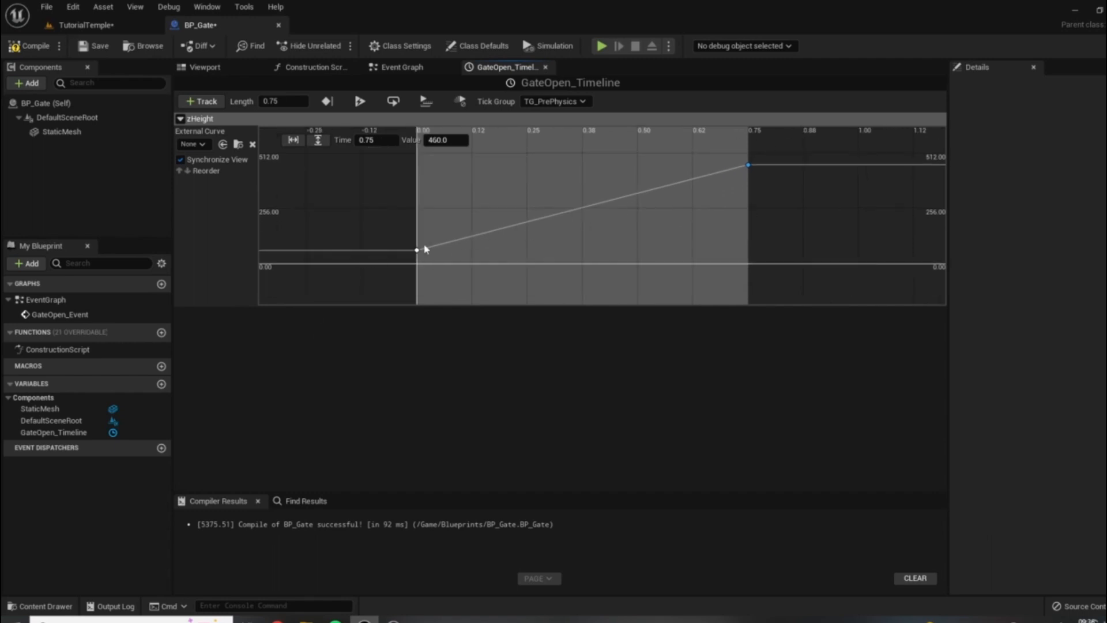
mouse_move(486, 236)
left_click_drag(696, 305, 817, 333)
left_click_drag(721, 152, 798, 208, "shift")
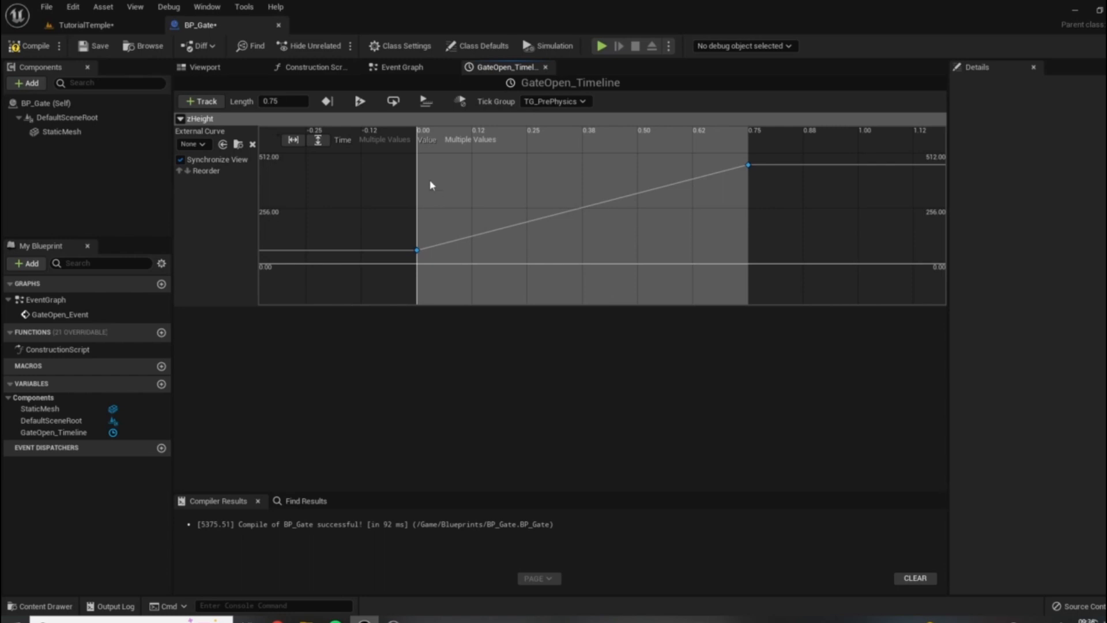
left_click_drag(368, 151, 843, 287)
right_click(418, 252)
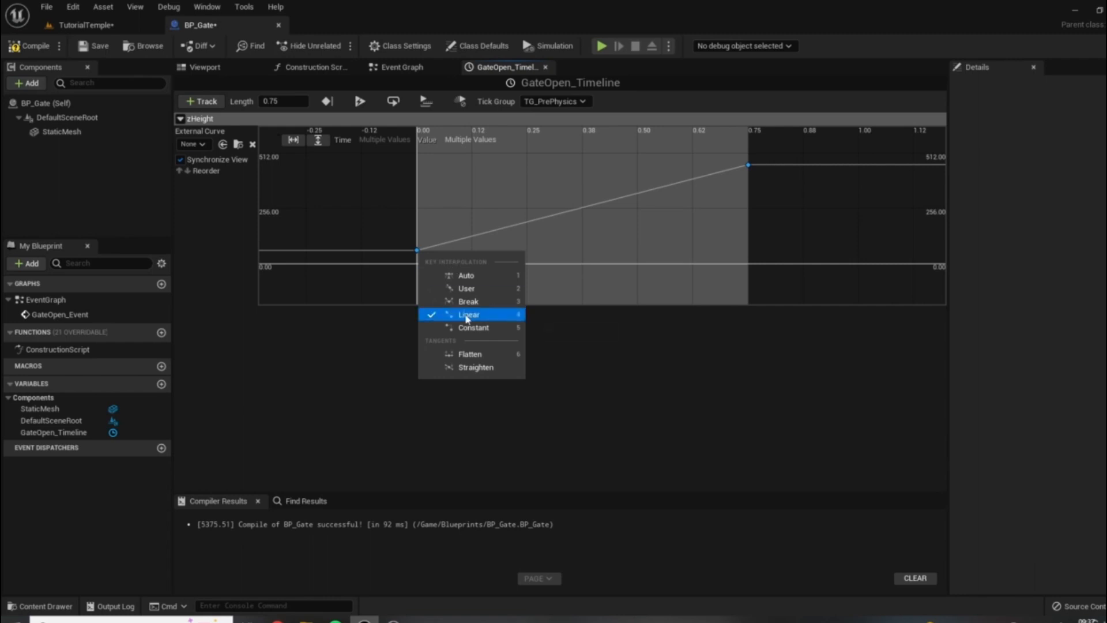
left_click(465, 275)
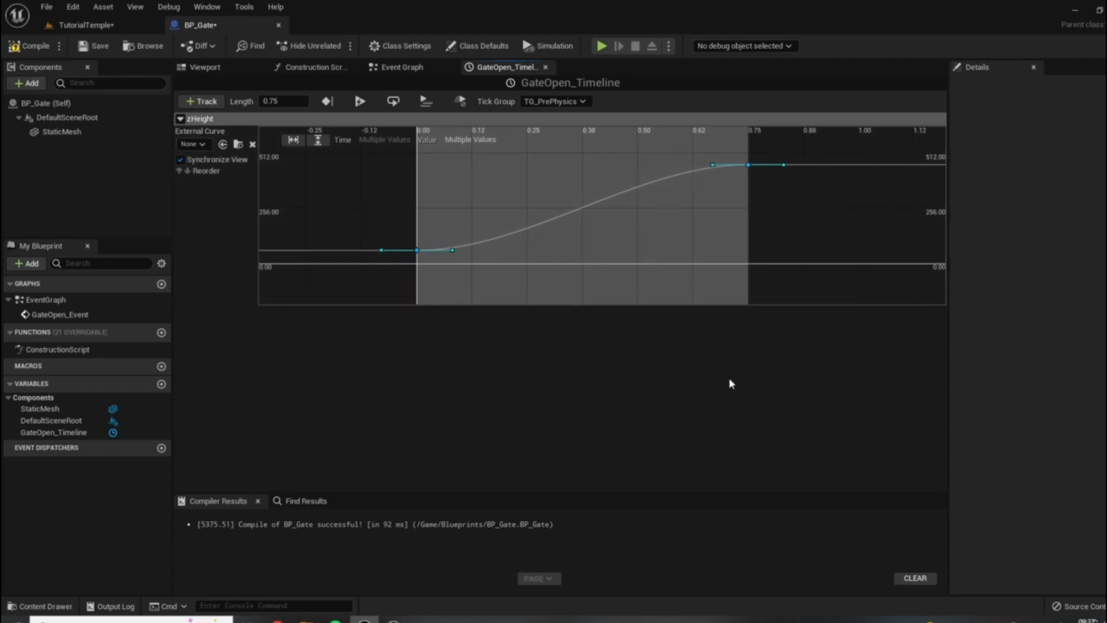
Step: Compile BP_Gate and close the GateOpen_Timeline editor to return to the event graph
left_click(15, 50)
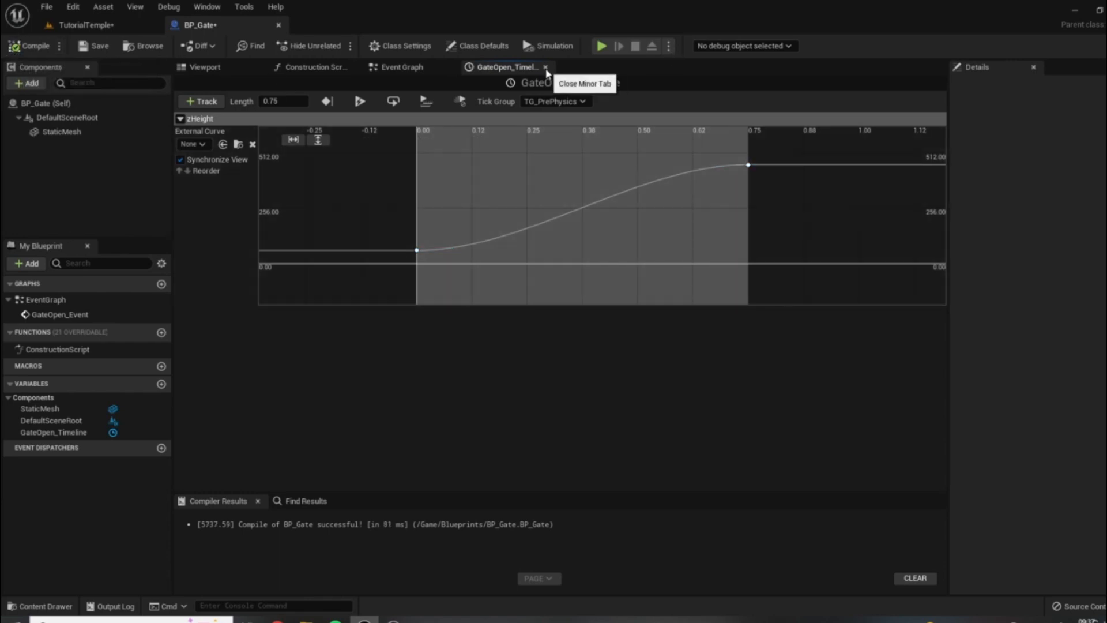
left_click(545, 67)
right_click_drag(799, 230, 710, 185)
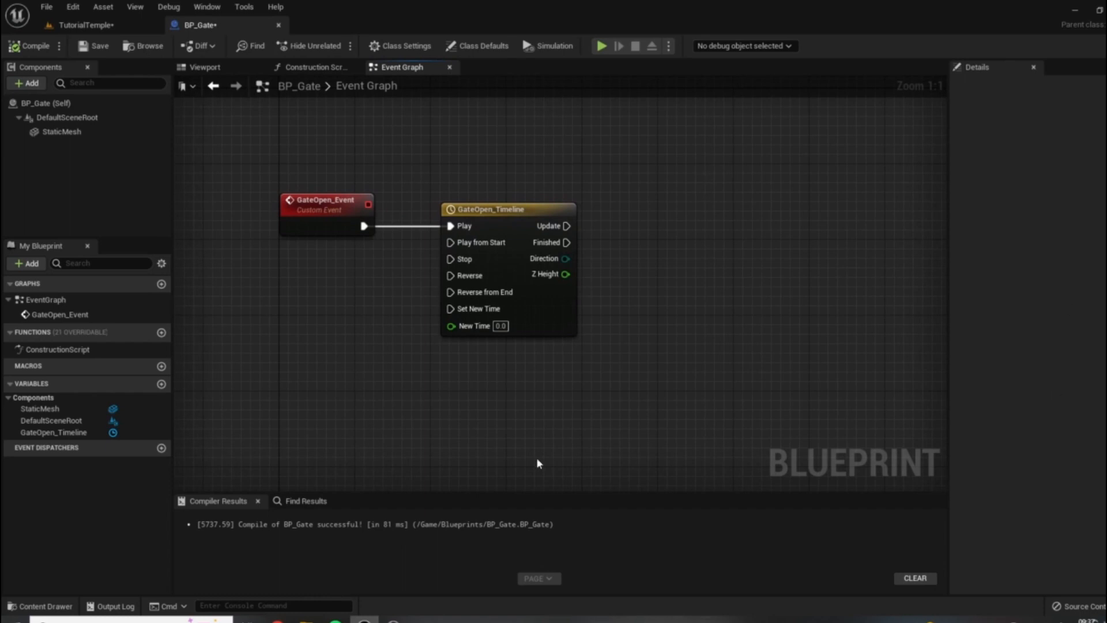
right_click_drag(663, 316, 693, 343)
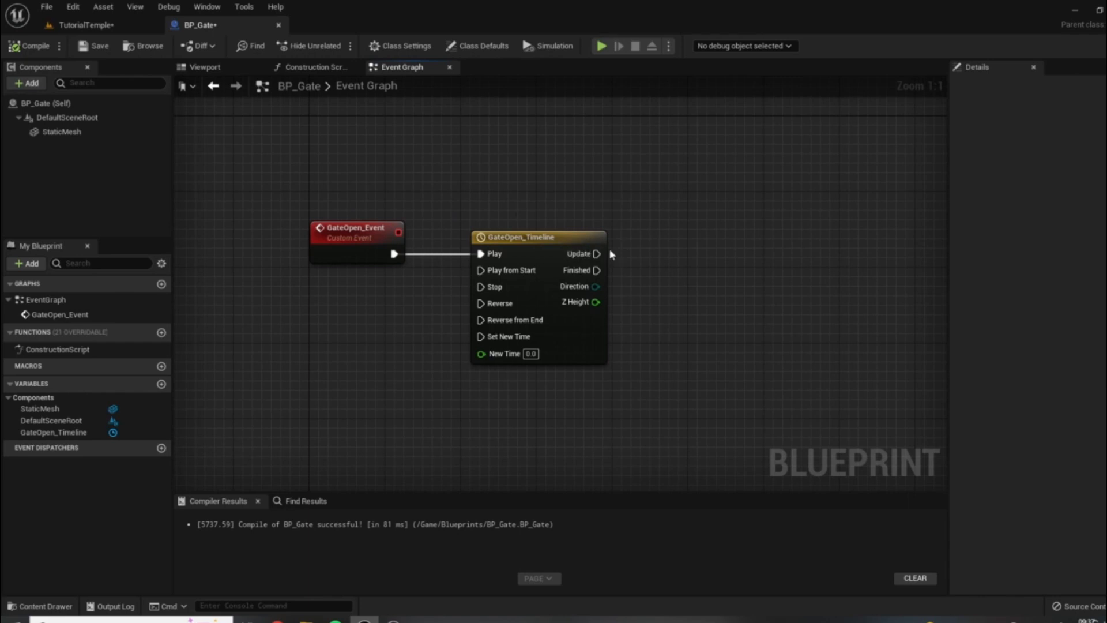
right_click_drag(511, 263, 482, 281)
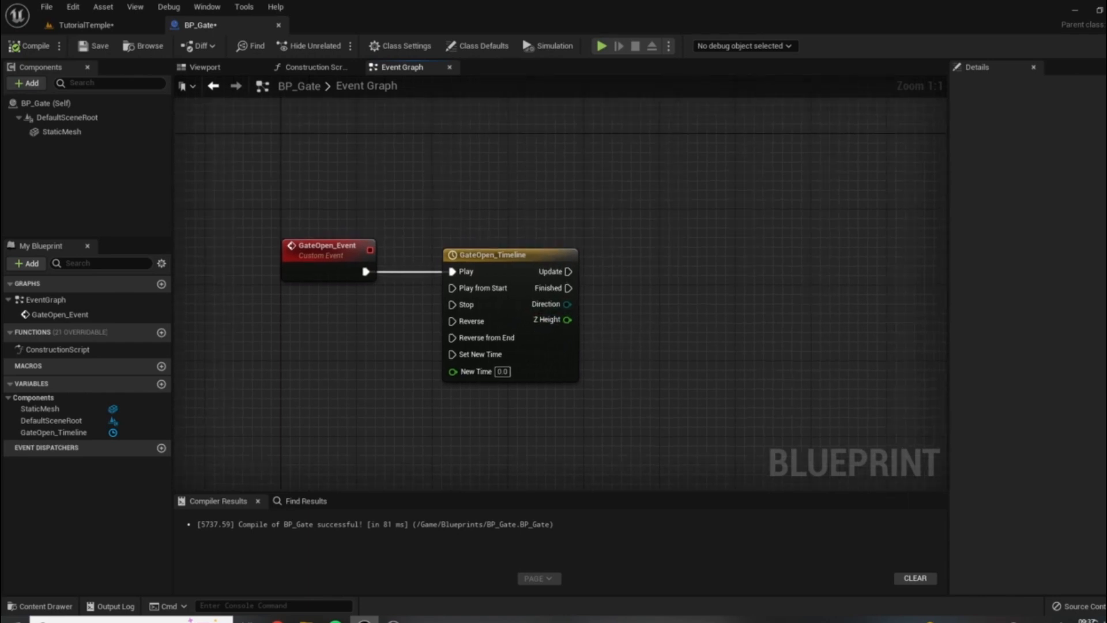
Step: Place a reference to the StaticMesh component above the timeline node and connect it to a Get World Location node
left_click_drag(62, 132, 487, 212)
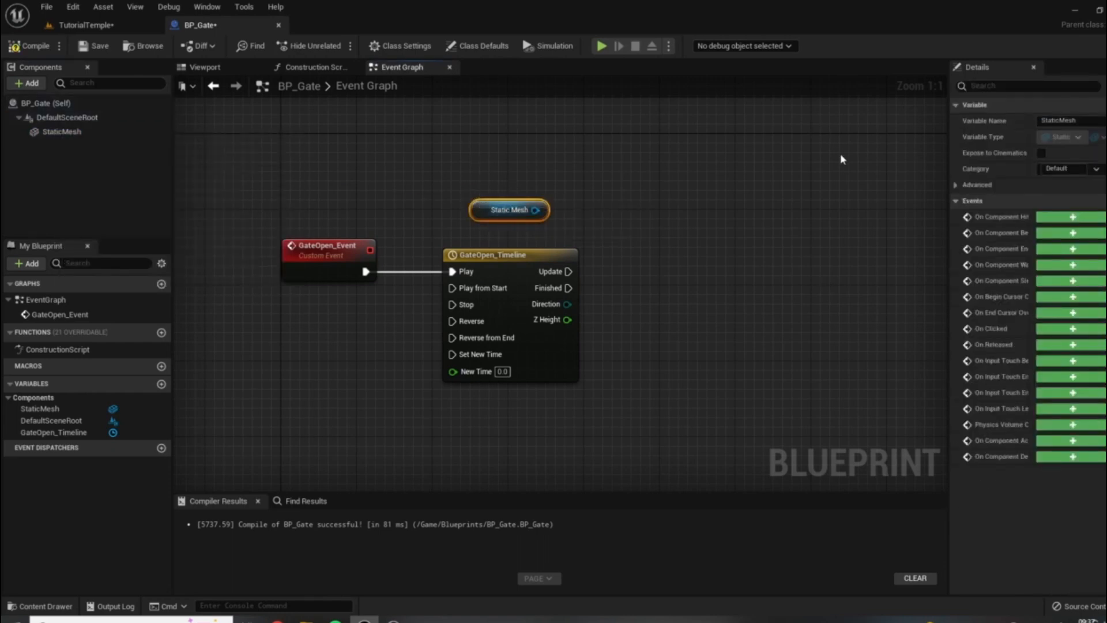
left_click_drag(535, 210, 604, 161)
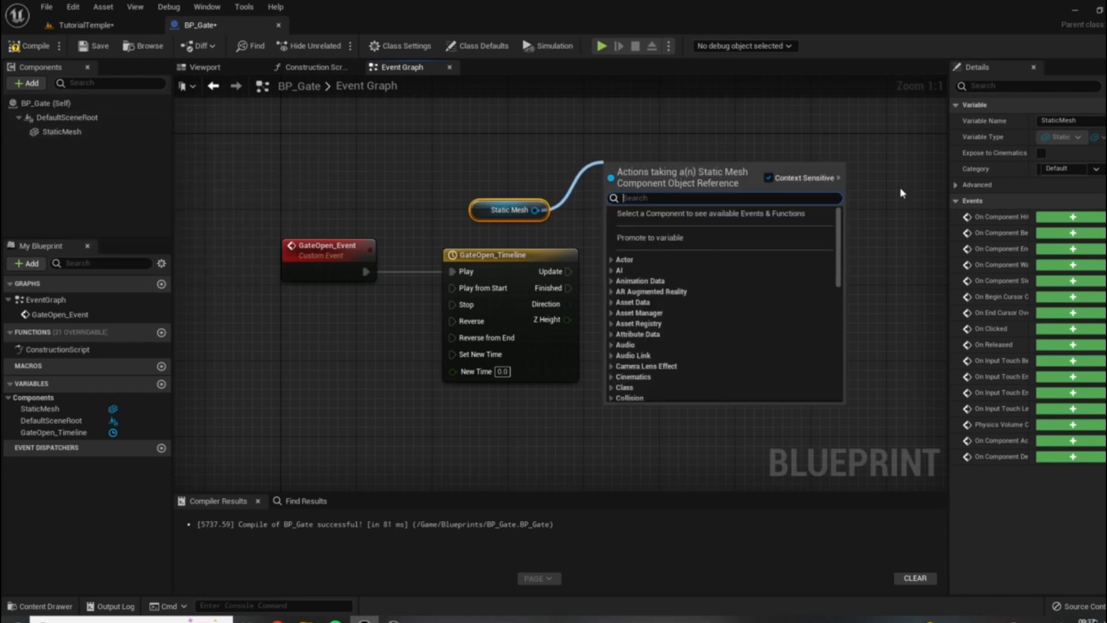
type("get")
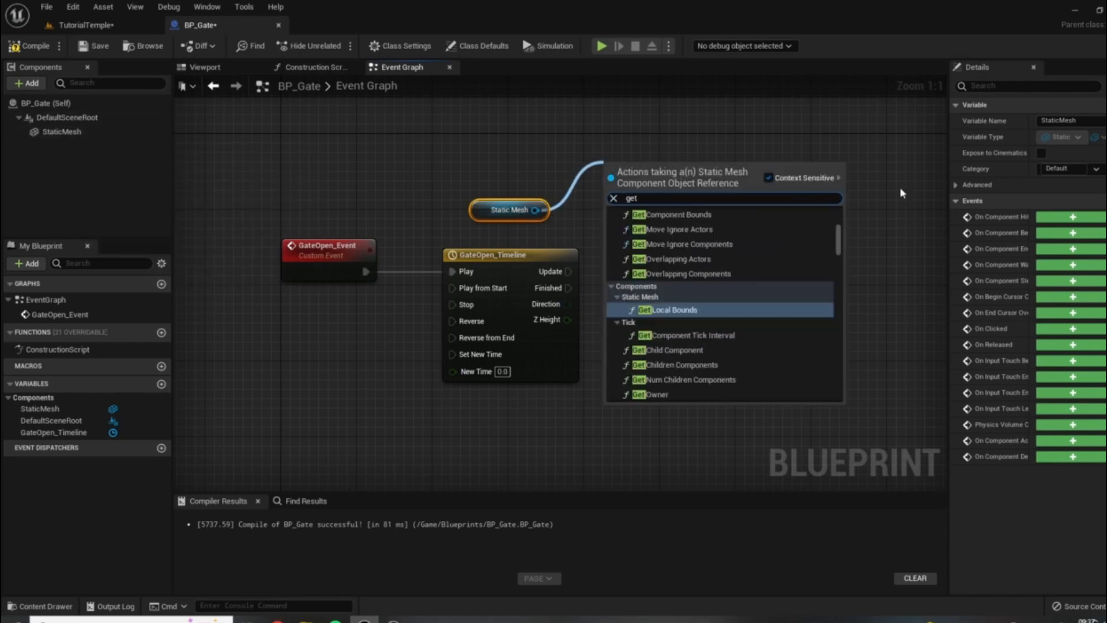
type(" world l")
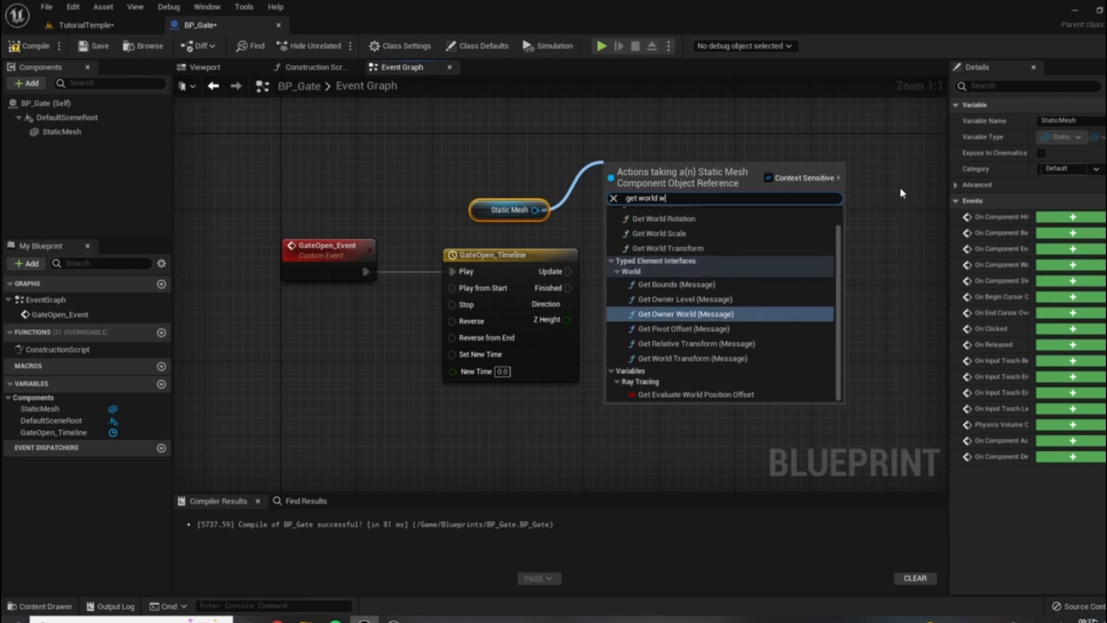
type("oc")
key("Return")
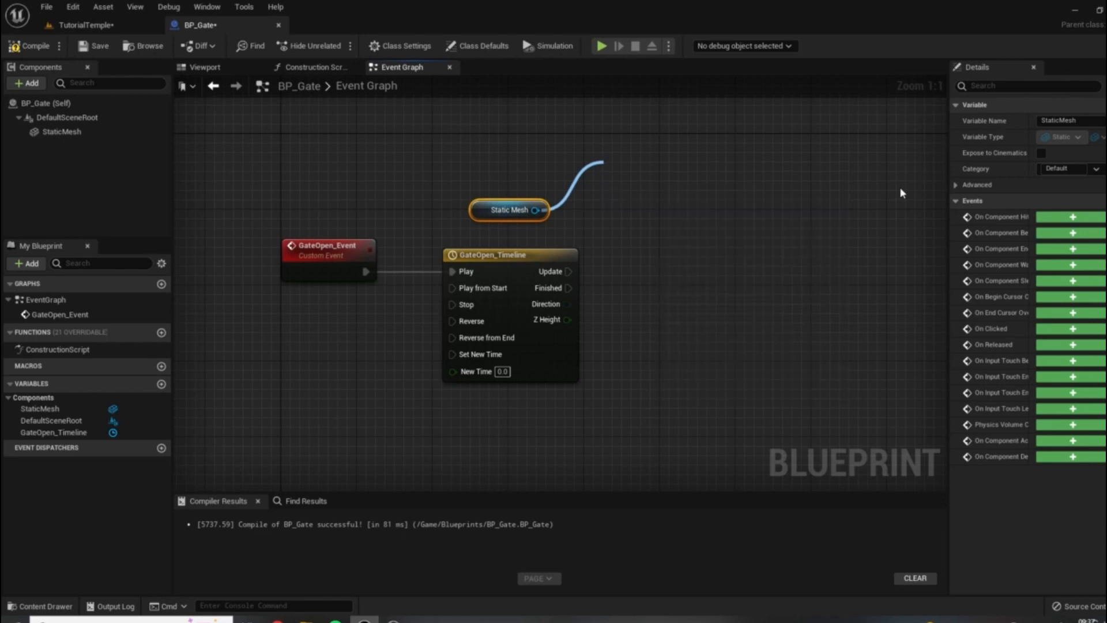
Step: Split the Return Value struct pin of the Get World Location node into separate X, Y and Z outputs
right_click(717, 196)
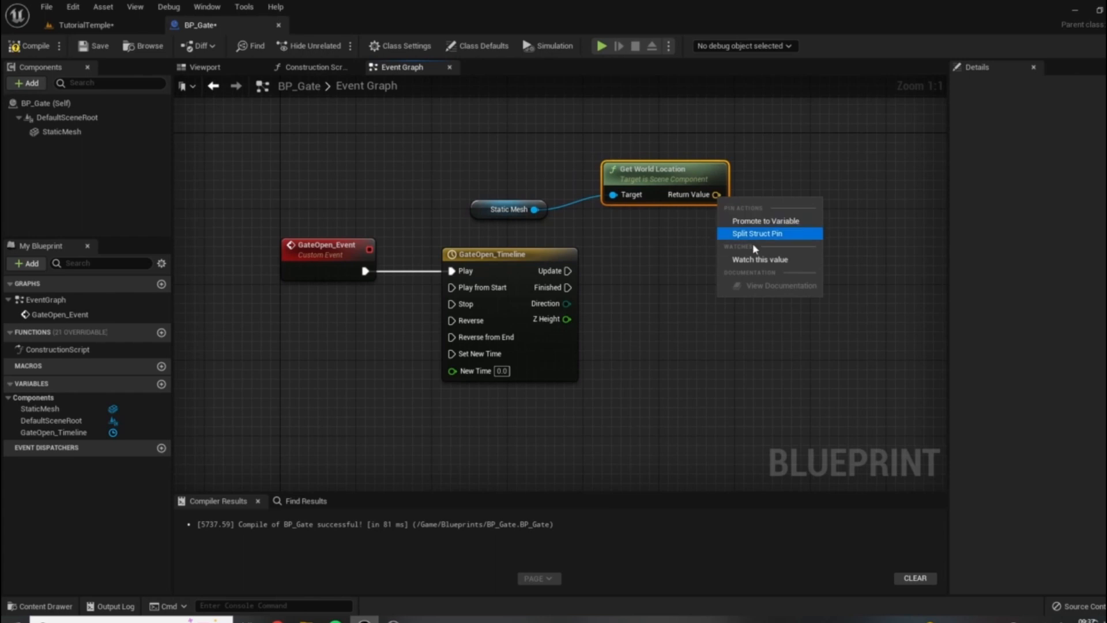
left_click(699, 198)
right_click(714, 195)
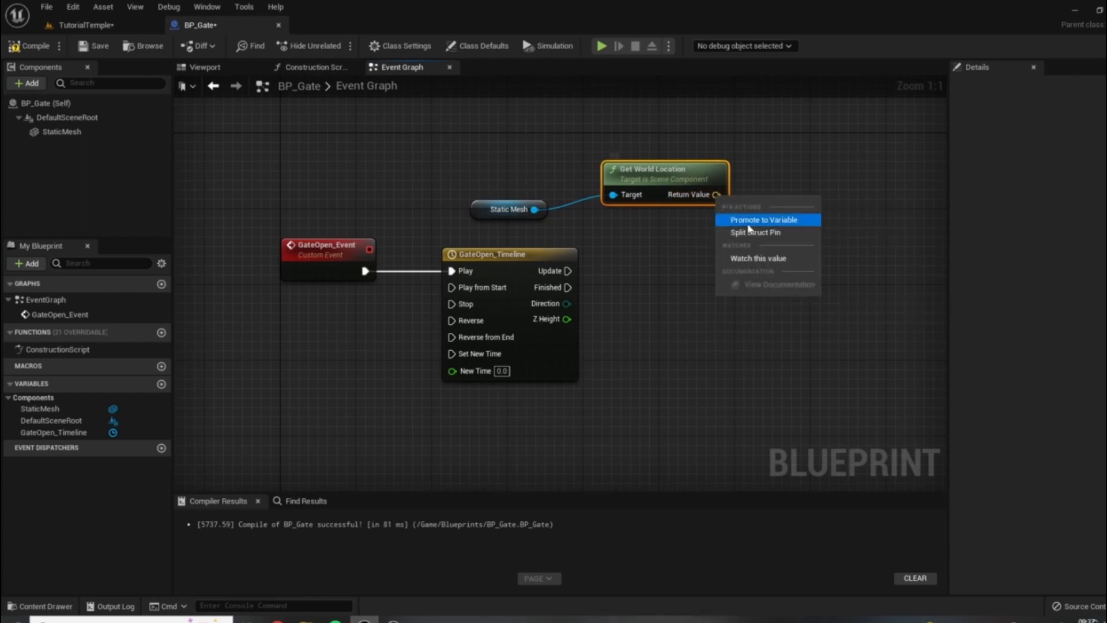
left_click(745, 230)
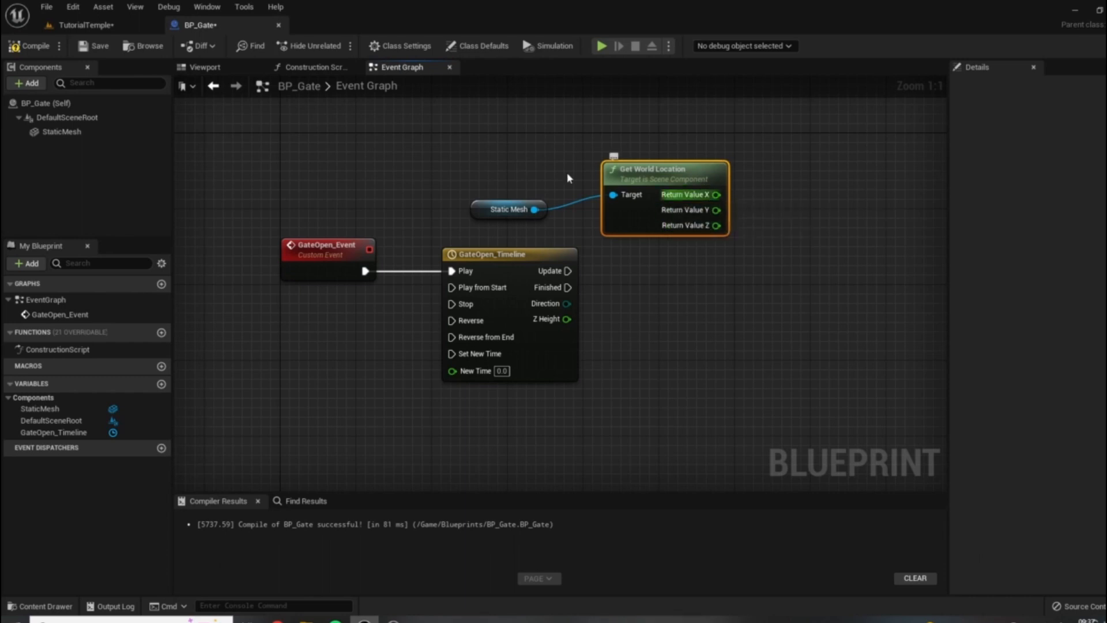
Step: Arrange the Static Mesh reference and the Get World Location node together above the event and timeline nodes
left_click_drag(505, 209, 495, 142)
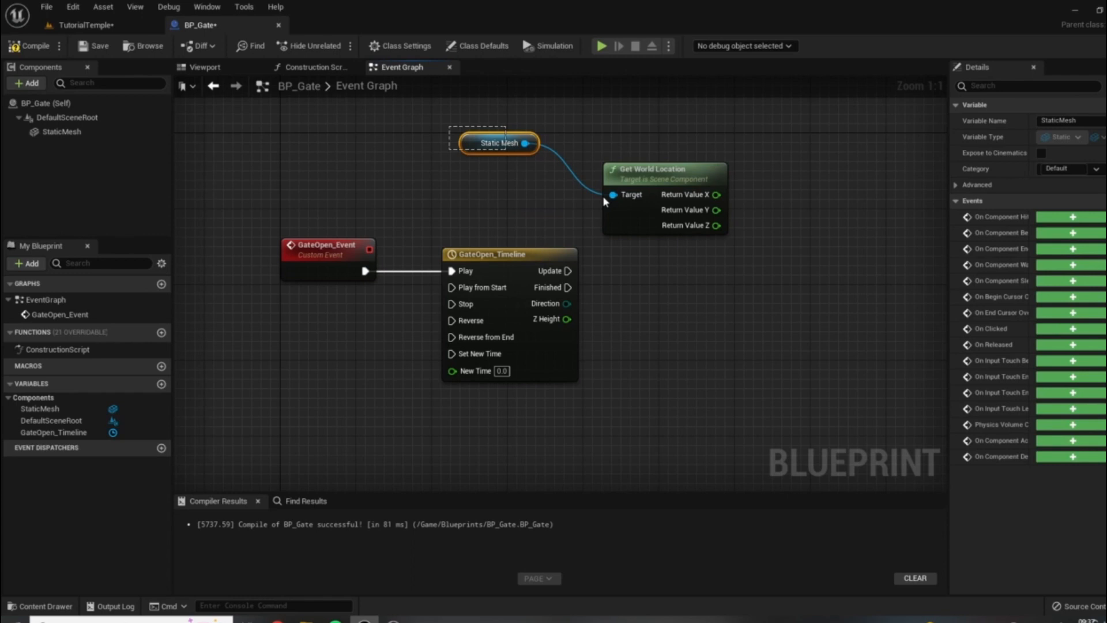
left_click(679, 193, "ctrl")
left_click_drag(679, 193, 576, 183)
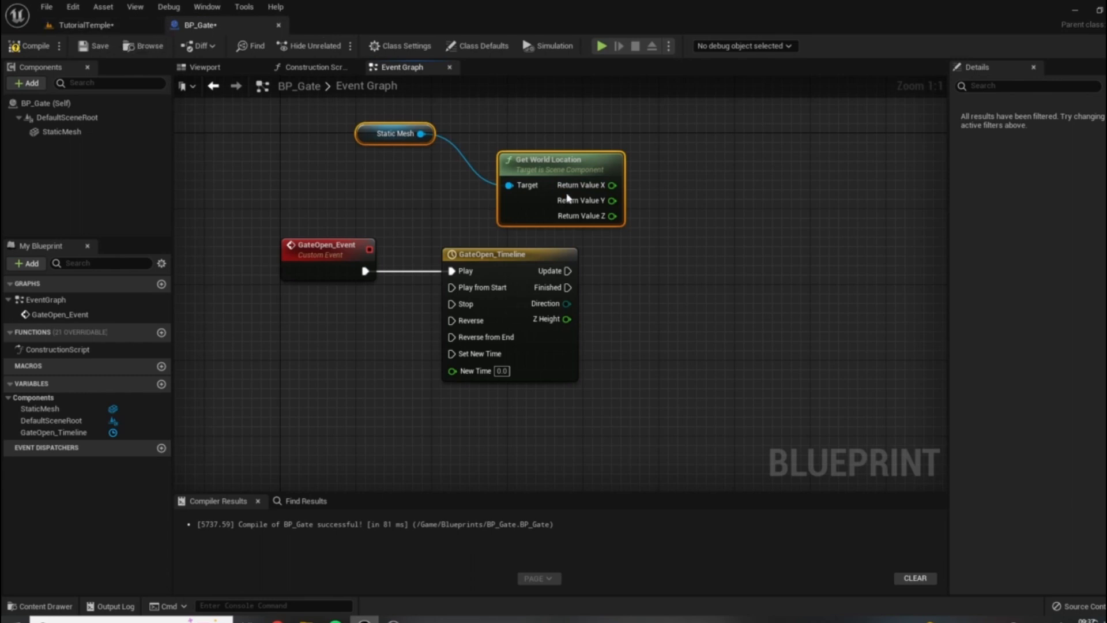
right_click_drag(718, 355, 662, 372)
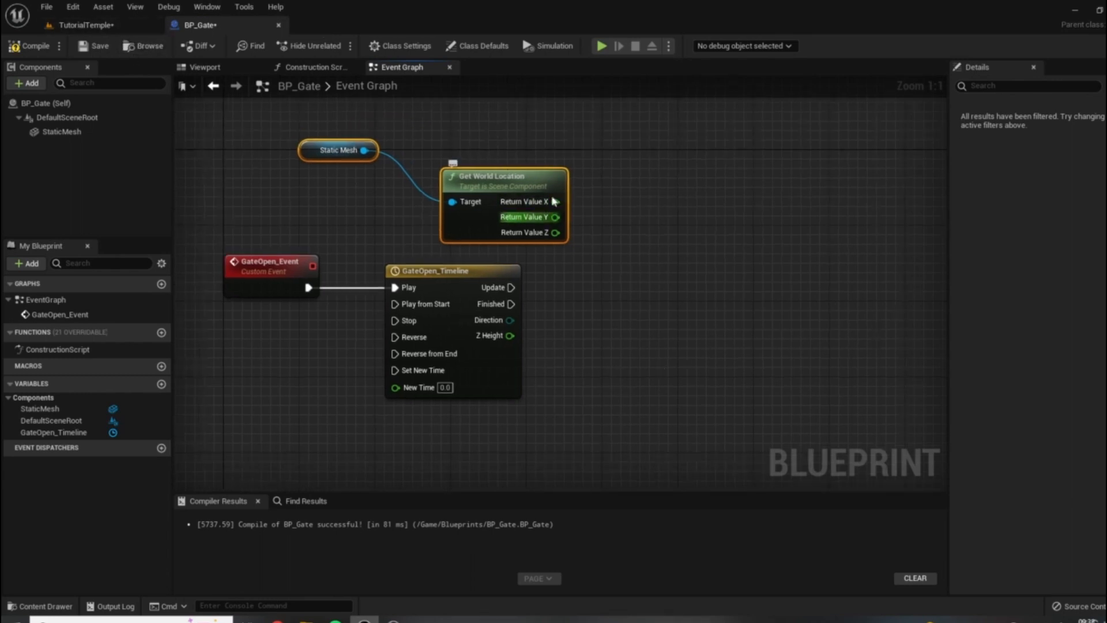
Step: Add a Set World Location (StaticMesh) node driven by the Update output of GateOpen_Timeline
left_click(86, 24)
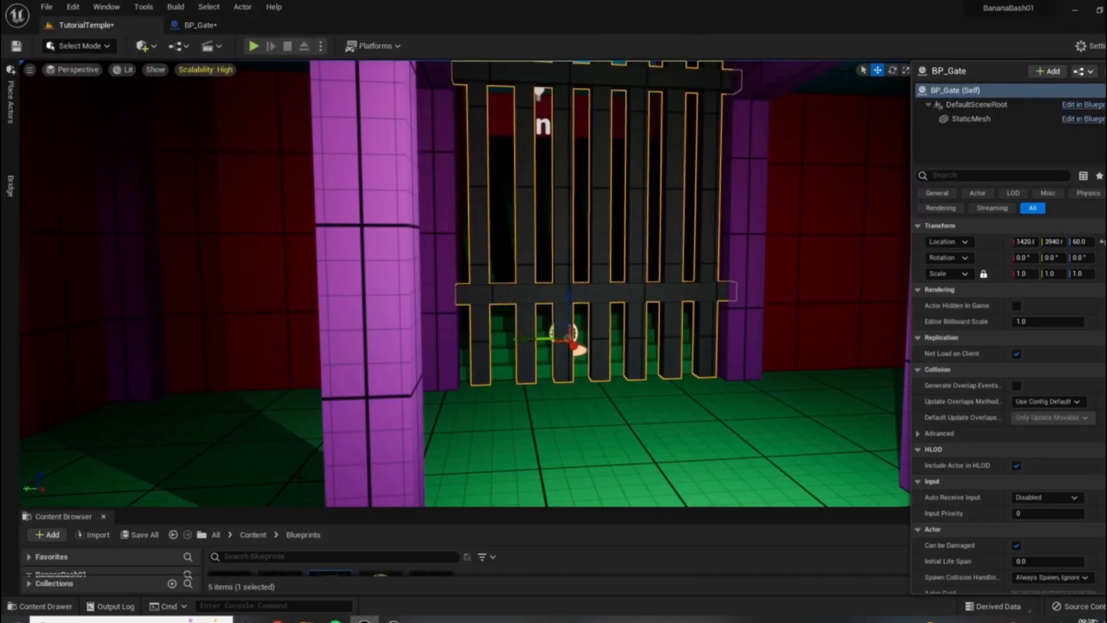
left_click(200, 24)
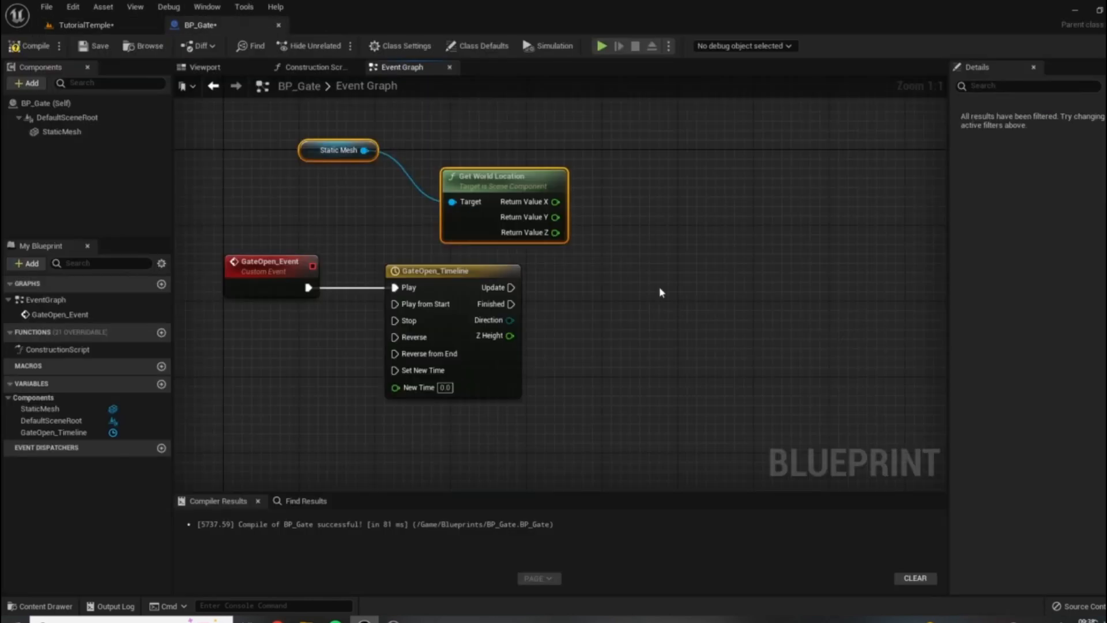
right_click_drag(817, 300, 838, 334)
right_click_drag(690, 184, 715, 183)
left_click_drag(482, 291, 633, 293)
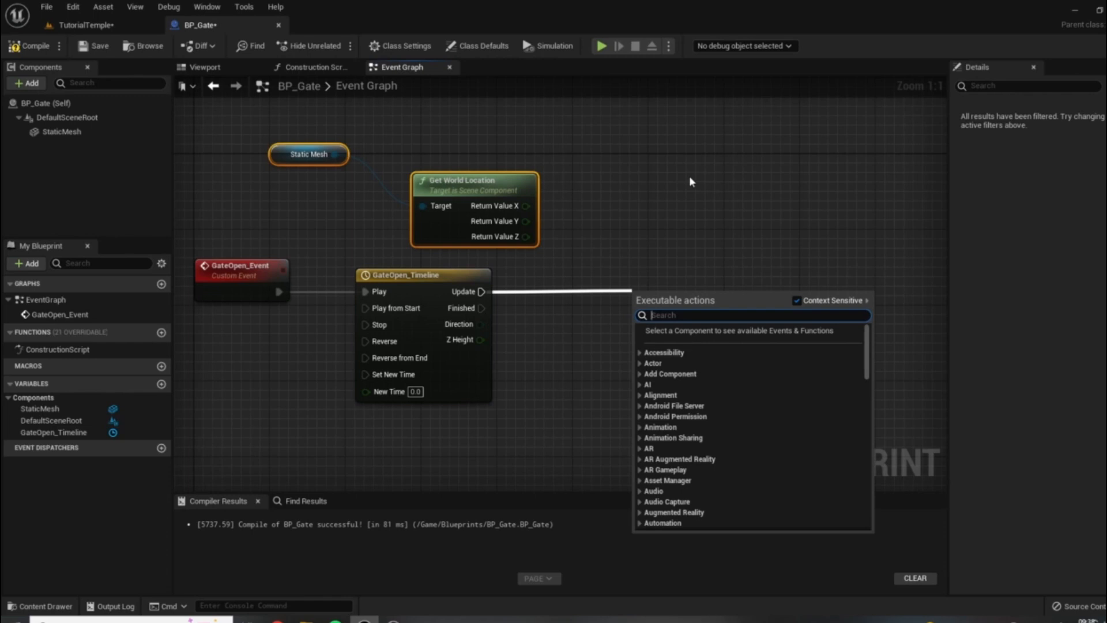
type("set world loca")
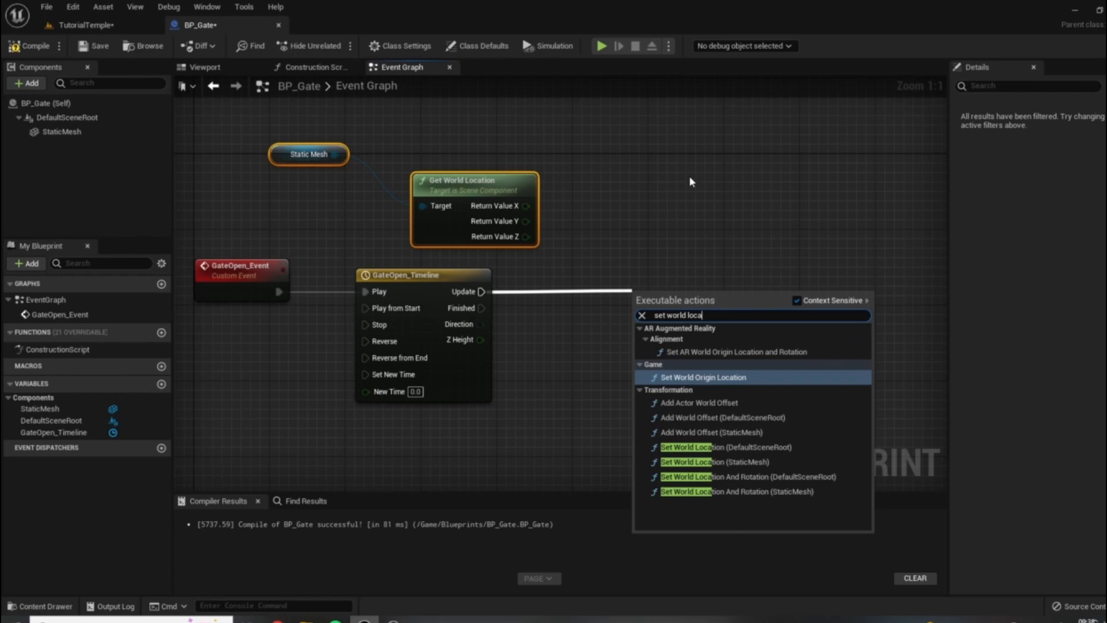
left_click(721, 462)
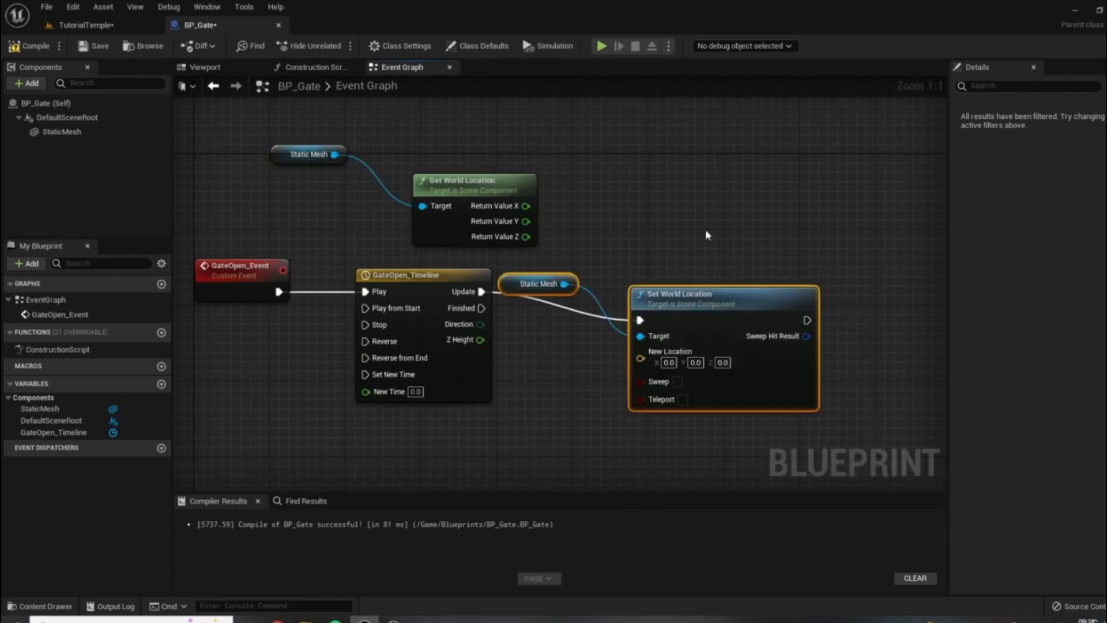
Step: Delete the duplicate Static Mesh reference and connect the original one to the Target of Set World Location, repositioning the nodes neatly
left_click(568, 278)
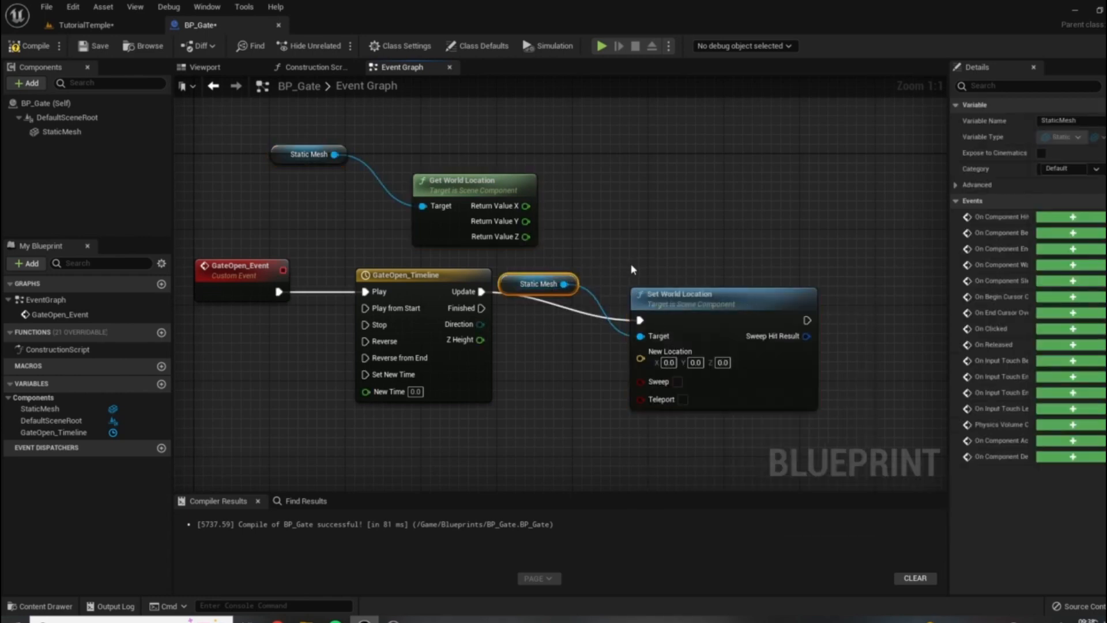
key("Delete")
left_click_drag(721, 296, 765, 265)
left_click_drag(334, 154, 688, 308)
left_click_drag(510, 181, 565, 133)
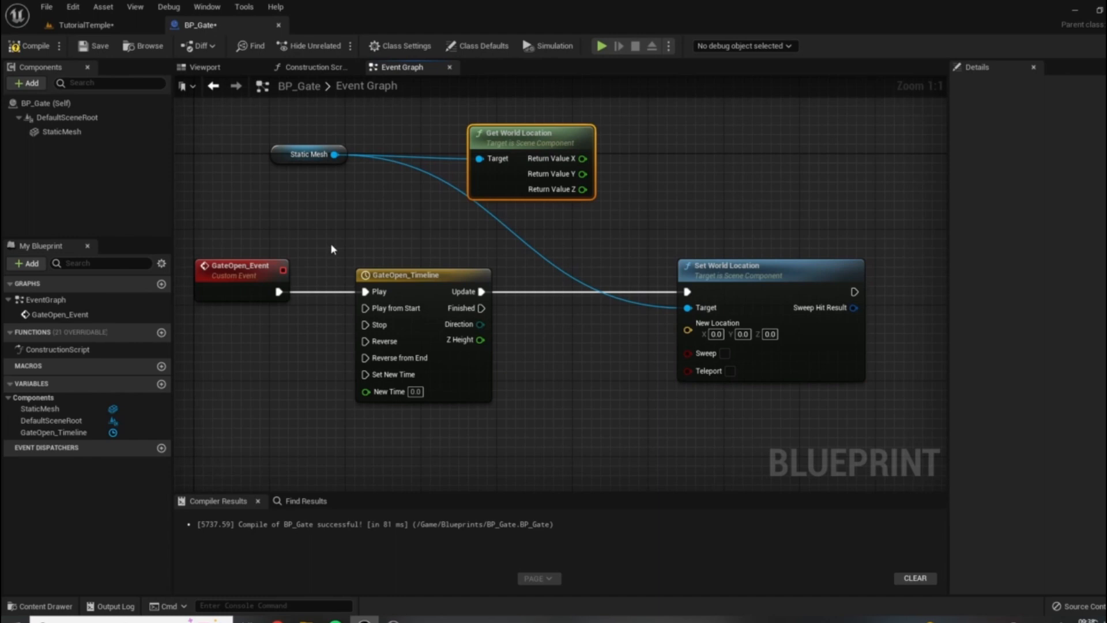
Step: Split the New Location struct pin of the Set World Location node into X, Y and Z inputs
right_click_drag(331, 248, 400, 248)
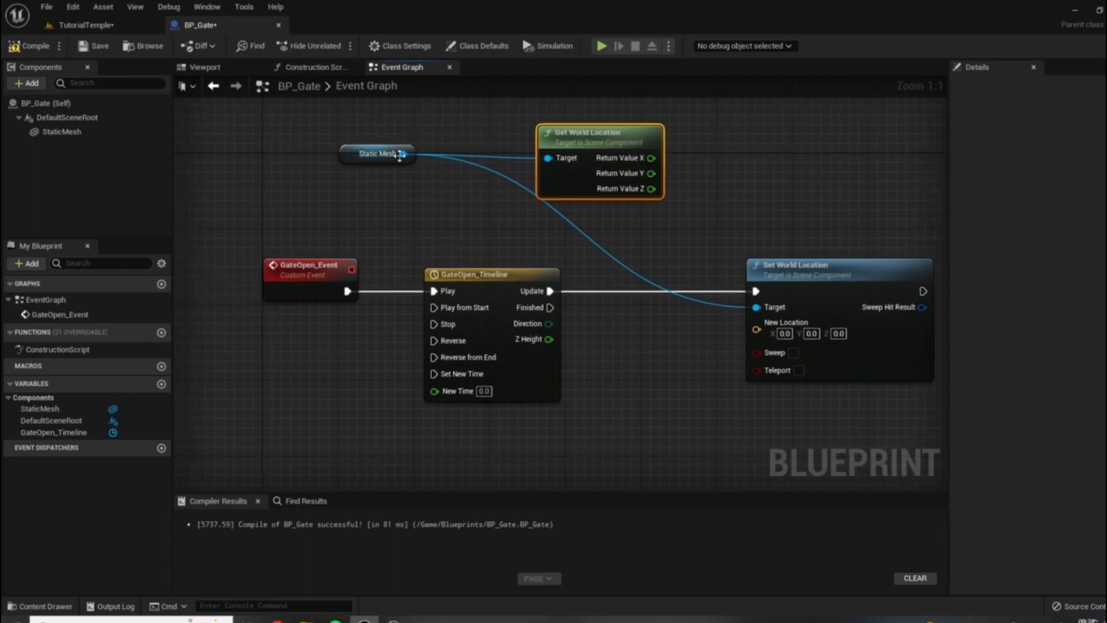
right_click_drag(786, 355, 712, 340)
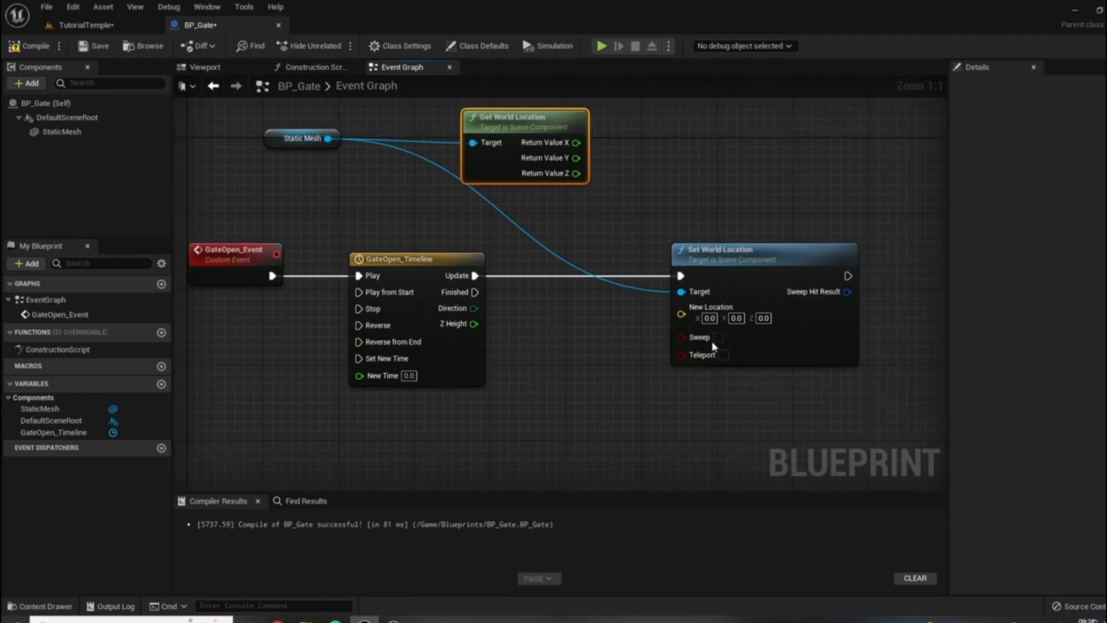
right_click(683, 314)
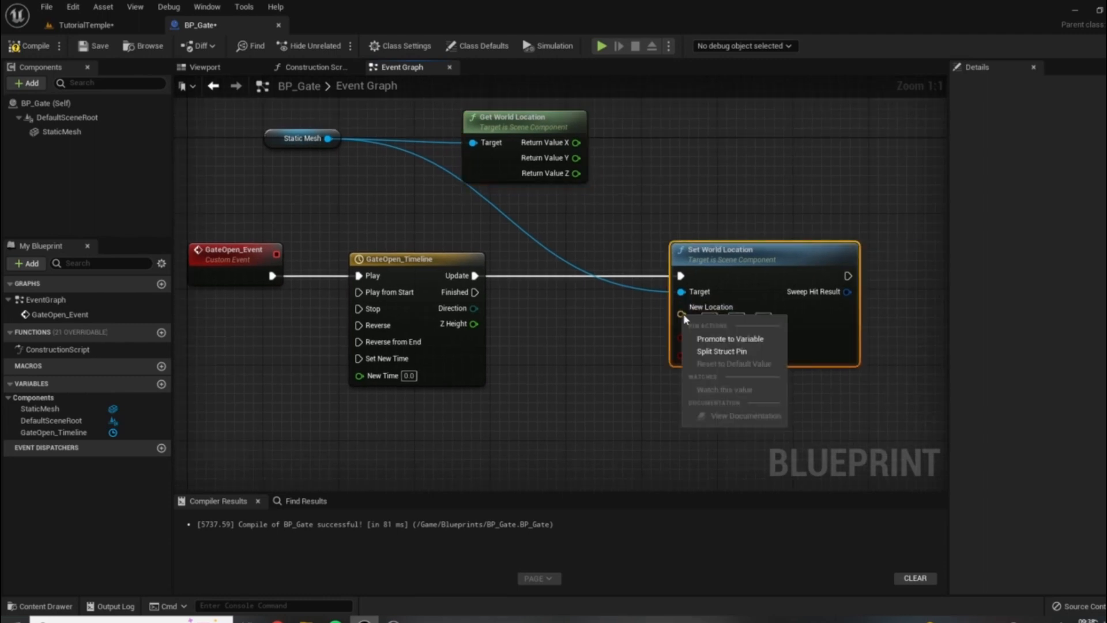
left_click(739, 357)
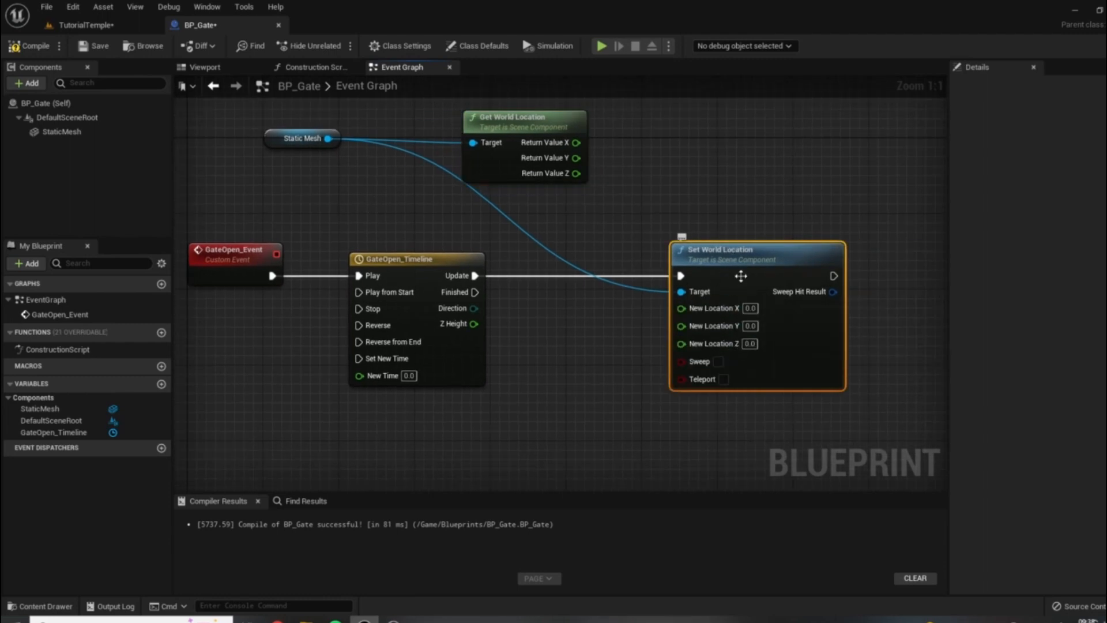
Step: Connect Return Value X and Y to New Location X and Y, and the timeline's Z Height output to New Location Z
right_click_drag(659, 134, 621, 112)
left_click_drag(538, 120, 650, 293)
left_click_drag(538, 134, 645, 310)
left_click_drag(436, 300, 642, 321)
left_click_drag(719, 227, 729, 227)
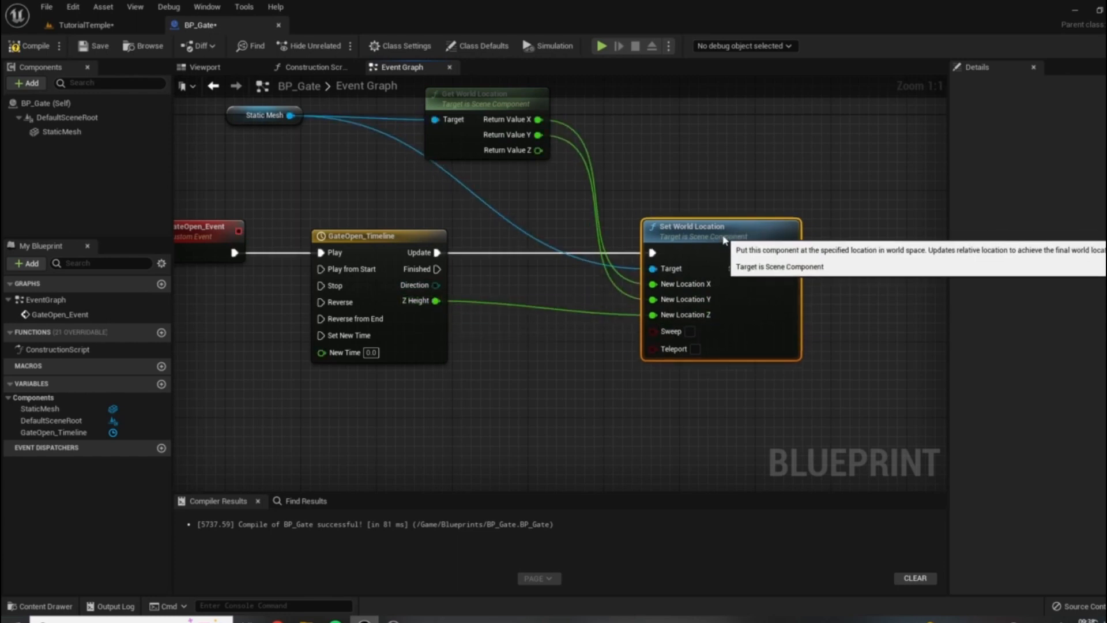
Step: Compile and save the BP_Gate blueprint
key("Home")
left_click(36, 46)
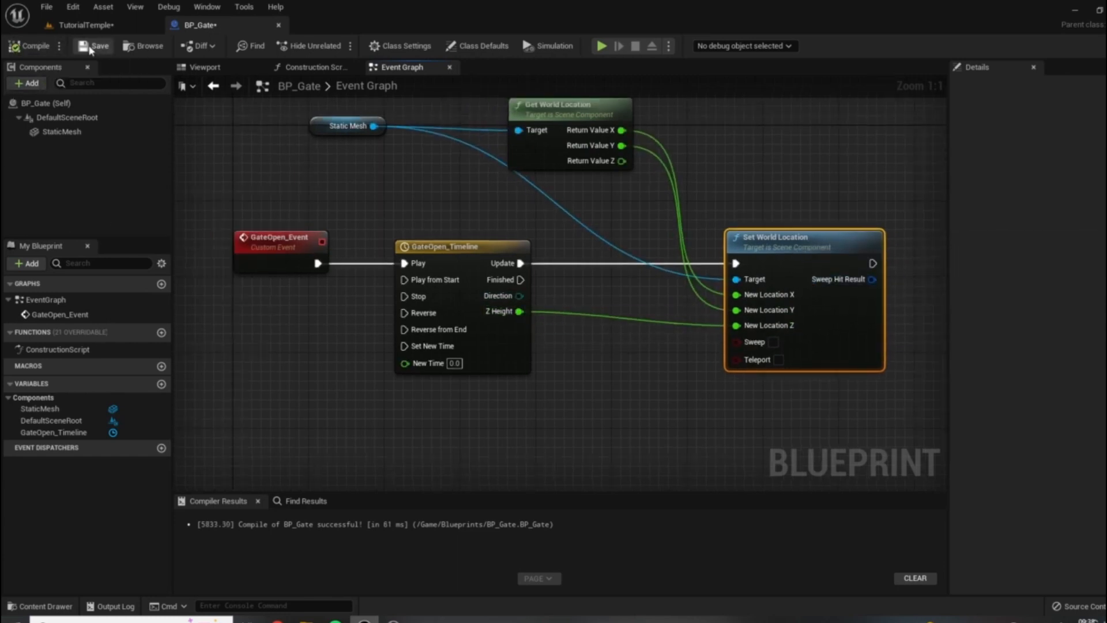
scroll(530, 347, "down", 2)
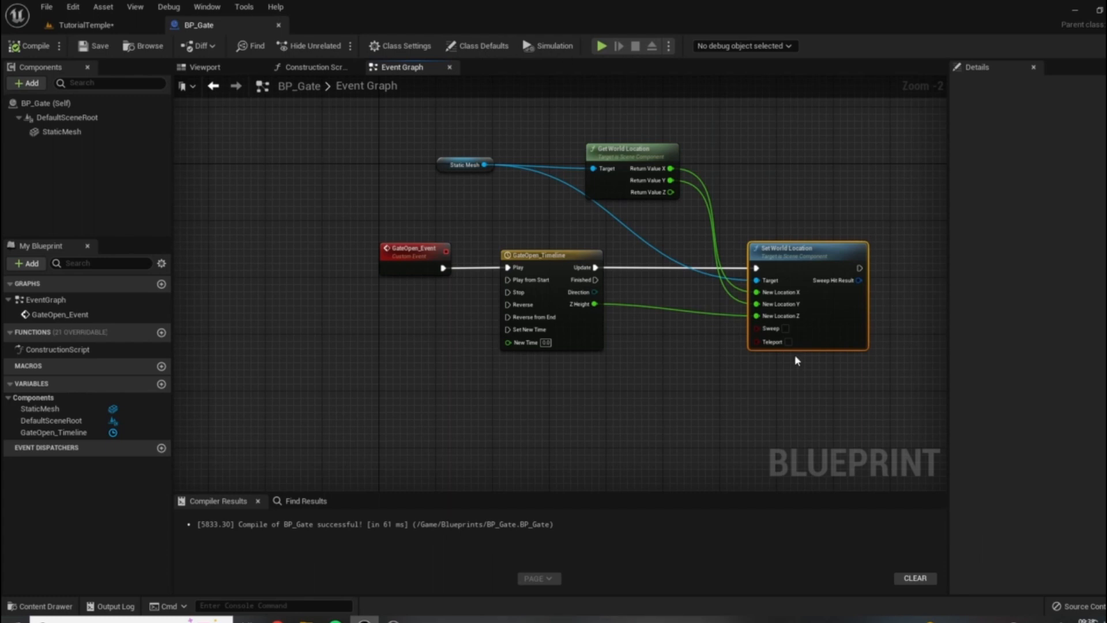
right_click_drag(742, 360, 653, 326)
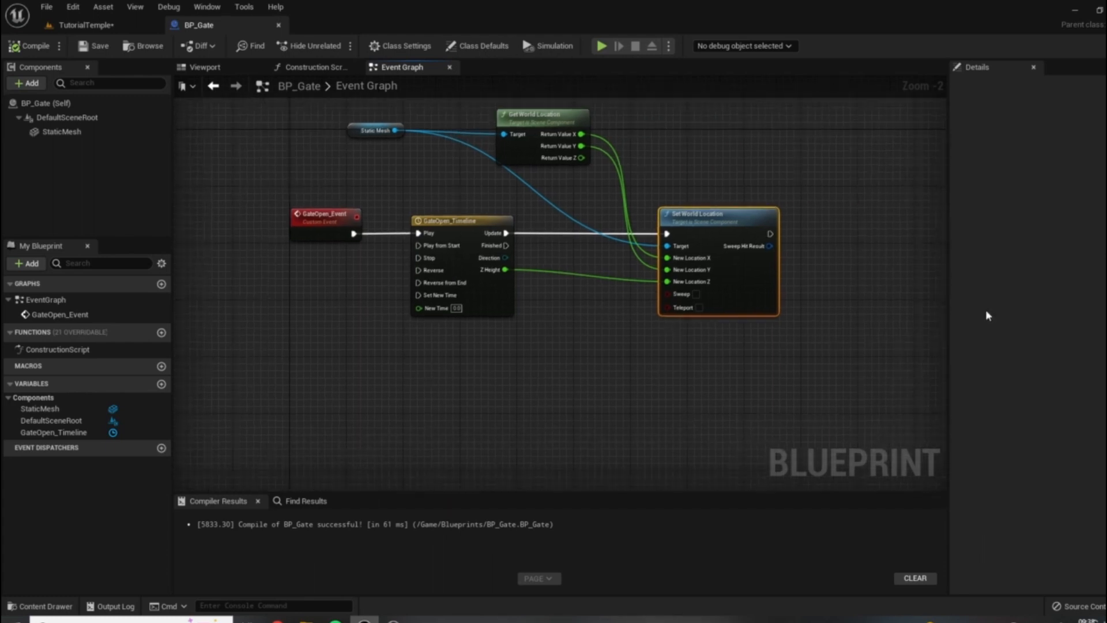
Step: Narrow the Details panel to enlarge the graph area and examine the gate-opening node chain
left_click_drag(946, 291, 1011, 285)
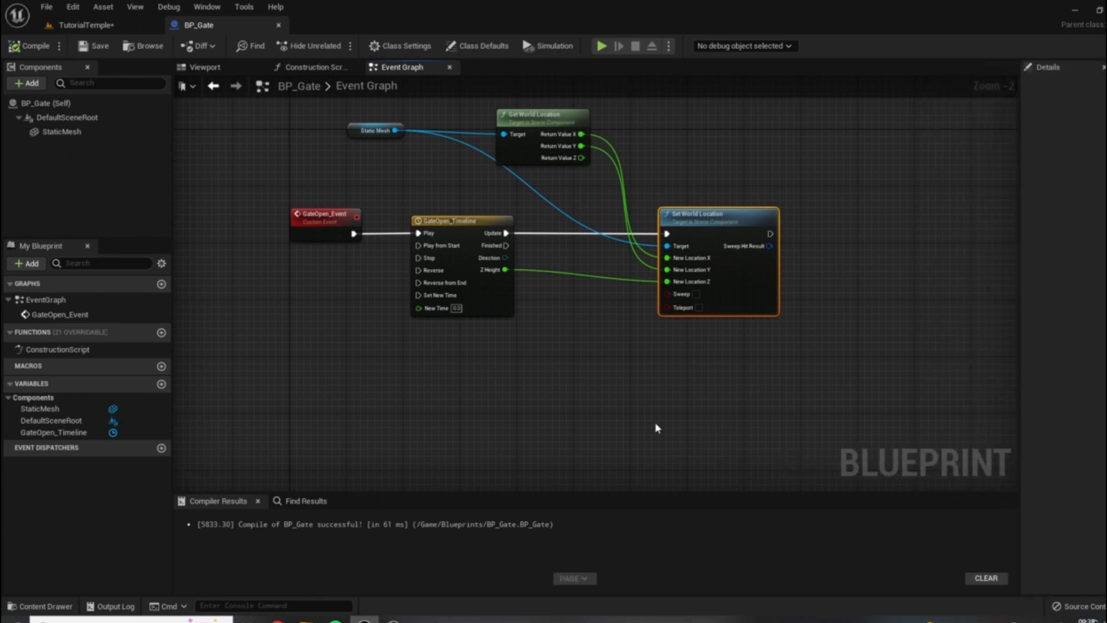
right_click_drag(507, 275, 566, 263)
right_click_drag(674, 101, 724, 127)
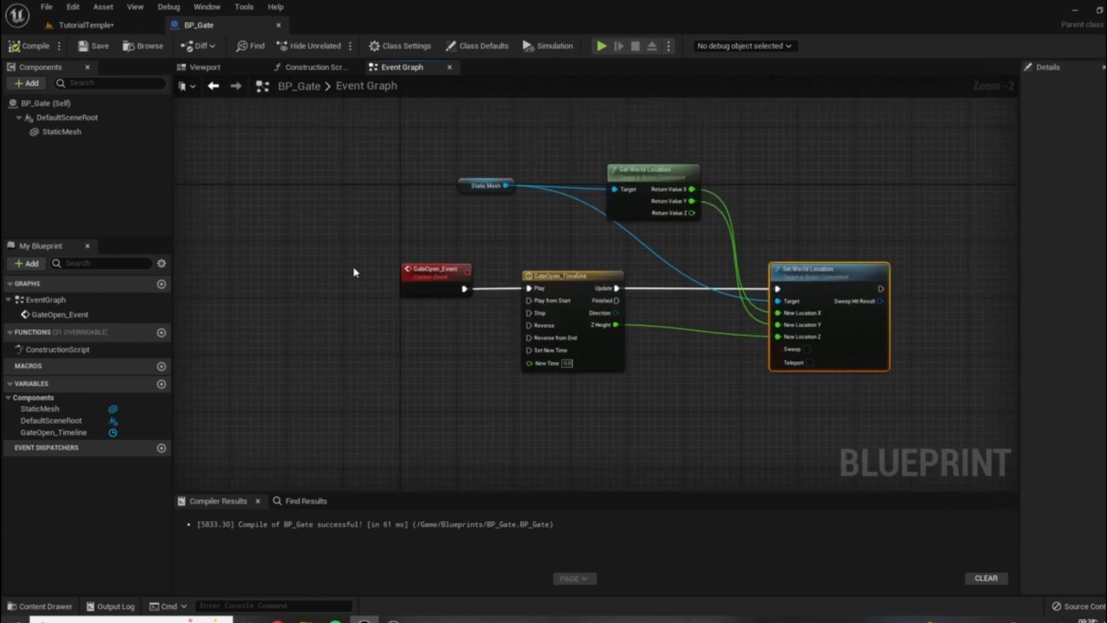
right_click_drag(686, 407, 601, 368)
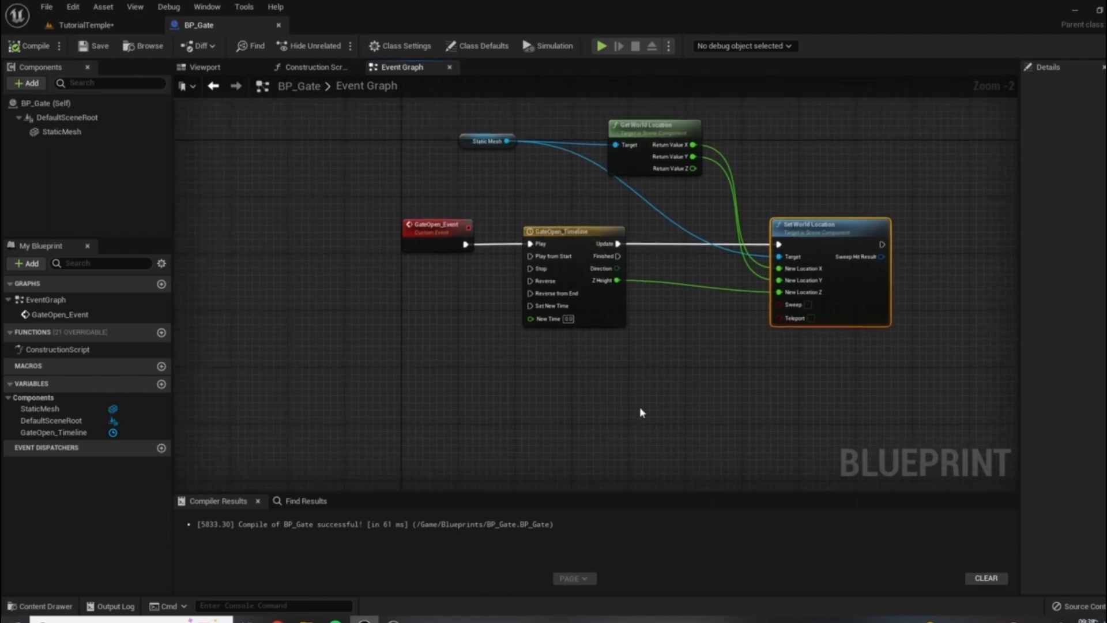
scroll(639, 407, "up", 2)
scroll(701, 403, "down", 1)
right_click_drag(706, 393, 561, 412)
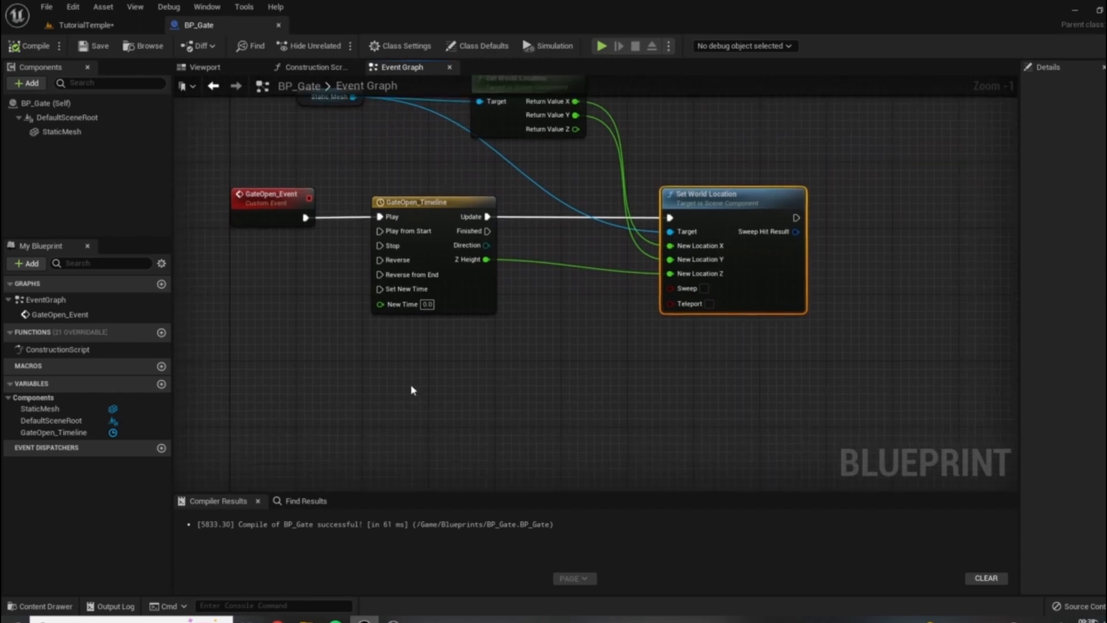
Step: Add a Z keyboard event node to the graph and place it below GateOpen_Event
right_click_drag(412, 390, 408, 391)
right_click(378, 400)
type("z key")
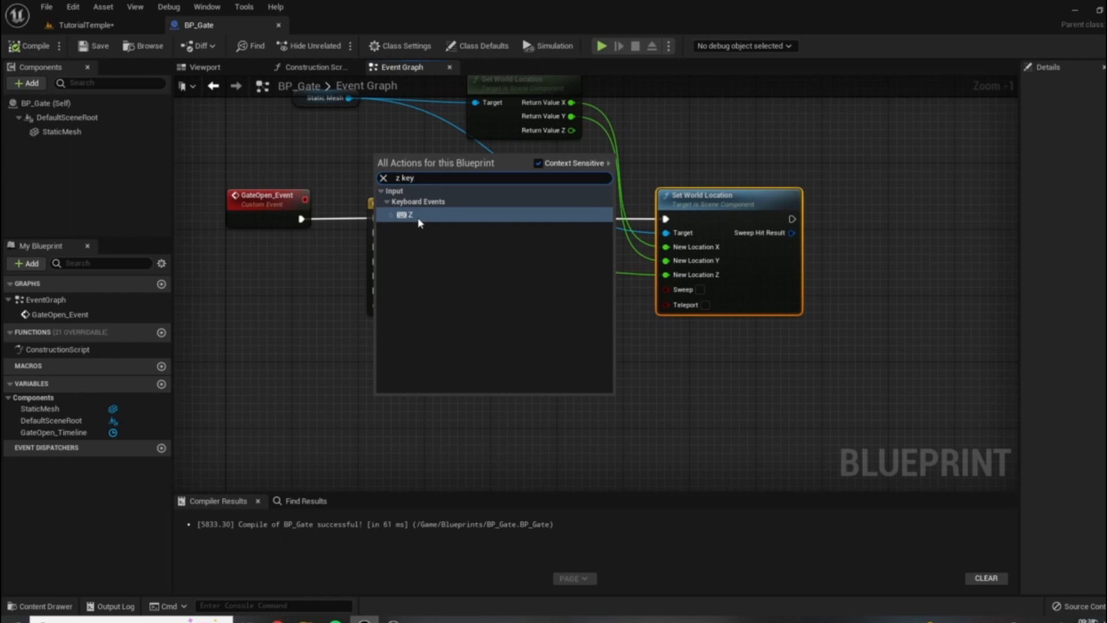
left_click(418, 216)
right_click_drag(401, 408, 509, 356)
left_click_drag(358, 328, 383, 337)
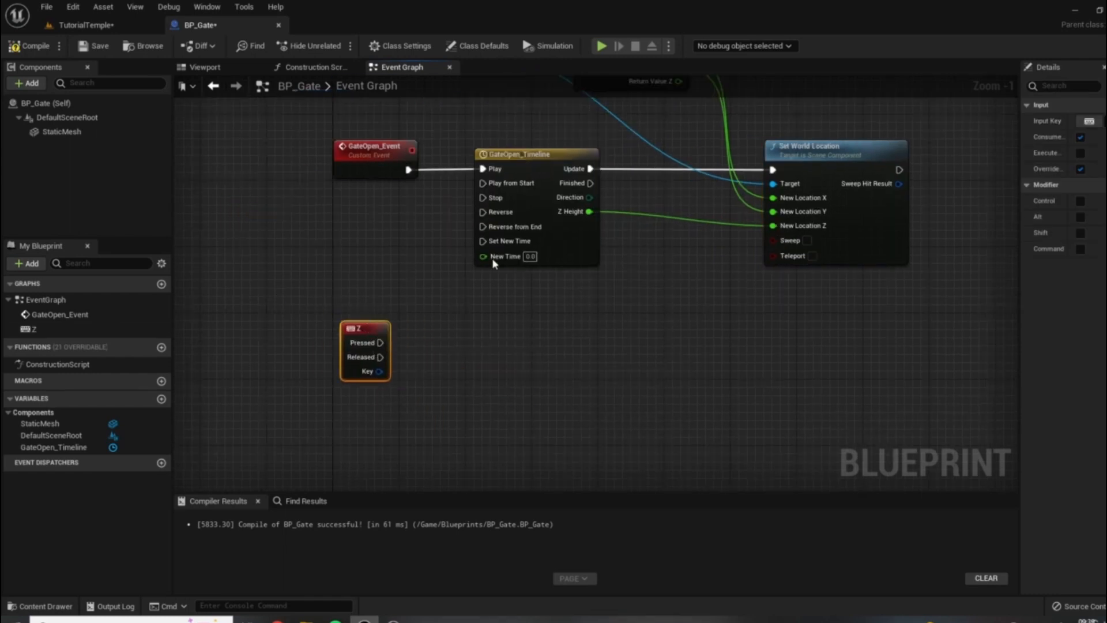
right_click_drag(399, 128, 524, 175)
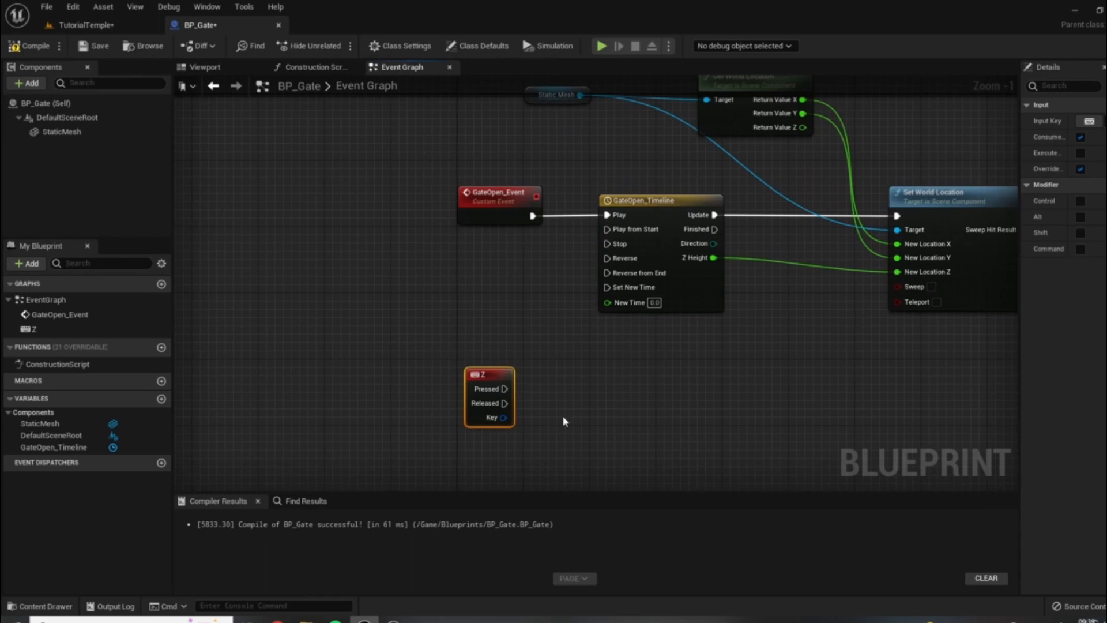
Step: Connect a Gate Open Event call to the Pressed output of the Z key node and place it beside that node
left_click(482, 208)
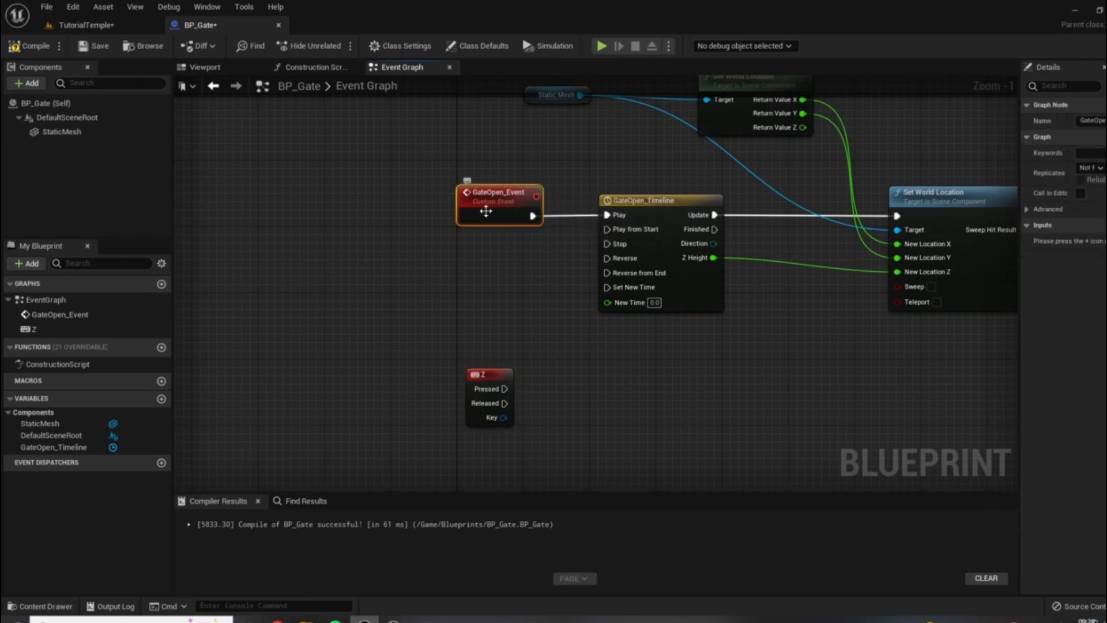
right_click_drag(586, 421, 590, 371)
scroll(589, 372, "up", 1)
left_click_drag(497, 335, 588, 334)
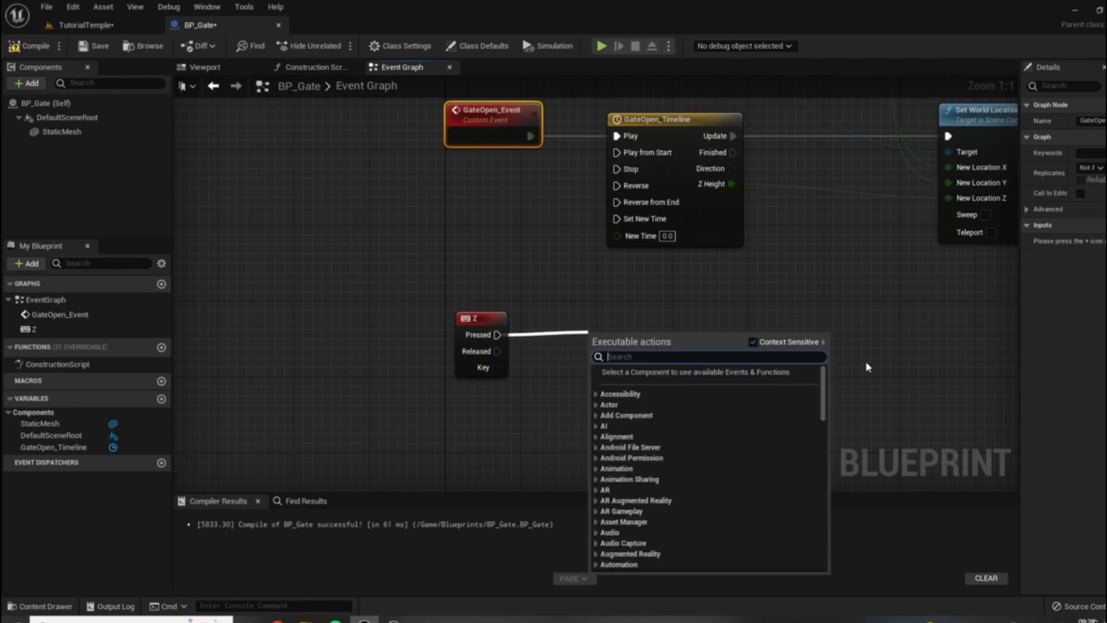
type("gate")
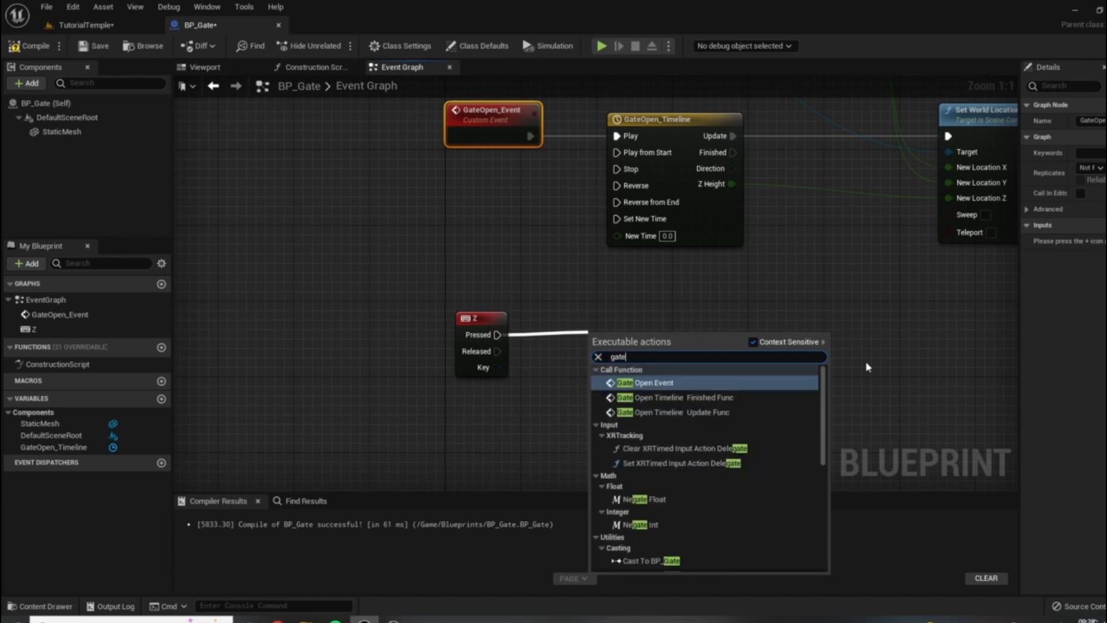
type("open")
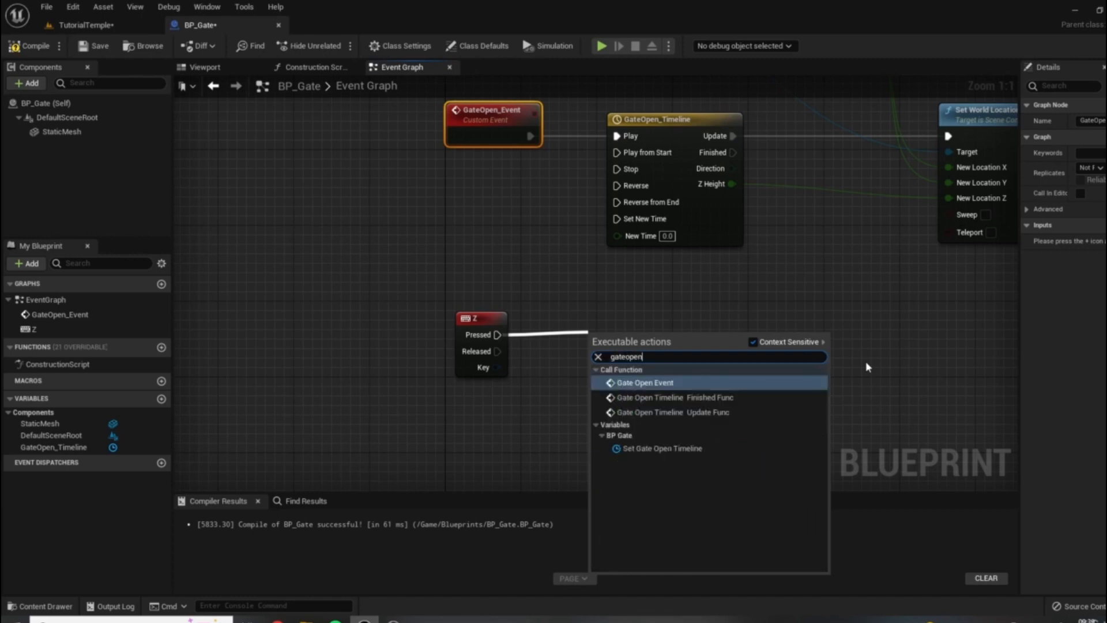
left_click(668, 384)
left_click_drag(645, 352, 616, 324)
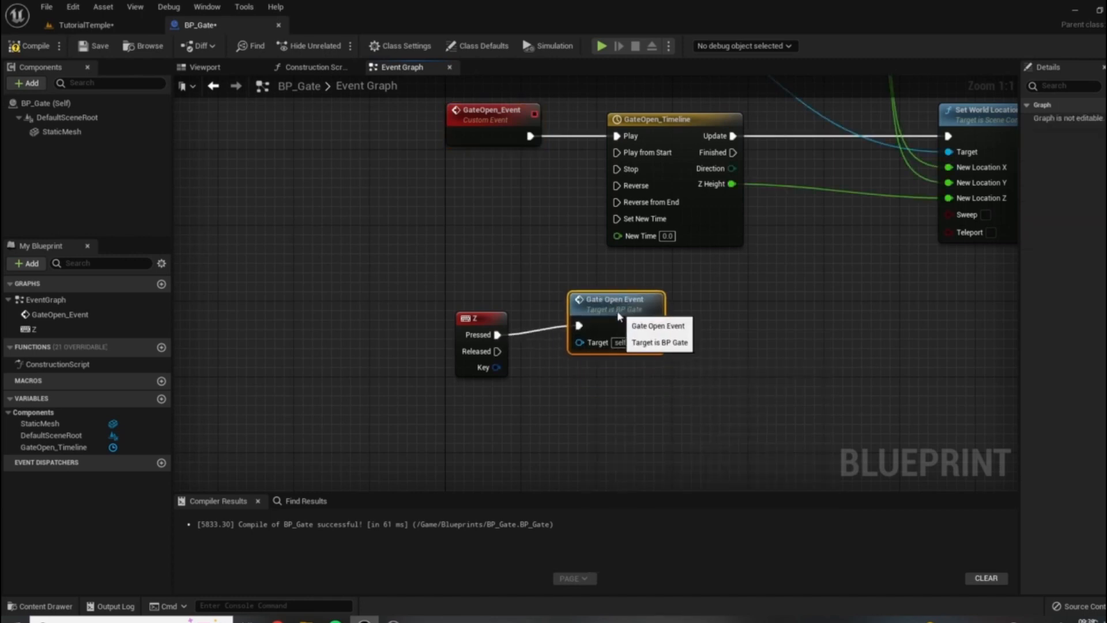
Step: Widen the Details panel again and frame the whole event graph for review
left_click_drag(1018, 327, 906, 324)
key("Home")
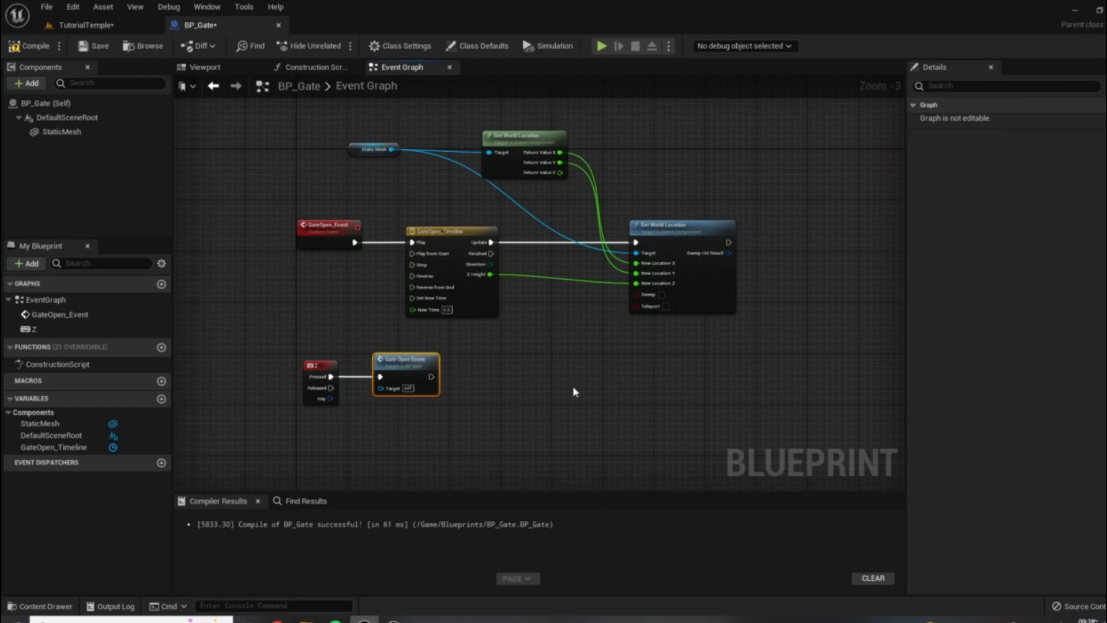
right_click_drag(615, 395, 624, 394)
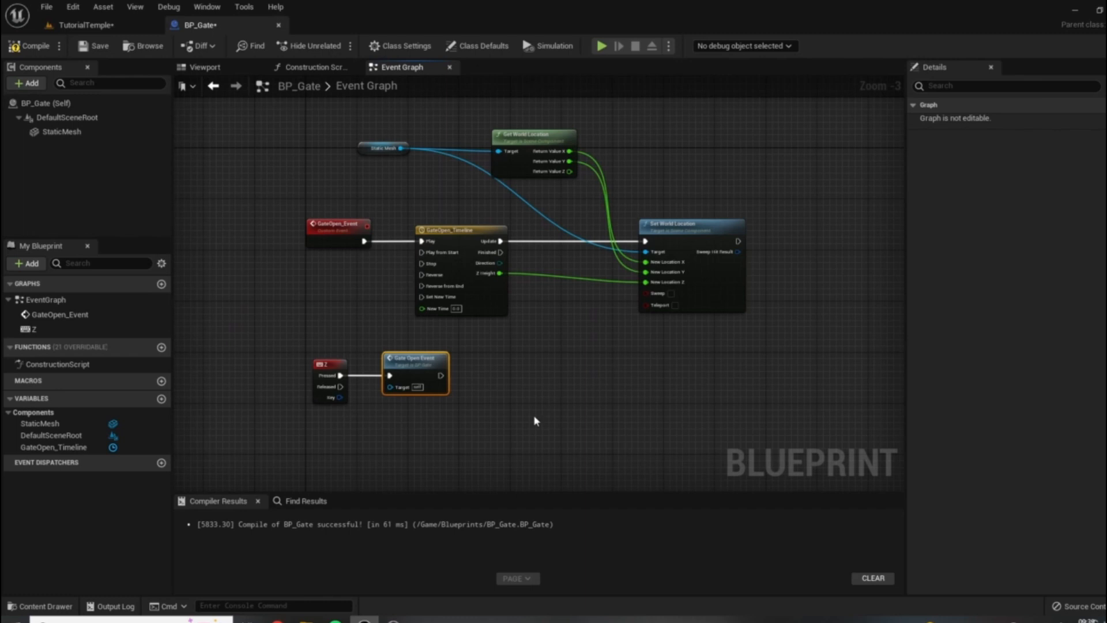
left_click(598, 409)
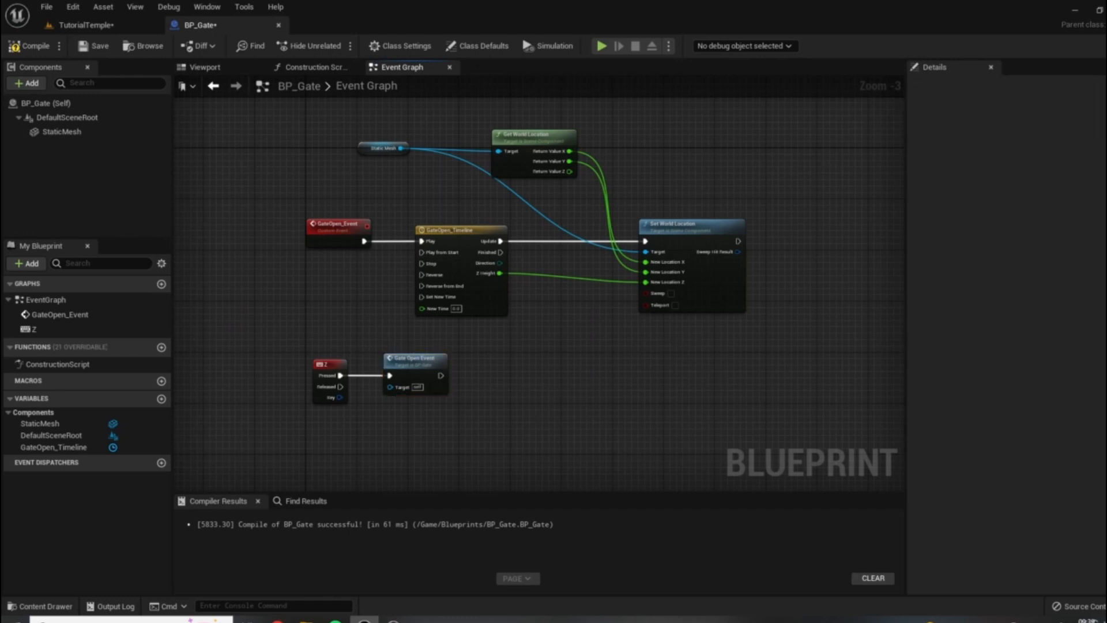
right_click_drag(673, 310, 647, 321)
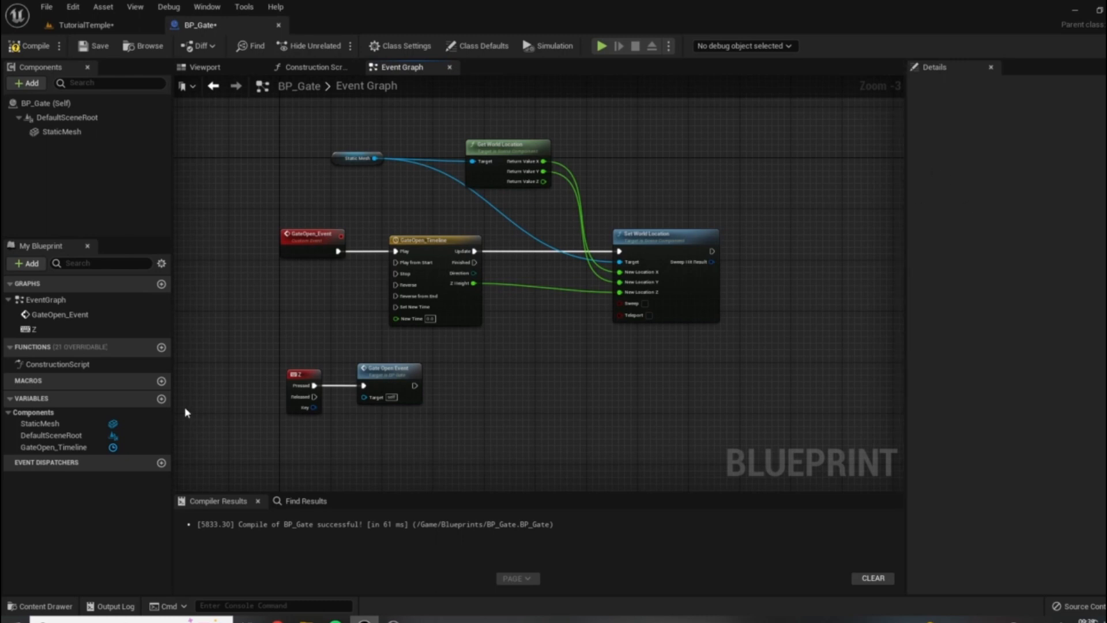
right_click_drag(299, 375, 335, 362)
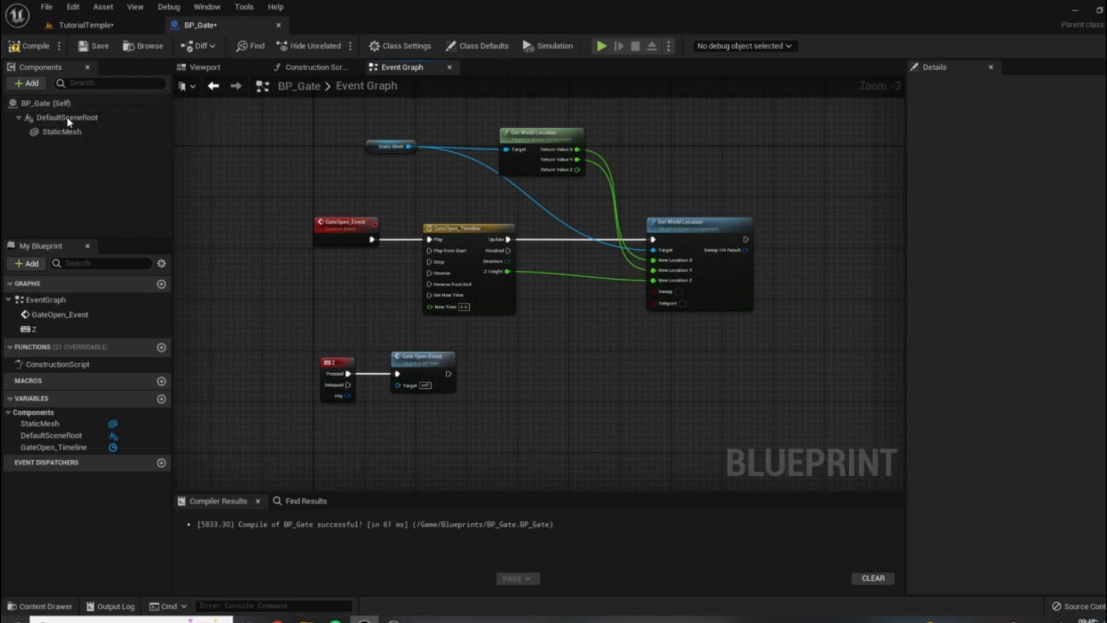
Step: Set BP_Gate's Auto Receive Input class default to Player 0 and compile and save the blueprint
left_click(26, 108)
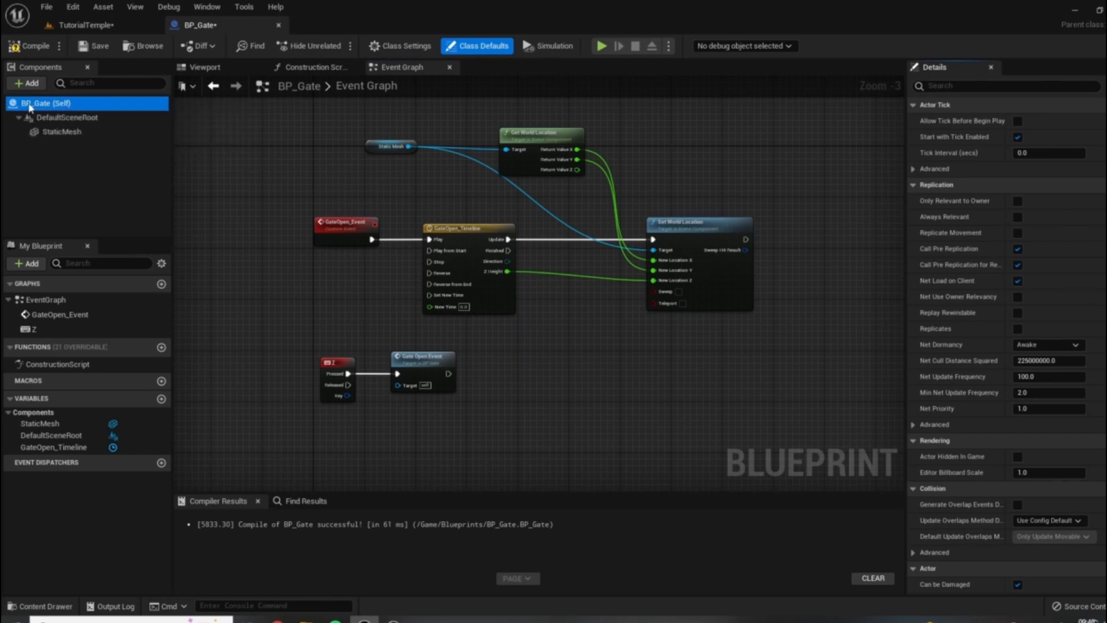
left_click(988, 86)
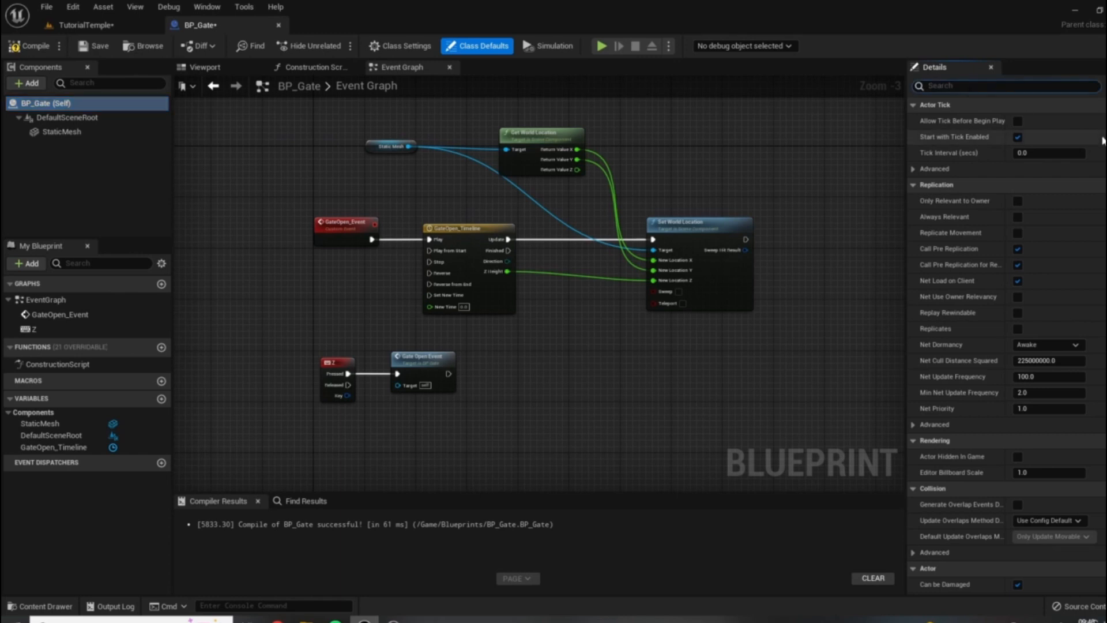
type("t")
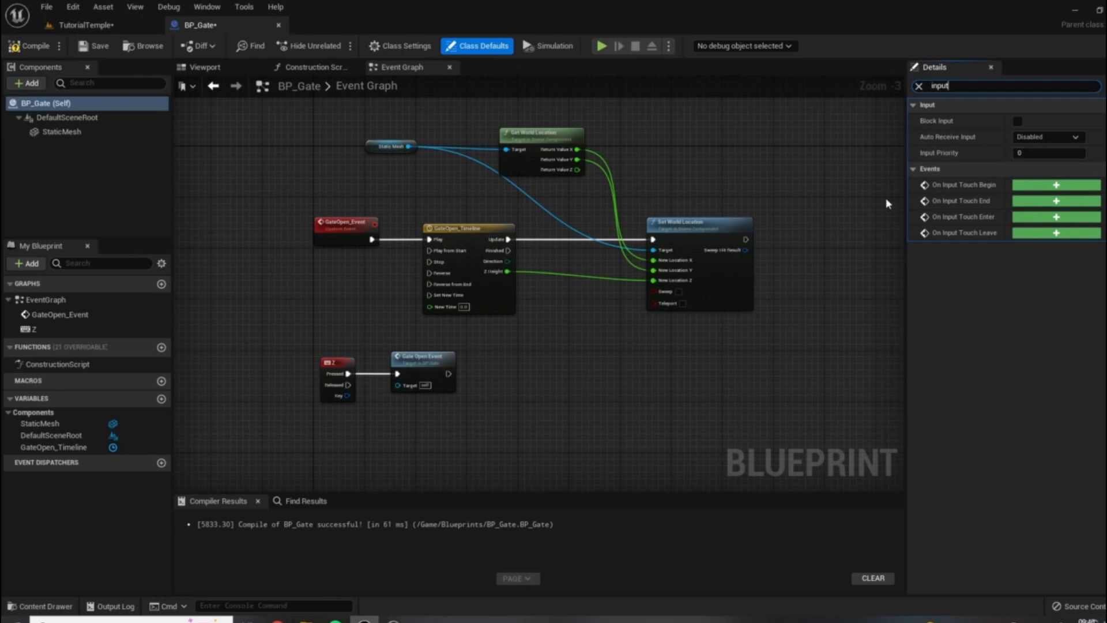
left_click(1036, 141)
left_click(1029, 160)
left_click(26, 49)
left_click(92, 45)
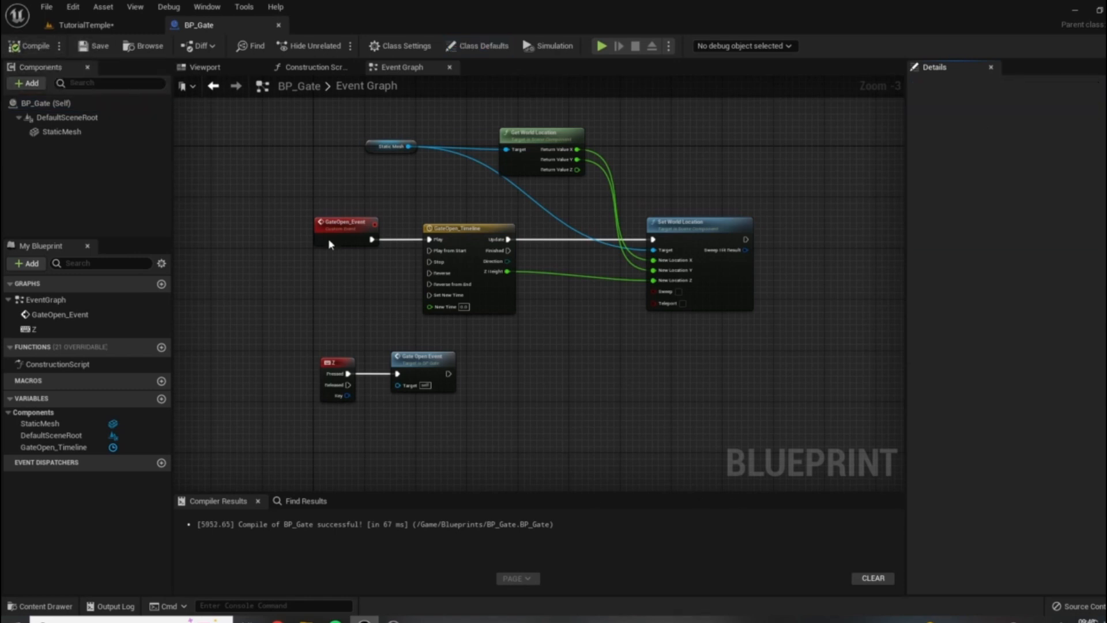
Step: Play-test the TutorialTemple level, run the character to a view of the gate, trigger its opening and stop the session
left_click(96, 28)
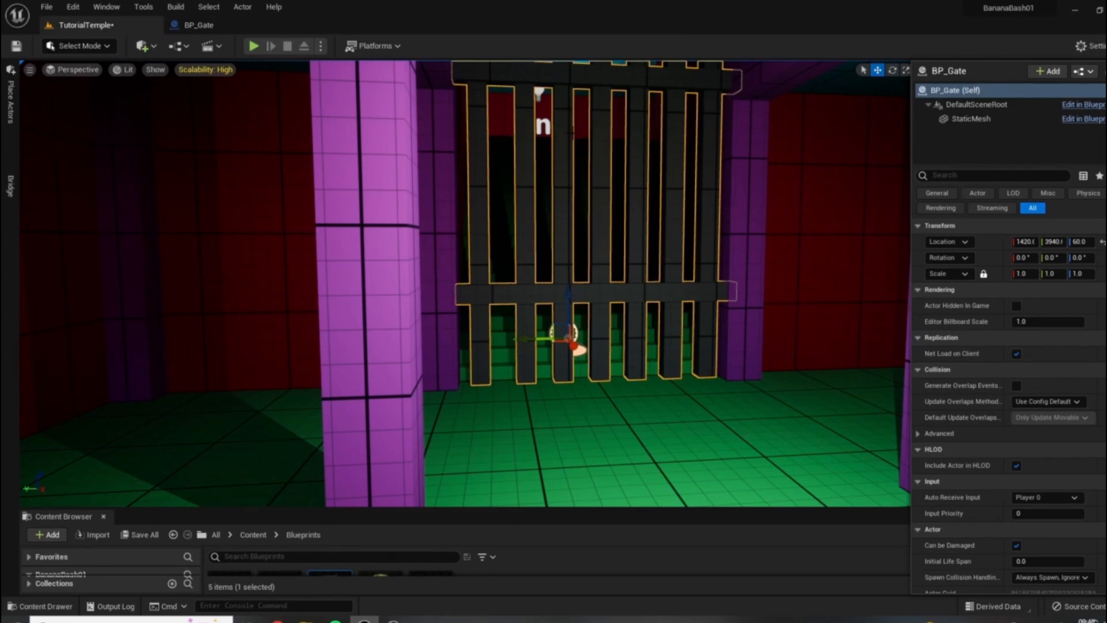
left_click(254, 46)
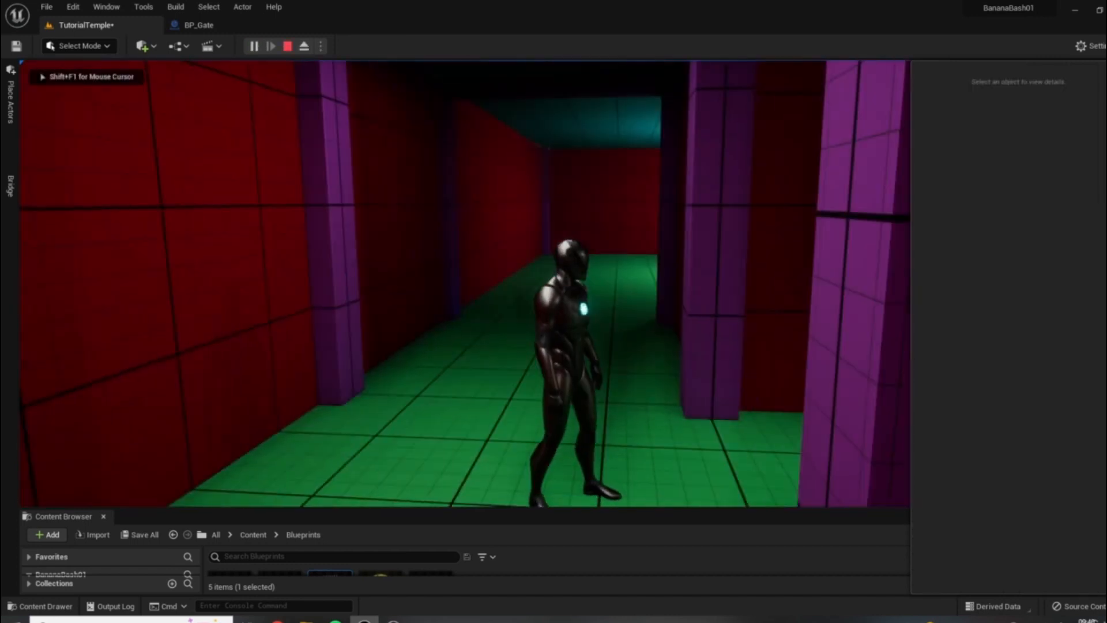
key("w")
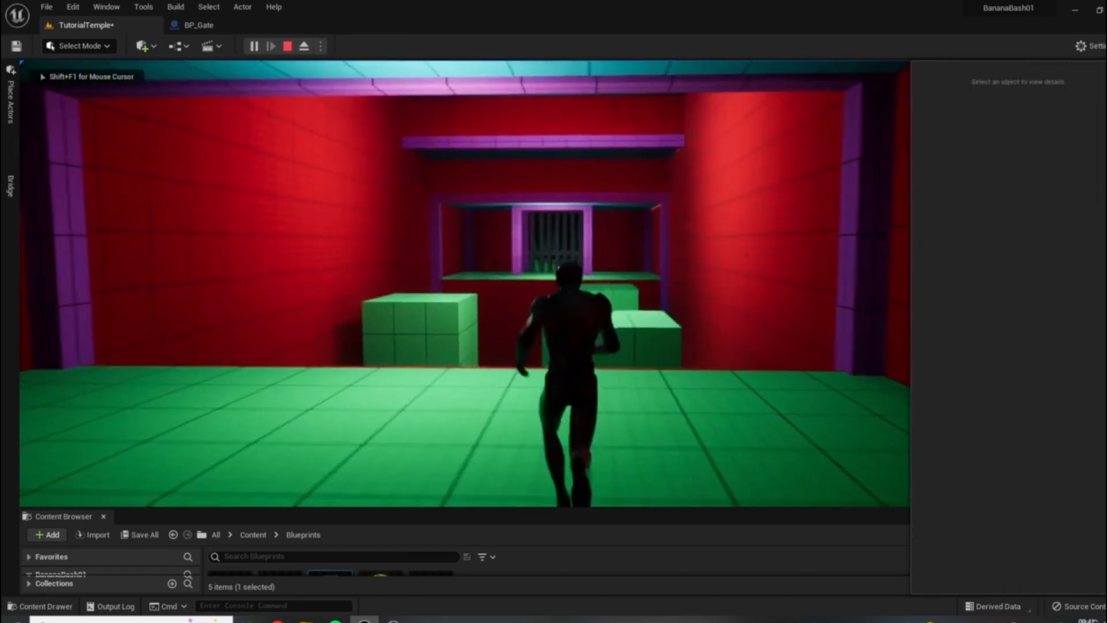
key("w")
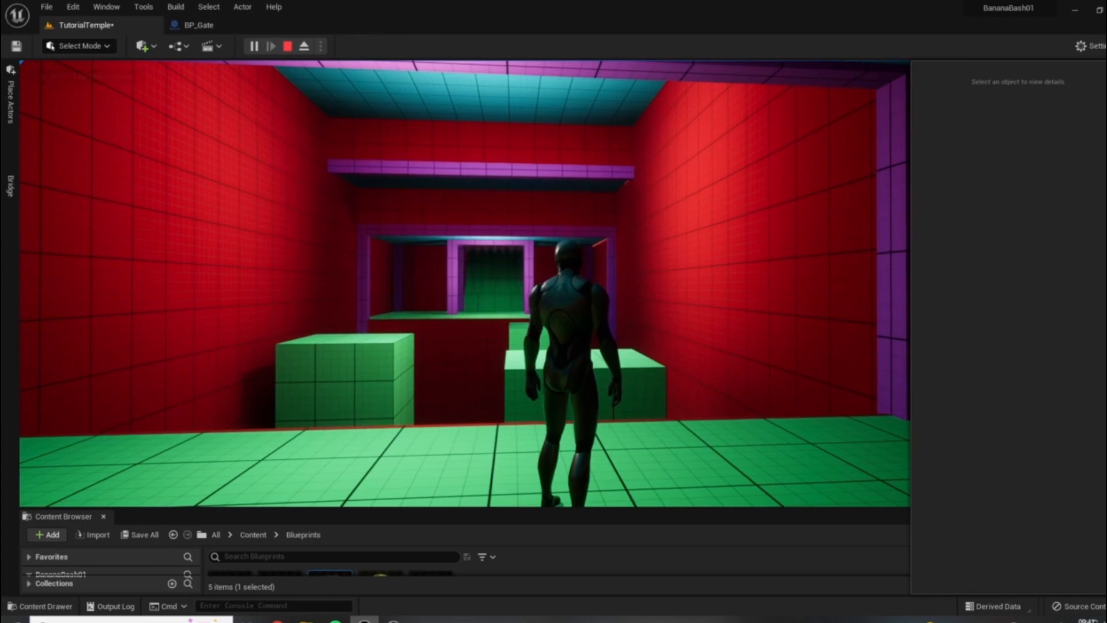
key("Escape")
Step: Move the PlayerStart to about X 4480, Y 3835 on the green platform in front of the gate room
right_click_drag(466, 283, 681, 285)
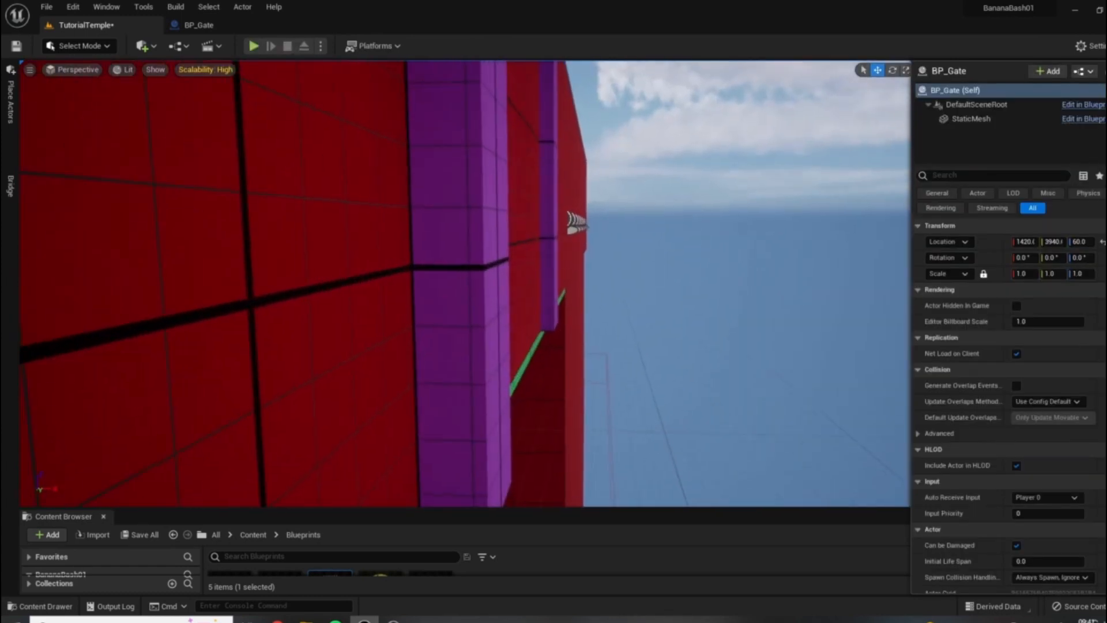
right_click(308, 257)
type("a")
right_click_drag(306, 257, 248, 259)
key("a")
left_click(694, 305)
right_click_drag(694, 306, 685, 312)
left_click_drag(711, 292, 456, 466)
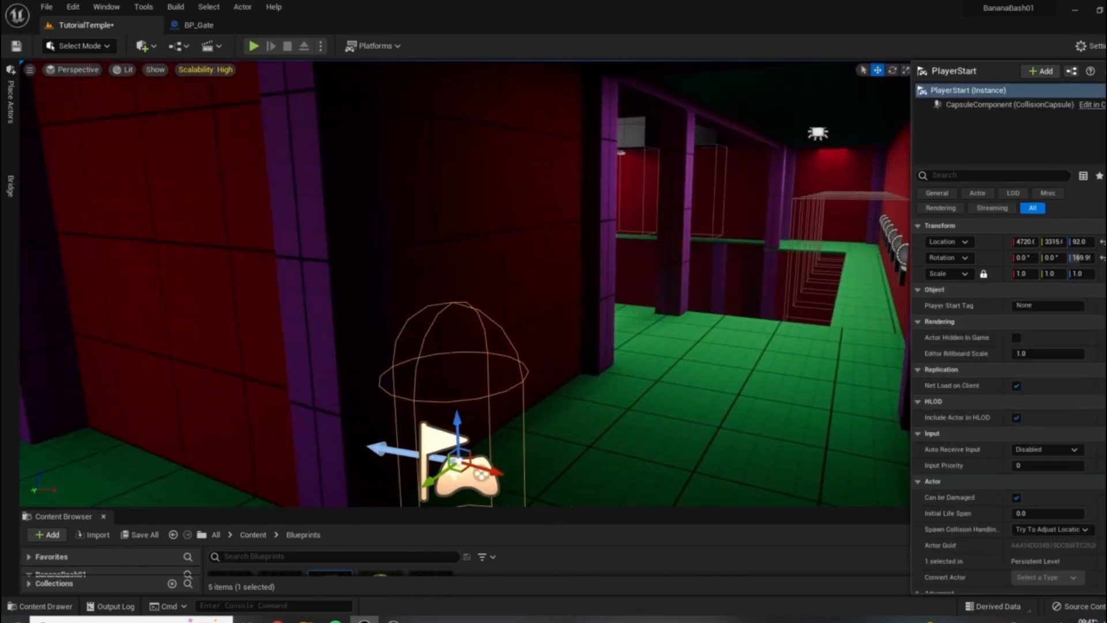
right_click_drag(456, 466, 398, 491)
left_click_drag(734, 292, 222, 452)
right_click_drag(222, 453, 138, 458)
right_click_drag(519, 254, 679, 242)
key("s")
key("w")
left_click_drag(602, 229, 199, 322)
right_click_drag(199, 322, 130, 288)
key("s")
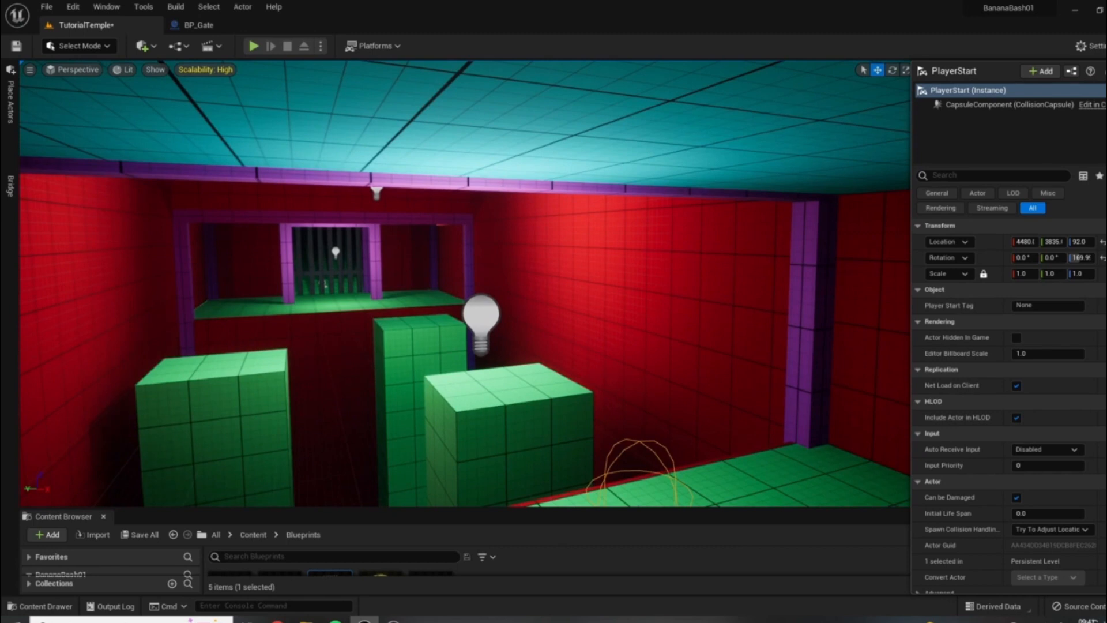
Step: Play the level from the new start position, trigger the gate opening and stop the session
left_click(253, 45)
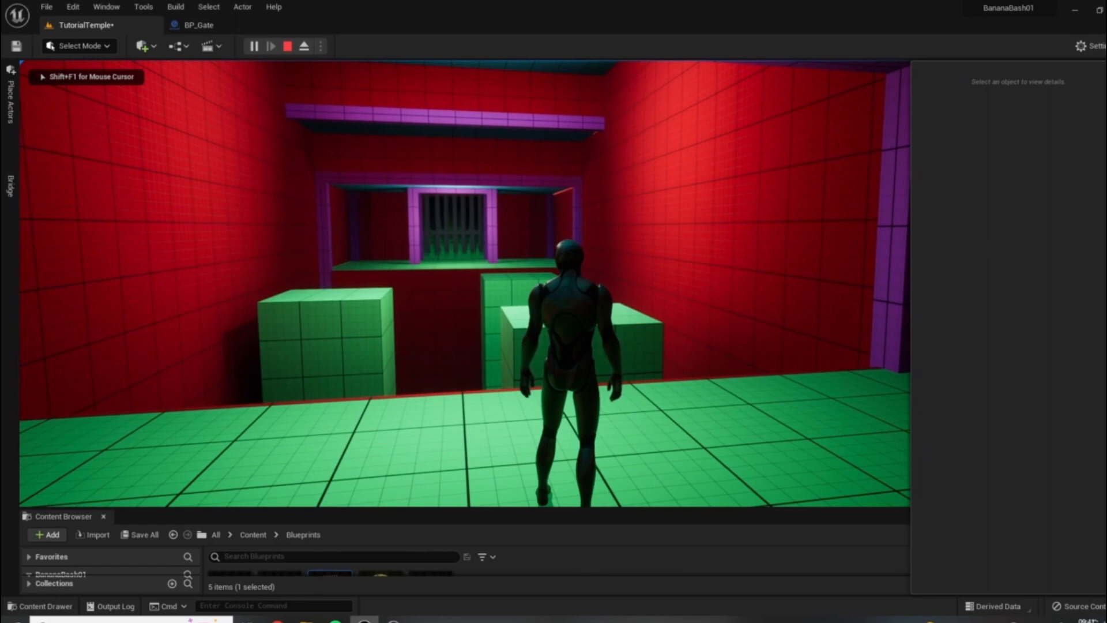
key("w")
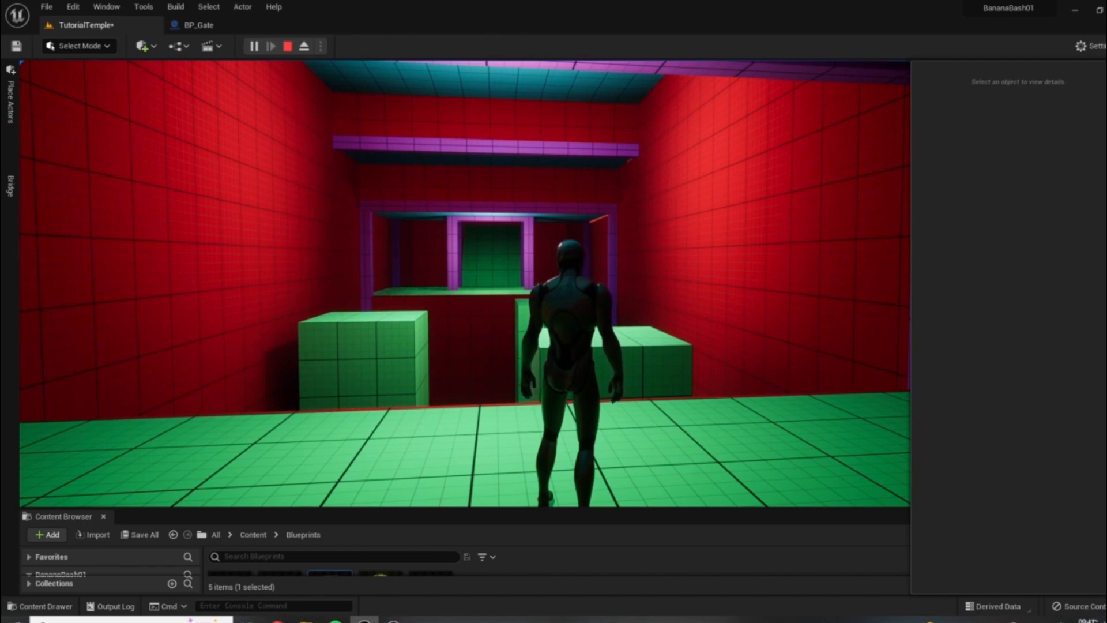
key("Escape")
Step: In the BP_Gate event graph, move GateOpen_Event's connection from the timeline's Play input to Play from Start
left_click(197, 25)
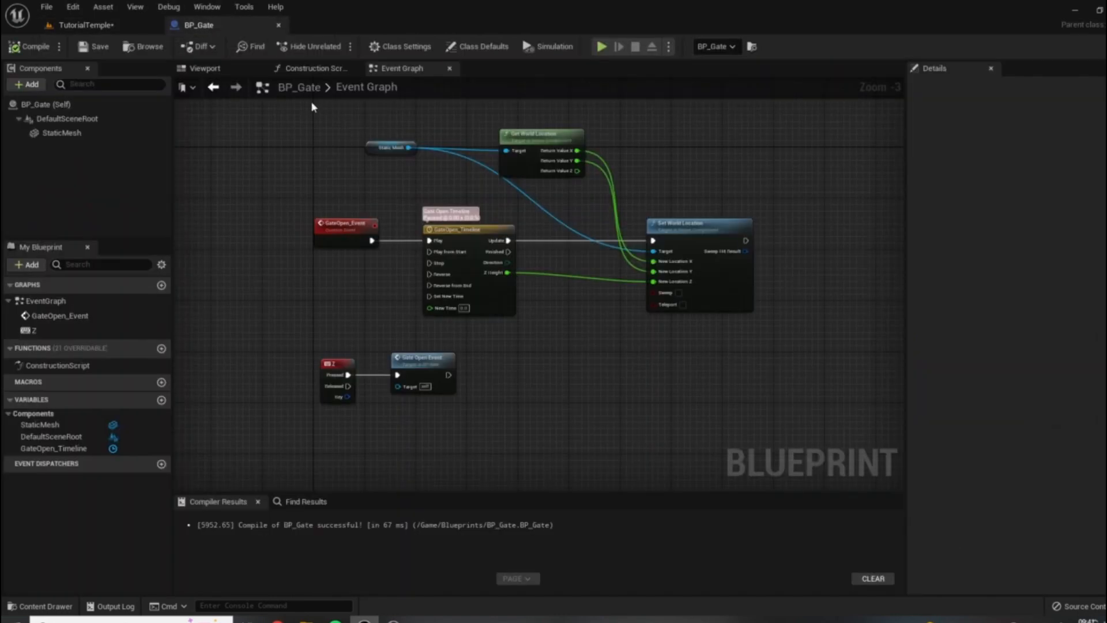
scroll(444, 441, "up", 3)
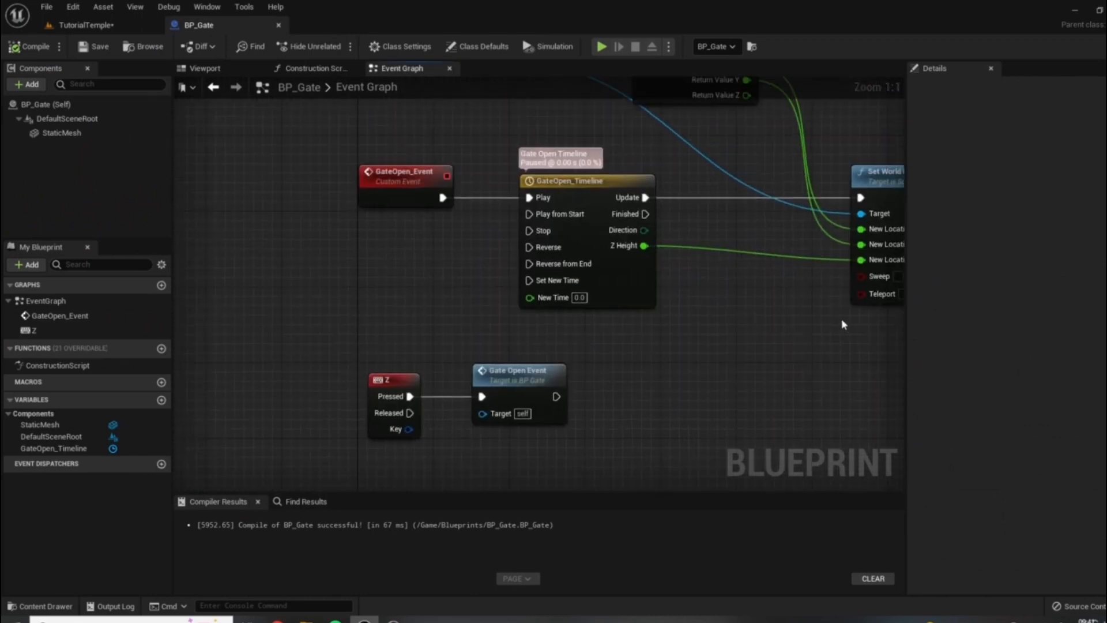
right_click_drag(816, 368, 704, 437)
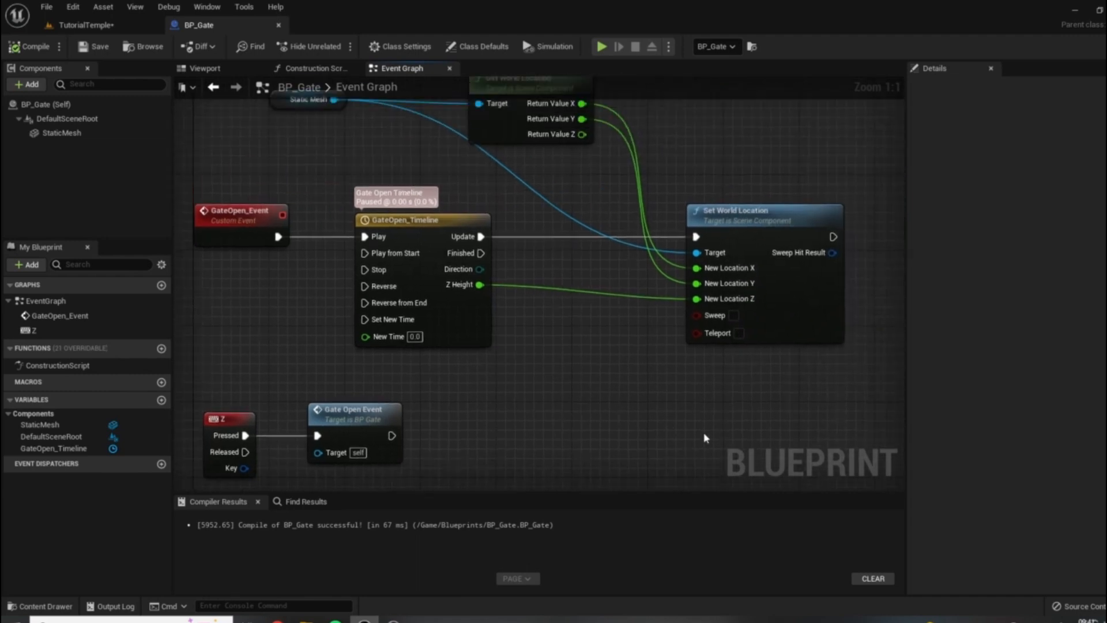
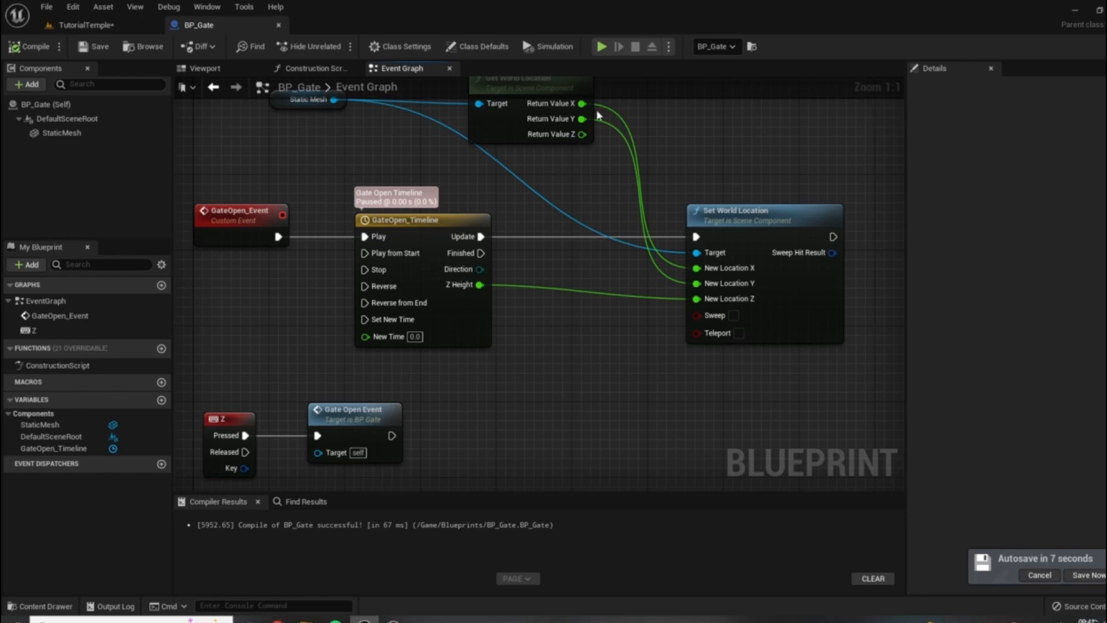
right_click_drag(327, 133, 393, 152)
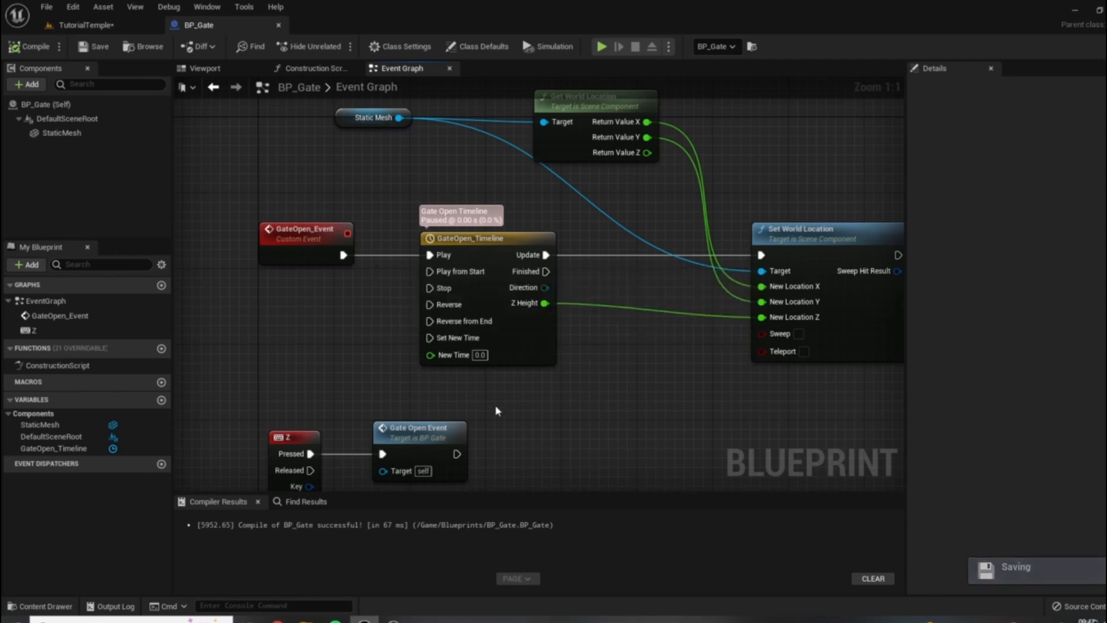
right_click_drag(455, 211, 578, 208)
right_click_drag(573, 300, 554, 235)
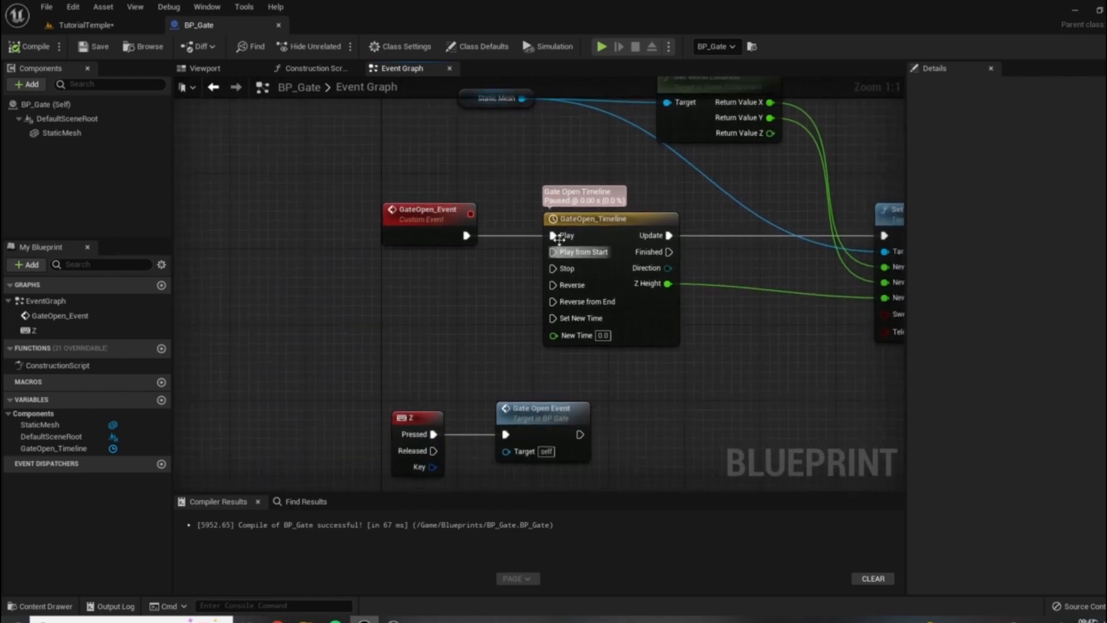
left_click_drag(553, 235, 554, 252, "ctrl")
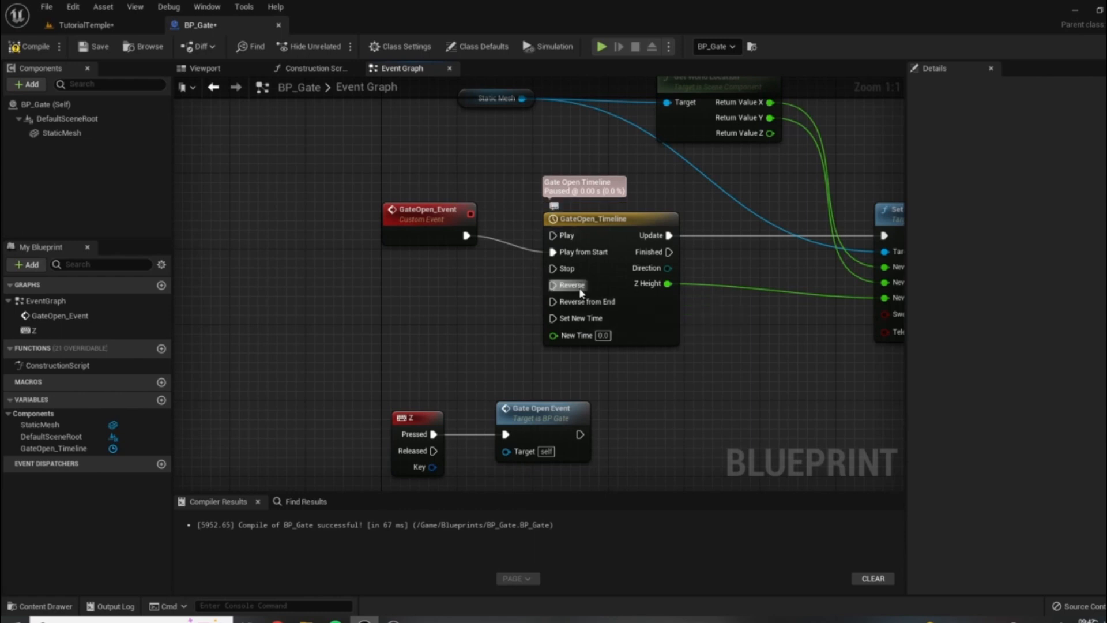
Step: Move the Z key event and its Gate Open Event call together to the left of GateOpen_Event
right_click_drag(367, 346, 374, 269)
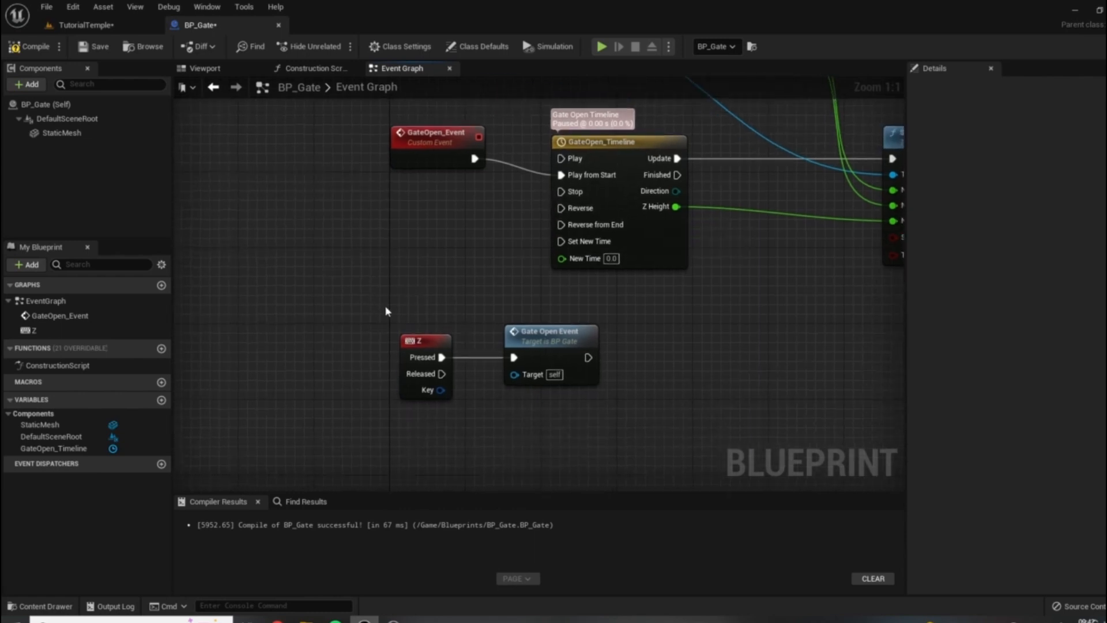
left_click_drag(386, 310, 527, 374)
left_click_drag(536, 334, 317, 220)
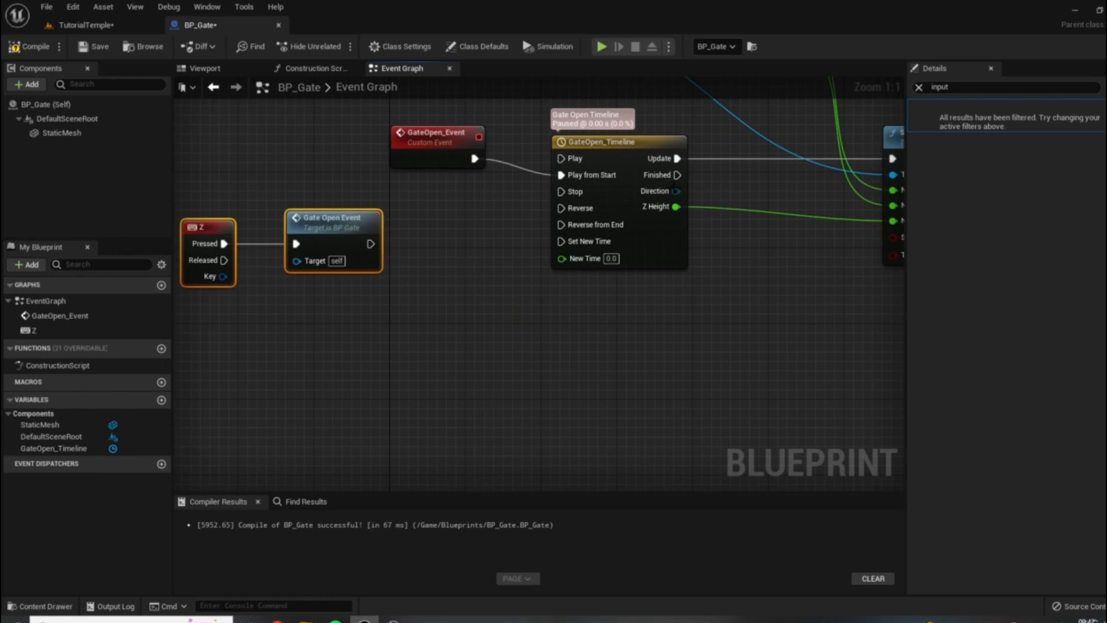
Step: Open GateOpen_Timeline, examine its zHeight curve and close the timeline editor
double_click(609, 143)
mouse_move(653, 192)
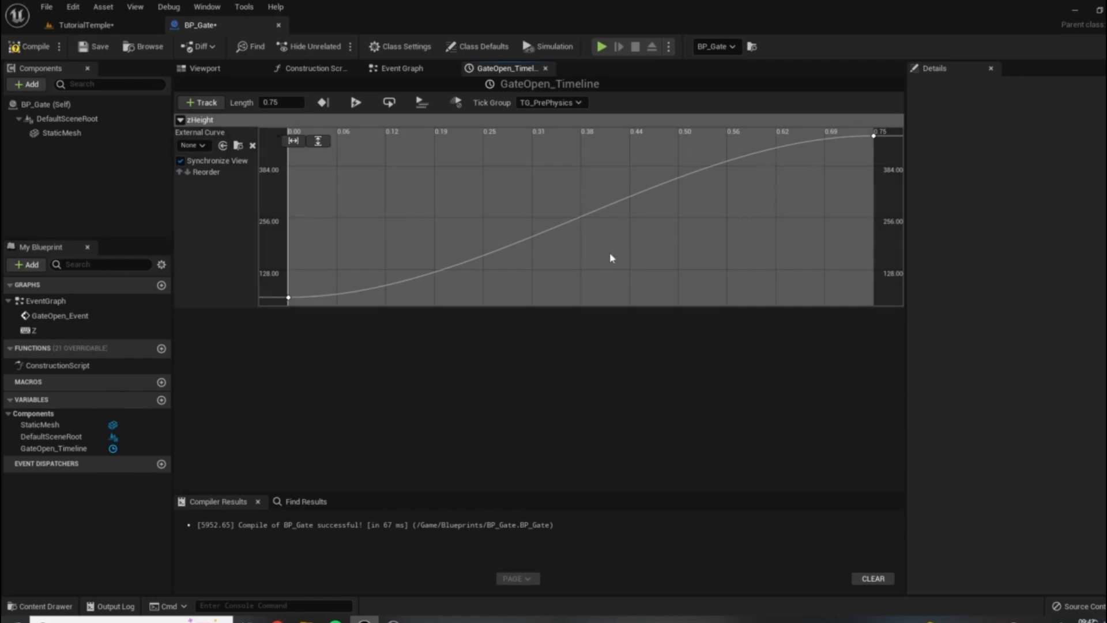
left_click(546, 68)
Step: Add a custom event named GateClose_Event to the graph below the GateOpen_Timeline node
right_click_drag(490, 293, 665, 308)
left_click_drag(345, 233, 677, 359)
right_click_drag(763, 105, 629, 130)
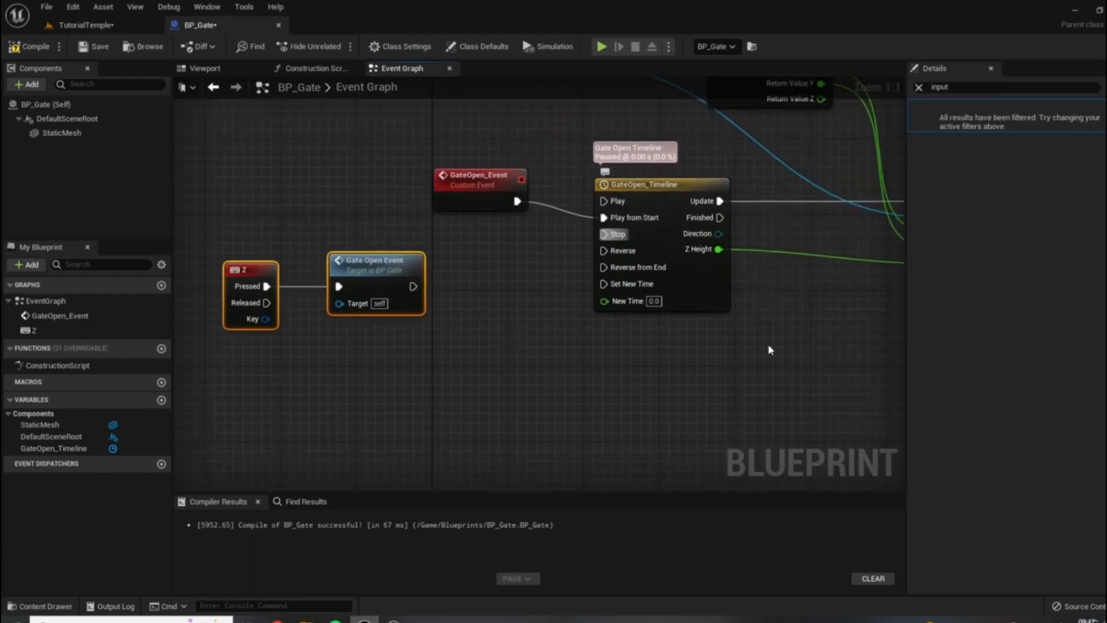
right_click_drag(605, 348, 516, 323)
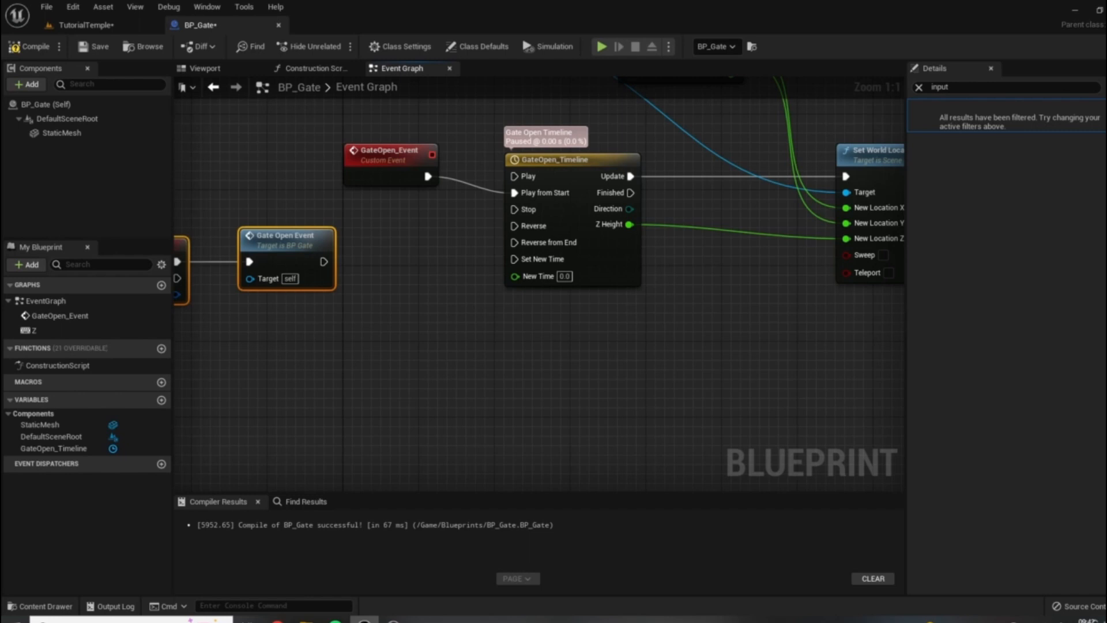
scroll(818, 345, "down", 3)
right_click_drag(533, 275, 608, 323)
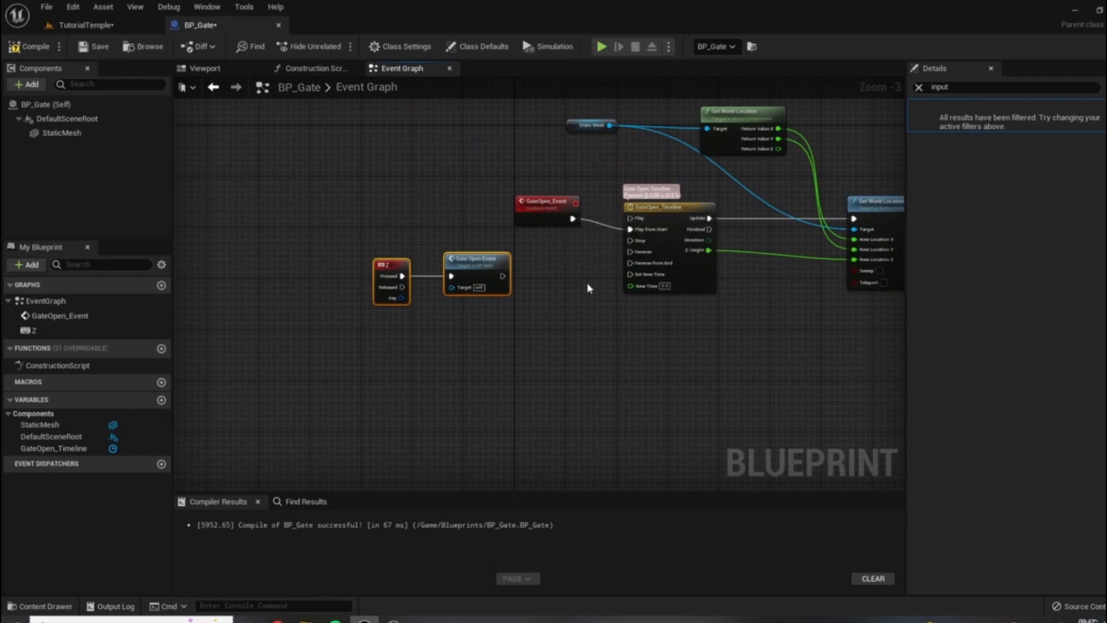
right_click(571, 319)
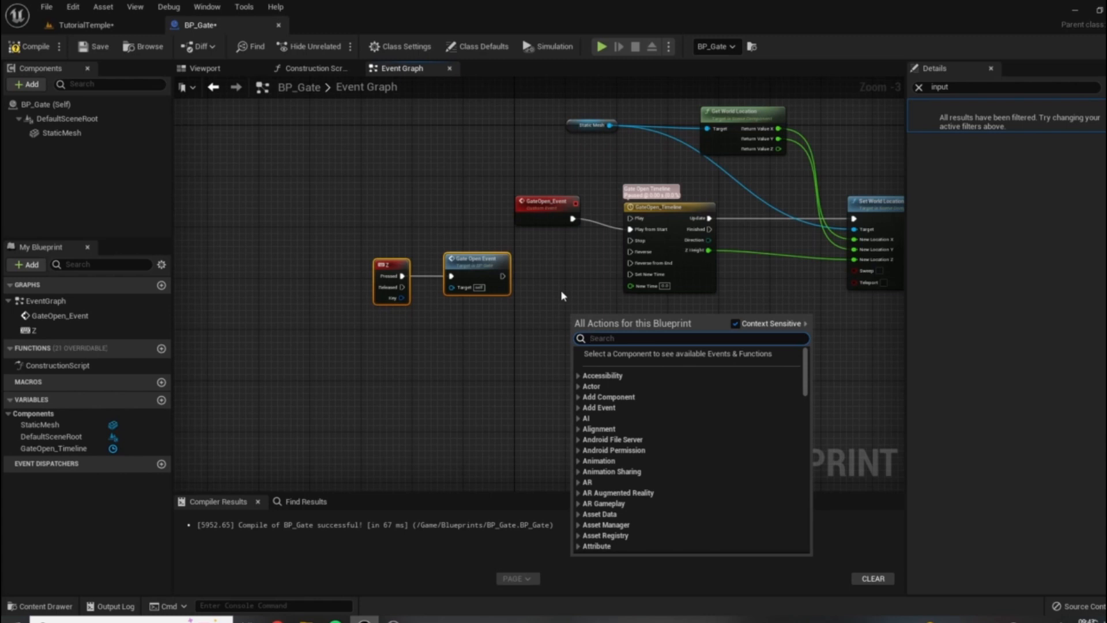
type("custom")
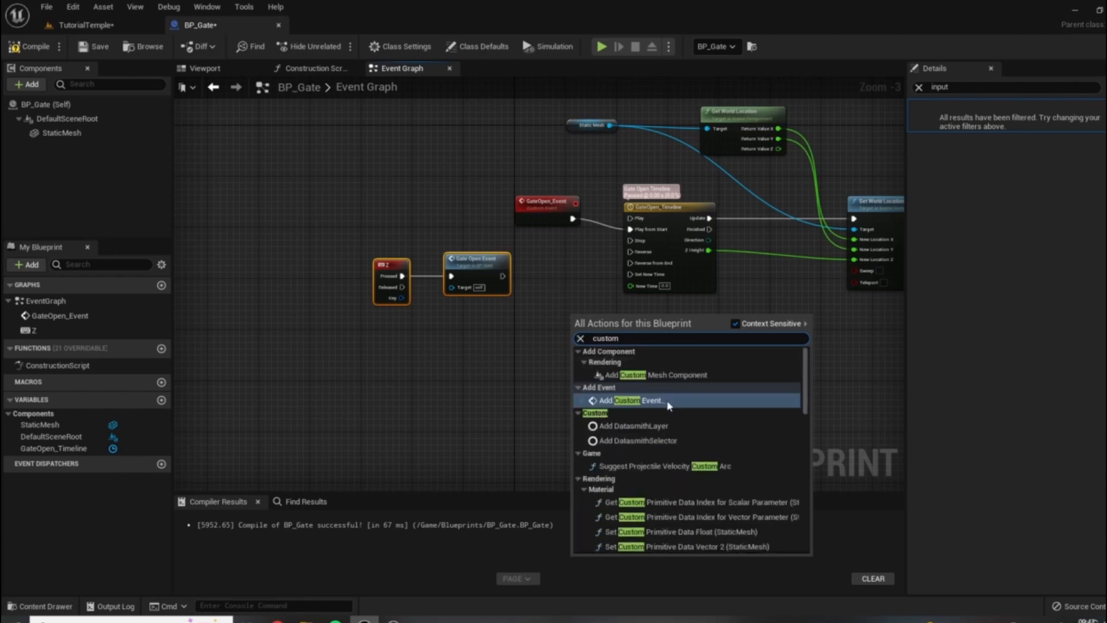
key("Return")
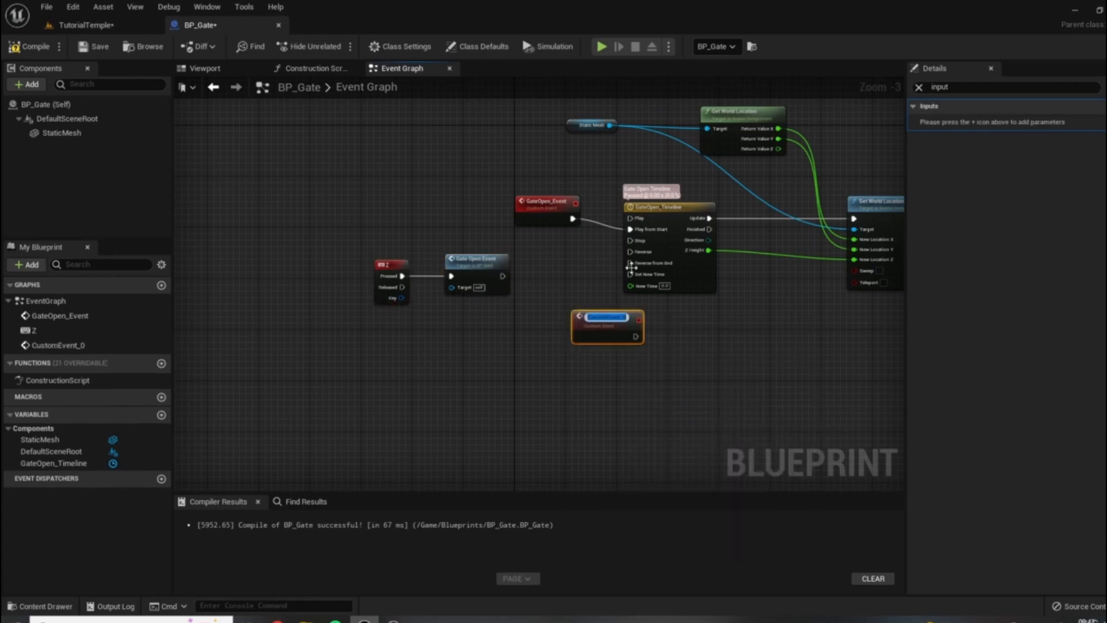
type("Ga")
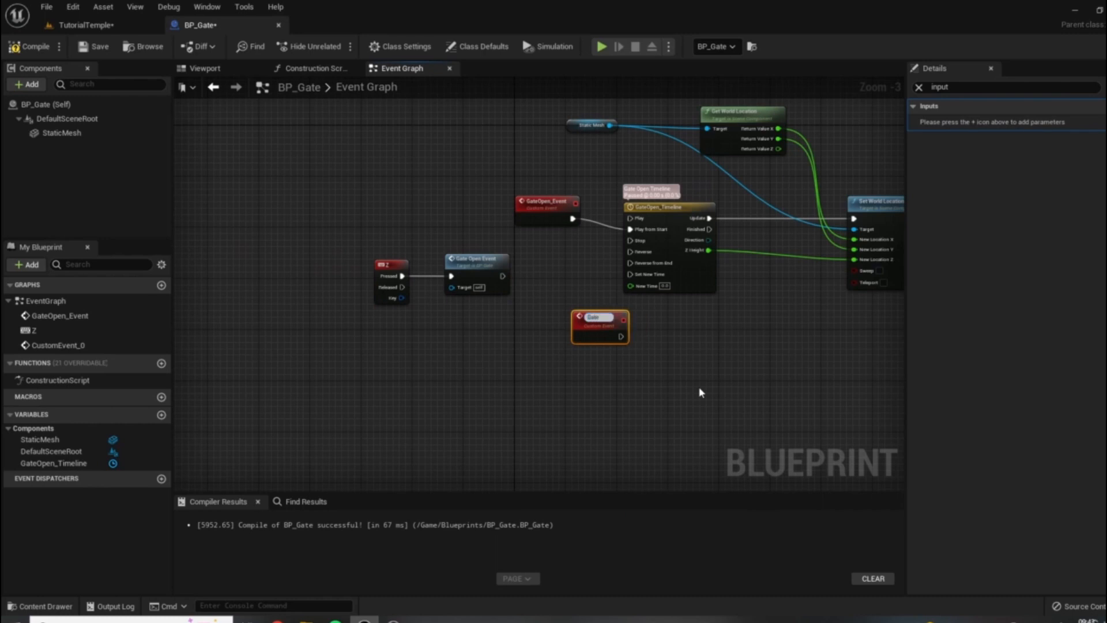
type("teClose_Event")
key("Return")
Step: Shift the Z key event and its call node farther away and place GateClose_Event directly beneath GateOpen_Event
left_click_drag(321, 222, 493, 307)
left_click_drag(487, 259, 396, 294)
left_click_drag(599, 316, 534, 257)
Step: Connect GateClose_Event to the Reverse from End input of GateOpen_Timeline
scroll(682, 335, "up", 4)
scroll(576, 210, "down", 1)
left_click_drag(545, 326, 640, 308)
right_click_drag(666, 354, 597, 334)
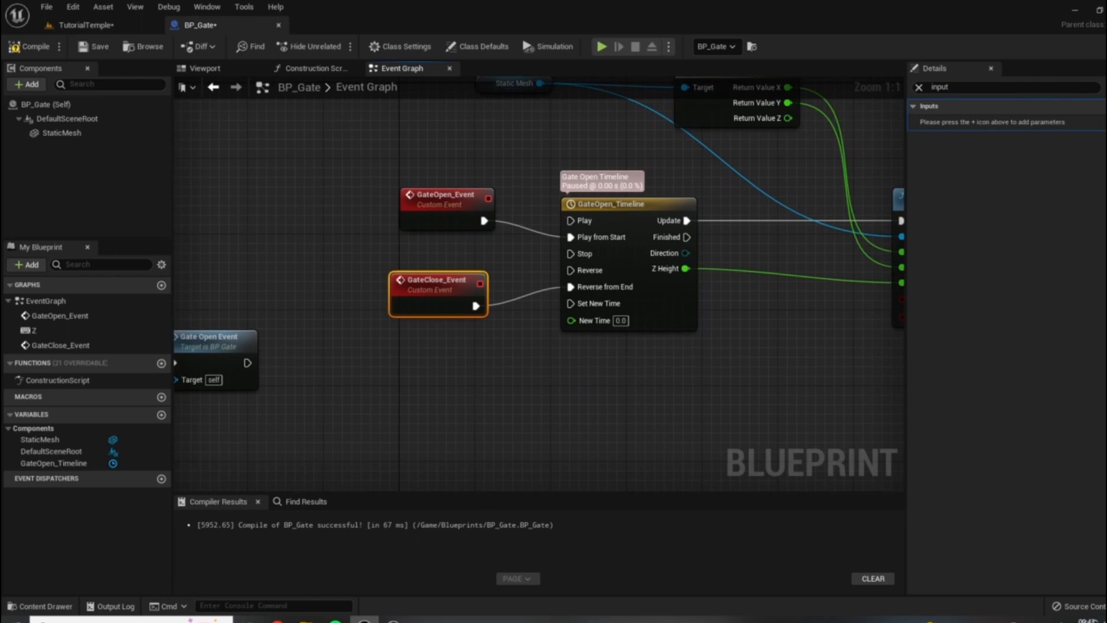
right_click_drag(668, 398, 739, 415)
scroll(497, 317, "down", 2)
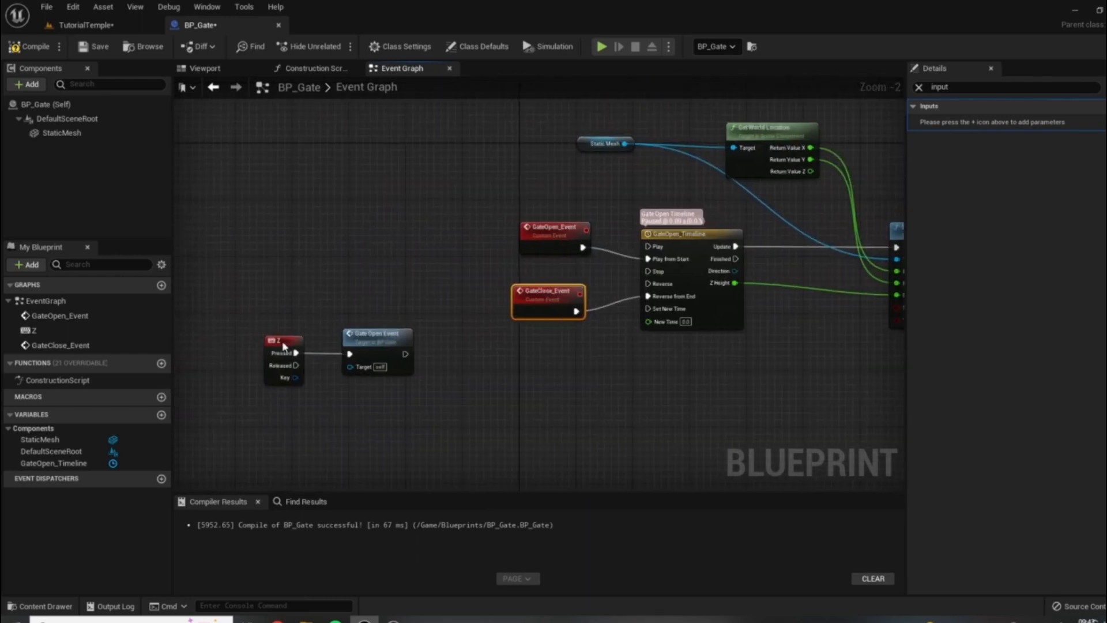
Step: Add a C keyboard event to the graph and place it directly beneath the Z key event
right_click_drag(667, 353, 547, 314)
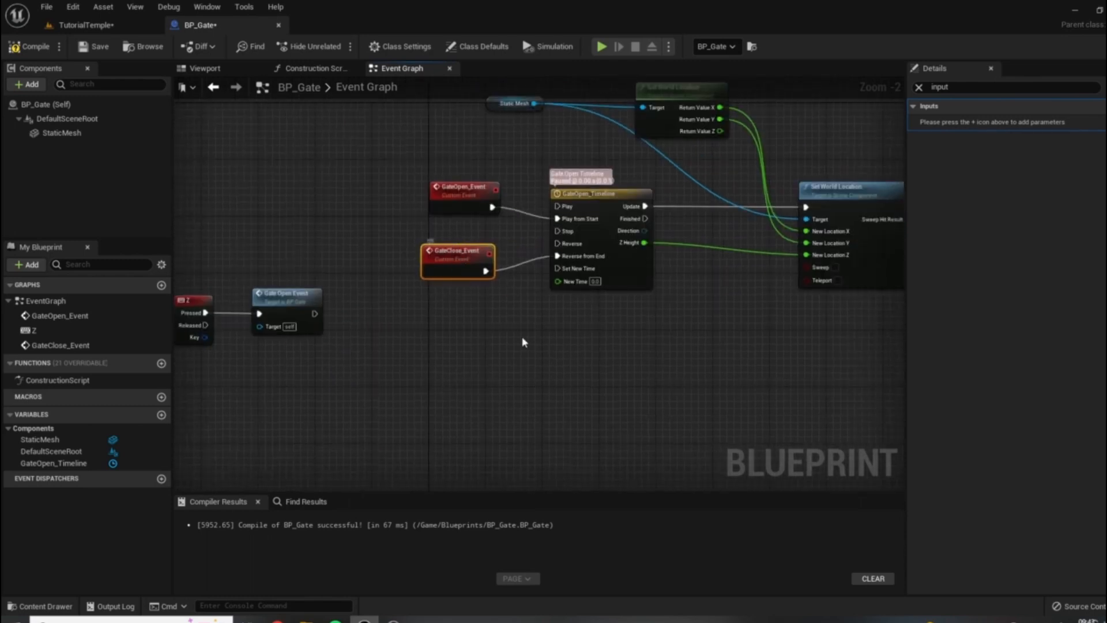
right_click_drag(341, 403, 437, 382)
right_click(298, 381)
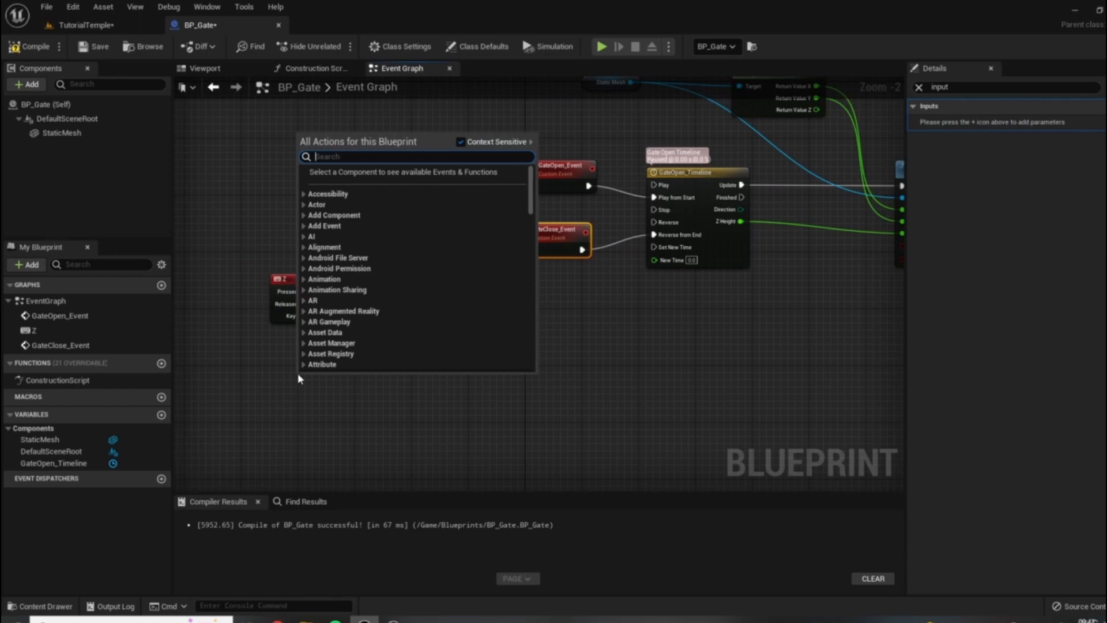
type("C key")
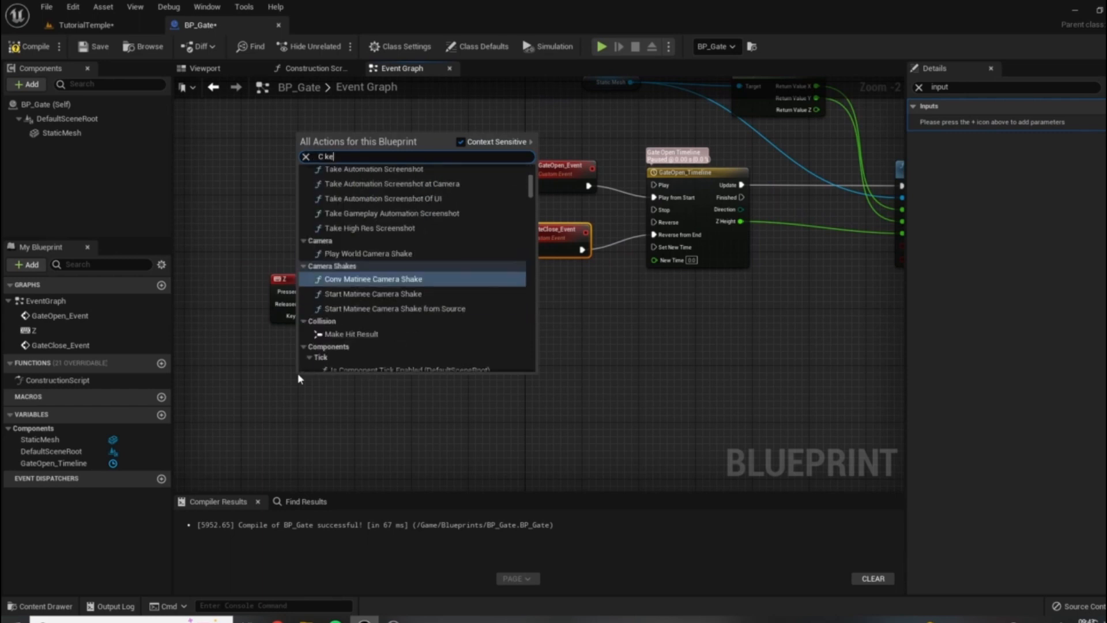
left_click_drag(529, 231, 531, 186)
scroll(404, 260, "down", 1)
left_click(332, 282)
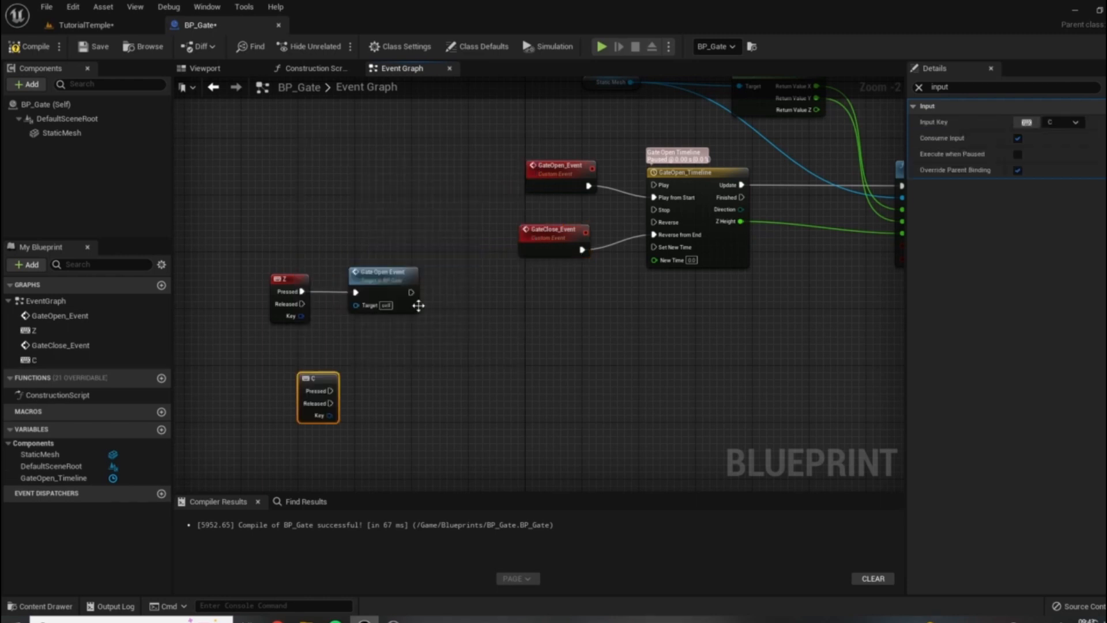
scroll(323, 381, "up", 2)
left_click_drag(310, 380, 271, 323)
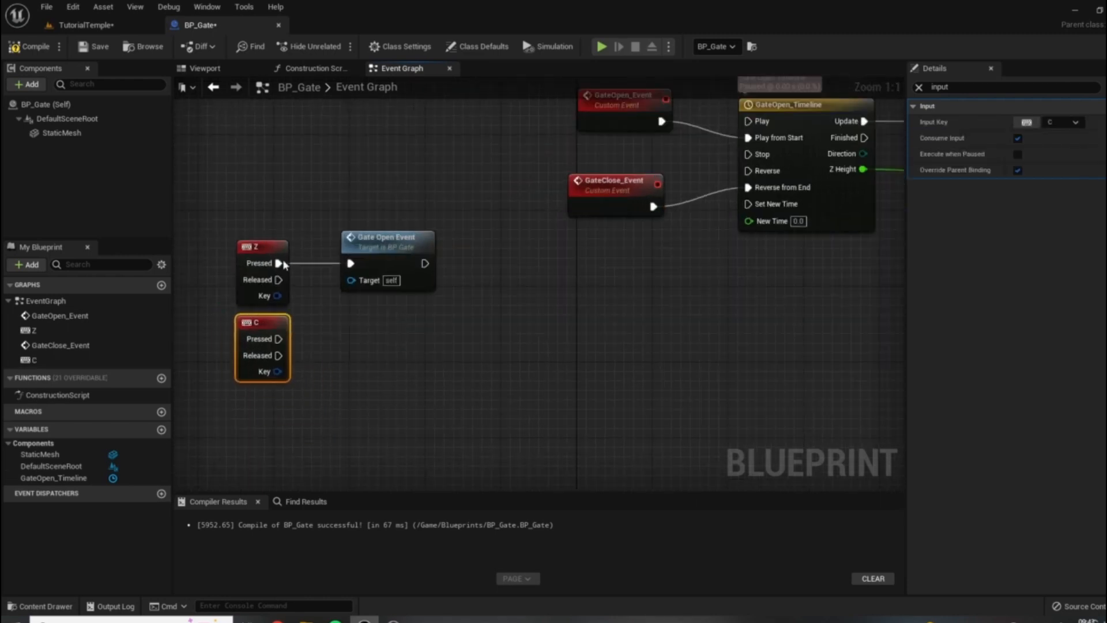
Step: Connect the C key's Pressed output to a Gate Close Event call placed beneath the Gate Open Event call, and compile the blueprint
right_click_drag(454, 267, 517, 249)
left_click(737, 216)
left_click_drag(341, 321, 393, 325)
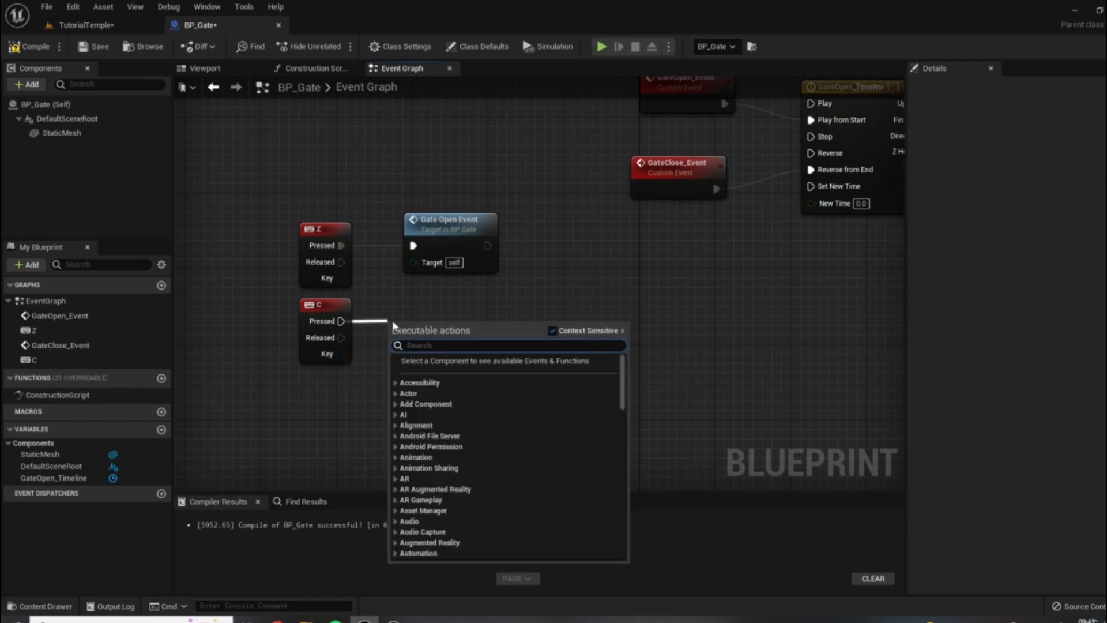
type("close")
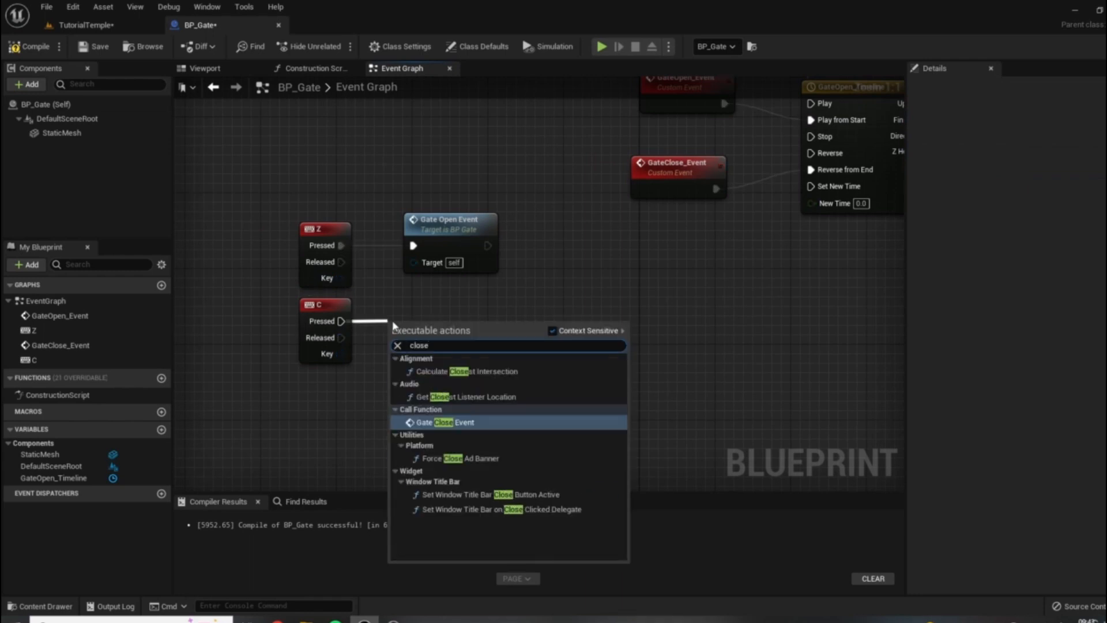
left_click(461, 425)
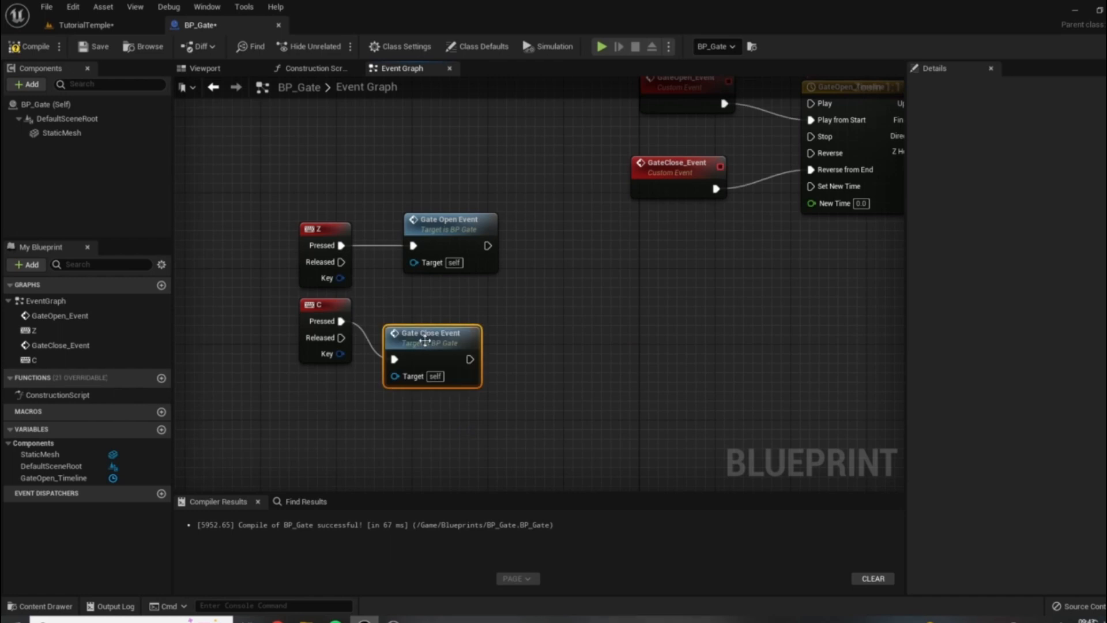
left_click_drag(425, 340, 444, 301)
left_click(29, 46)
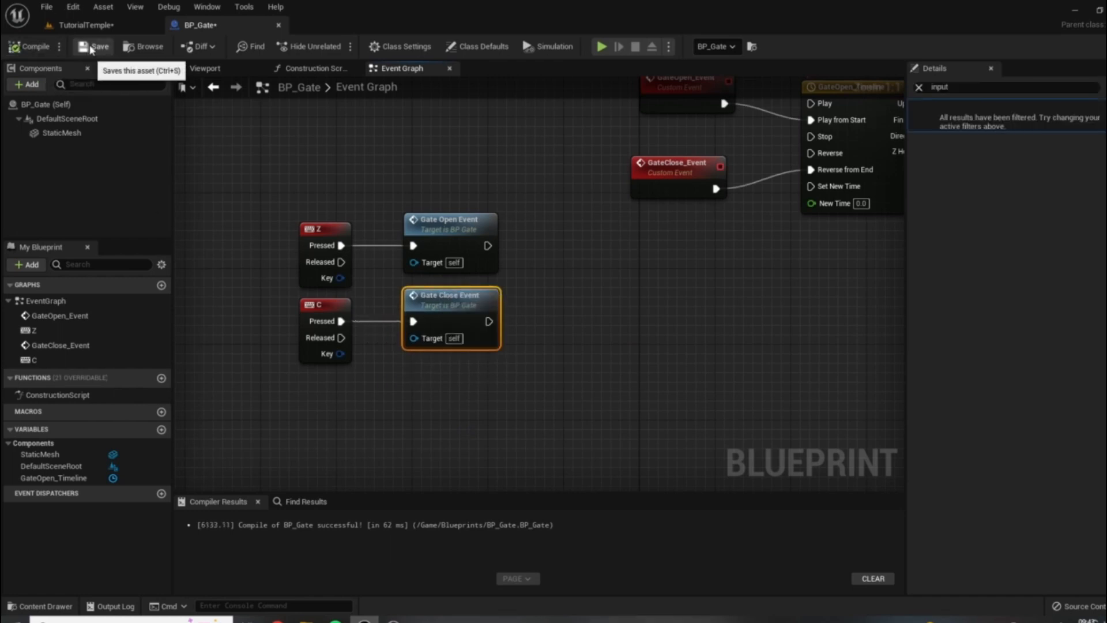
Step: Wrap the gate events, timeline and world location nodes in a comment titled Gate Open/Close and save the blueprint
scroll(532, 362, "down", 4)
type("c")
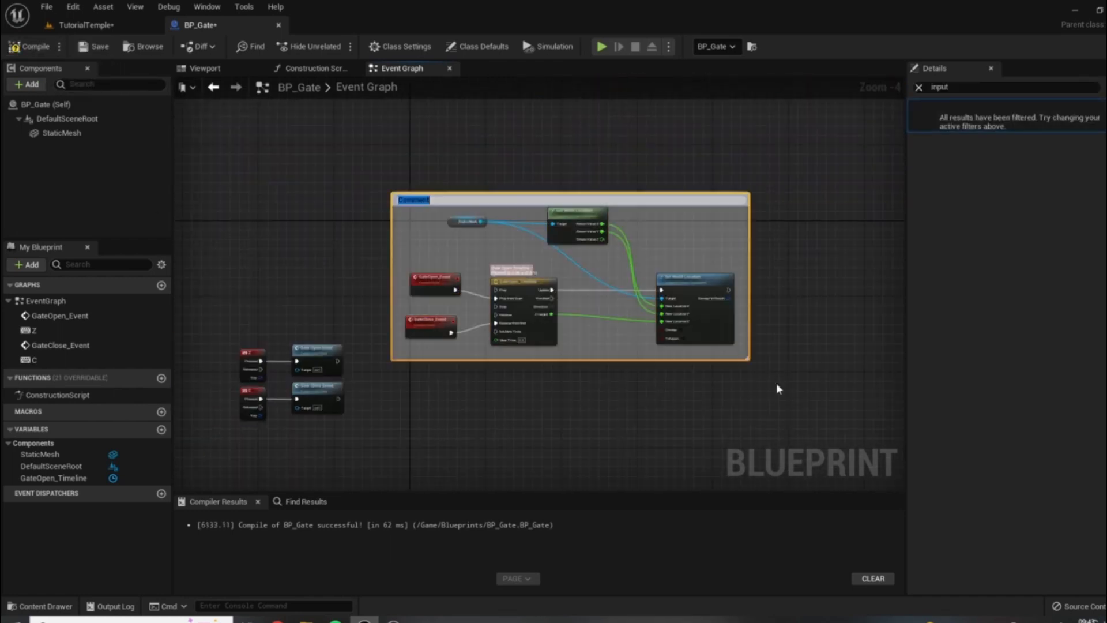
type("Gate Open/Close")
key("Return")
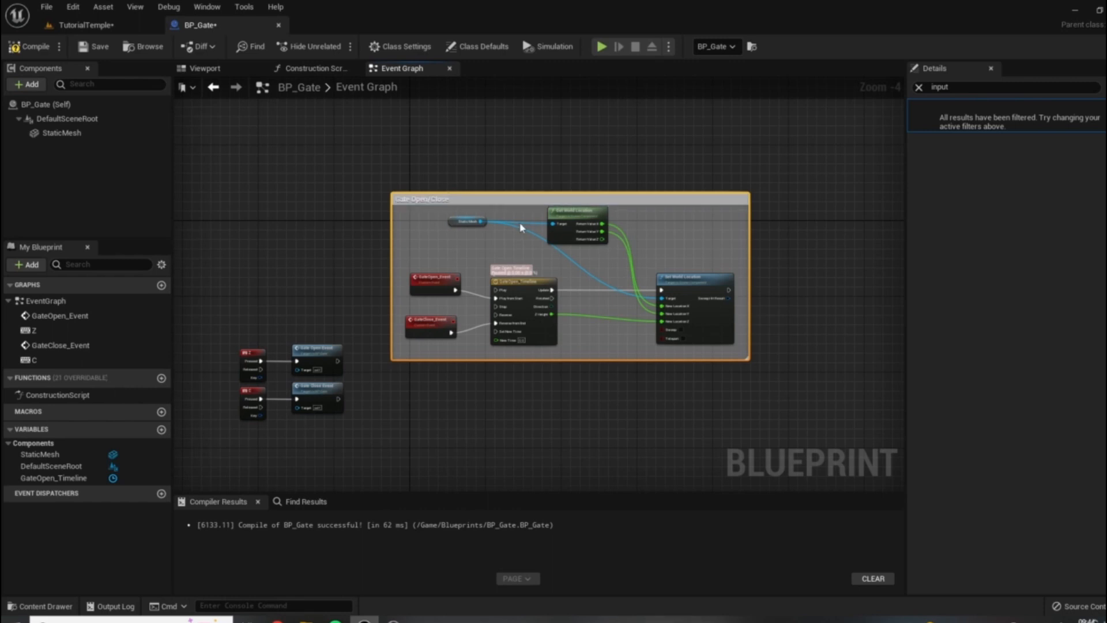
left_click(97, 46)
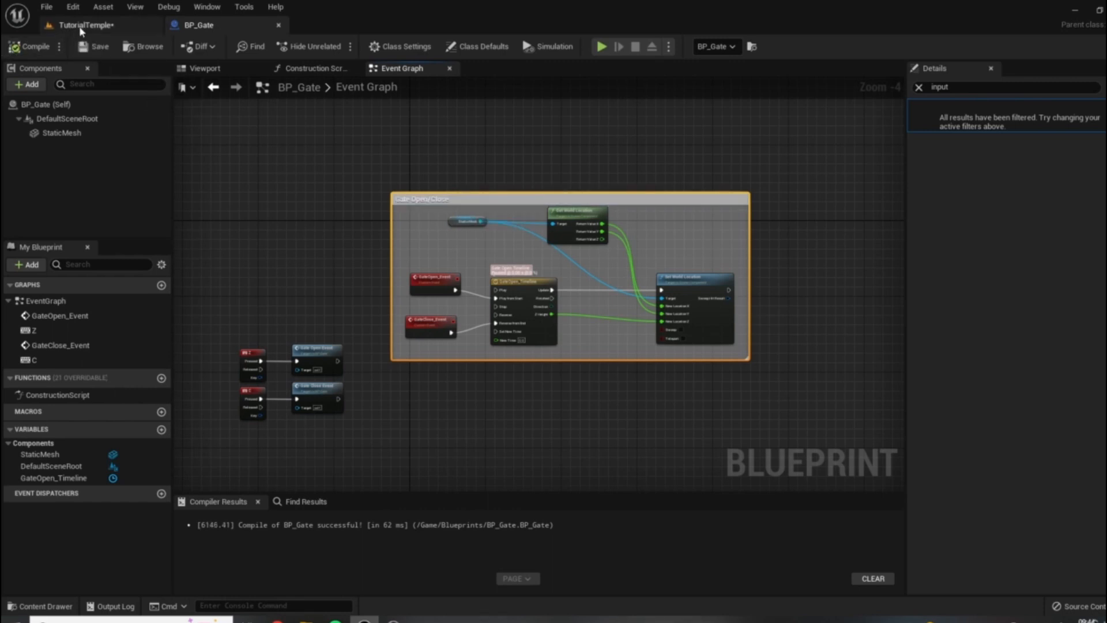
Step: Play the TutorialTemple level to test opening and closing the gate with the Z and C keys, and stop the session
left_click(81, 27)
left_click(253, 45)
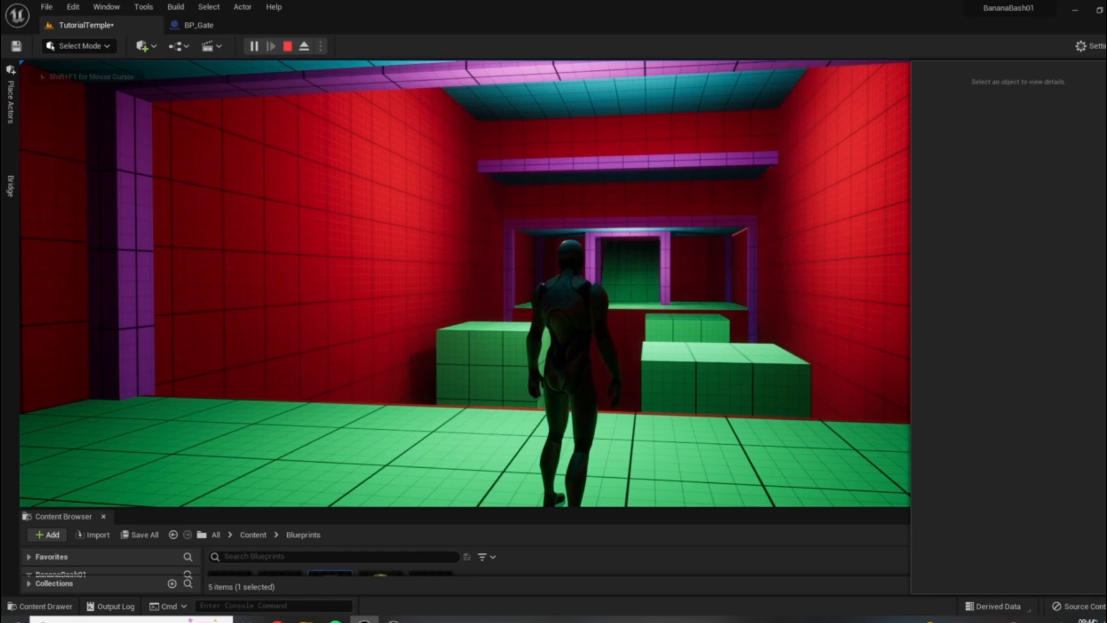
key("Escape")
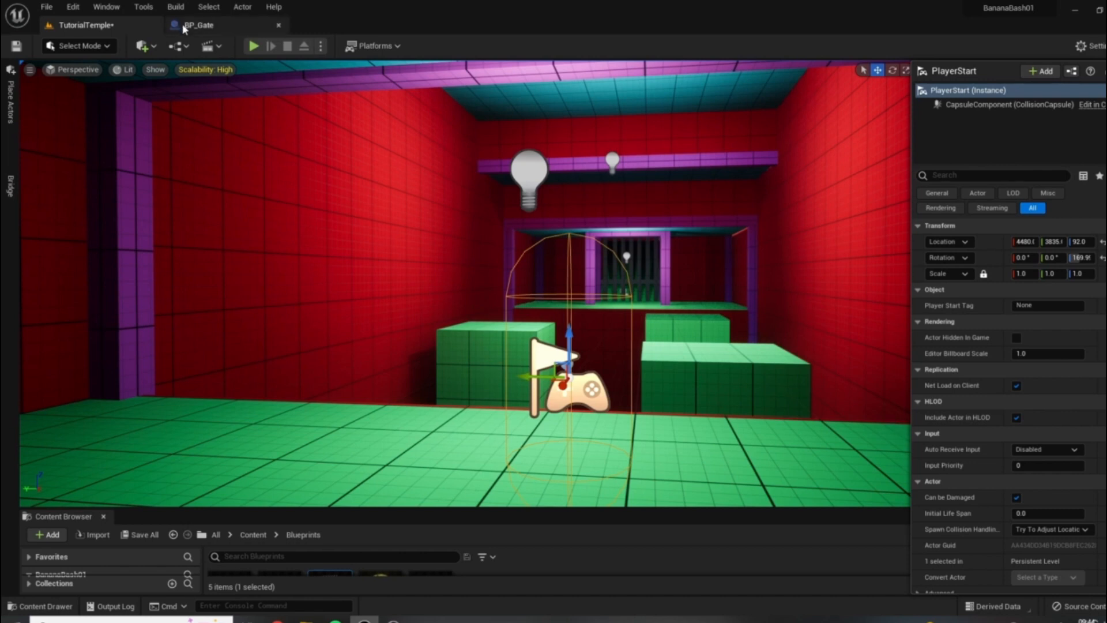
Step: Delete the Z and C key events and their Gate Open Event and Gate Close Event calls from the BP_Gate graph
left_click(198, 25)
scroll(233, 333, "up", 1)
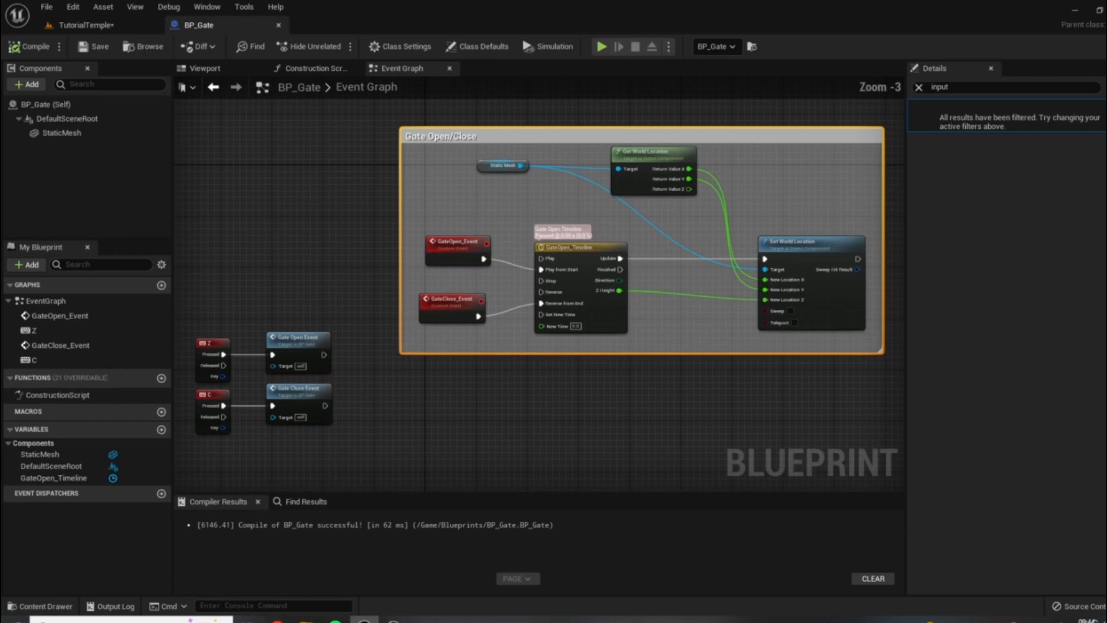
right_click_drag(233, 333, 289, 281)
left_click_drag(285, 270, 441, 398)
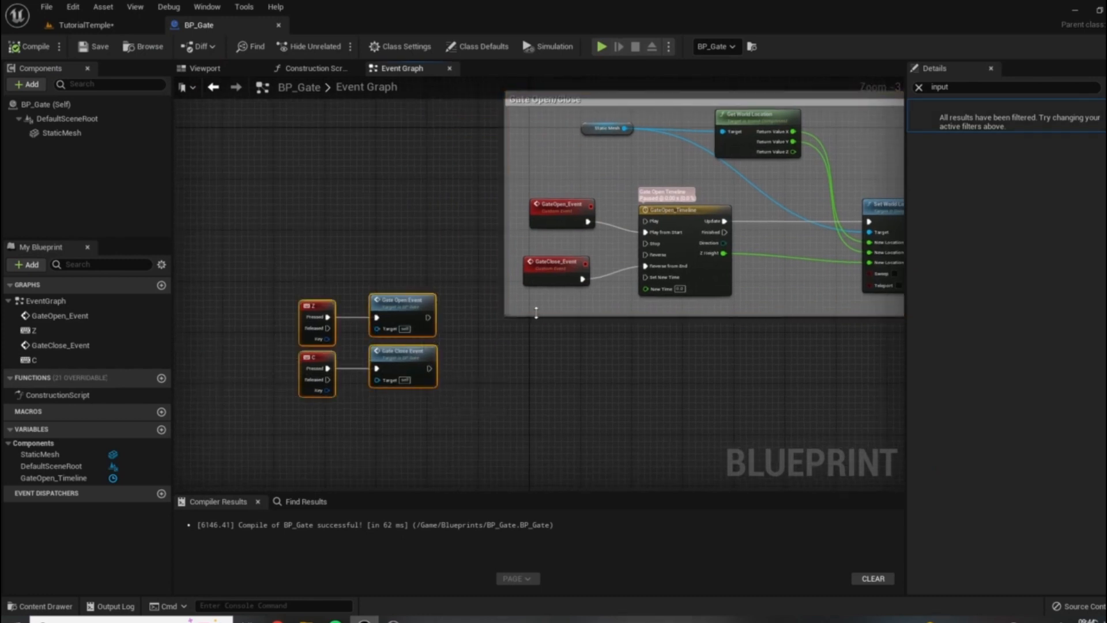
key("Delete")
right_click_drag(682, 438, 592, 463)
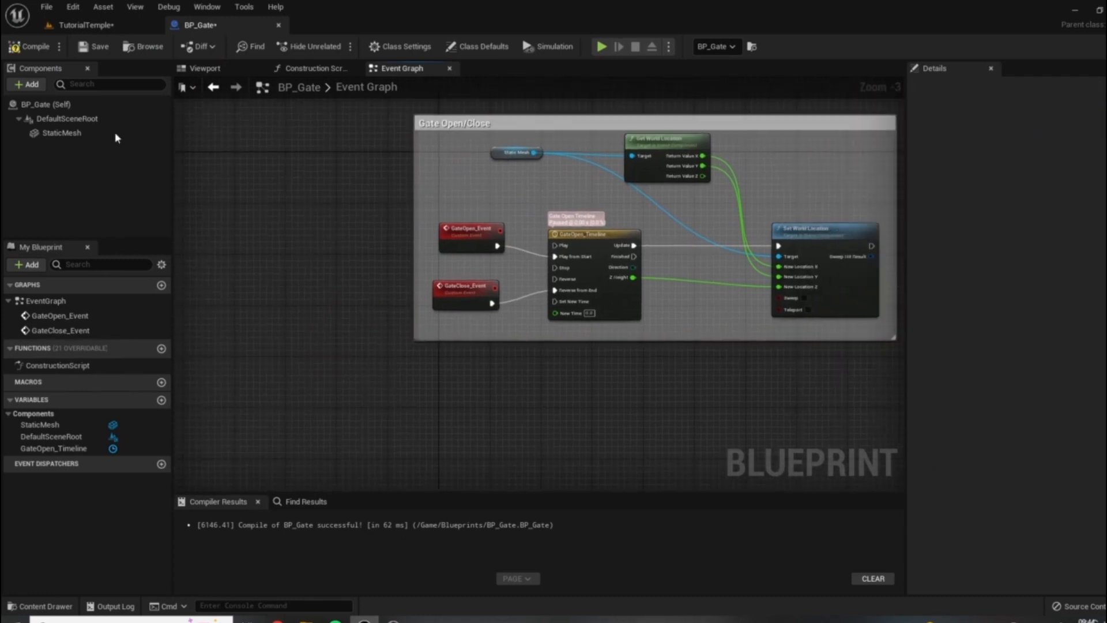
Step: Set Auto Receive Input to Disabled in the BP_Gate class defaults and compile and save the blueprint
left_click(49, 104)
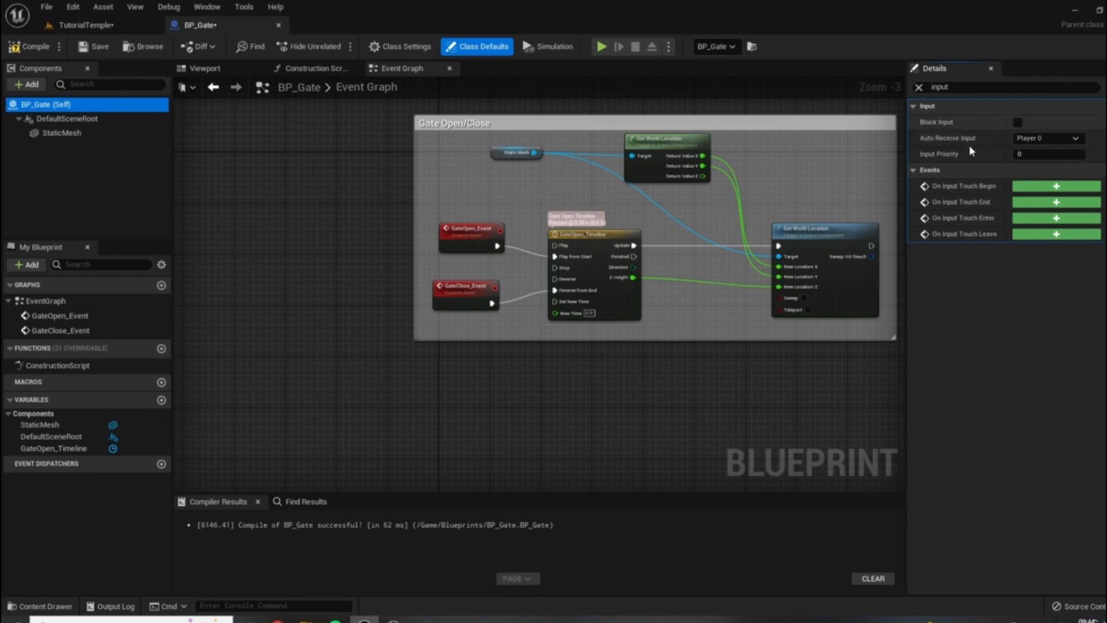
left_click(1050, 137)
left_click(1030, 150)
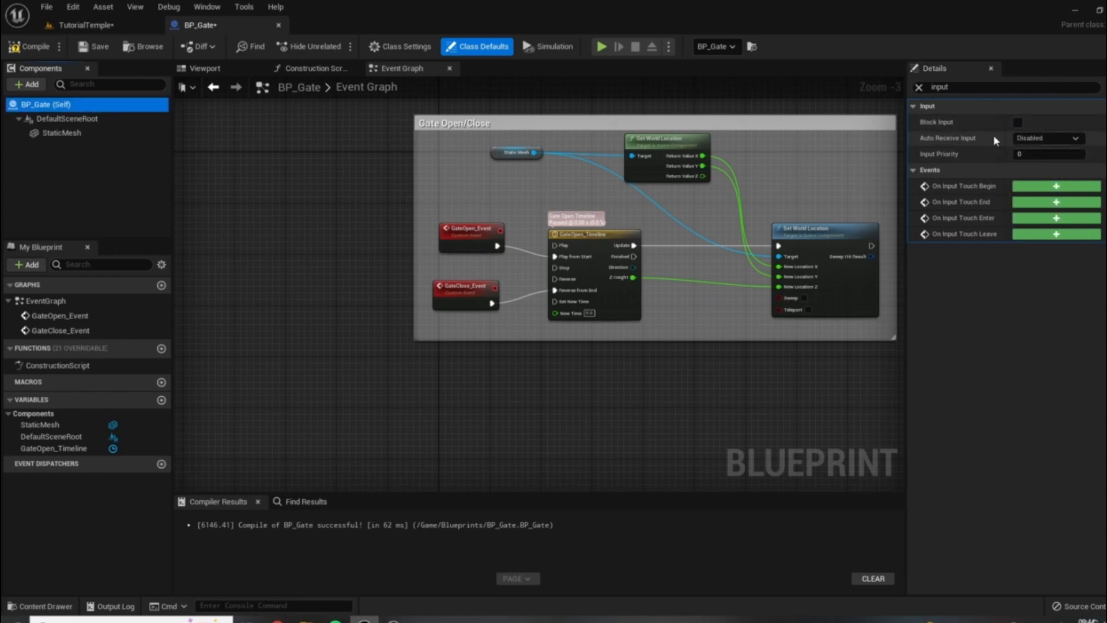
right_click_drag(768, 144, 874, 253)
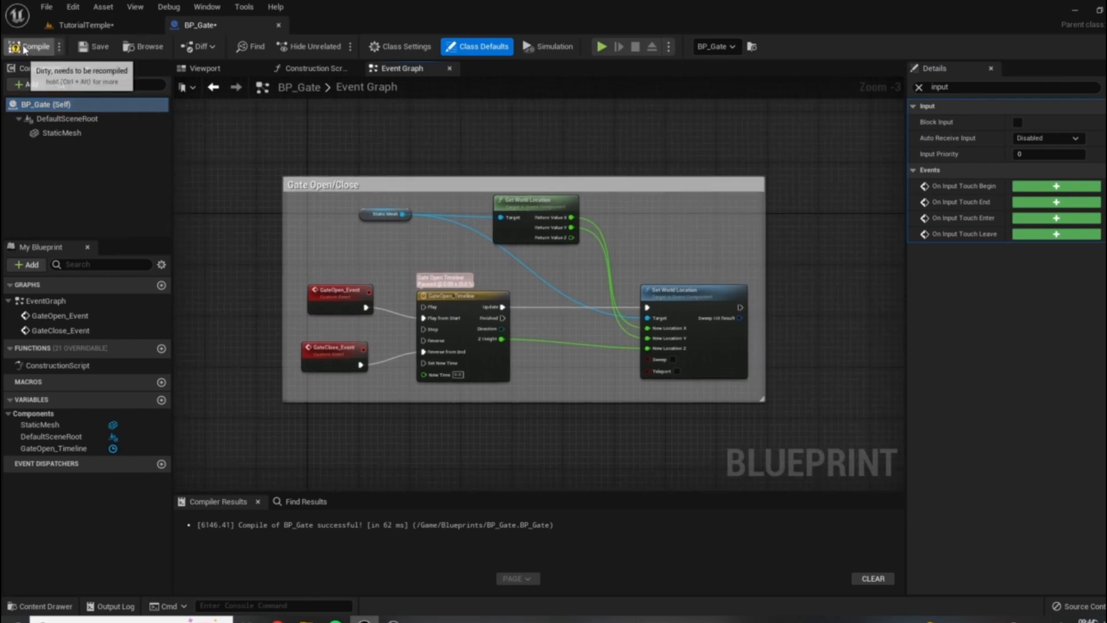
left_click(94, 46)
right_click_drag(739, 305, 743, 322)
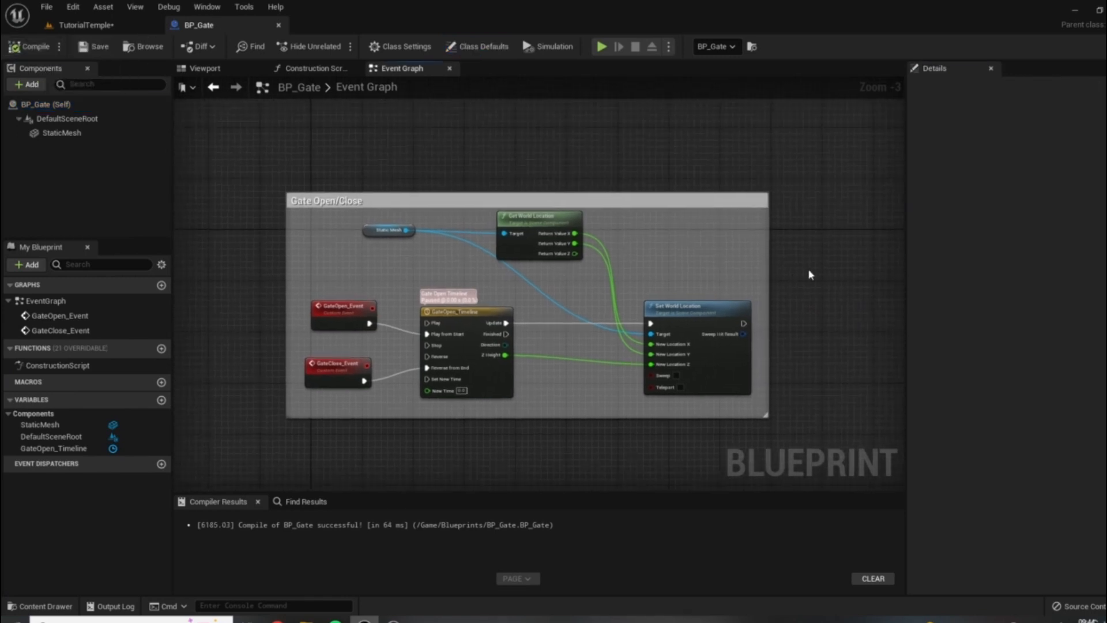
Step: Shift the Gate Open/Close comment together with its nodes slightly within the graph
right_click_drag(812, 275, 822, 241)
left_click_drag(358, 169, 384, 214)
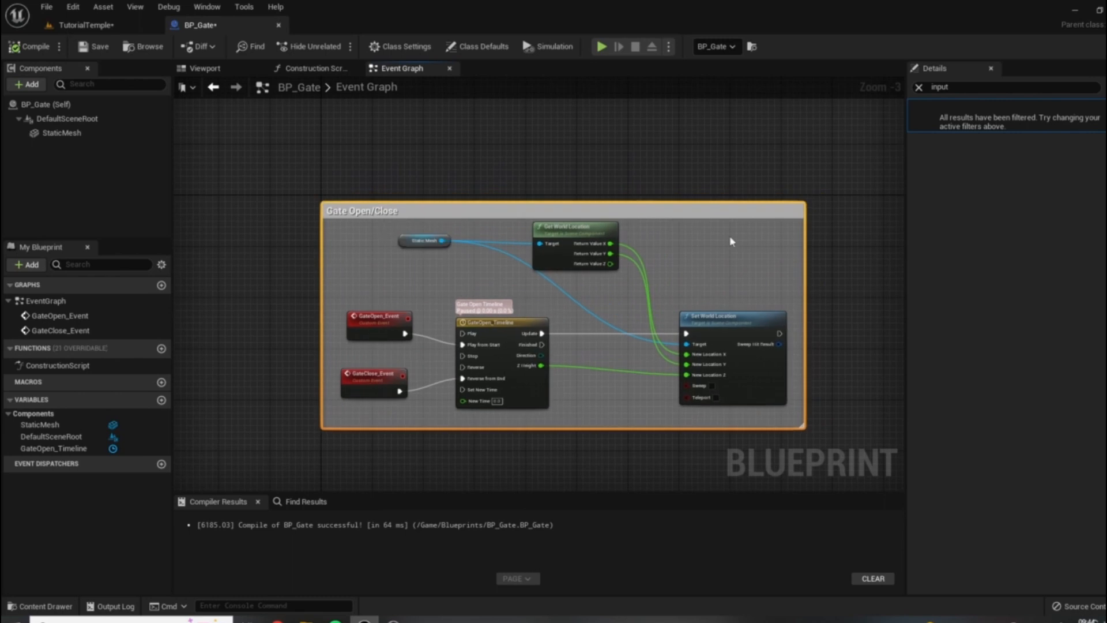
right_click_drag(731, 413, 714, 356)
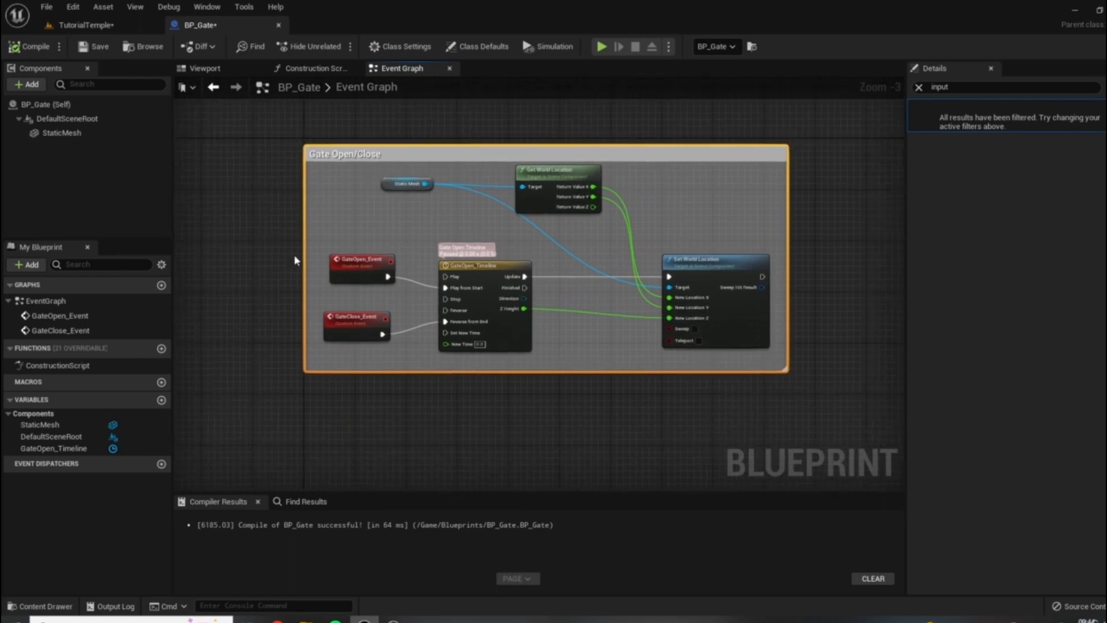
Step: Move GateClose_Event slightly down and align GateOpen_Event directly above it inside the Gate Open/Close comment
scroll(378, 281, "up", 4)
right_click_drag(392, 333, 455, 319)
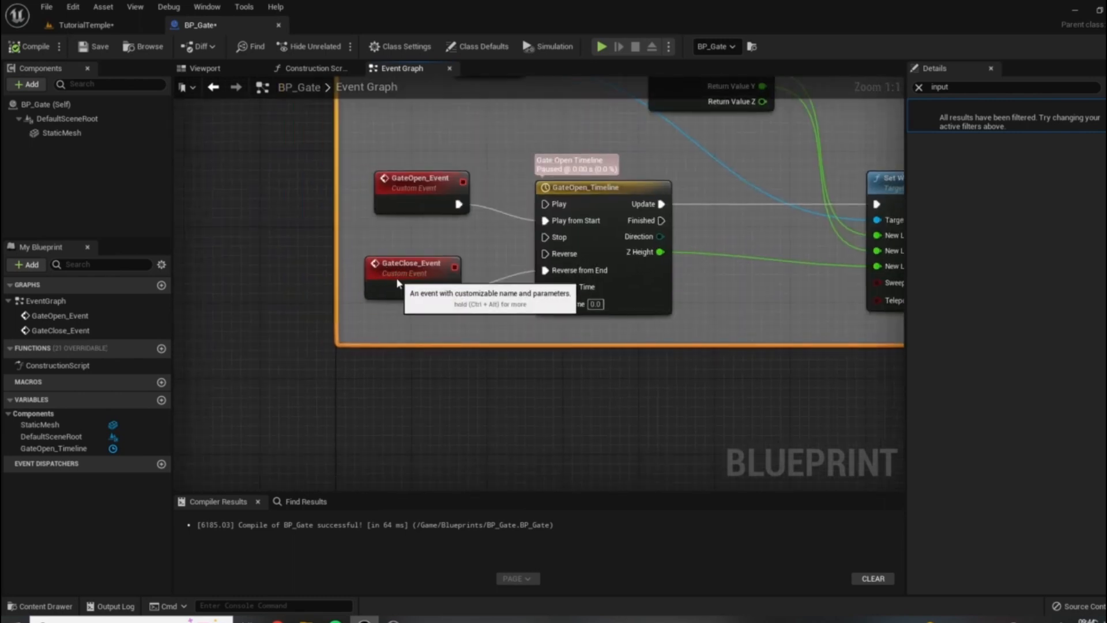
left_click(396, 278)
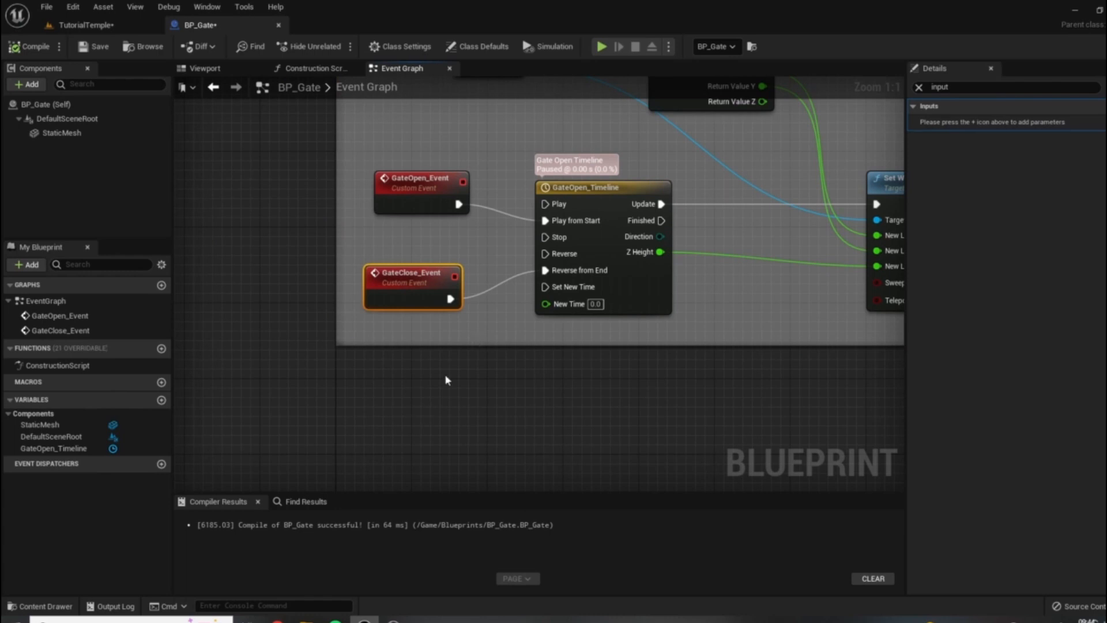
left_click(403, 178)
right_click_drag(410, 166, 428, 219)
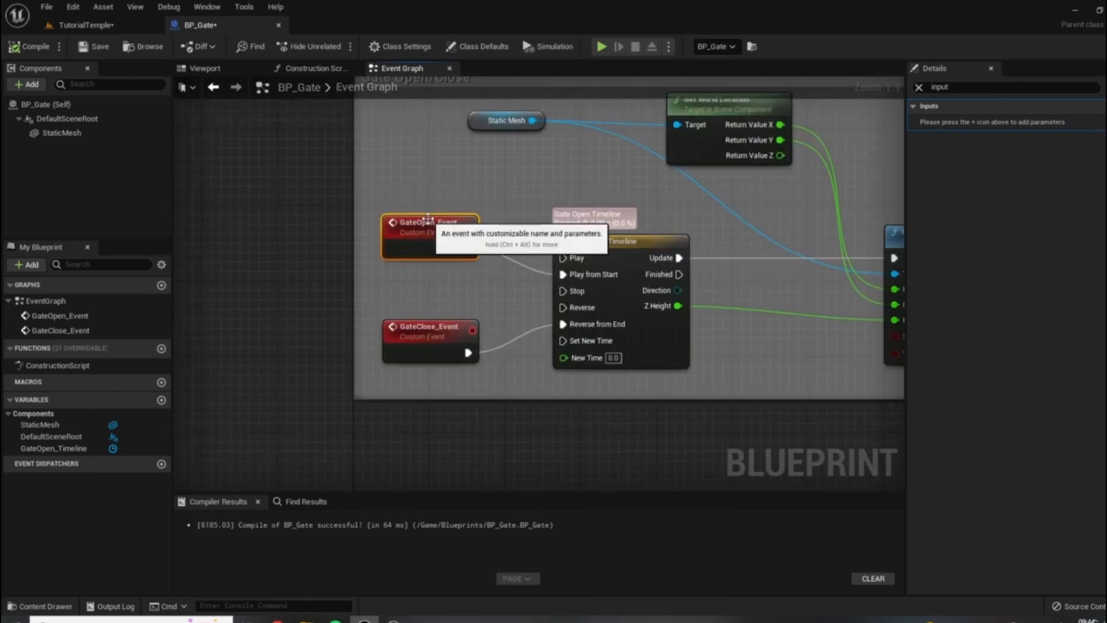
left_click(567, 445)
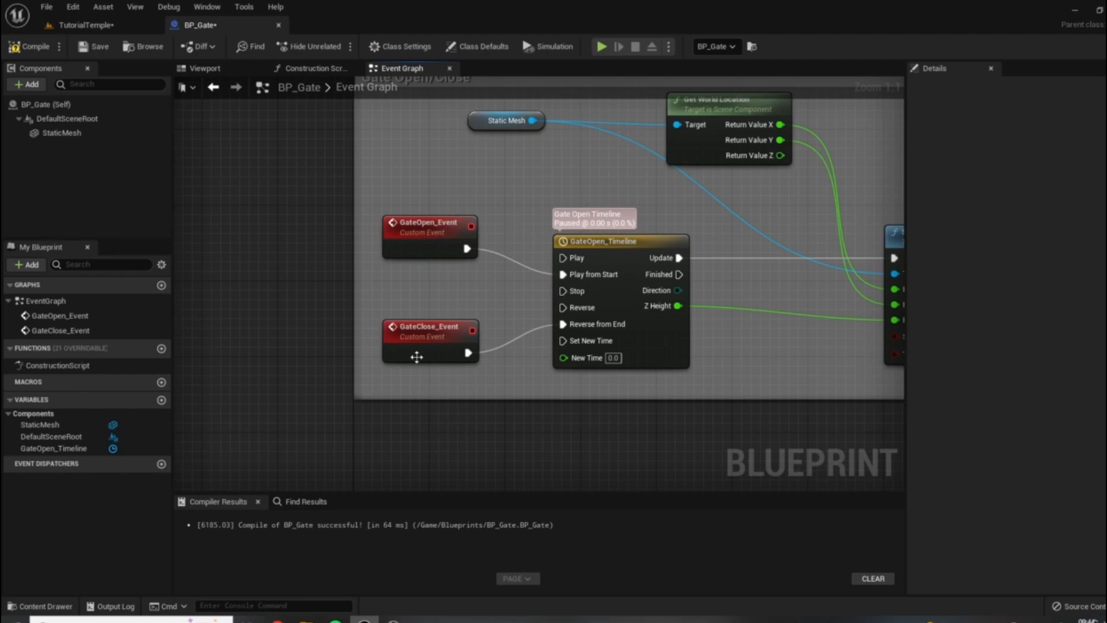
right_click_drag(416, 357, 345, 364)
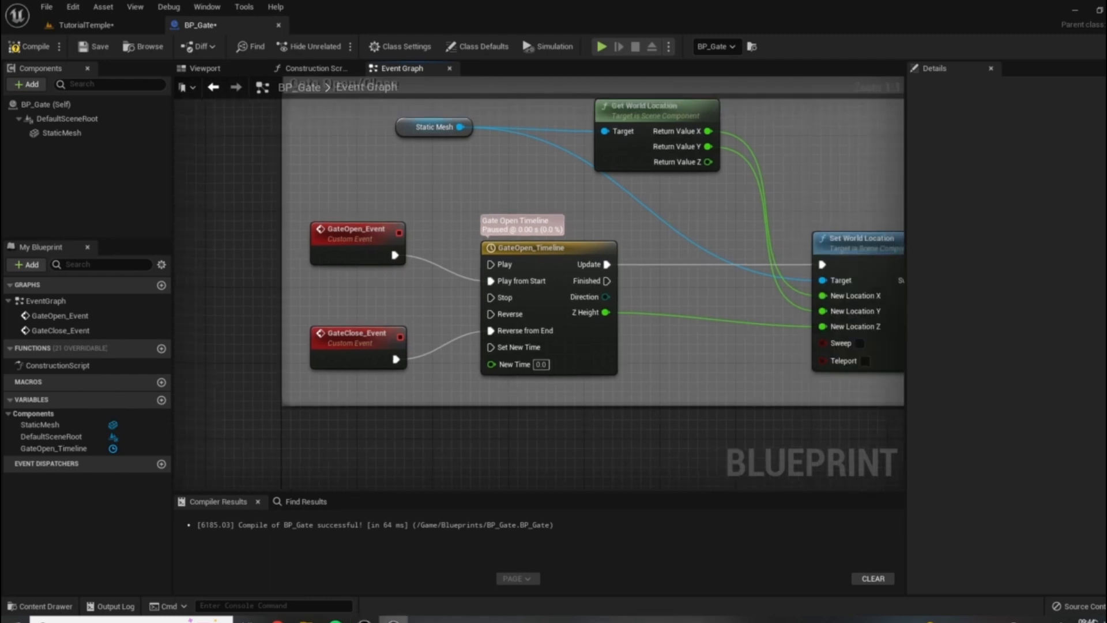
scroll(631, 270, "down", 2)
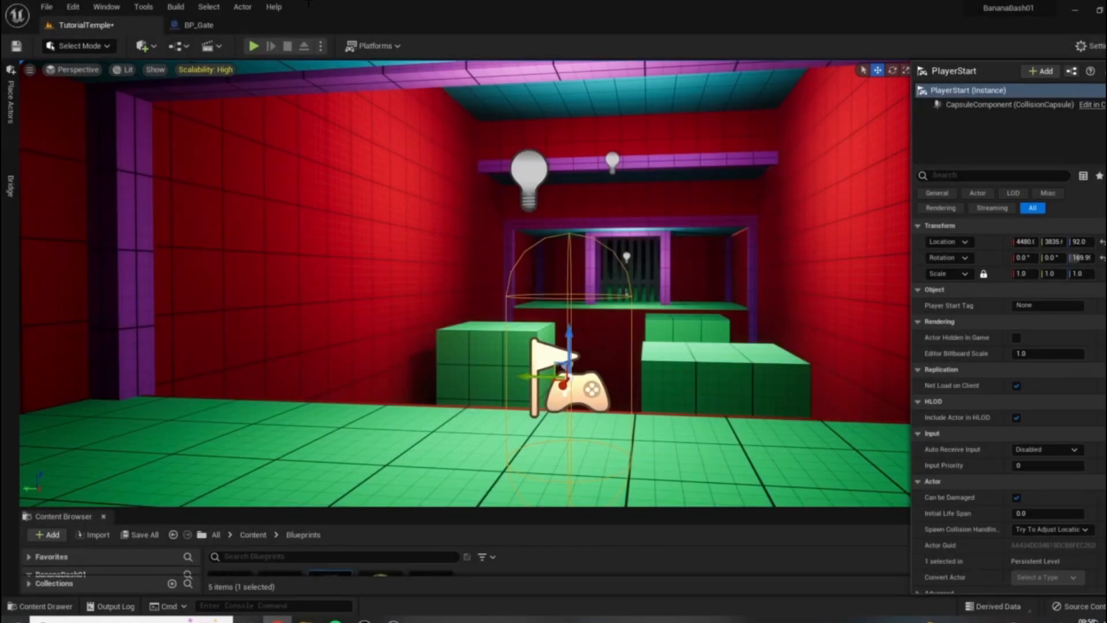
Step: Check the character's spawn point in a short play run of TutorialTemple and move PlayerStart farther back to X 4690
key("alt+p")
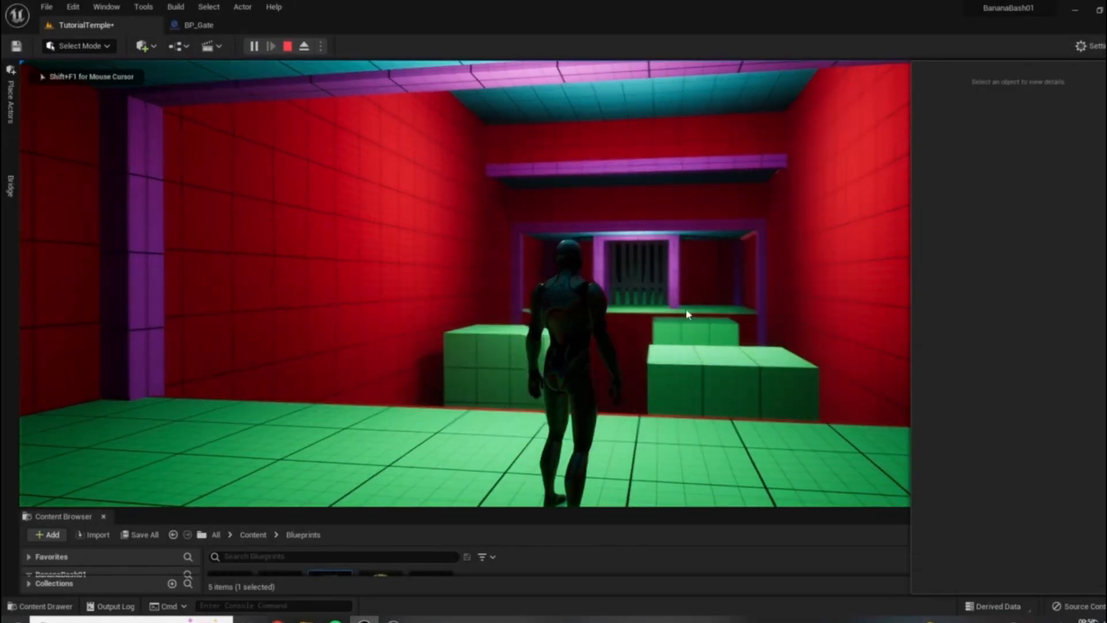
key("Escape")
right_click_drag(466, 283, 346, 329)
right_click_drag(496, 254, 404, 248)
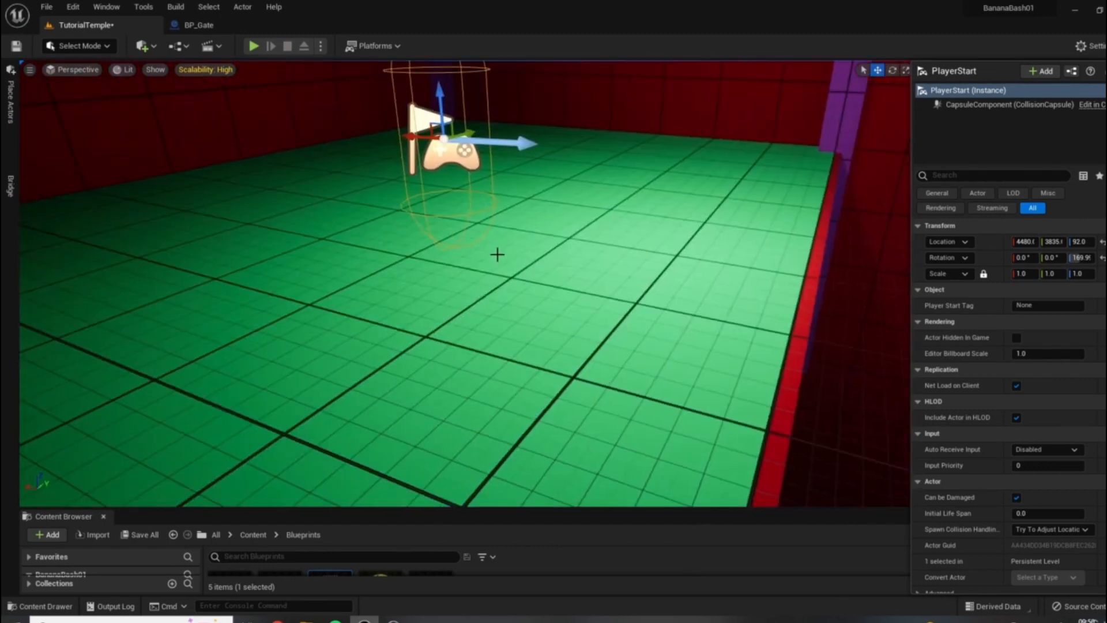
scroll(496, 255, "down", 5)
right_click_drag(548, 232, 480, 346)
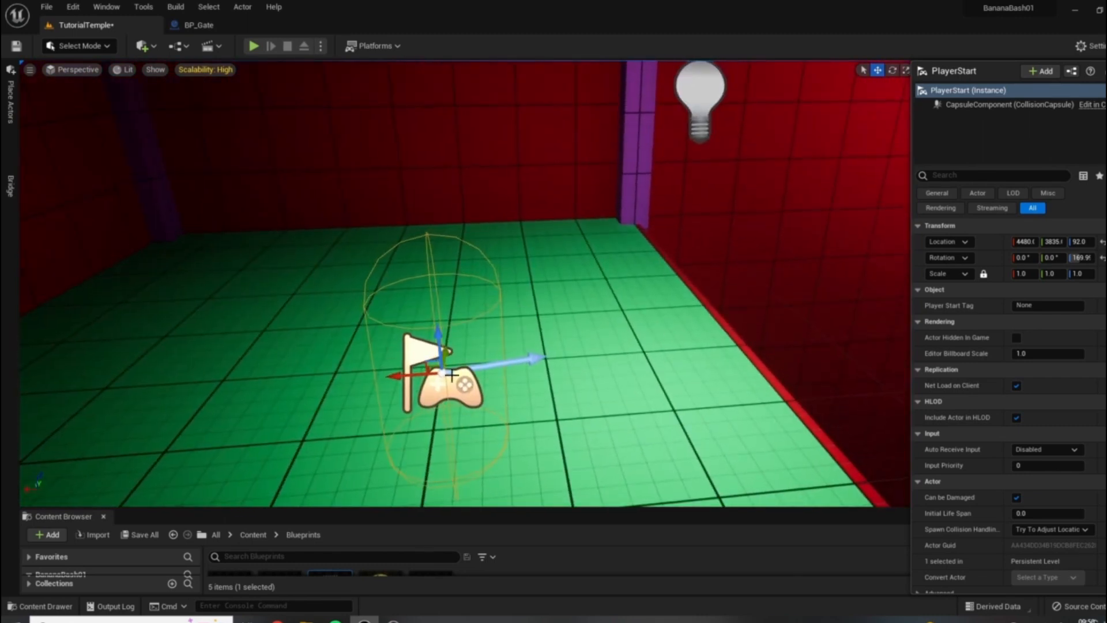
left_click_drag(403, 370, 32, 406)
key("f")
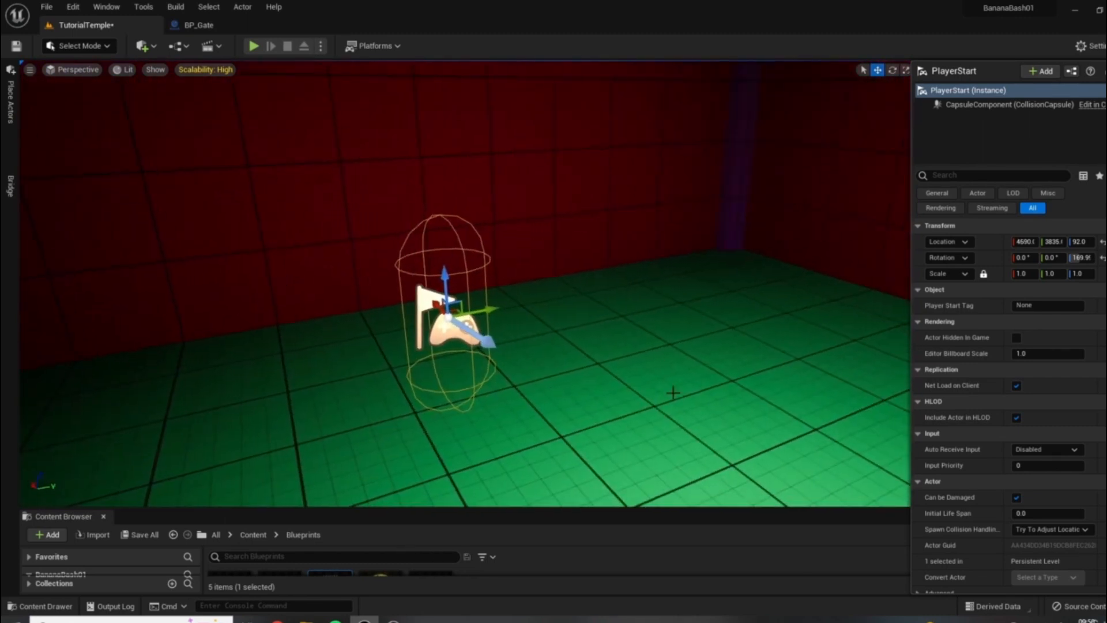
right_click_drag(569, 300, 545, 295)
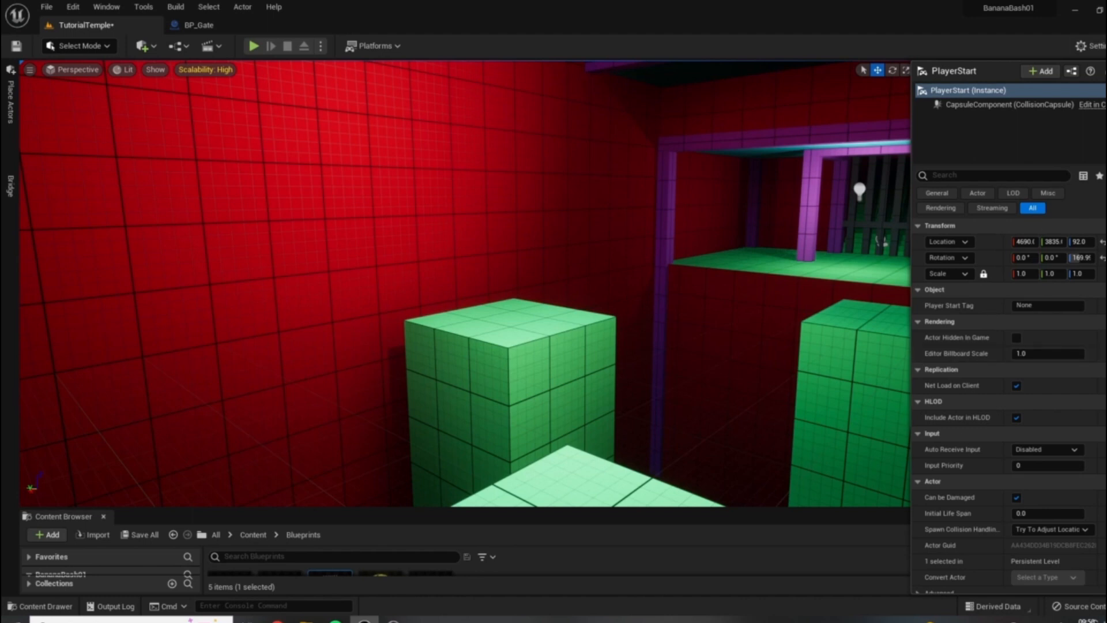
Step: Close the details of the selected actor and enlarge the Content Browser so its folders and assets are visible
left_click(1106, 98)
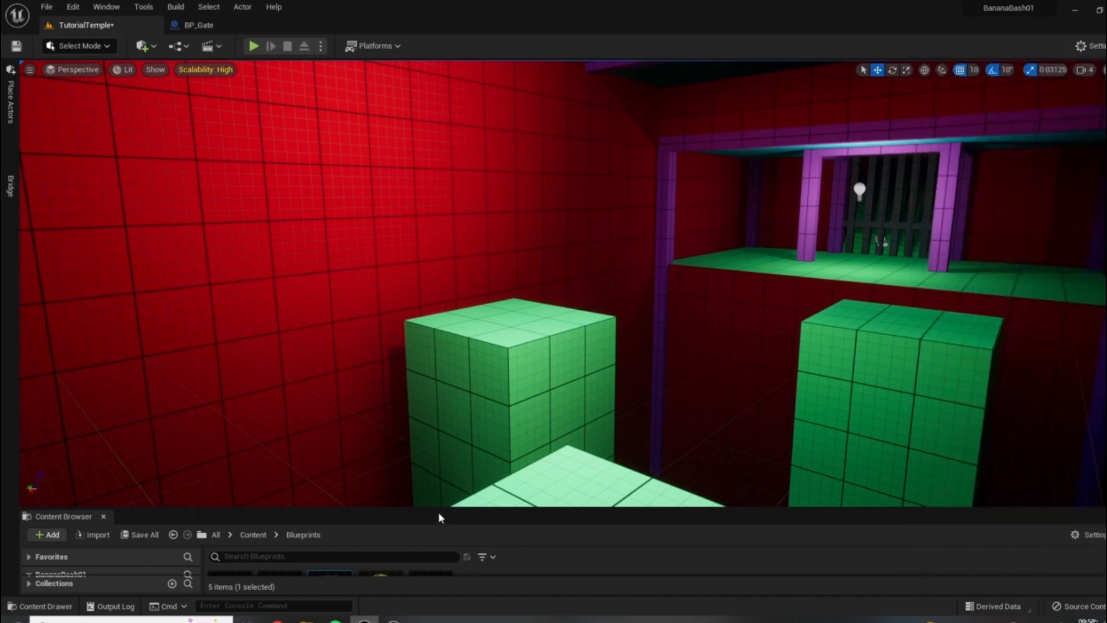
left_click_drag(438, 512, 438, 391)
key("f")
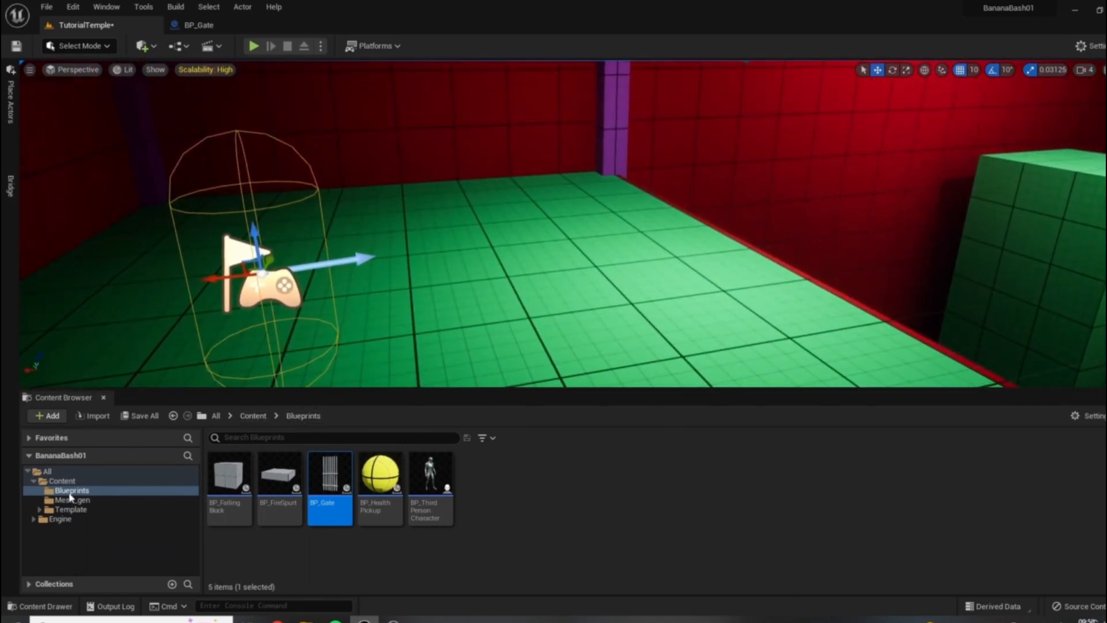
Step: Create a new Blueprint Class with Actor as its parent in the Blueprints folder and name it BP_Button
left_click(544, 507)
right_click(542, 518)
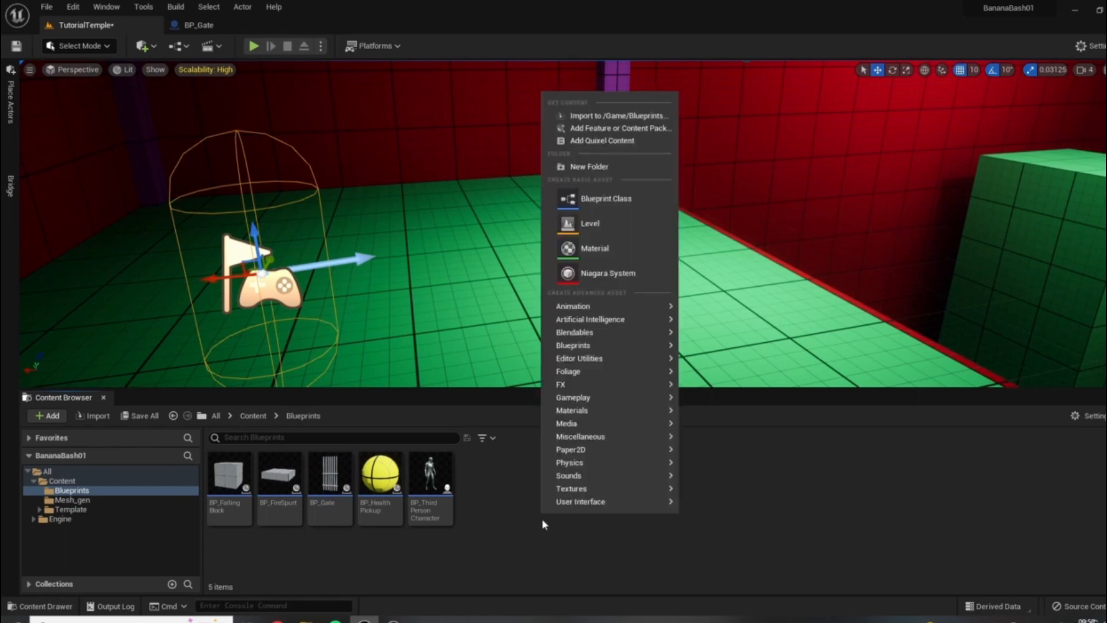
left_click(615, 201)
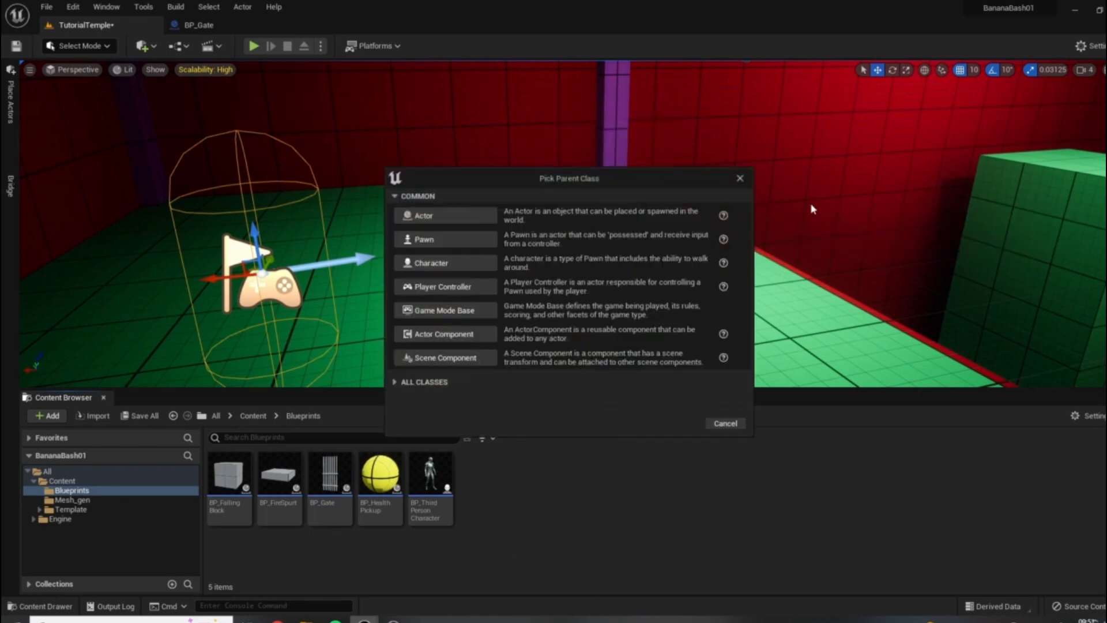
left_click(424, 216)
type("BP_Button")
key("Return")
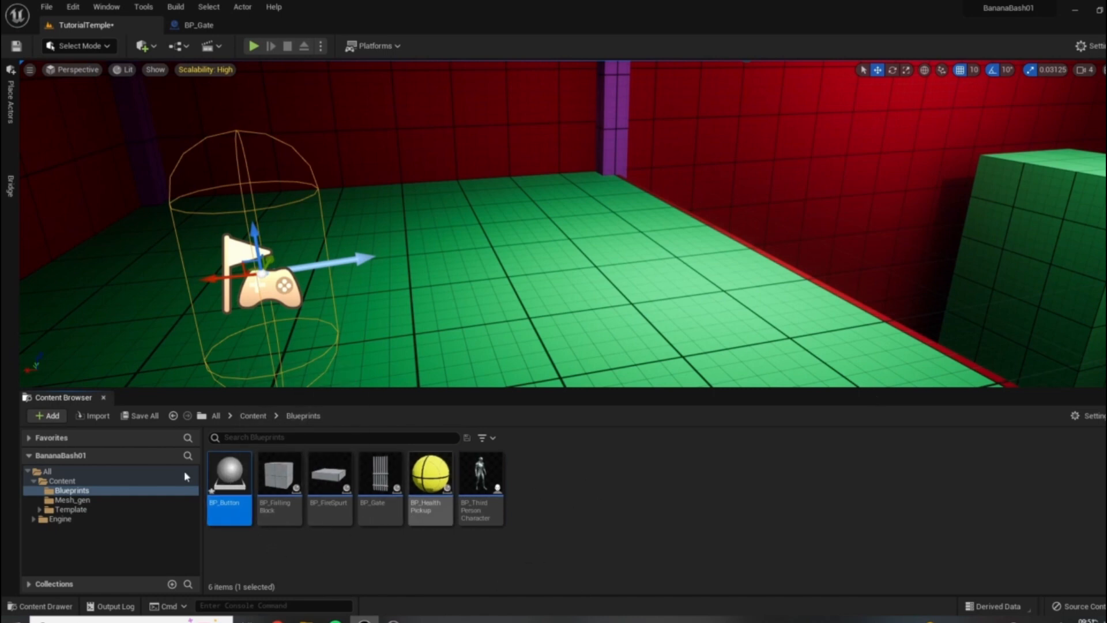
Step: Open BP_Button for editing and add a Static Mesh component with its default name
double_click(230, 486)
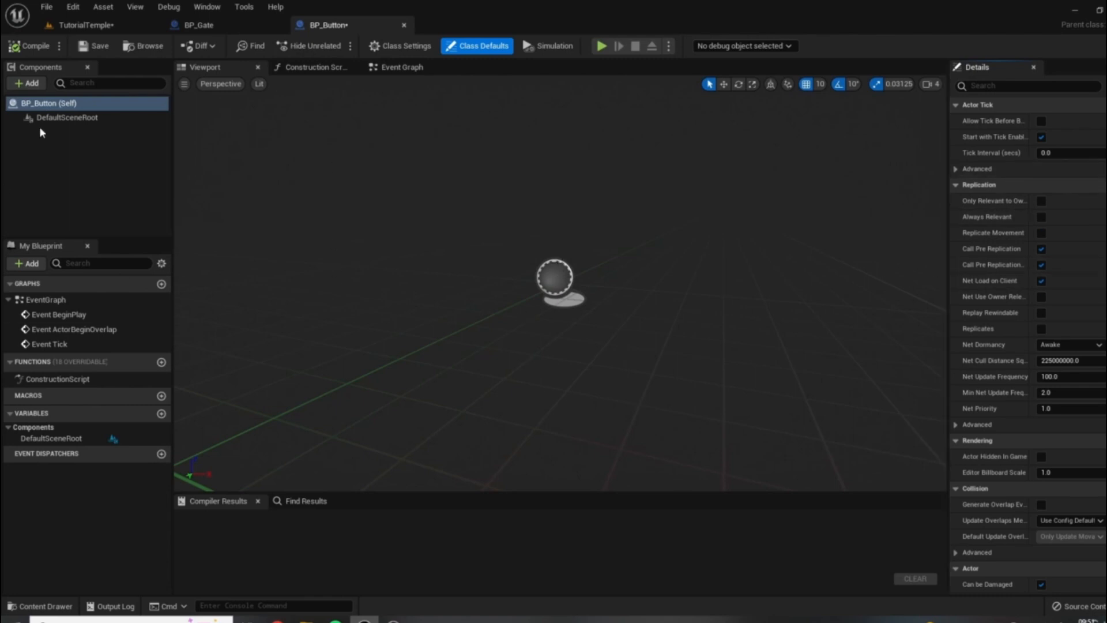
left_click(29, 84)
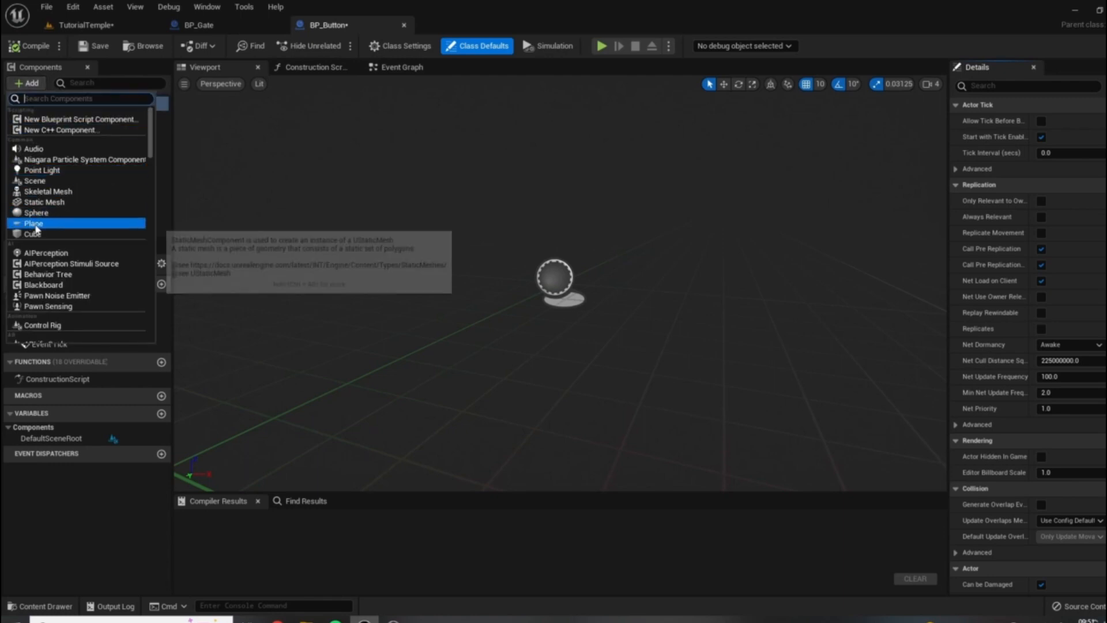
left_click(42, 202)
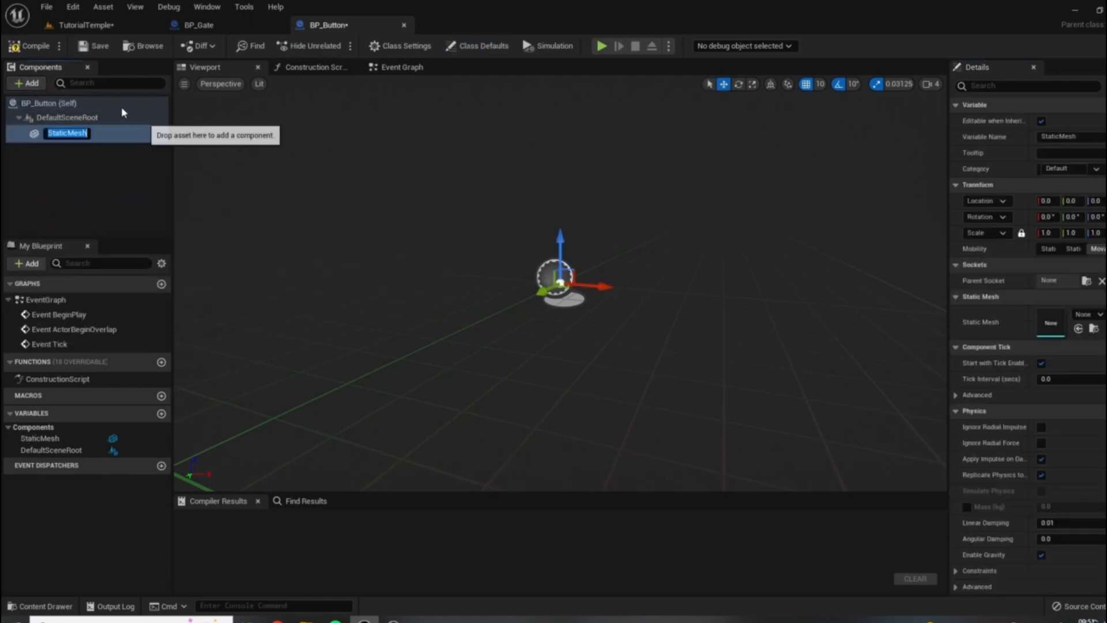
key("Return")
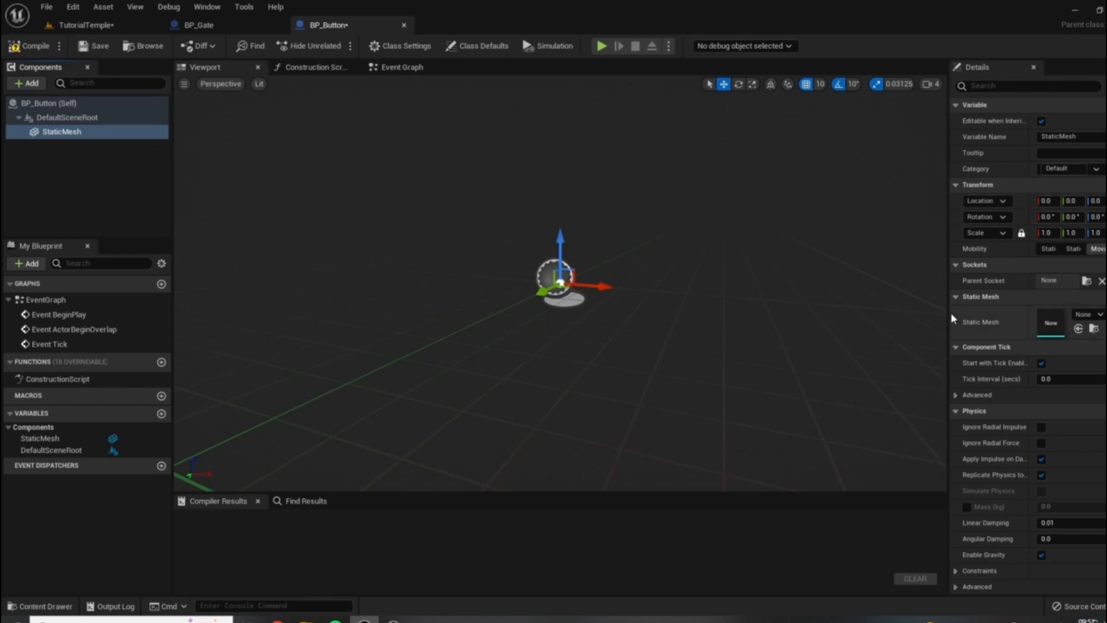
Step: Assign the Cylinder mesh to the StaticMesh component and save the blueprint
left_click_drag(947, 316, 869, 318)
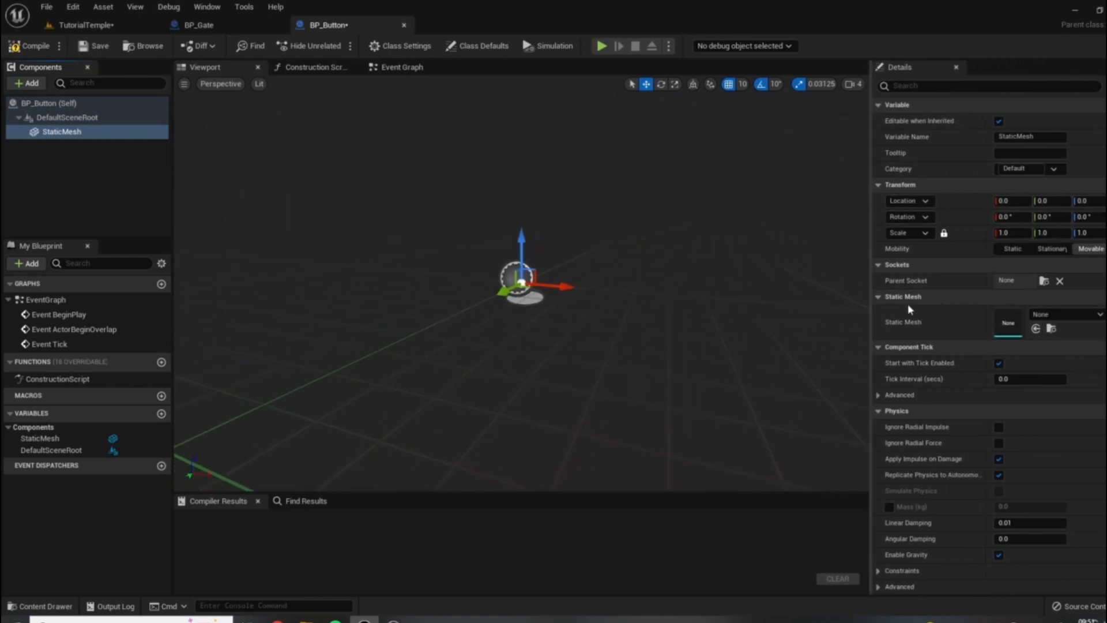
left_click(1054, 314)
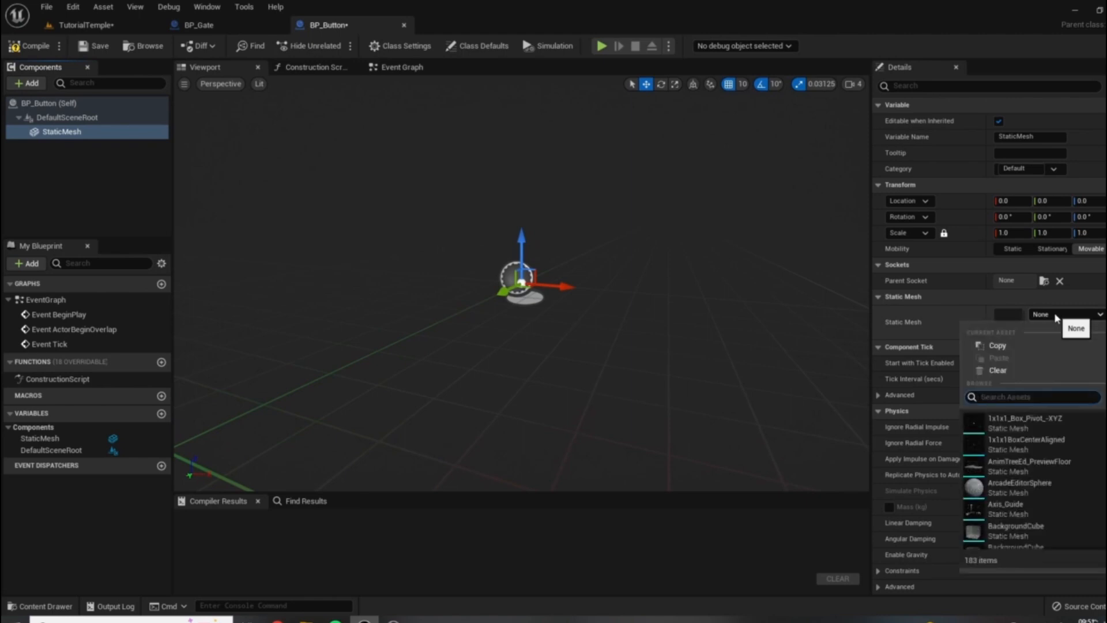
type("cylinder")
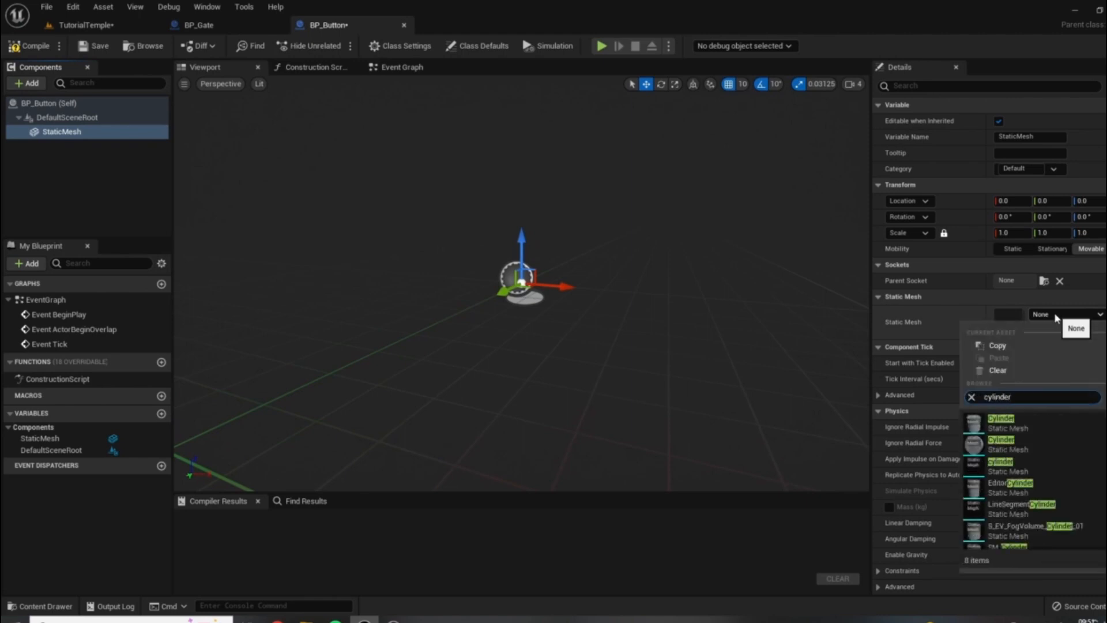
left_click(1020, 425)
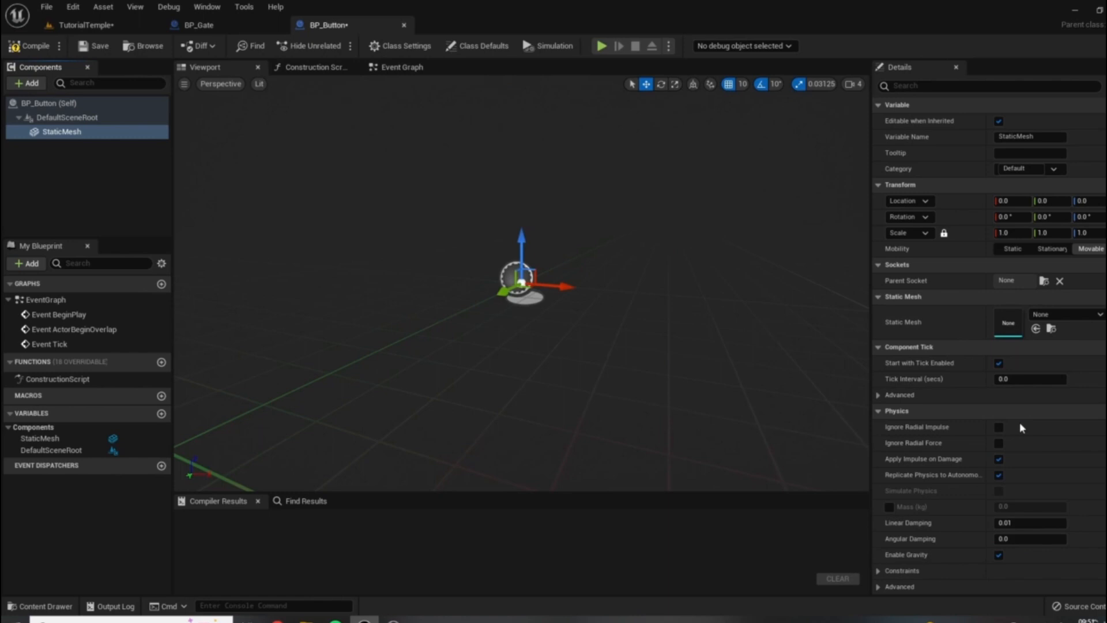
right_click_drag(752, 363, 2, 29)
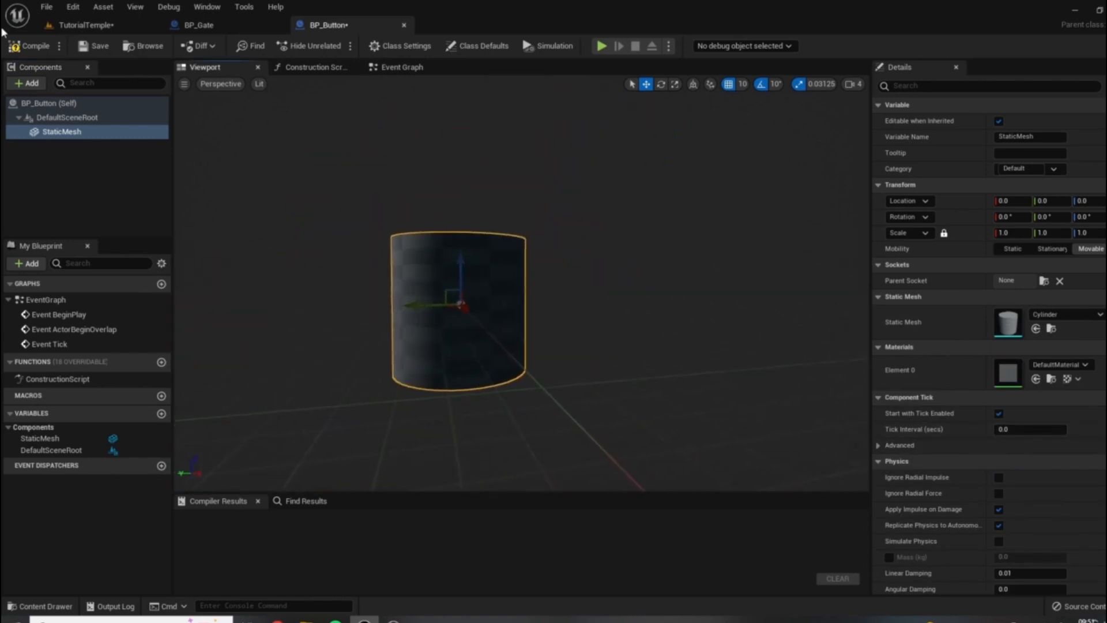
left_click(95, 46)
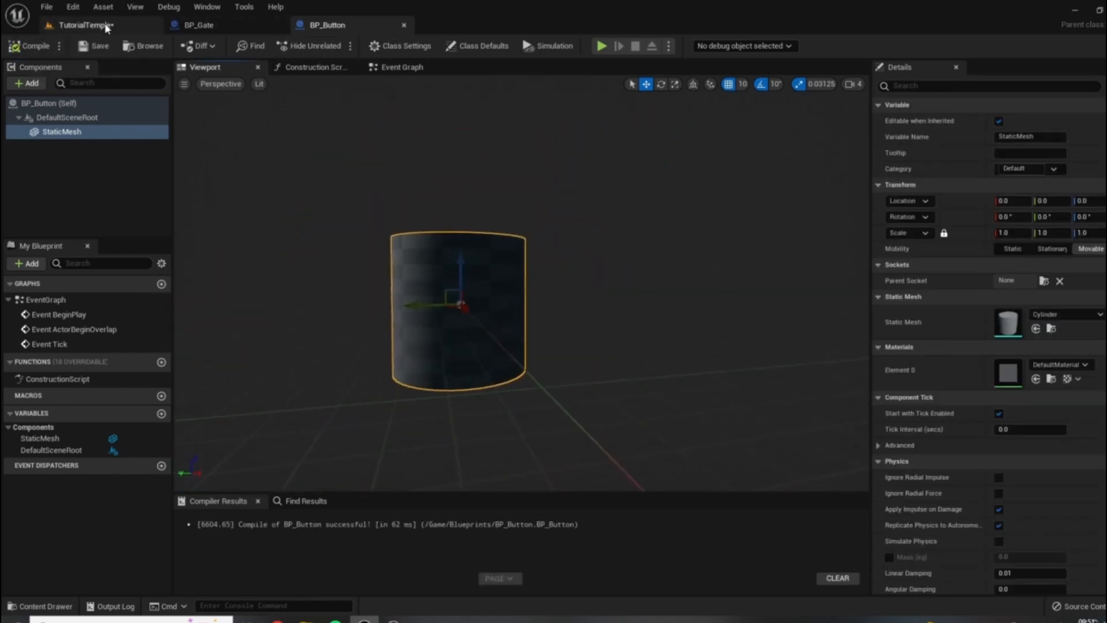
Step: Place a BP_Button instance in the TutorialTemple level on the green floor near the player start and adjust its height
left_click(106, 27)
left_click_drag(229, 484, 539, 315)
right_click_drag(540, 315, 421, 314)
key("d")
left_click_drag(820, 281, 824, 227)
right_click_drag(696, 283, 554, 248)
Step: Play the level and jump with the character beside the cylinder to compare their sizes, ending the play session
left_click(253, 46)
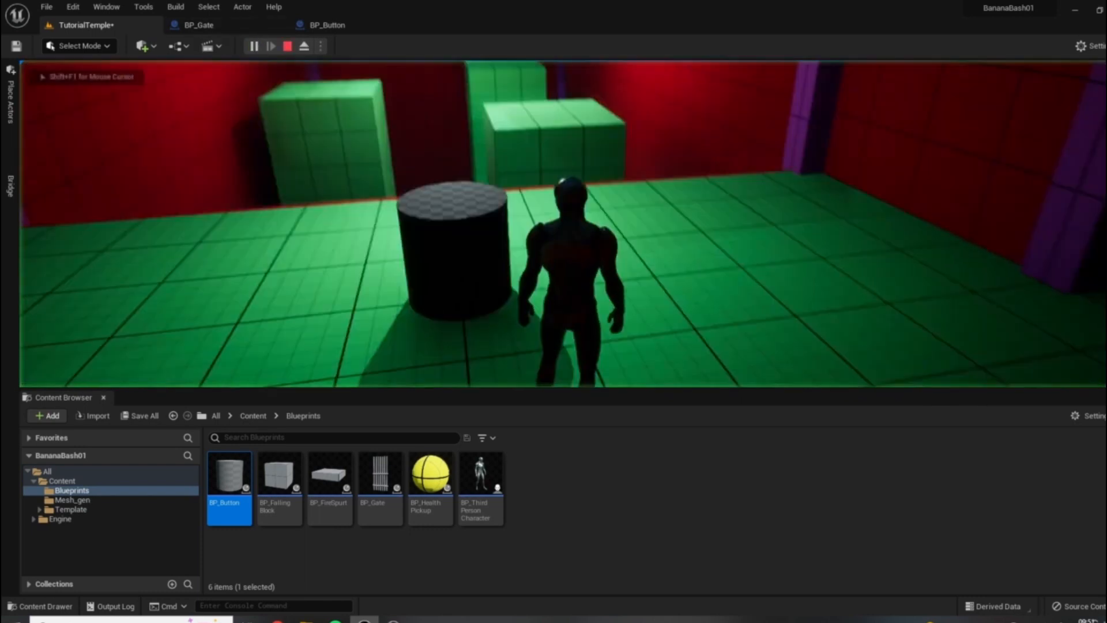
key("w")
key("space")
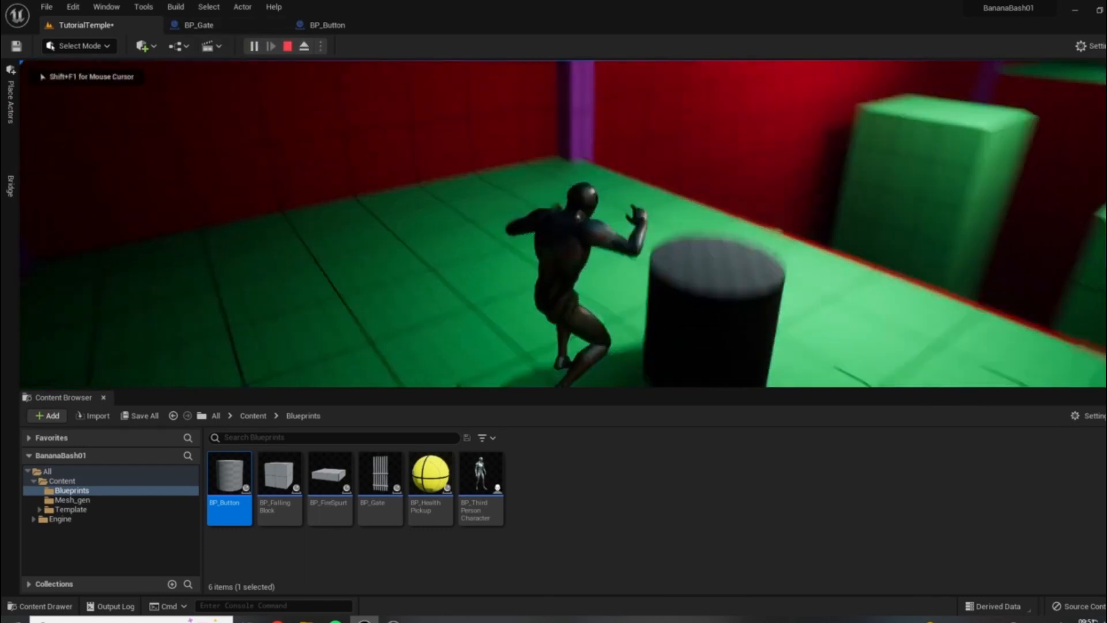
key("space")
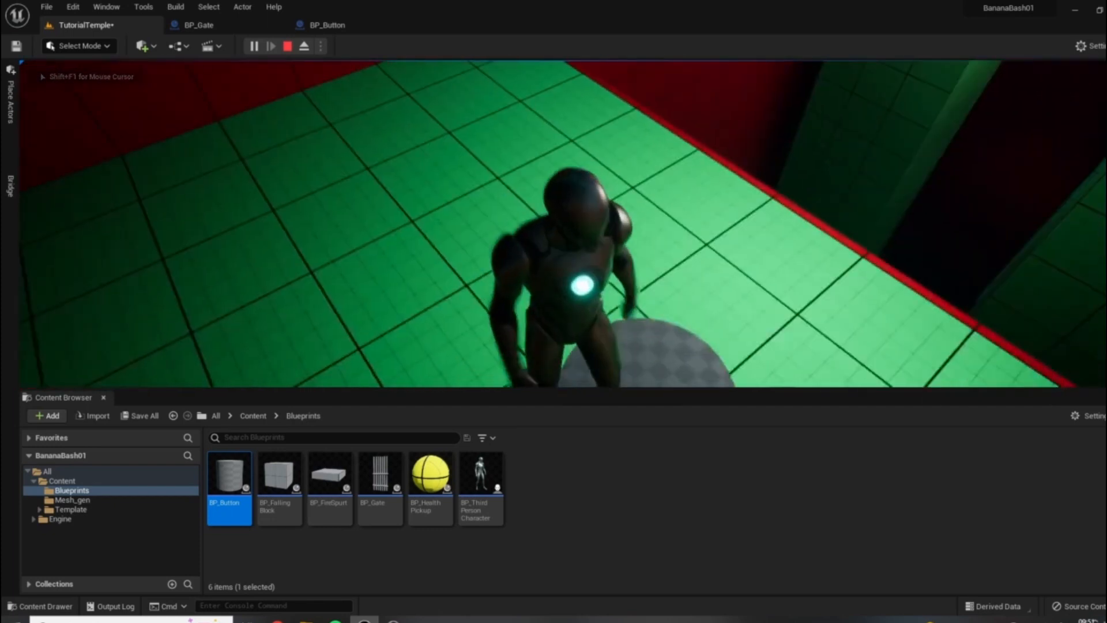
key("Escape")
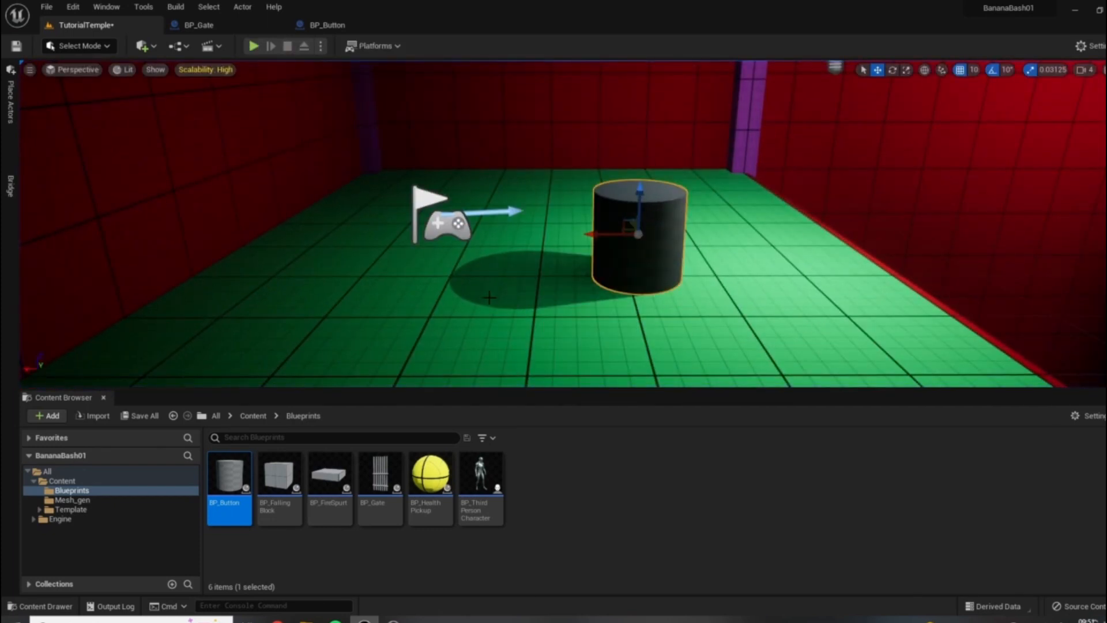
Step: Close the BP_Gate blueprint and flatten the cylinder in BP_Button to a Z scale of 0.0625
left_click(287, 25)
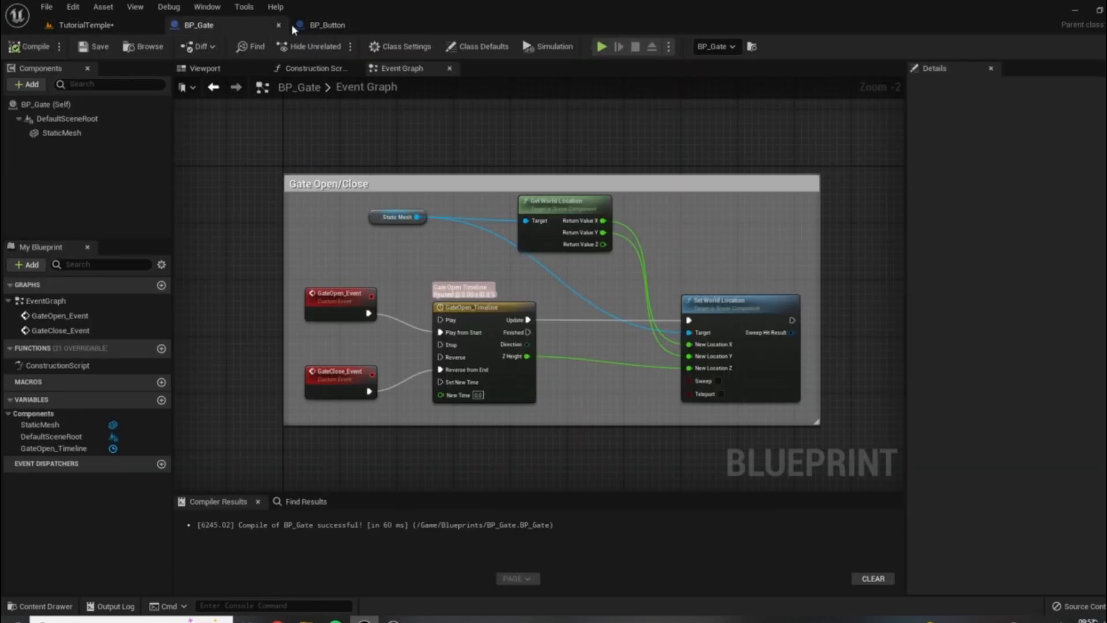
left_click(278, 25)
left_click(197, 25)
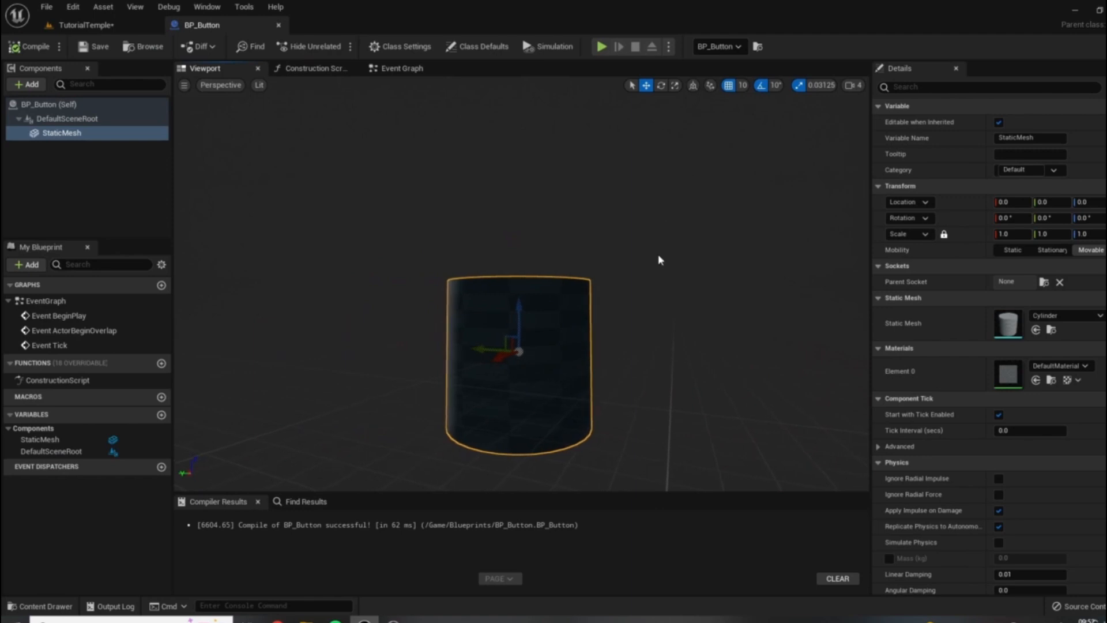
key("r")
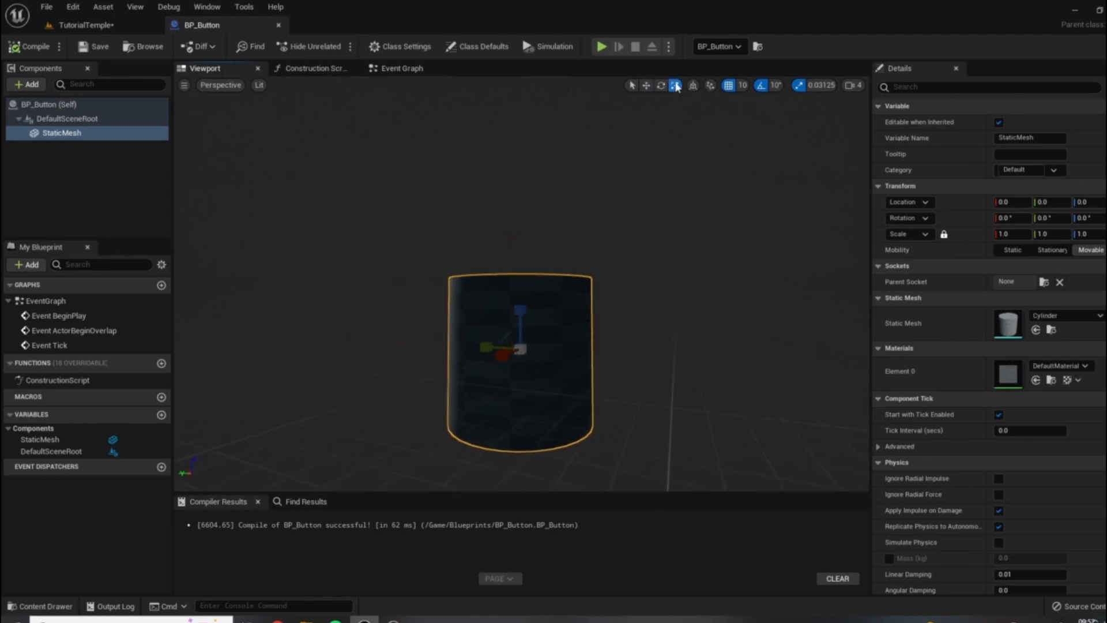
left_click_drag(521, 310, 520, 365)
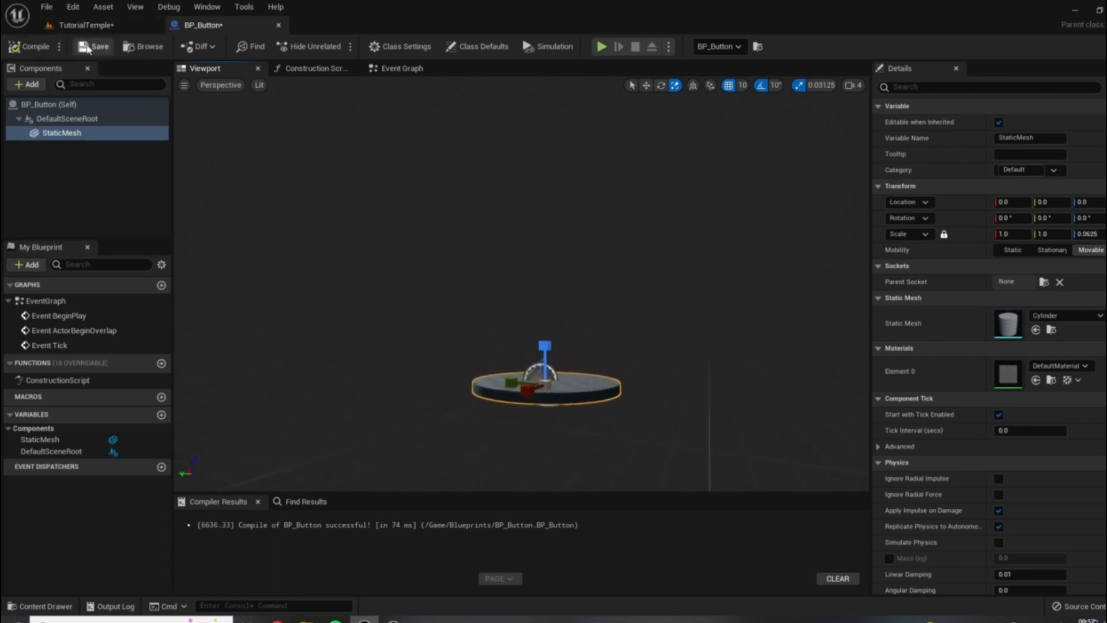
Step: Lower the flattened button placed in the TutorialTemple level down to the green floor
left_click(86, 25)
key("d")
right_click_drag(682, 286, 611, 246)
left_click_drag(672, 249, 658, 288)
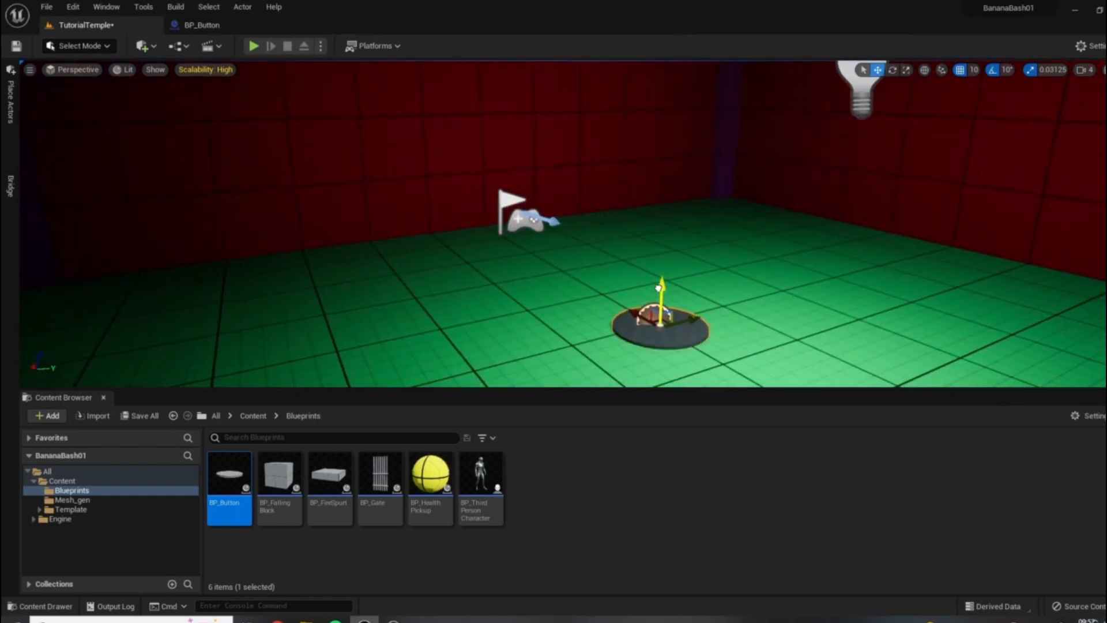
Step: Thicken the button's cylinder in BP_Button to a Z scale of 0.125
left_click(201, 25)
left_click_drag(544, 348, 545, 338)
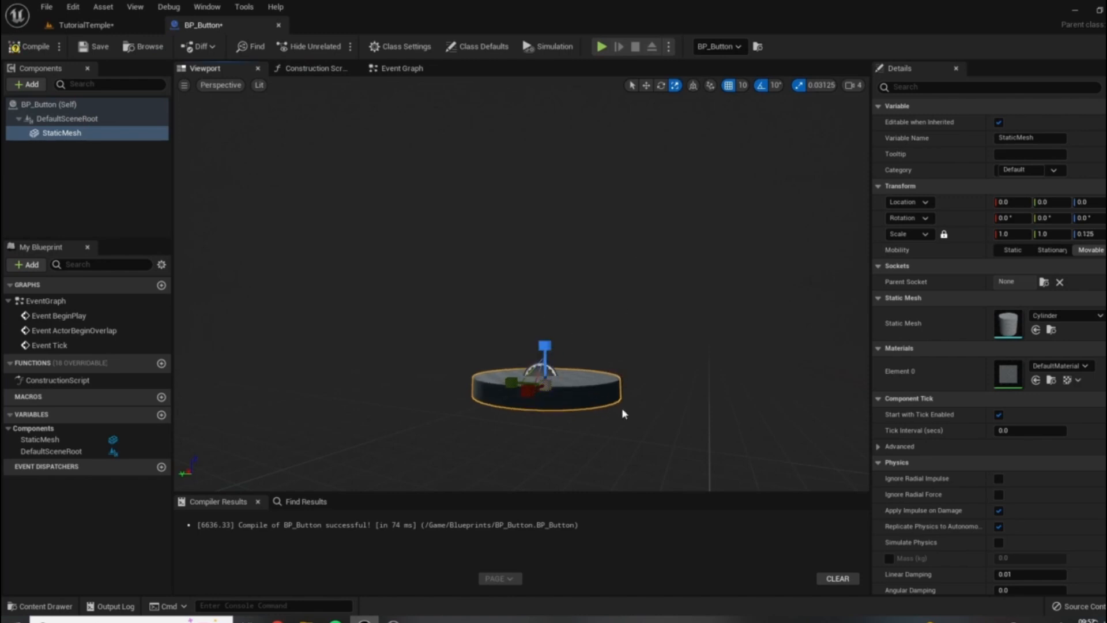
key("d")
right_click_drag(681, 293, 504, 352)
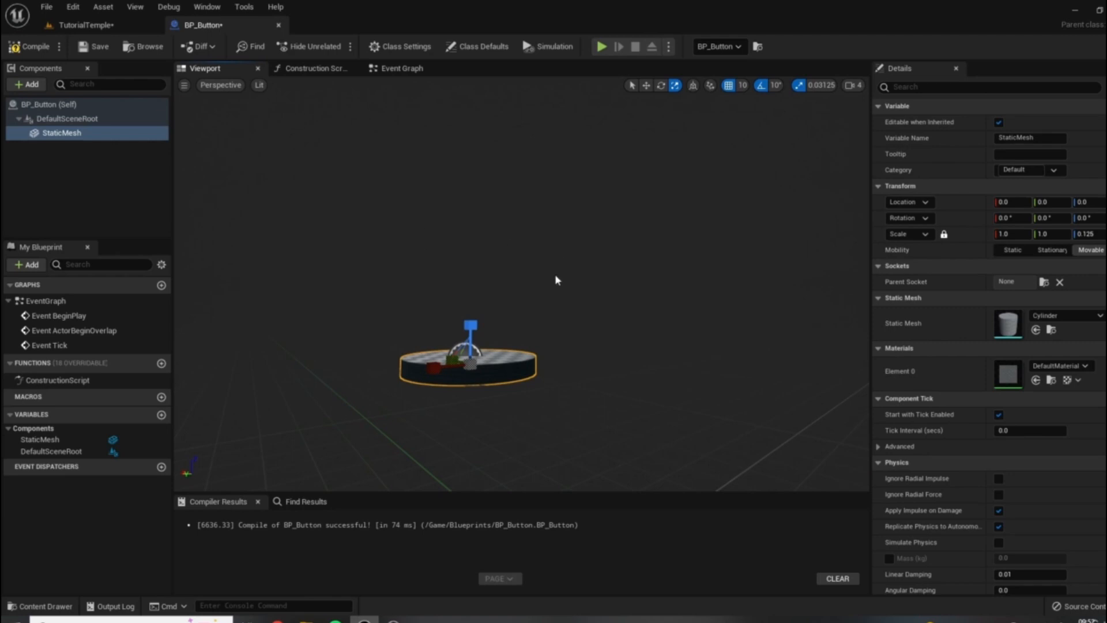
Step: Set the level's position snap size to 5, lower the placed button onto the floor, and shrink the Content Browser
left_click(94, 28)
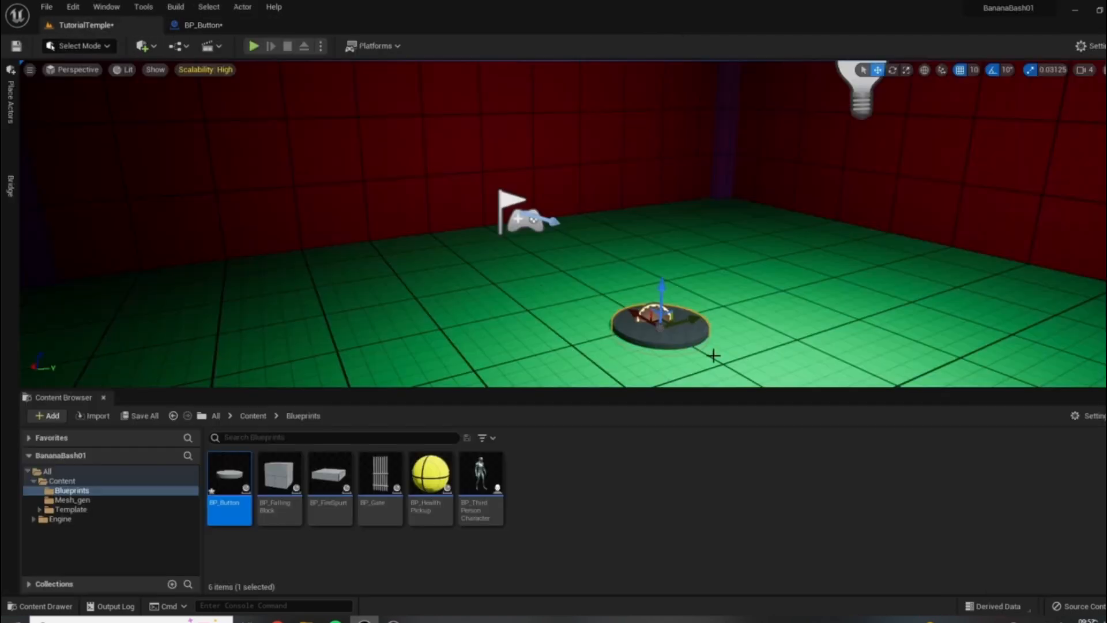
right_click_drag(686, 329, 634, 266)
scroll(611, 268, "up", 2)
scroll(610, 269, "up", 2)
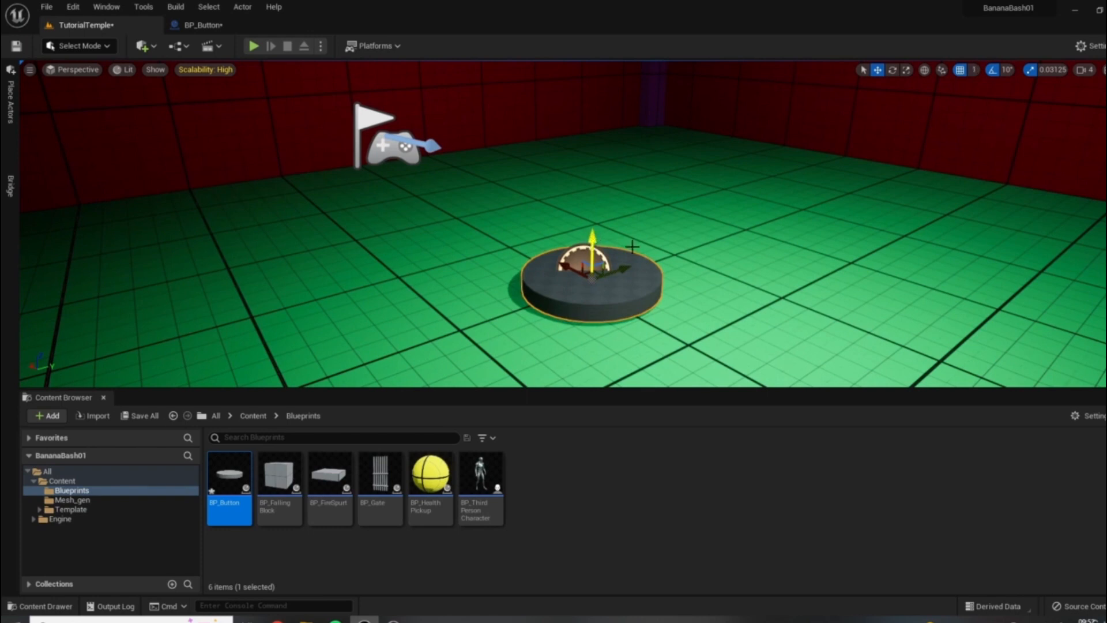
left_click(975, 69)
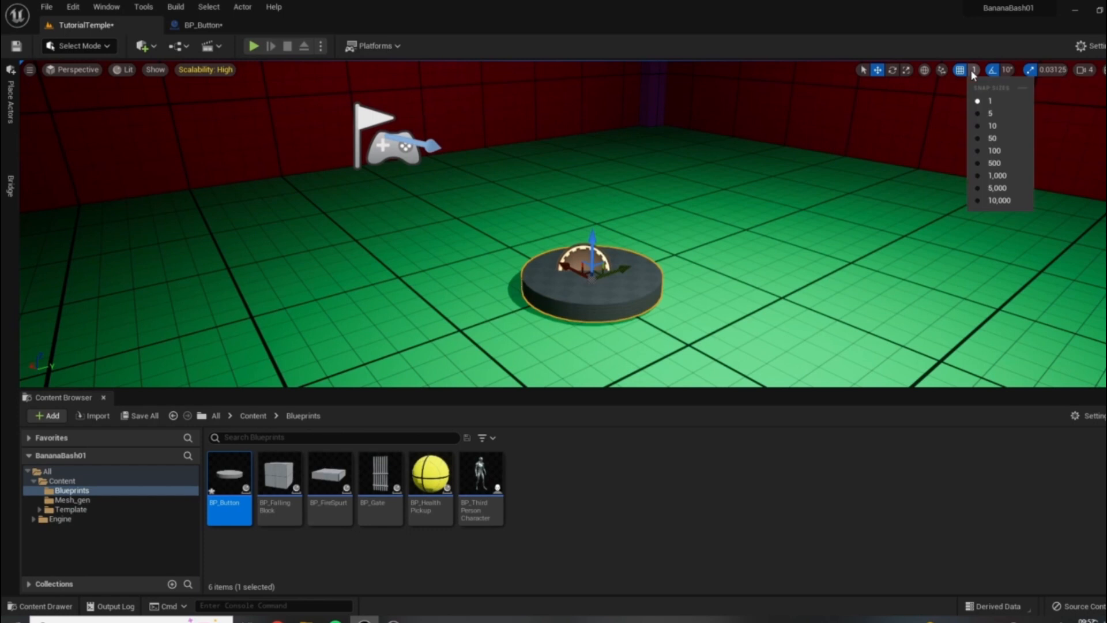
left_click(991, 114)
left_click_drag(595, 238, 596, 251)
left_click(754, 289)
left_click_drag(453, 406, 462, 475)
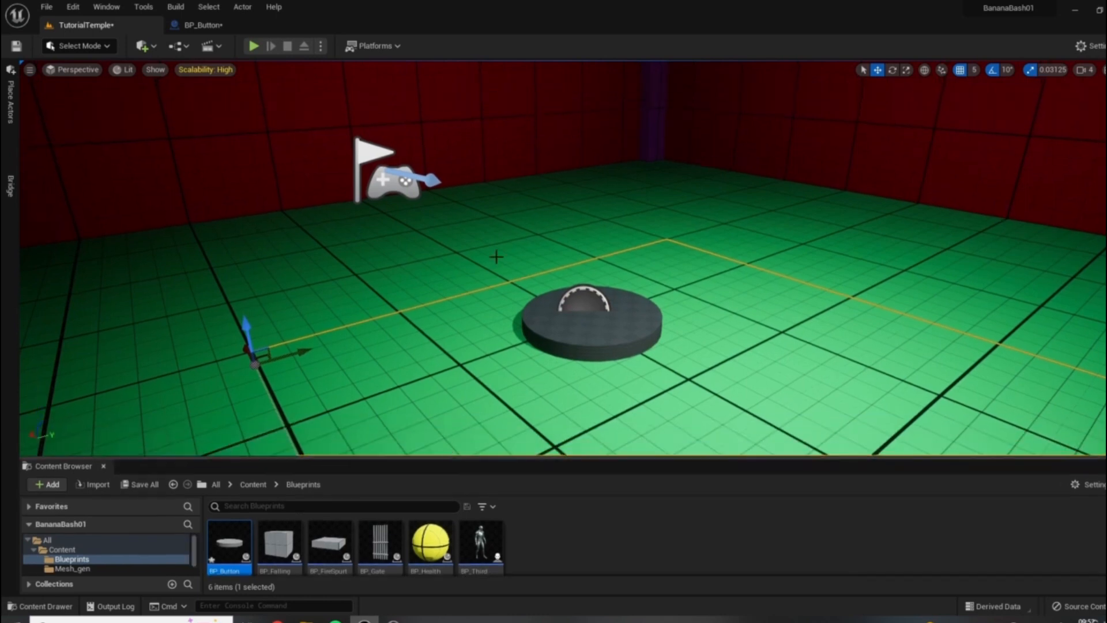
Step: Apply the MI_PrototypeGrid_Yellow material to the cylinder mesh in BP_Button, and compile and save the blueprint
left_click(203, 25)
right_click_drag(519, 276, 455, 369)
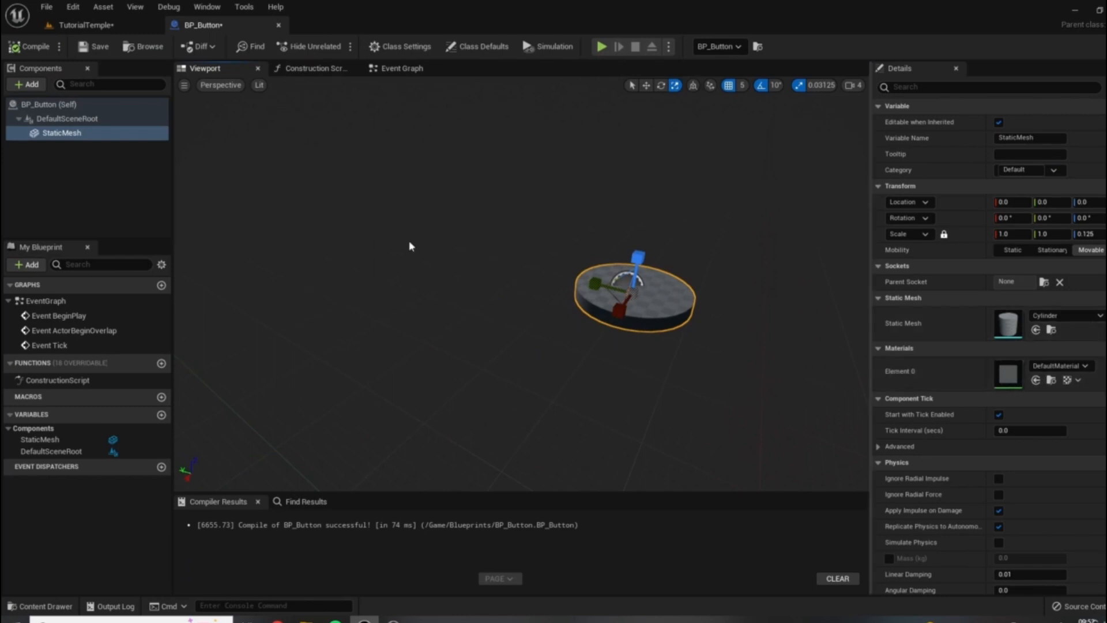
key("f")
left_click(1049, 371)
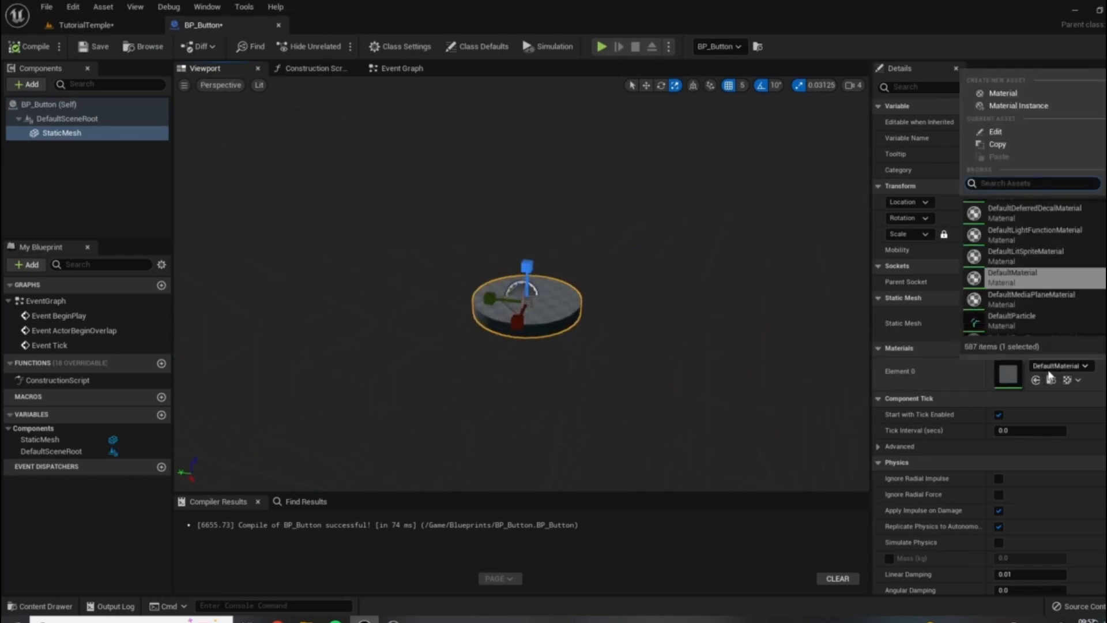
type("yellow")
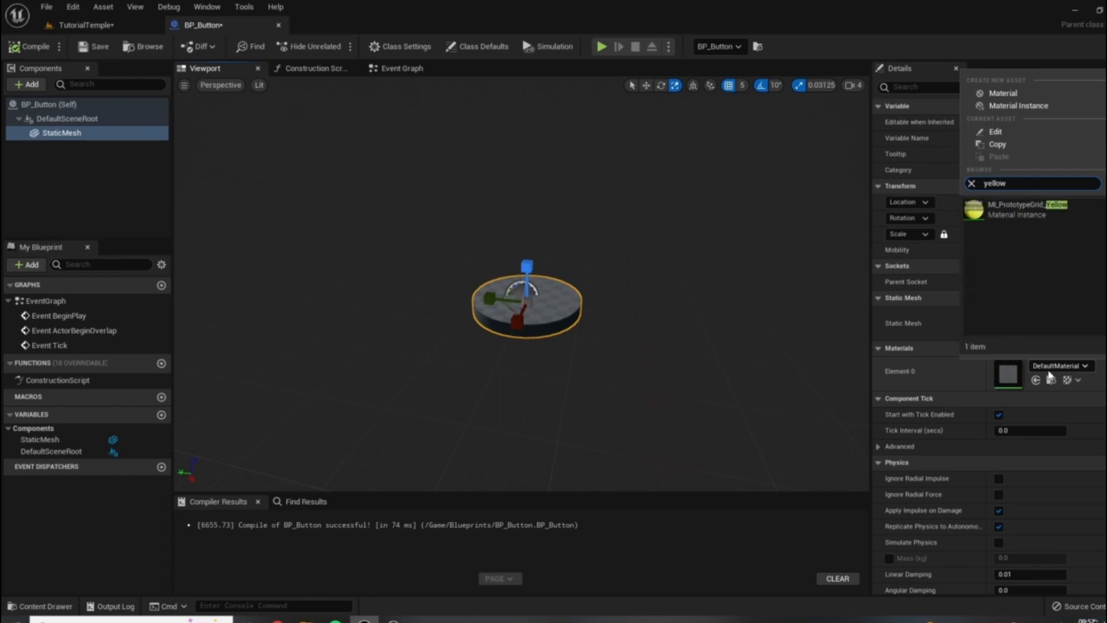
left_click(1027, 207)
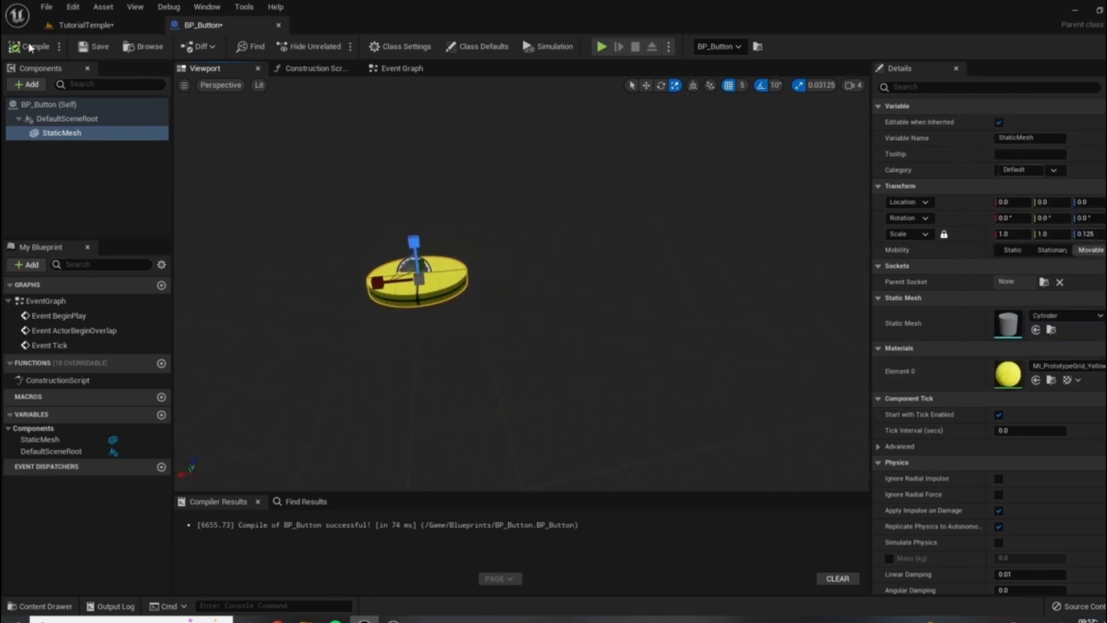
left_click(29, 46)
left_click(94, 46)
right_click_drag(588, 250, 629, 254)
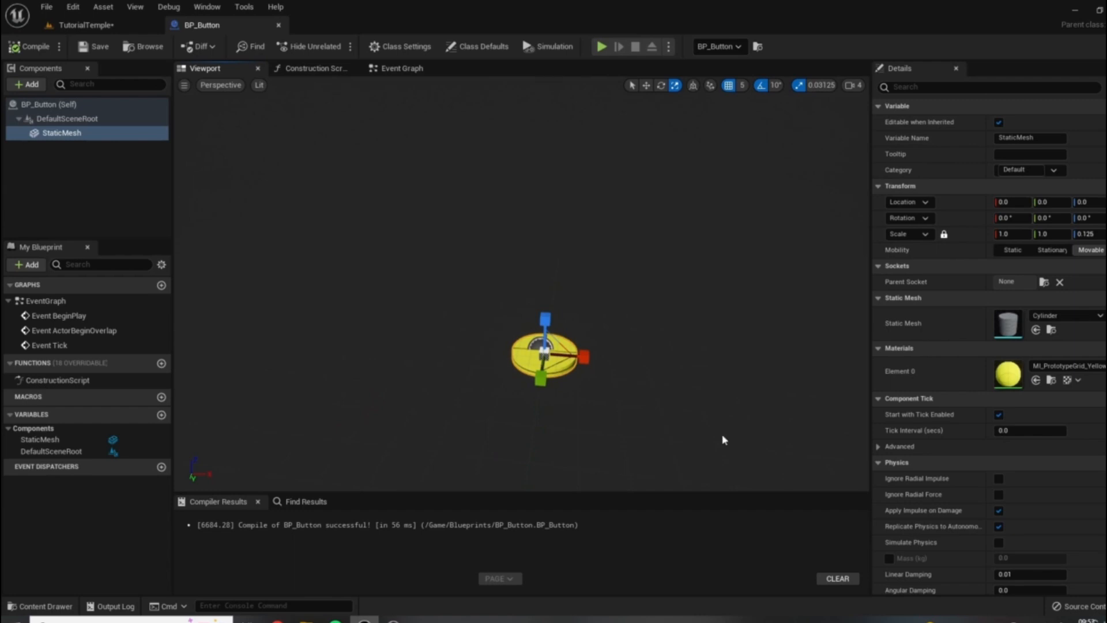
Step: Play-test the TutorialTemple level by walking the character around the yellow button, stop the session, and select the placed button
left_click(84, 24)
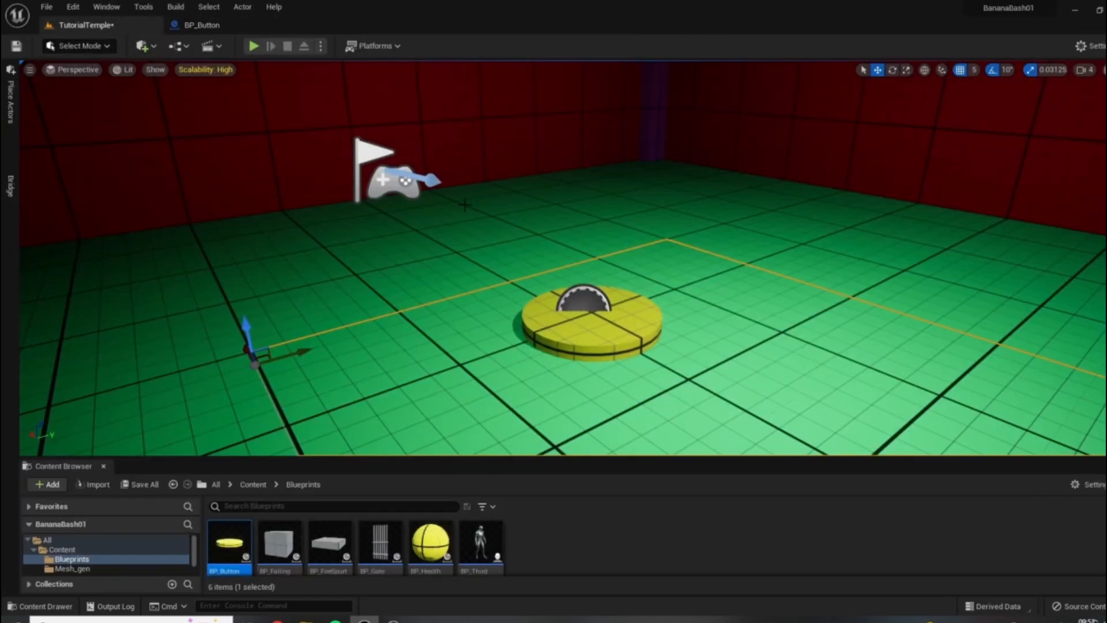
left_click(253, 46)
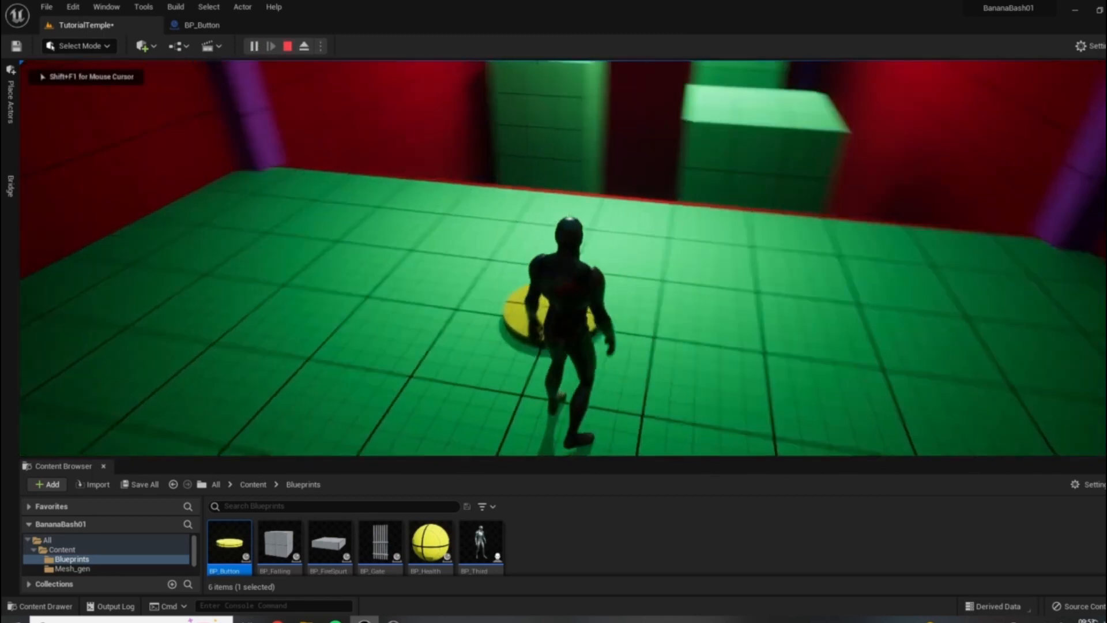
key("w")
key("d")
key("s")
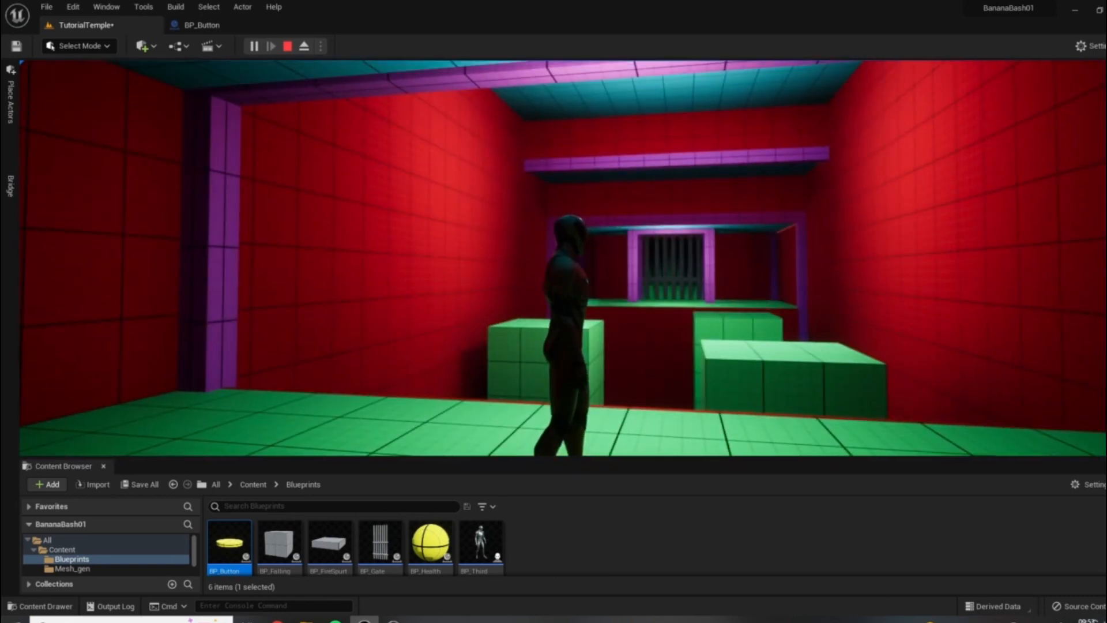
key("Escape")
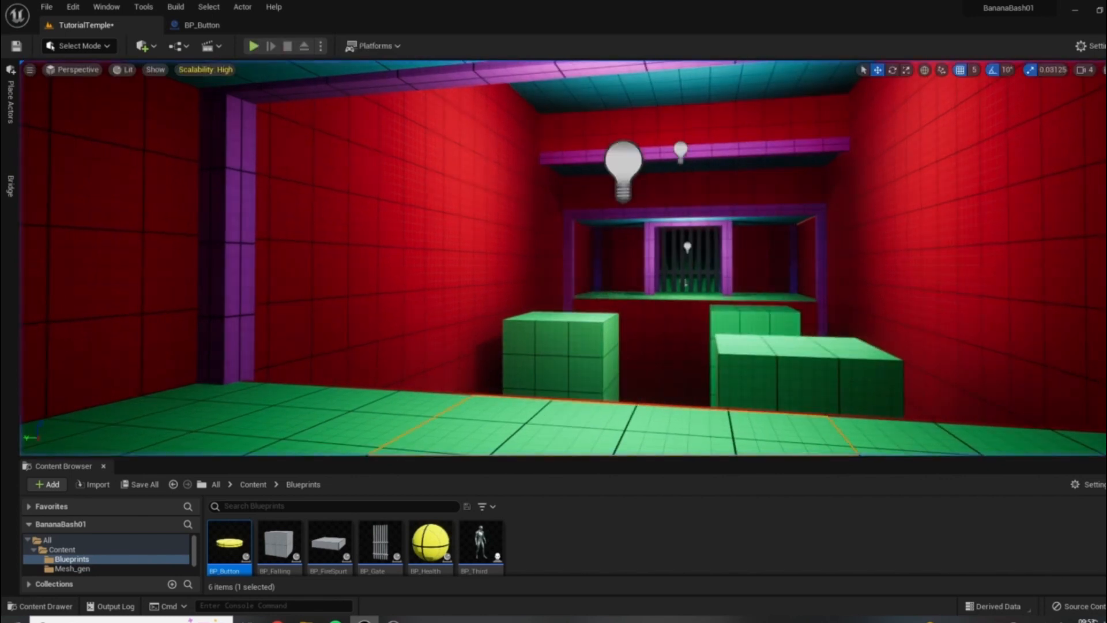
key("f")
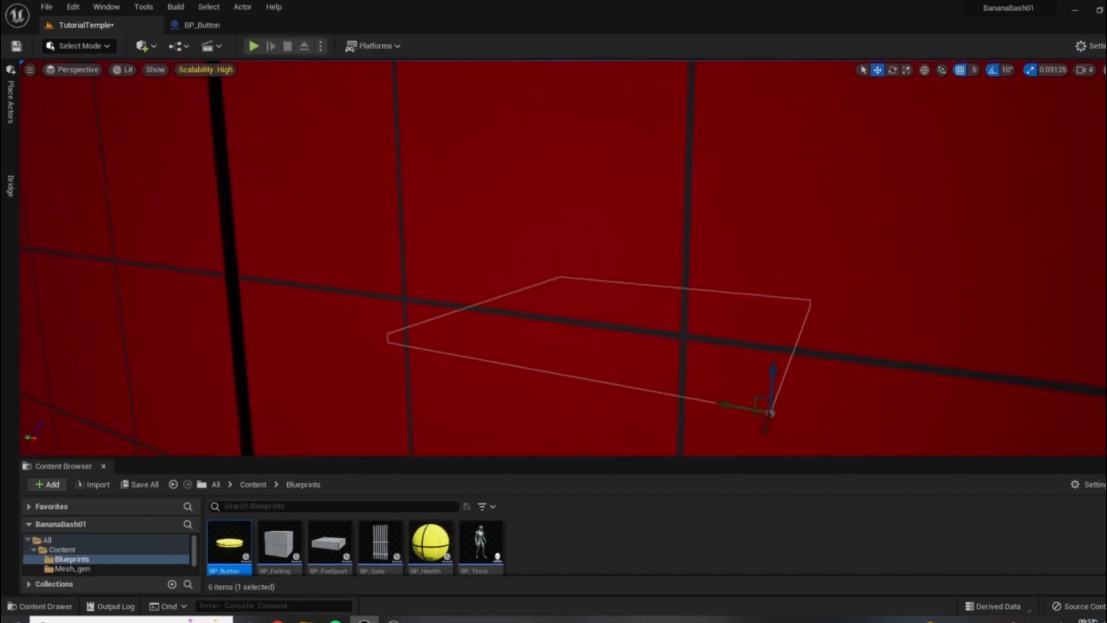
key("f")
left_click(497, 390)
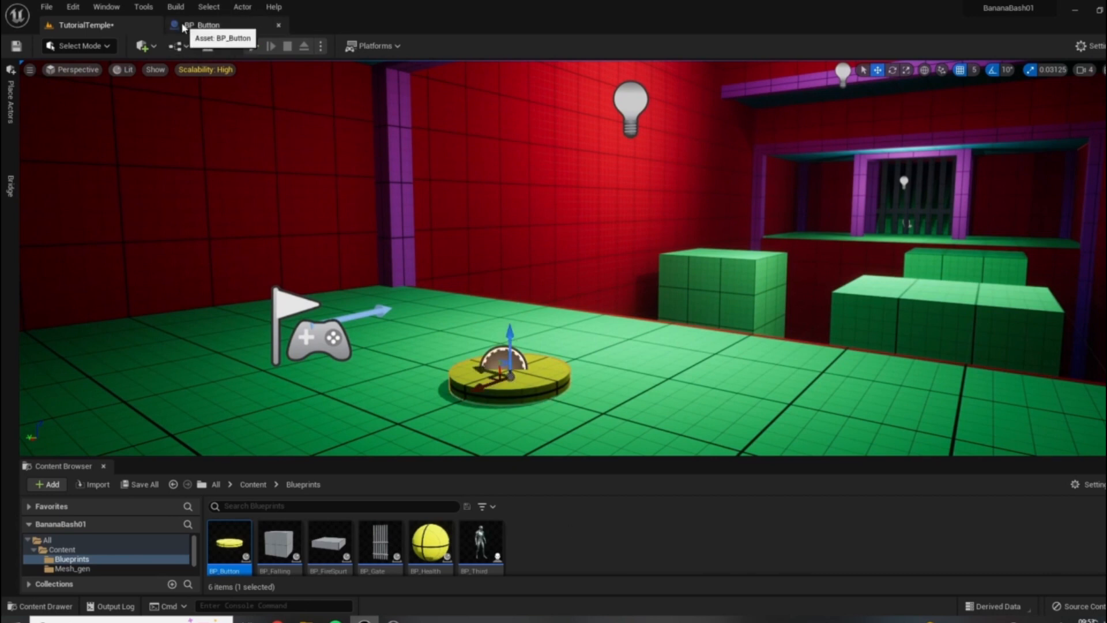
Step: Add a Sphere Collision component to the BP_Button blueprint
left_click(232, 23)
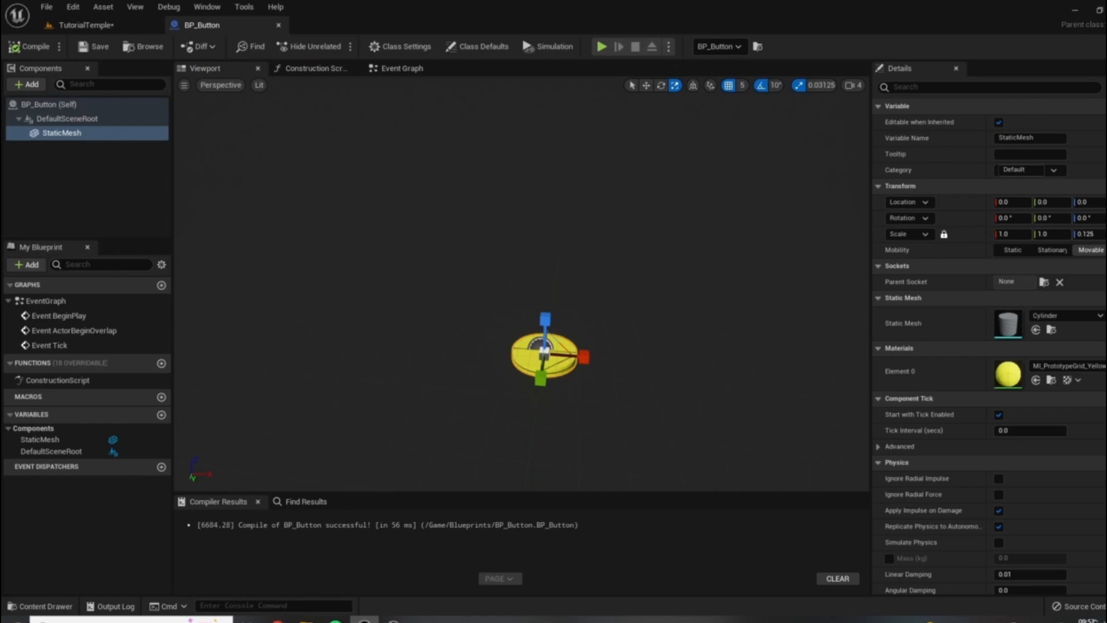
mouse_move(692, 306)
right_mouse_down()
mouse_move(689, 326)
mouse_move(707, 323)
mouse_move(692, 305)
right_mouse_up()
key("w")
right_click_drag(505, 347, 483, 332)
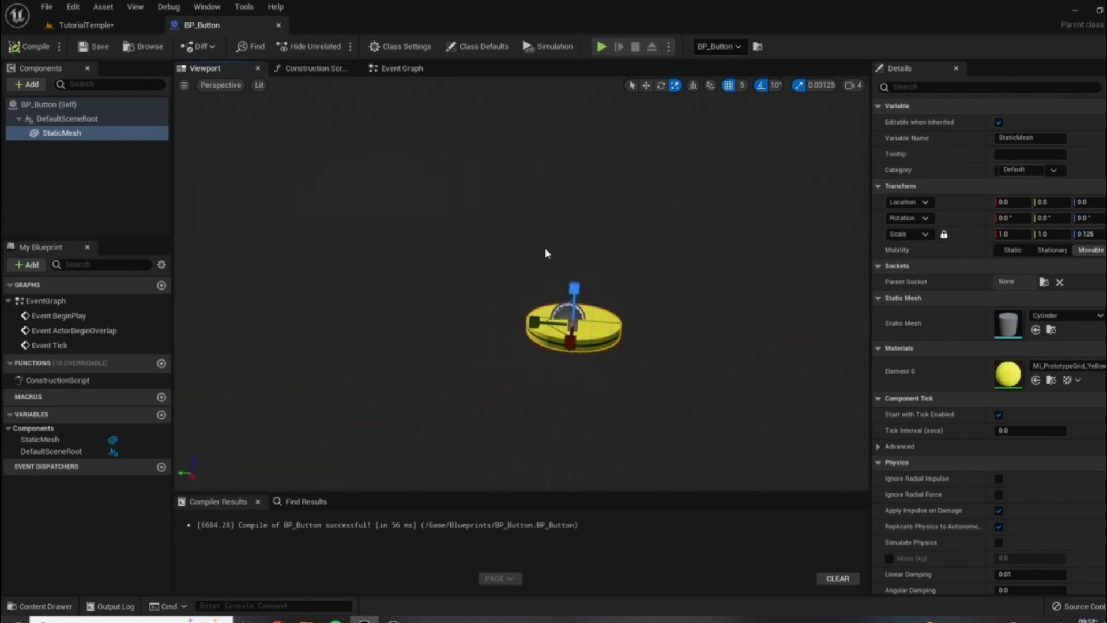
key("q")
key("Escape")
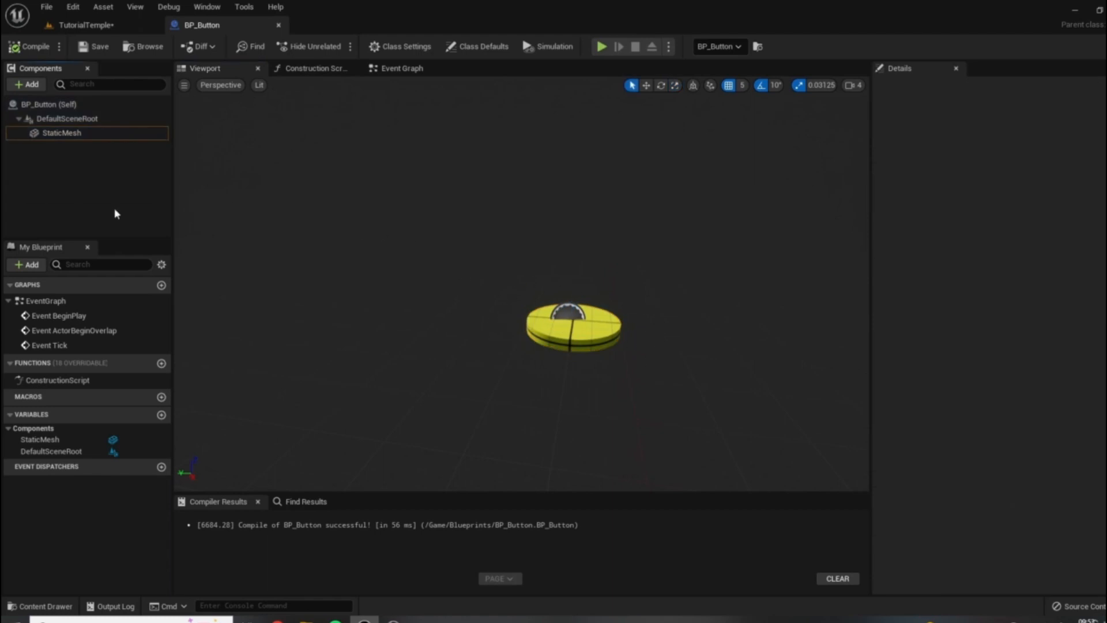
left_click(28, 85)
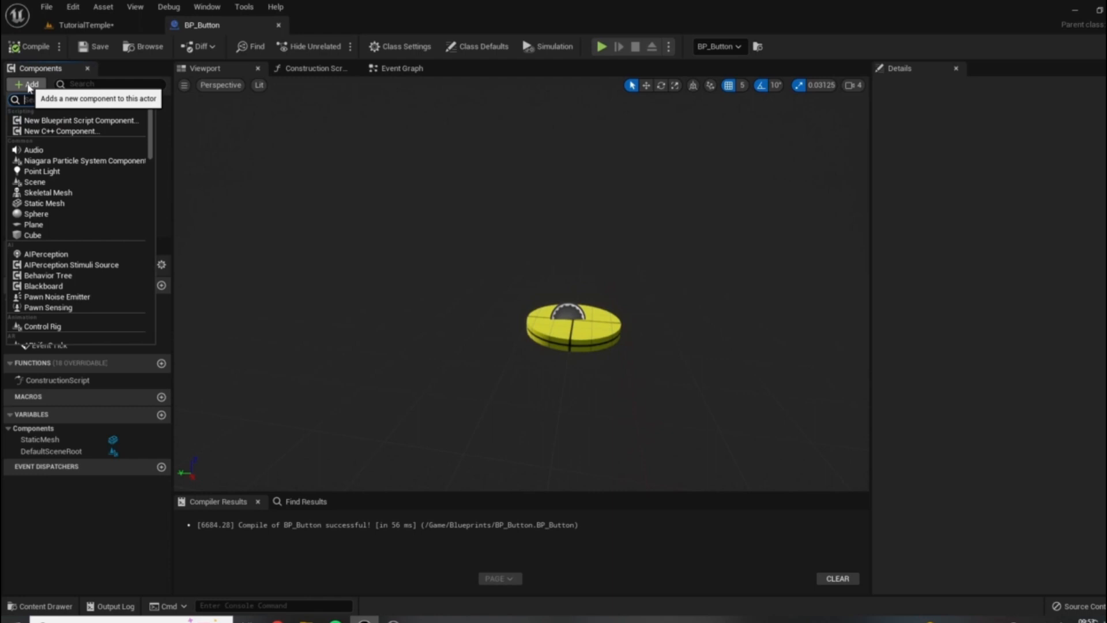
type("sphere")
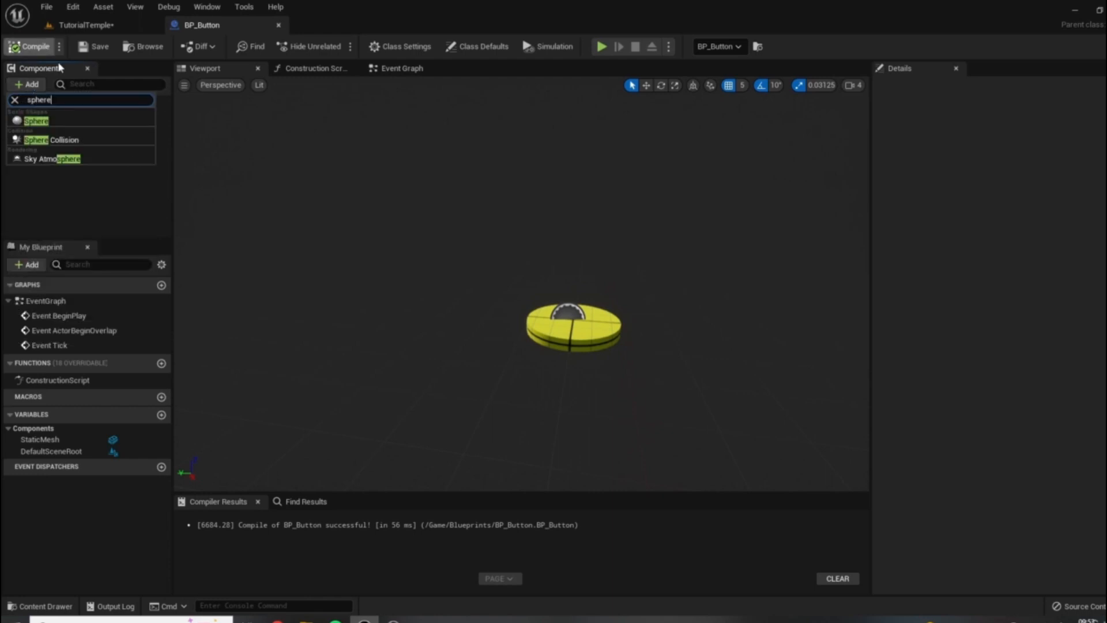
left_click(49, 141)
left_click(621, 298)
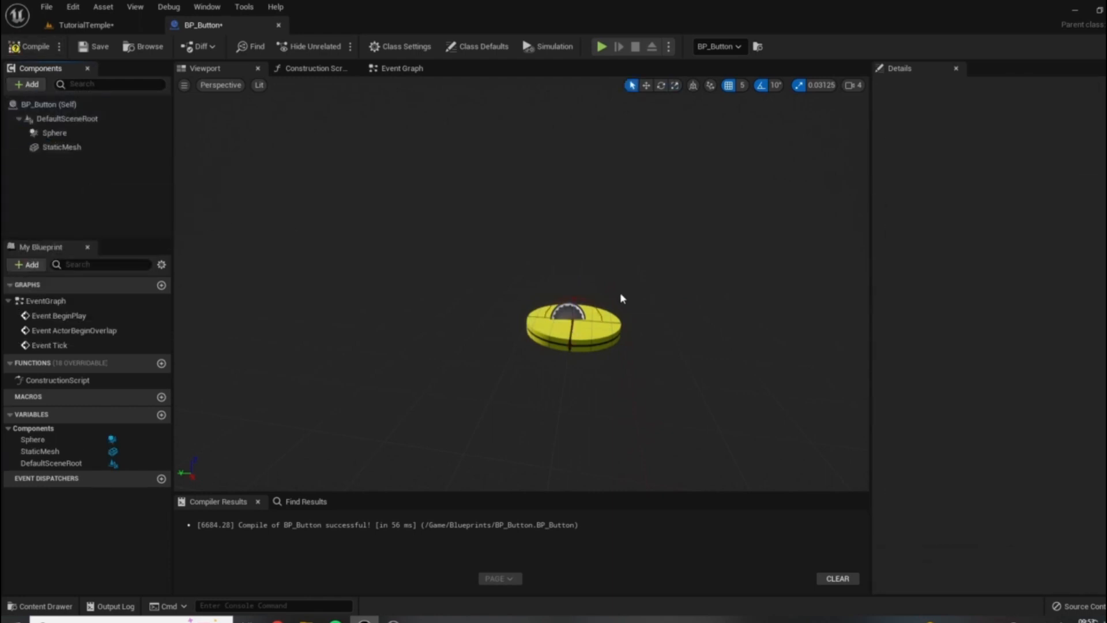
Step: Enlarge the sphere collision's radius to about 50.37 so it surrounds the button's cylinder, and compile the blueprint
left_click(87, 131)
key("r")
scroll(439, 348, "up", 3)
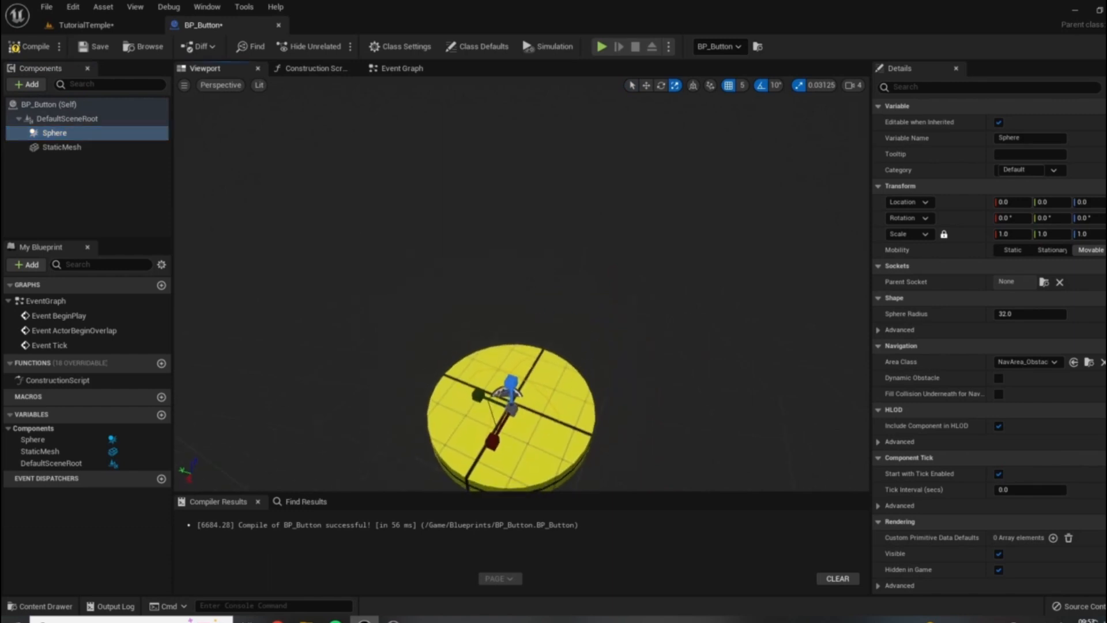
right_click_drag(531, 300, 490, 206)
right_click_drag(679, 221, 667, 254)
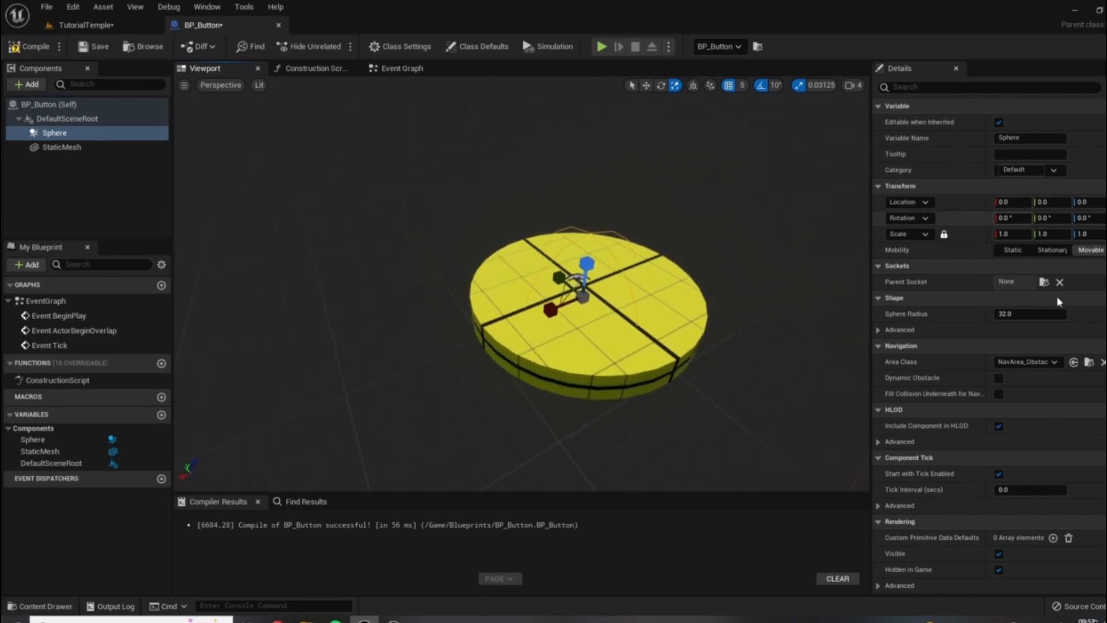
left_click(1014, 316)
left_click_drag(1014, 313, 1032, 314)
mouse_move(713, 311)
left_mouse_down()
mouse_move(713, 335)
mouse_move(713, 311)
left_mouse_up()
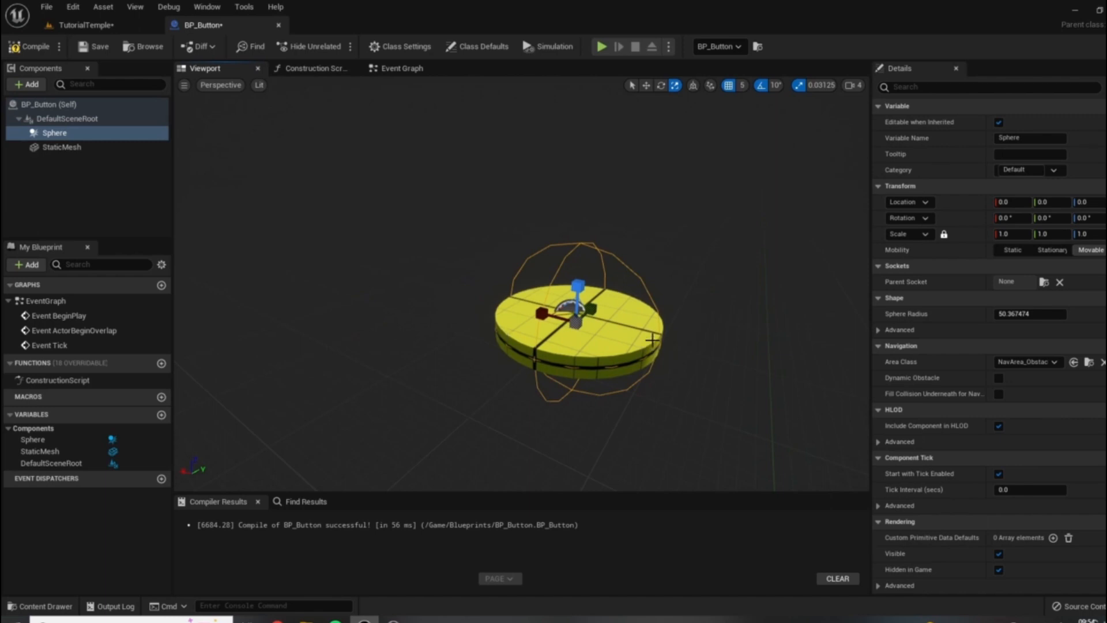
left_click_drag(668, 376, 664, 352)
left_click_drag(734, 337, 746, 337)
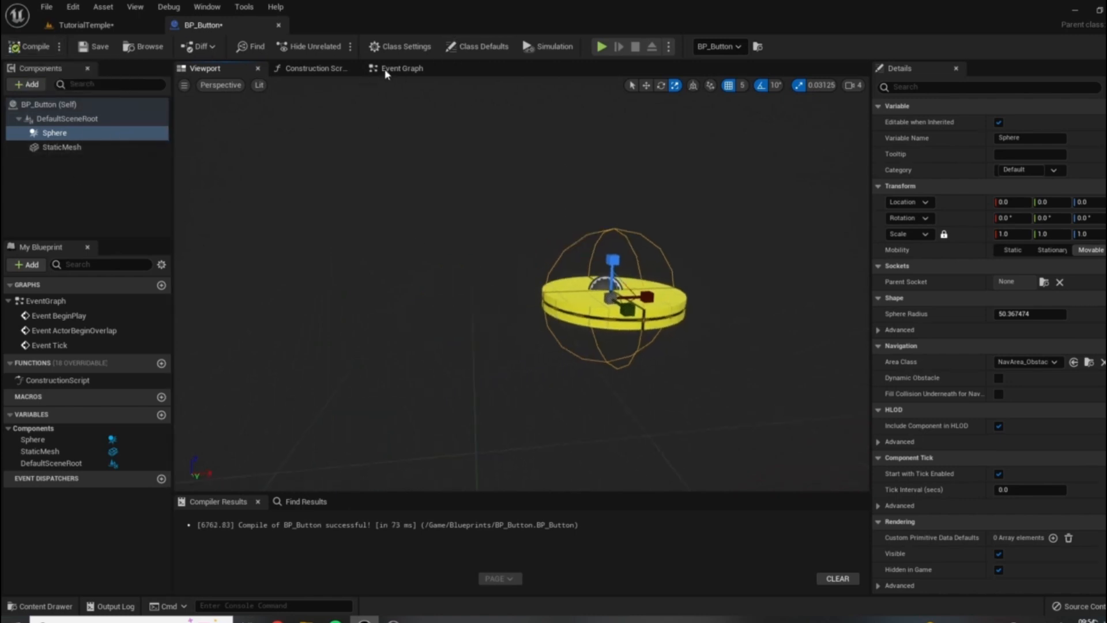
Step: Delete the Event ActorBeginOverlap and Event Tick nodes from BP_Button's event graph
left_click(402, 68)
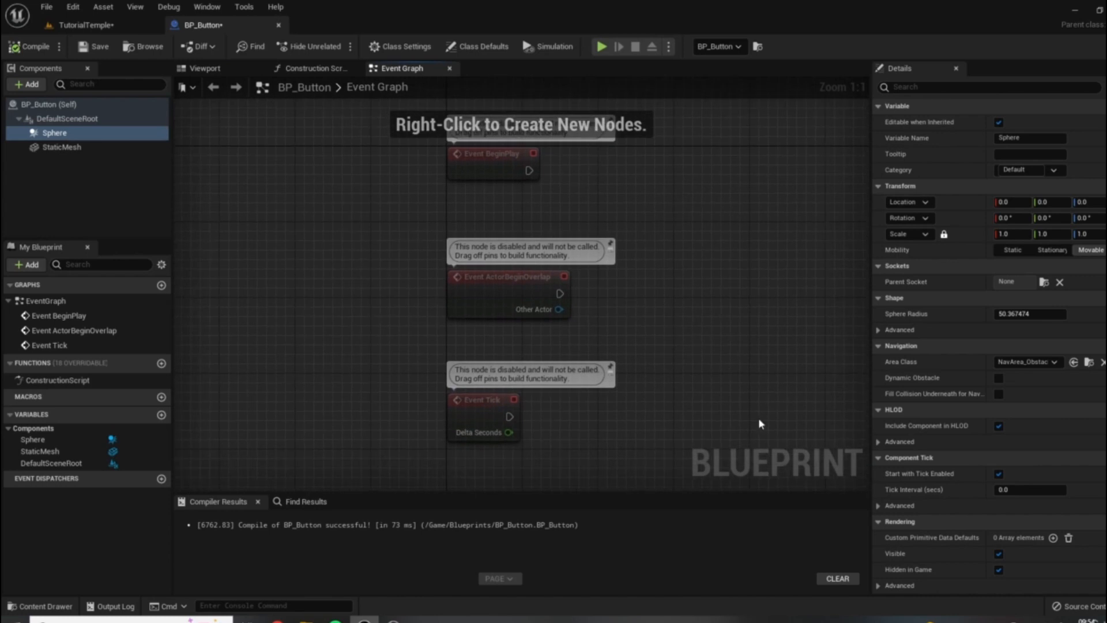
left_click_drag(594, 482, 531, 326)
key("Delete")
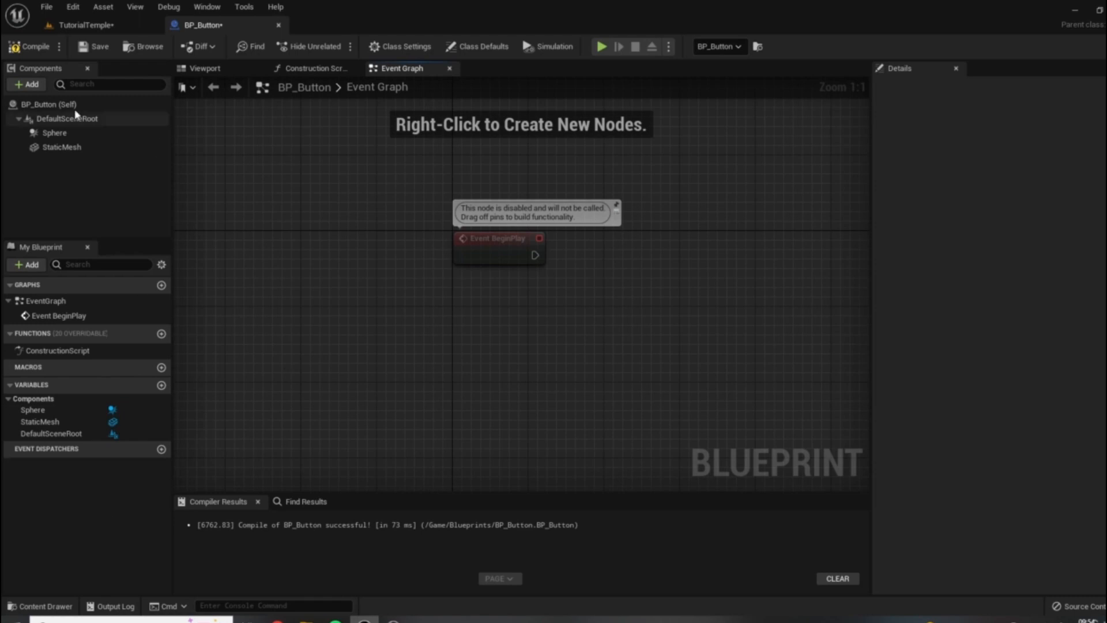
Step: Add a Get Player Character node below Event BeginPlay
right_click(460, 317)
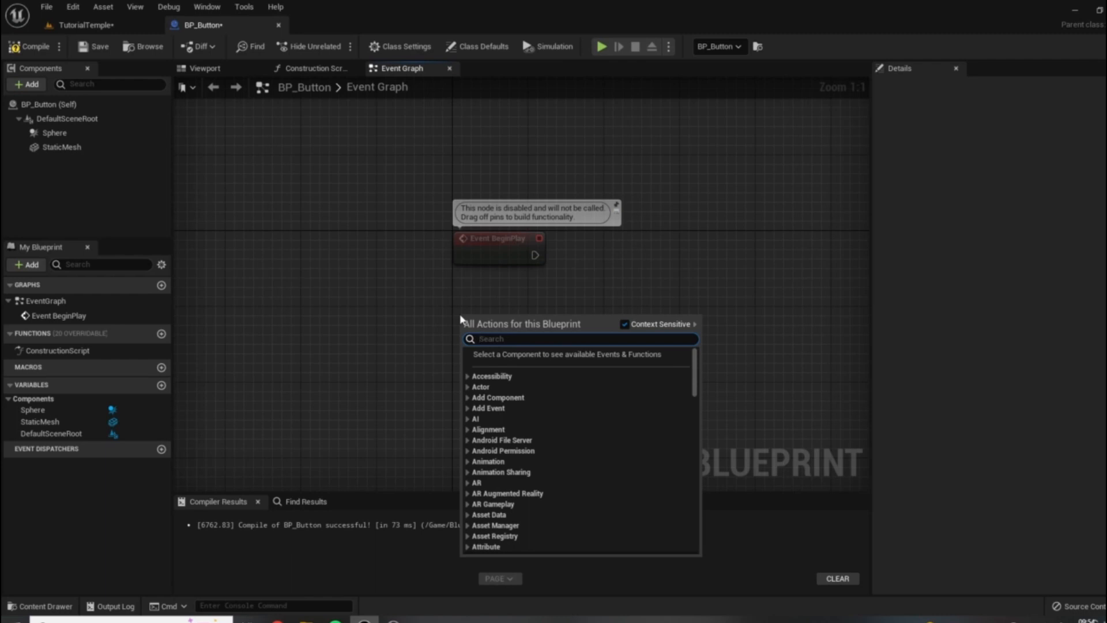
type("get pla")
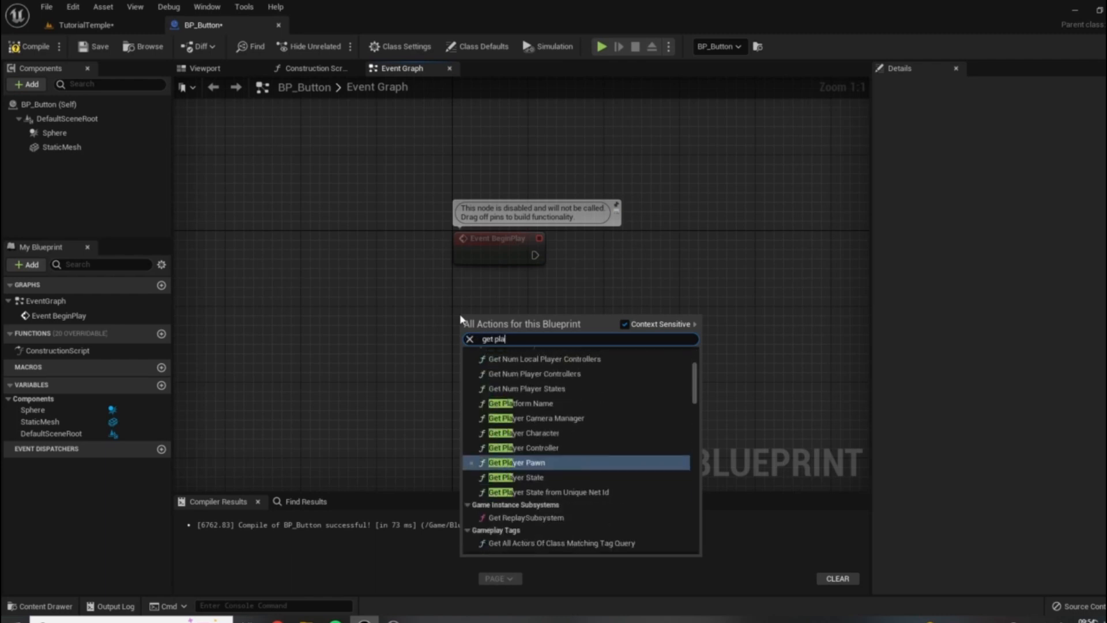
type("yer character")
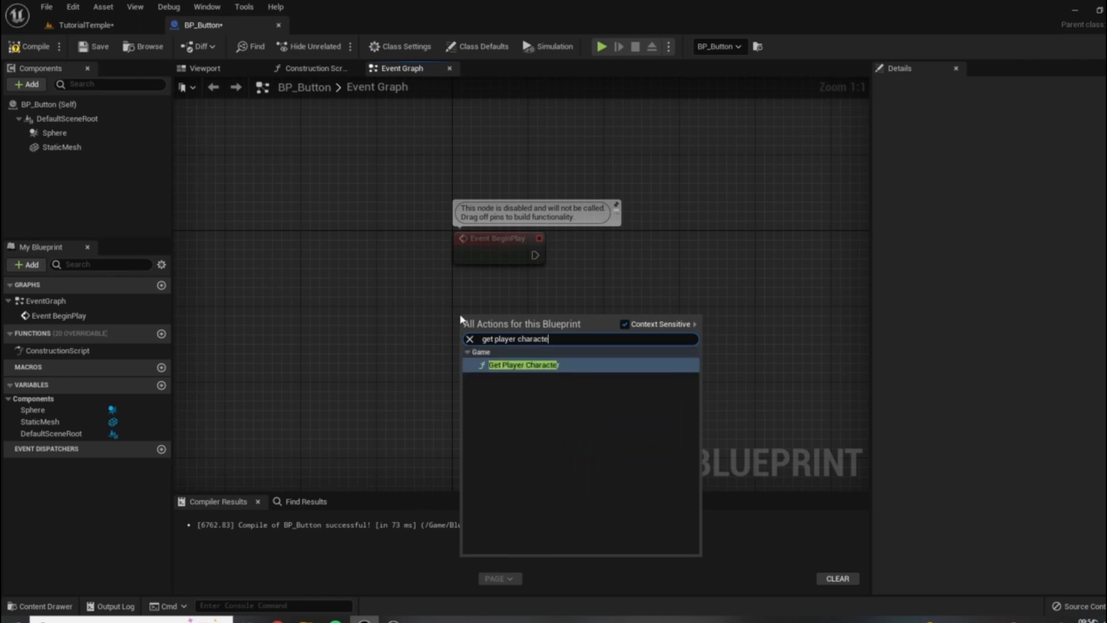
key("Return")
Step: Cast the player character's return value to BP_ThirdPersonCharacter and run the cast from Event BeginPlay
left_click_drag(531, 320, 604, 279)
type("cast")
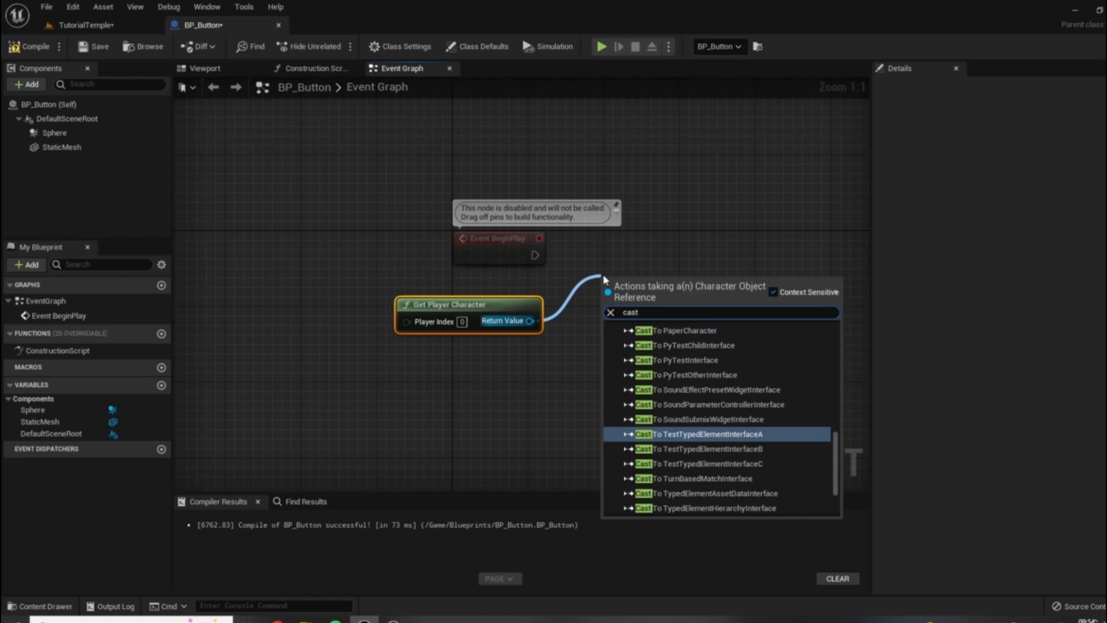
type(" Bp")
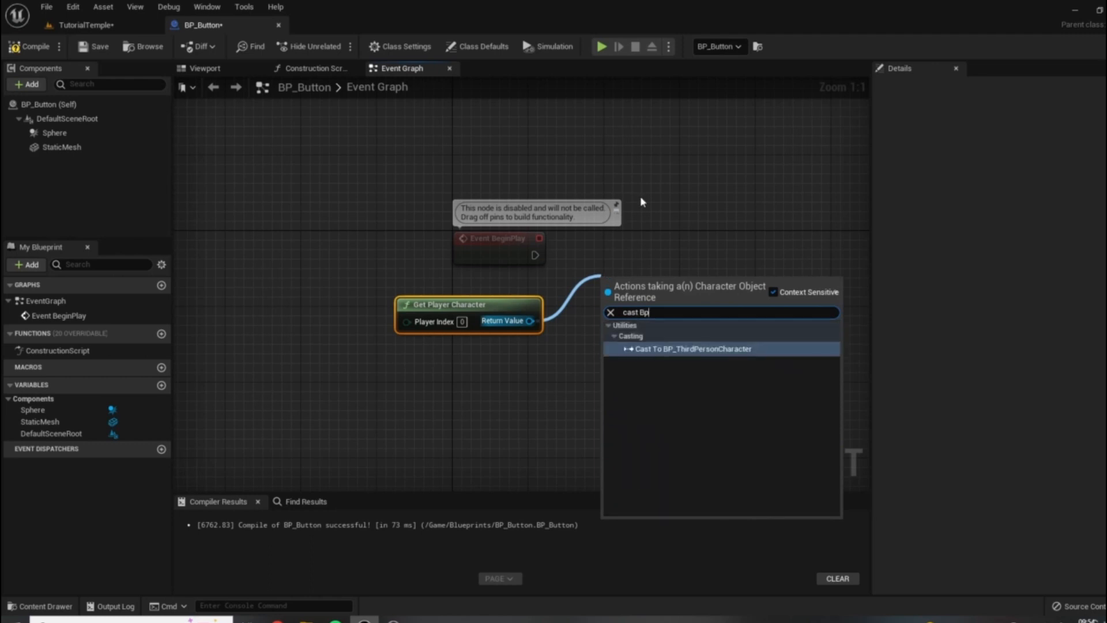
left_click(725, 350)
right_click_drag(672, 307, 591, 311)
left_click_drag(591, 311, 591, 283)
left_click_drag(450, 307, 529, 306)
Step: Promote the As BP Third Person Character output to a variable named PlayerRef, align its Set node with the cast, and compile
right_click_drag(546, 224, 407, 191)
right_click(538, 306)
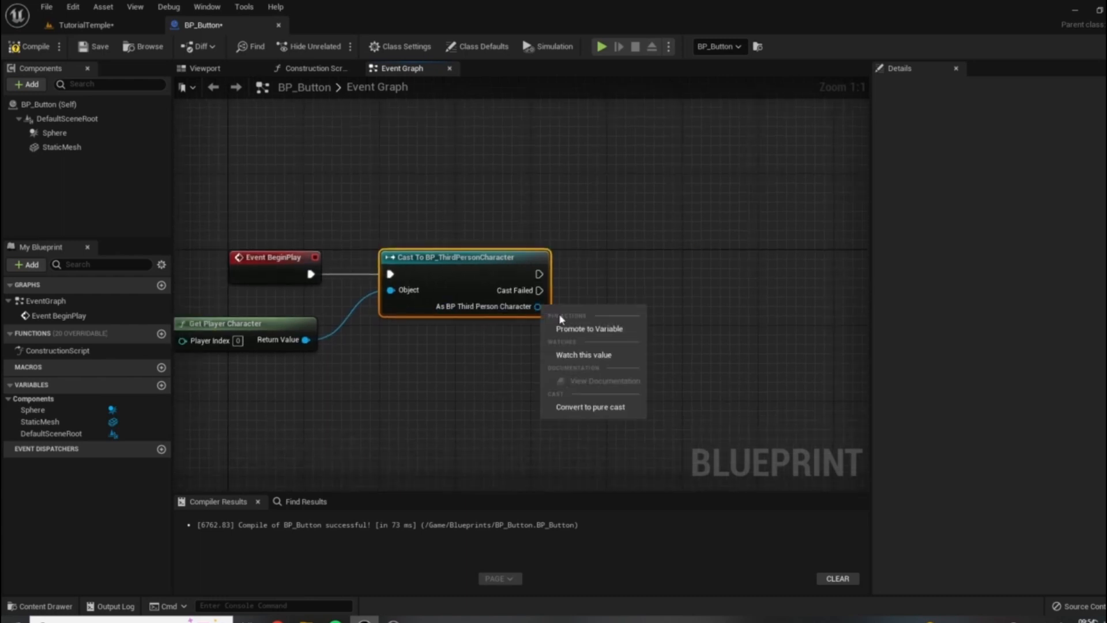
left_click(600, 326)
type("Player")
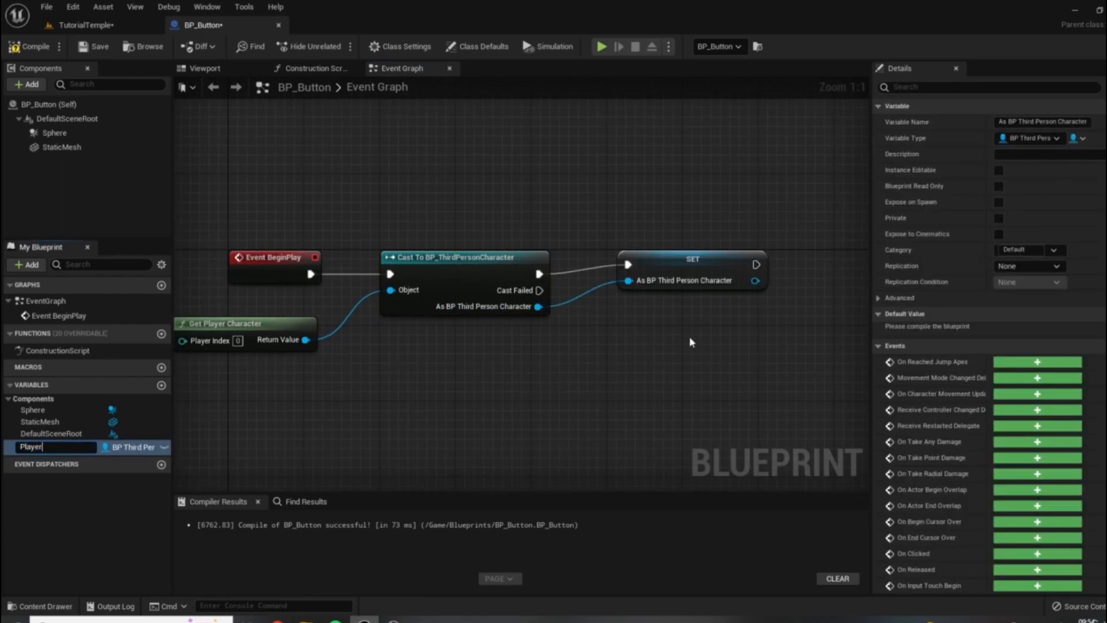
type("Ref")
key("Return")
left_click_drag(661, 262, 650, 272)
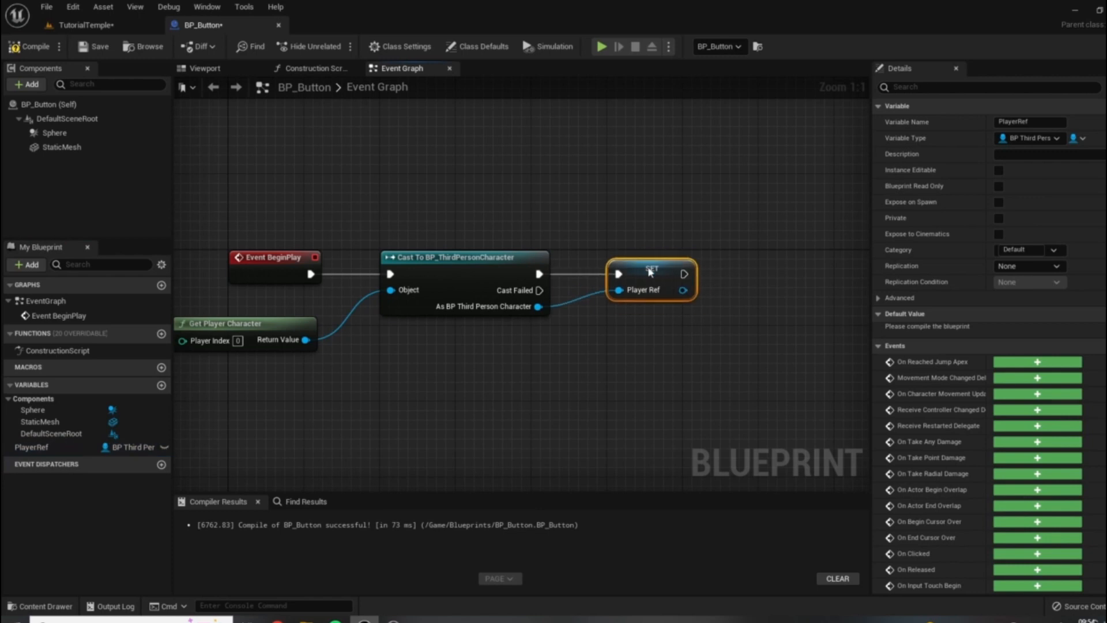
left_click(30, 48)
Step: Enclose the BeginPlay nodes in a comment titled "Create Player Reference" and move the group up and aside in the graph
scroll(436, 276, "down", 4)
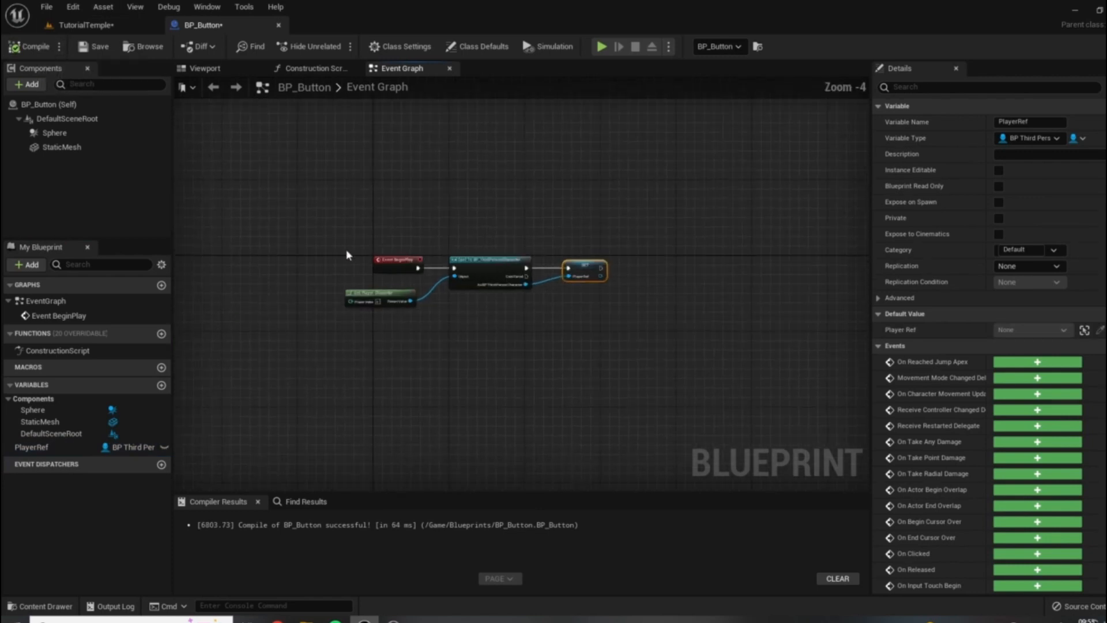
left_click_drag(346, 249, 634, 356)
key("c")
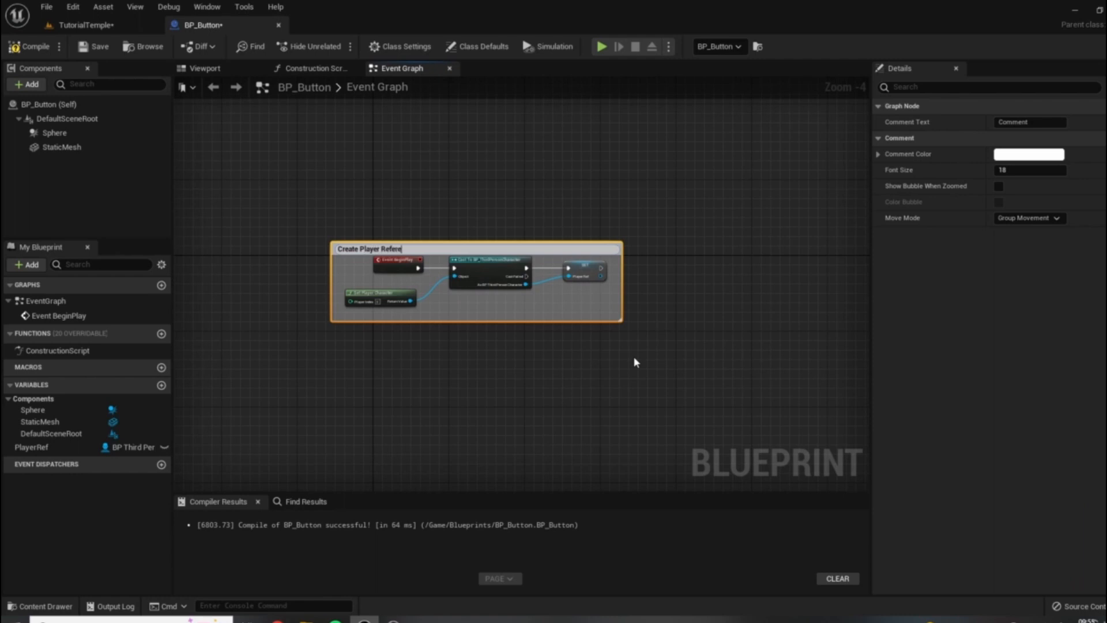
key("Return")
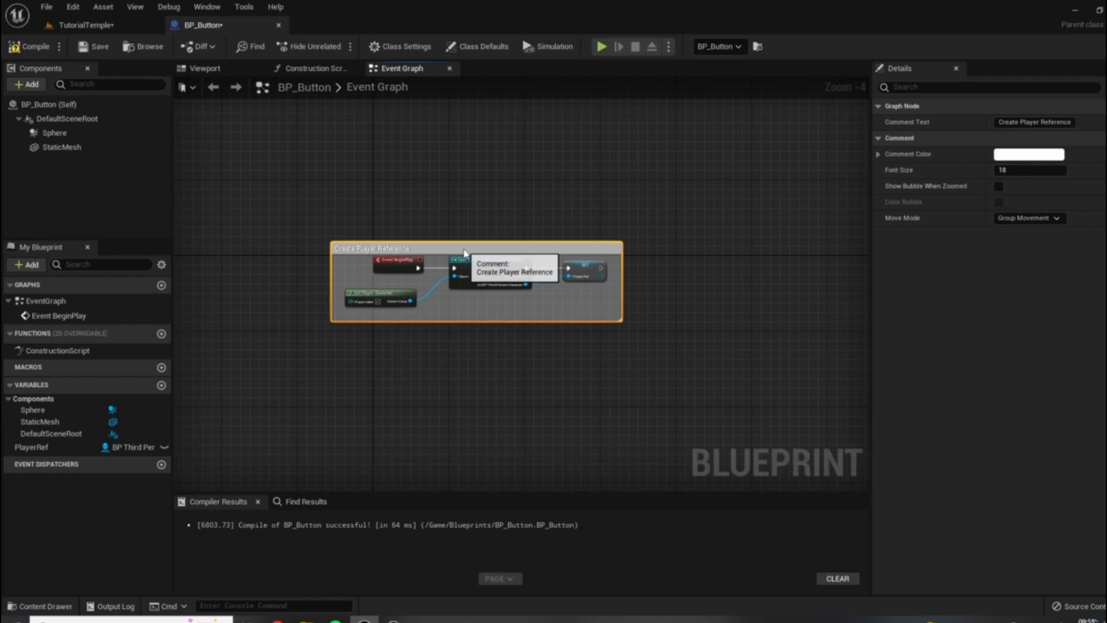
left_click_drag(462, 248, 309, 143)
Step: Add an On Component Begin Overlap event for the Sphere collision component to the event graph
scroll(554, 293, "up", 3)
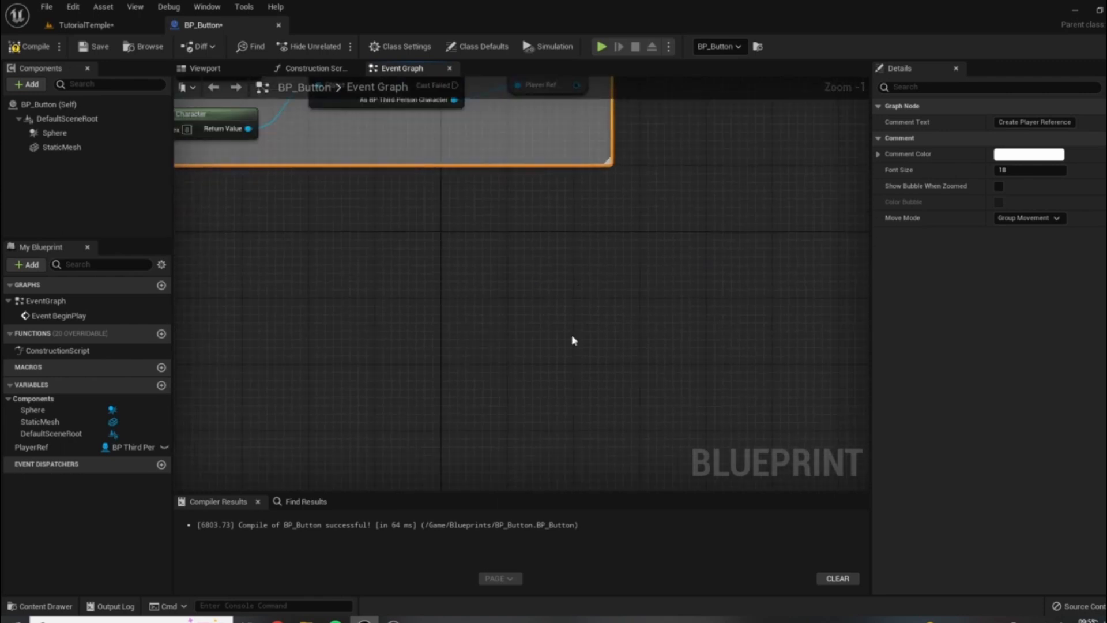
left_click(52, 133)
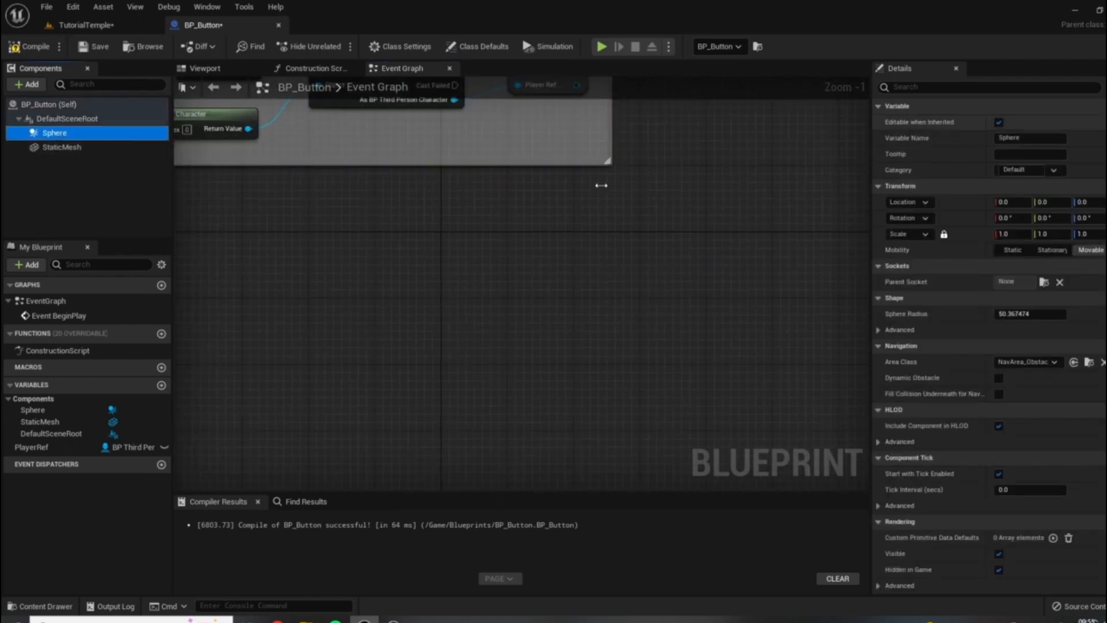
scroll(989, 345, "down", 15)
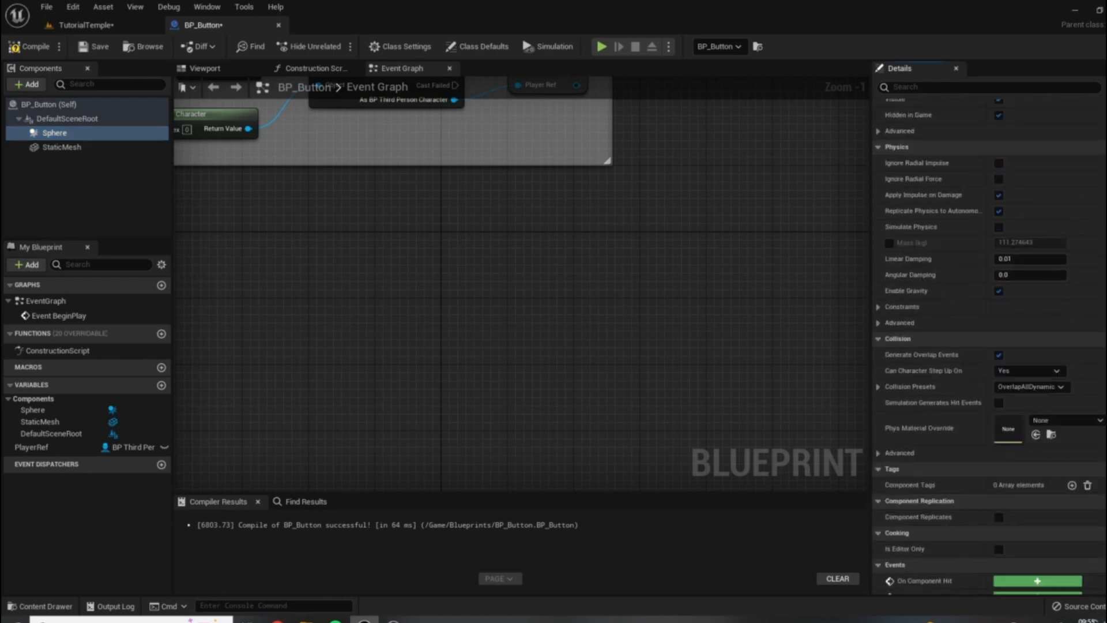
left_click(1038, 314)
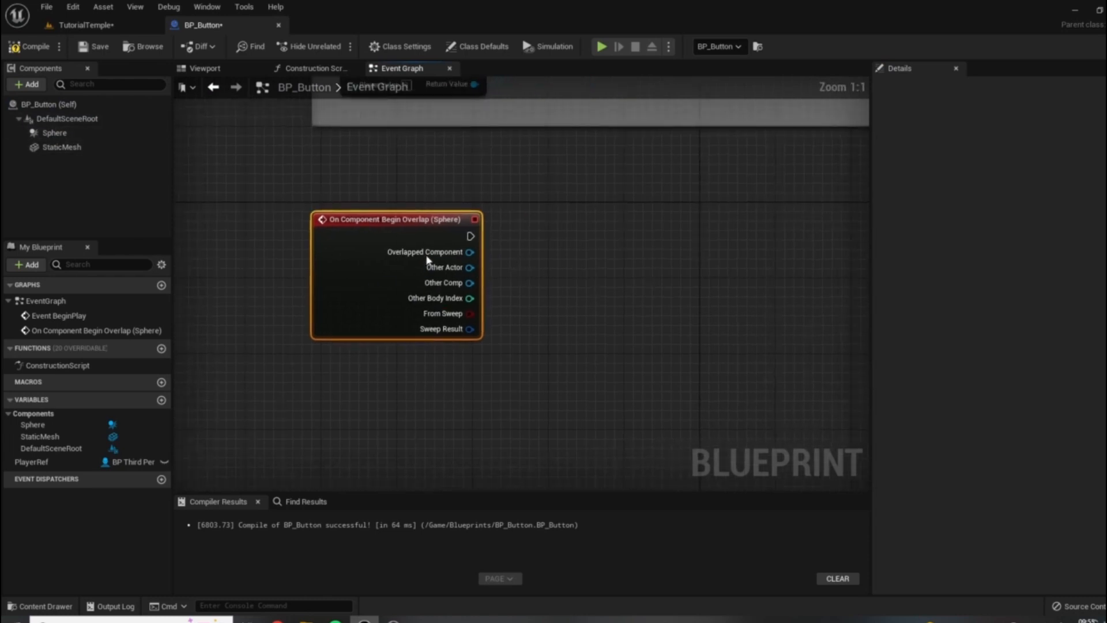
Step: Add an Equal (==) node comparing the overlap event's Other Actor with a getter for the PlayerRef variable
left_click_drag(32, 462, 485, 366)
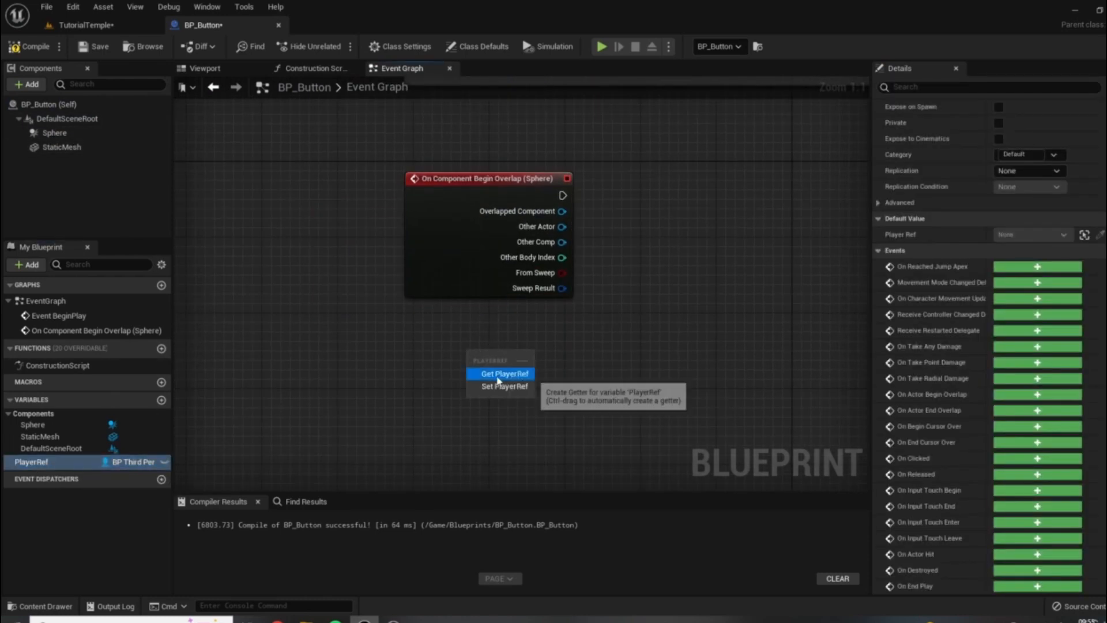
left_click(499, 373)
left_click_drag(563, 226, 638, 283)
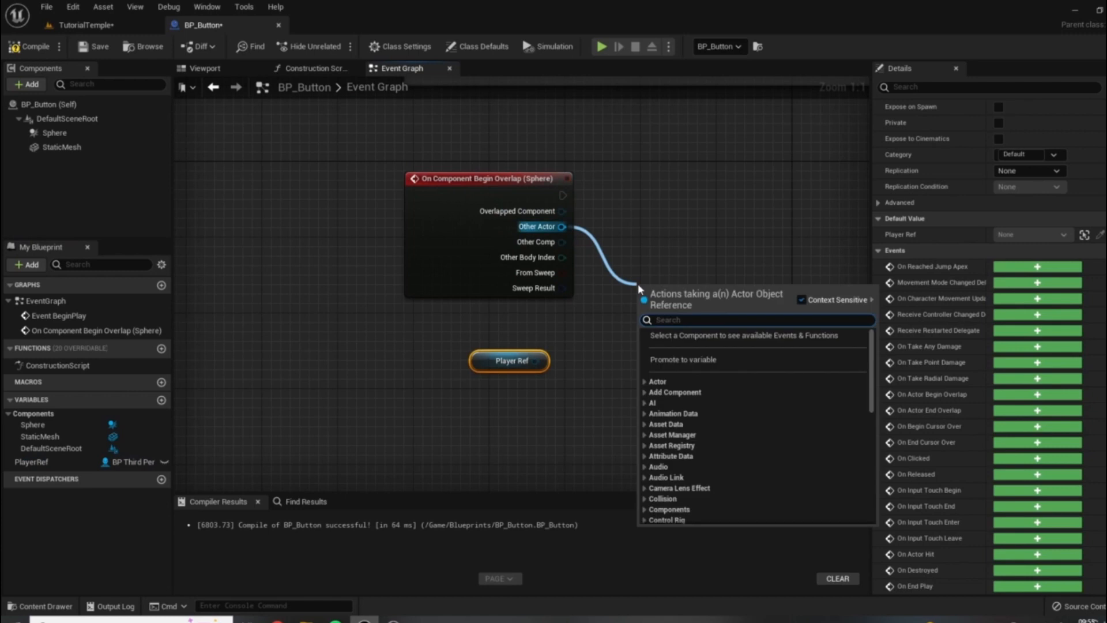
type("=")
left_click(698, 357)
left_click_drag(536, 361, 753, 266)
Step: Add a Branch with the equality result as its condition and run it from the sphere's begin overlap event
key("b")
left_click(744, 228)
left_click_drag(563, 195, 804, 182)
right_click_drag(668, 335, 355, 363)
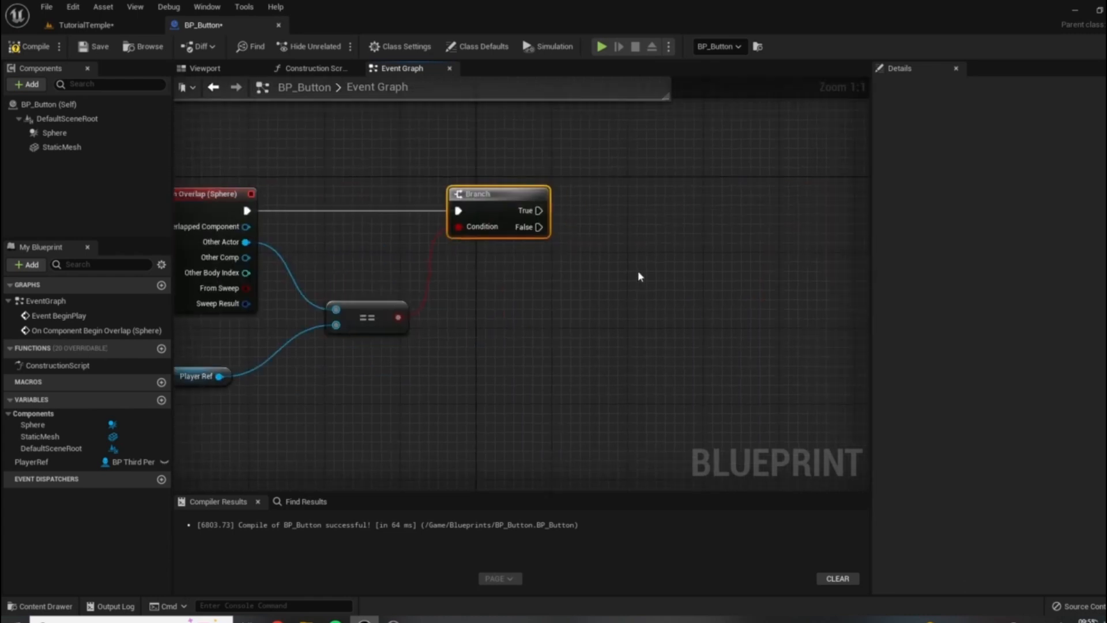
Step: Add a Print String node and run it from the Branch's True output as an overlap test
right_click(709, 201)
type("print")
key("Return")
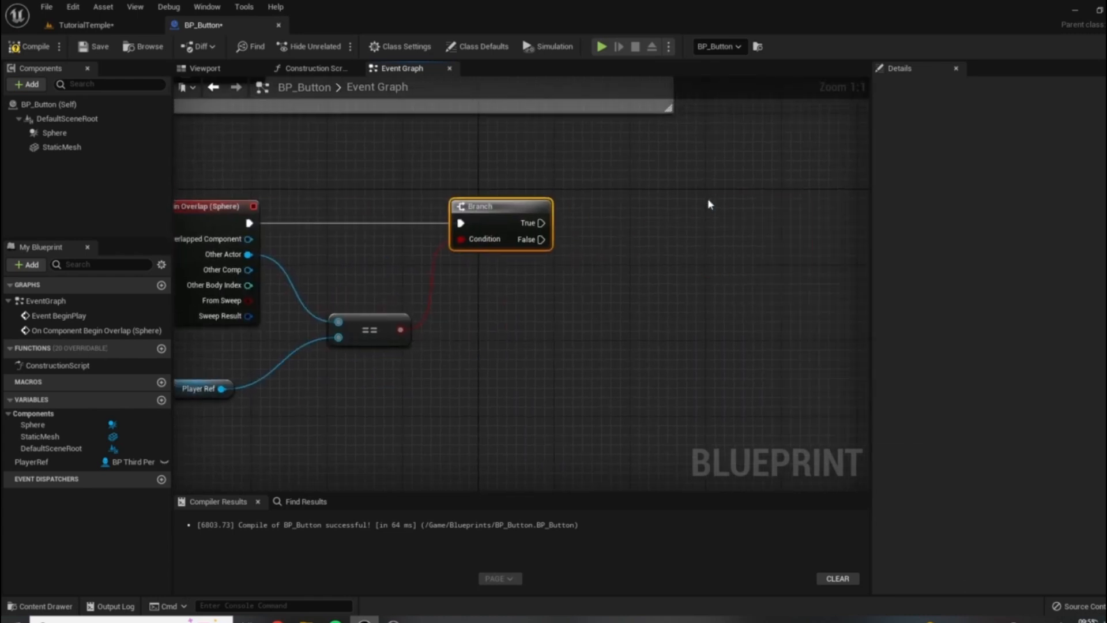
left_click_drag(533, 223, 717, 223)
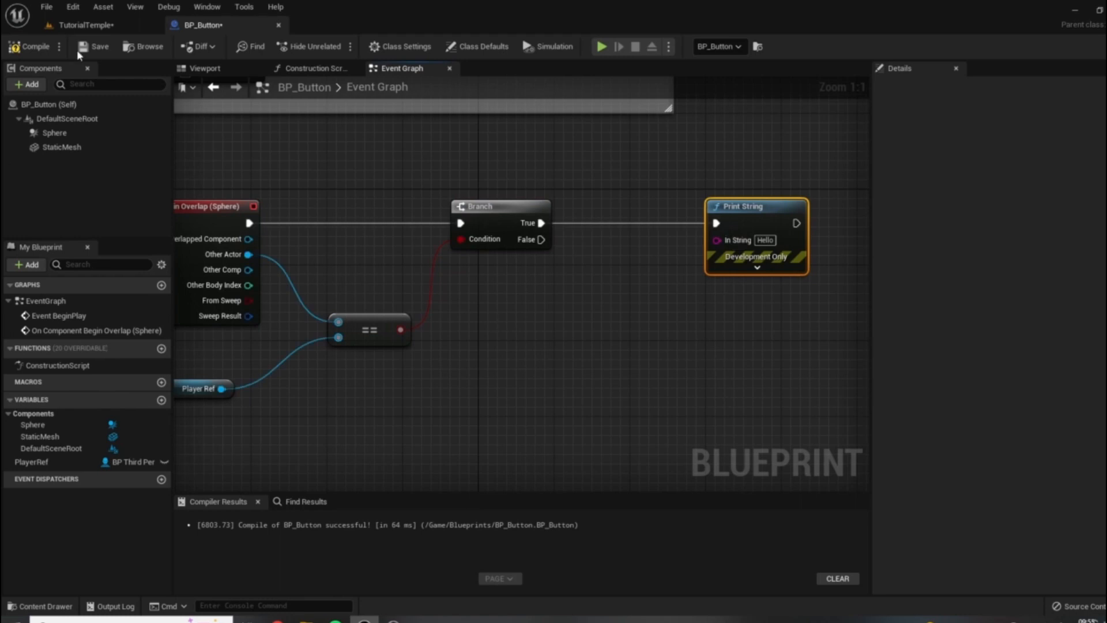
Step: Play the TutorialTemple level, walk the character over the yellow button to test the overlap, and stop playing
left_click(87, 25)
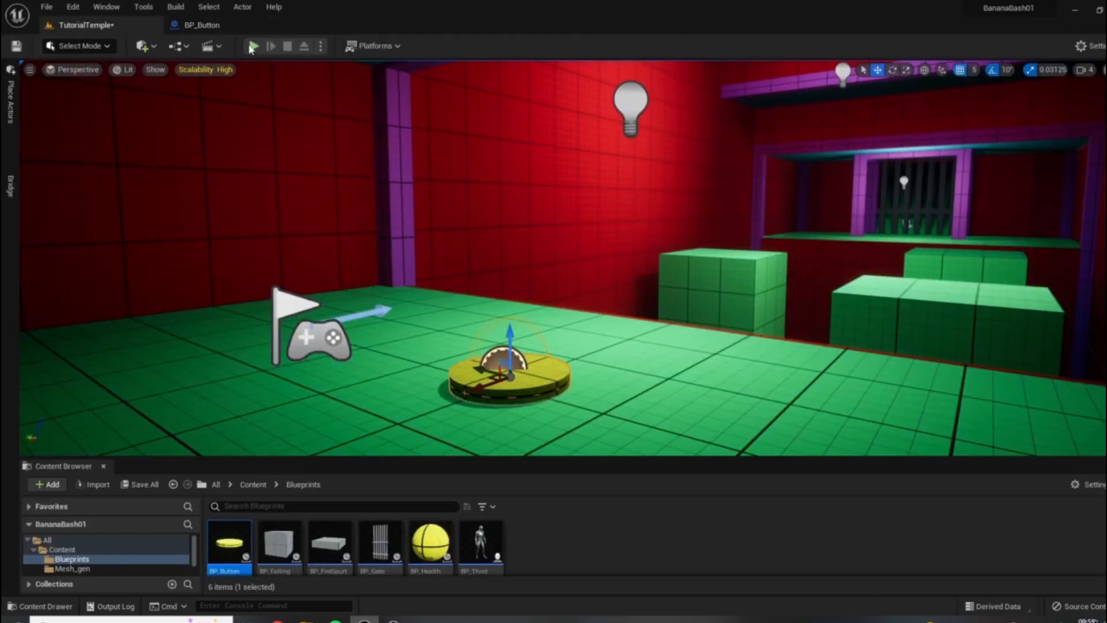
left_click(253, 46)
key("w")
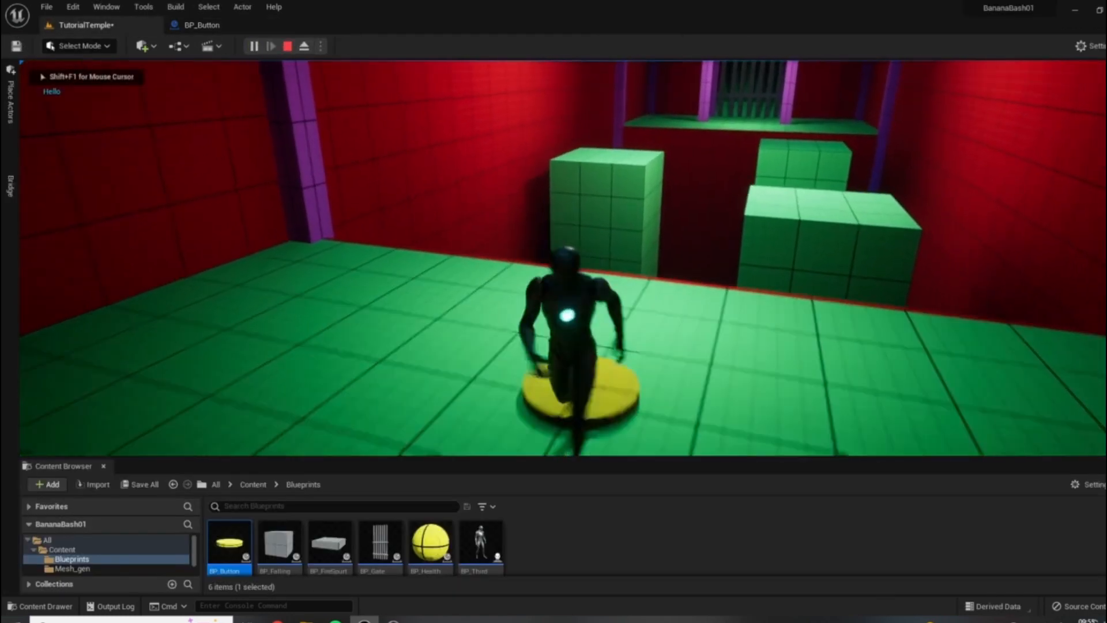
key("w")
key("s")
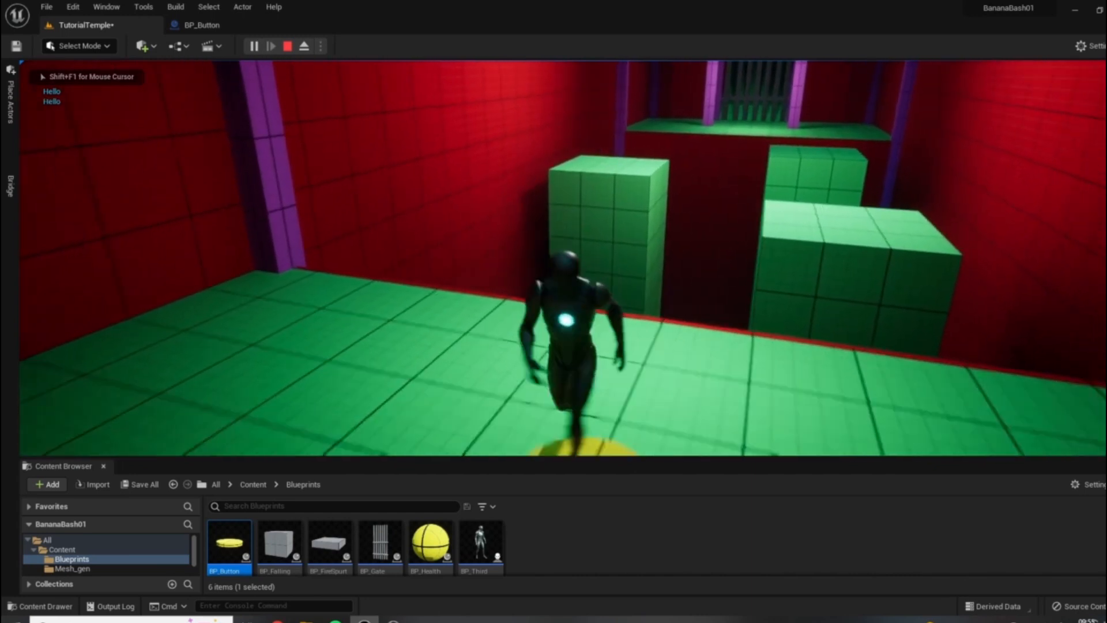
key("Escape")
Step: In BP_Button, replace the Print String with a timeline named ButtonDown_Timeline, played from the Branch's True output
left_click(199, 24)
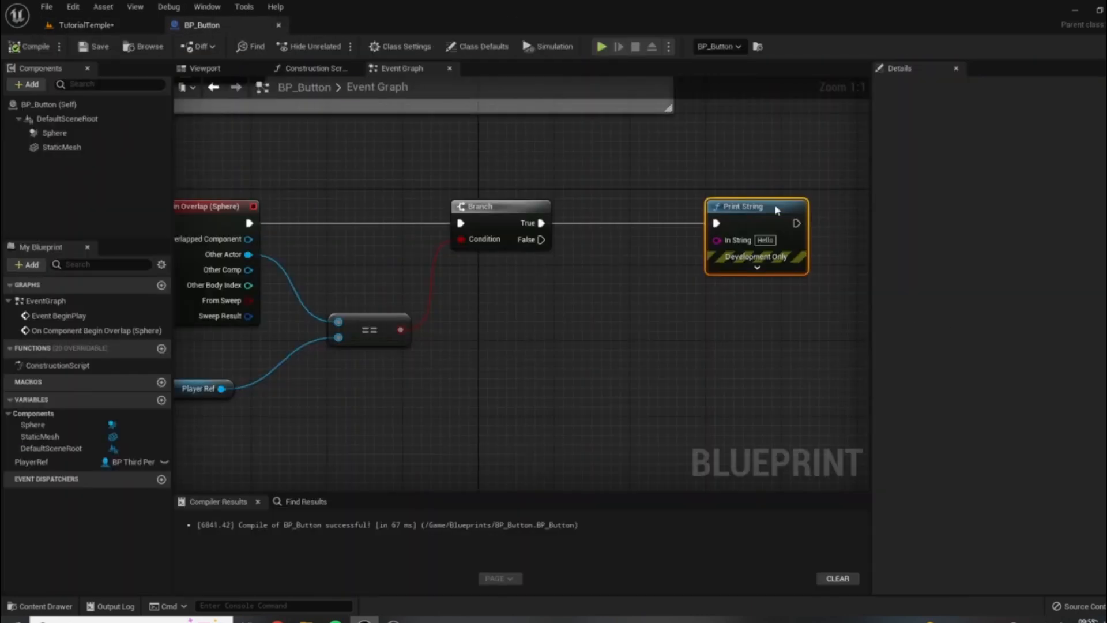
key("Delete")
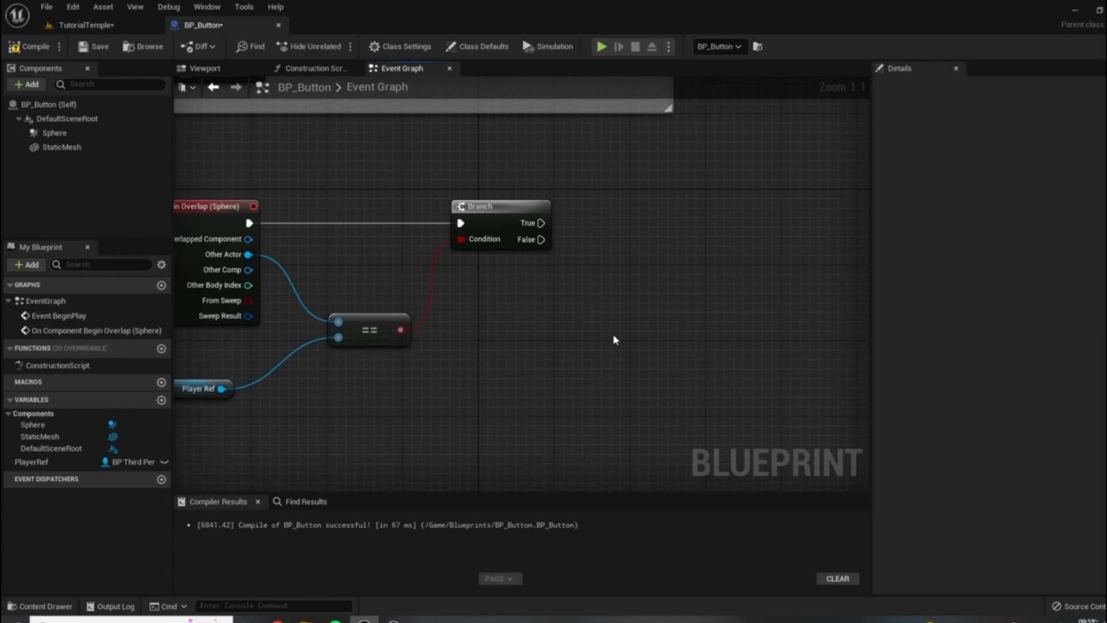
left_click_drag(541, 223, 655, 229)
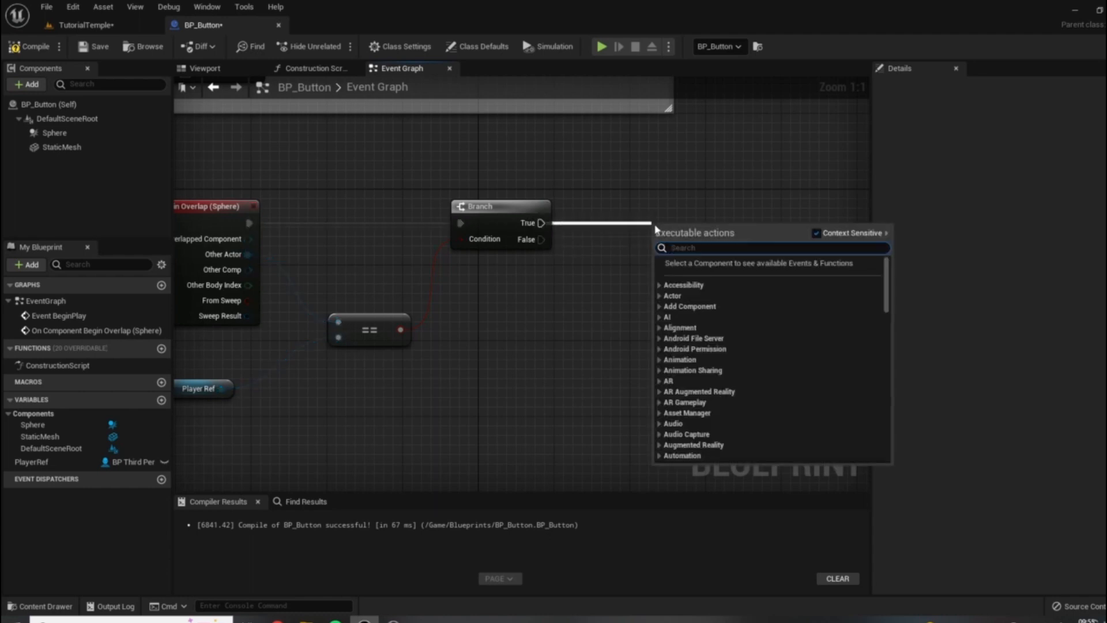
type("timeline")
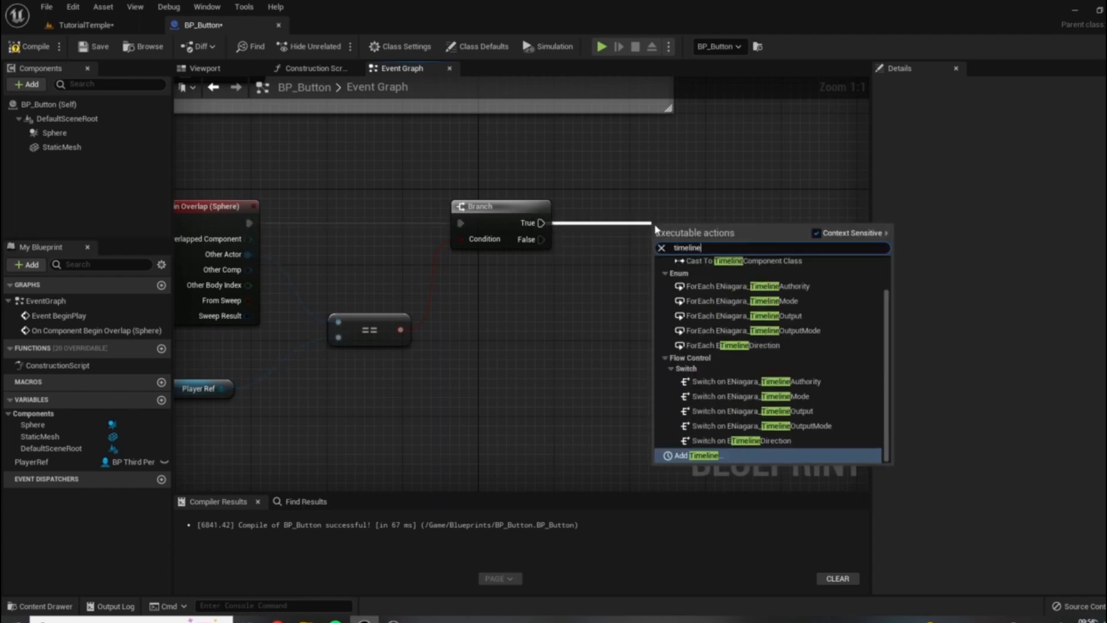
key("Return")
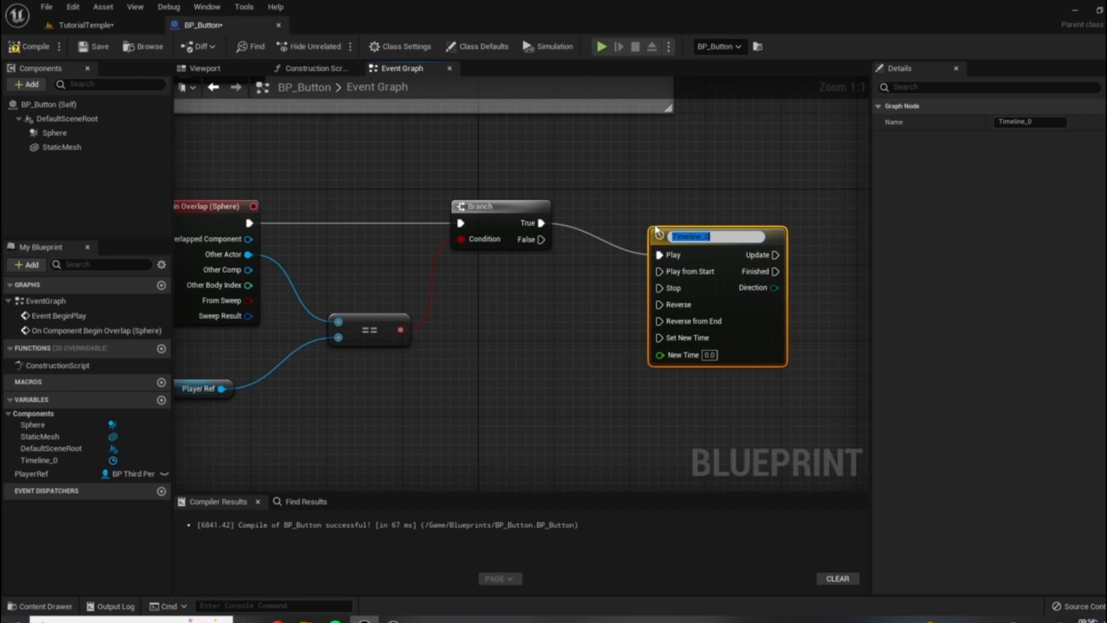
type("But")
key("Return")
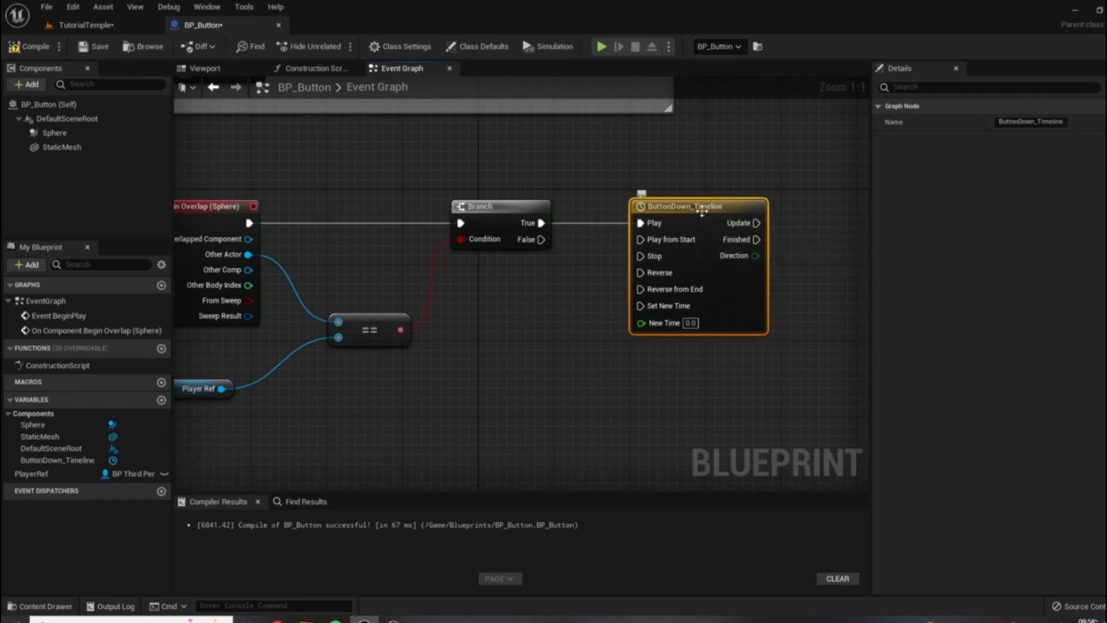
Step: Open ButtonDown_Timeline and add a float track named zHeight
double_click(718, 236)
left_click(205, 103)
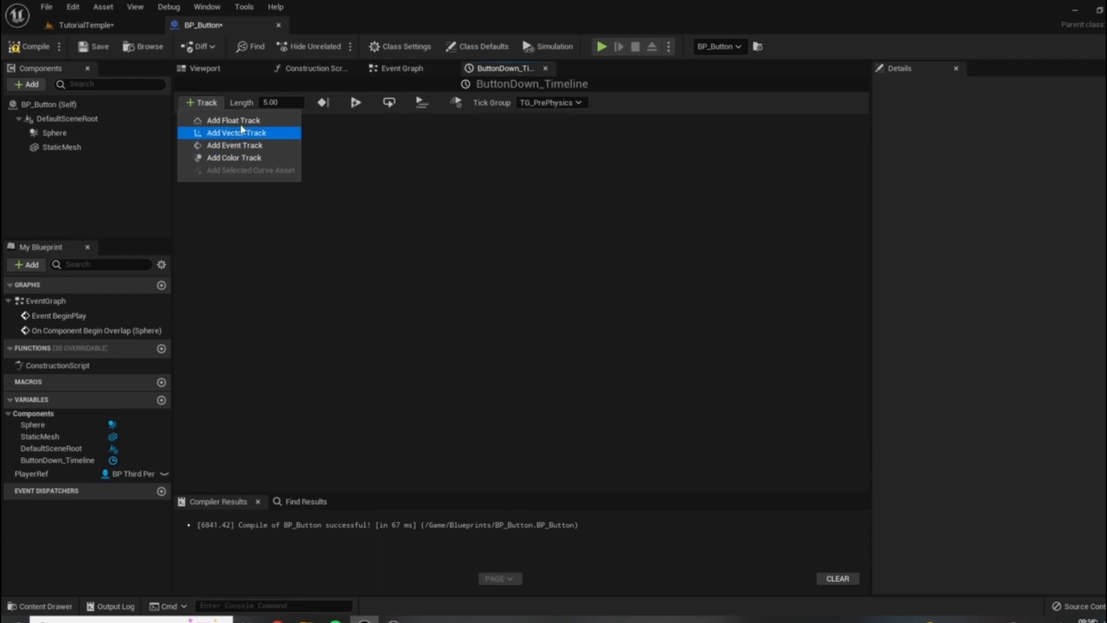
left_click(247, 117)
type("Z")
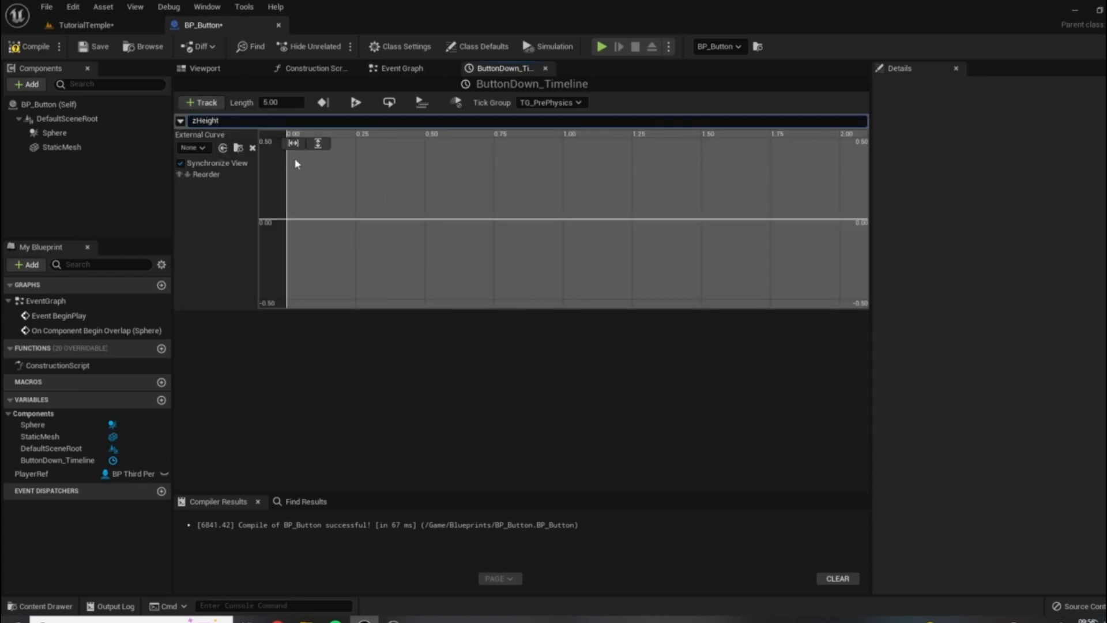
key("Return")
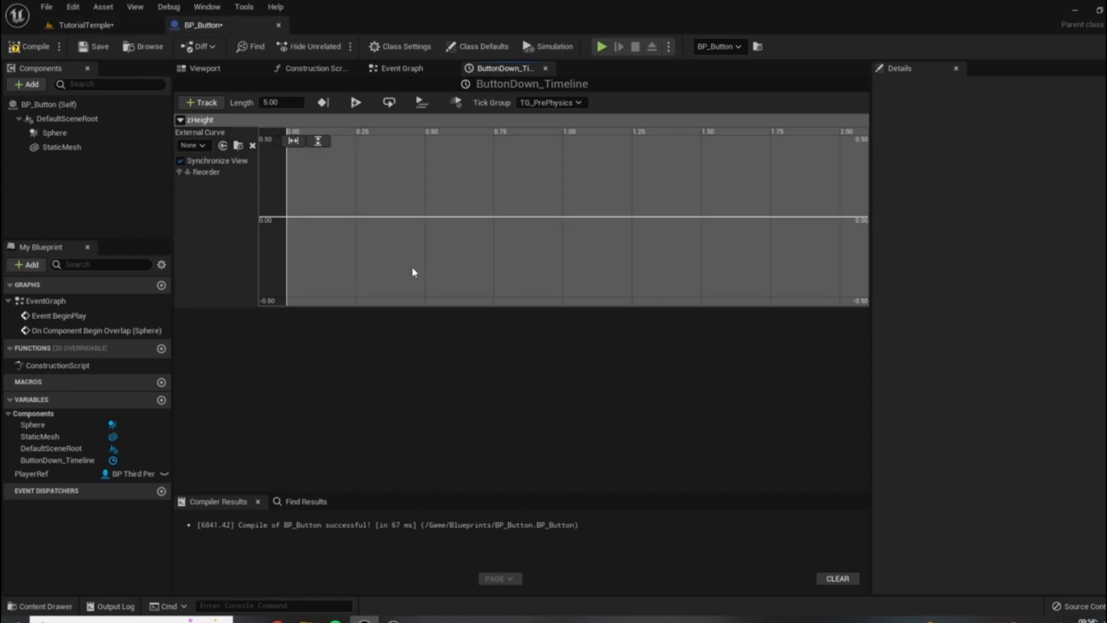
Step: Examine from a low side angle how the yellow button sits on the floor of the TutorialTemple level
left_click(86, 24)
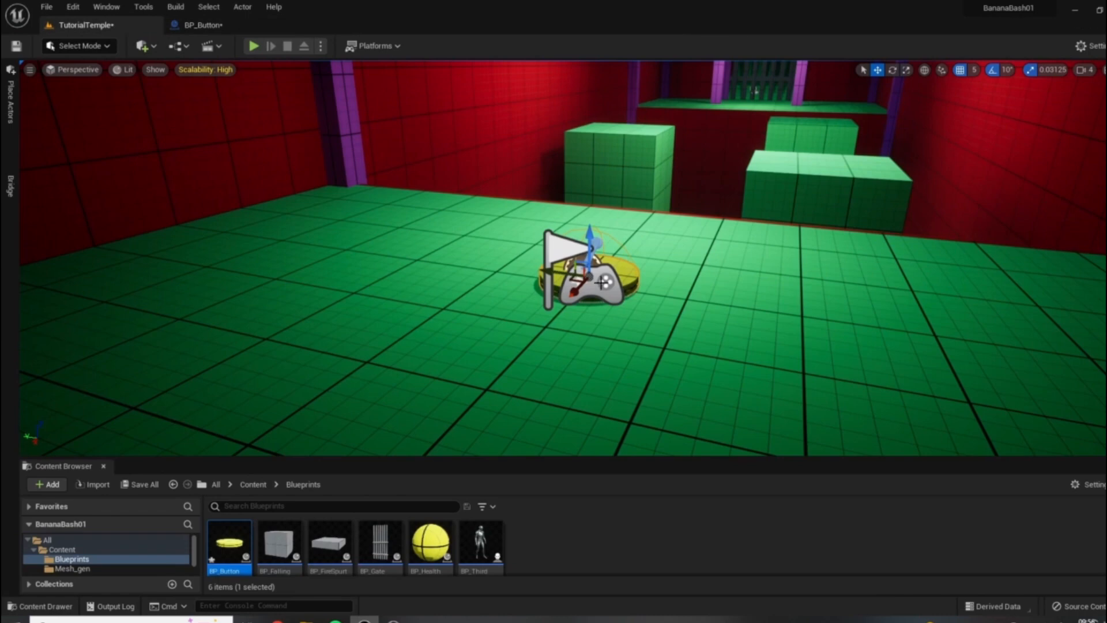
scroll(669, 288, "up", 2)
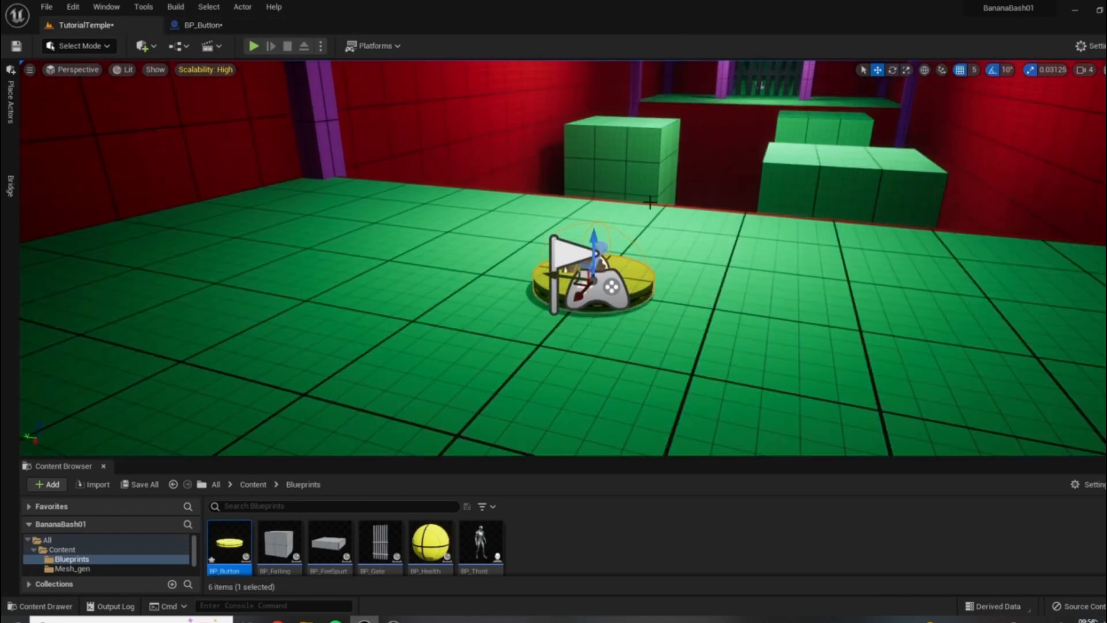
right_click_drag(702, 289, 795, 288)
mouse_move(348, 465)
left_mouse_down()
mouse_move(348, 456)
mouse_move(348, 484)
mouse_move(348, 460)
left_mouse_up()
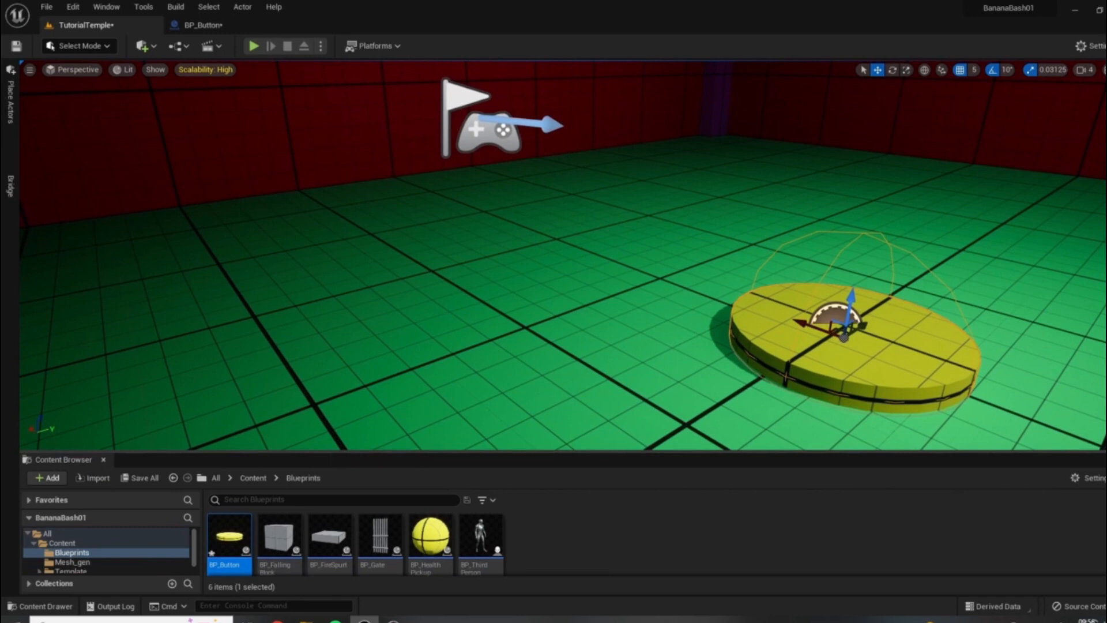
right_click_drag(496, 428, 623, 423)
right_click_drag(558, 390, 719, 371)
key("f")
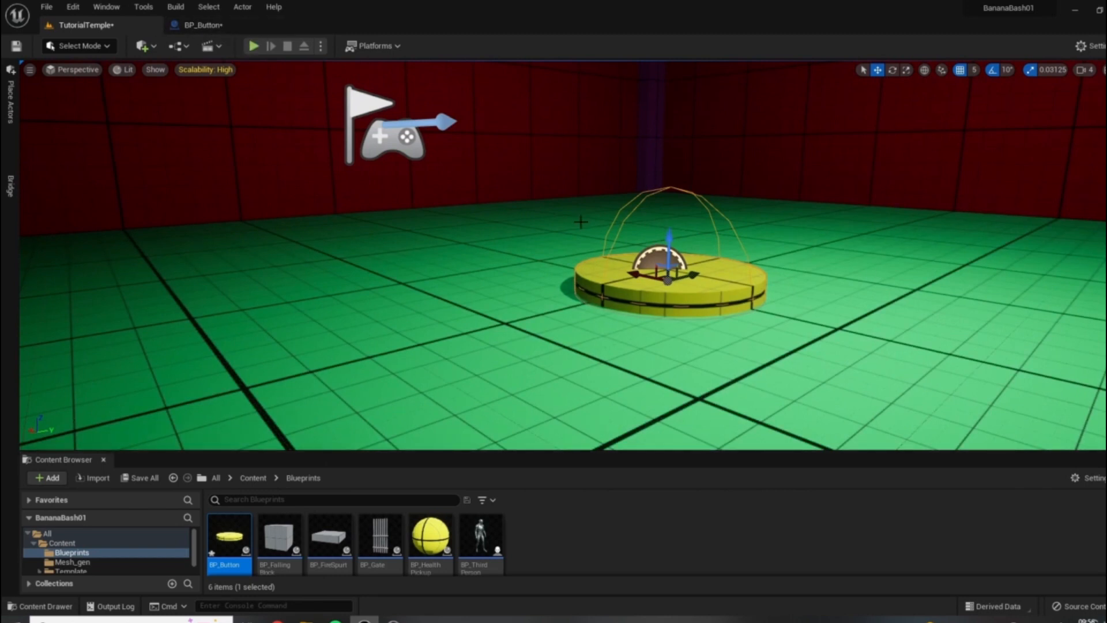
right_click_drag(658, 233, 668, 232)
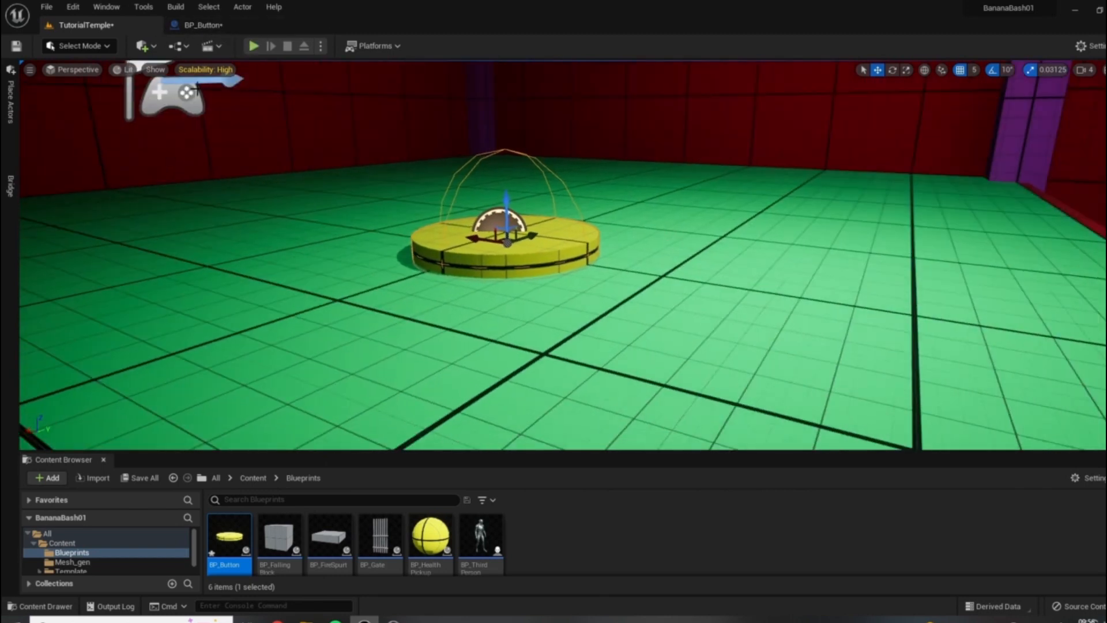
Step: Show BP_Button's component preview and check the transform settings of its DefaultSceneRoot
left_click(208, 25)
left_click(197, 70)
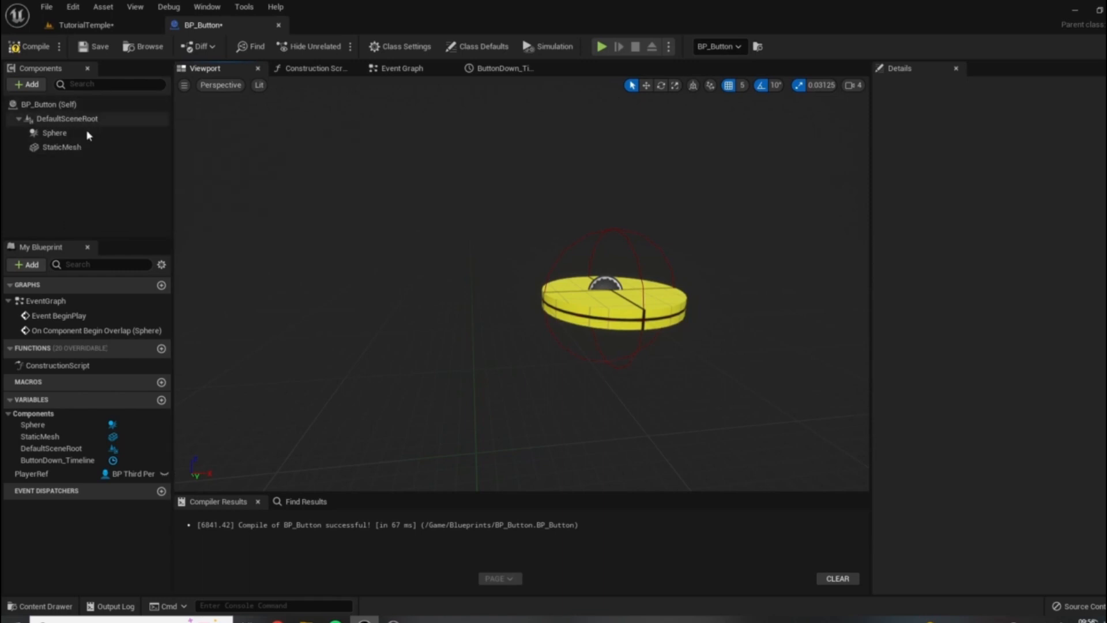
left_click(139, 119)
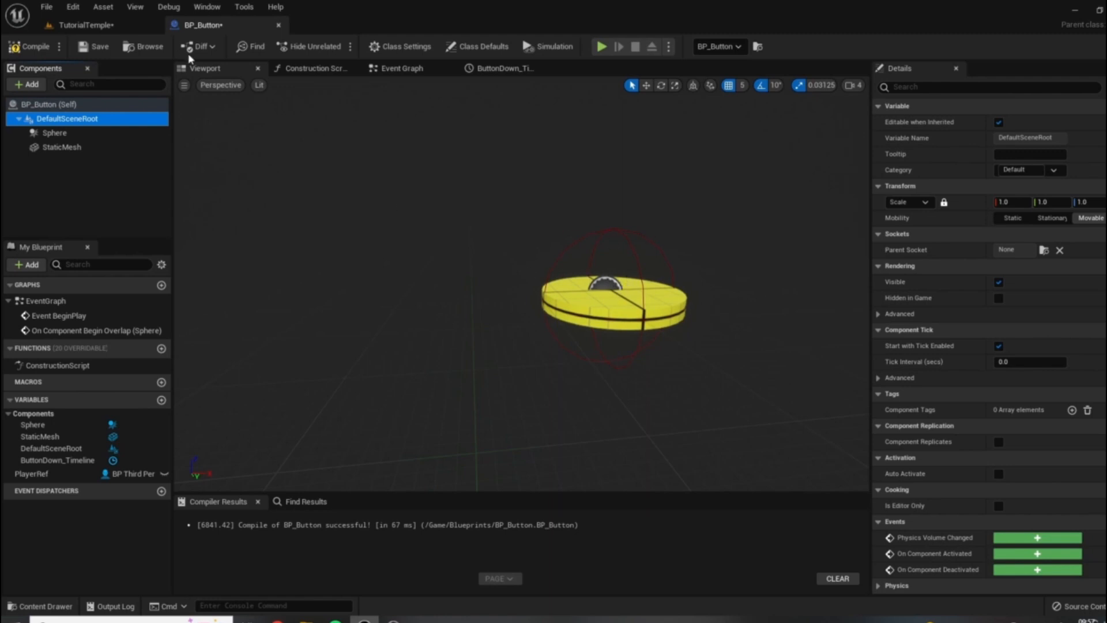
Step: Briefly play the TutorialTemple level to view the button in game, and stop playing
left_click(63, 26)
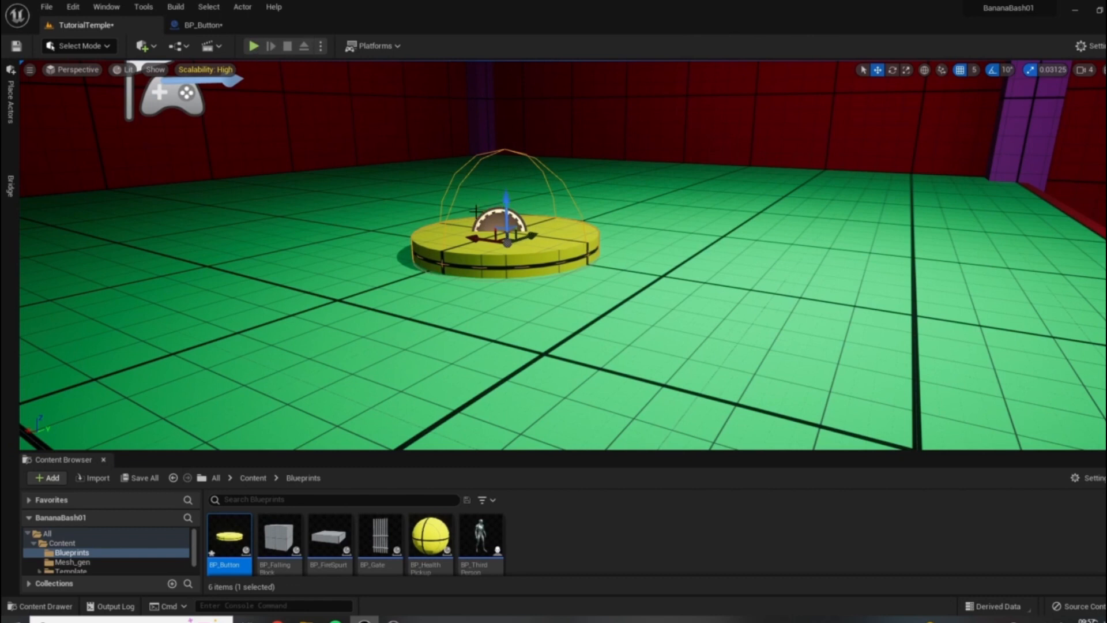
left_click(253, 45)
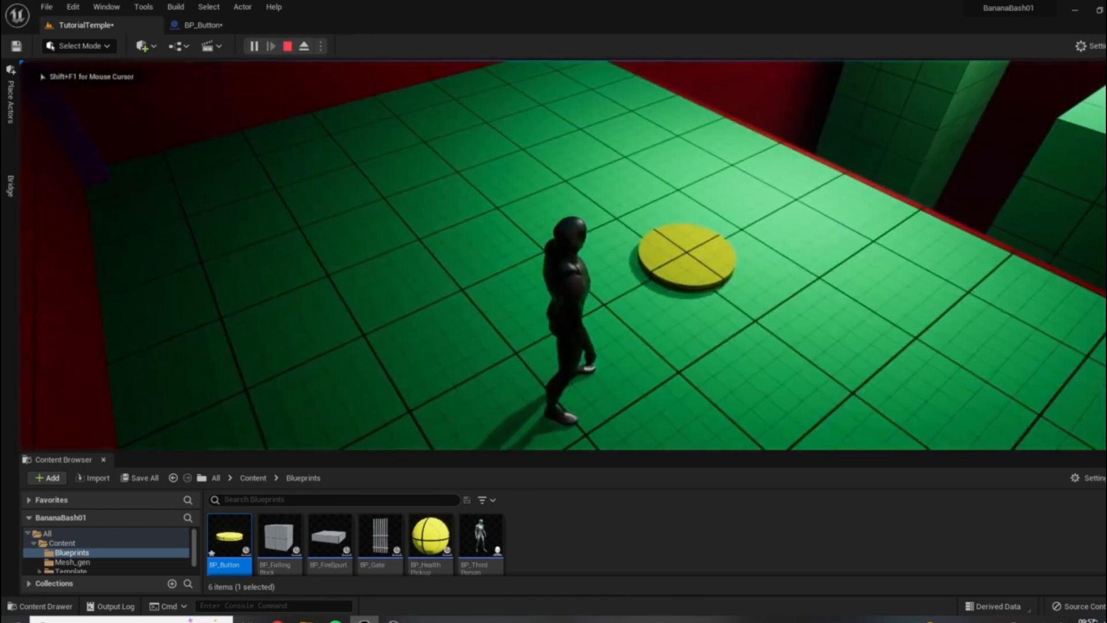
key("Escape")
key("f")
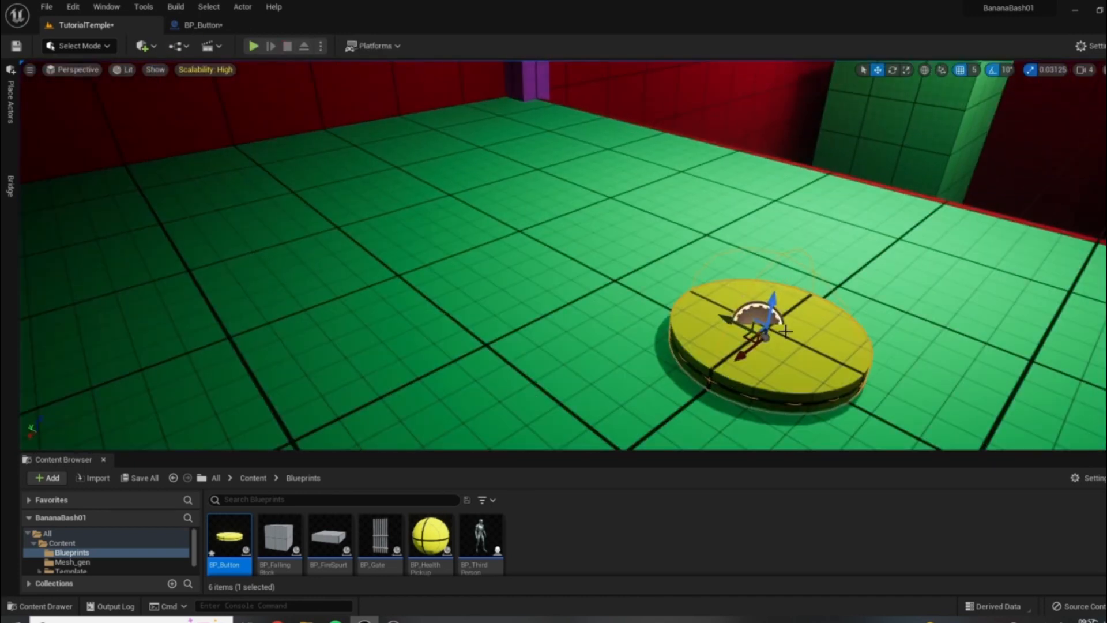
Step: Compare the transform settings of DefaultSceneRoot, Sphere and StaticMesh inside the BP_Button blueprint
left_click(202, 25)
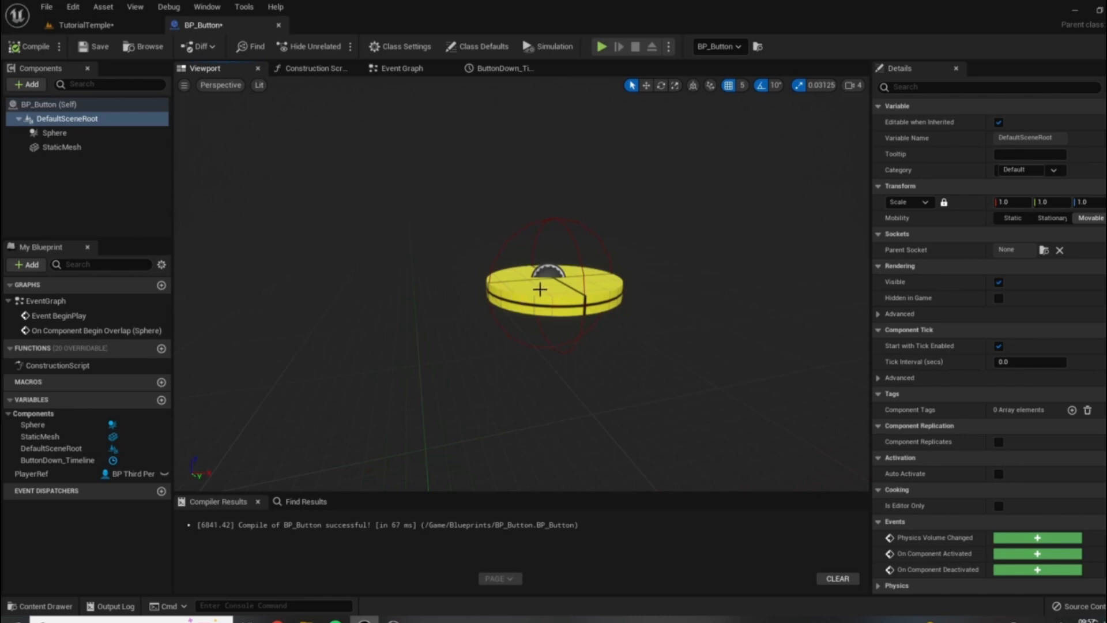
left_click(81, 25)
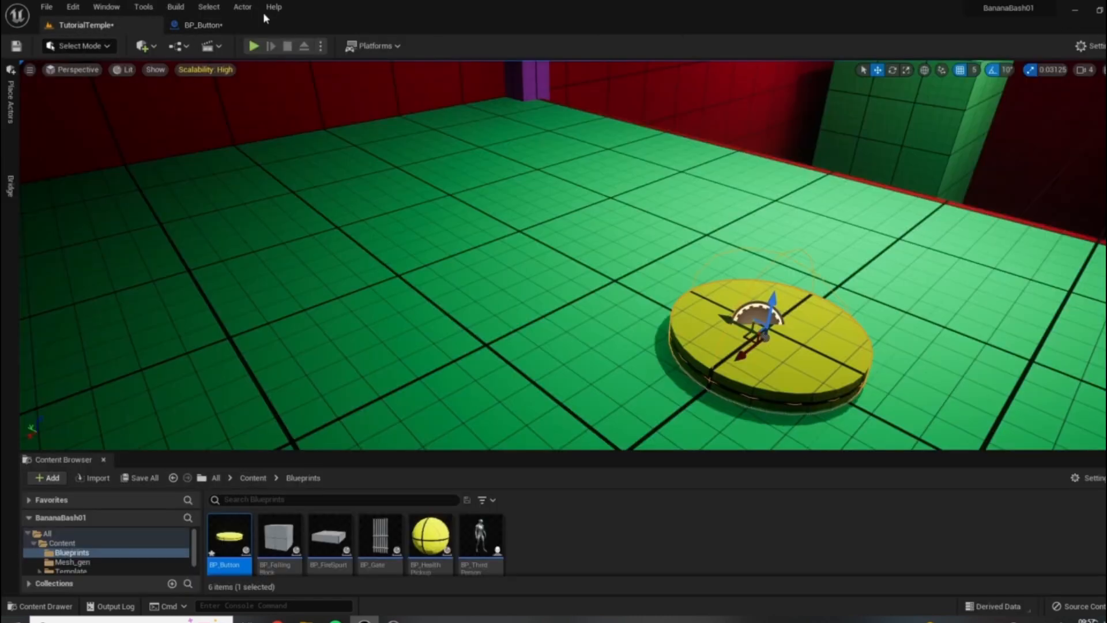
left_click(203, 25)
left_click(32, 120)
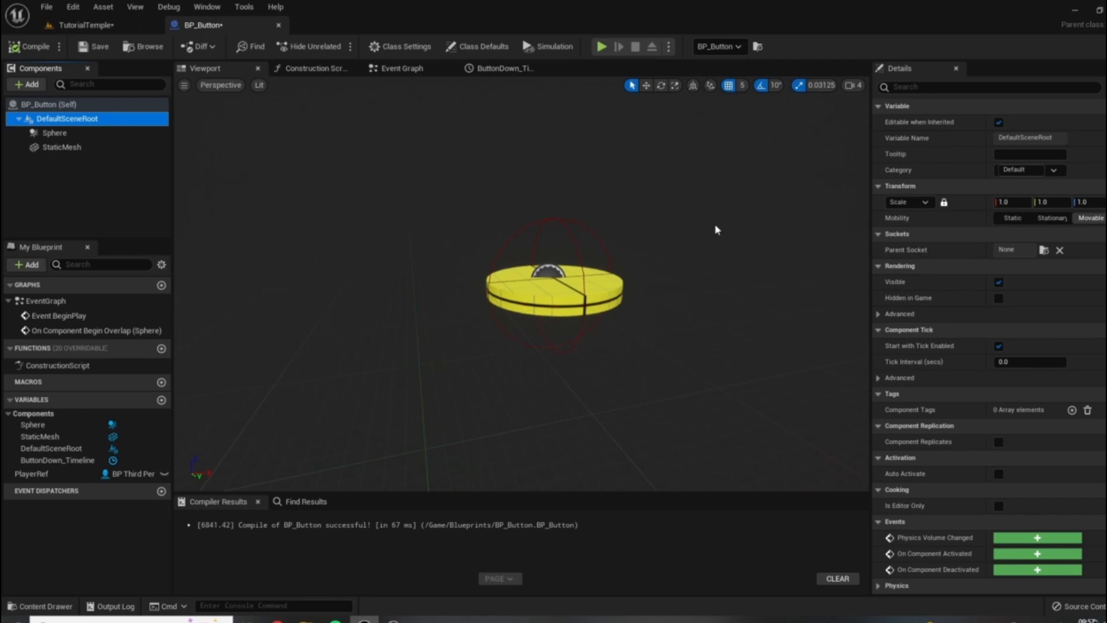
left_click(56, 133)
left_click(55, 147)
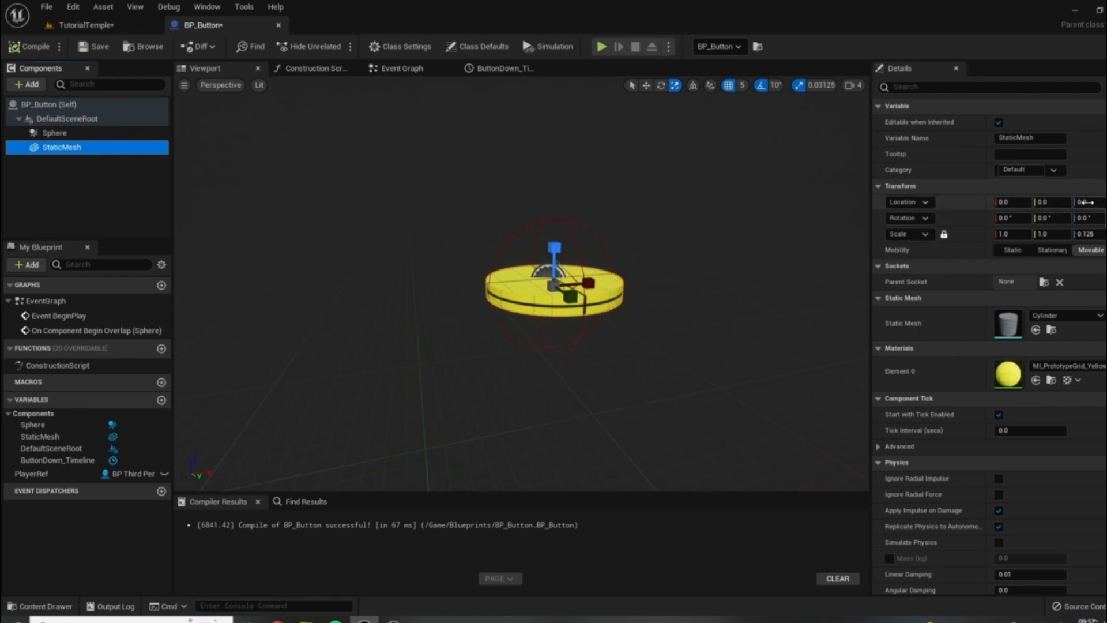
left_click(75, 119)
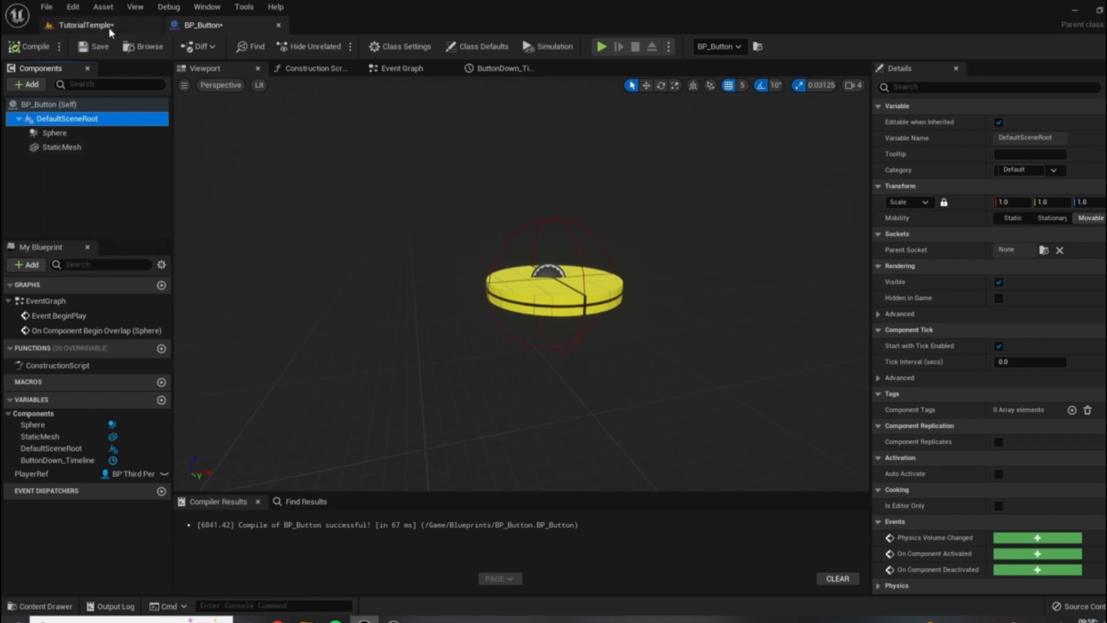
Step: Inspect the transforms of the BP_Button placed in the TutorialTemple level and of its DefaultSceneRoot, StaticMesh and Sphere components
left_click(92, 26)
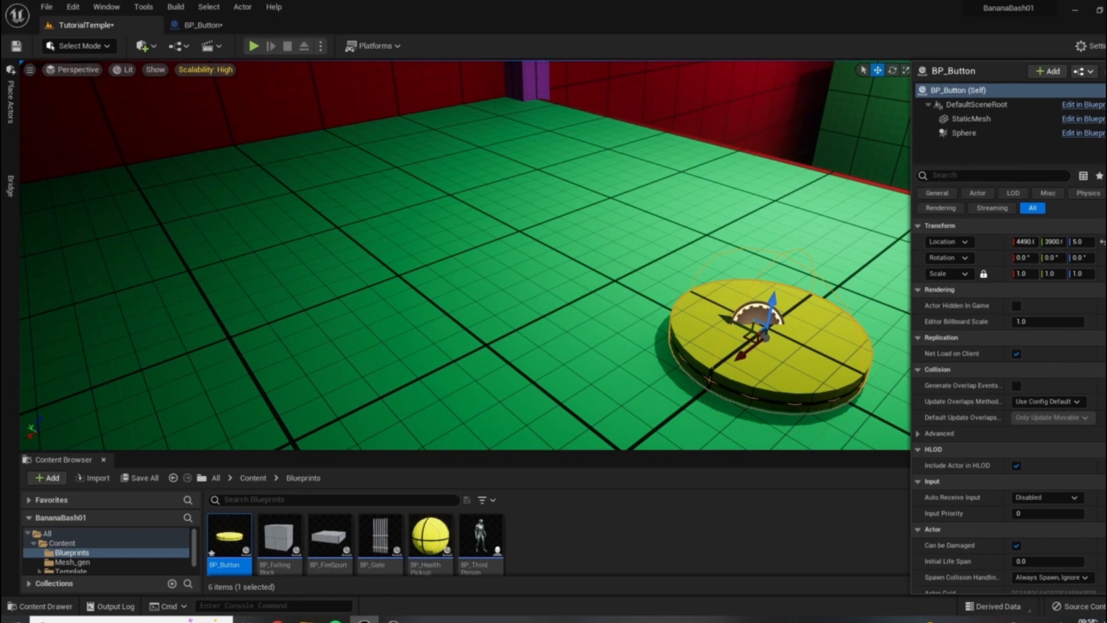
right_click_drag(725, 292, 796, 323)
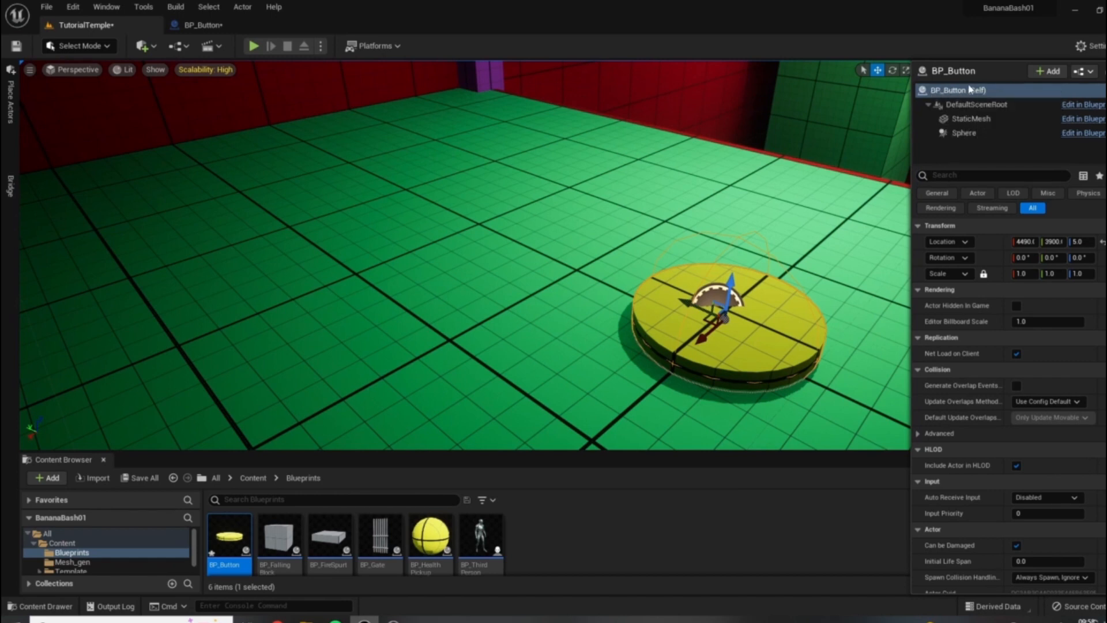
left_click(972, 106)
left_click(970, 120)
left_click(965, 134)
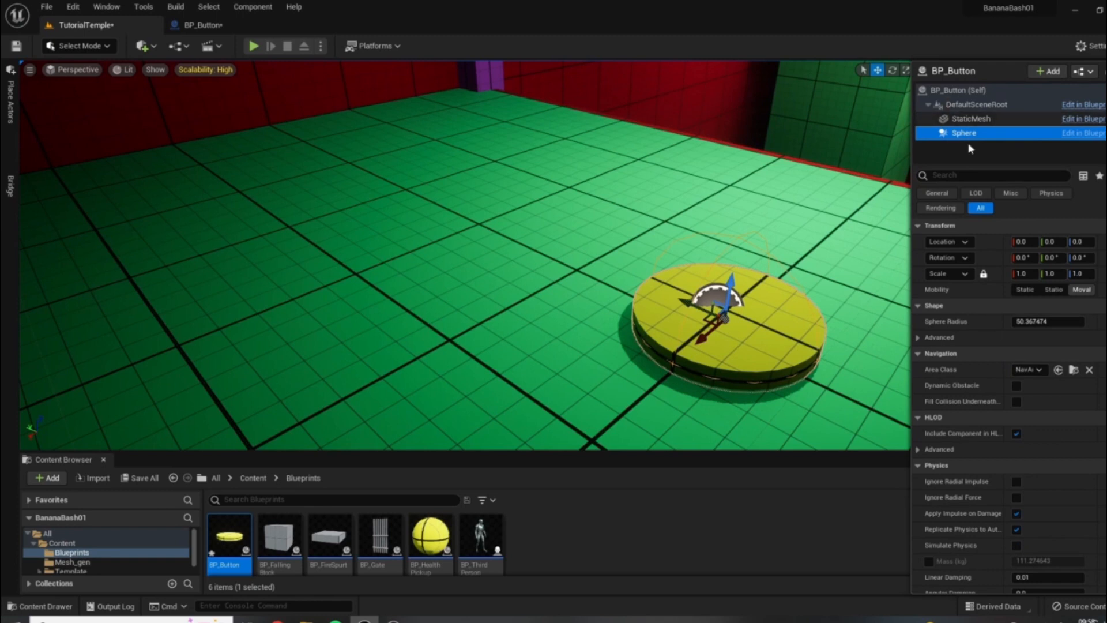
Step: Compare the transforms of the BP_Button placed in the TutorialTemple level with those of its DefaultSceneRoot and StaticMesh components
left_click(202, 25)
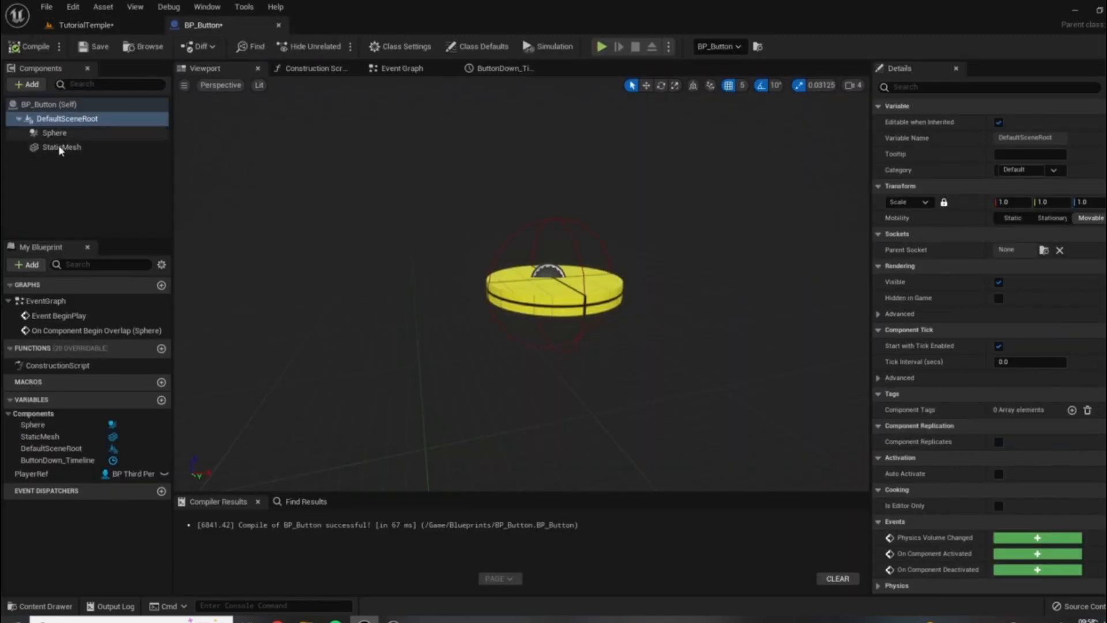
left_click(76, 25)
left_click(980, 118)
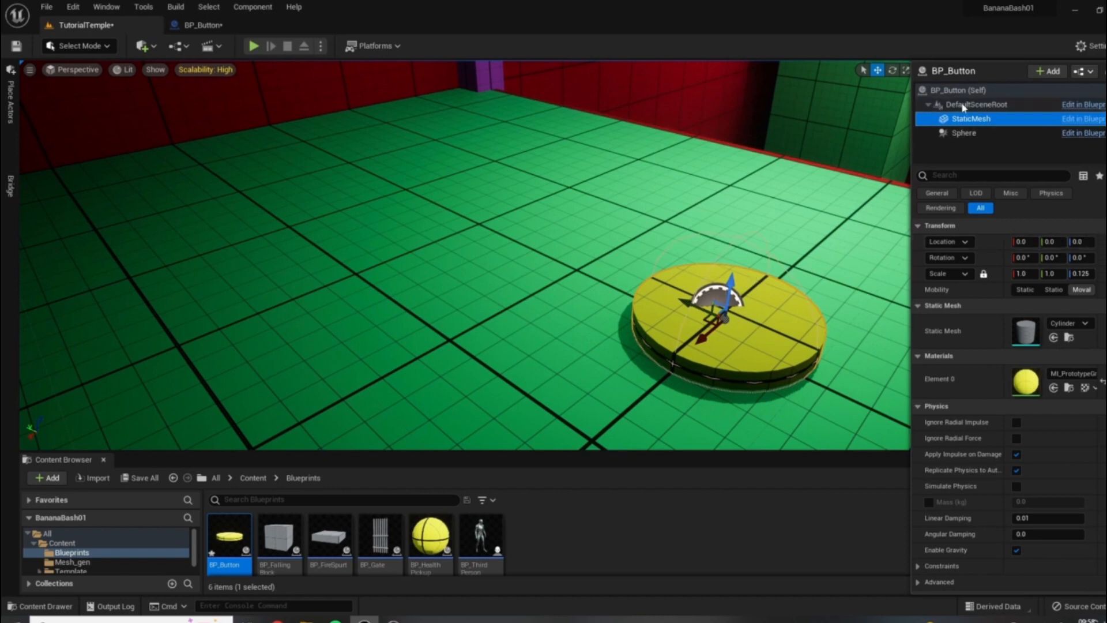
left_click(977, 107)
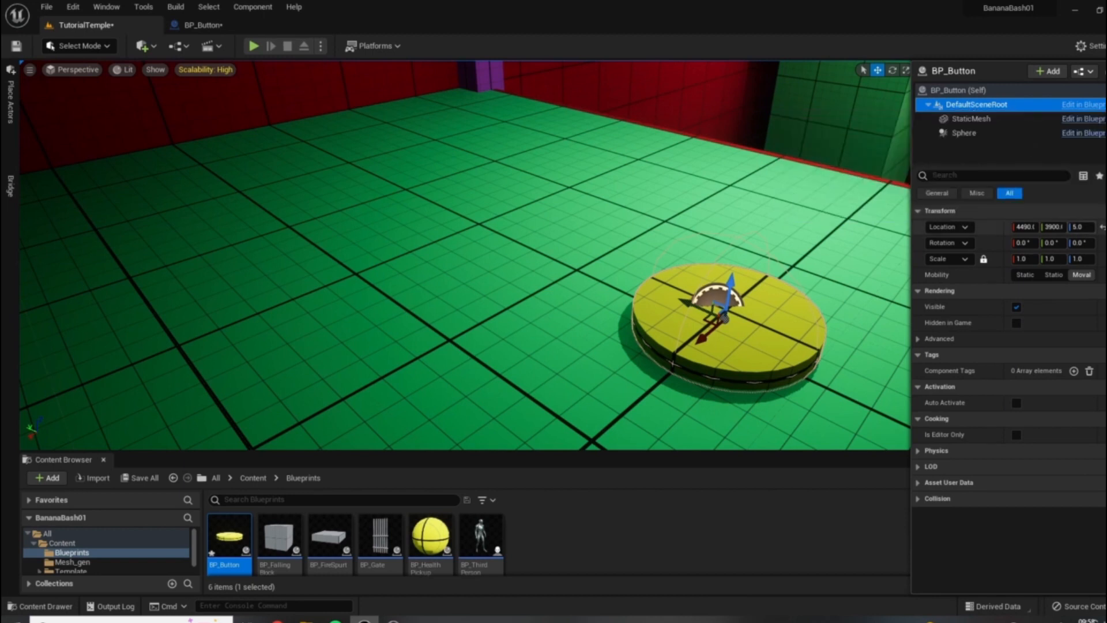
left_click(951, 90)
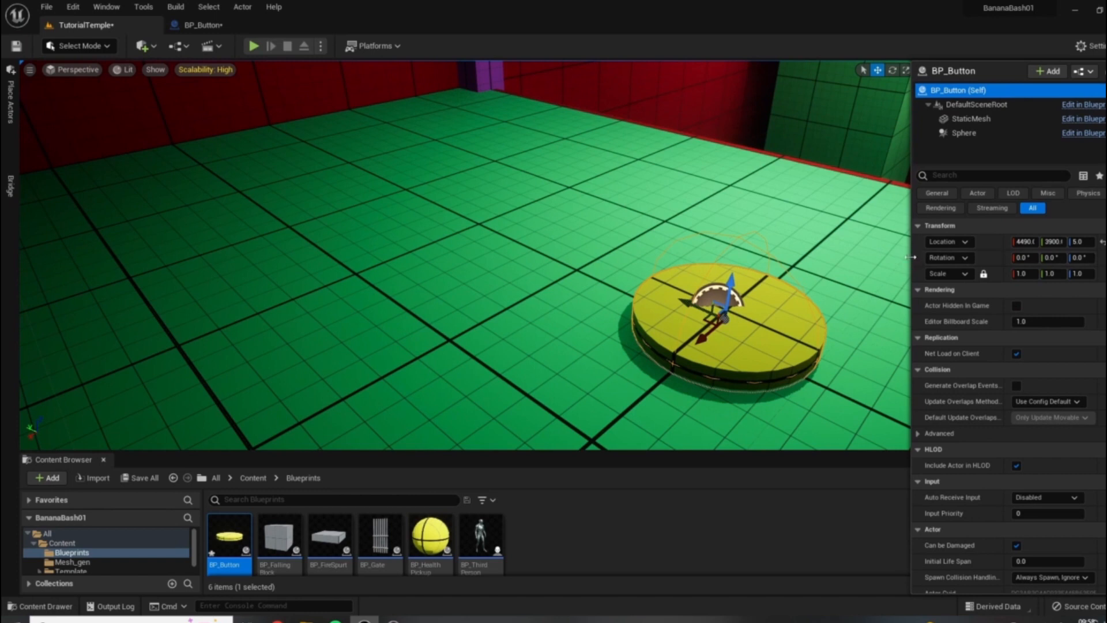
left_click_drag(909, 256, 847, 256)
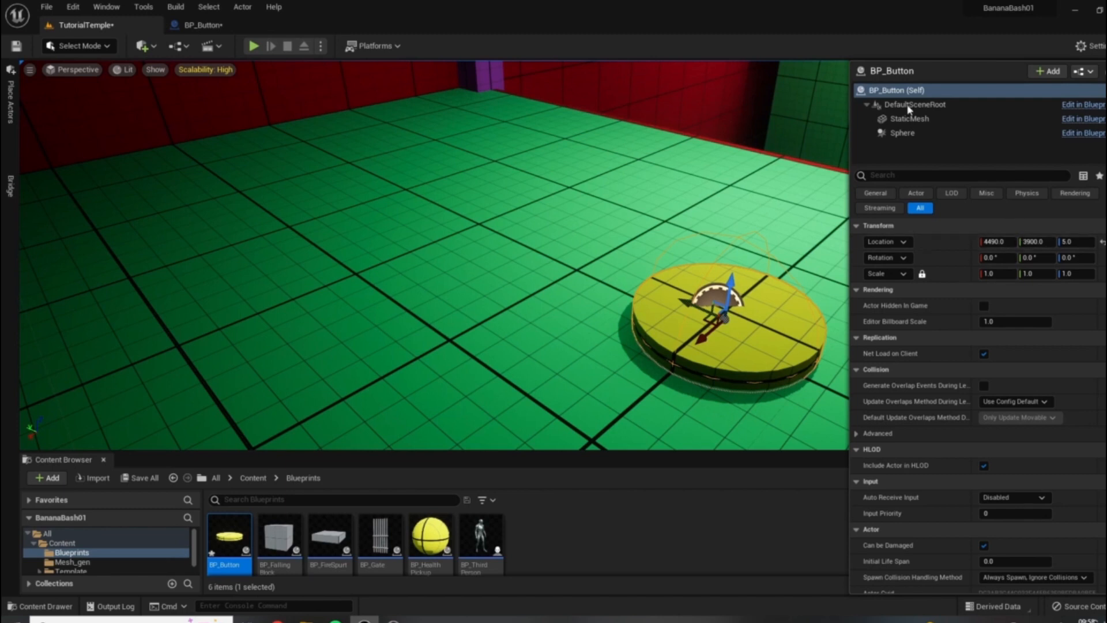
left_click(929, 118)
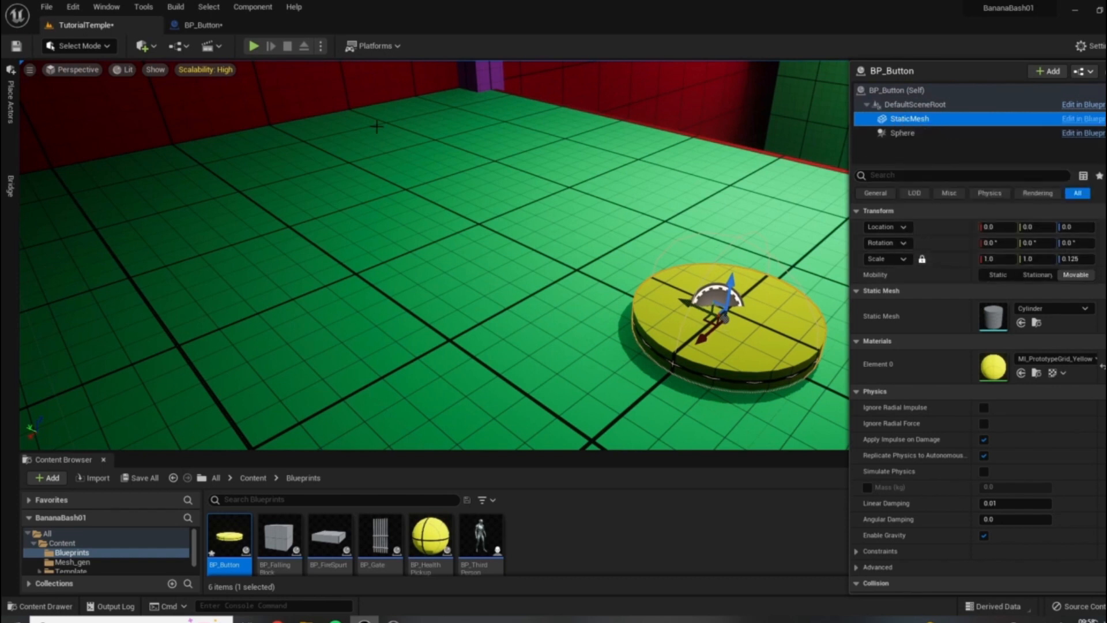
Step: Try replacing DefaultSceneRoot with StaticMesh as the root component of the BP_Button blueprint, and undo the replacement
left_click(205, 25)
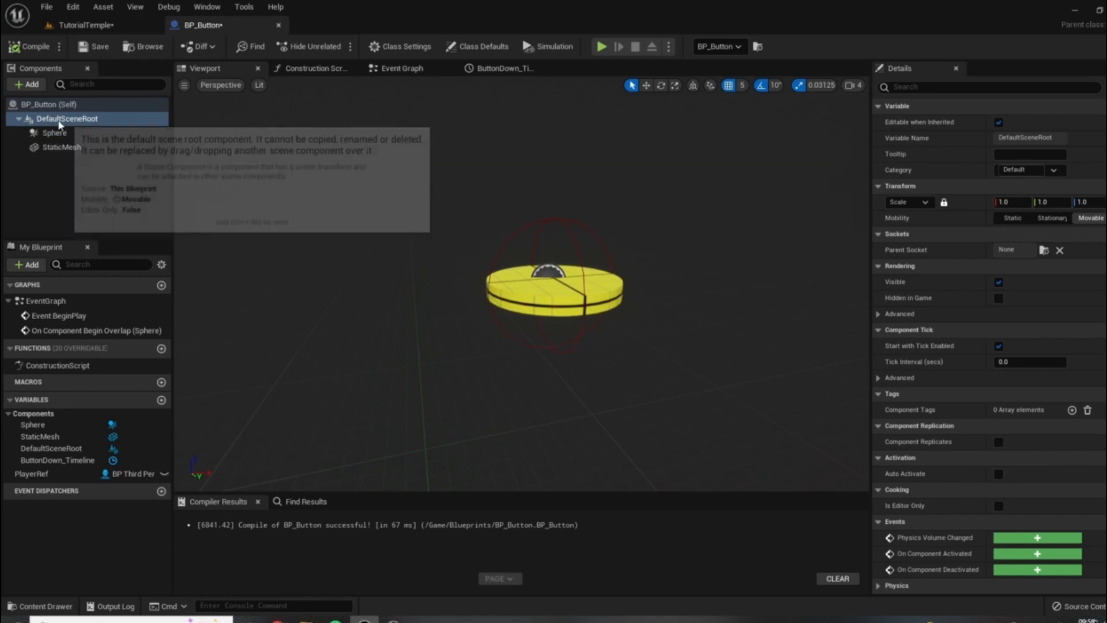
left_click(70, 196)
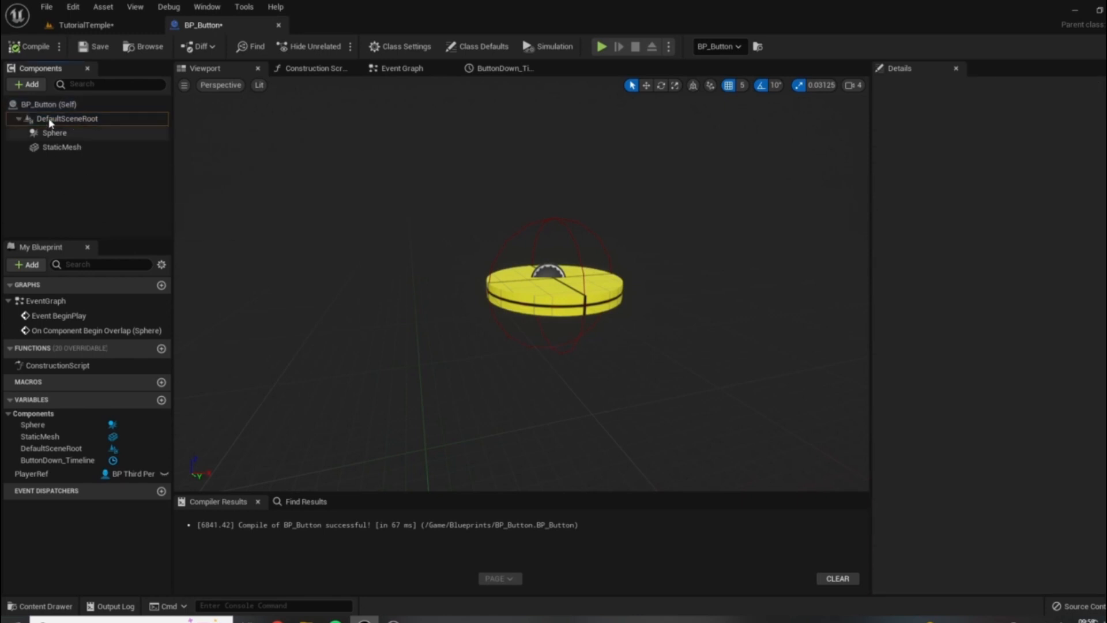
left_click(65, 147)
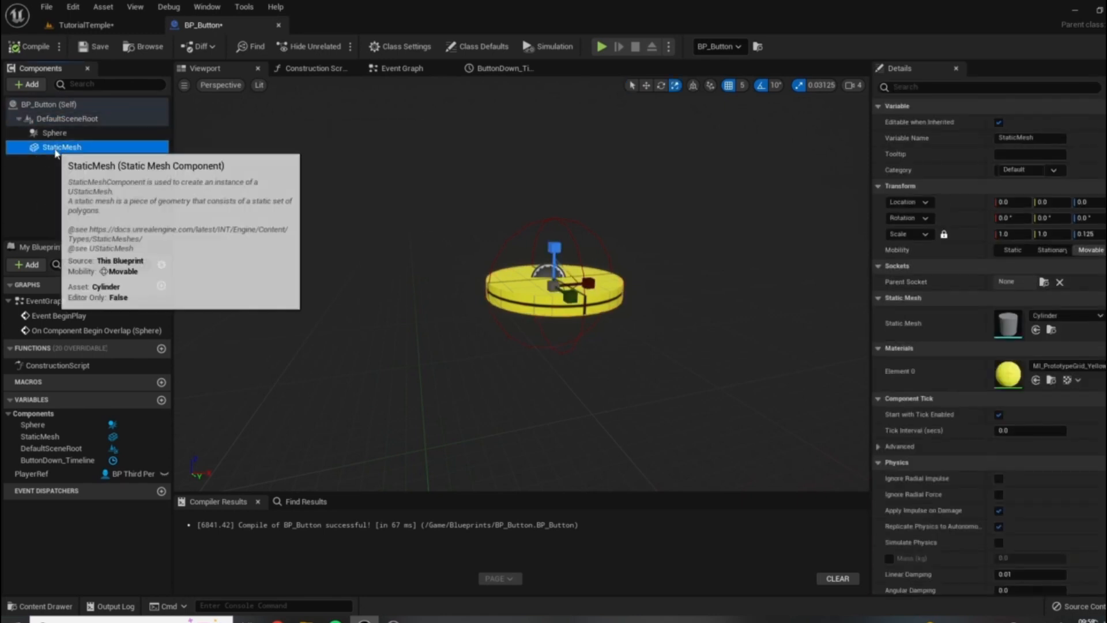
left_click_drag(51, 151, 61, 121)
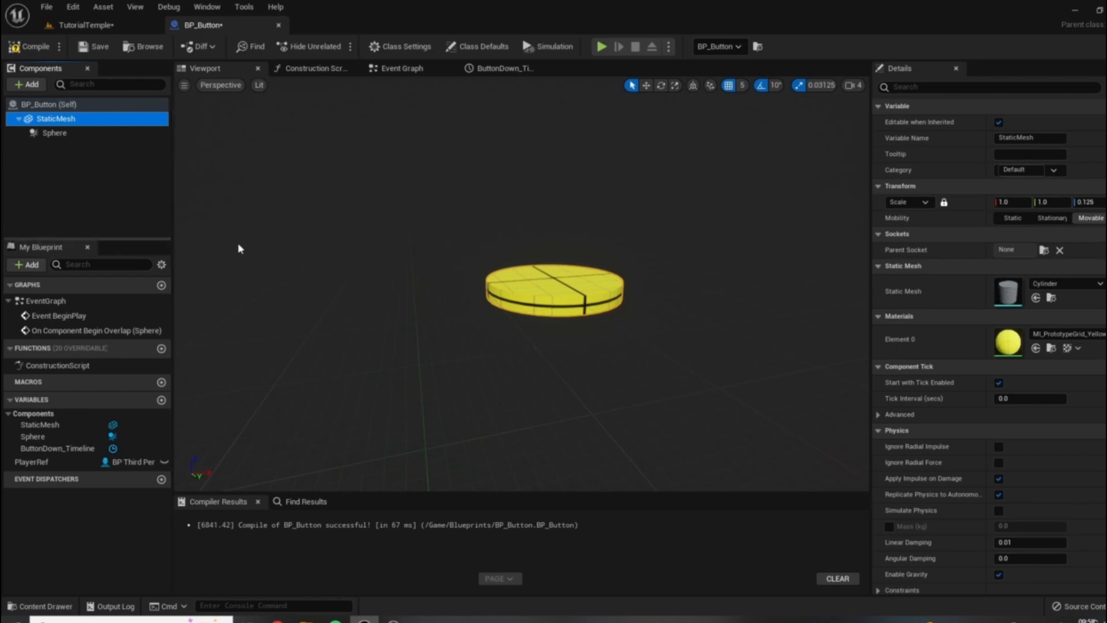
key("ctrl+z")
Step: Review the blueprint's DefaultSceneRoot and StaticMesh transform settings, along with ButtonDown_Timeline and the event graph
left_click(77, 118)
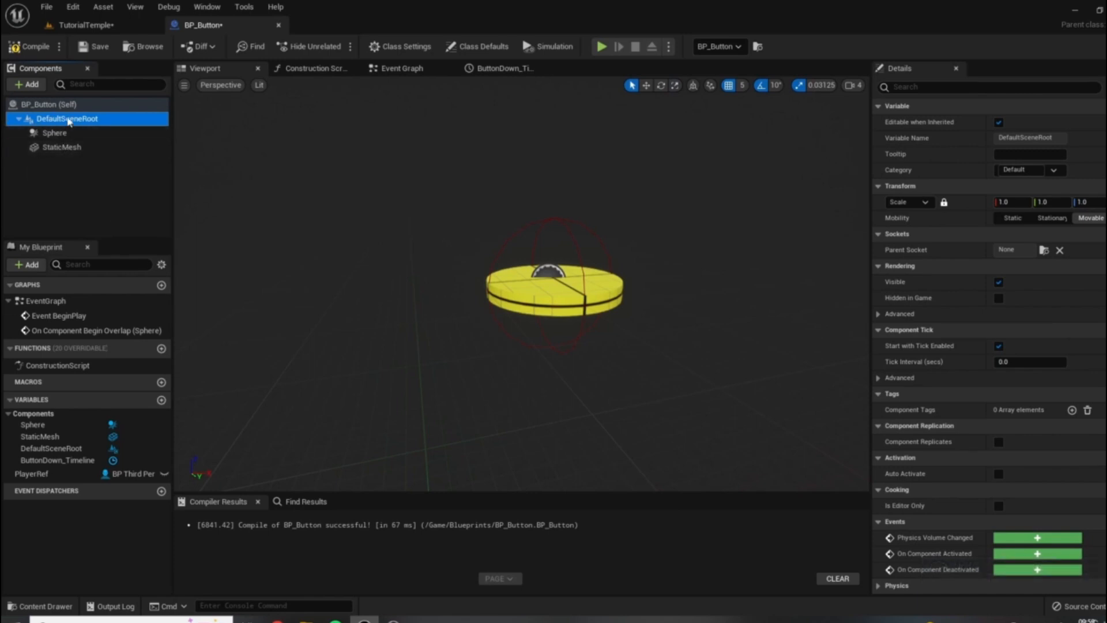
left_click(48, 148)
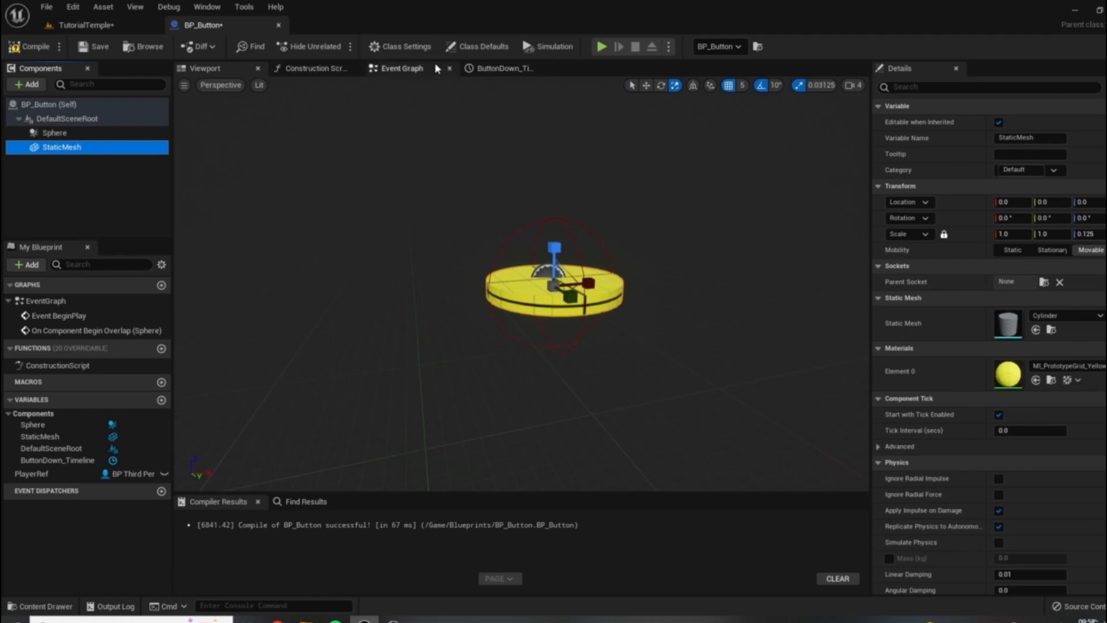
left_click(490, 69)
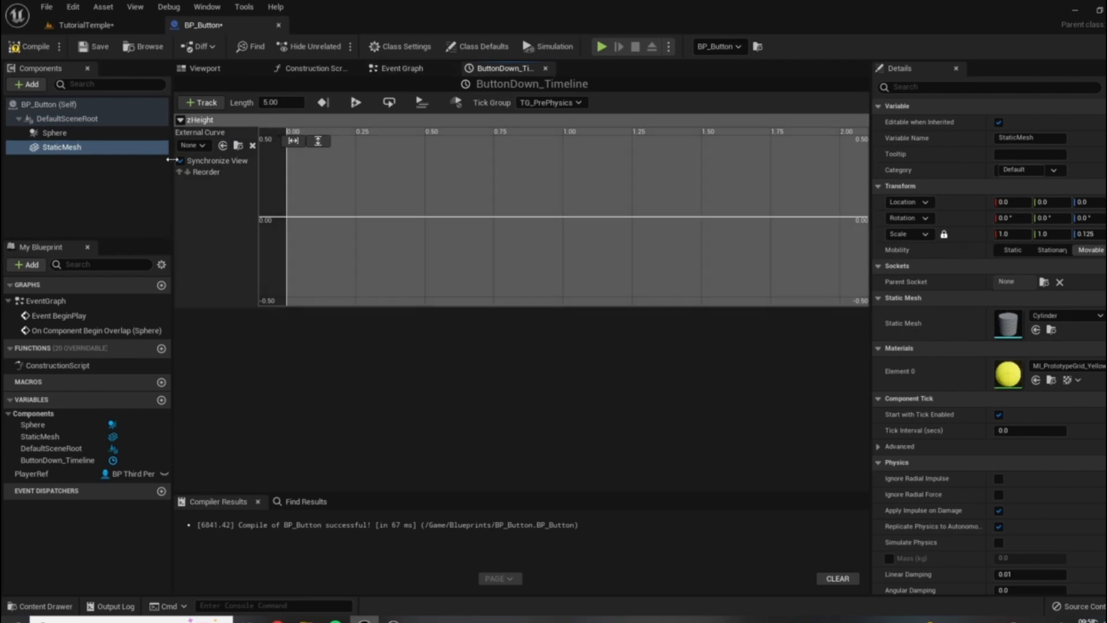
left_click(399, 68)
left_click(61, 148)
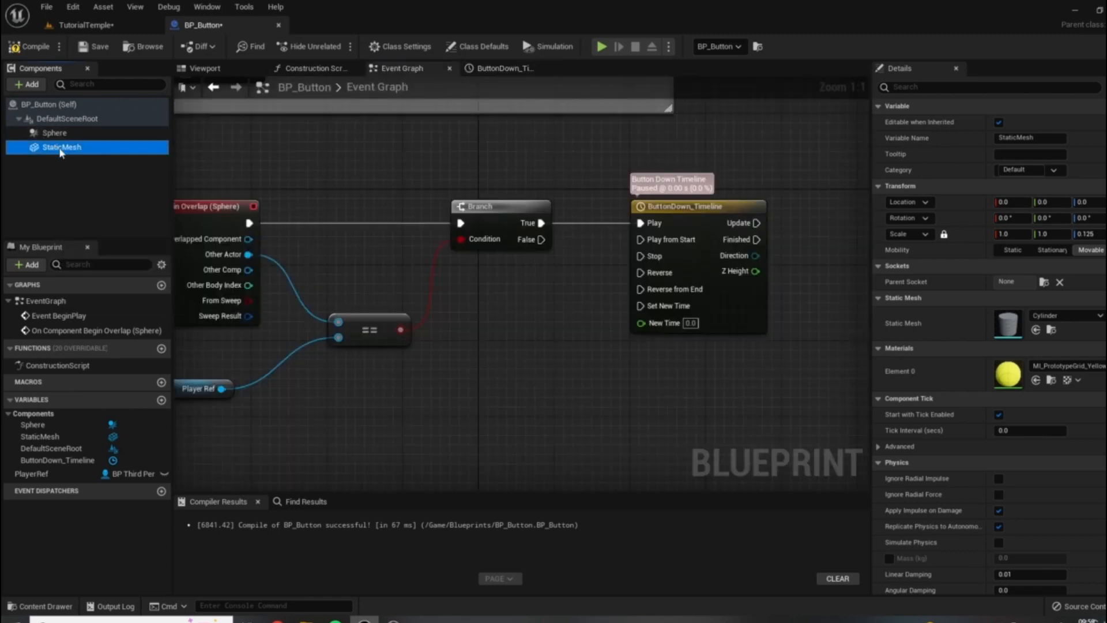
left_click(67, 119)
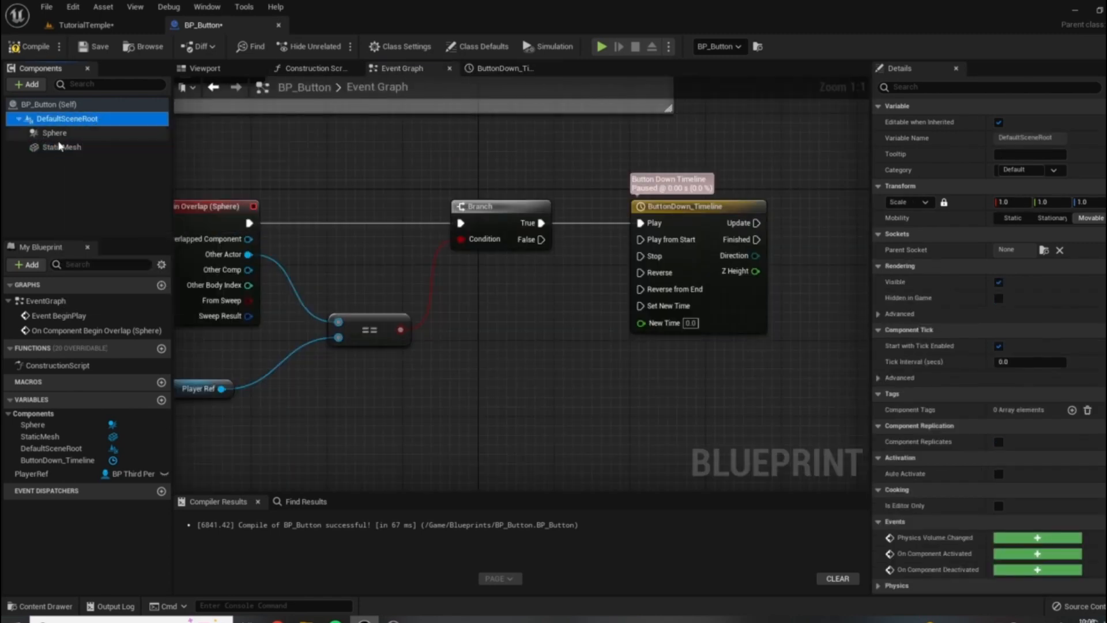
left_click(59, 147)
Step: Try moving StaticMesh along the Z axis in the component preview and return it to its original height
left_click(229, 71)
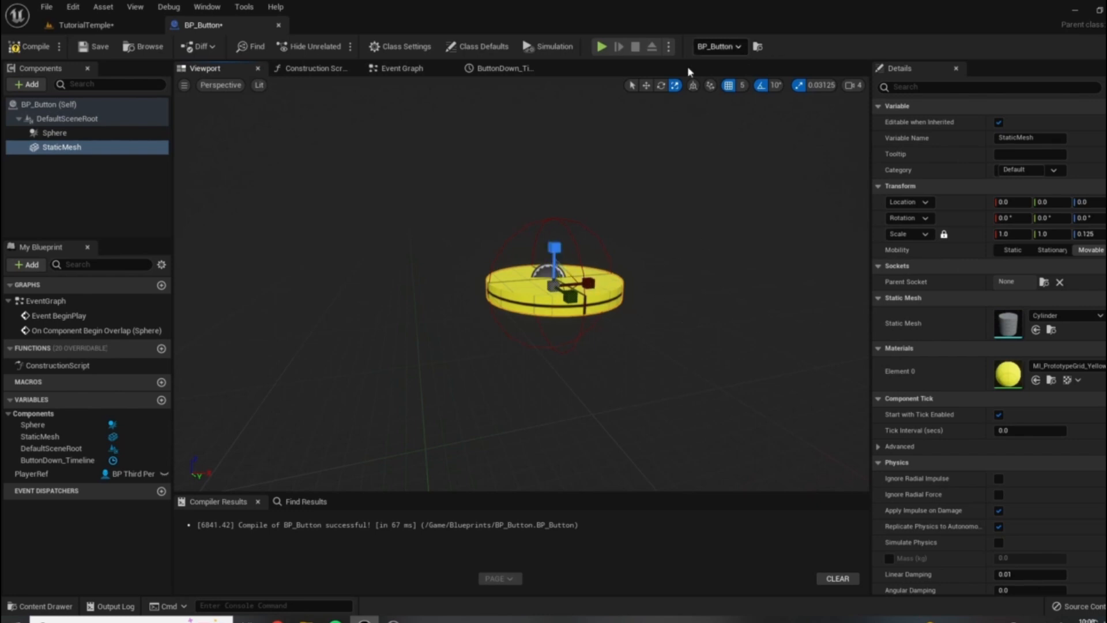
left_click(645, 85)
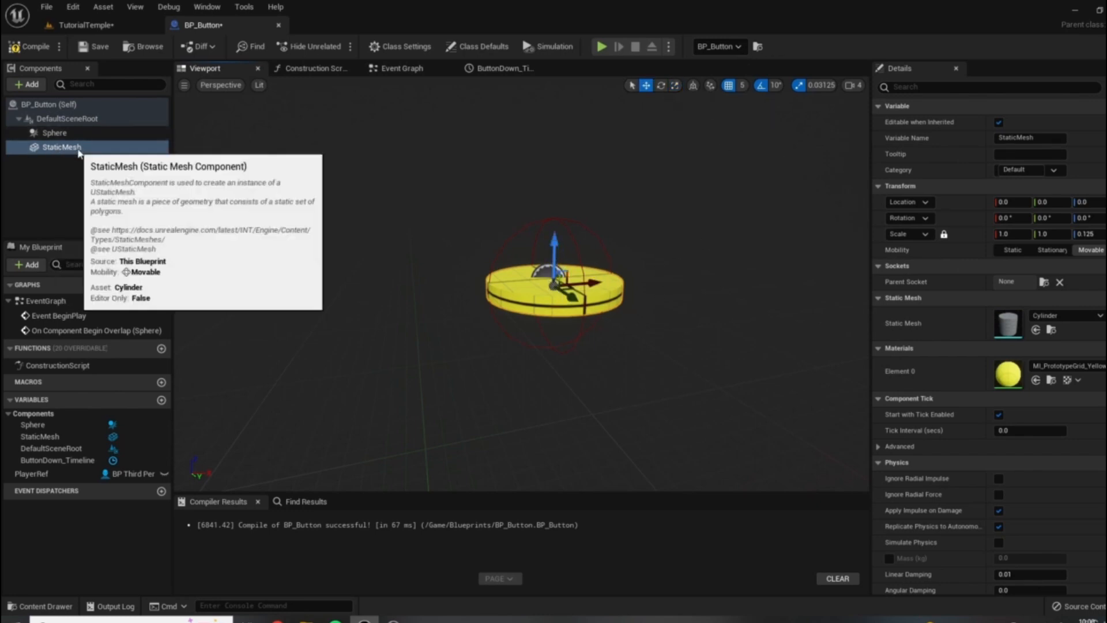
left_click_drag(555, 246, 559, 241)
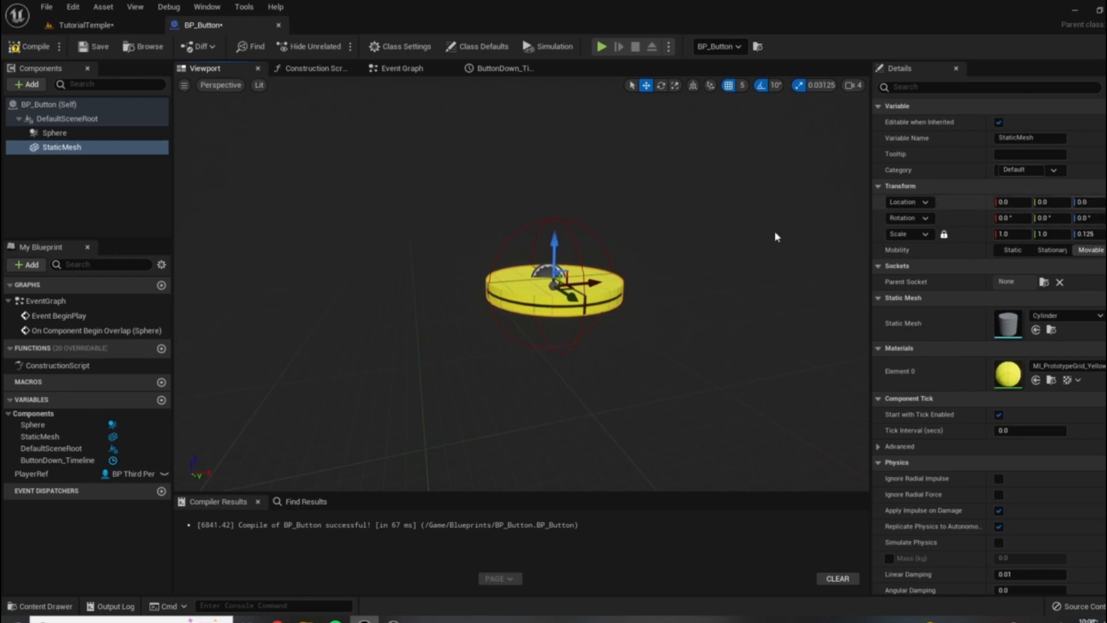
left_click_drag(558, 242, 558, 250)
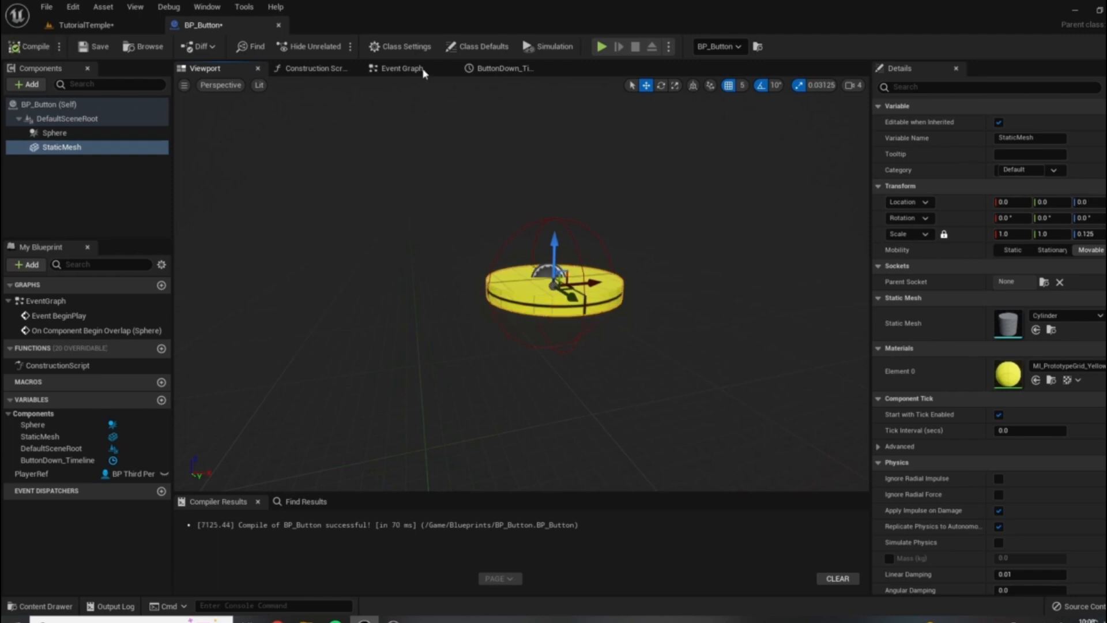
Step: Add a first key at time 0 with value 0 to the zHeight track of ButtonDown_Timeline
left_click(493, 68)
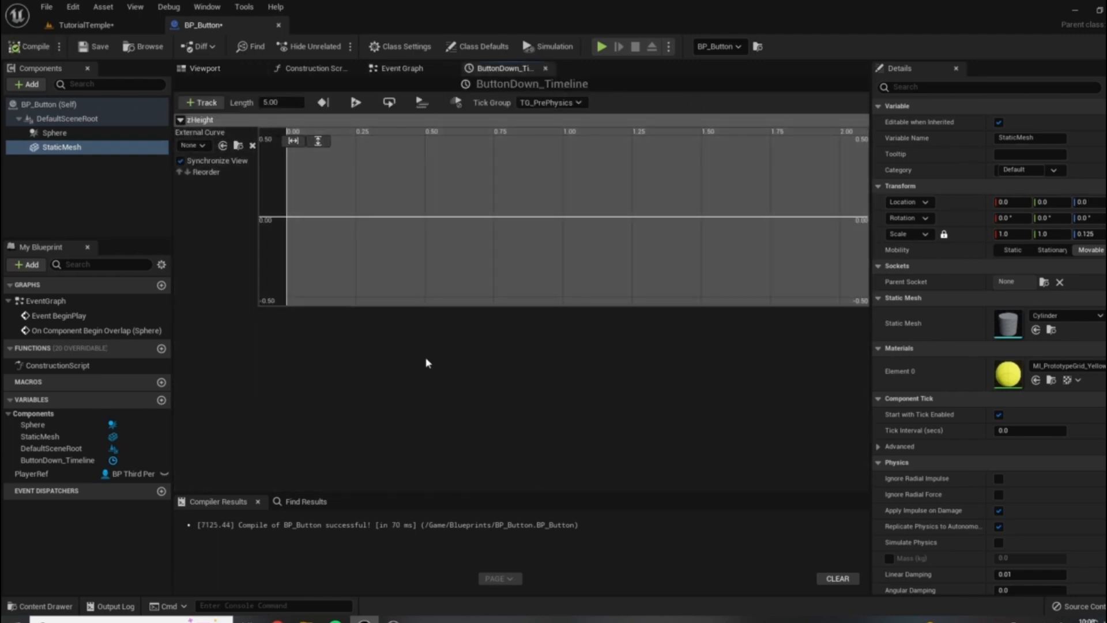
right_click(301, 216)
left_click(321, 240)
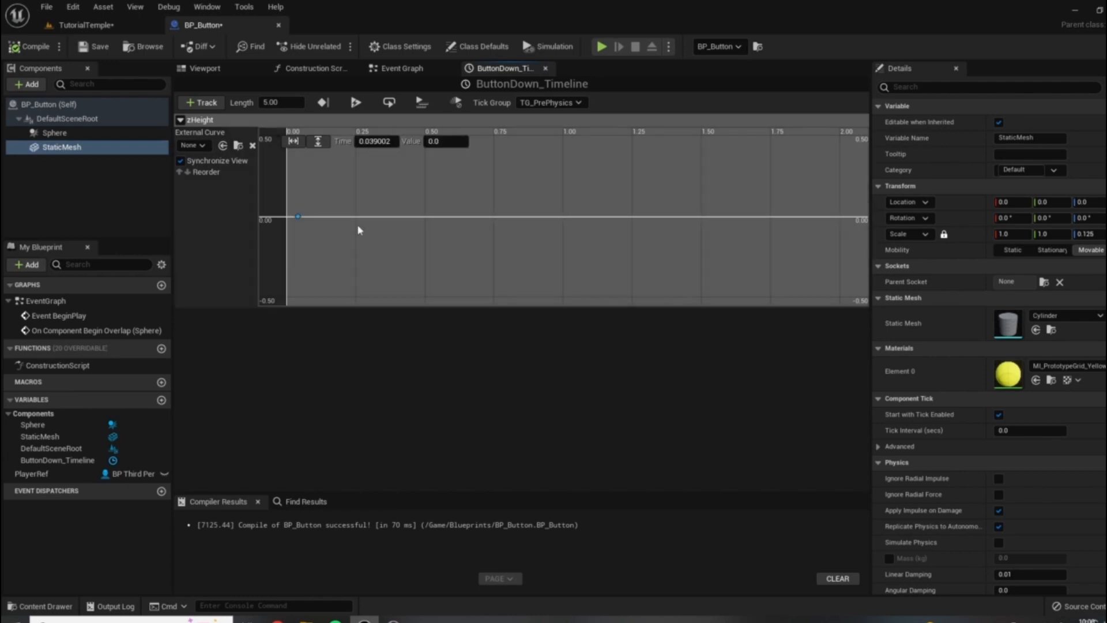
left_click(375, 142)
left_click(577, 228)
Step: Add a second key to the zHeight track and set its time to 0.25
right_click(498, 195)
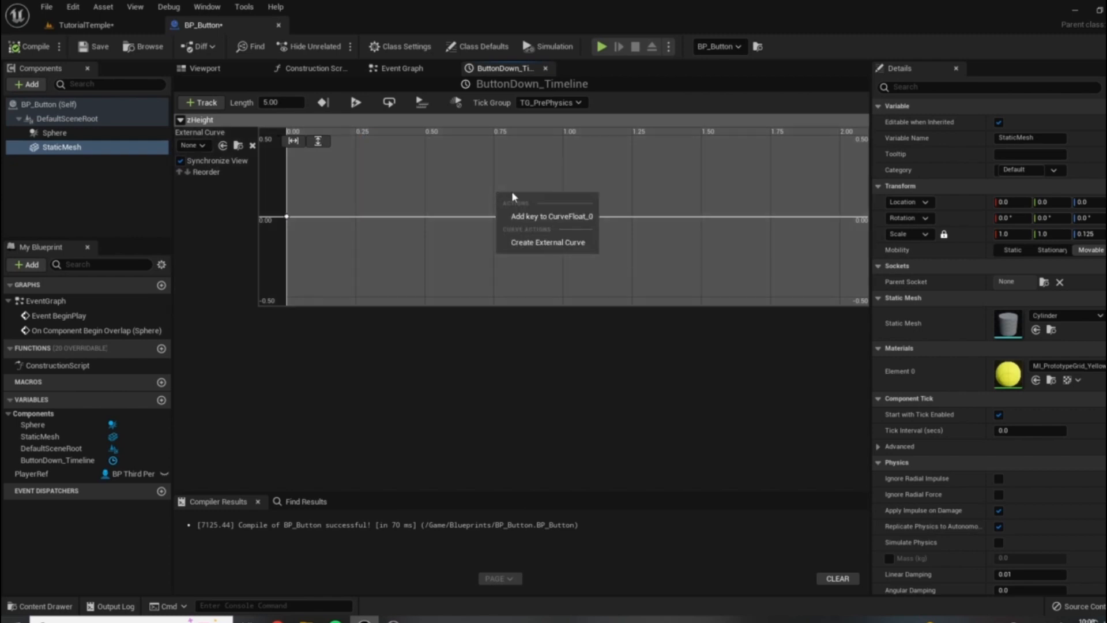
left_click(554, 217)
left_click(375, 142)
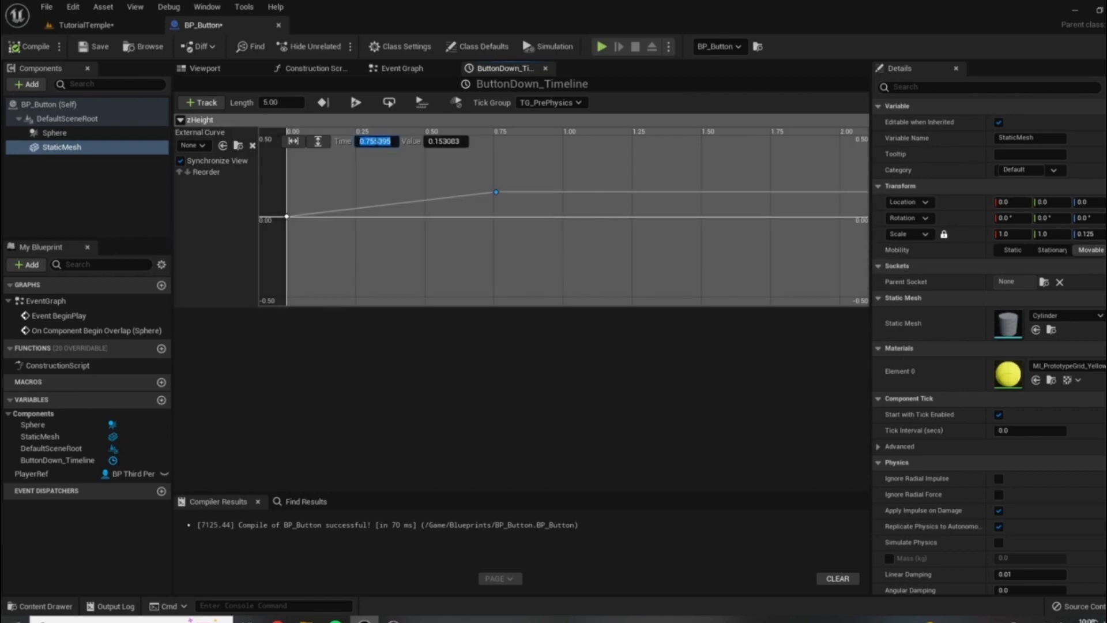
type("0.25")
key("Return")
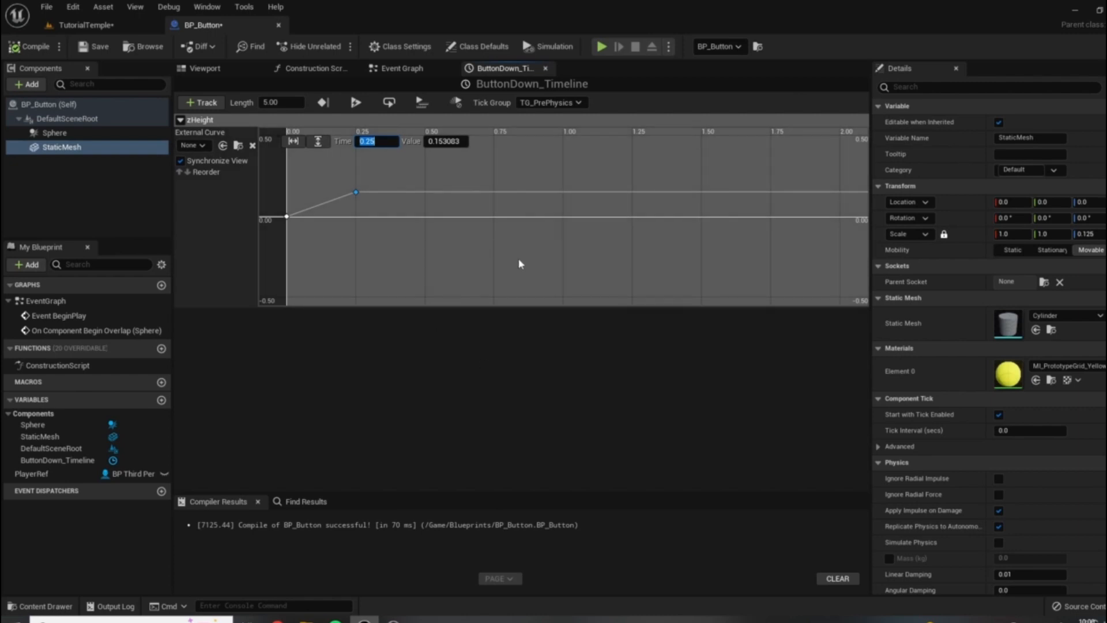
key("Tab")
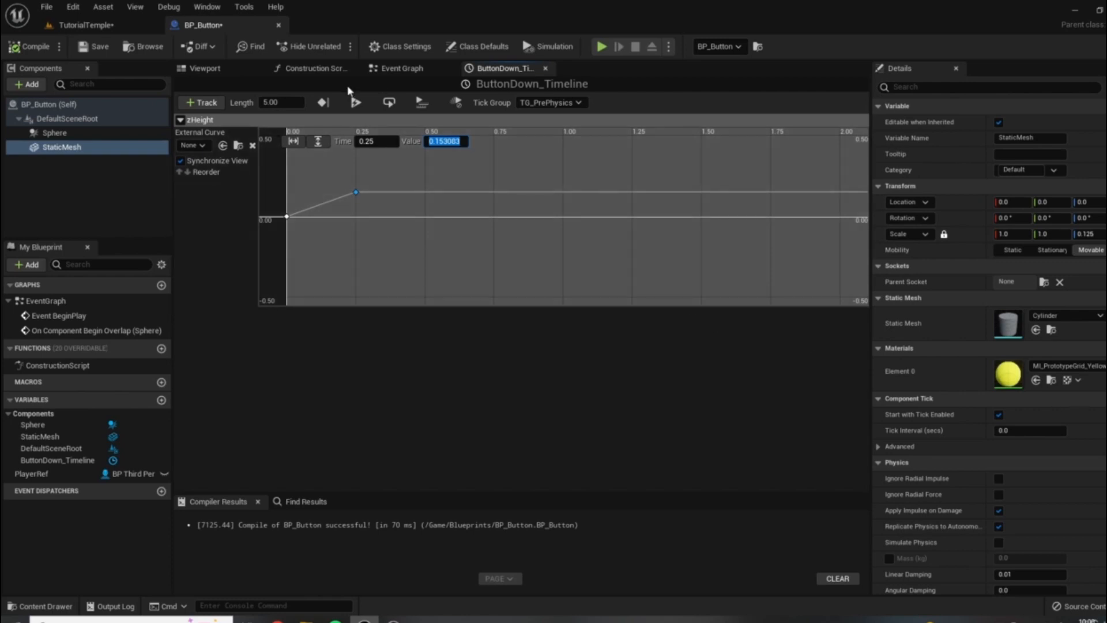
Step: Test lowering StaticMesh to a Z location of -5.0 in the component preview
left_click(57, 134)
left_click(57, 148)
left_click(205, 68)
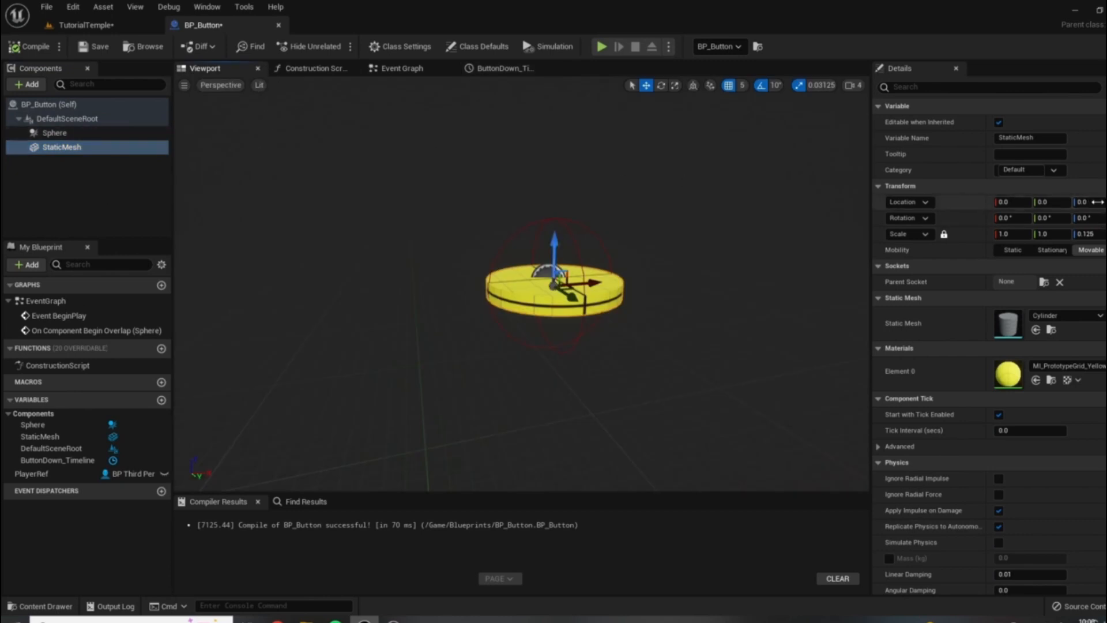
left_click_drag(553, 239, 554, 247)
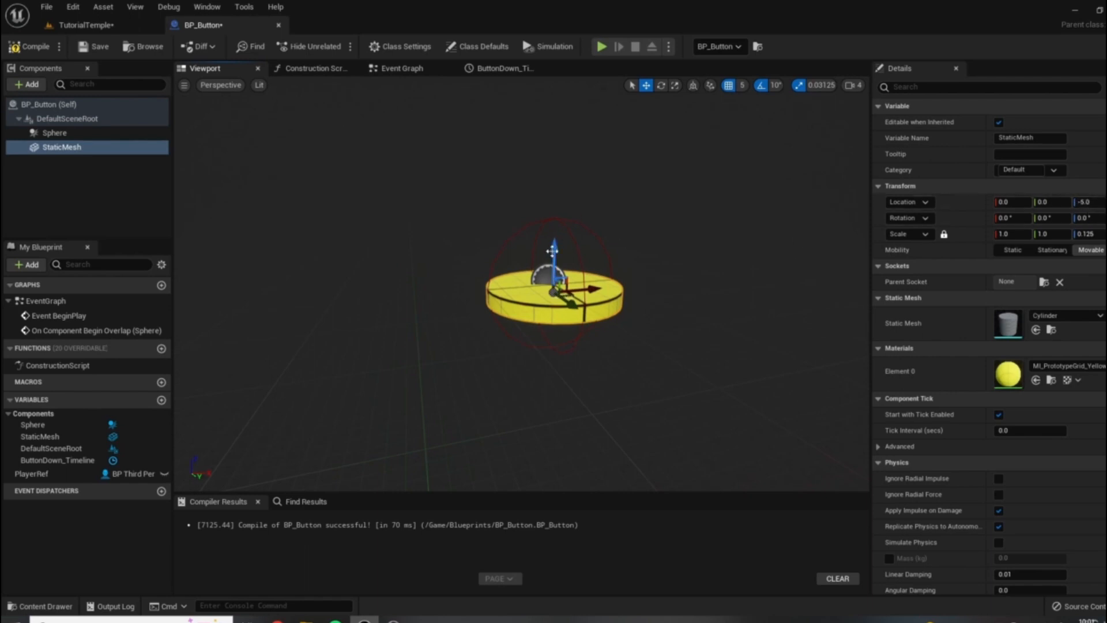
Step: Set the second zHeight key's value to -5 in ButtonDown_Timeline and fit the curve to the track view
left_click(487, 69)
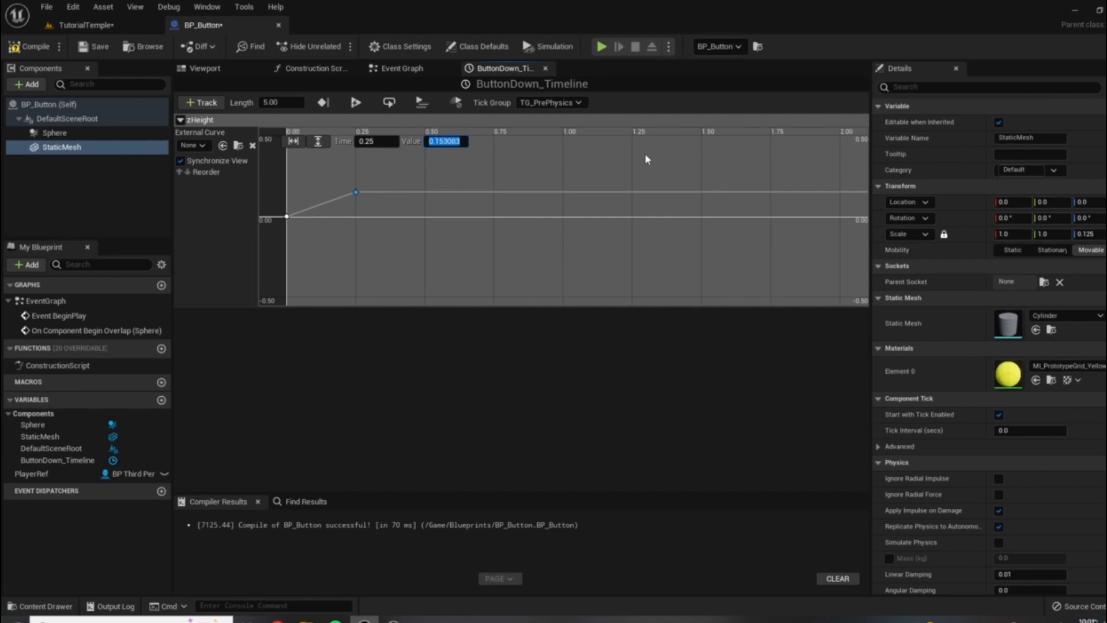
type("-5")
key("Return")
left_click(298, 140)
left_click(298, 142)
left_click(319, 144)
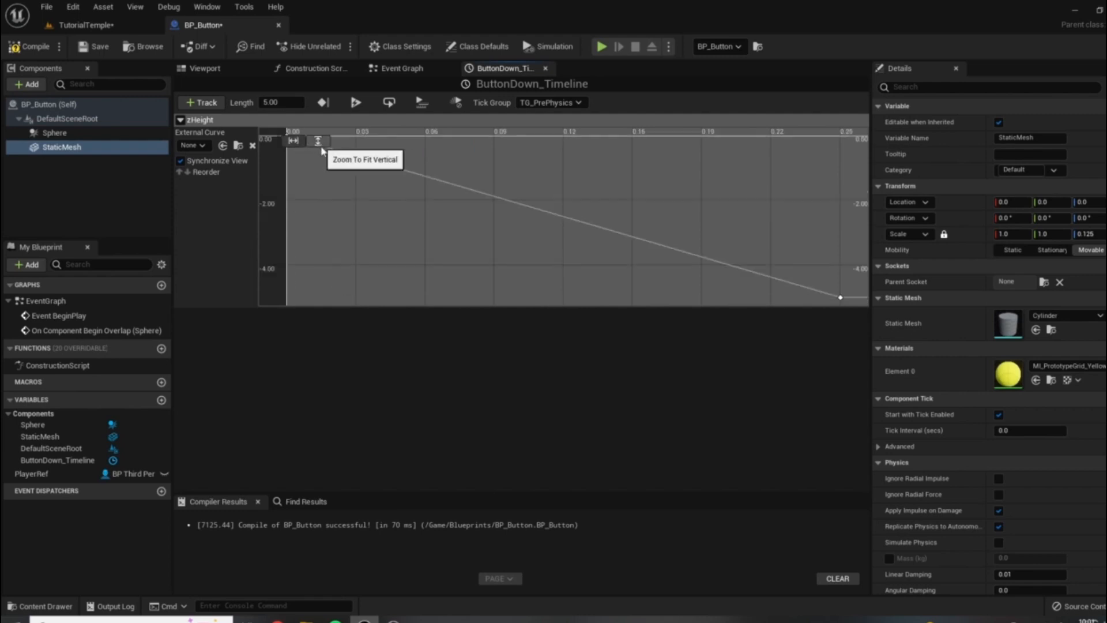
Step: Set the length of ButtonDown_Timeline to 0.25
scroll(573, 226, "down", 7)
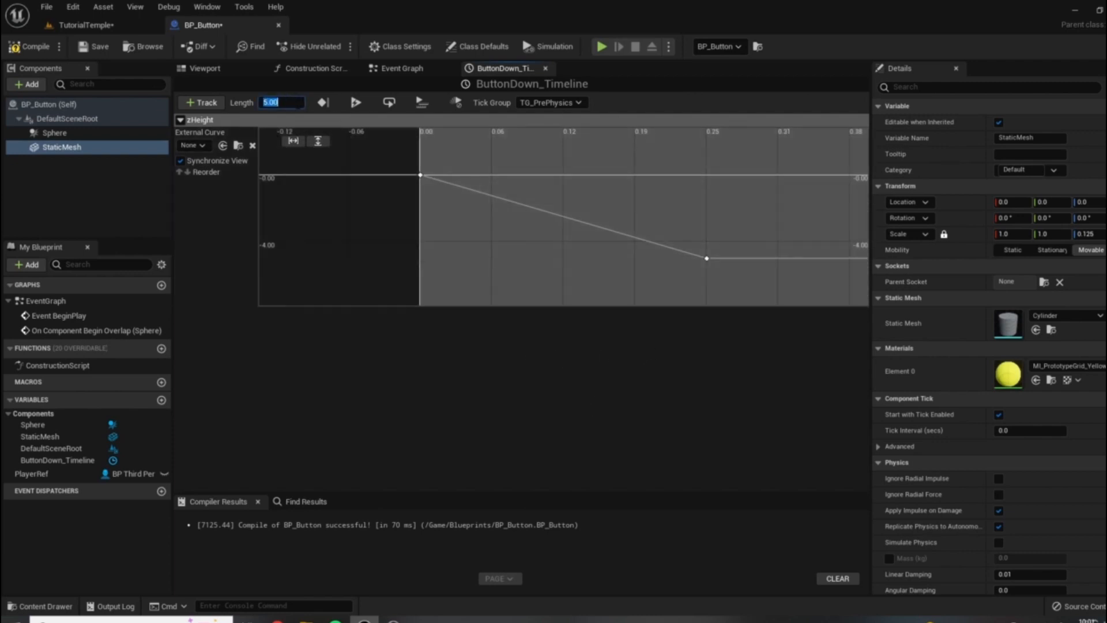
type(".25")
key("Return")
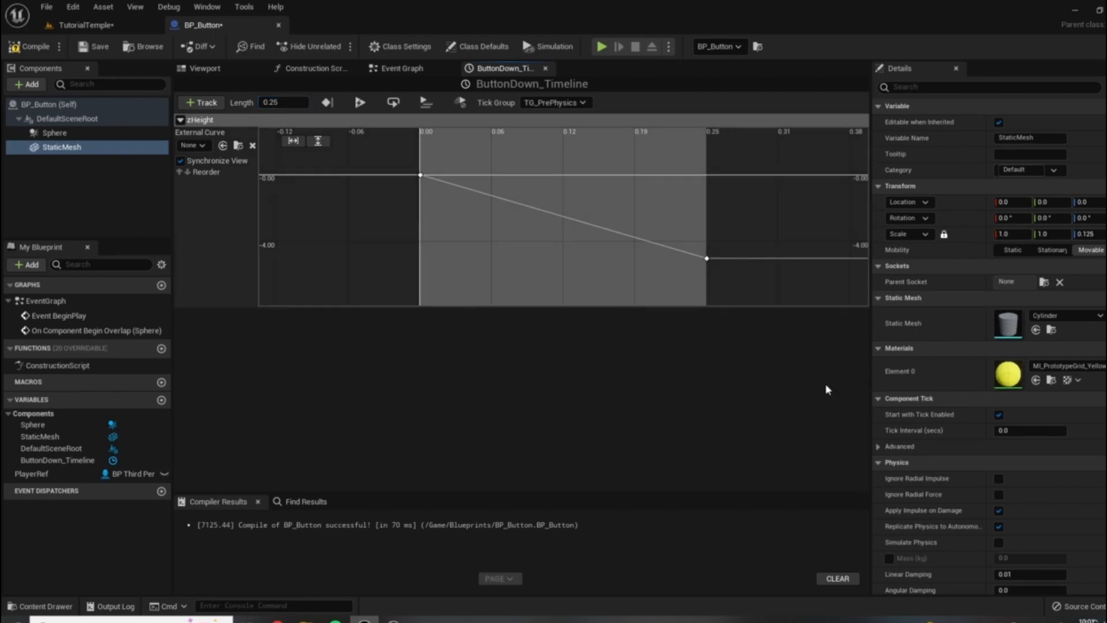
Step: Give both zHeight keys smooth curve interpolation, compile BP_Button and close the timeline editor
left_click_drag(381, 159, 586, 255)
left_click_drag(729, 292, 729, 293)
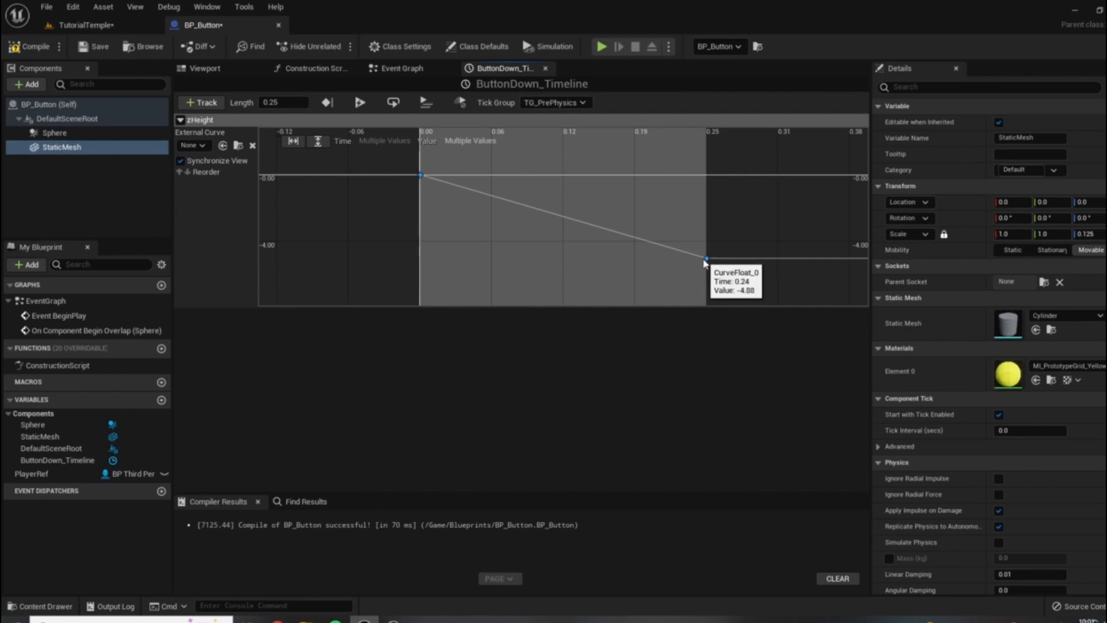
right_click(713, 261)
left_click(746, 286)
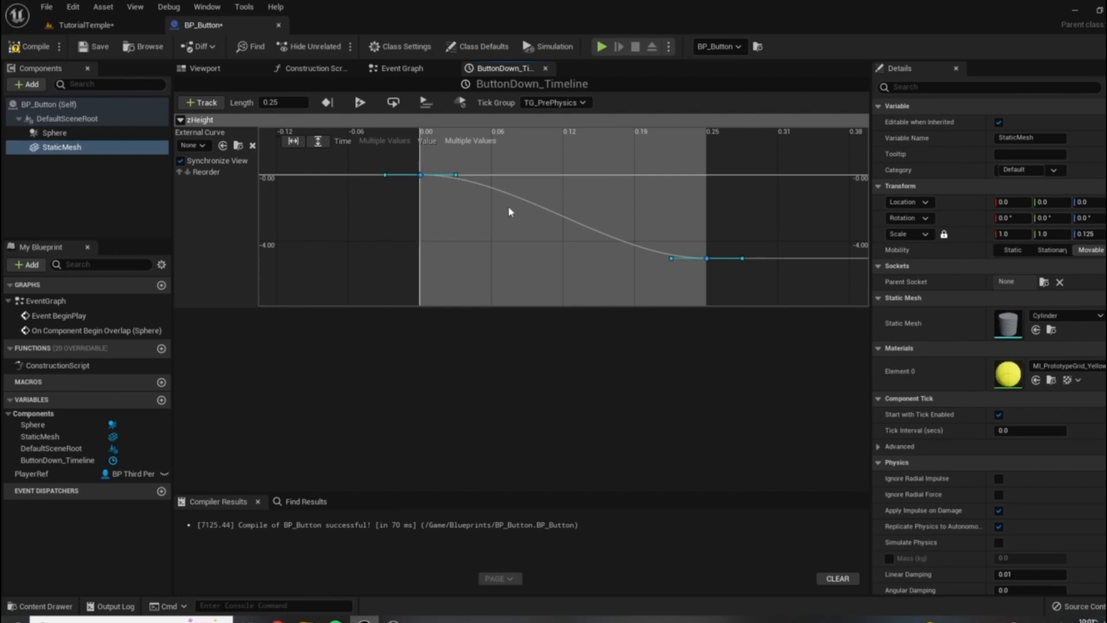
left_click(28, 47)
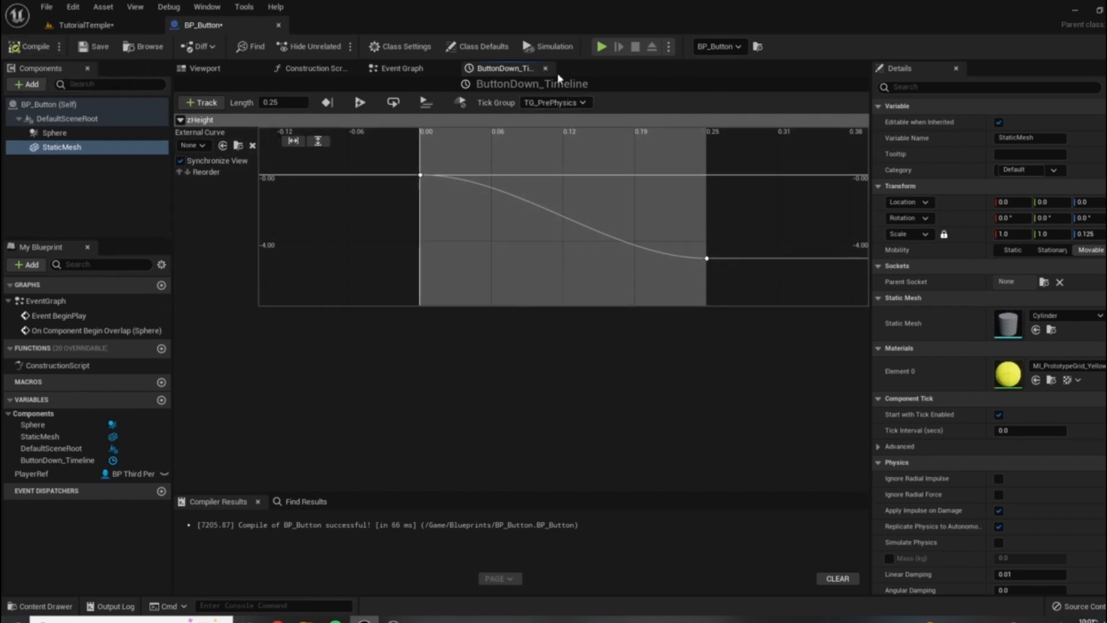
left_click(545, 69)
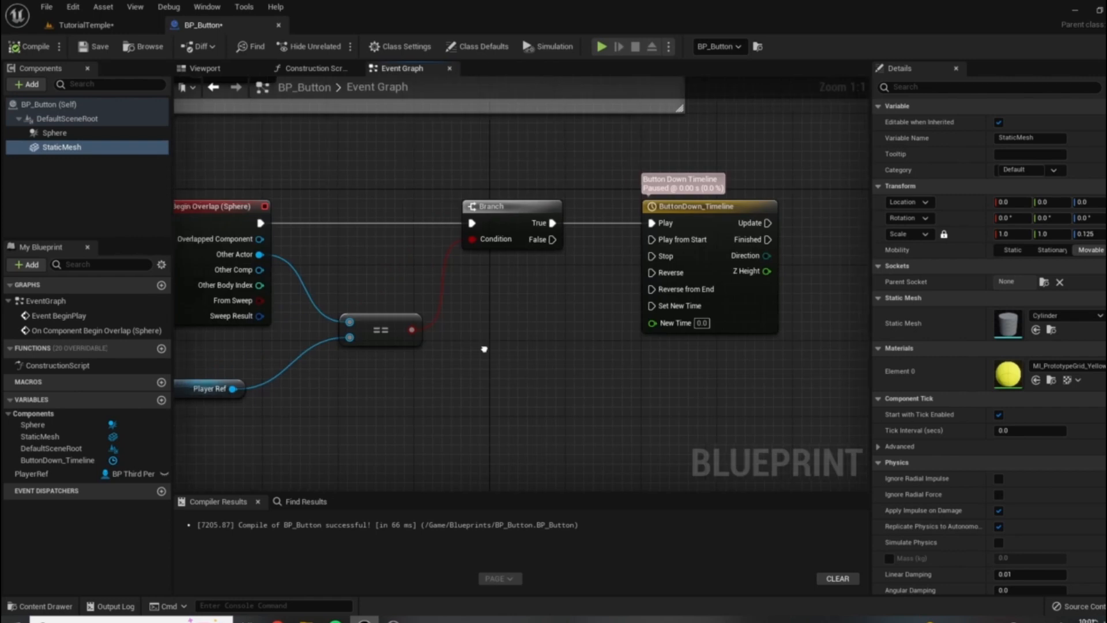
Step: Add a reference to the StaticMesh component above ButtonDown_Timeline in the Event Graph
scroll(559, 362, "down", 2)
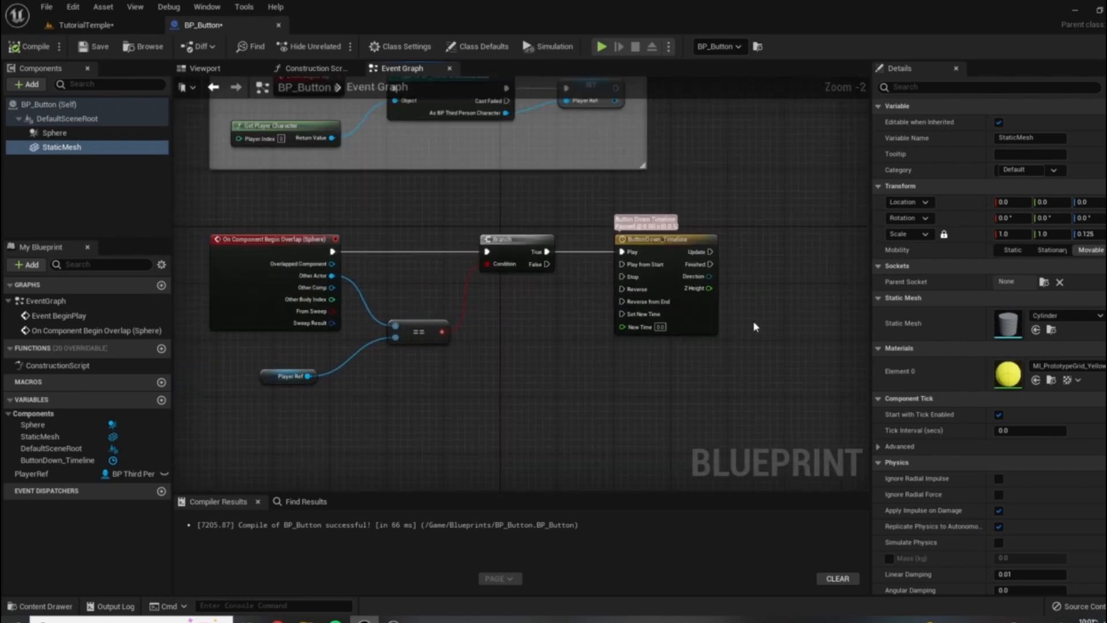
scroll(754, 324, "up", 2)
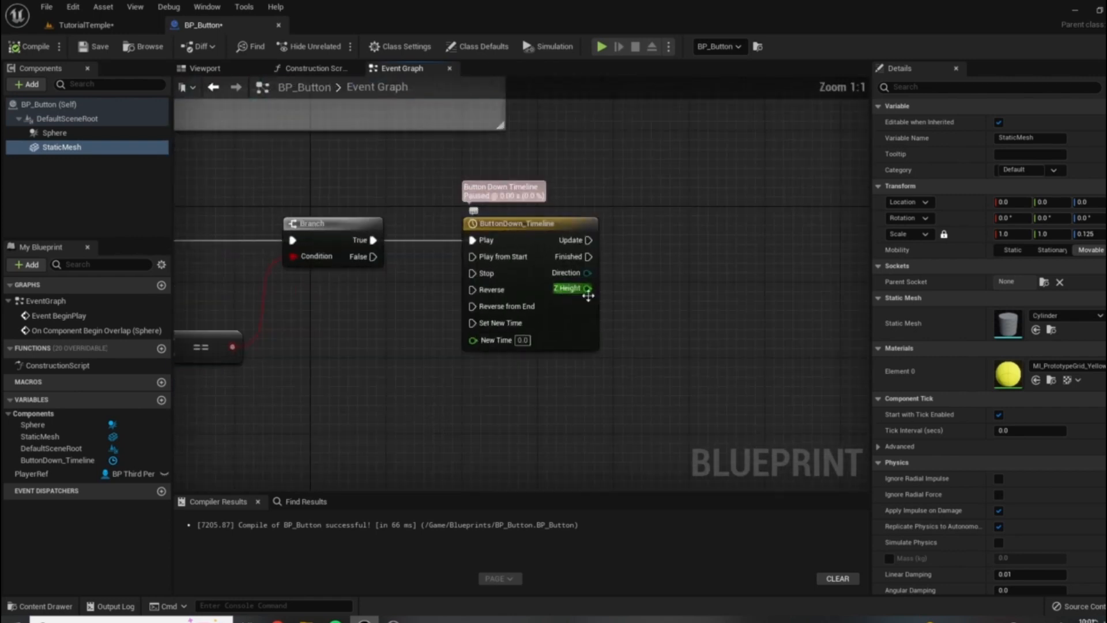
right_click_drag(818, 362, 723, 388)
left_click_drag(62, 147, 465, 188)
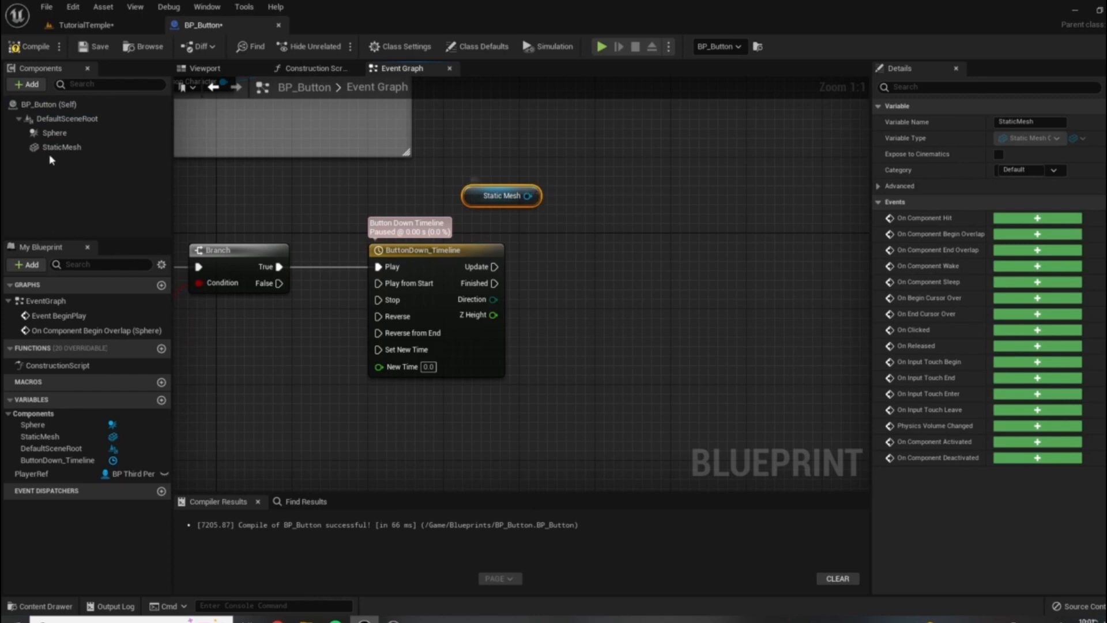
Step: Add a Get Relative Location node fed by the Static Mesh reference and arrange both nodes above ButtonDown_Timeline
left_click_drag(527, 196, 618, 236)
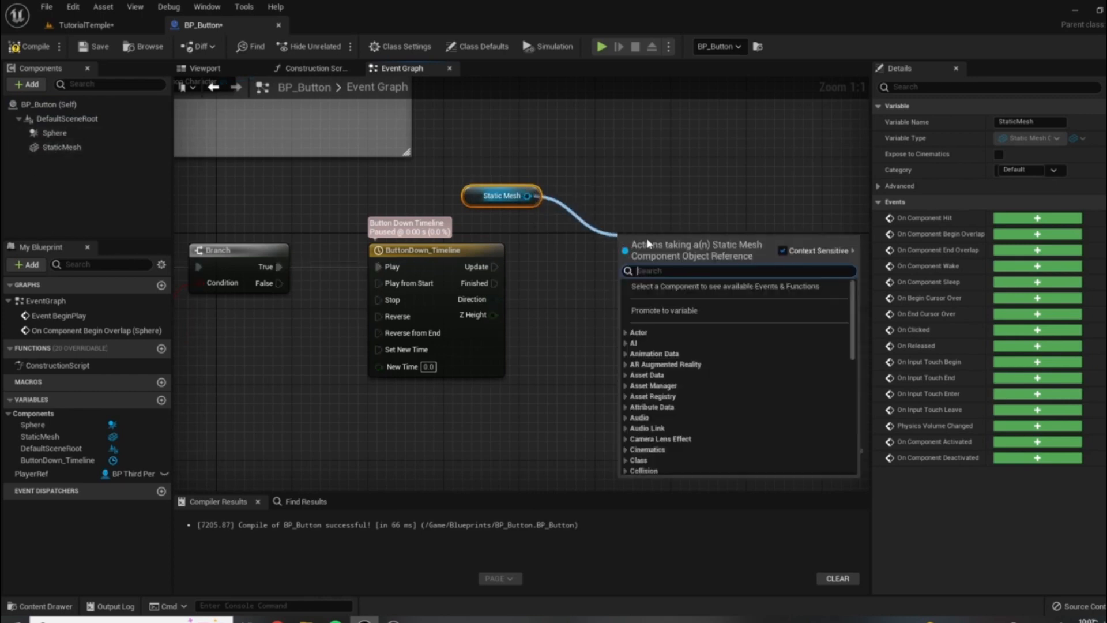
type("ge")
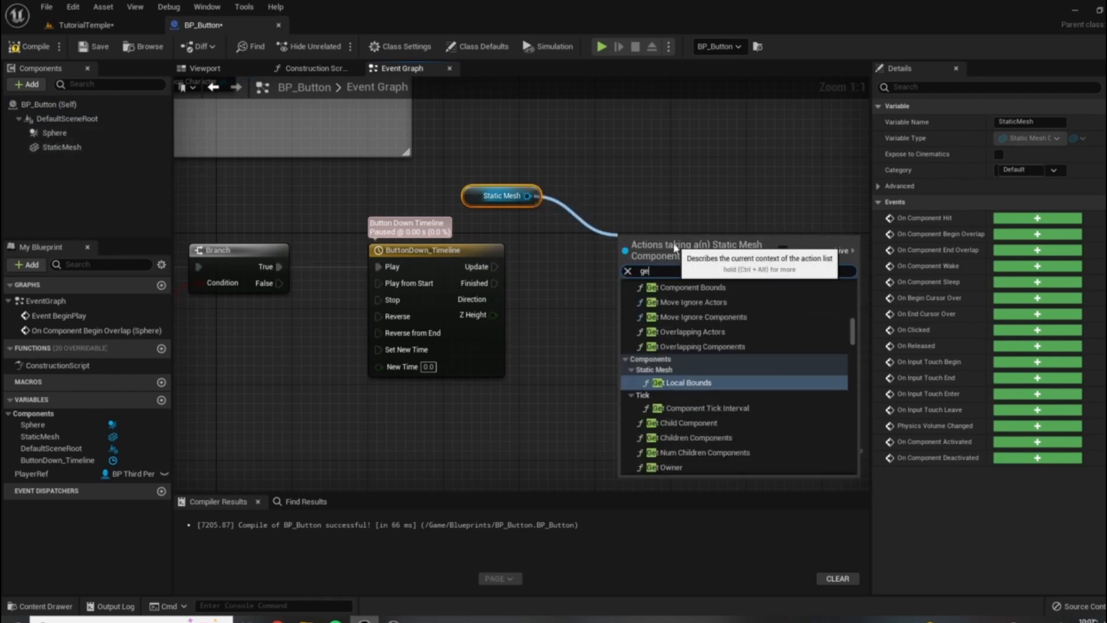
type("t")
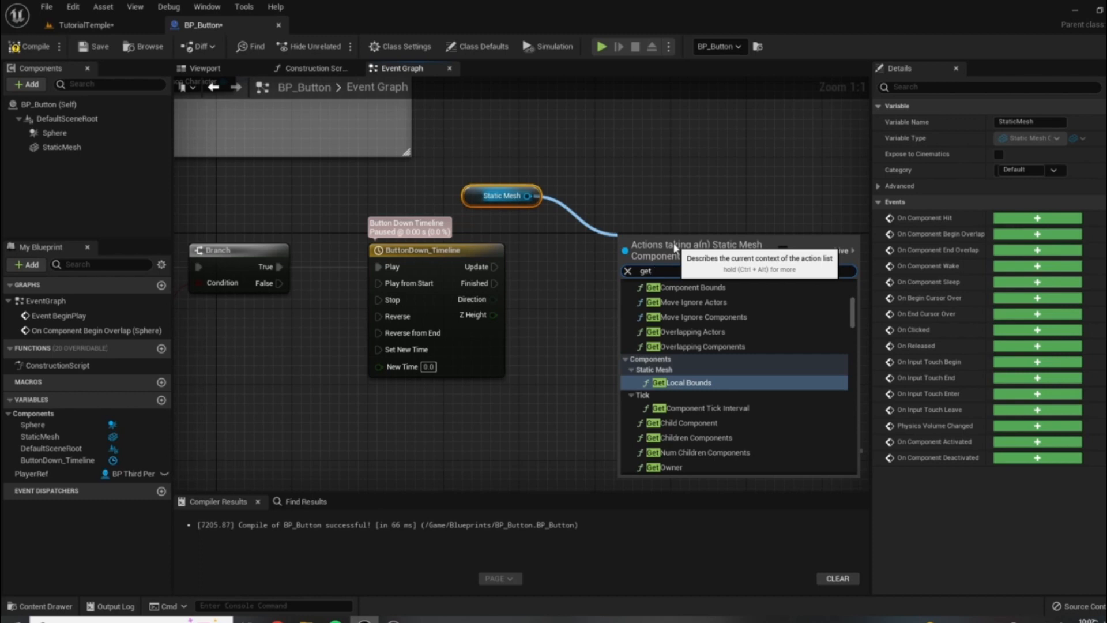
type(" relca")
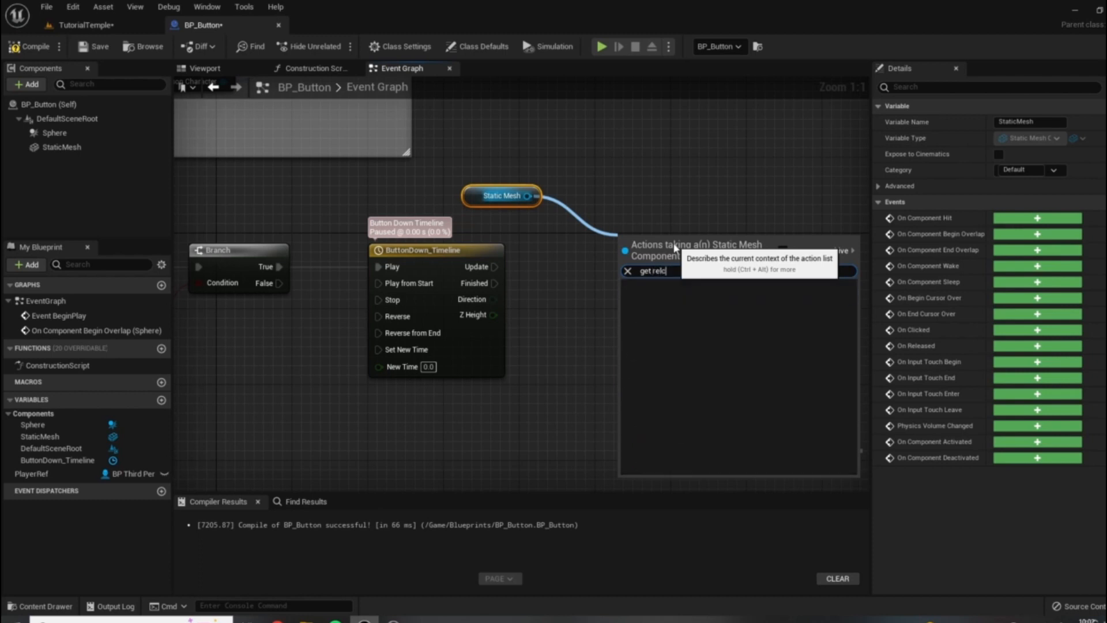
key("BackSpace")
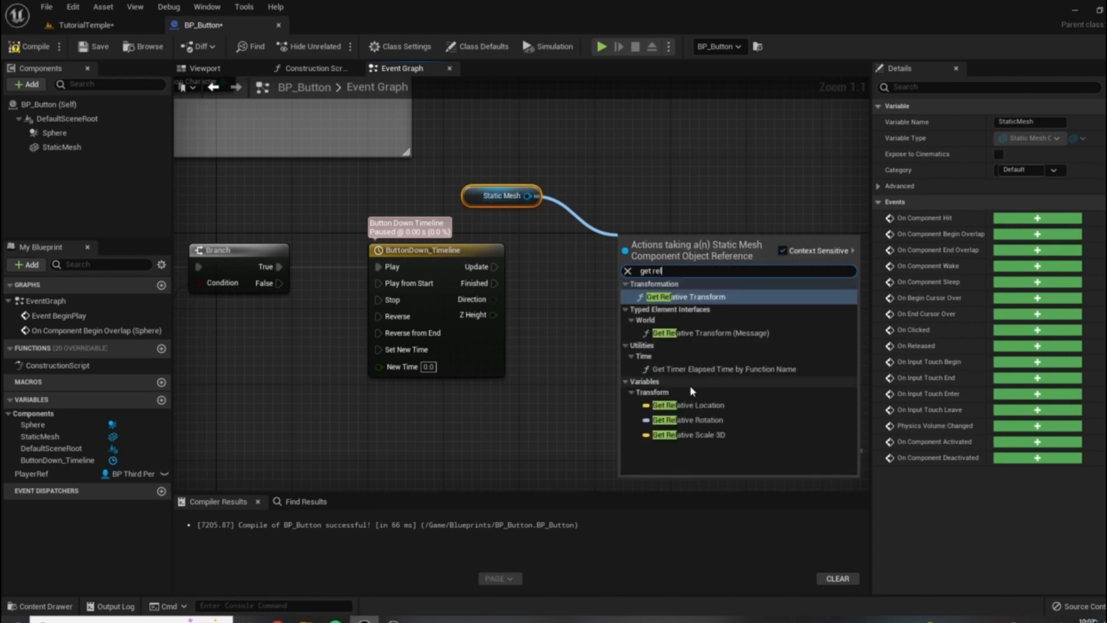
left_click(692, 406)
right_click_drag(696, 410, 784, 483)
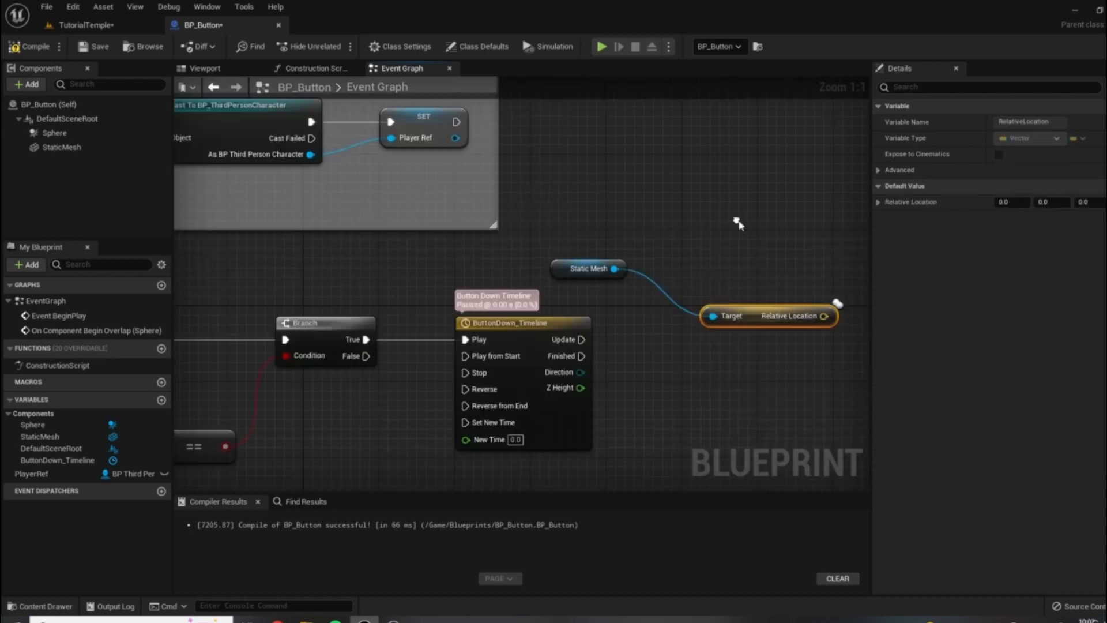
left_click_drag(577, 269, 475, 260)
left_click_drag(754, 316, 597, 291)
Step: Split the Relative Location output into X, Y and Z and place its node level with the Static Mesh reference
left_click(86, 25)
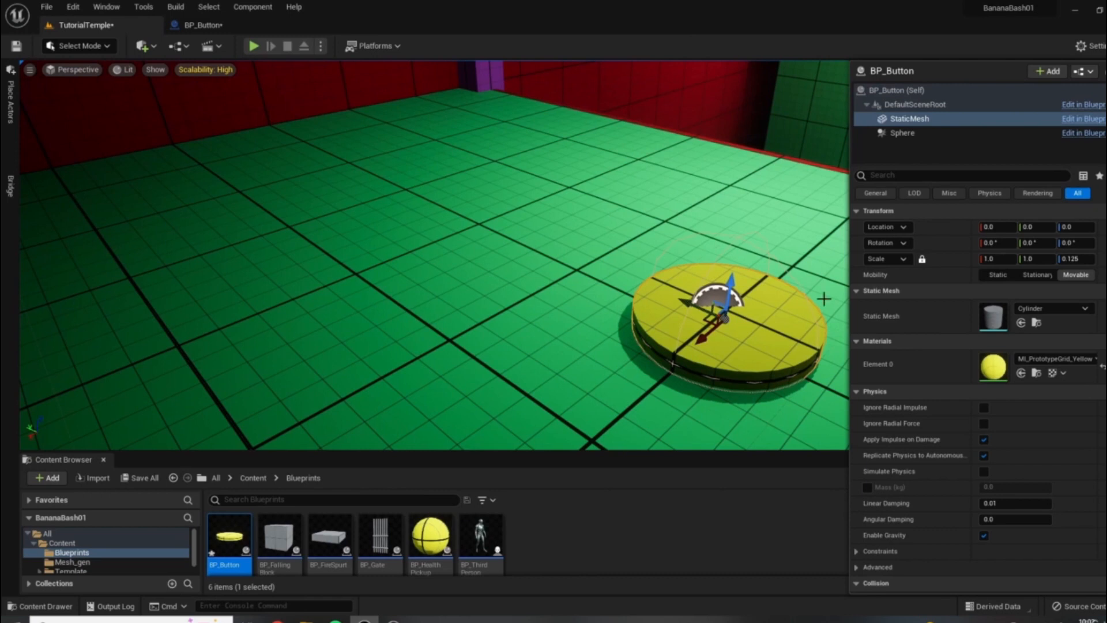
left_click(220, 25)
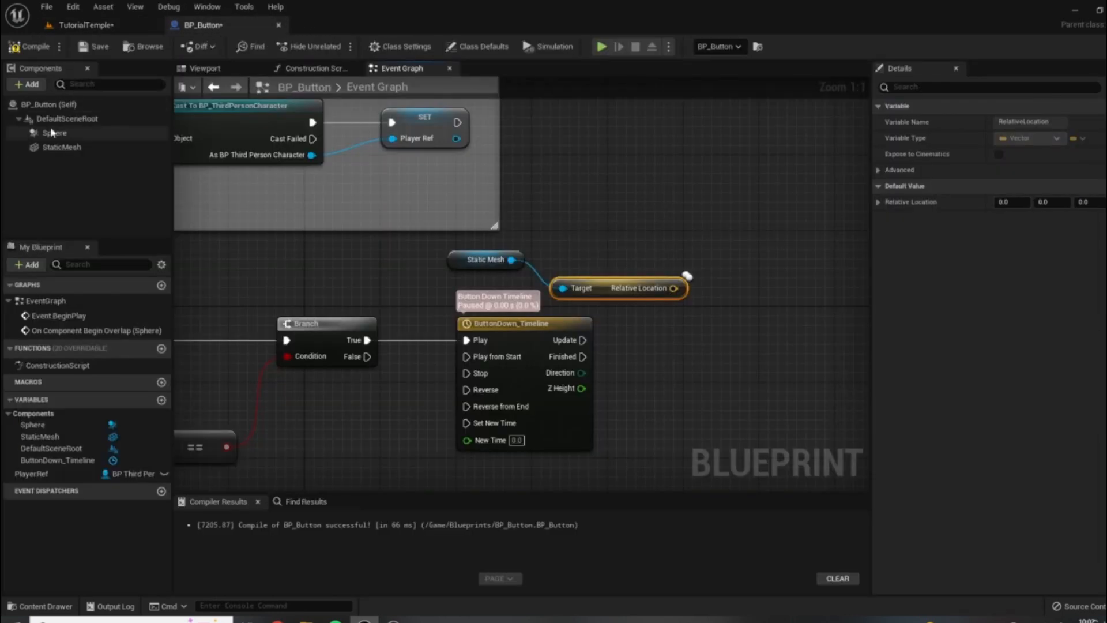
left_click(58, 147)
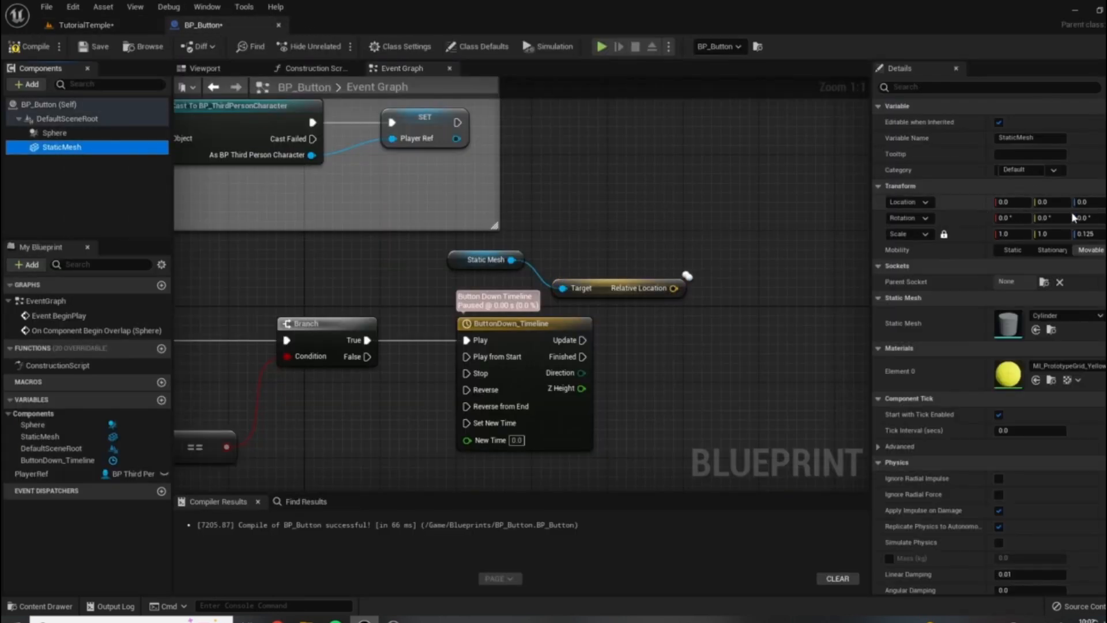
right_click_drag(665, 292, 612, 271)
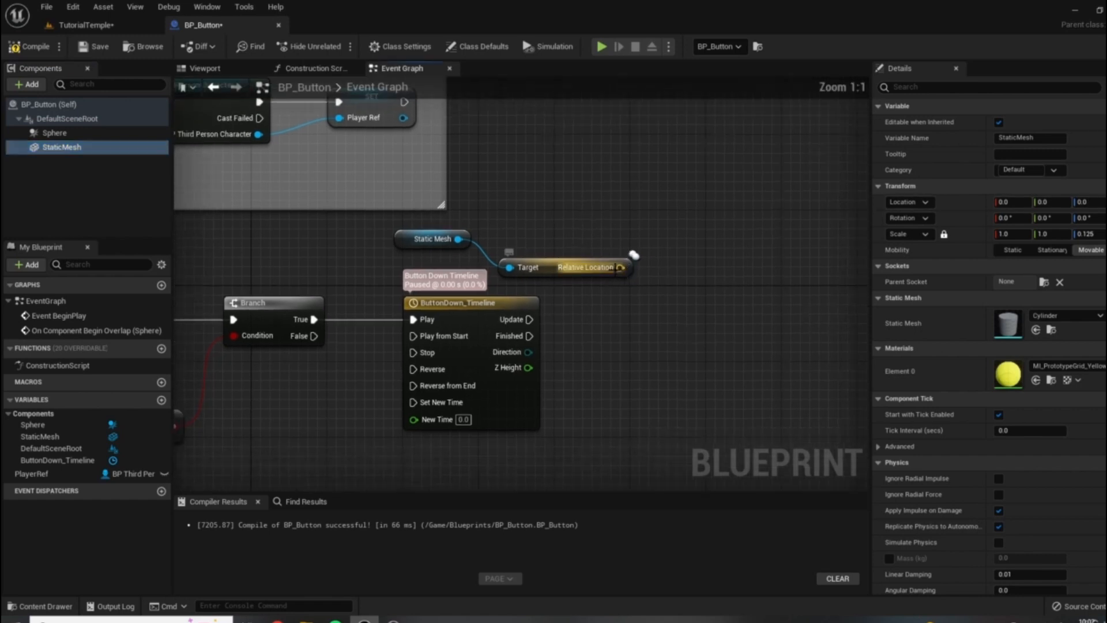
right_click(616, 268)
left_click(663, 305)
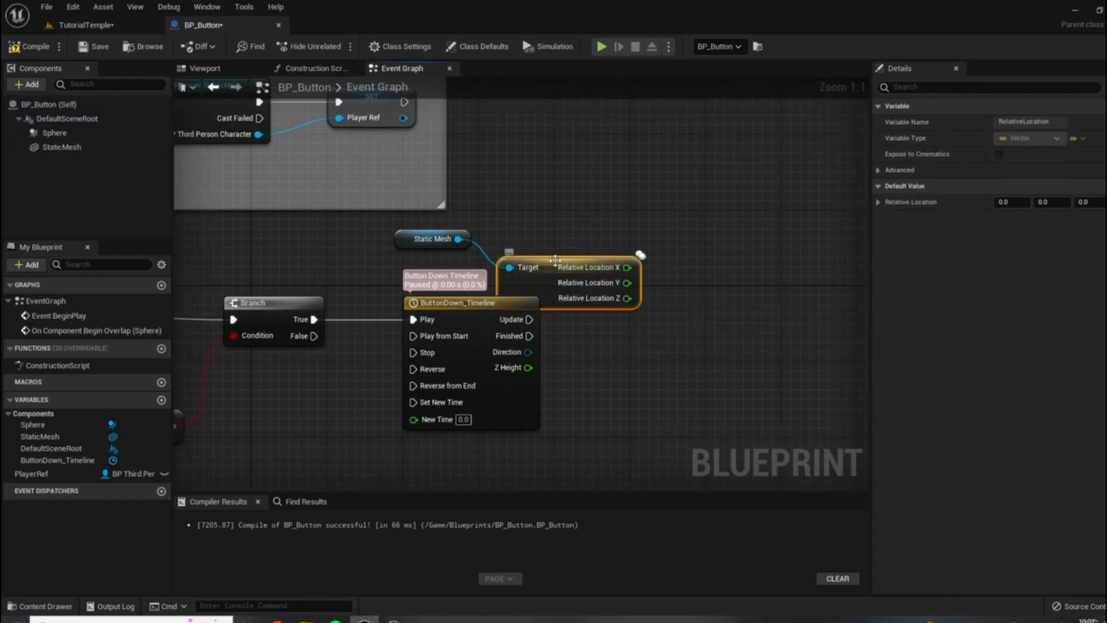
left_click_drag(583, 307, 584, 279)
right_click_drag(713, 354, 700, 315)
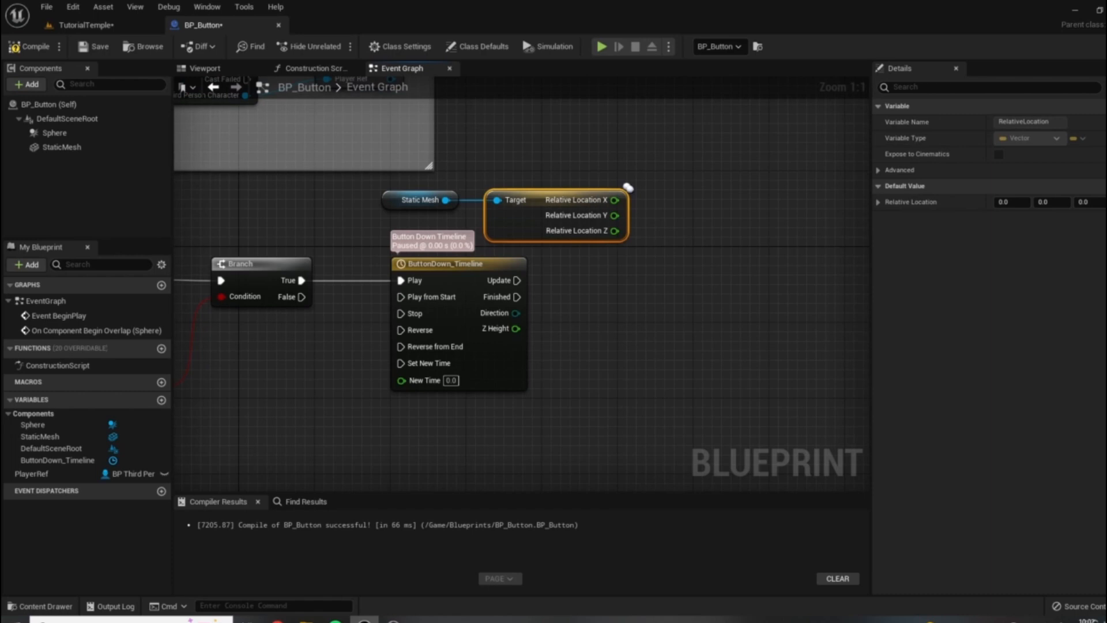
right_click_drag(358, 412, 282, 416)
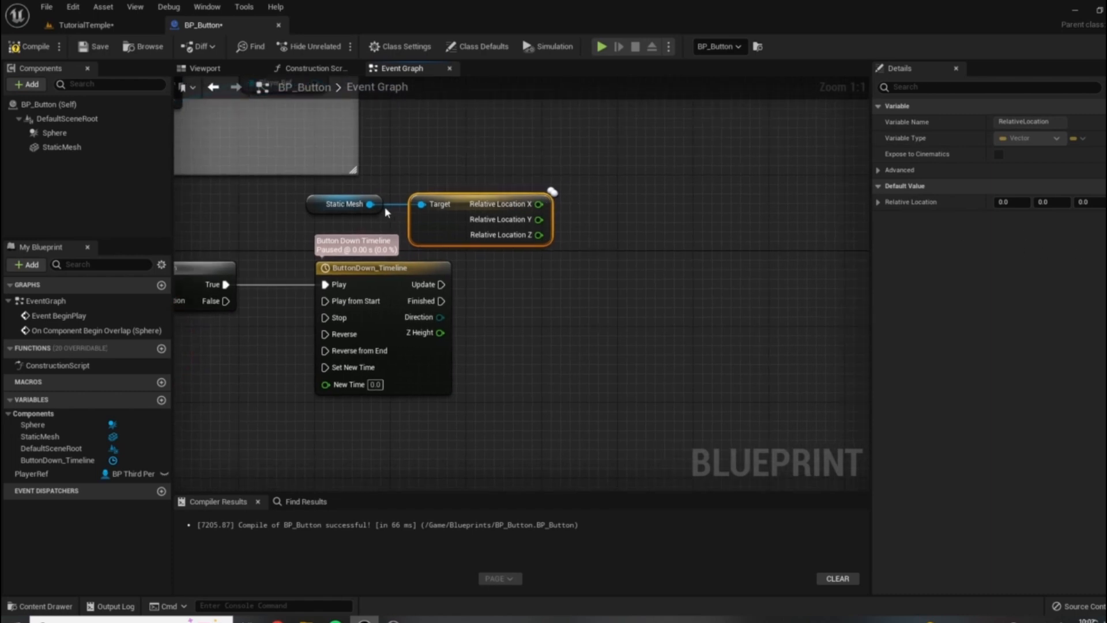
Step: Add a Set Relative Location node targeting Static Mesh and place it beyond ButtonDown_Timeline
left_click_drag(370, 204, 588, 298)
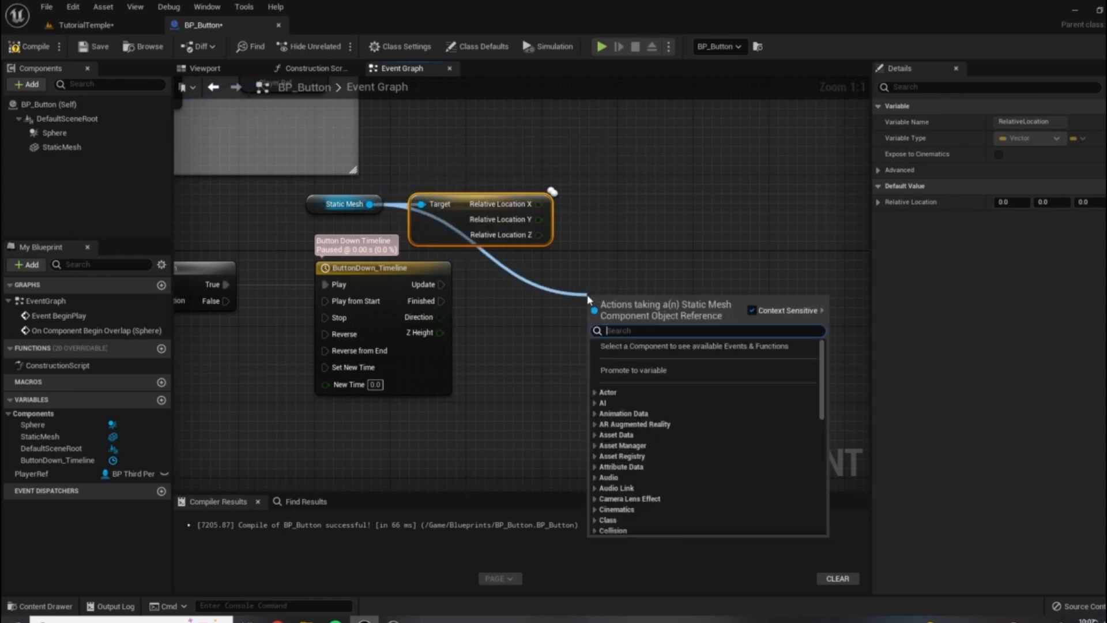
type("set re")
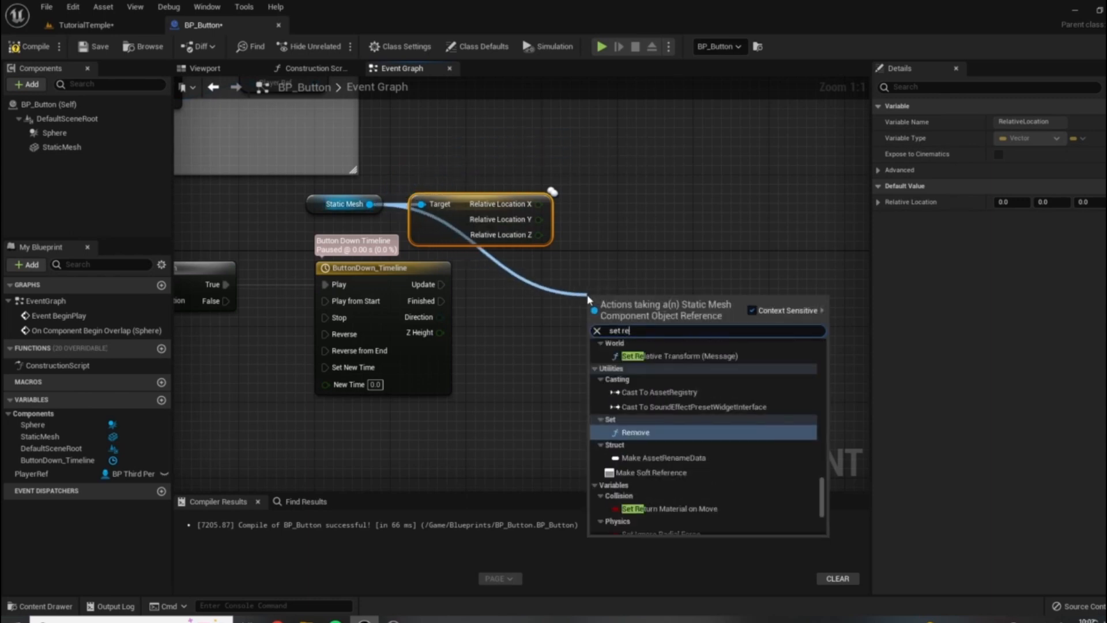
type("lative loca")
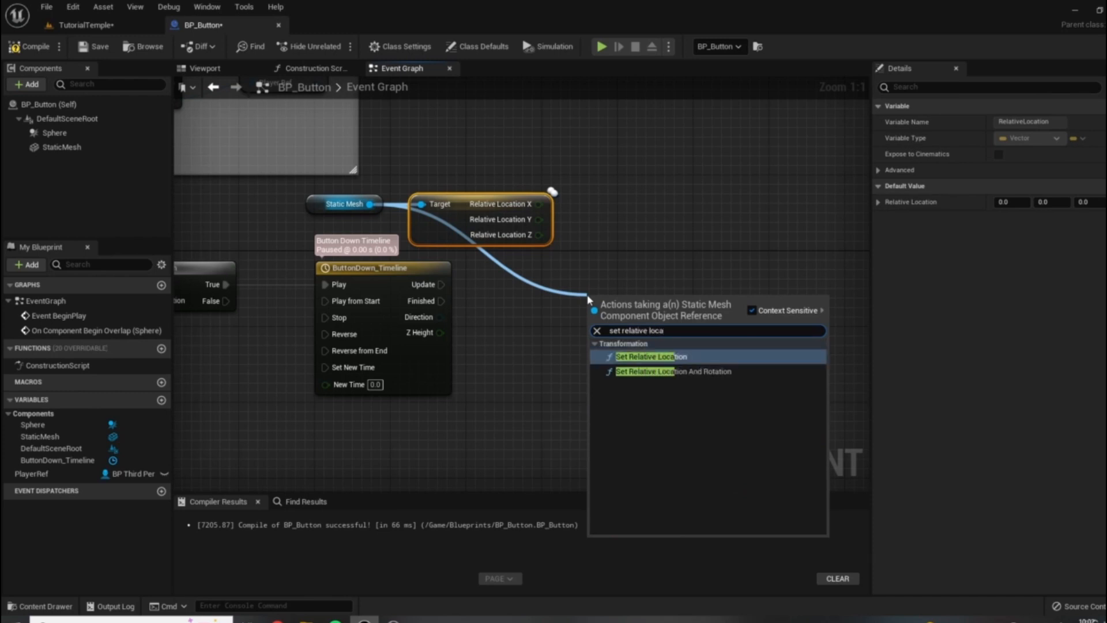
key("Return")
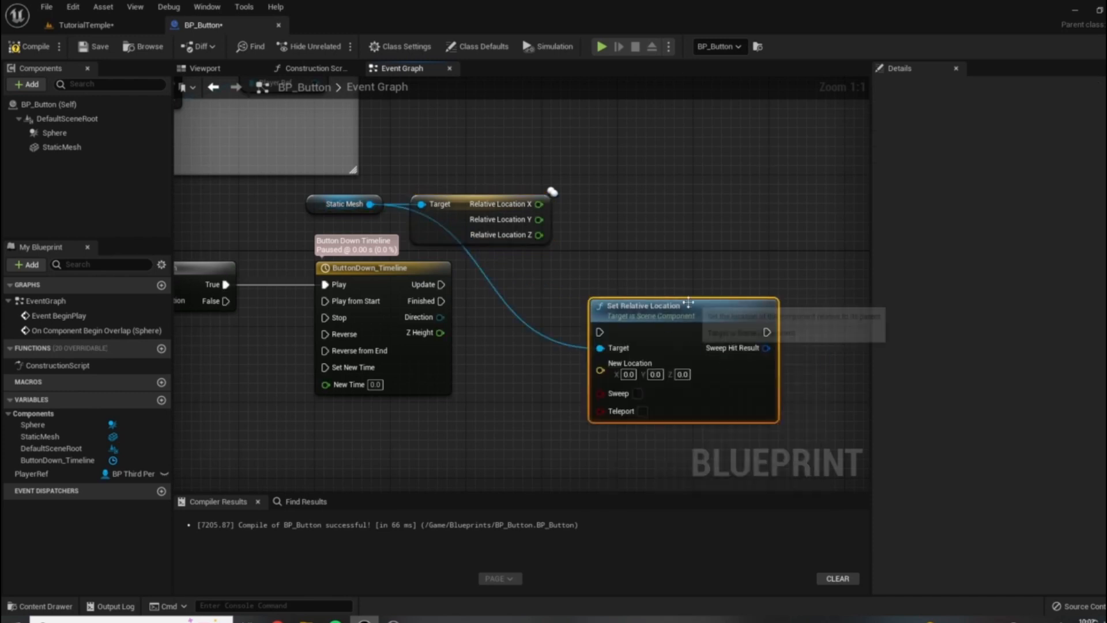
left_click_drag(683, 309, 731, 279)
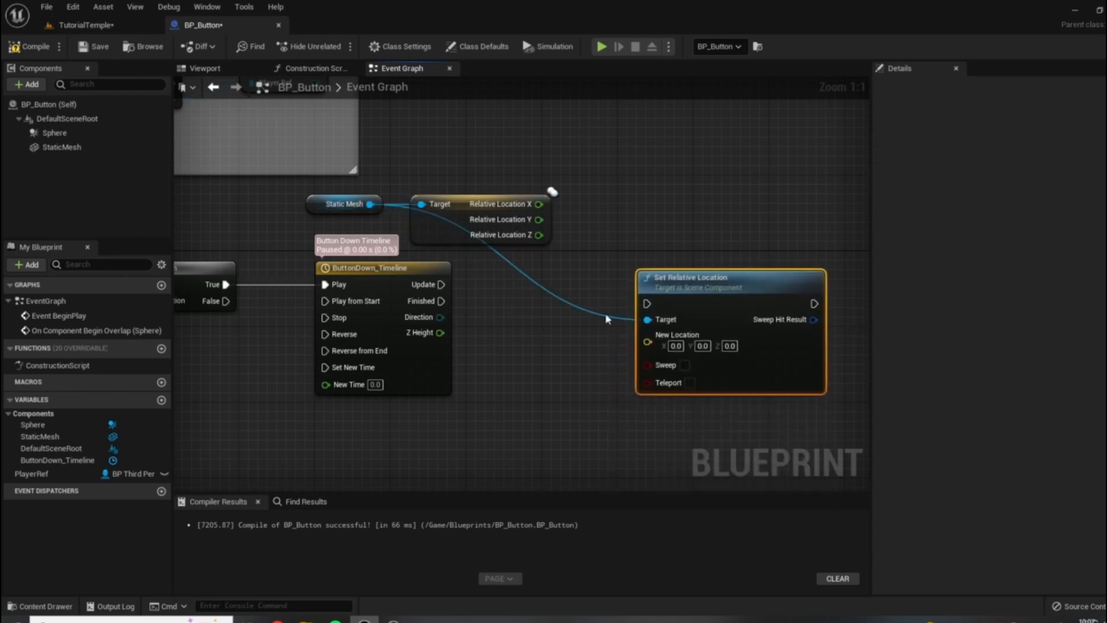
Step: Split the New Location input into X, Y and Z and connect Relative Location X and Y to its X and Y
right_click(647, 342)
left_click(707, 382)
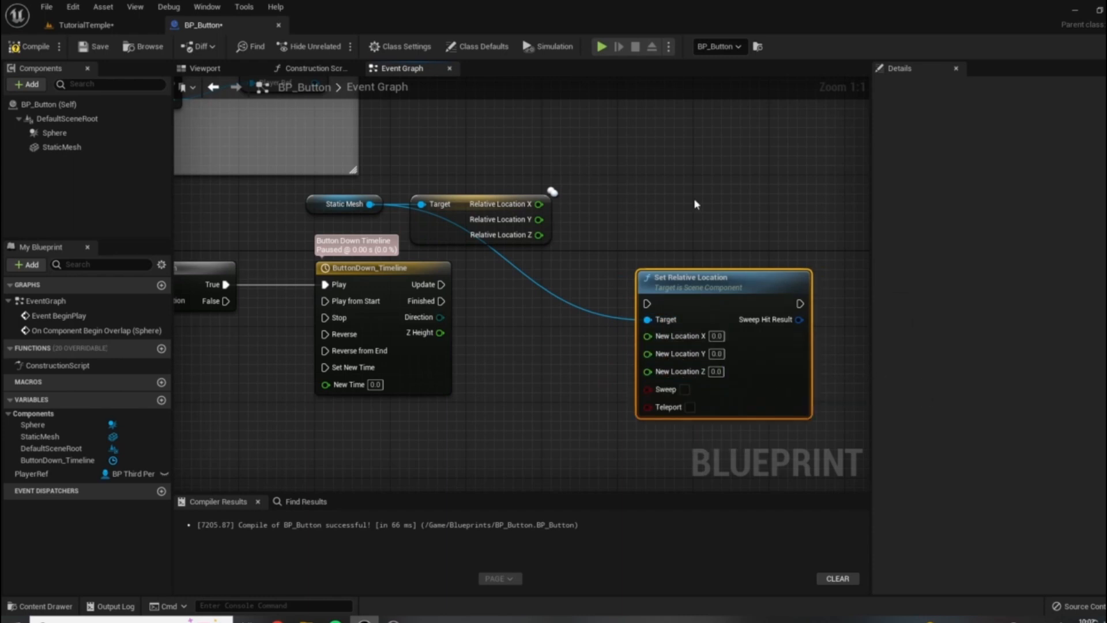
left_click_drag(538, 204, 648, 350)
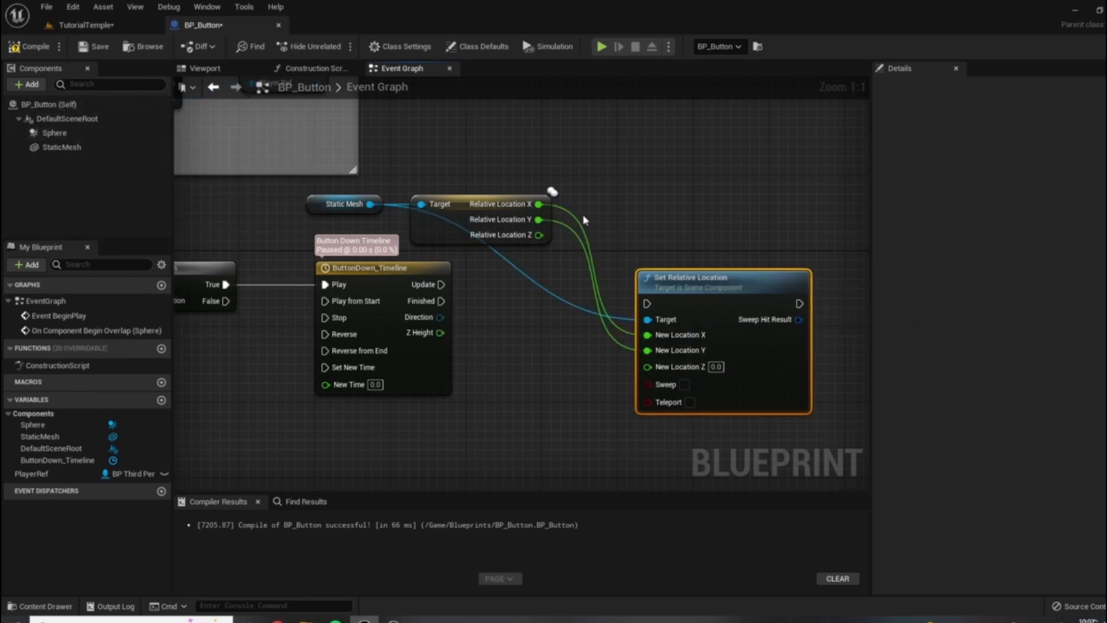
Step: Disconnect the New Location X and Y inputs and reconnect them to Relative Location X and Y
left_click(60, 148)
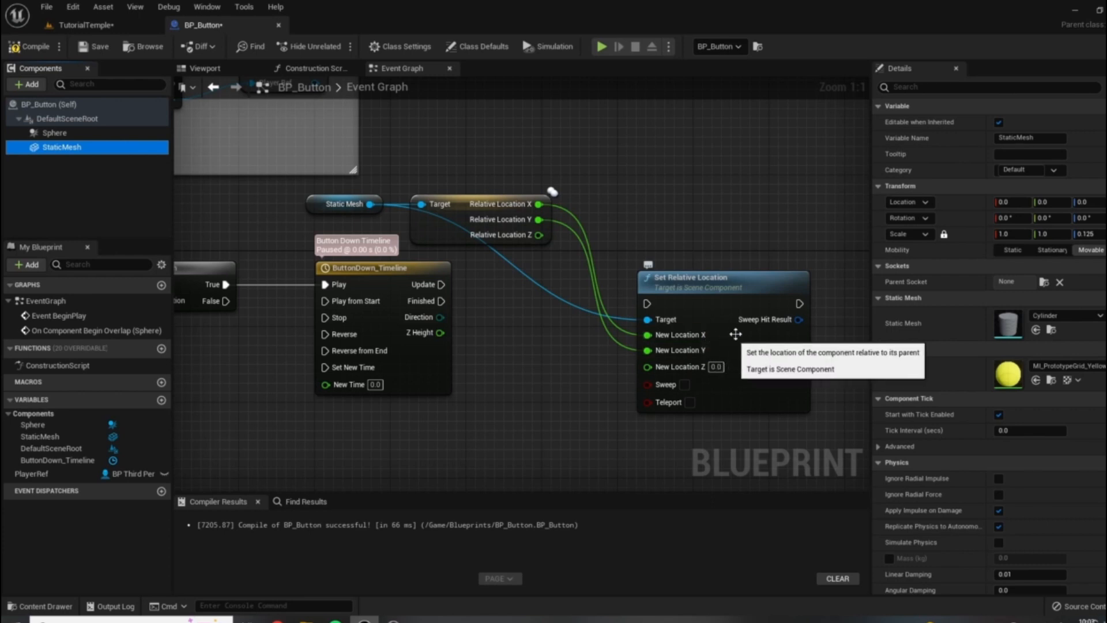
left_click(707, 334, "alt")
left_click(707, 350, "alt")
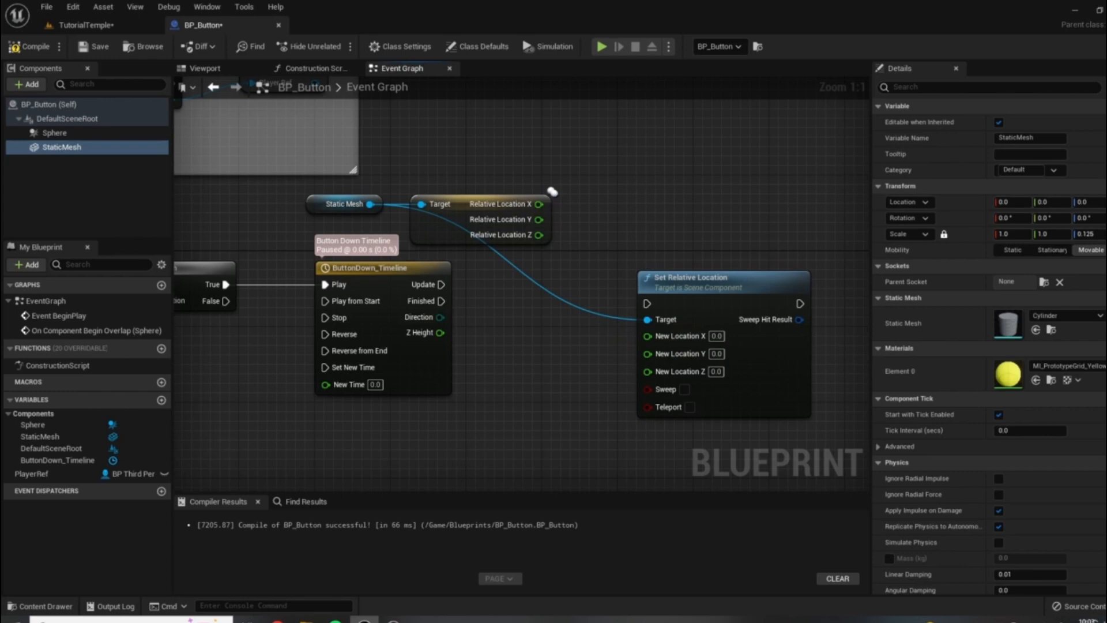
left_click_drag(538, 203, 648, 350)
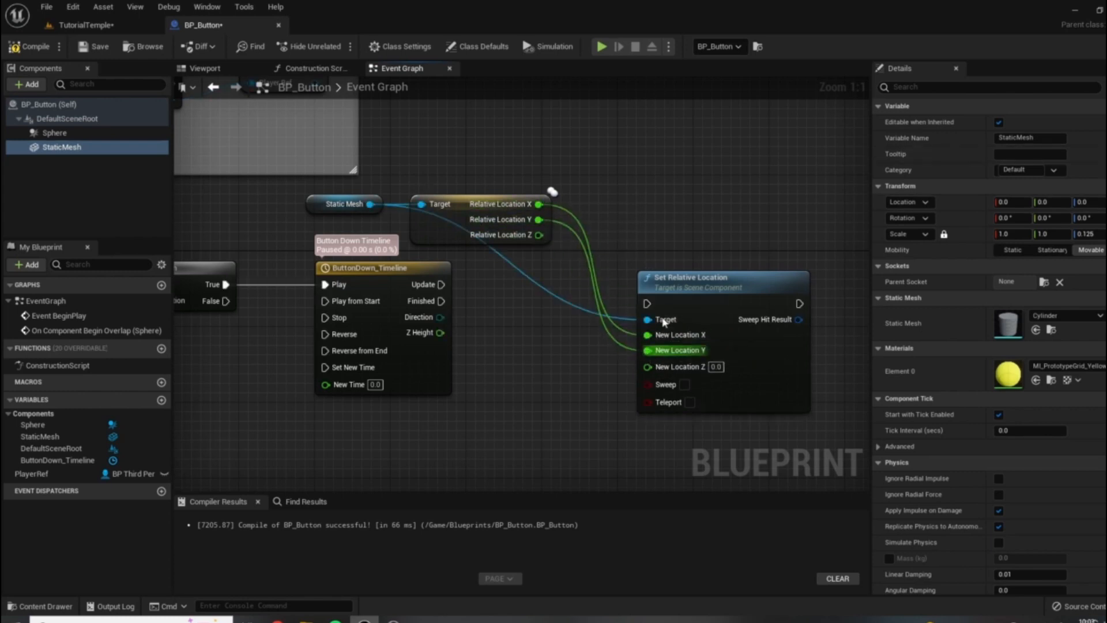
Step: Connect the timeline's Update output to Set Relative Location and Z Height to New Location Z, and save BP_Button
scroll(409, 176, "down", 3)
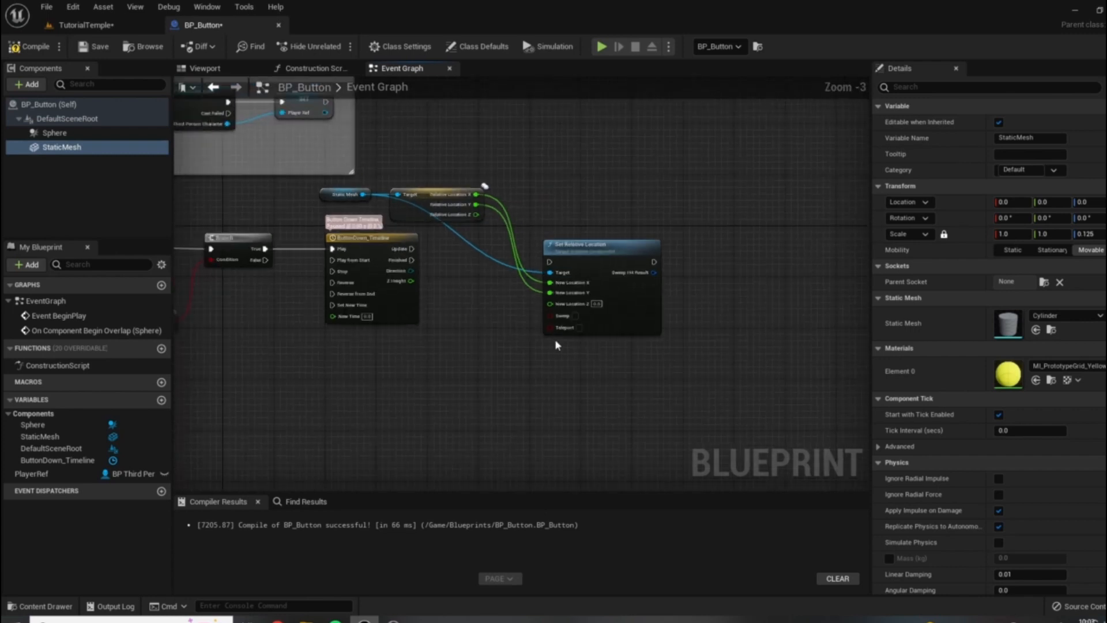
scroll(557, 345, "up", 2)
scroll(545, 343, "up", 1)
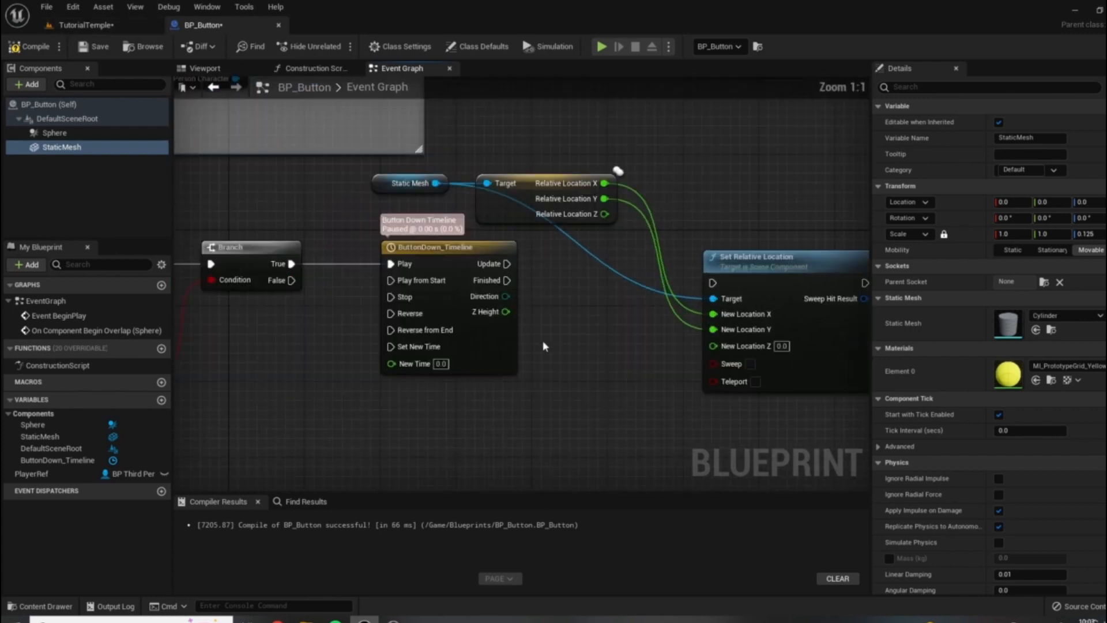
right_click_drag(565, 350, 498, 367)
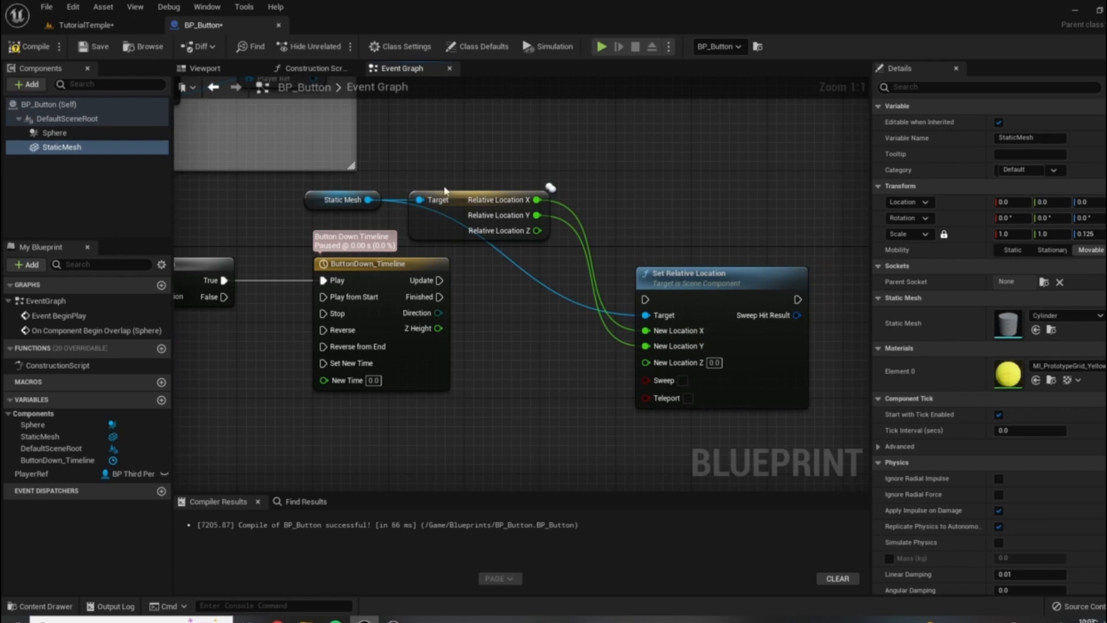
left_click_drag(440, 280, 646, 299)
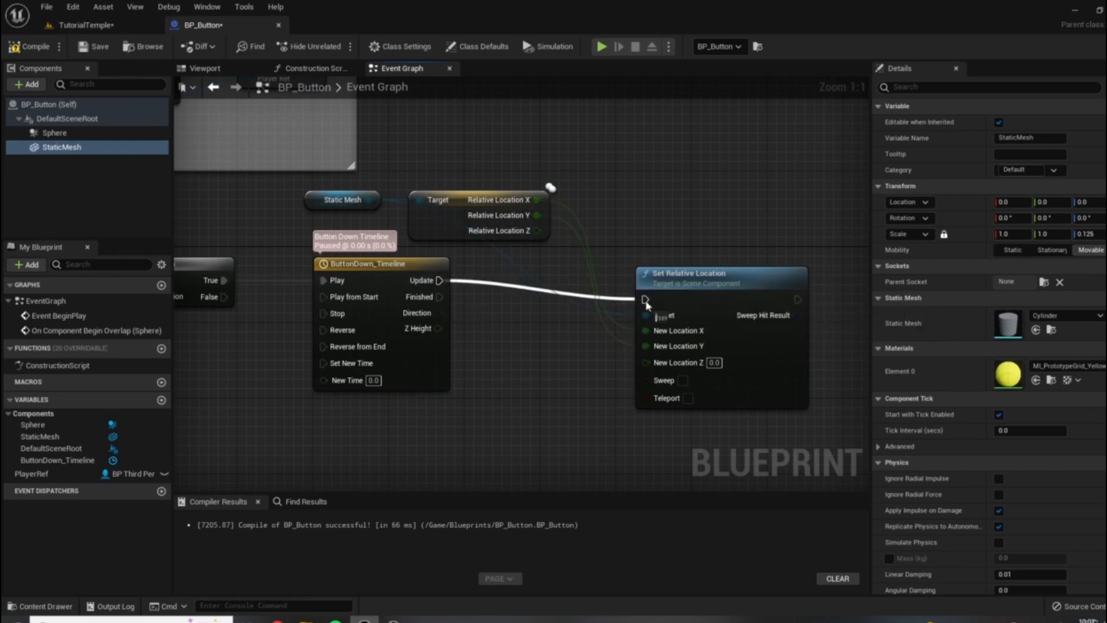
left_click_drag(721, 280, 730, 261)
left_click_drag(439, 328, 660, 345)
left_click(94, 46)
Step: Widen the Event Graph area and review the button logic from the overlap event to Set Relative Location
scroll(363, 346, "down", 5)
scroll(297, 398, "up", 3)
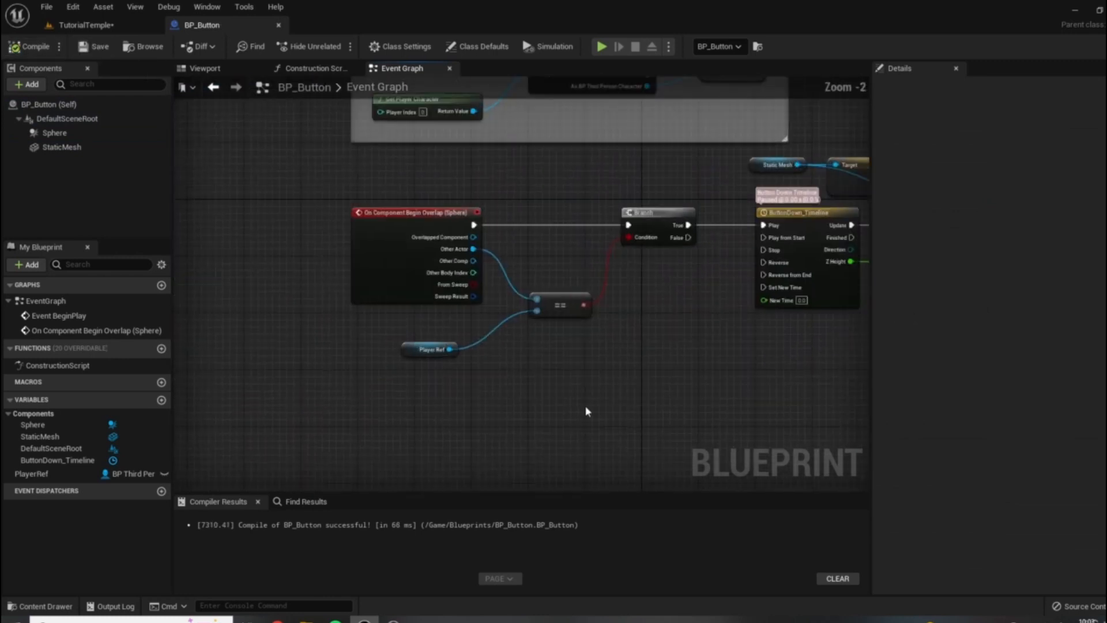
scroll(553, 289, "down", 1)
right_click_drag(450, 397, 614, 404)
left_click_drag(872, 209, 980, 209)
right_click_drag(711, 396, 803, 379)
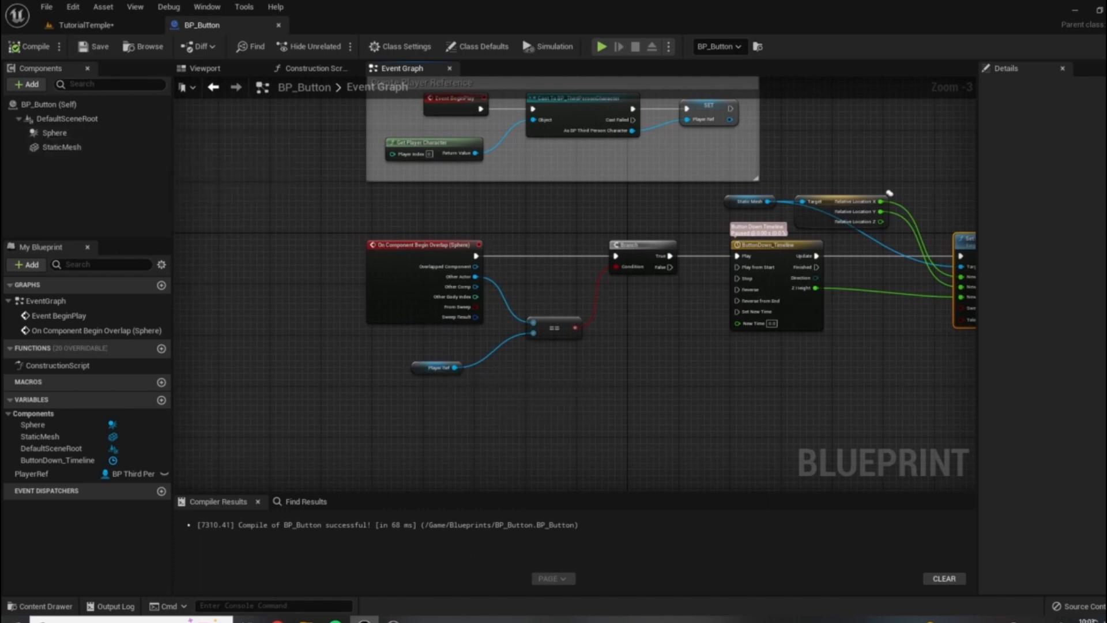
right_click_drag(686, 325, 483, 315)
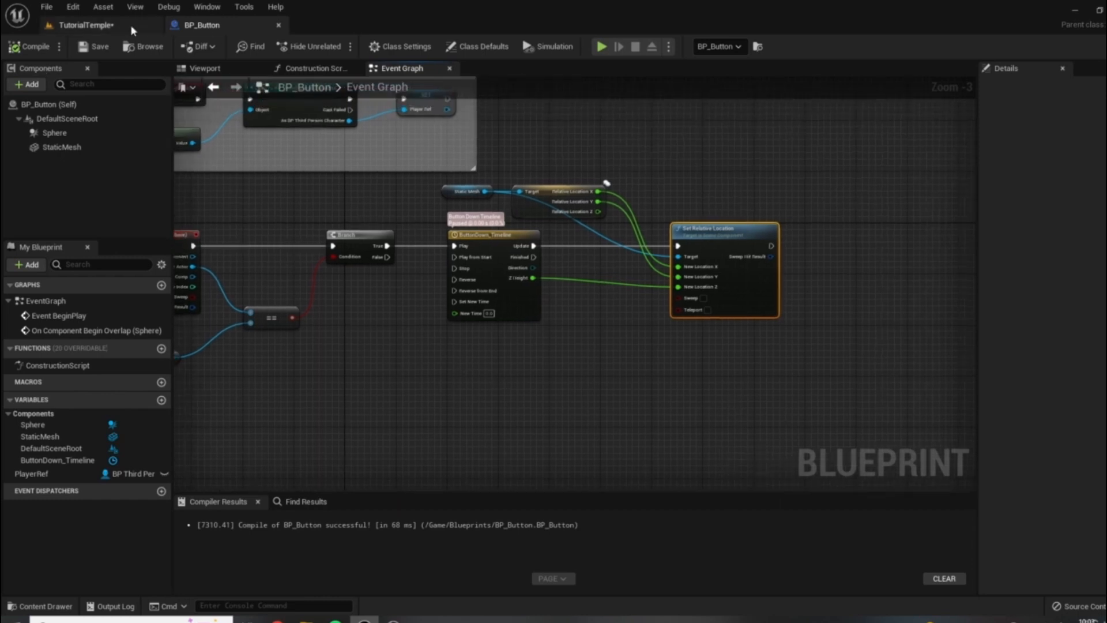
left_click(86, 25)
left_click(202, 24)
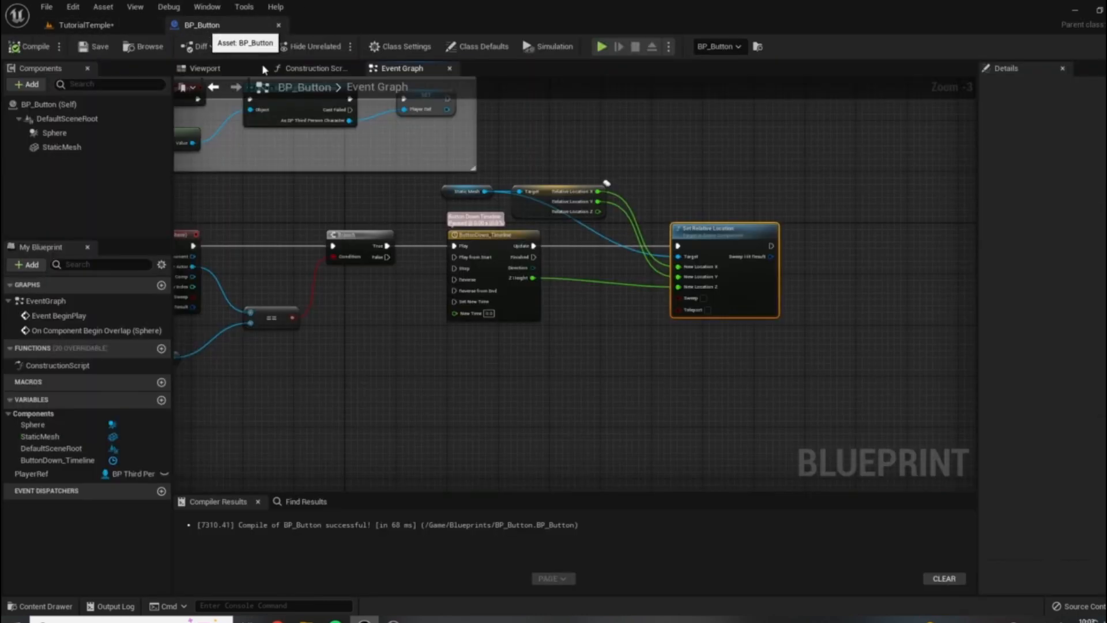
right_click_drag(565, 346, 808, 408)
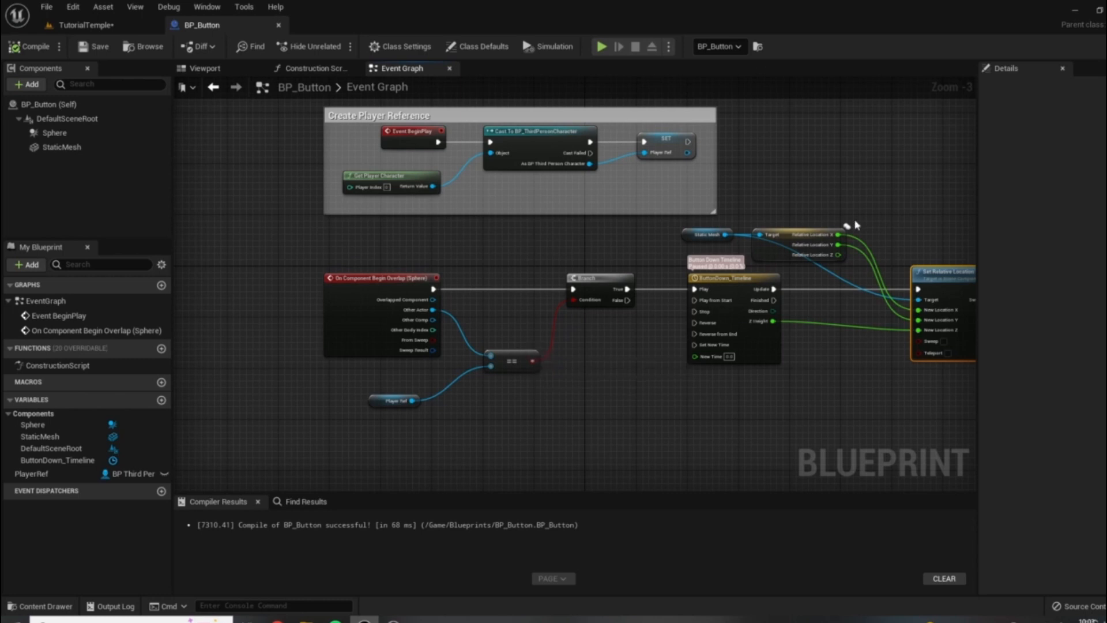
Step: Review the overlap event, the player comparison, the Branch and the timeline-driven Set Relative Location in the Event Graph
right_click_drag(353, 279, 353, 182)
left_click_drag(277, 154, 612, 286)
left_click(392, 303)
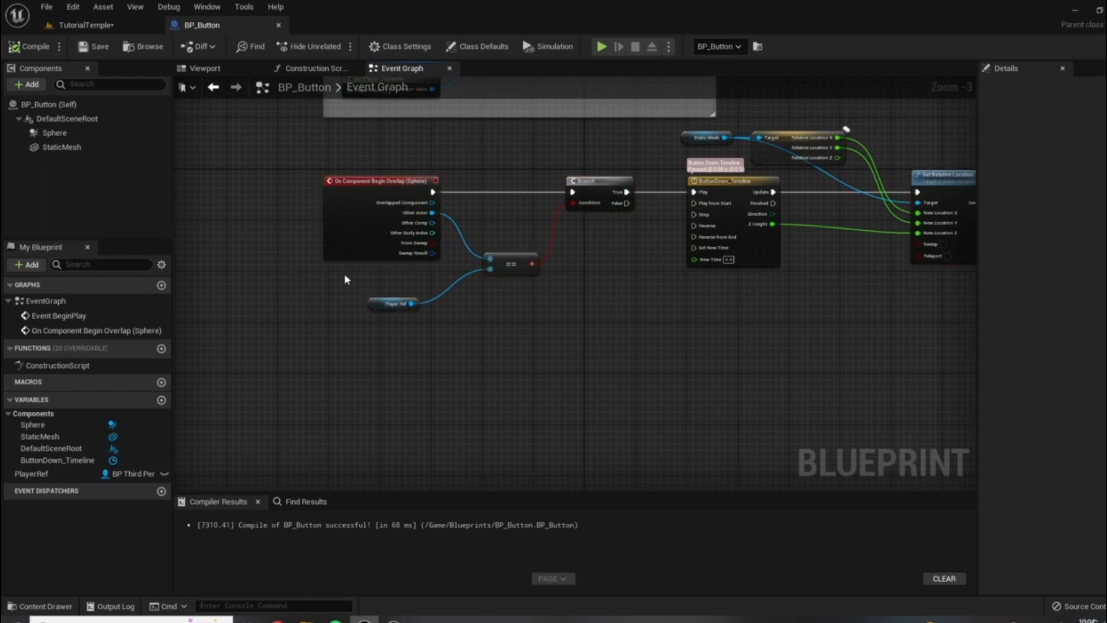
left_click(511, 264)
right_click_drag(730, 305, 610, 378)
scroll(761, 268, "up", 3)
scroll(761, 268, "down", 1)
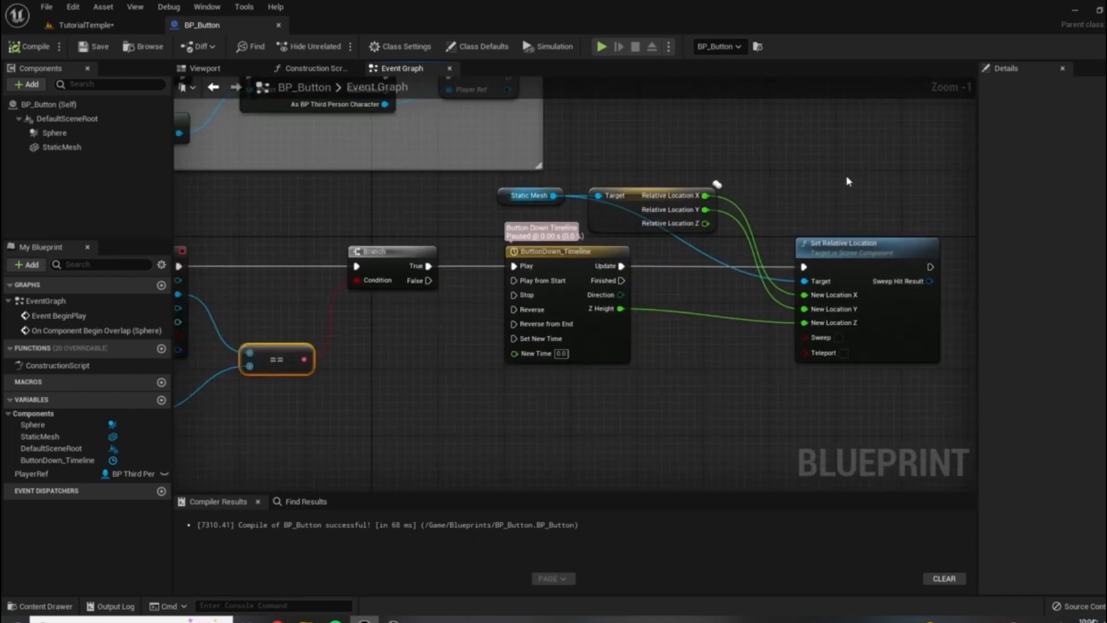
scroll(500, 358, "down", 3)
right_click_drag(501, 357, 686, 375)
scroll(815, 282, "down", 1)
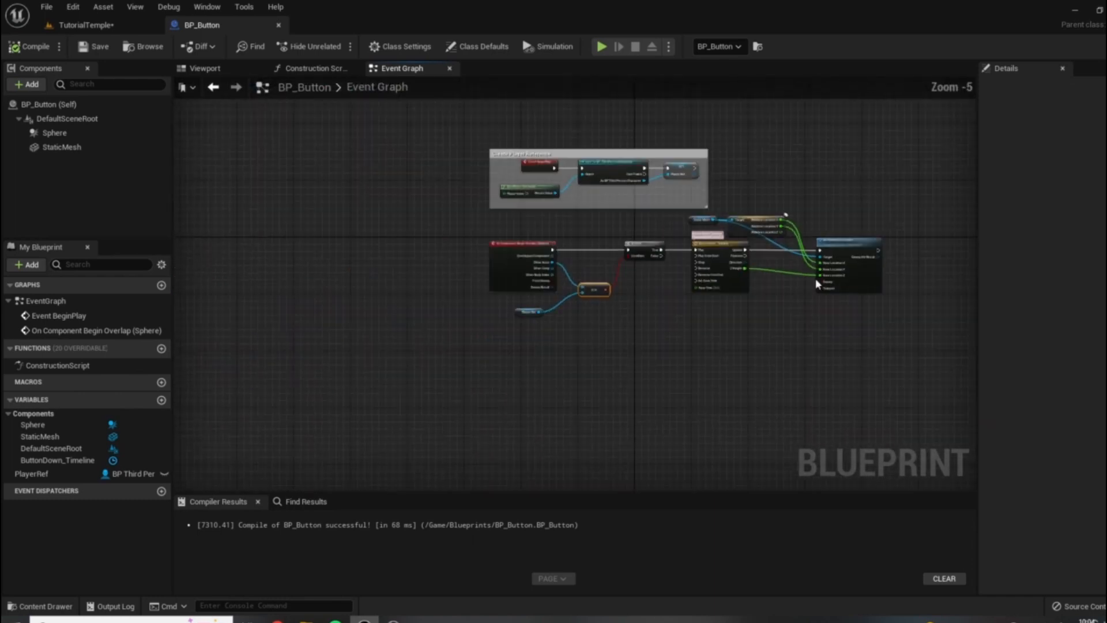
Step: Move the Create Player Reference comment group higher, leaving more space above the overlap event logic
right_click_drag(815, 283, 737, 412)
left_click_drag(482, 277, 473, 231)
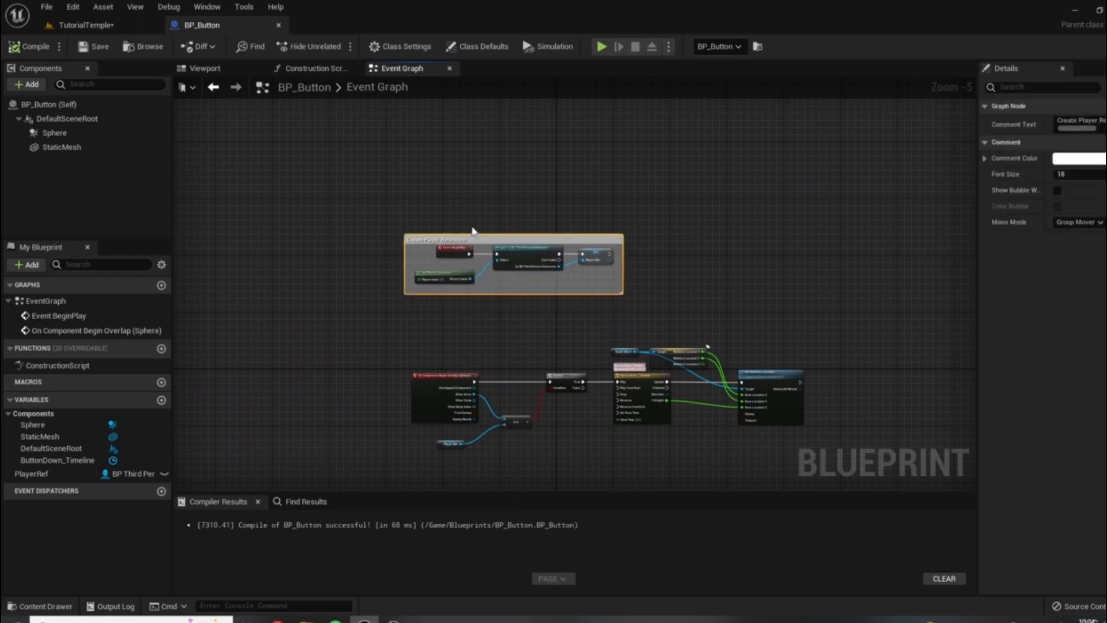
right_click_drag(603, 395, 586, 321)
scroll(586, 321, "up", 1)
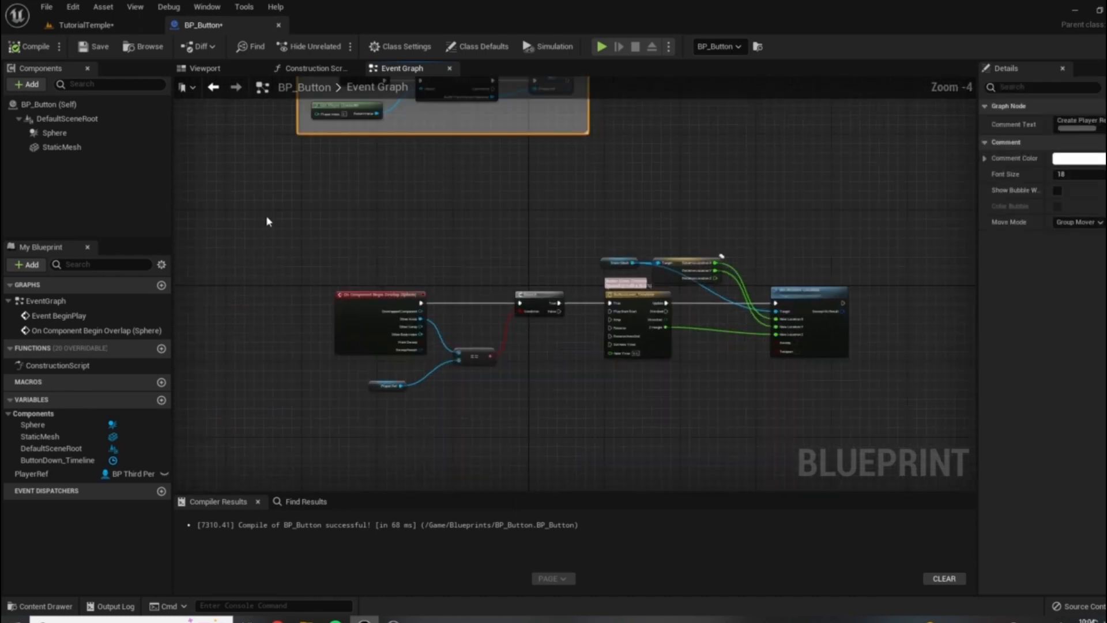
Step: Run a short play test of TutorialTemple and close the Content Browser to enlarge the level viewport
left_click(78, 25)
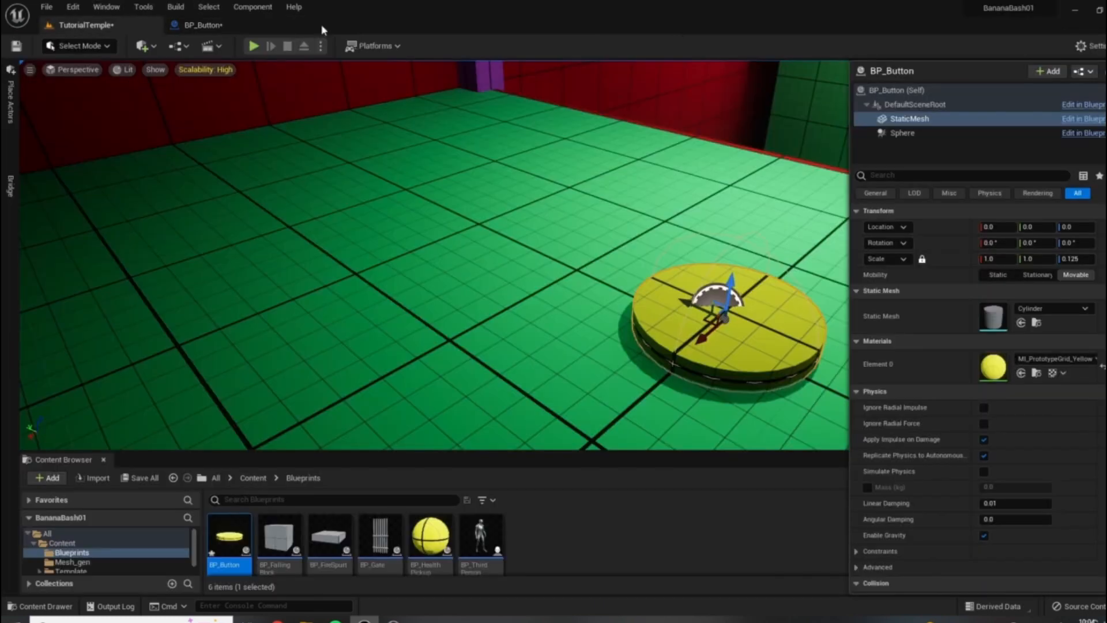
left_click(253, 47)
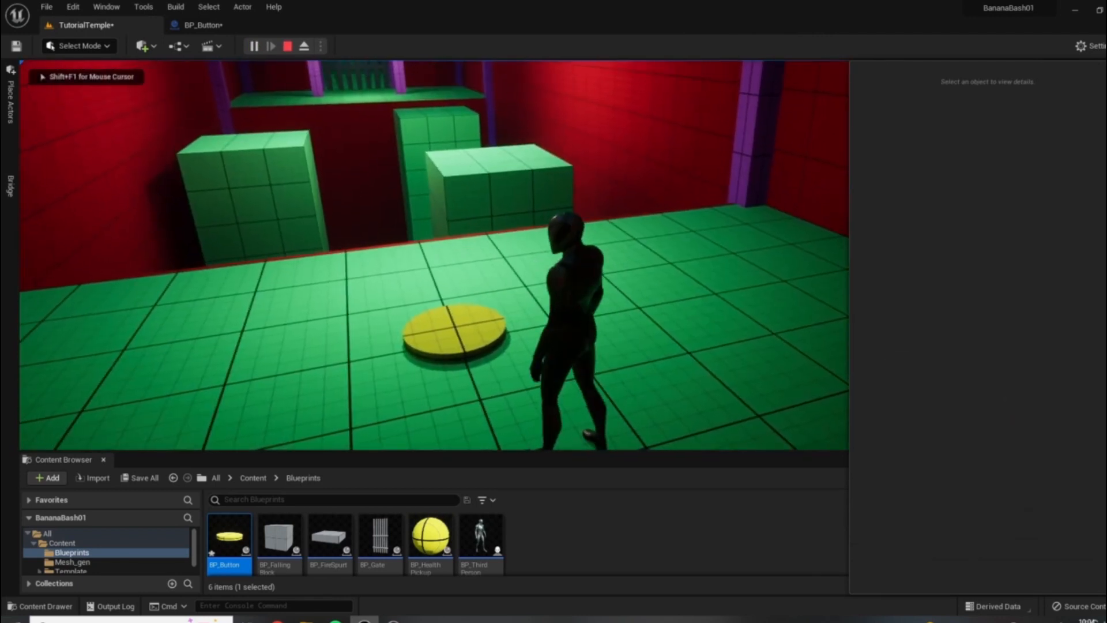
key("Escape")
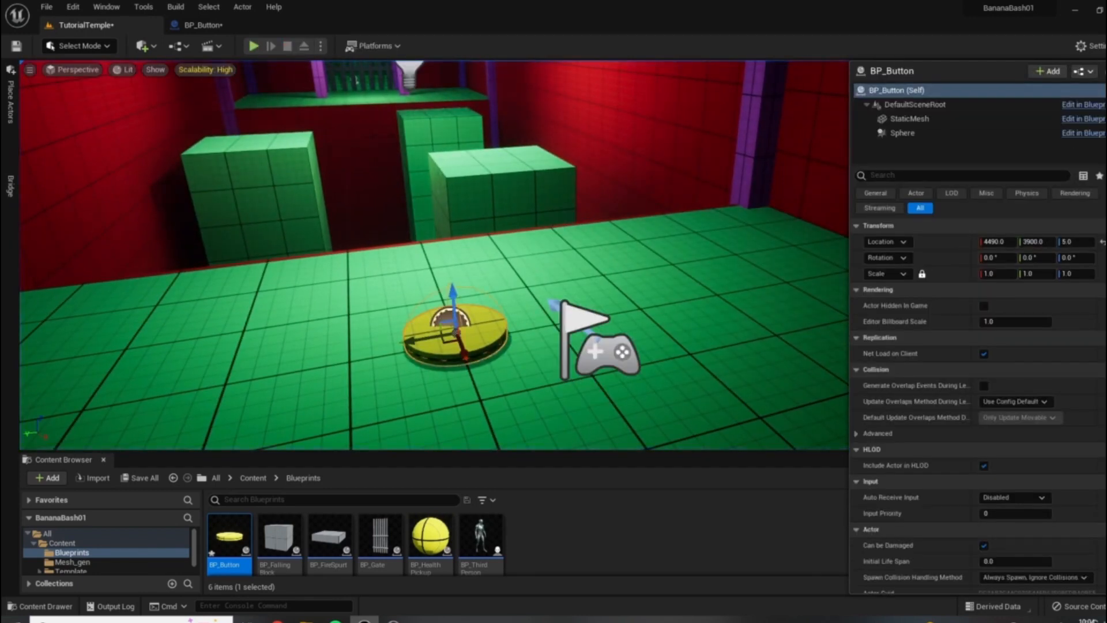
left_click(104, 459)
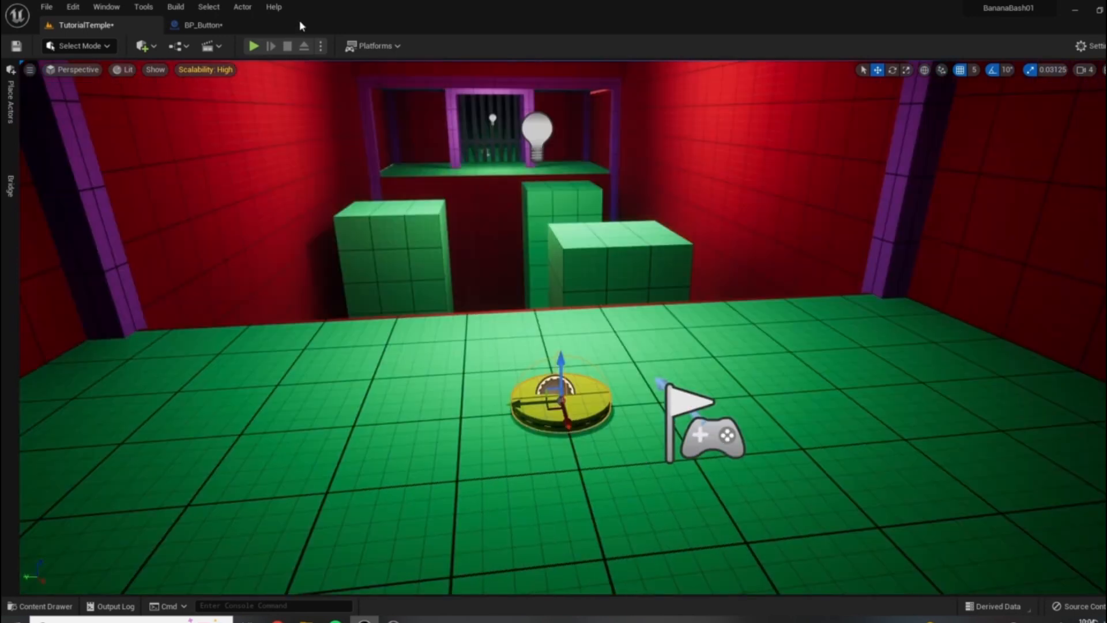
Step: Play-test the level three times, moving the character around the yellow button to check how it sinks
left_click(254, 46)
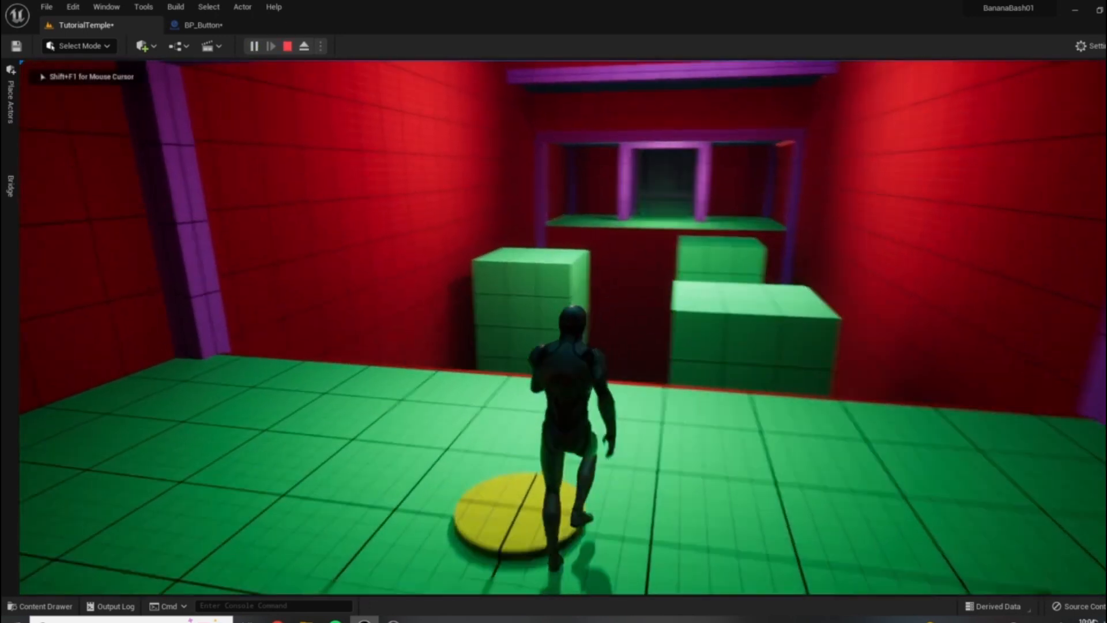
key("s")
key("Escape")
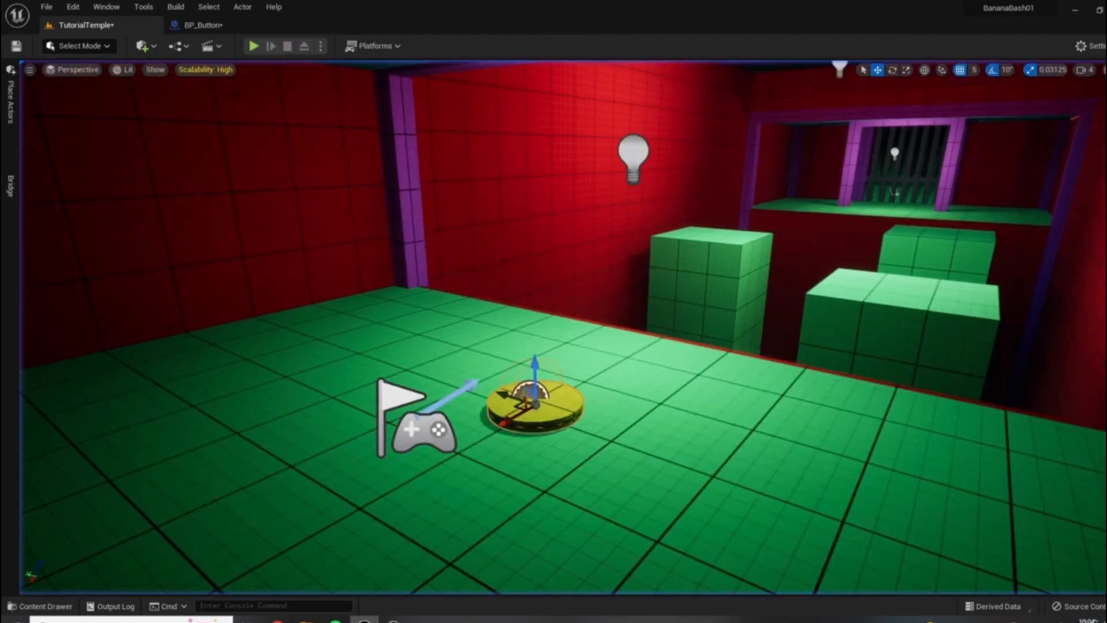
left_click(253, 46)
key("s")
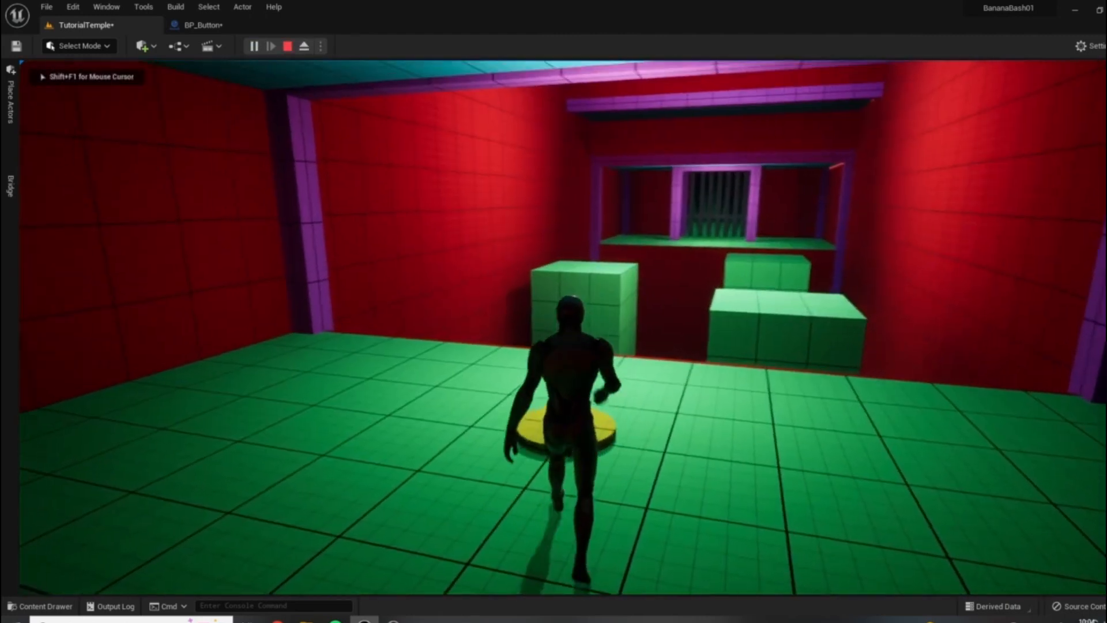
key("Escape")
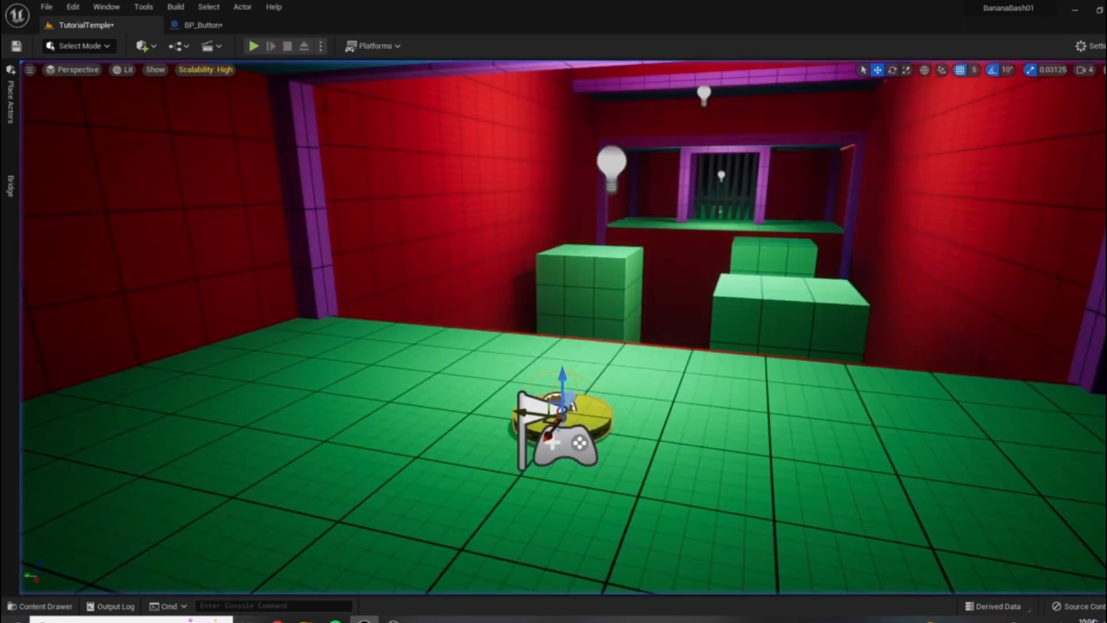
left_click(254, 47)
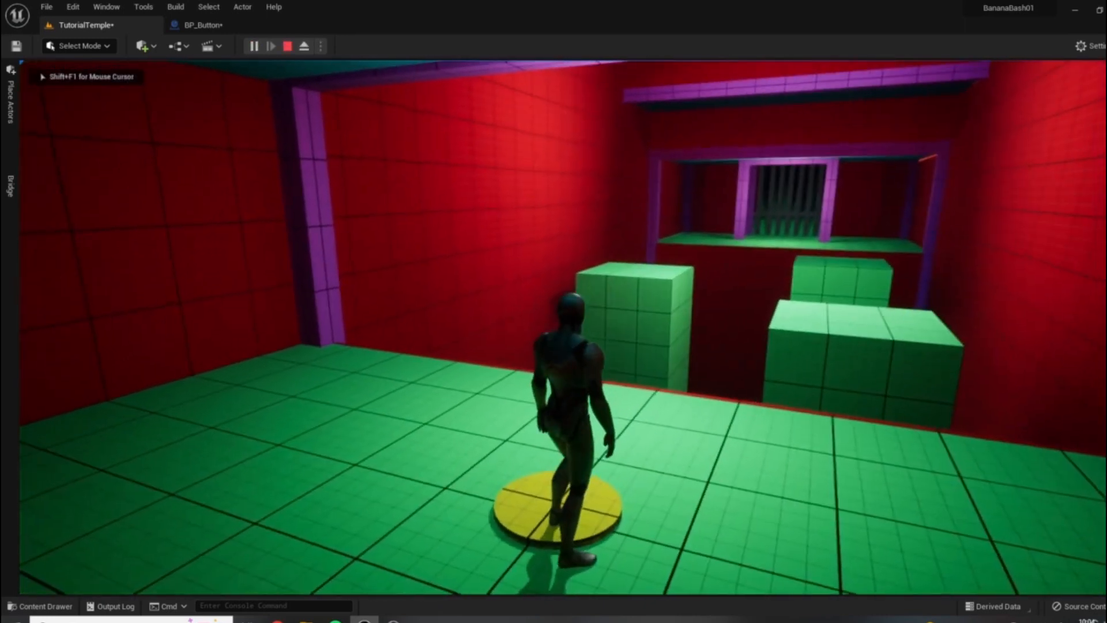
key("s")
key("Escape")
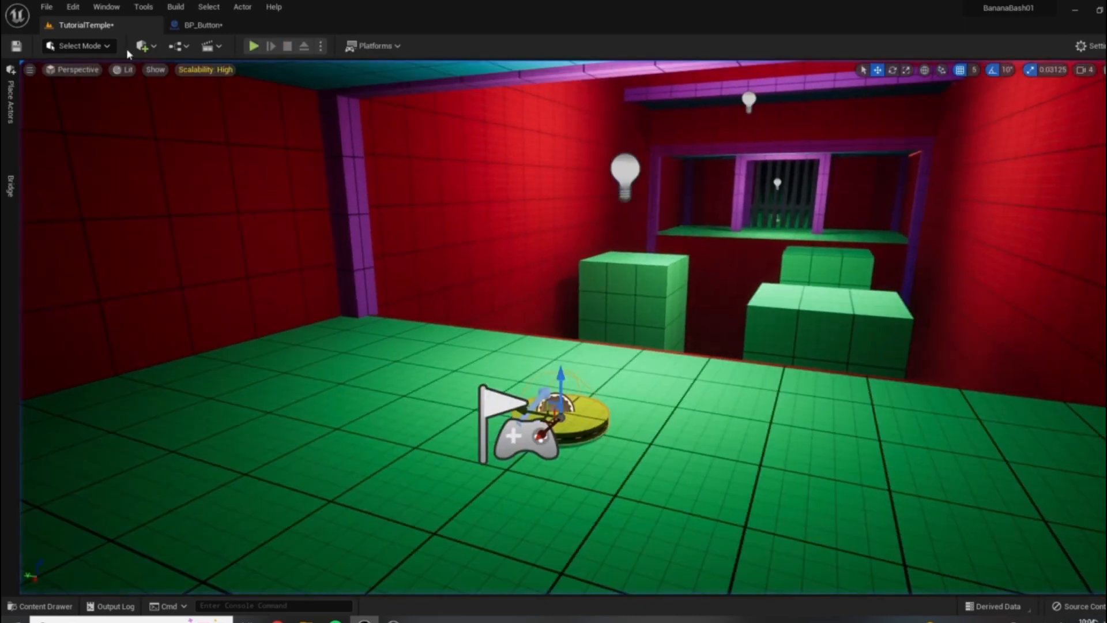
Step: Set the value of the zHeight key at 0.25 in BP_Button's ButtonDown_Timeline to -10 and compile the blueprint
left_click(203, 25)
right_click_drag(742, 388, 690, 486)
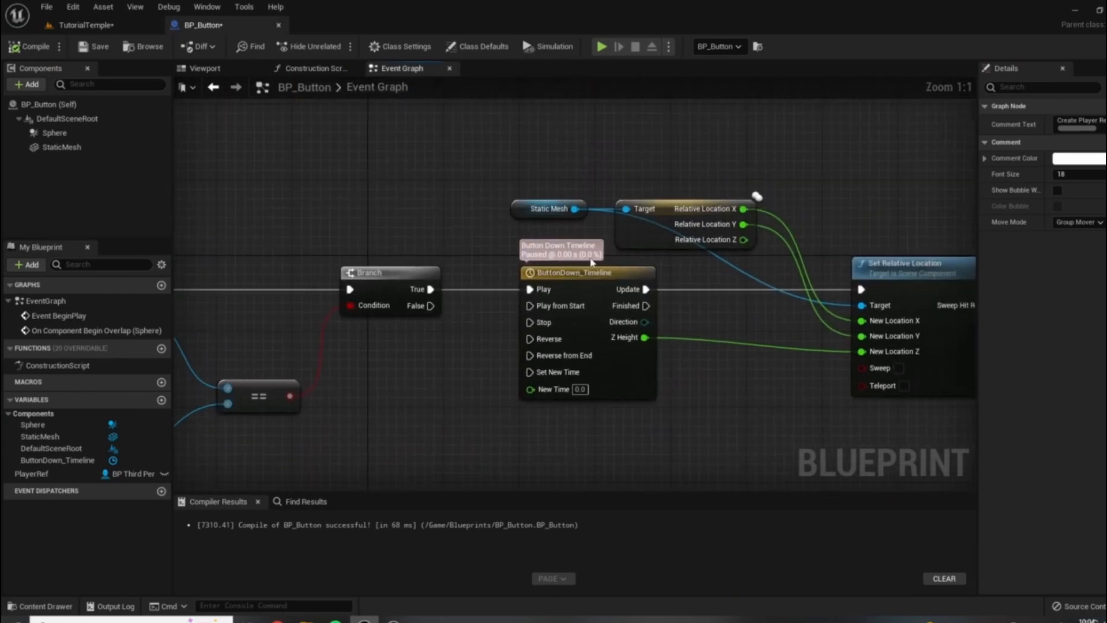
double_click(596, 270)
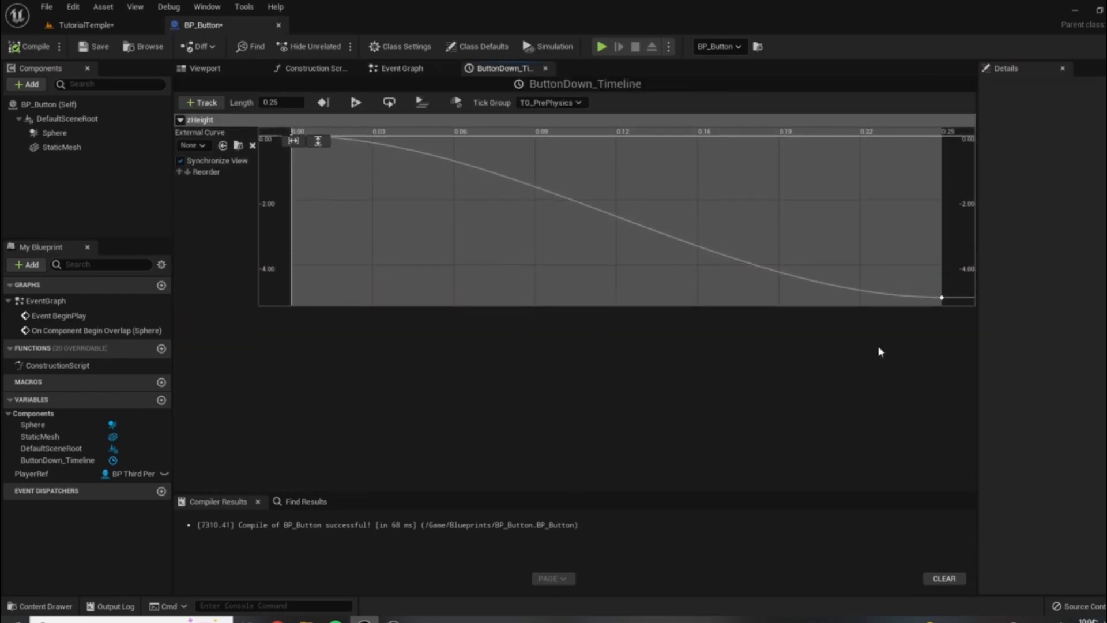
left_click(942, 298)
left_click(457, 144)
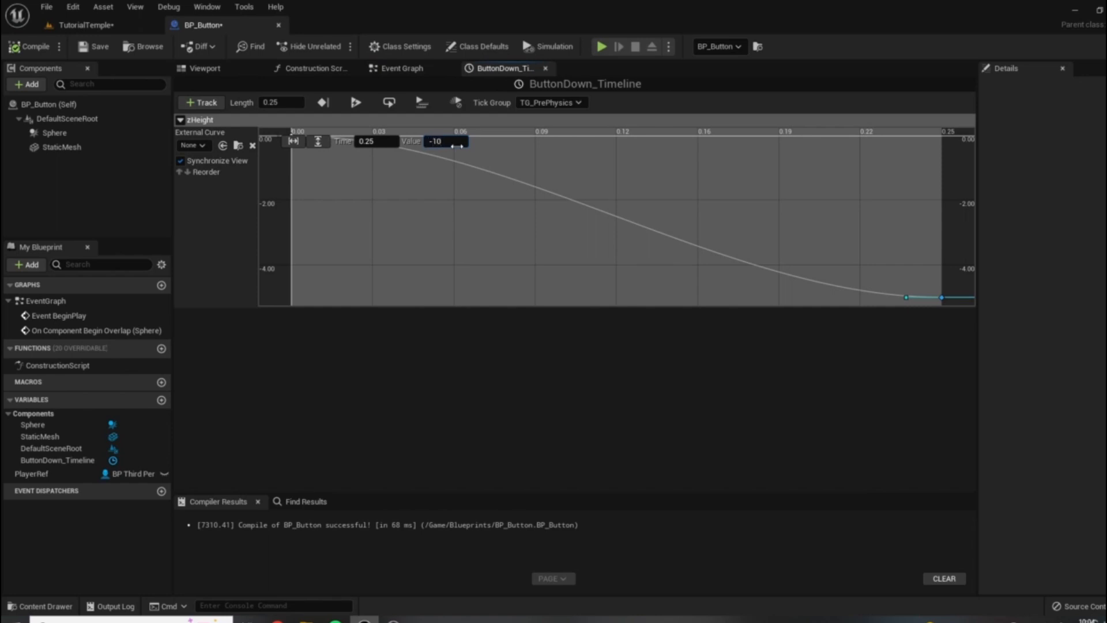
type("-10")
key("Return")
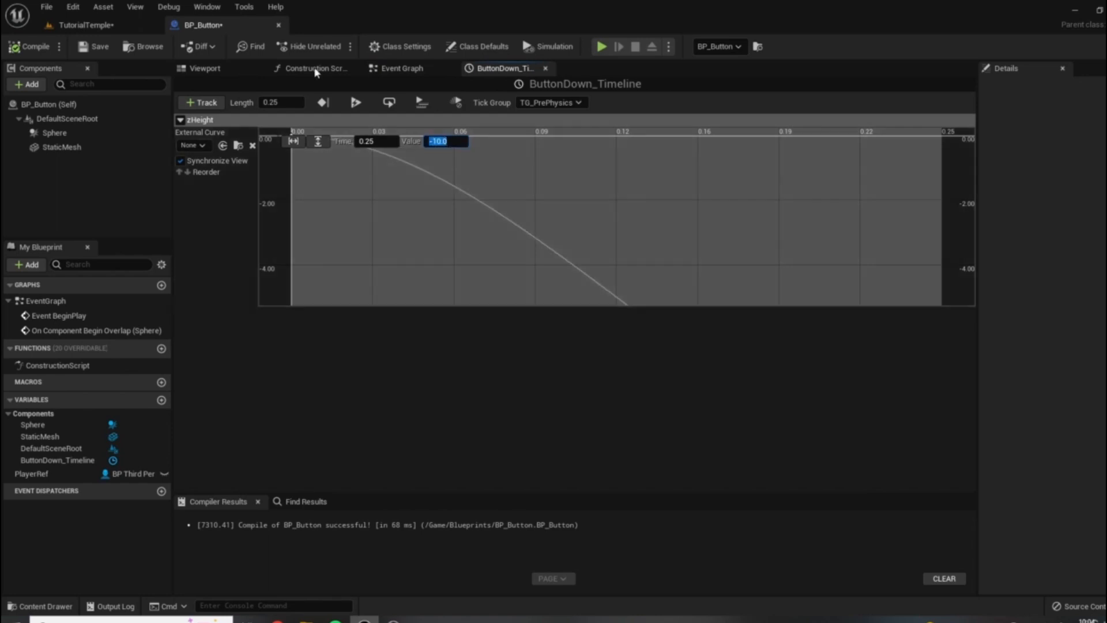
left_click(29, 46)
Step: Play-test TutorialTemple twice, walking the character on and off the yellow button to check the new sinking depth
left_click(81, 25)
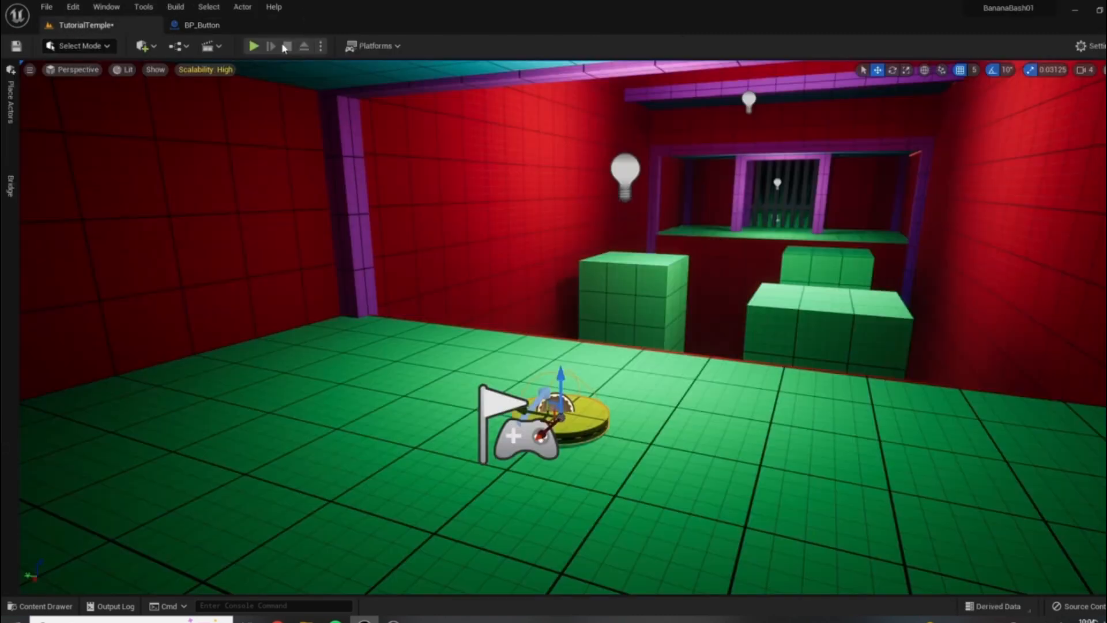
left_click(252, 46)
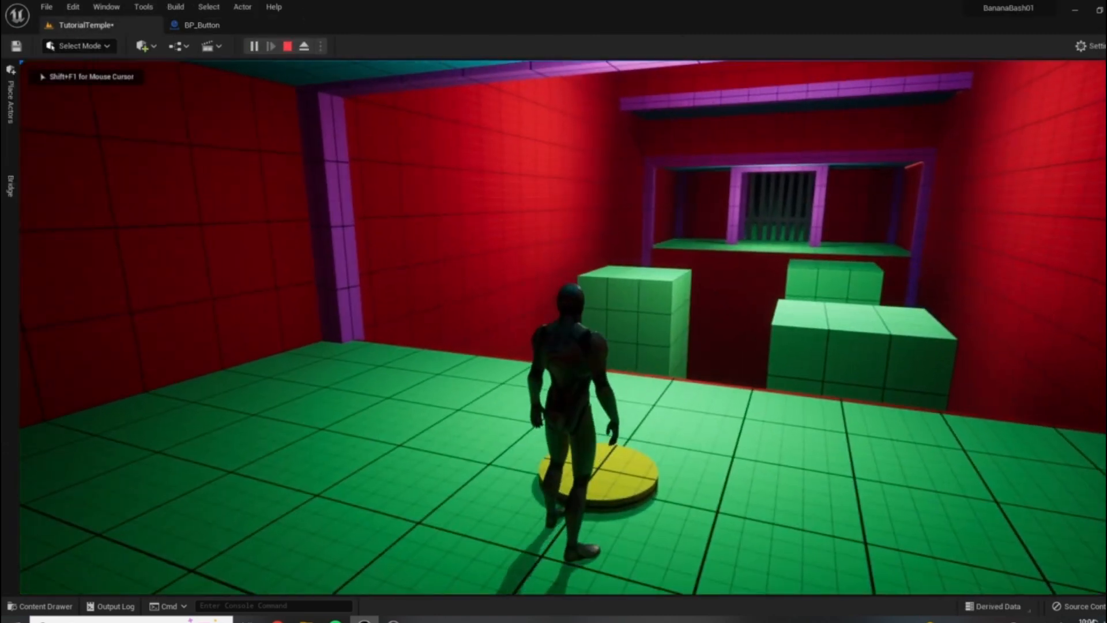
key("s")
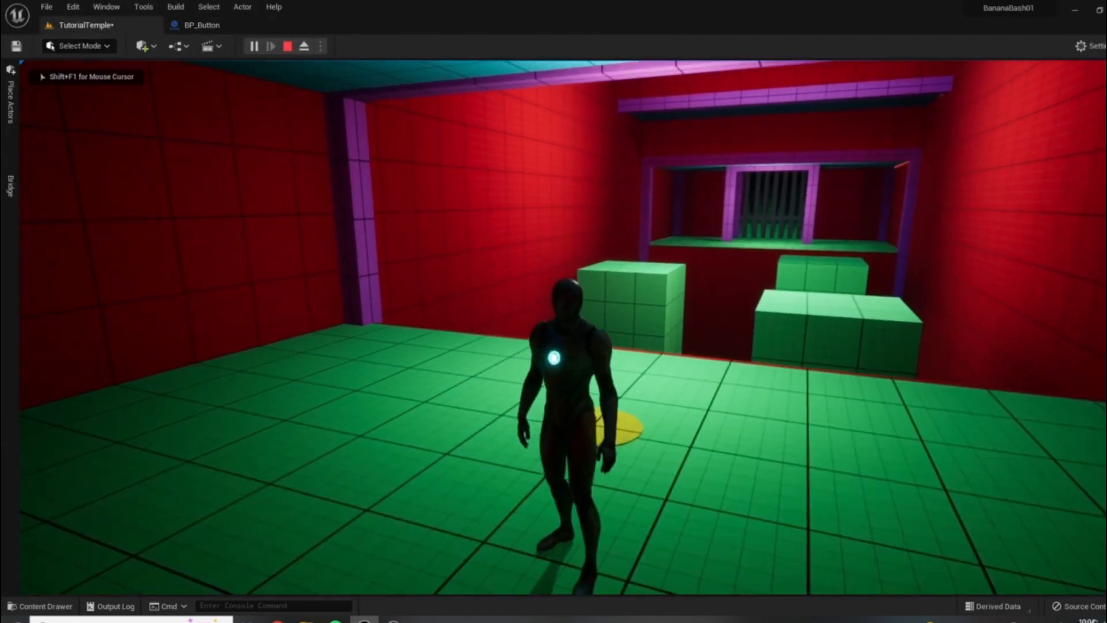
key("d")
key("w")
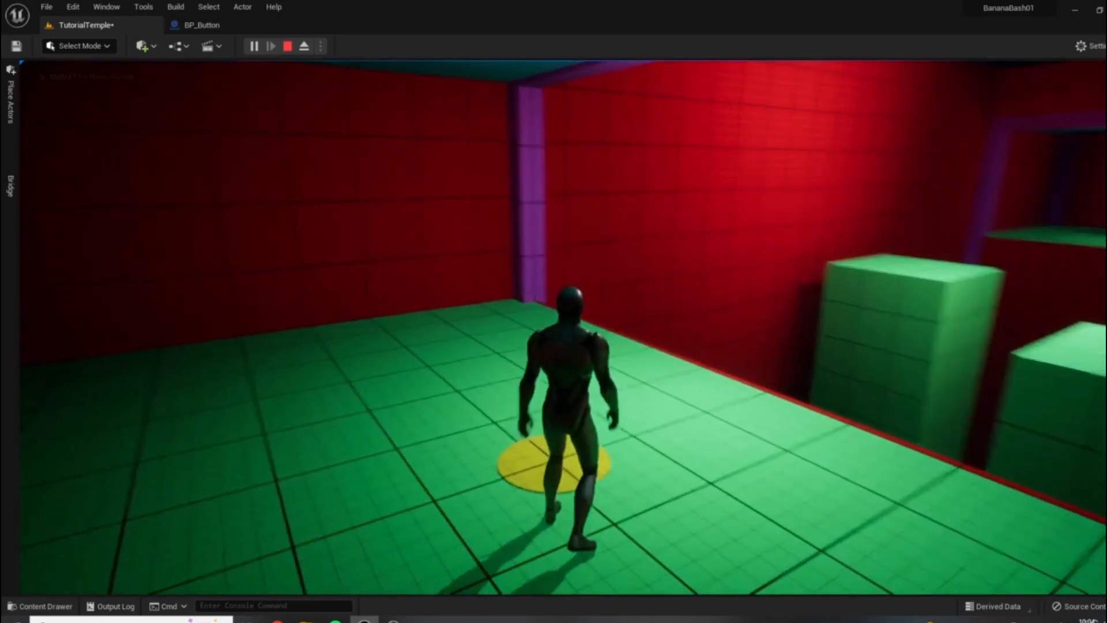
key("s")
key("Escape")
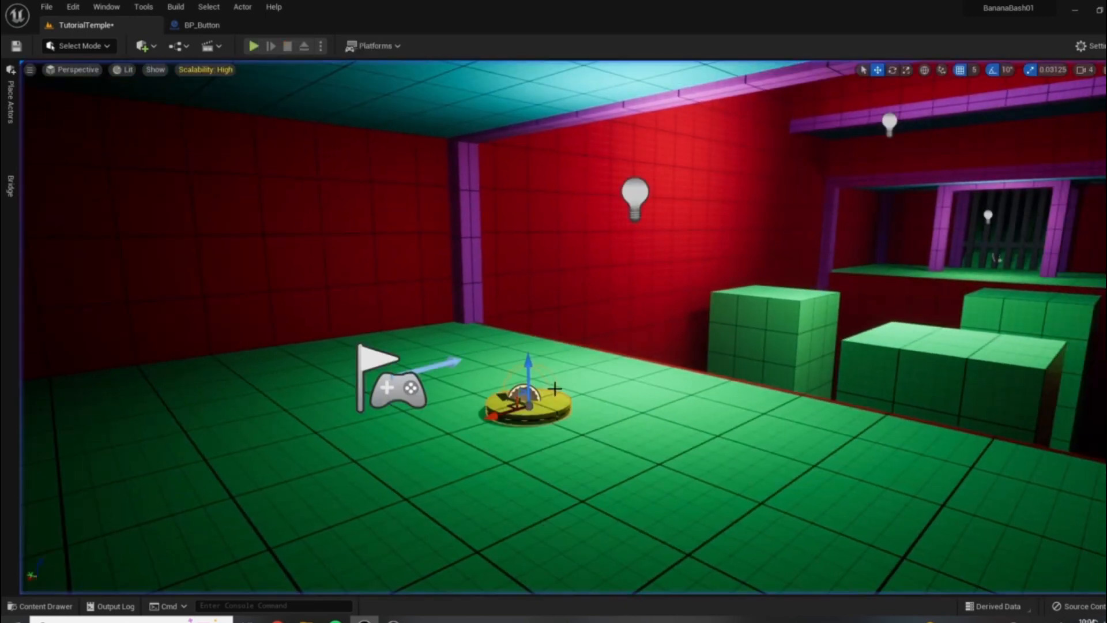
left_click(253, 46)
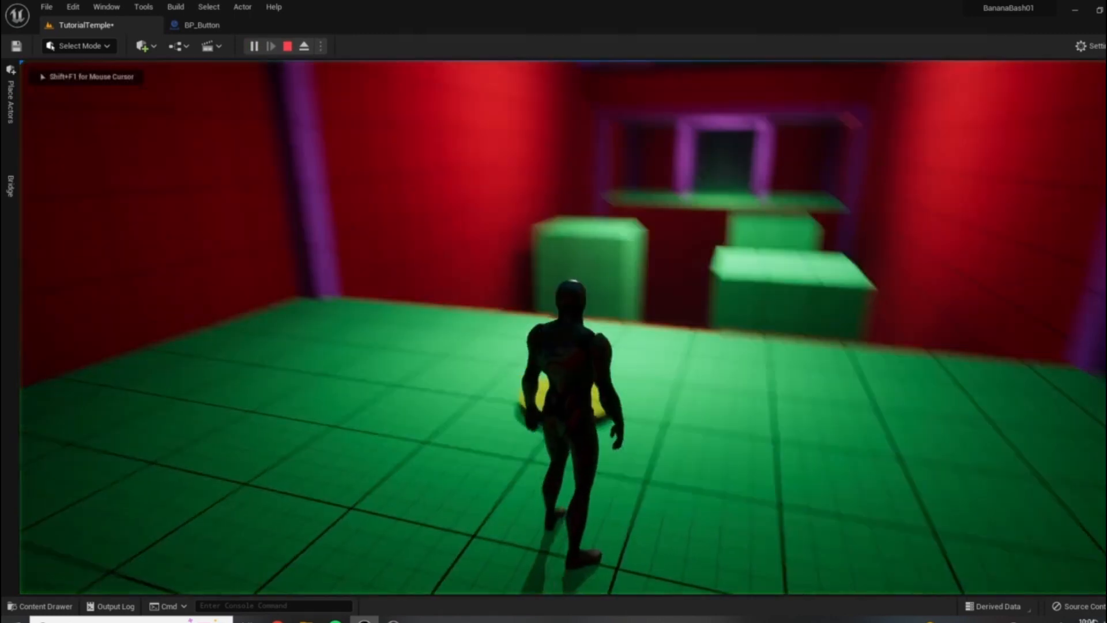
key("w")
key("s")
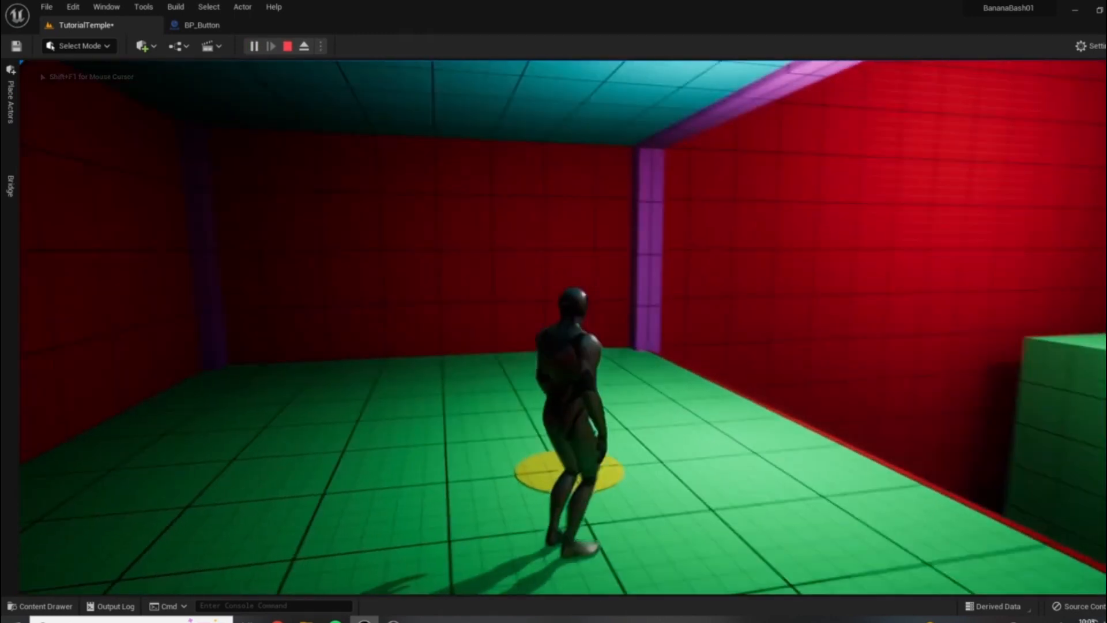
key("Escape")
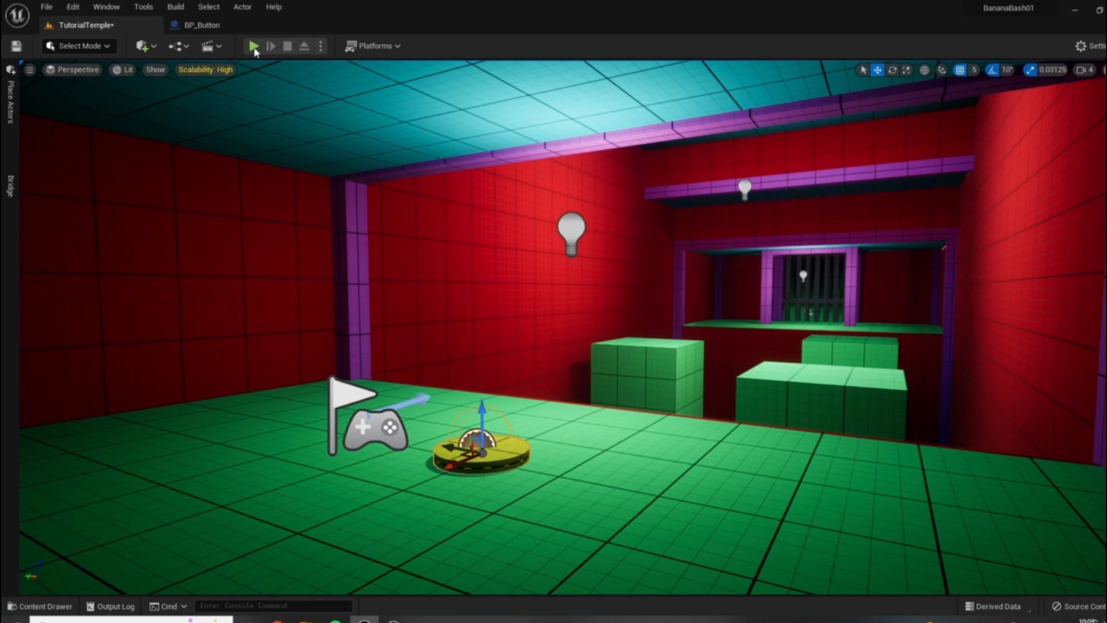
Step: Review BP_Button's overlap logic in the Event Graph and the zHeight curve of ButtonDown_Timeline
left_click(219, 25)
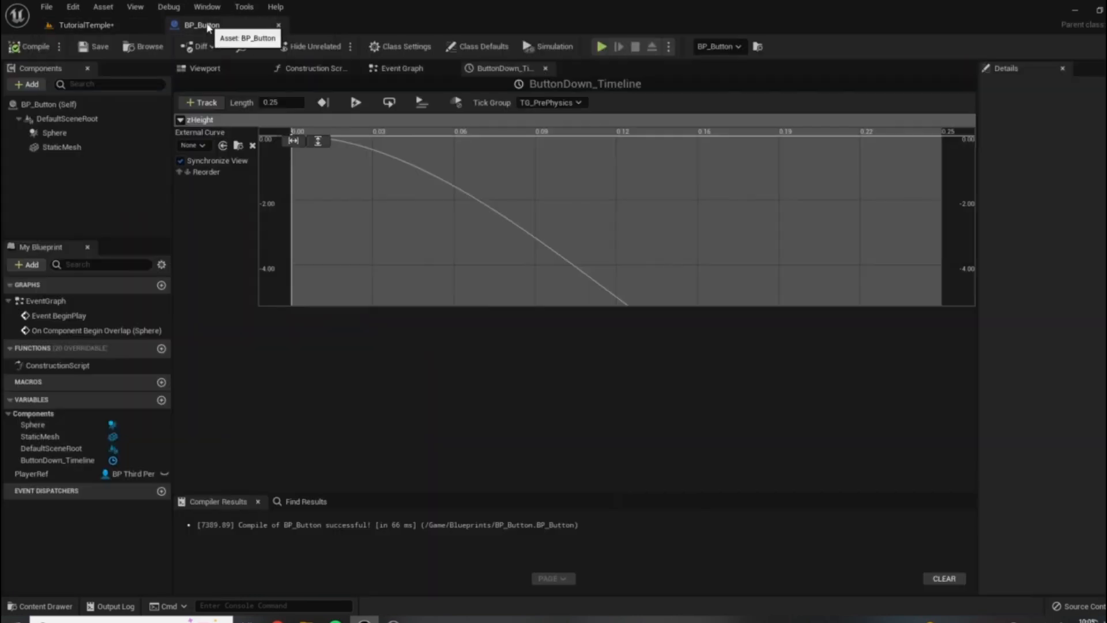
left_click(546, 69)
scroll(794, 379, "down", 1)
scroll(742, 322, "up", 1)
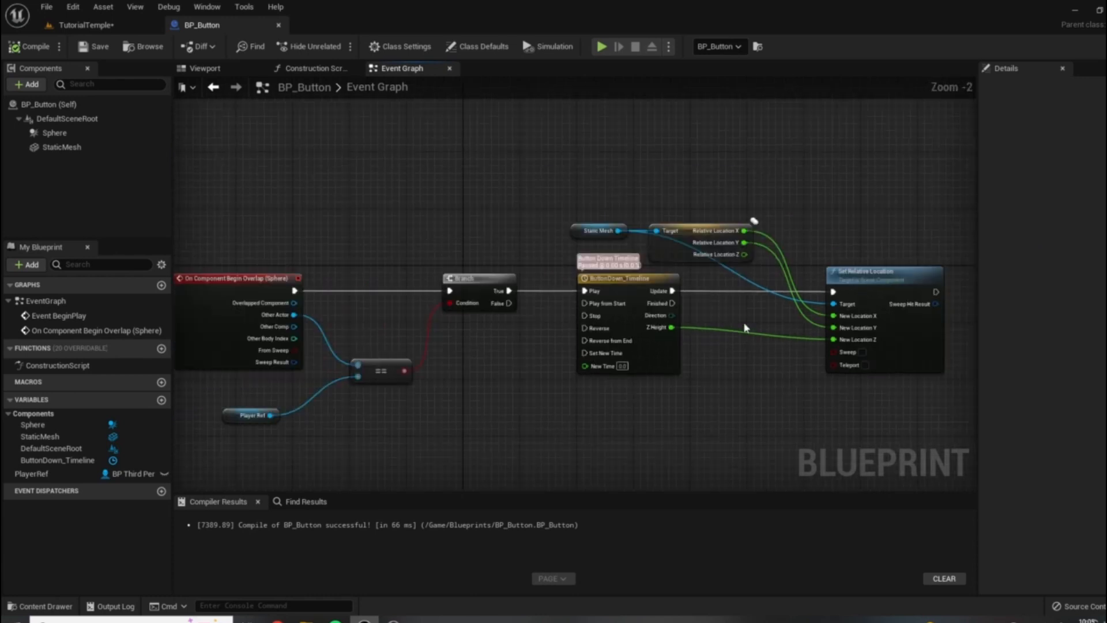
right_click_drag(660, 377, 733, 386)
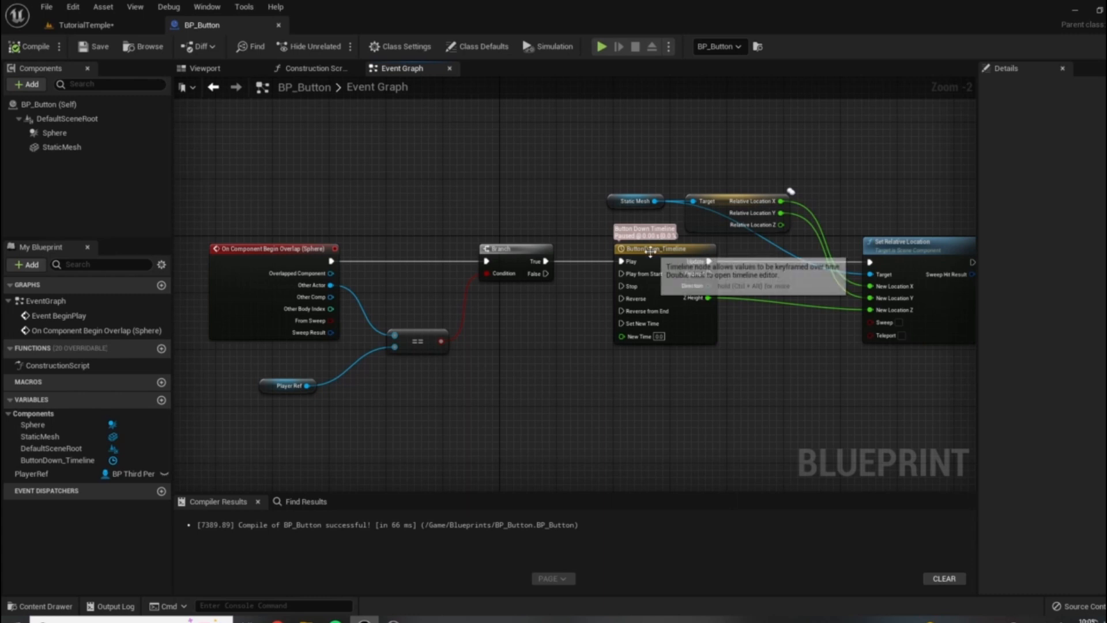
right_click_drag(716, 453, 712, 436)
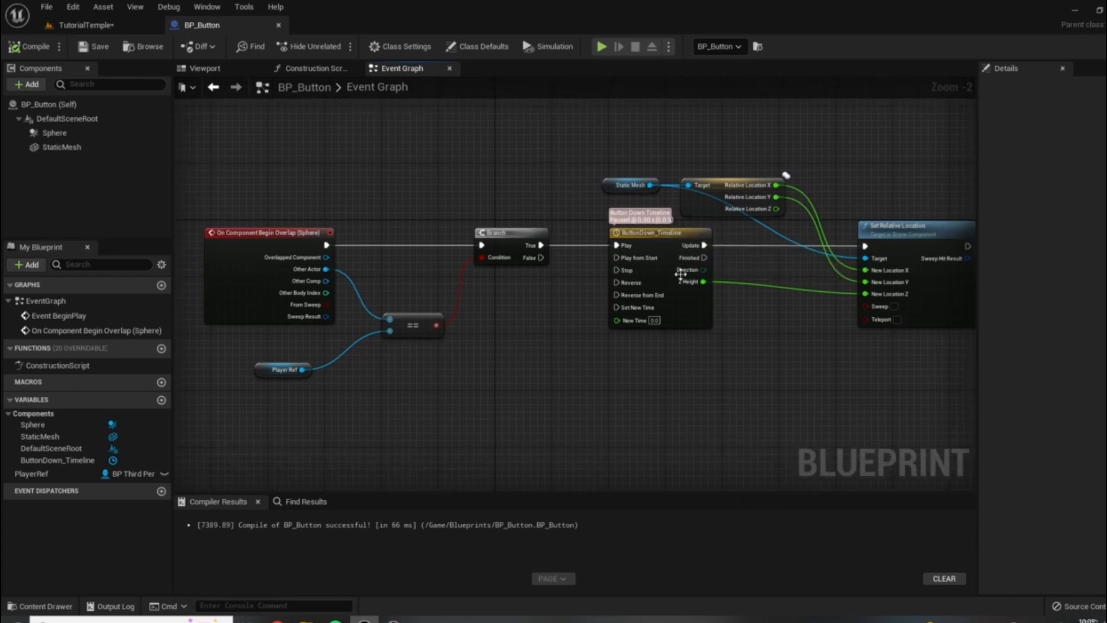
double_click(667, 233)
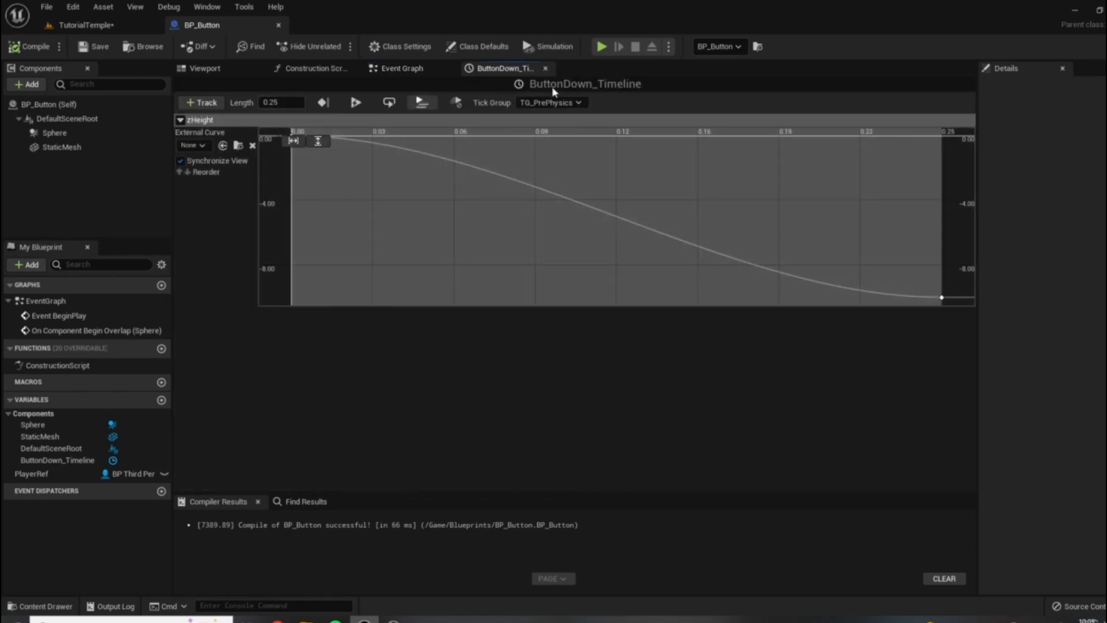
left_click(545, 68)
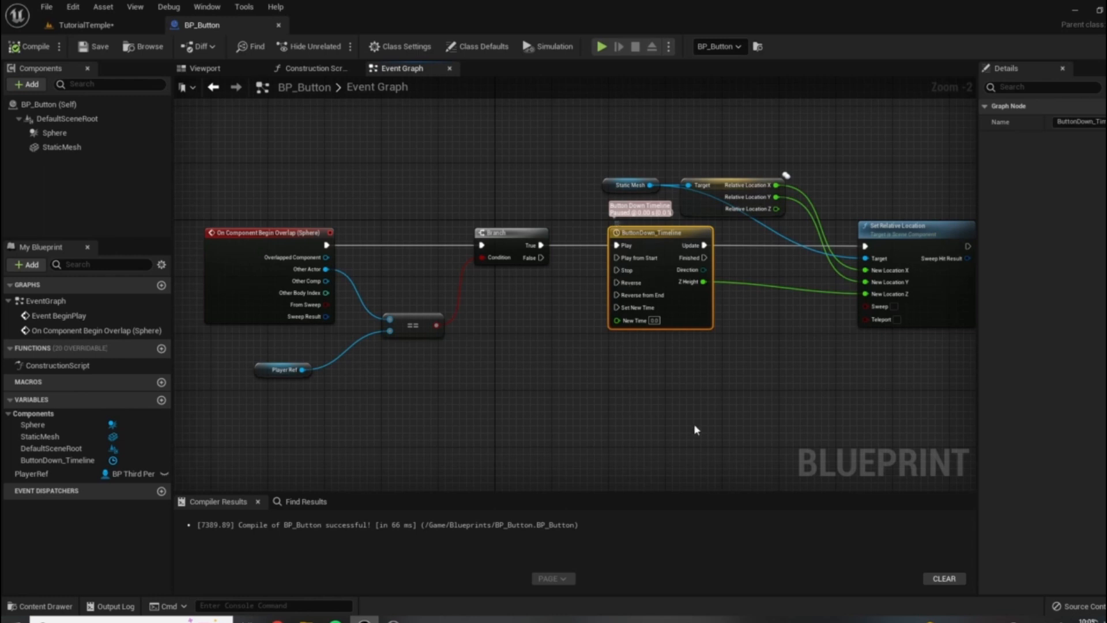
right_click_drag(675, 372, 608, 380)
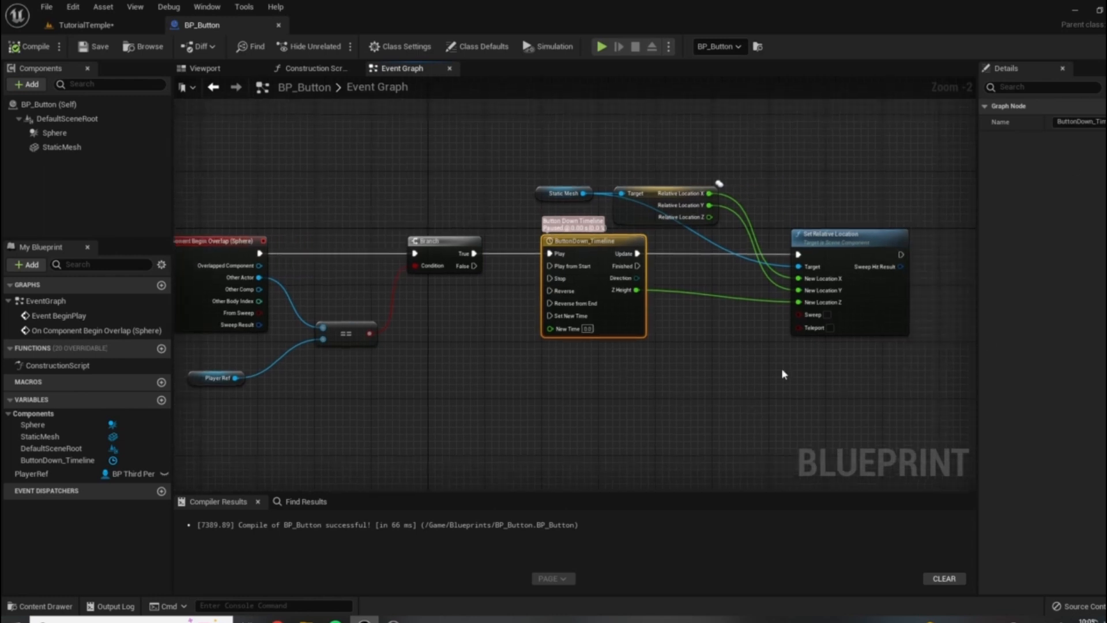
right_click_drag(457, 353, 621, 330)
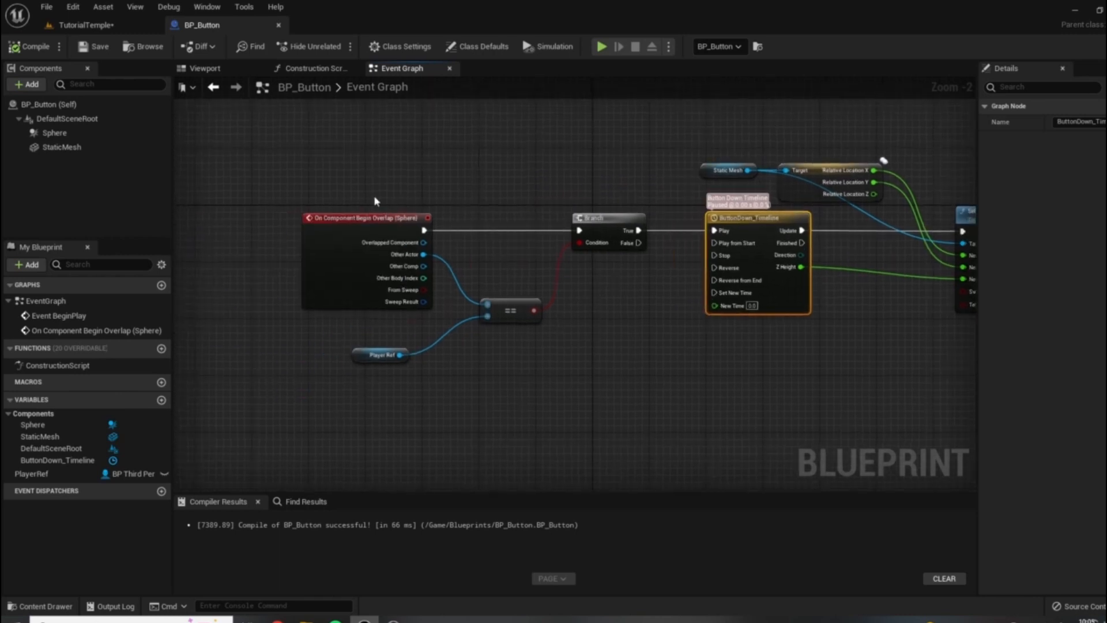
Step: Add an On Component End Overlap event for BP_Button's Sphere and place it below the Begin Overlap nodes in the Event Graph
right_click_drag(587, 391, 590, 373)
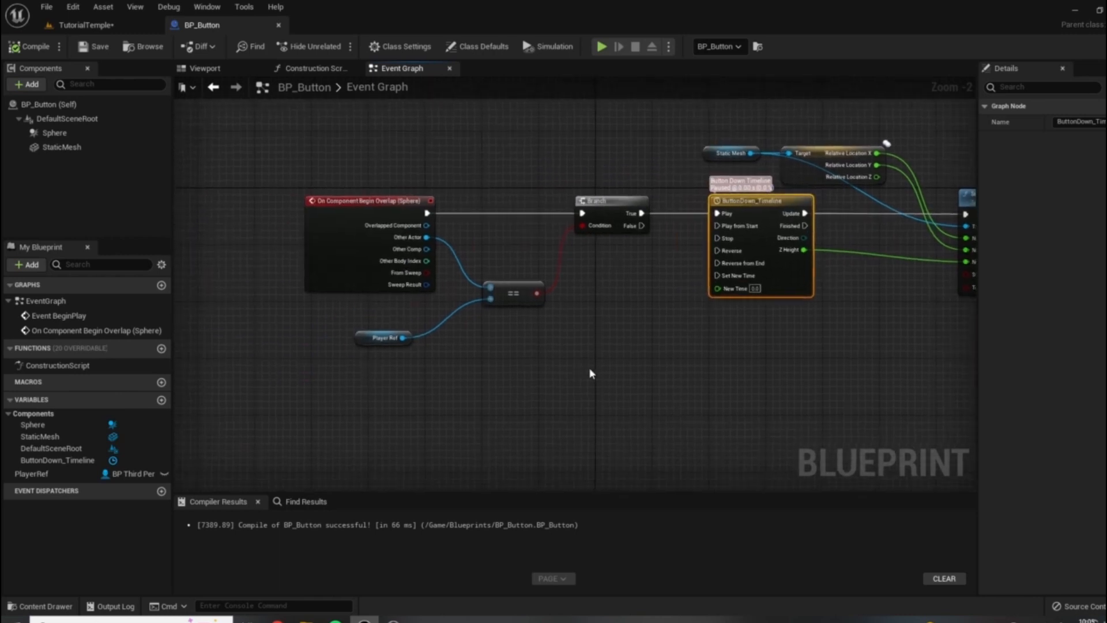
left_click(55, 134)
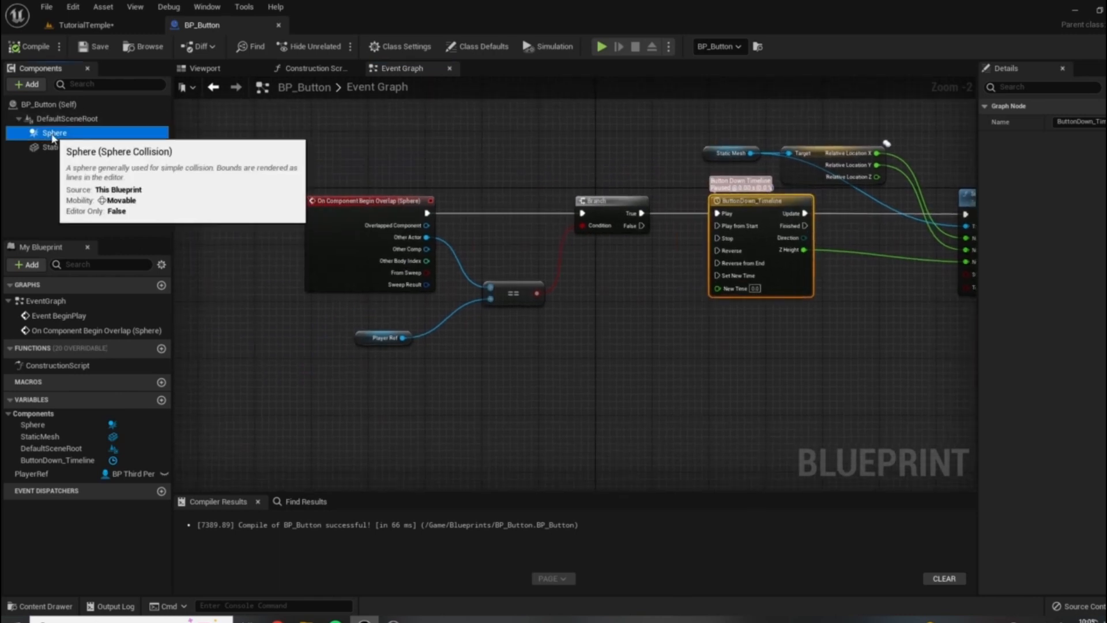
scroll(1038, 345, "down", 10)
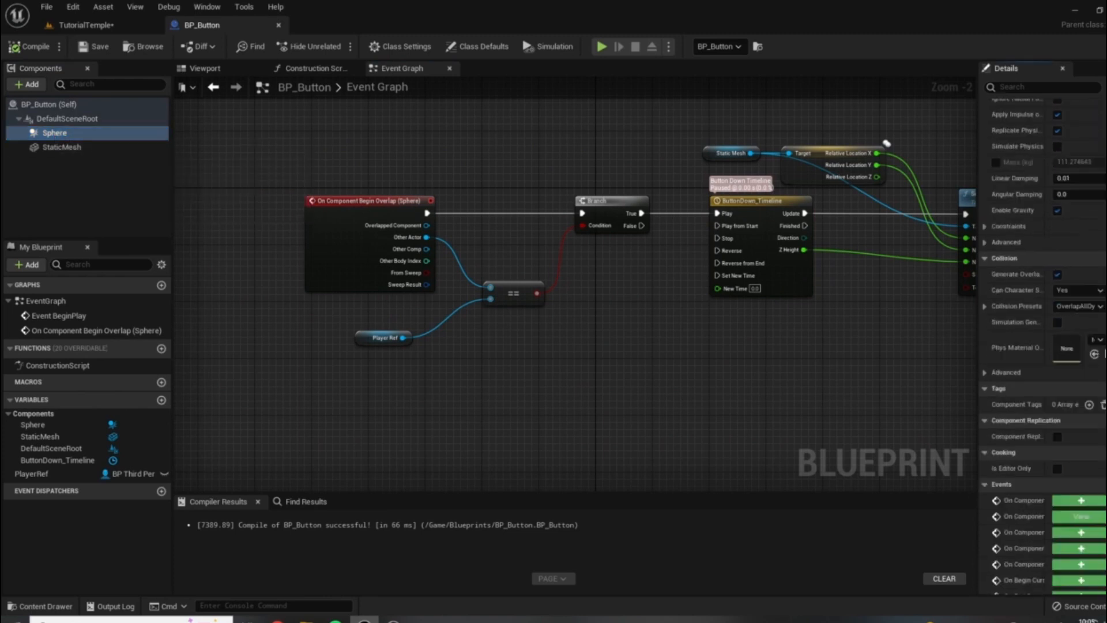
left_click_drag(977, 381, 904, 373)
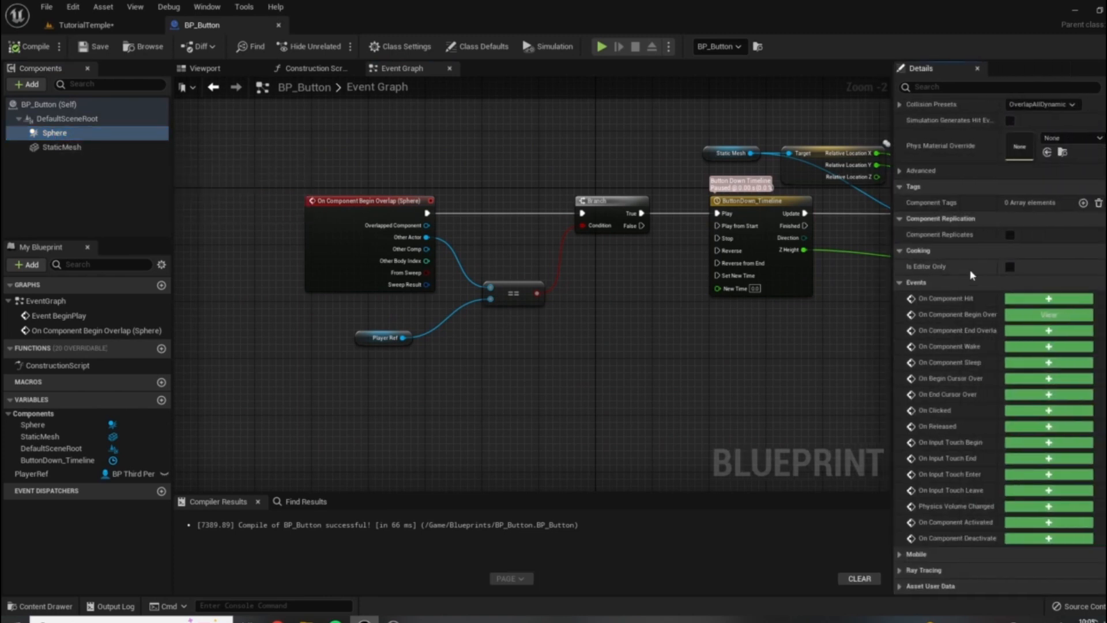
left_click(1034, 332)
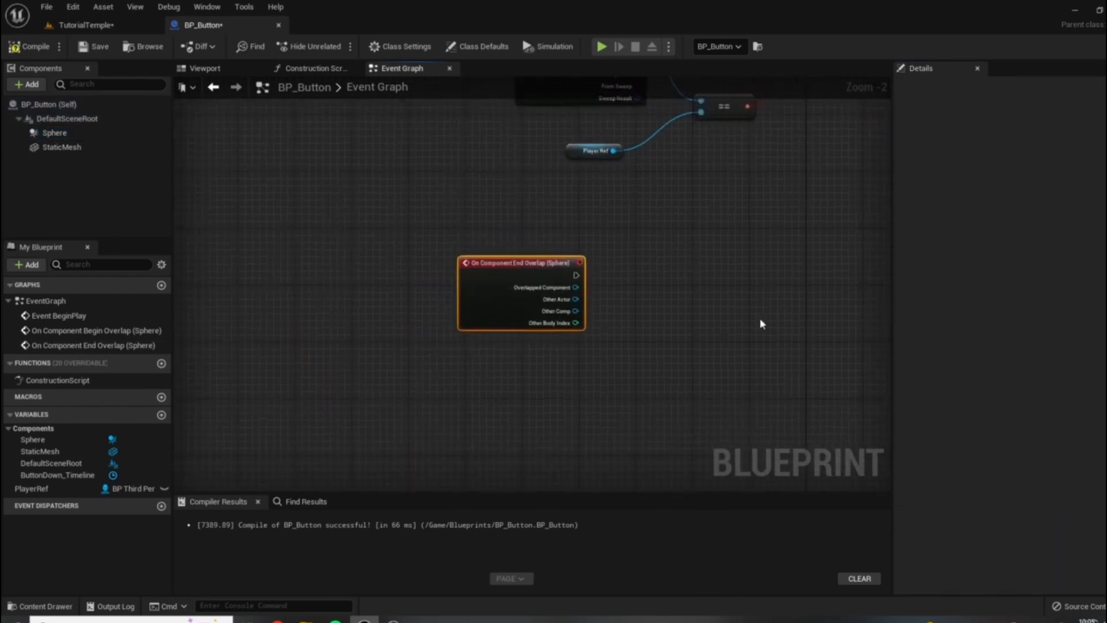
left_click_drag(499, 343, 521, 337)
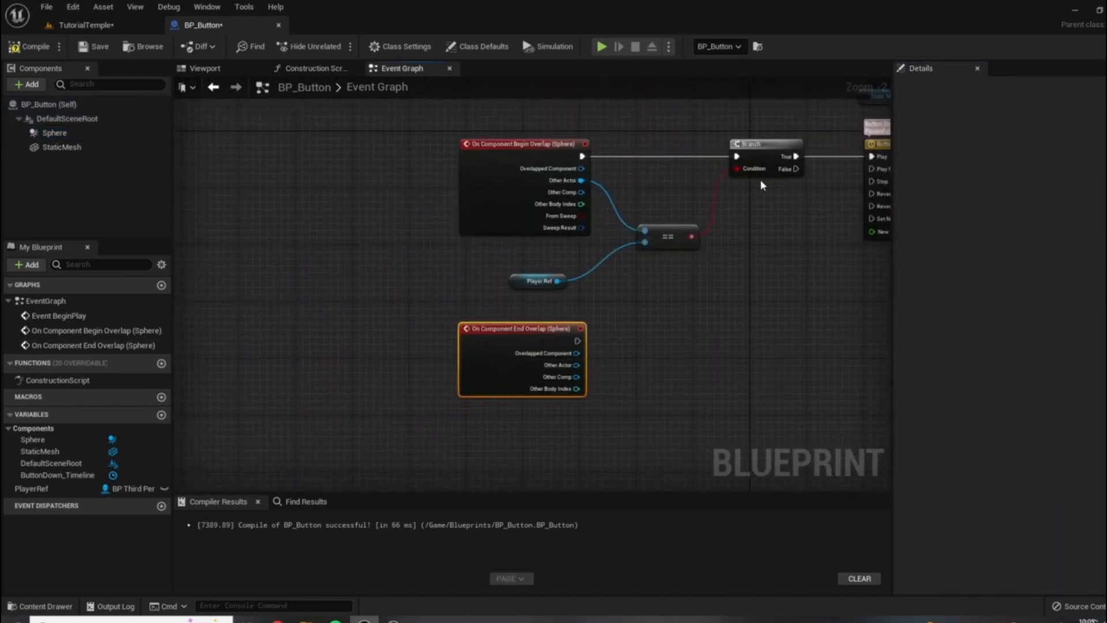
Step: Duplicate the Player Ref, == and Branch nodes of the Begin Overlap logic beside the End Overlap event
right_click_drag(647, 271, 565, 274)
left_click(442, 272)
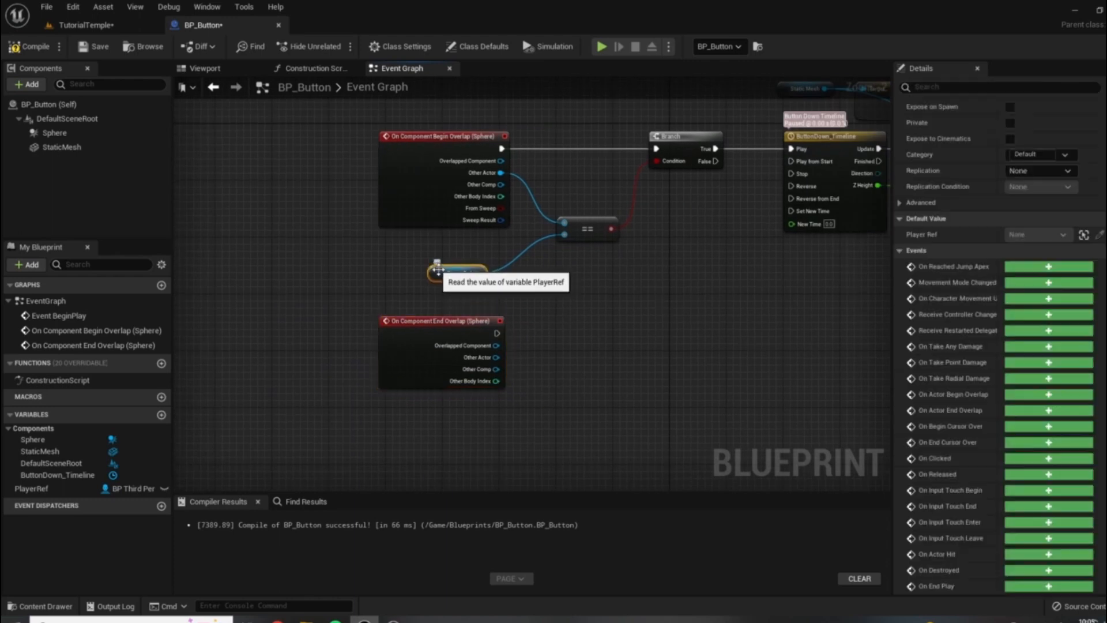
left_click(578, 219, "ctrl")
left_click(674, 137, "ctrl")
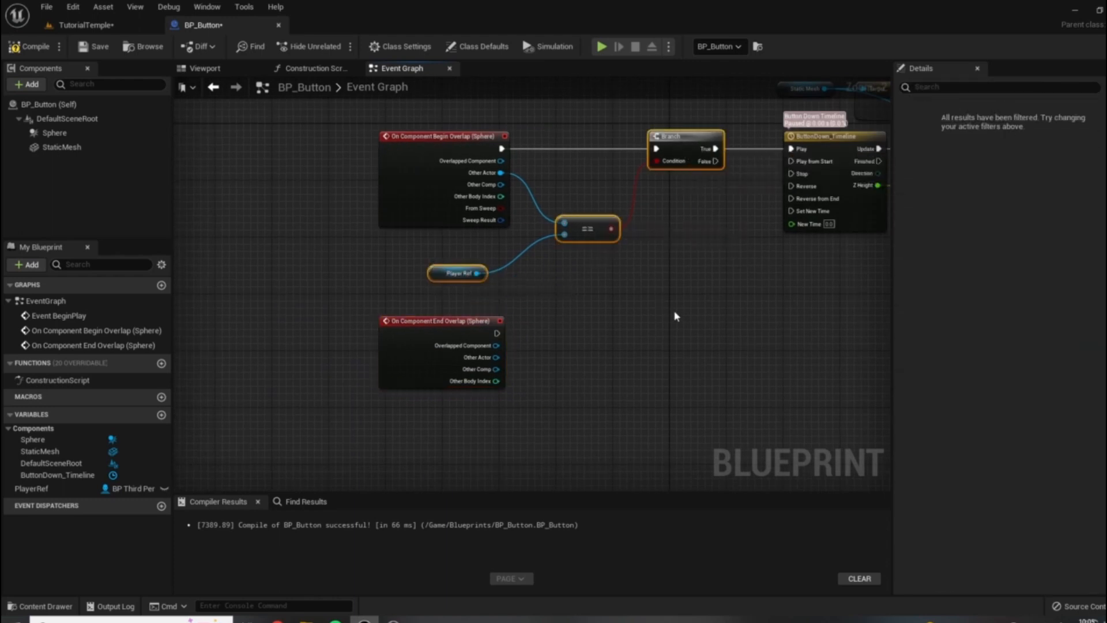
key("ctrl+c")
key("ctrl+v")
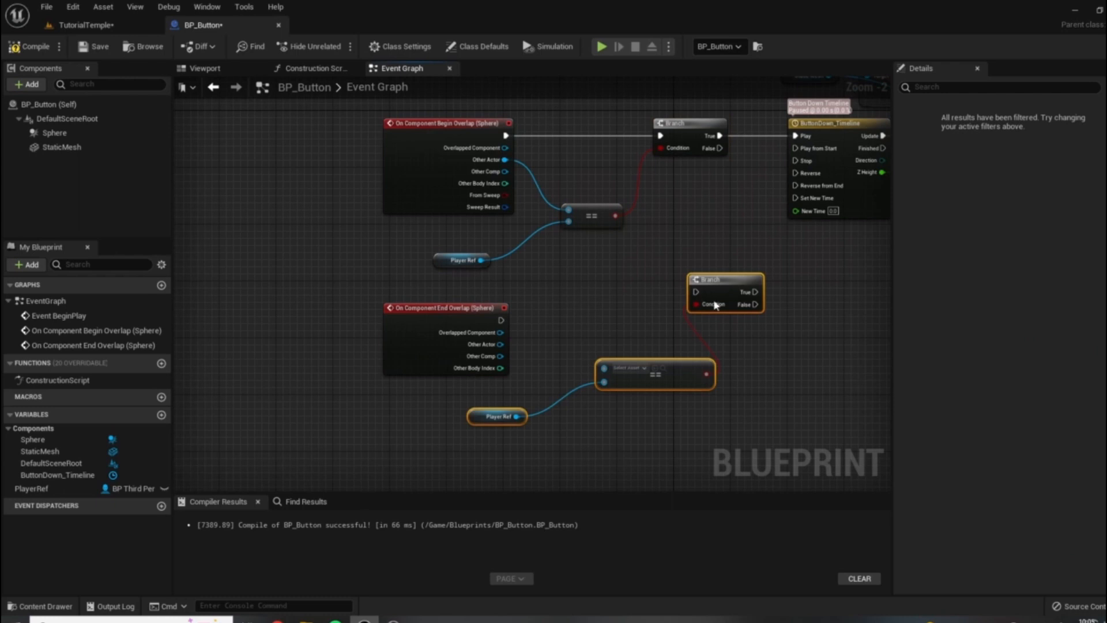
Step: Wire the End Overlap event's execution output to the copied Branch and Other Actor to the copied ==, and tidy the copied nodes' layout
left_click_drag(501, 320, 696, 292)
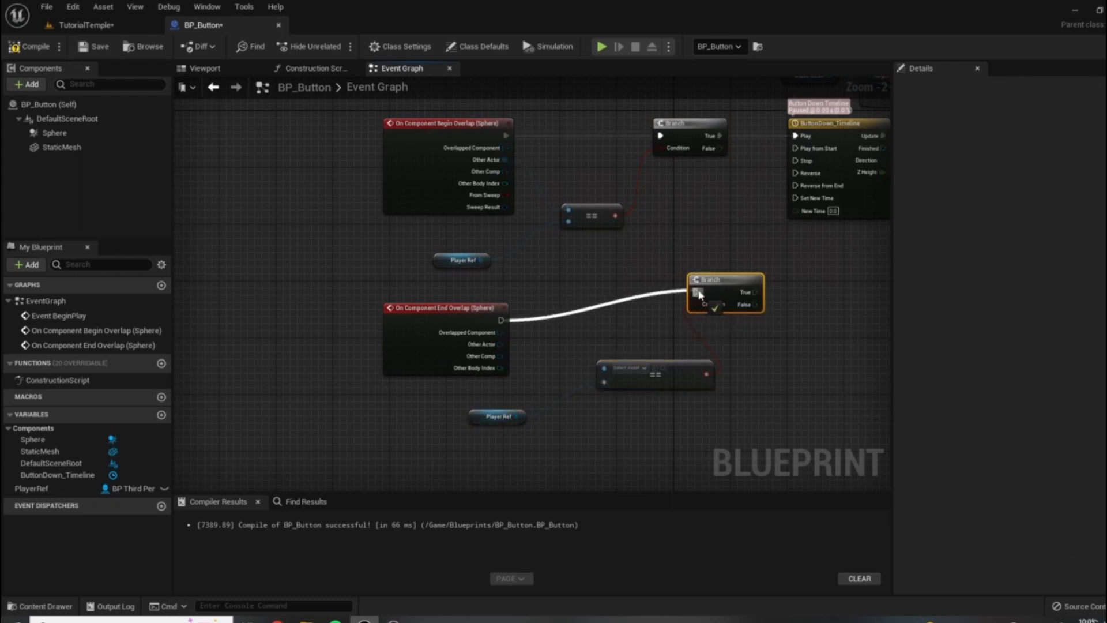
left_click_drag(500, 344, 603, 368)
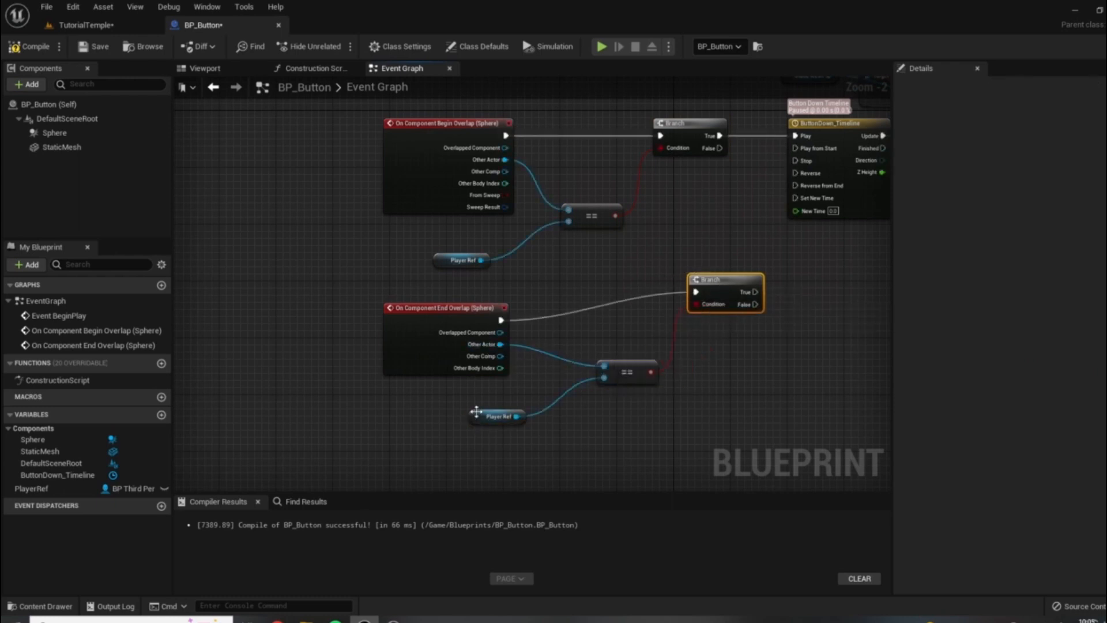
left_click_drag(497, 416, 405, 423)
left_click_drag(629, 372, 594, 408)
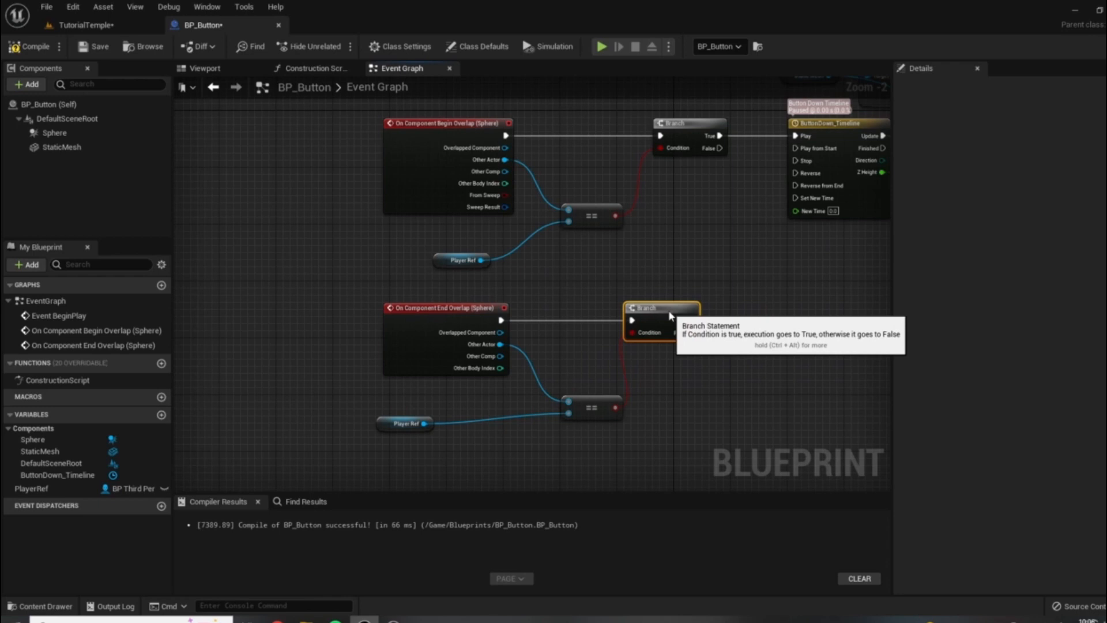
left_click_drag(726, 279, 660, 307)
Step: Connect the End Overlap Branch's True output to the Reverse input of ButtonDown_Timeline, and compile and save BP_Button
right_click_drag(767, 287, 612, 369)
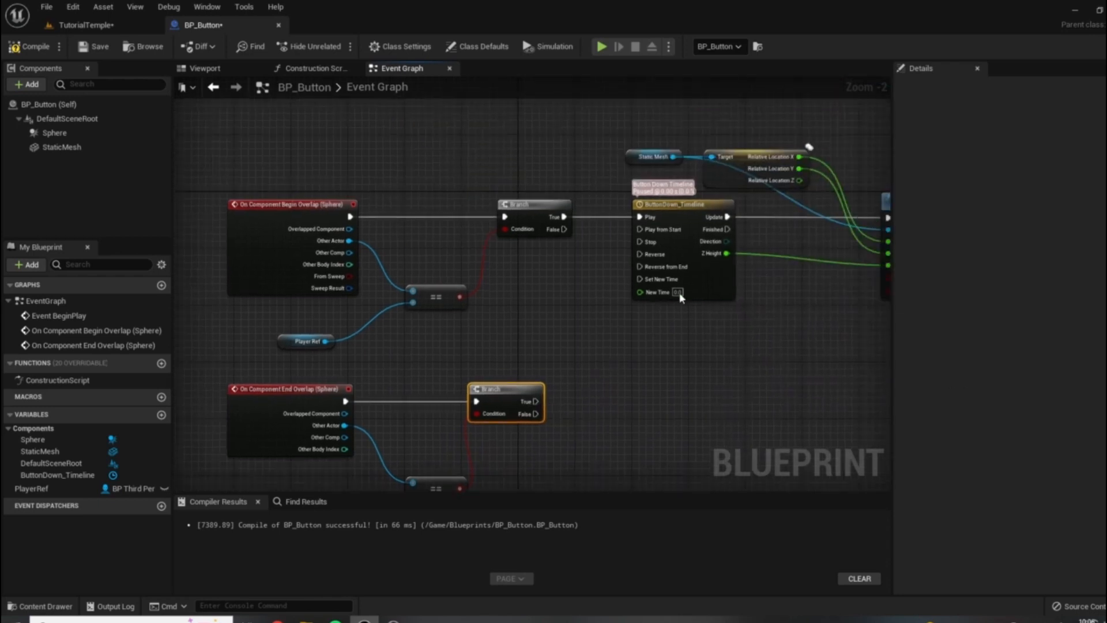
left_click_drag(536, 401, 639, 253)
right_click_drag(753, 435, 610, 443)
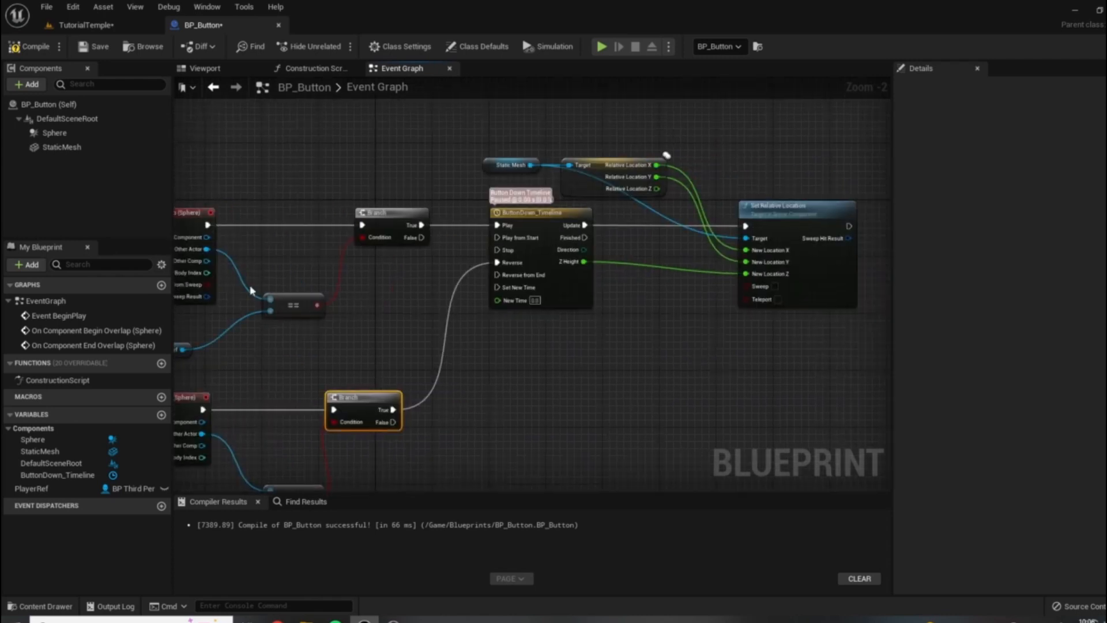
left_click(29, 47)
left_click(94, 48)
Step: Play-test TutorialTemple, moving the character on and off the yellow button to check that it sinks and rises
left_click(86, 25)
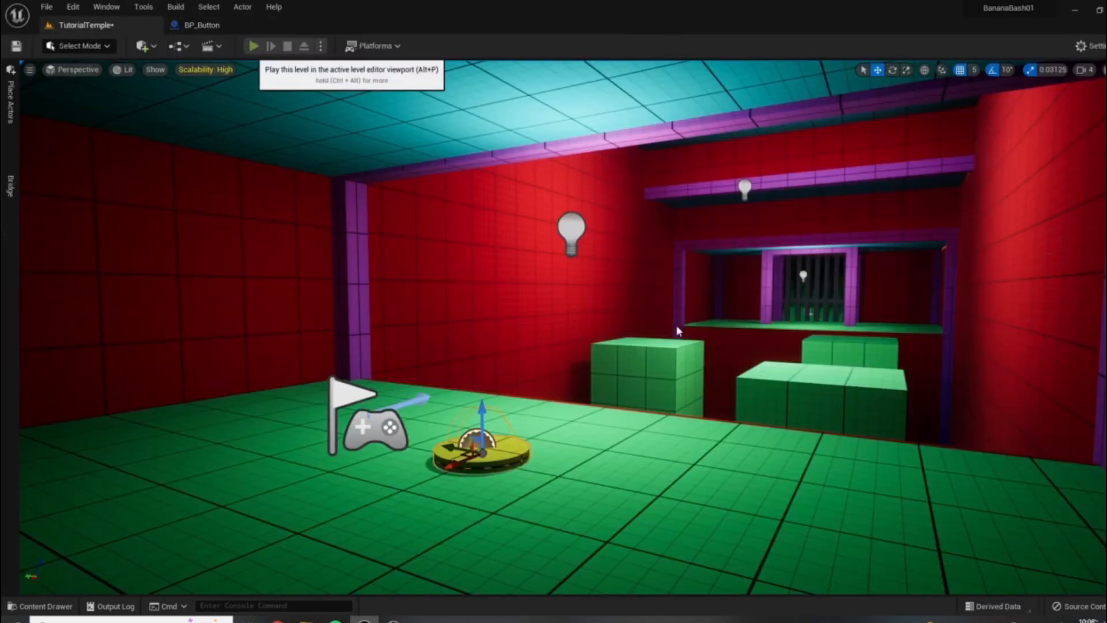
key("alt+p")
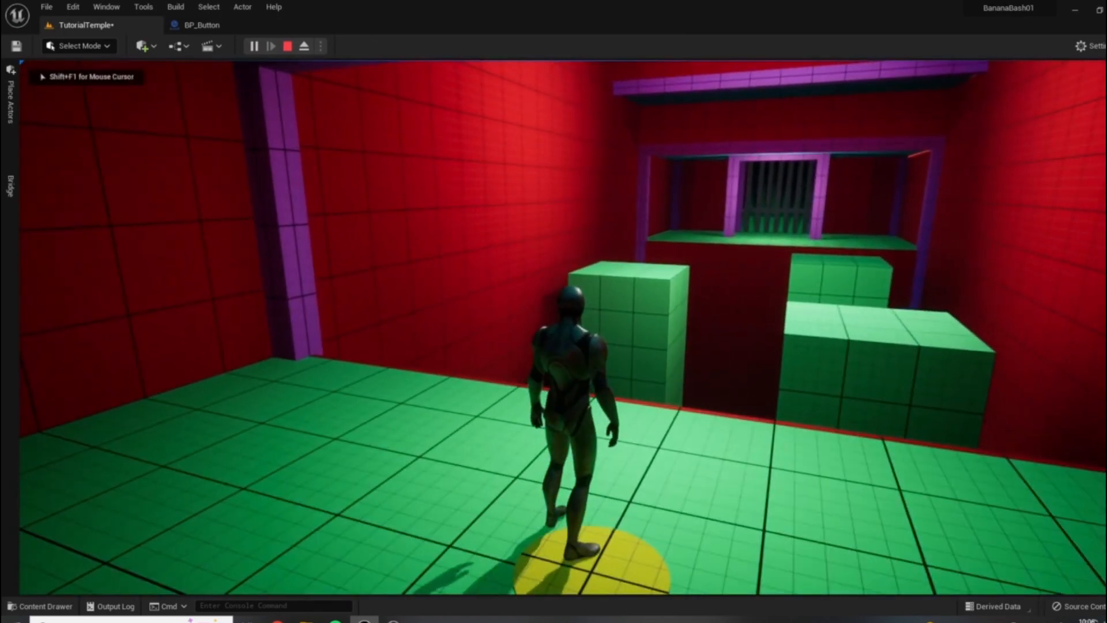
key("s")
key("w")
key("s")
key("w")
key("s")
key("Escape")
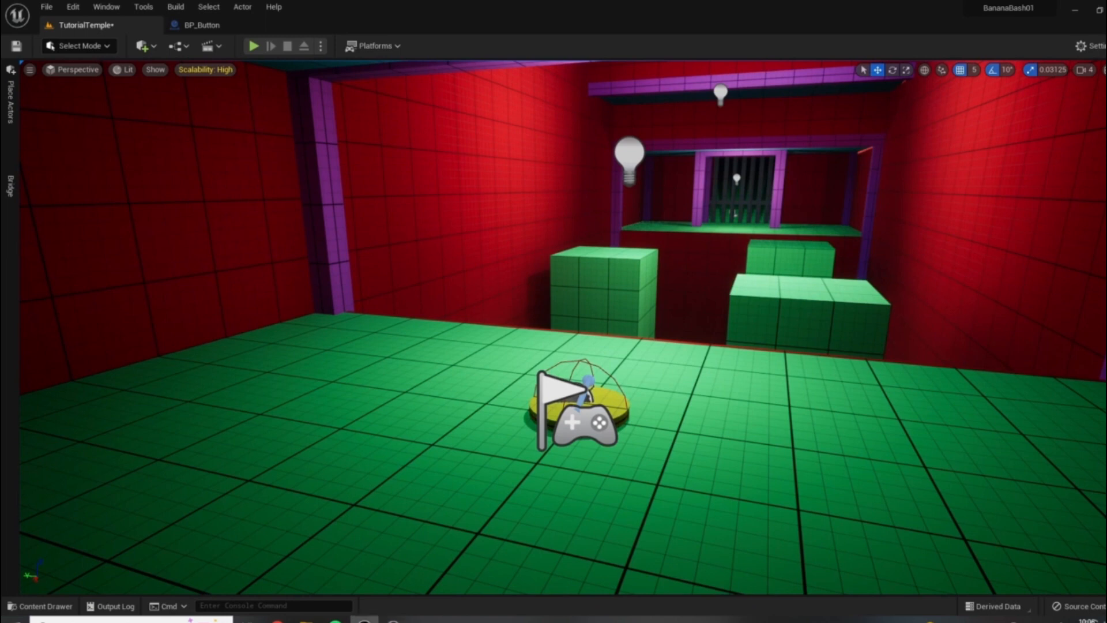
Step: Inspect the yellow button and the barred gate at the far end of the TutorialTemple room
right_click_drag(639, 427, 1015, 278)
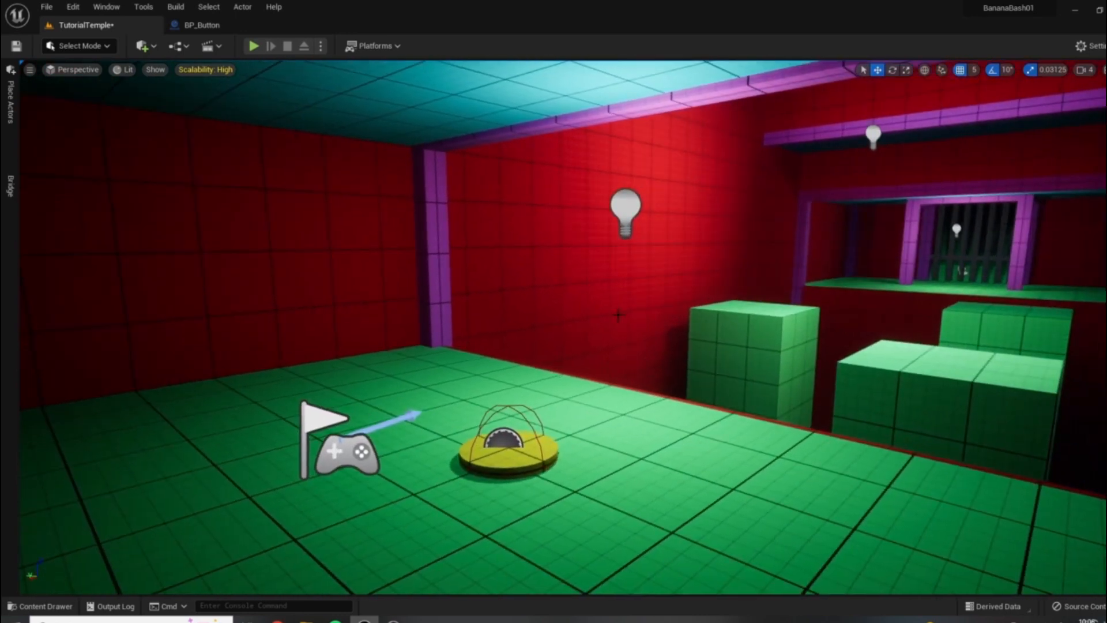
left_click(512, 449)
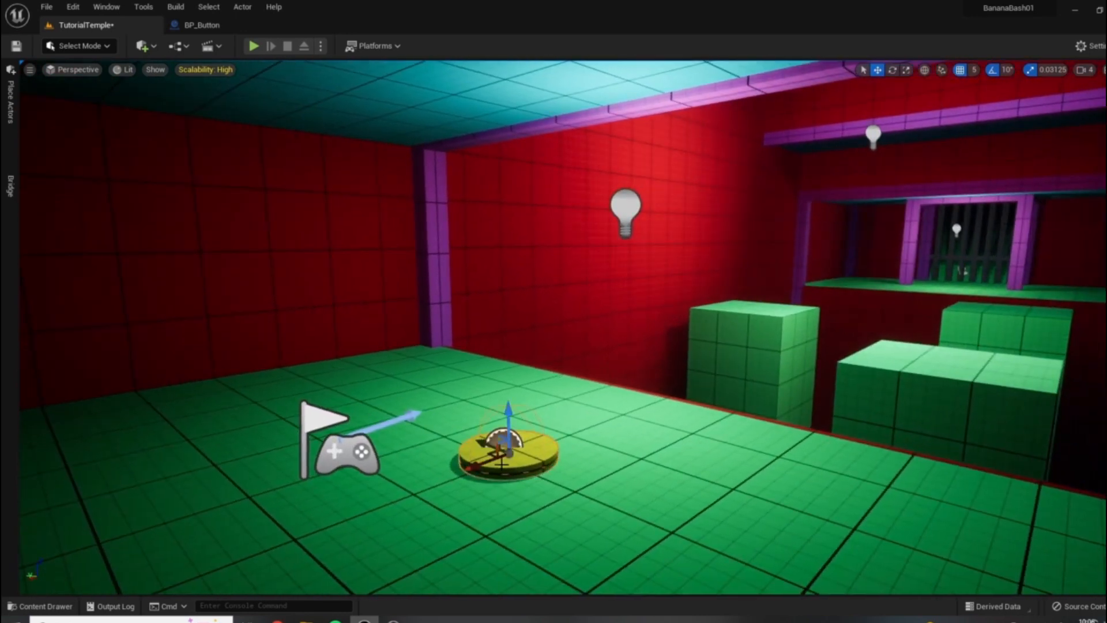
left_click(979, 259)
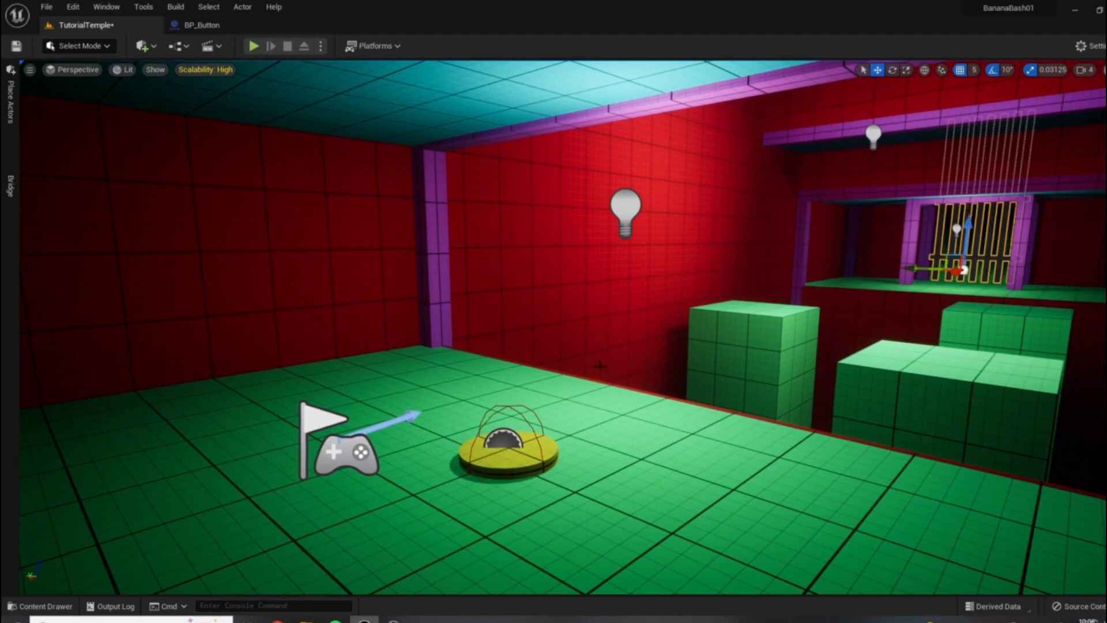
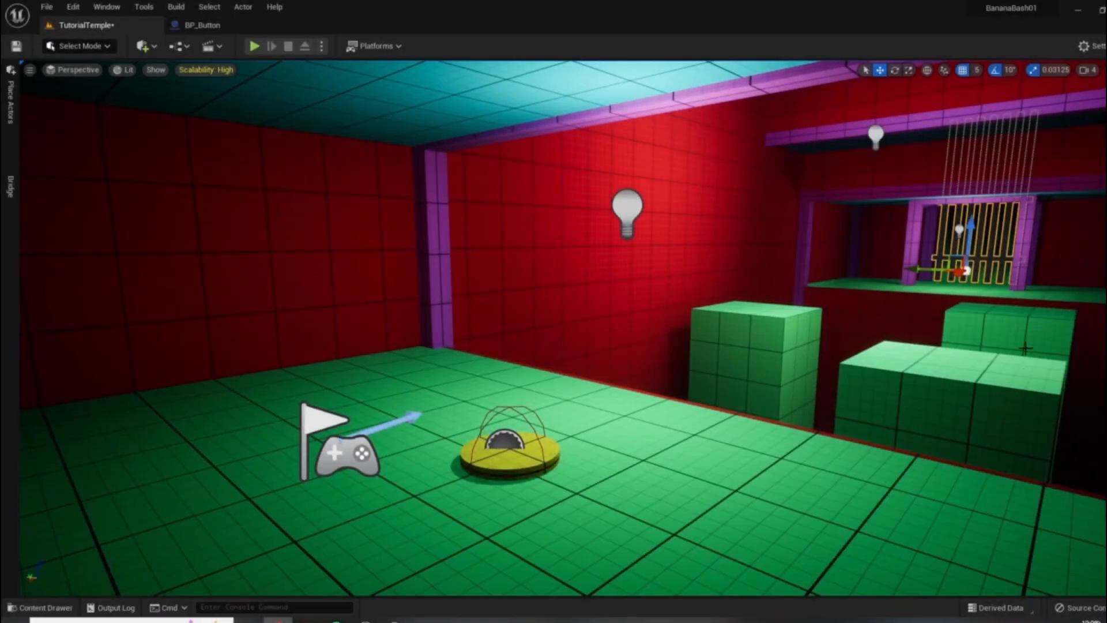
left_click(1018, 233)
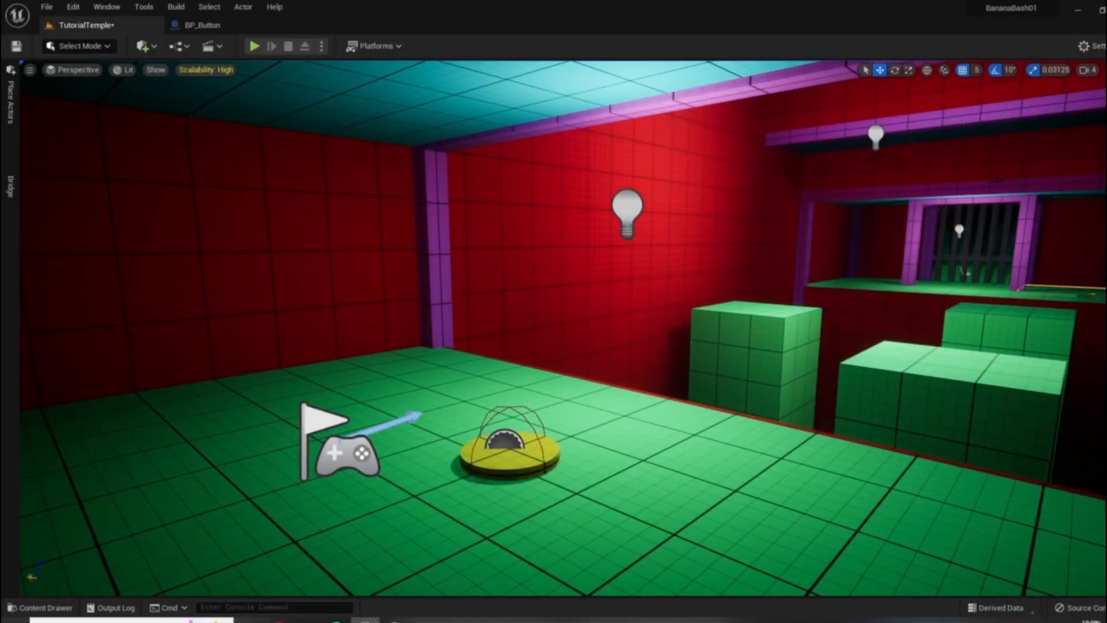
key("d")
right_click_drag(996, 342, 984, 317)
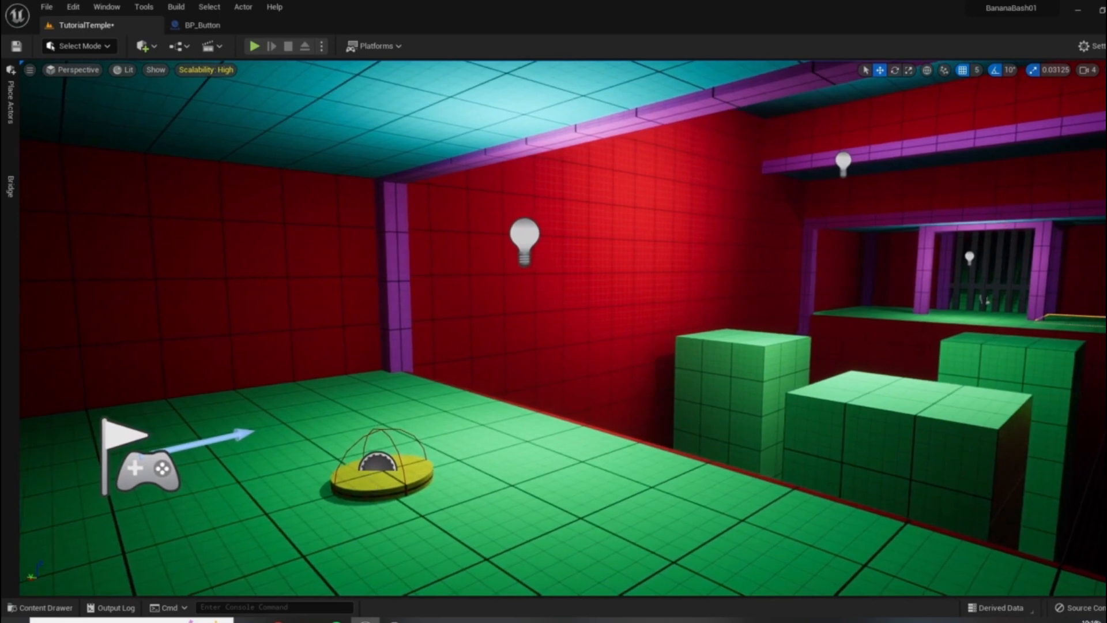
left_click(381, 476)
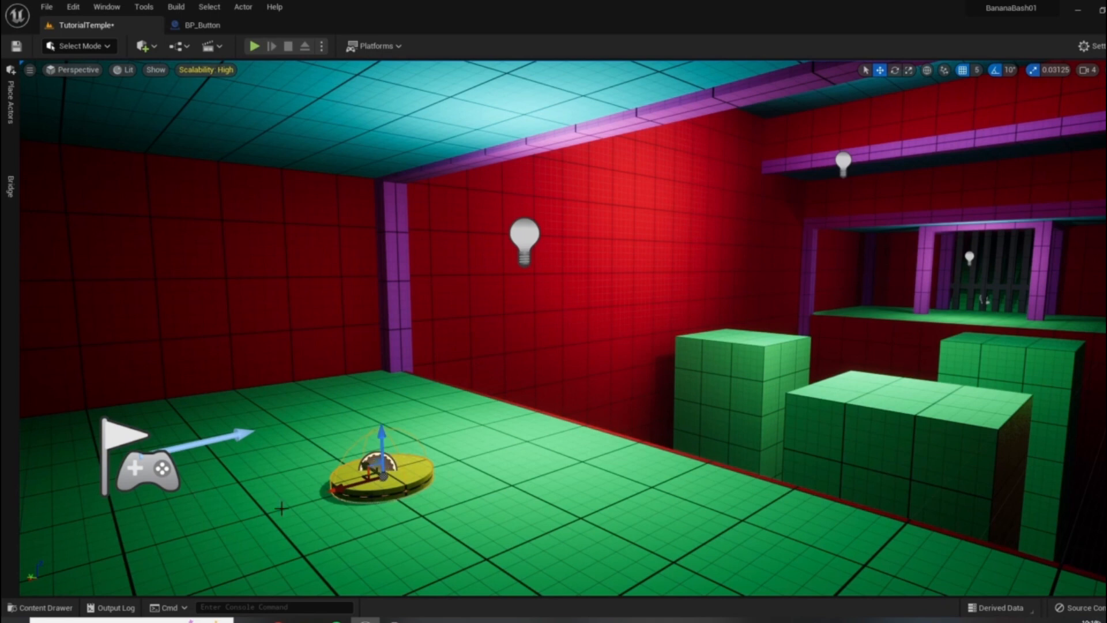
right_click_drag(477, 396, 486, 401)
right_click_drag(696, 478, 685, 482)
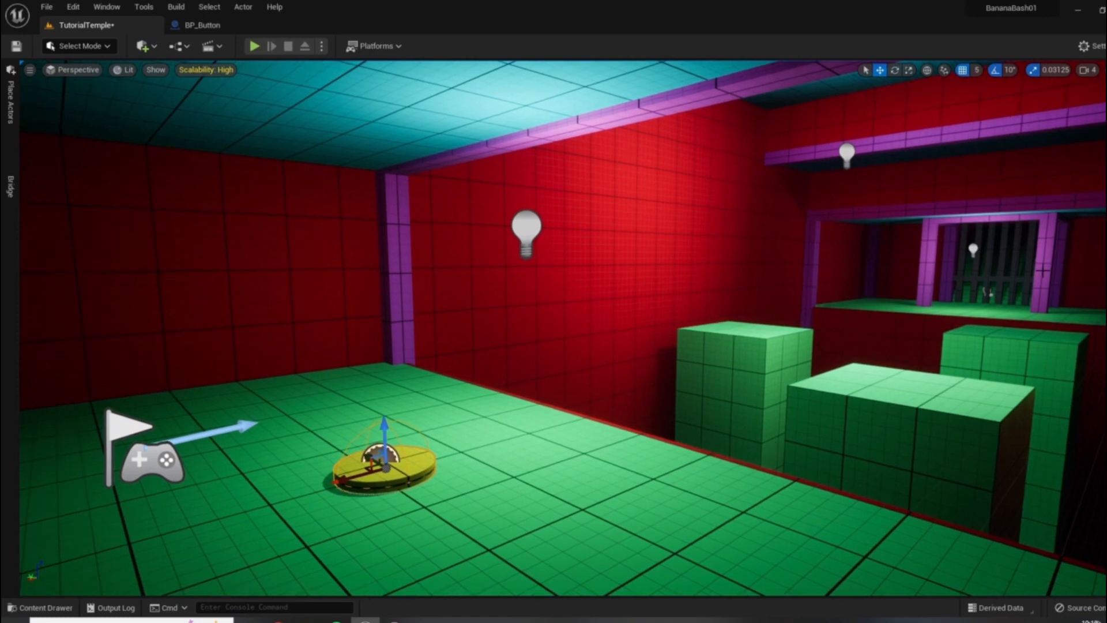
right_click_drag(655, 267, 650, 425)
key("Escape")
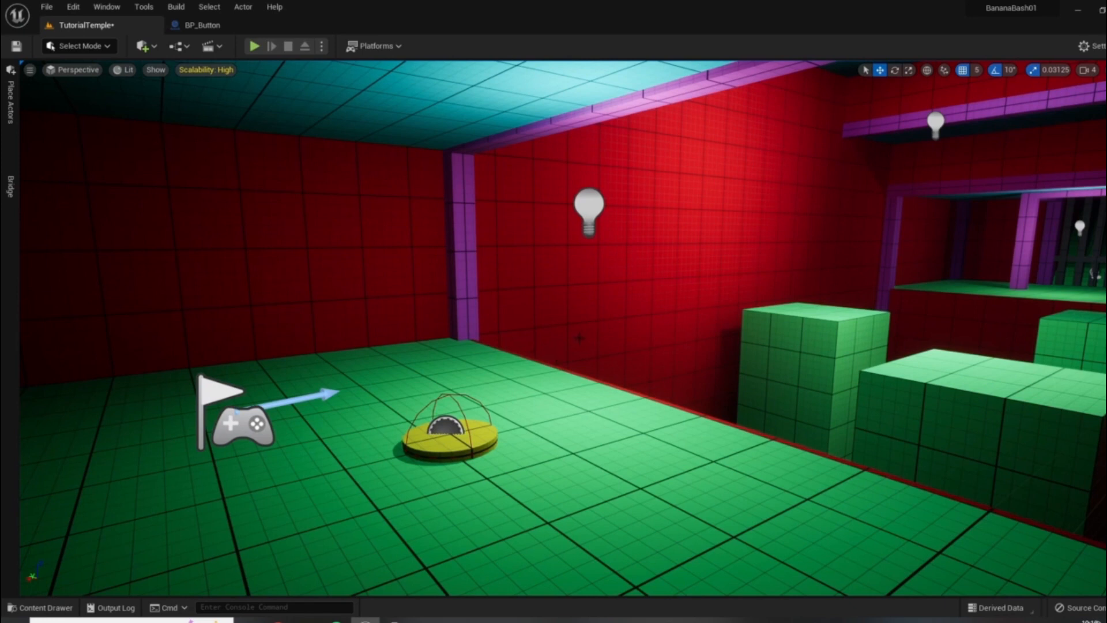
right_click_drag(580, 338, 576, 329)
key("a")
right_click_drag(727, 110, 742, 113)
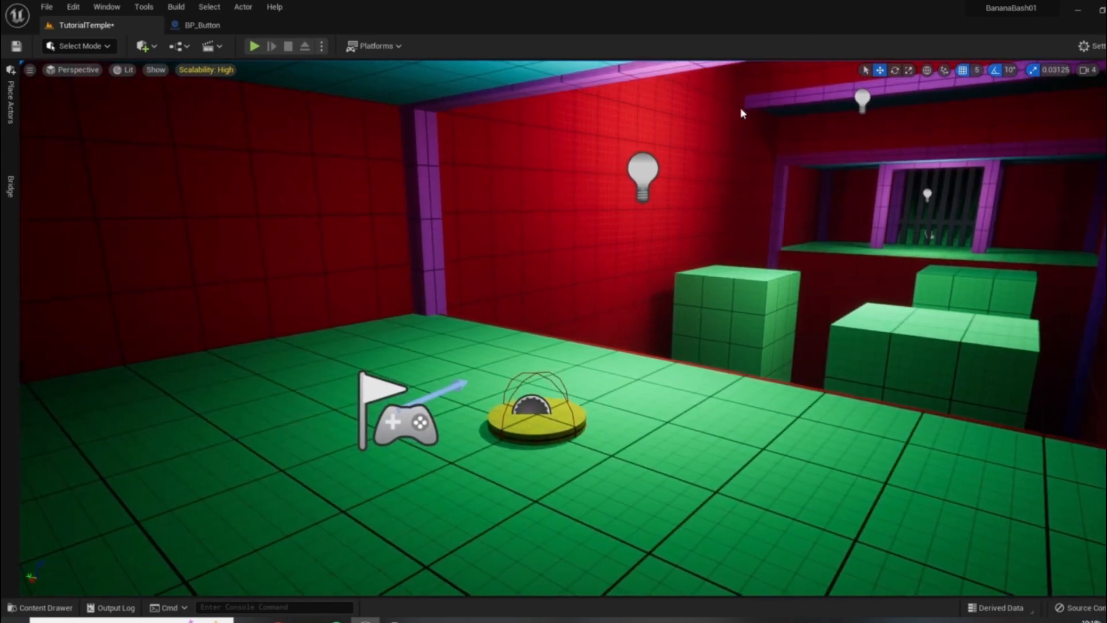
Step: Wrap the overlap events, branches, timeline and Set Relative Location nodes of BP_Button in a comment titled "Button Down/Up"
left_click(196, 25)
scroll(636, 373, "down", 4)
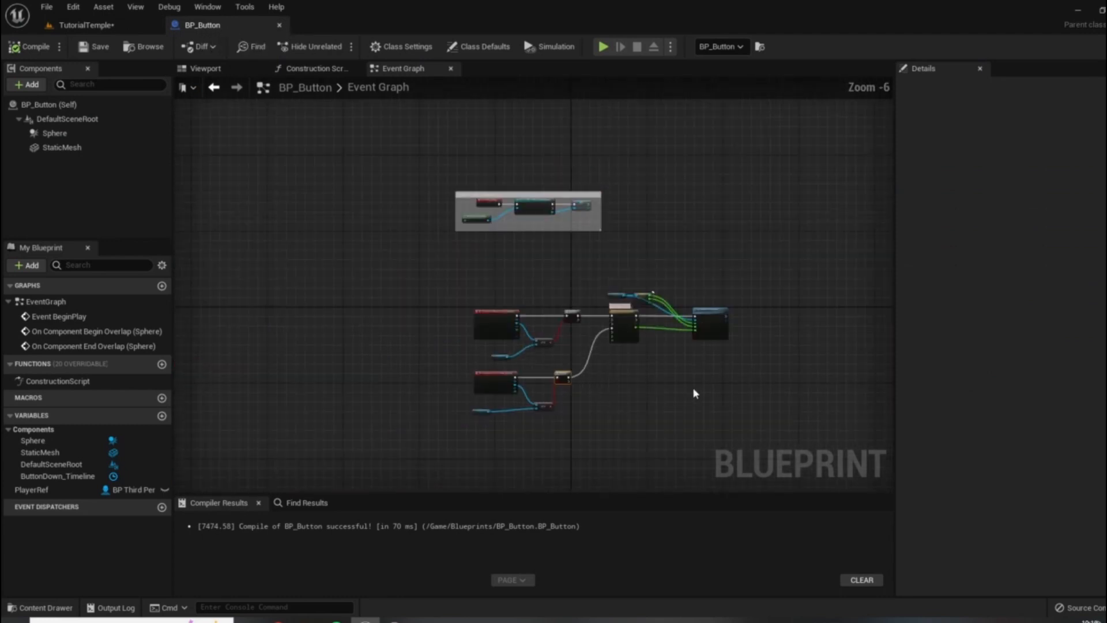
scroll(629, 343, "up", 1)
left_click_drag(306, 199, 783, 429)
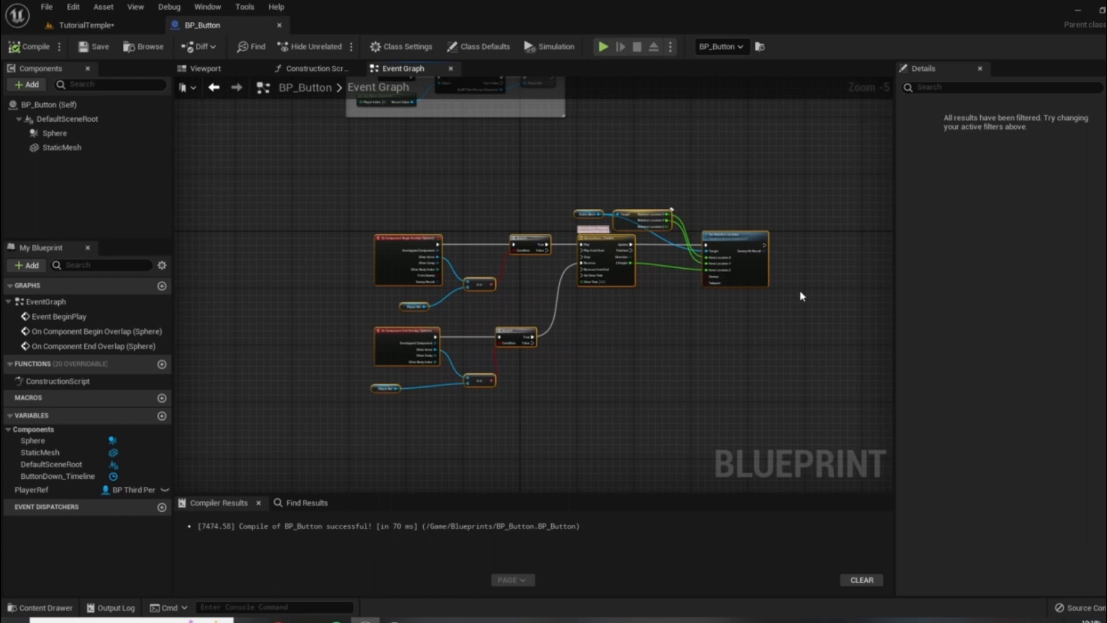
key("c")
type("Button Down")
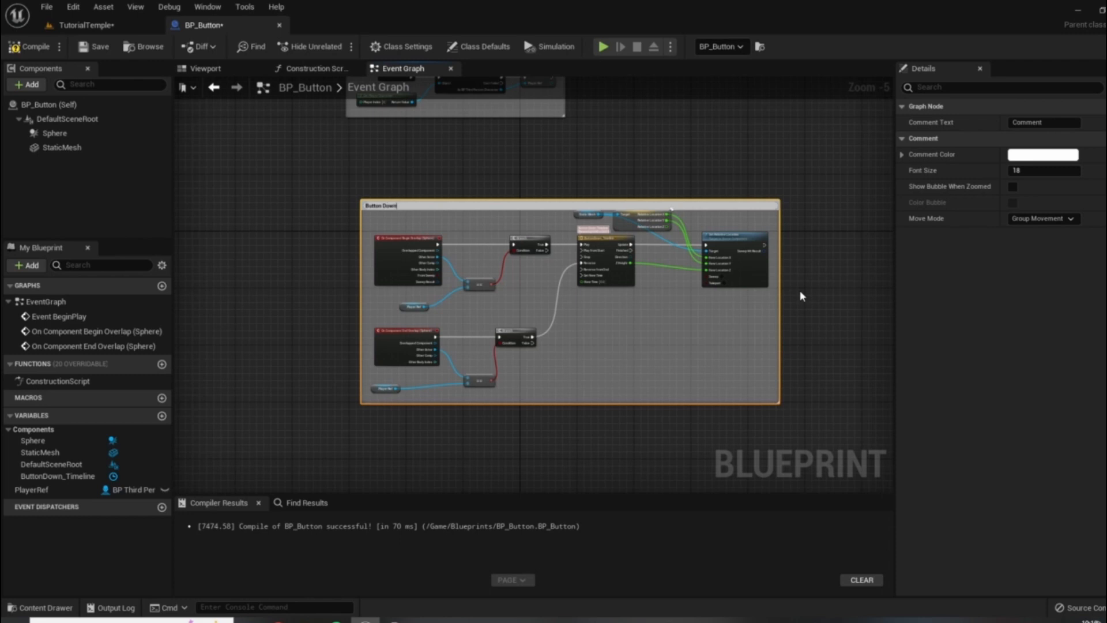
type("/Up")
key("Return")
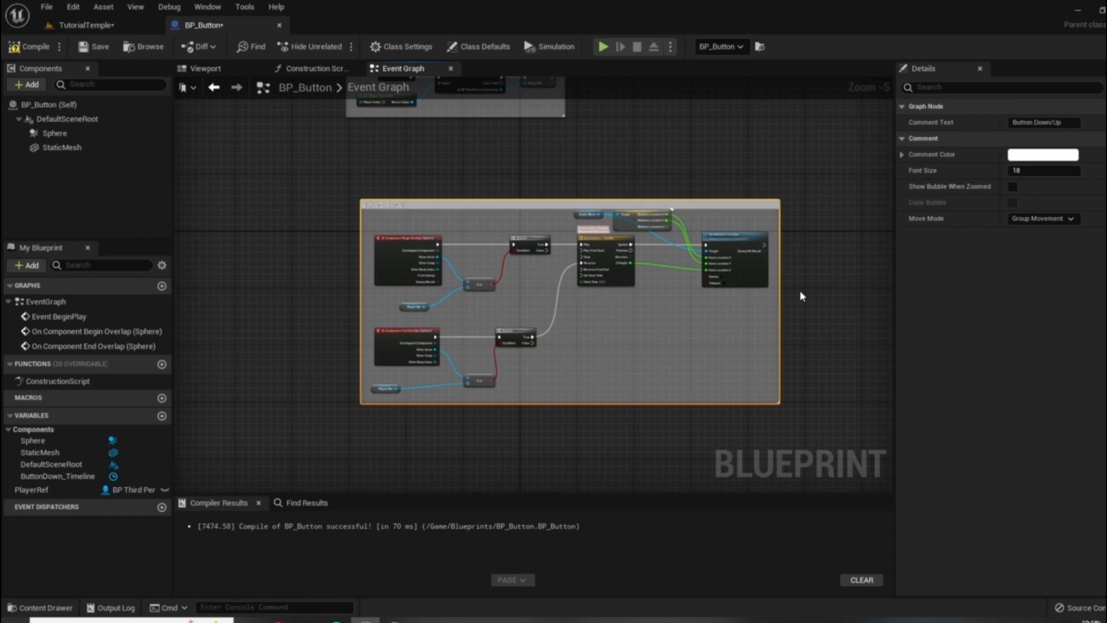
Step: Enlarge the Button Down/Up comment box upward and to the right to leave space around its nodes
left_click_drag(771, 200, 771, 177)
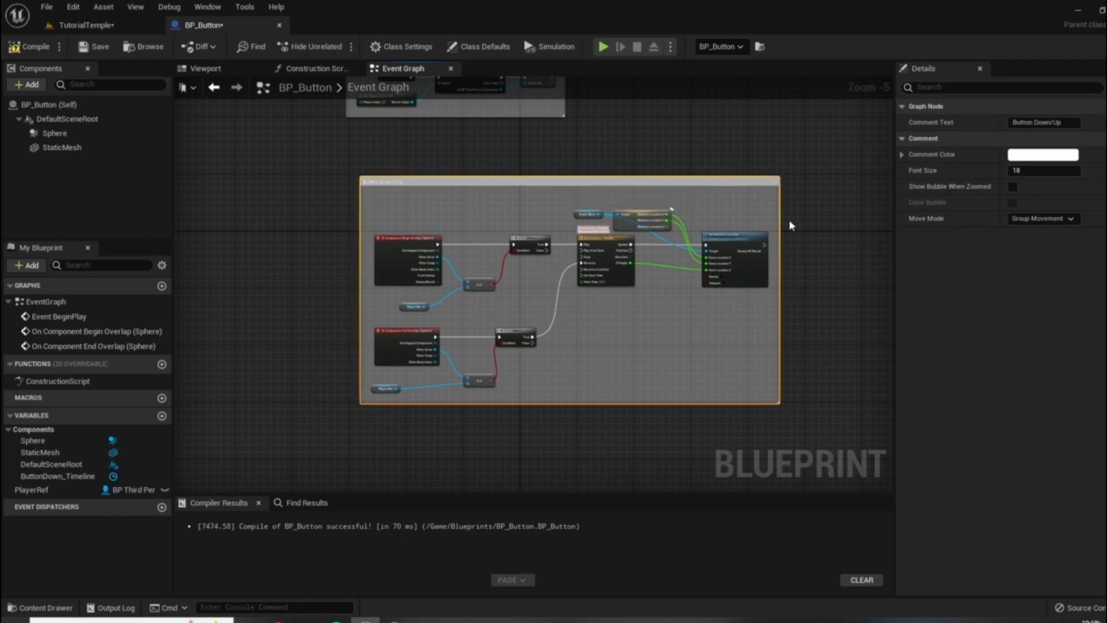
left_click_drag(778, 216, 831, 214)
scroll(577, 306, "up", 5)
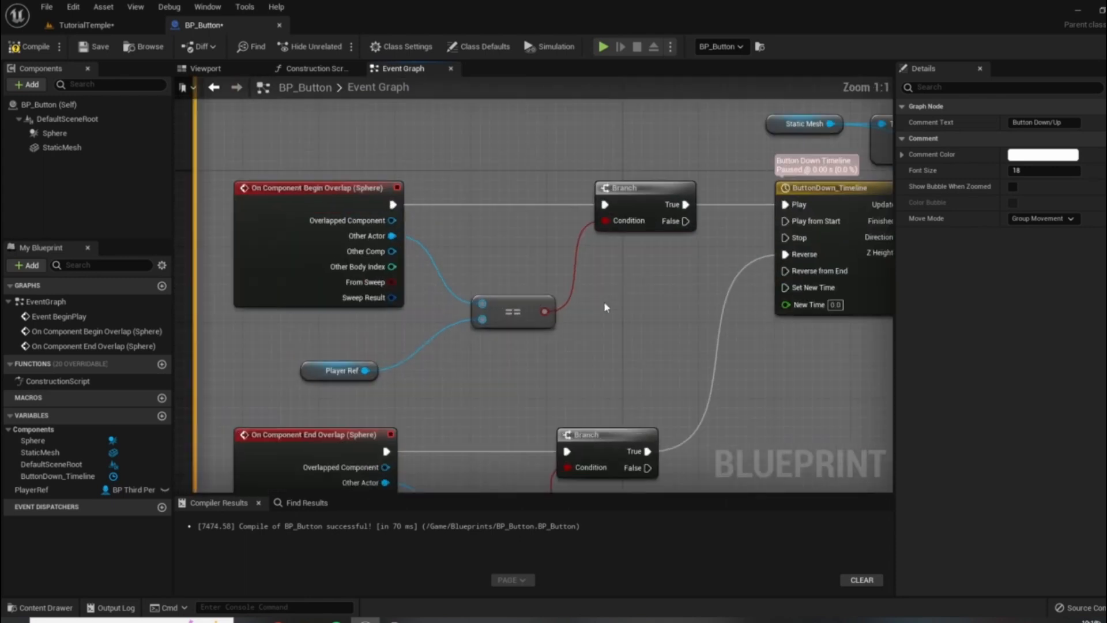
scroll(608, 264, "down", 4)
right_click_drag(632, 263, 689, 342)
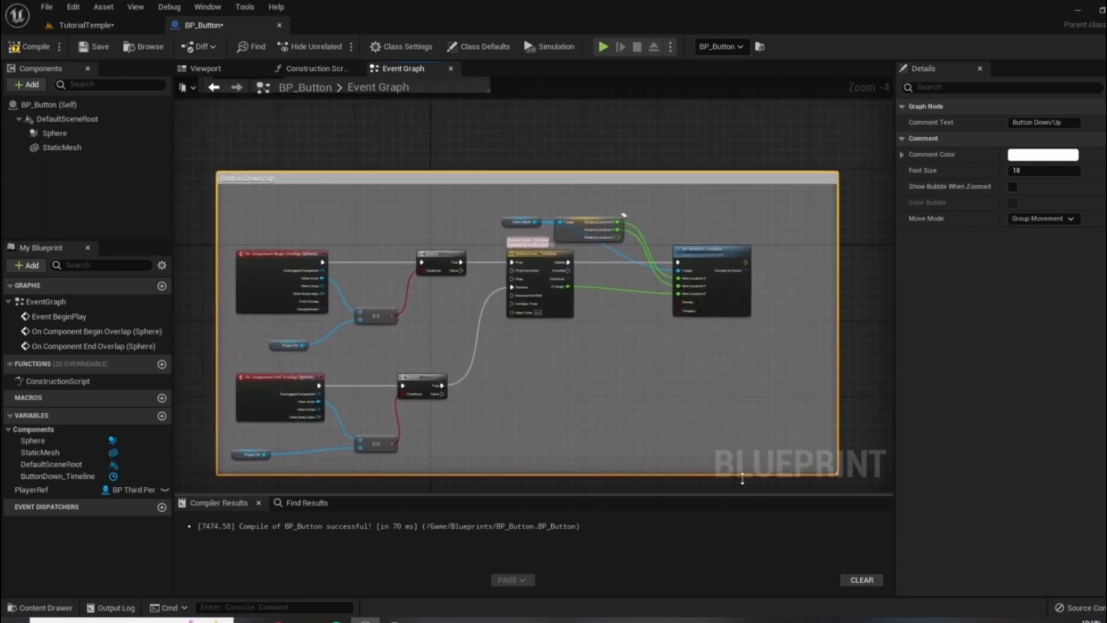
right_click_drag(603, 401, 641, 367)
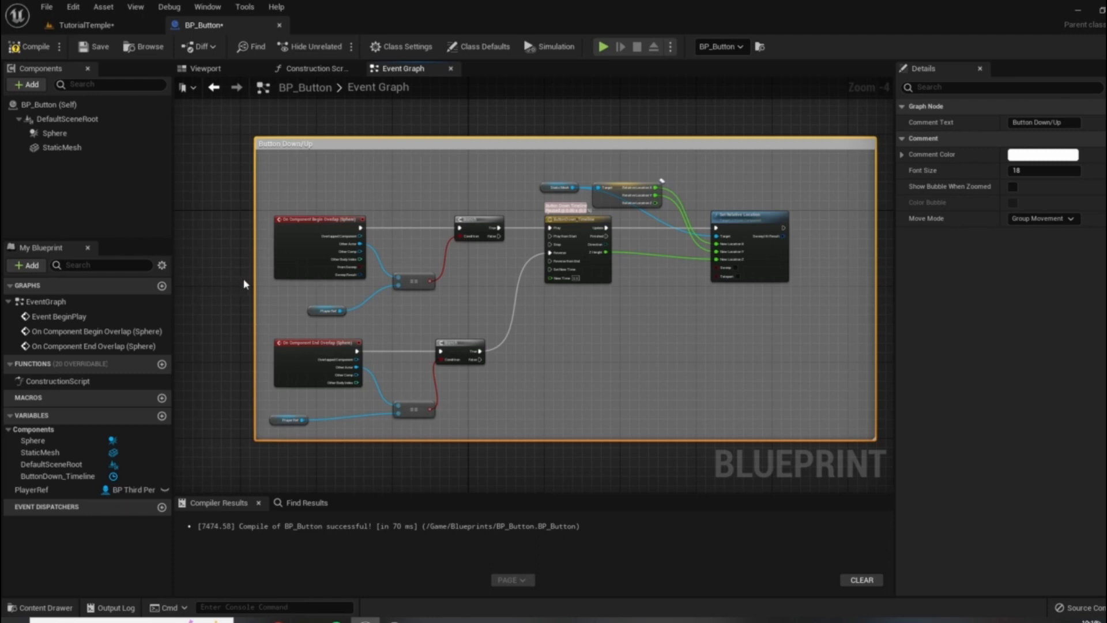
Step: Extend the Button Down/Up comment box leftward and shift both overlap events with their comparison and Branch nodes left, away from the timeline
left_click_drag(256, 280, 202, 280)
right_click_drag(757, 296, 910, 338)
left_click_drag(360, 237, 642, 470)
left_click_drag(468, 282, 401, 273)
left_click(717, 379)
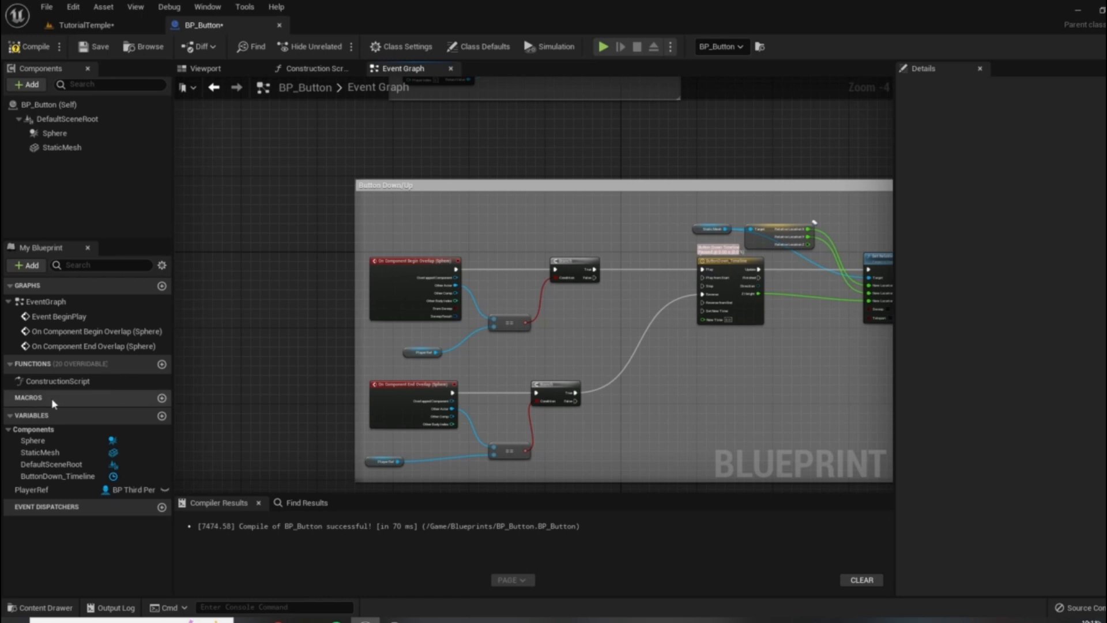
Step: Collapse the Components group in the variable list and narrow the Details panel to give the graph more room
left_click(8, 430)
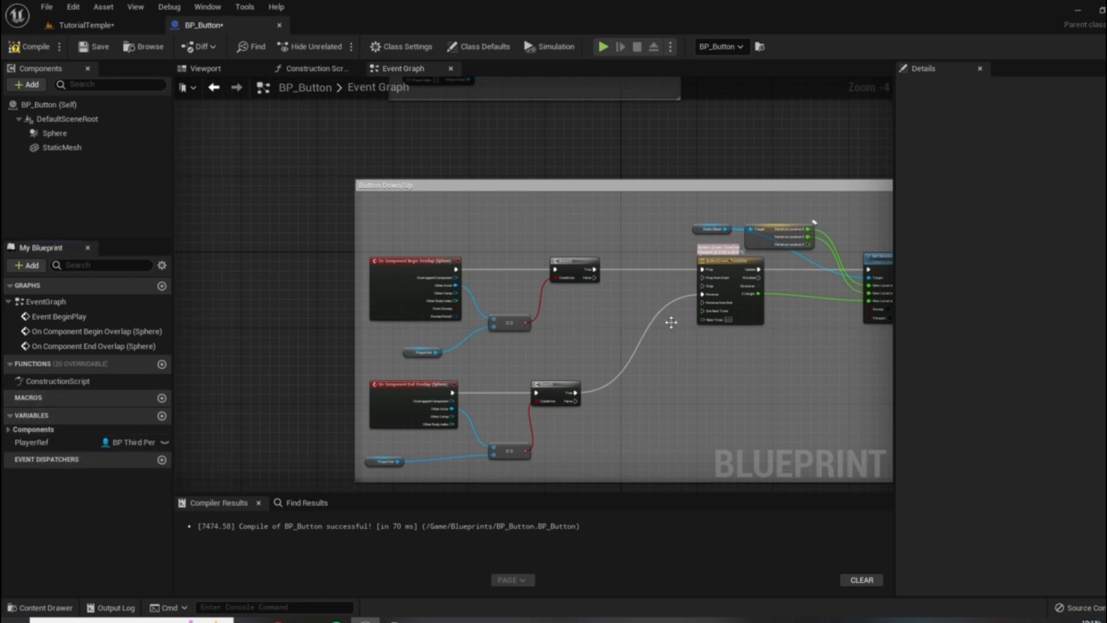
scroll(705, 269, "up", 2)
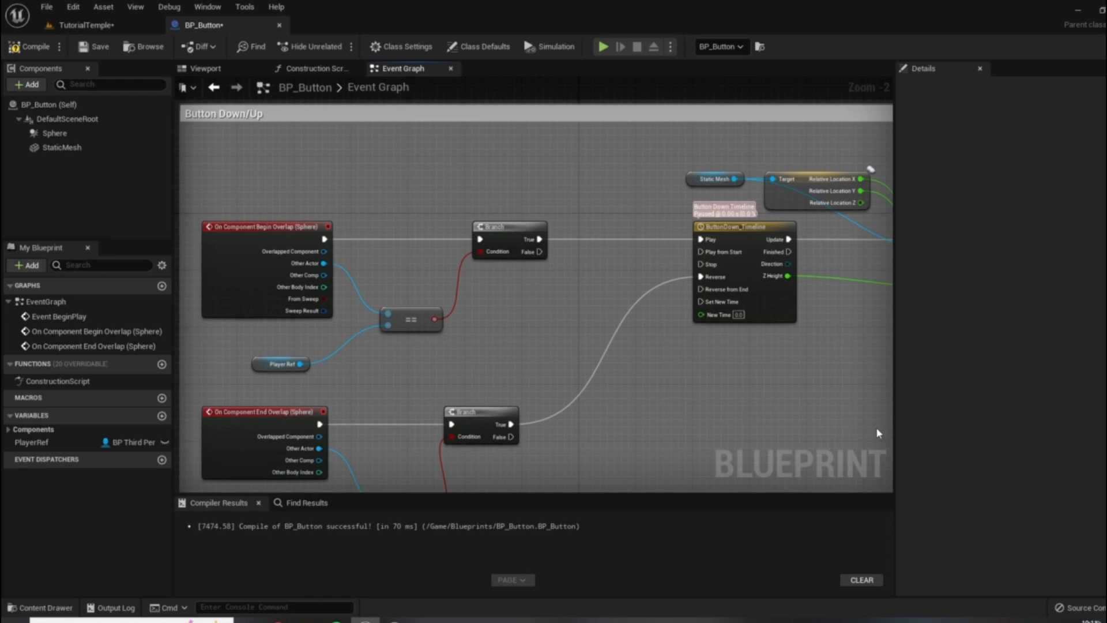
left_click_drag(894, 381, 1053, 384)
right_click_drag(727, 443, 848, 434)
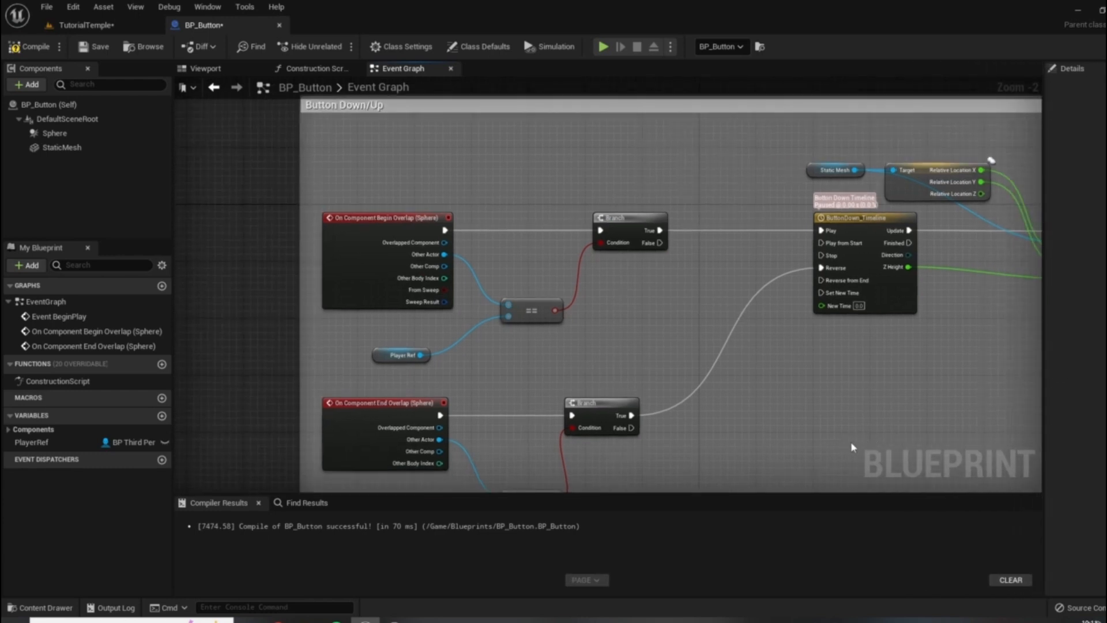
scroll(840, 390, "up", 2)
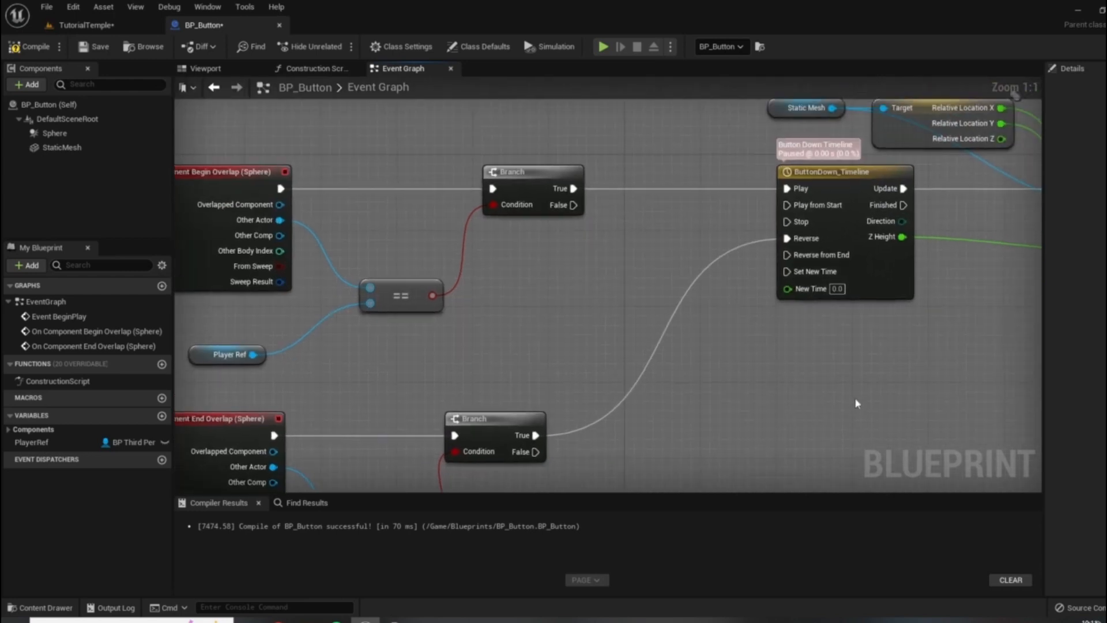
right_click_drag(702, 160, 603, 190)
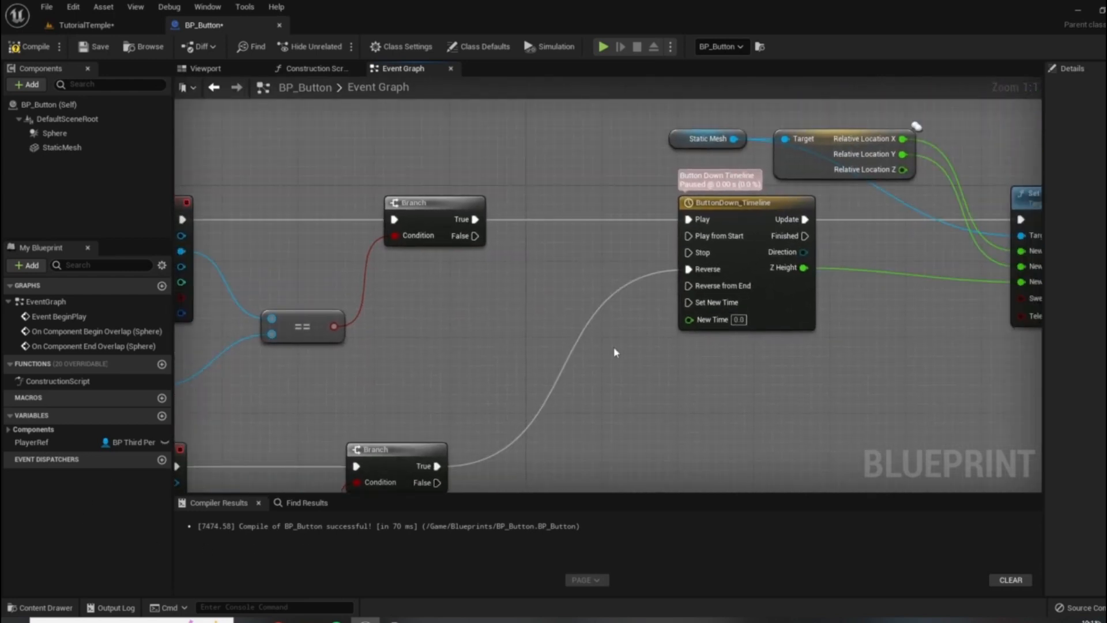
right_click_drag(500, 357, 510, 374)
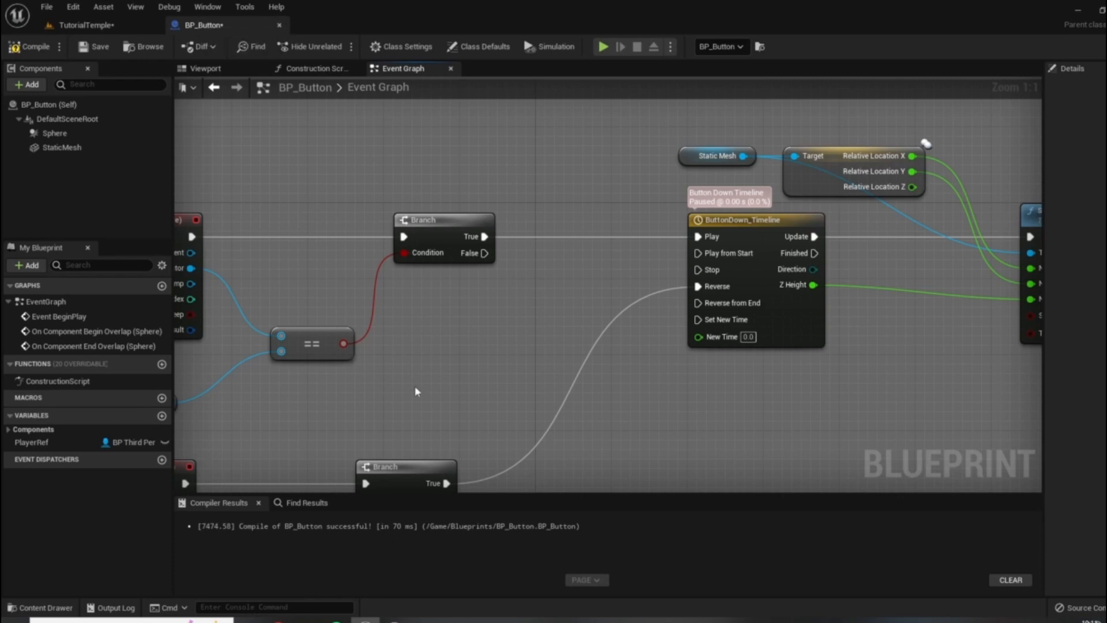
Step: Add a Boolean variable named bButtonDown to BP_Button
left_click(162, 416)
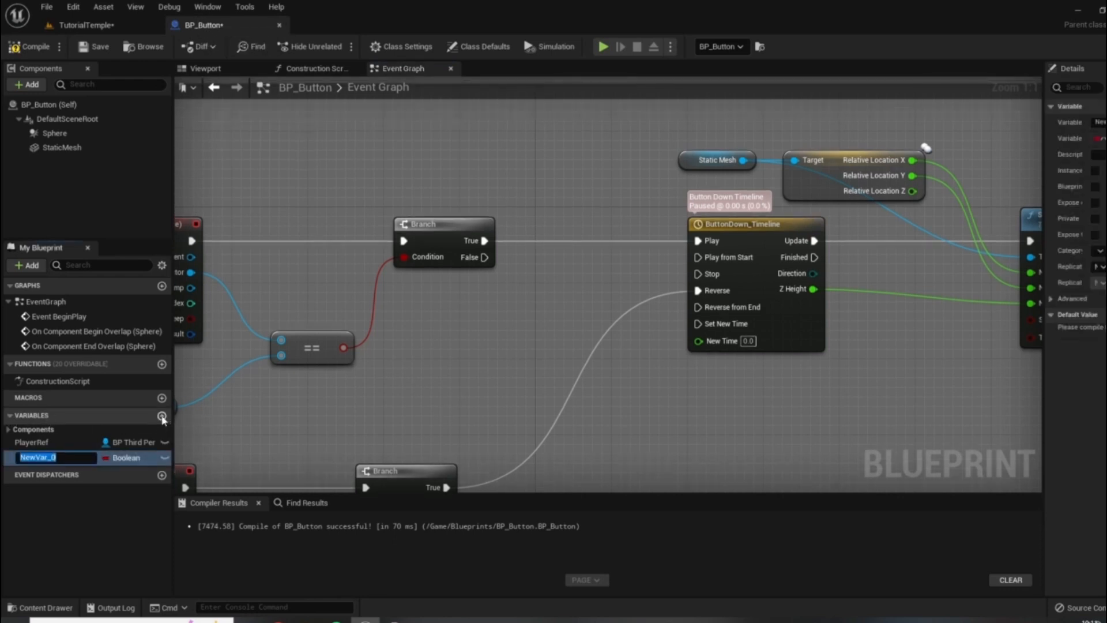
type("b")
key("Return")
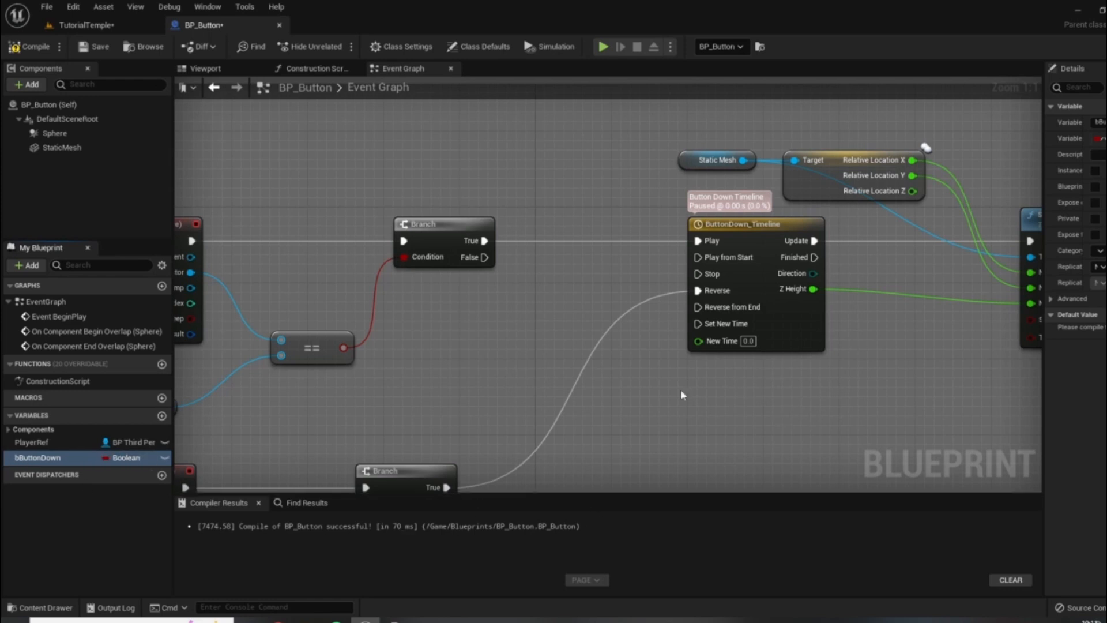
right_click_drag(682, 394, 665, 329)
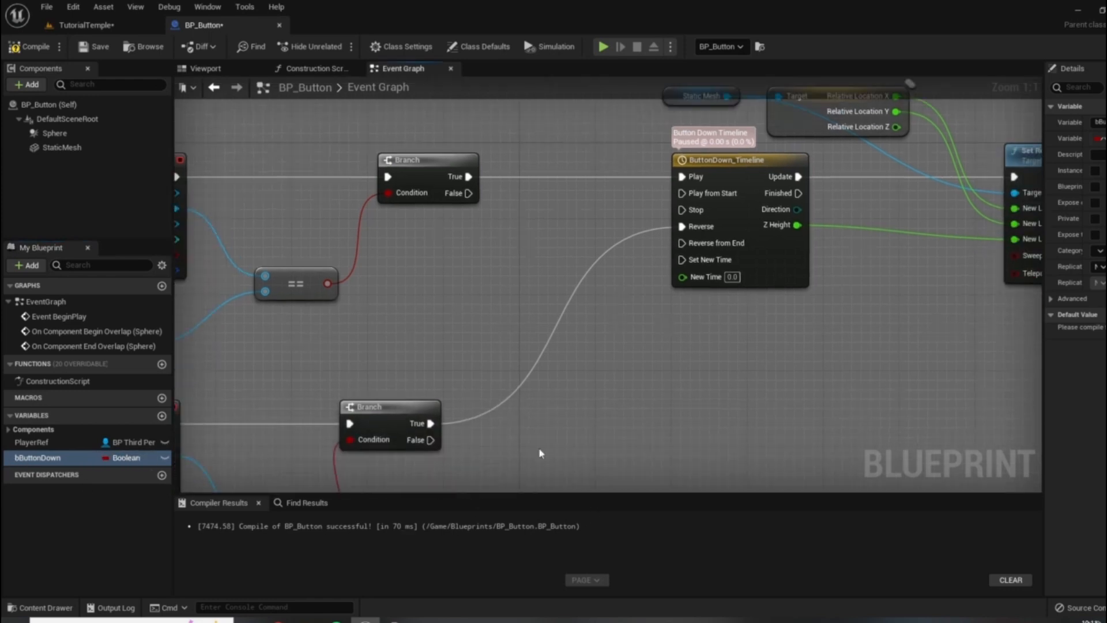
left_click(121, 459)
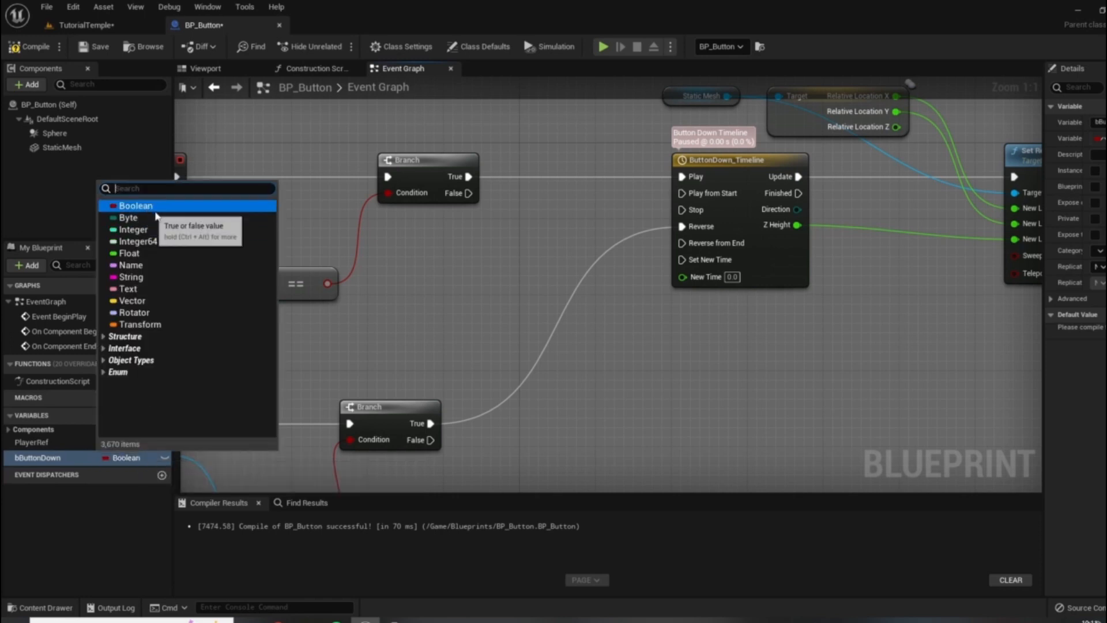
left_click(697, 427)
right_click(685, 416)
left_click(473, 306)
Step: Compile and save BP_Button
right_click_drag(978, 262, 906, 353)
scroll(825, 212, "down", 3)
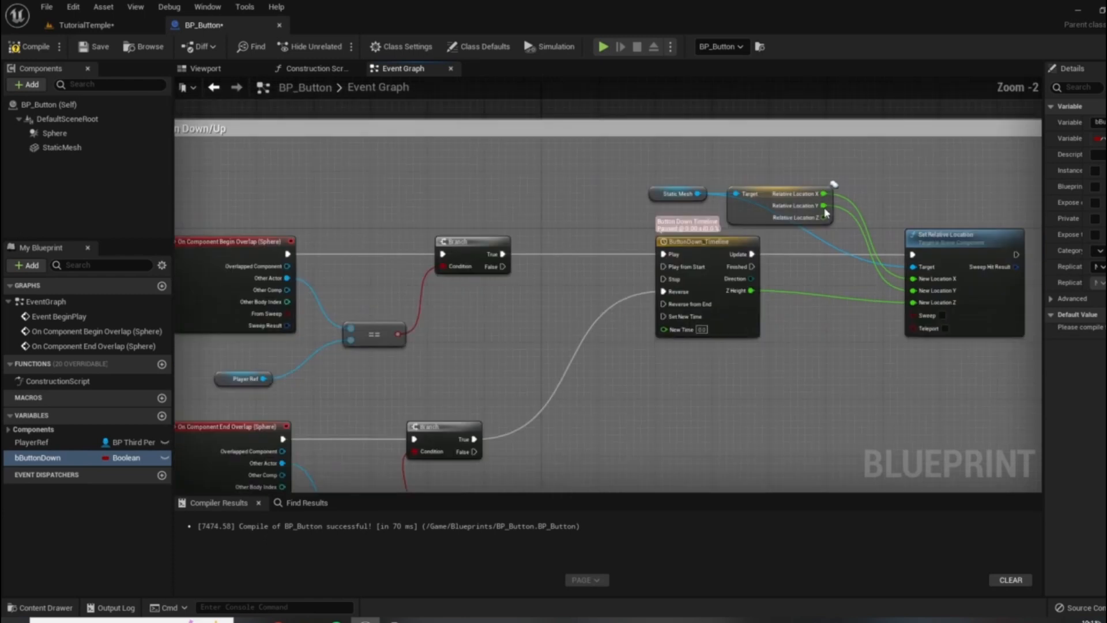
right_click_drag(745, 237, 708, 215)
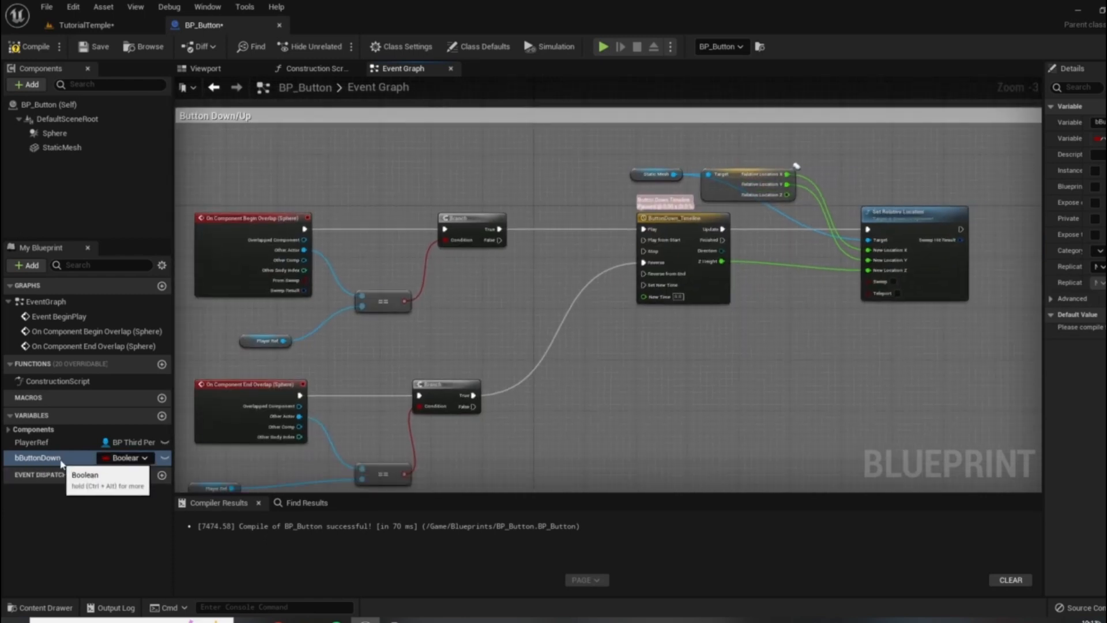
left_click(29, 47)
left_click(84, 47)
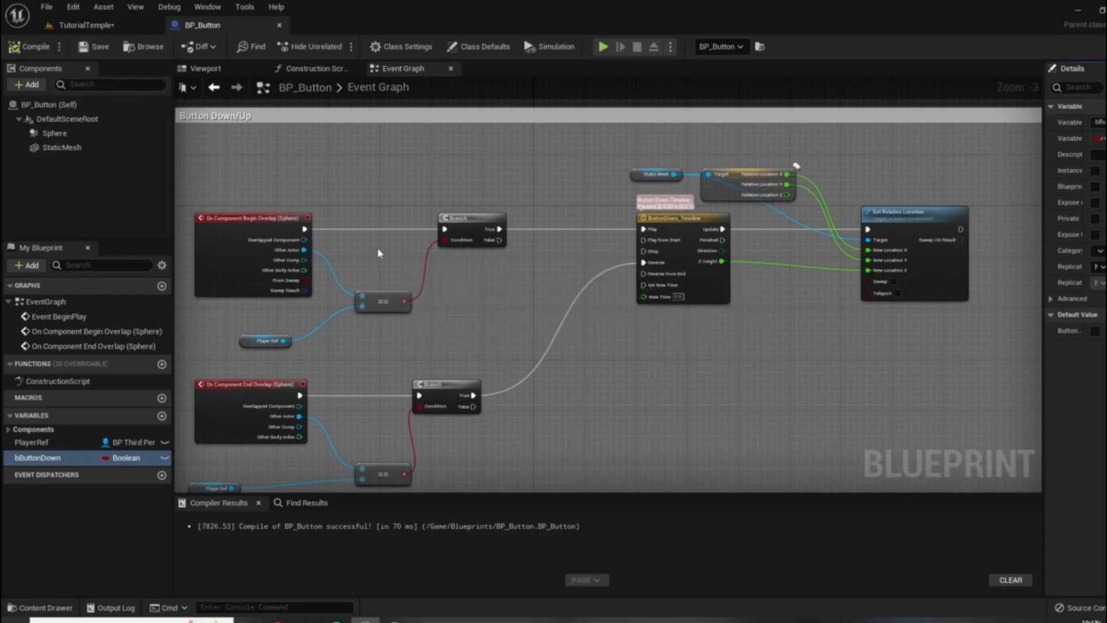
Step: Widen the Details panel to show the full properties of the bButtonDown variable
scroll(787, 192, "down", 4)
scroll(752, 201, "up", 3)
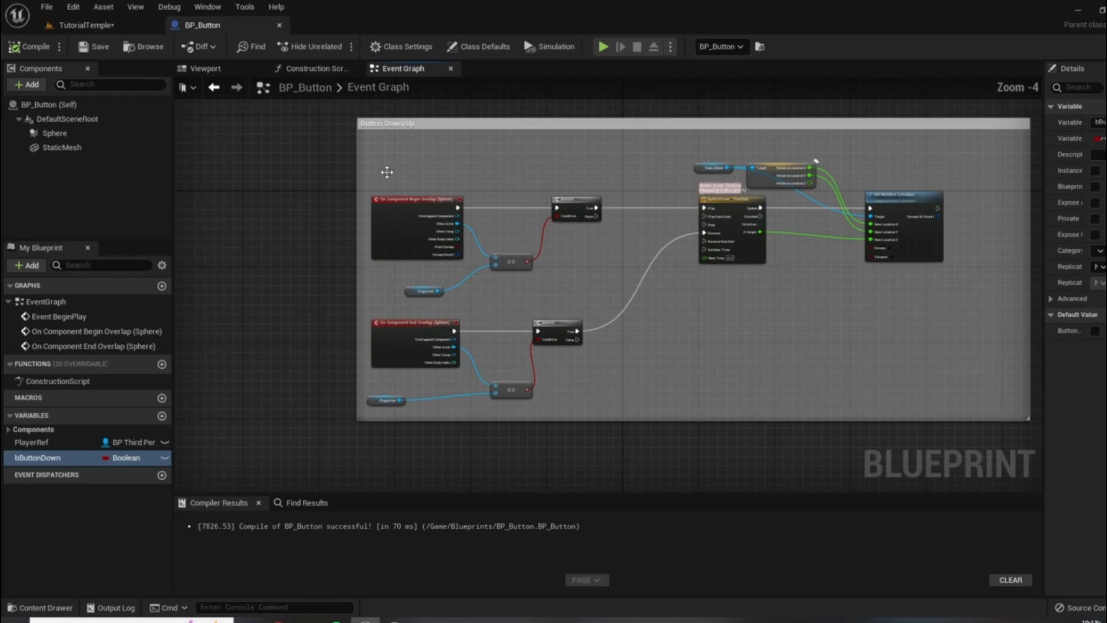
left_click_drag(1043, 216, 975, 216)
right_click_drag(846, 326, 771, 373)
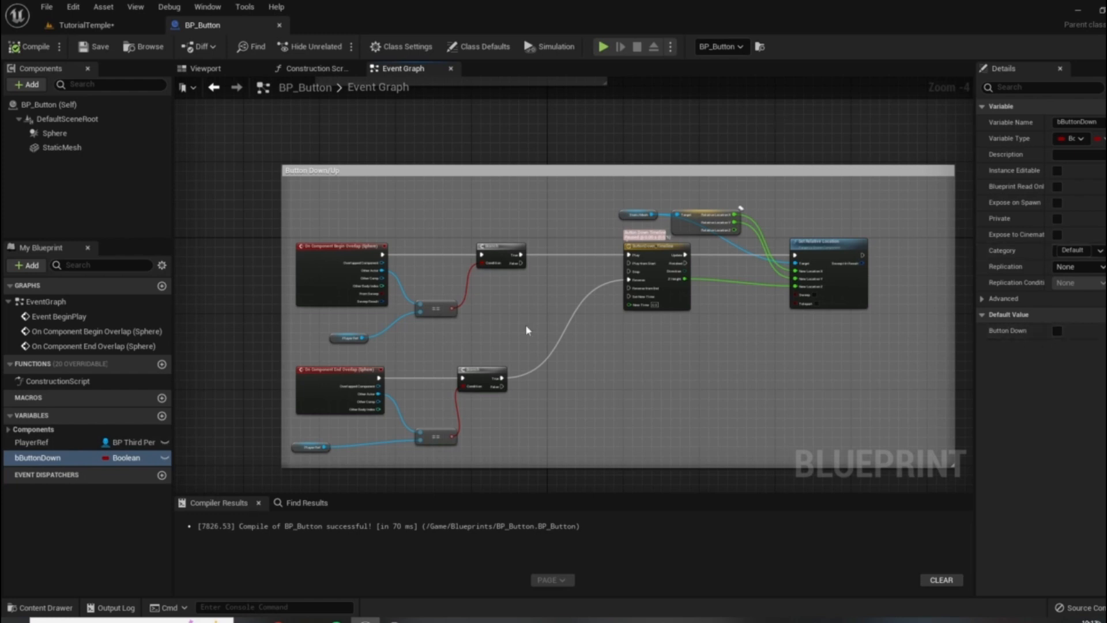
Step: Place a Set bButtonDown node with the value true between the Begin Overlap Branch and ButtonDown_Timeline
scroll(724, 152, "up", 3)
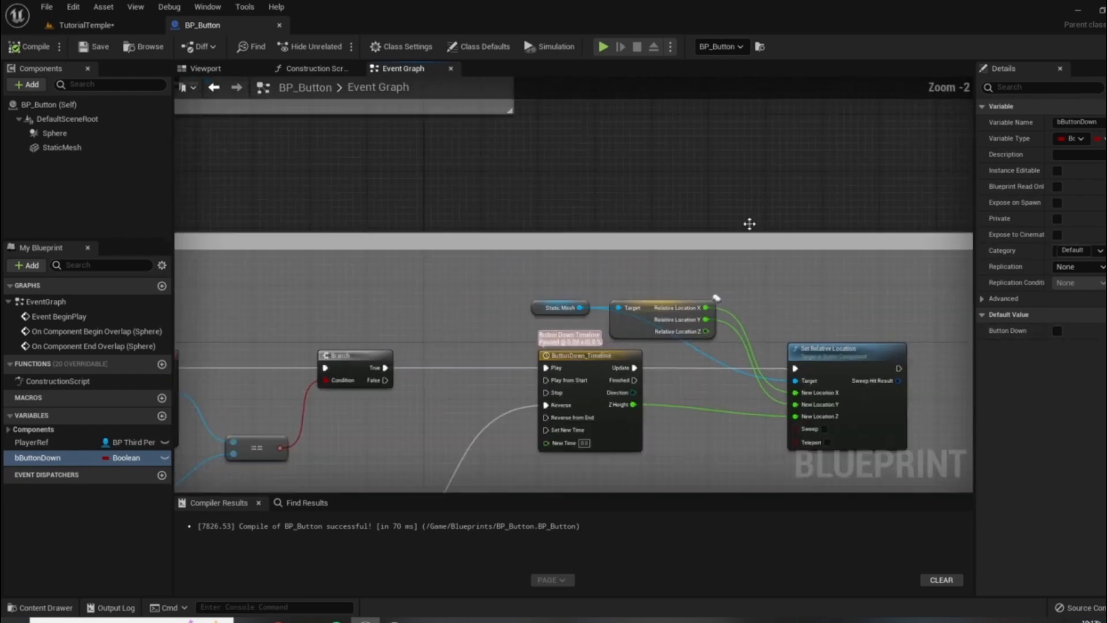
right_click_drag(560, 267, 748, 174)
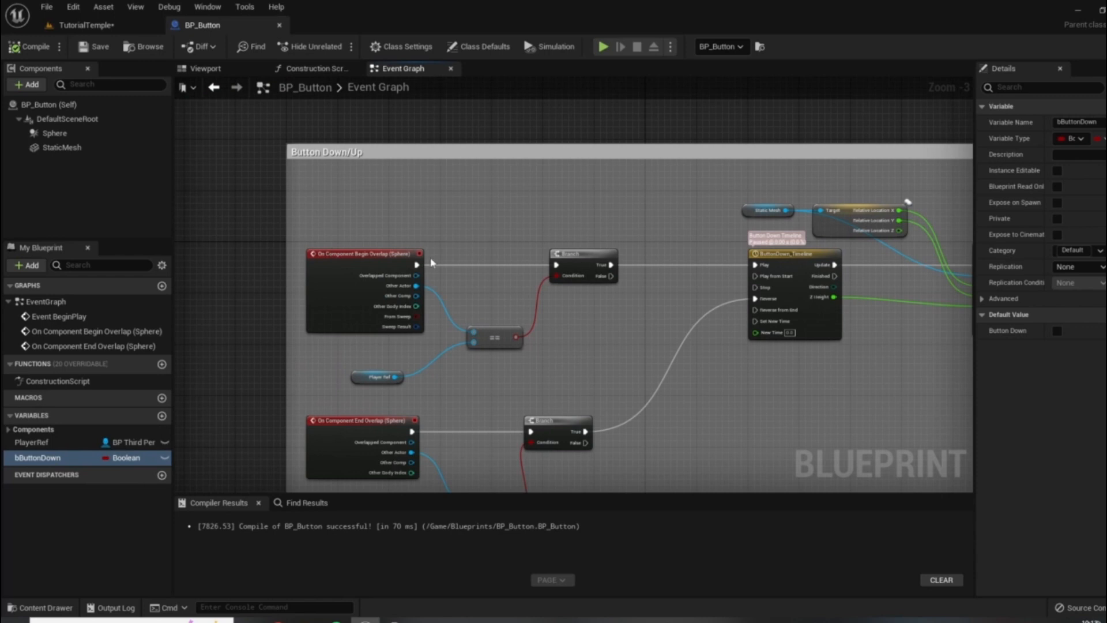
scroll(341, 245, "up", 3)
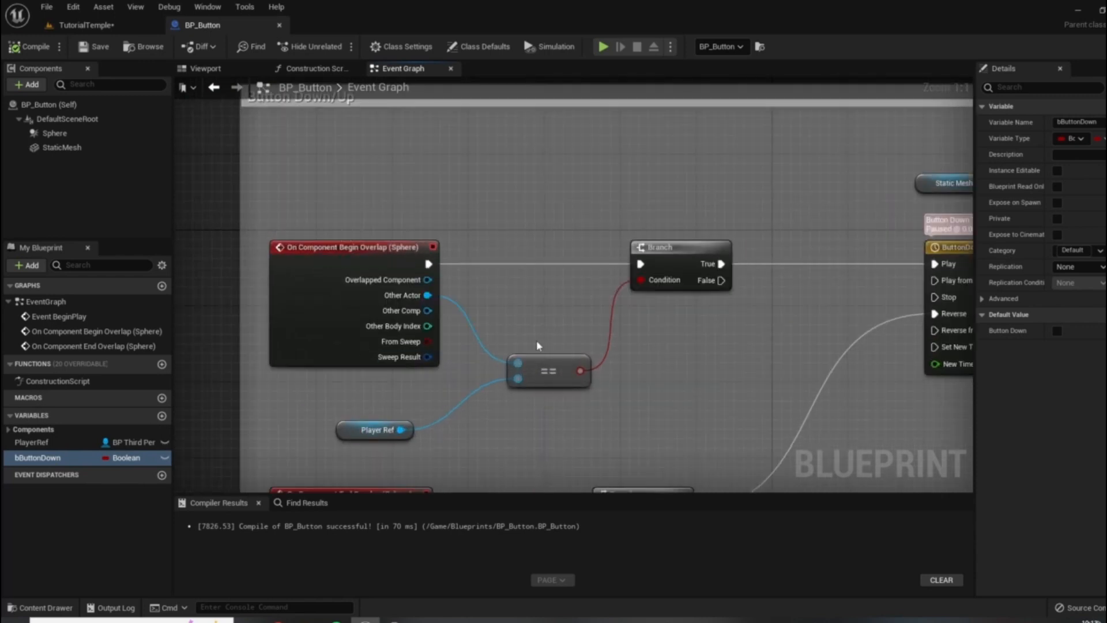
right_click_drag(537, 346, 477, 283)
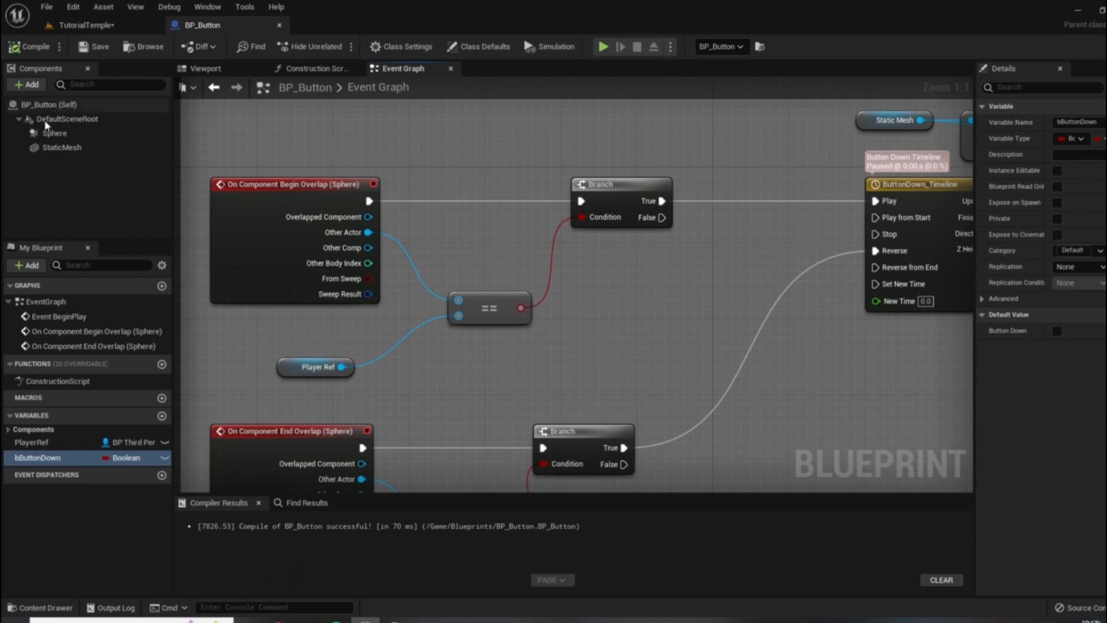
right_click_drag(724, 254, 386, 243)
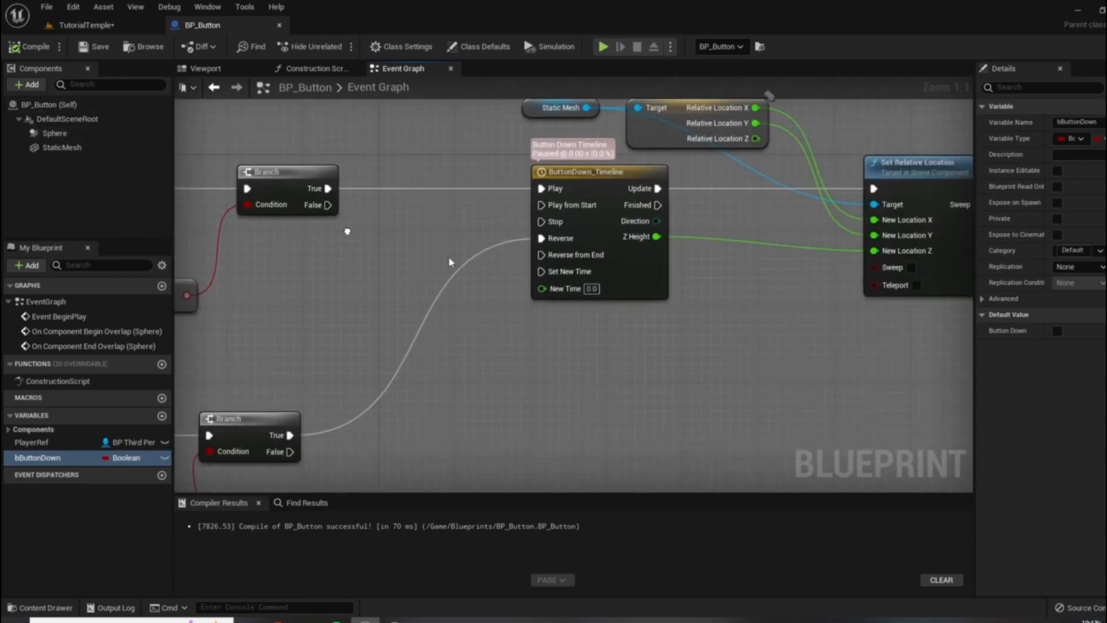
scroll(750, 185, "down", 3)
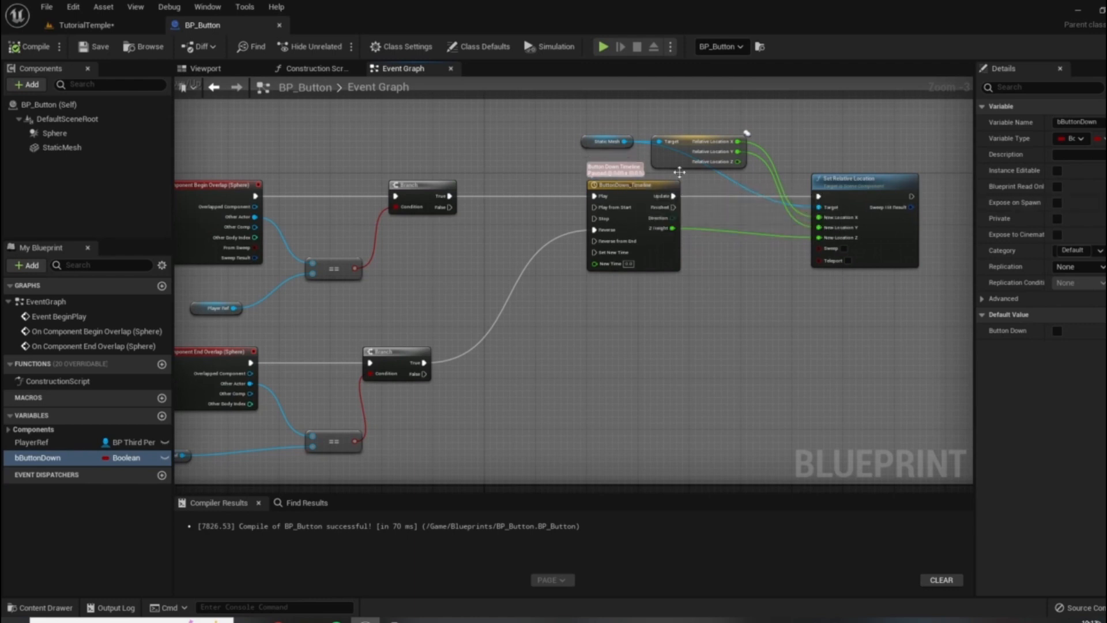
right_click_drag(470, 157, 503, 171)
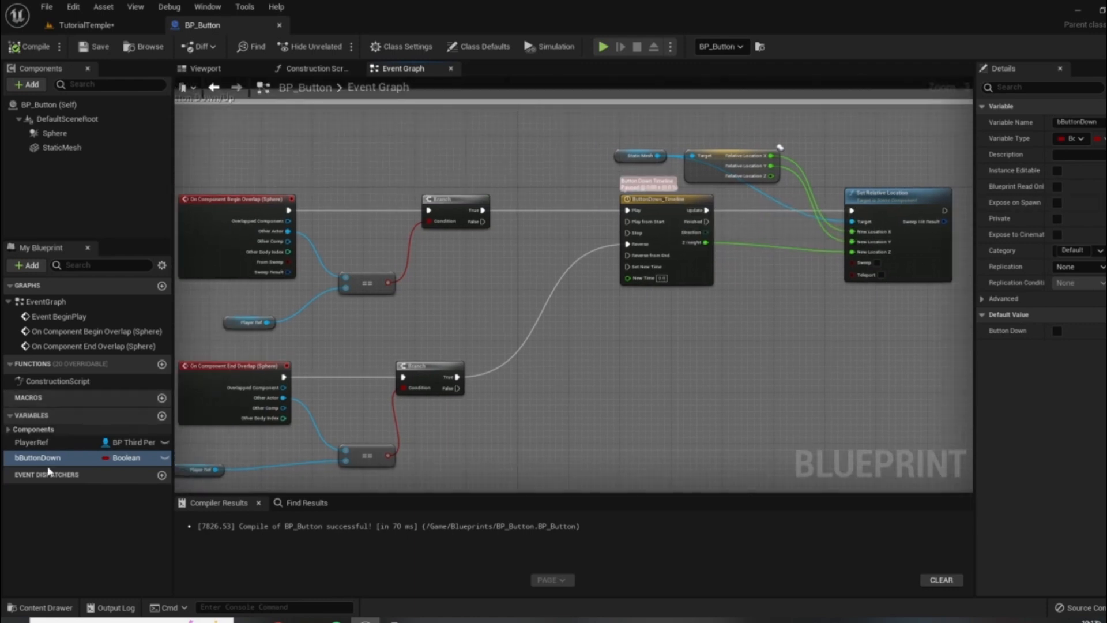
left_click_drag(42, 459, 515, 177)
left_click(540, 212)
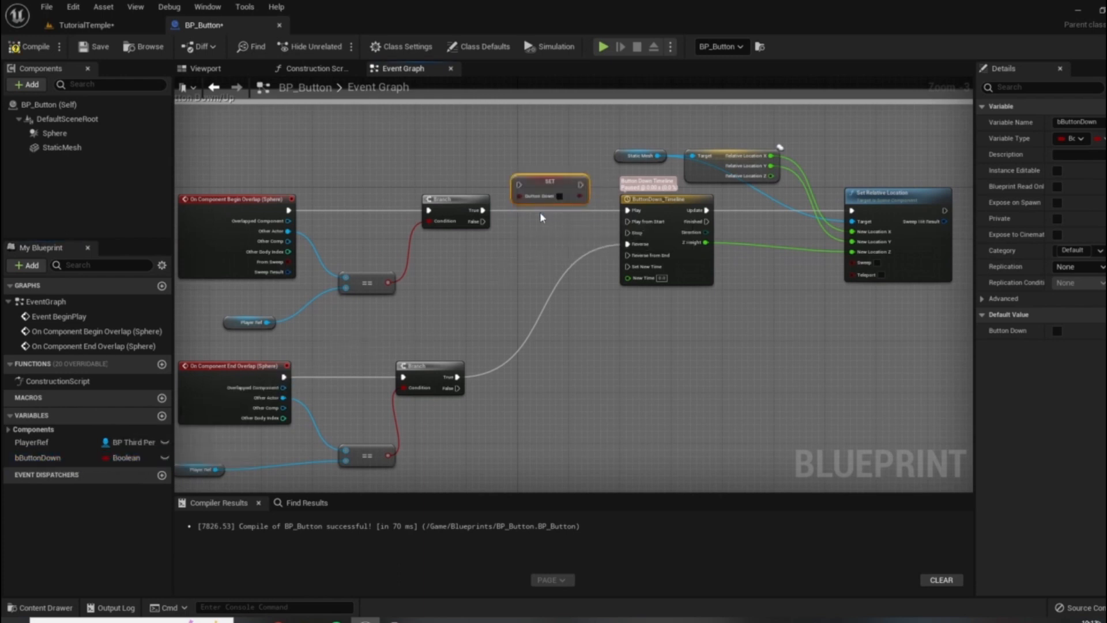
scroll(539, 212, "up", 3)
left_click(566, 189)
left_click_drag(563, 173, 573, 211)
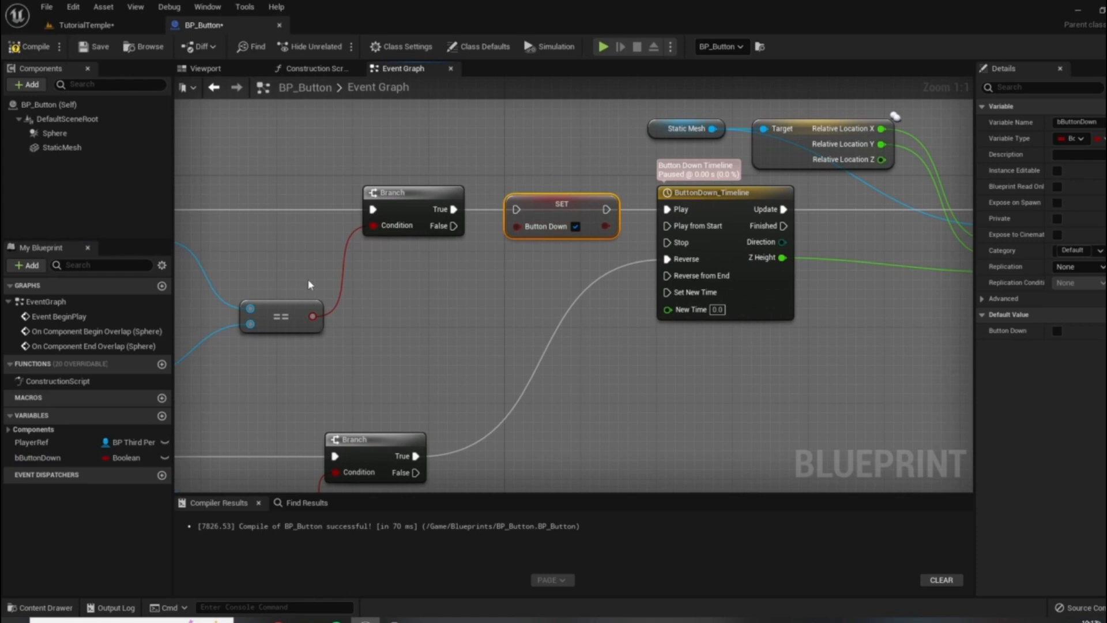
Step: Wire the Begin Overlap Branch's True output through the Set bButtonDown node into the timeline's Play input
right_click_drag(895, 116, 1050, 100)
right_click_drag(662, 282, 564, 329)
right_click_drag(418, 323, 588, 255)
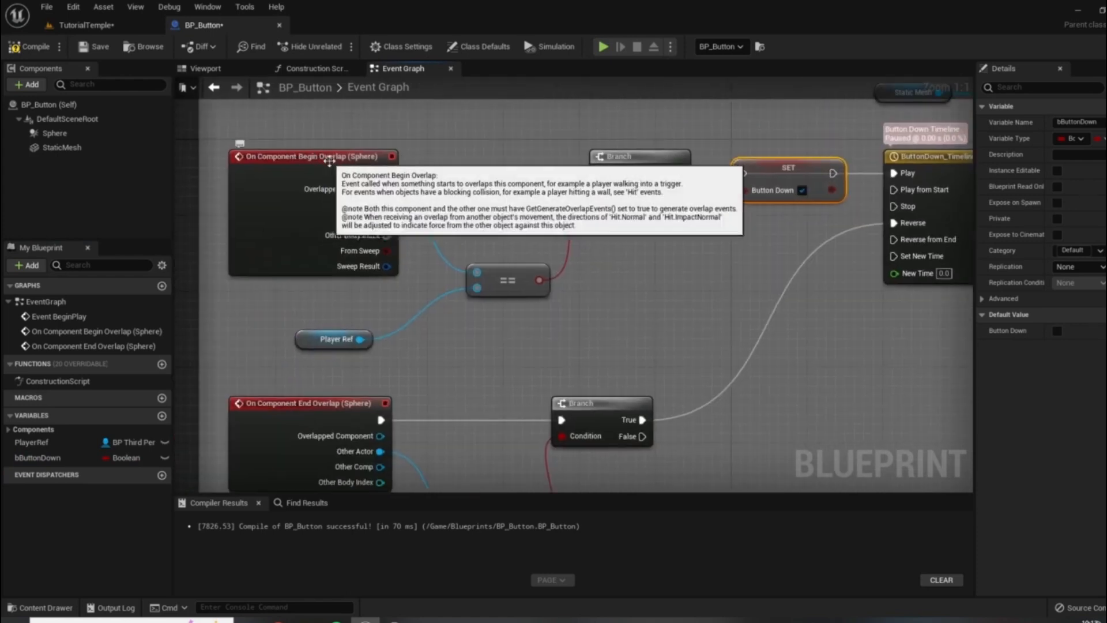
right_click_drag(731, 193, 594, 234)
left_click_drag(696, 214, 760, 215)
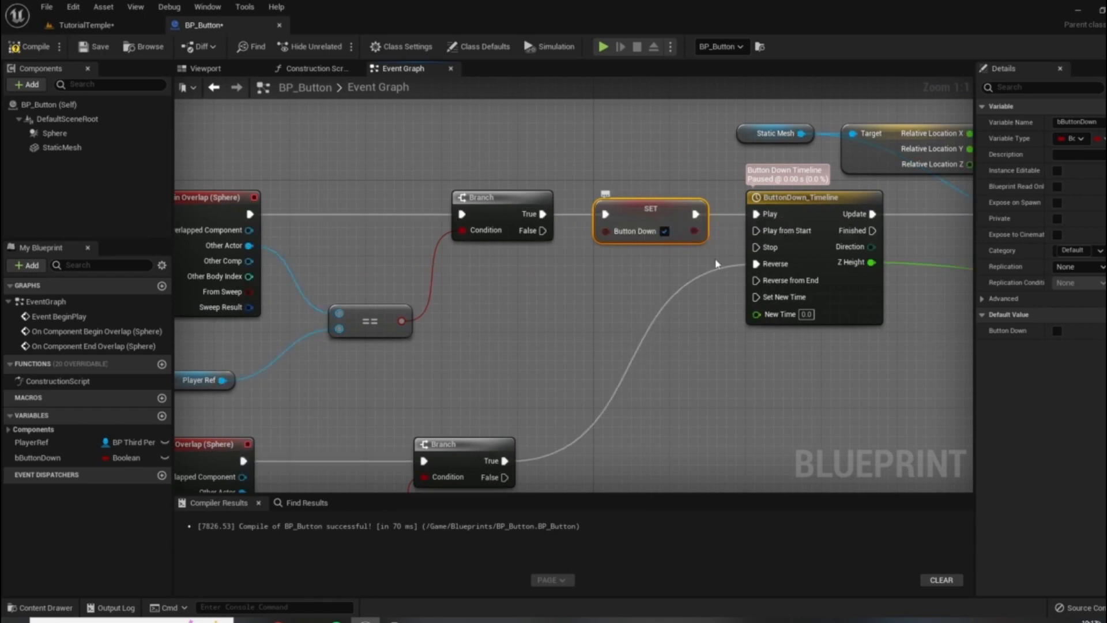
Step: Move the Player Ref node of the End Overlap chain slightly right and up, closer to its comparison node
right_click_drag(625, 357, 651, 258)
scroll(651, 258, "down", 4)
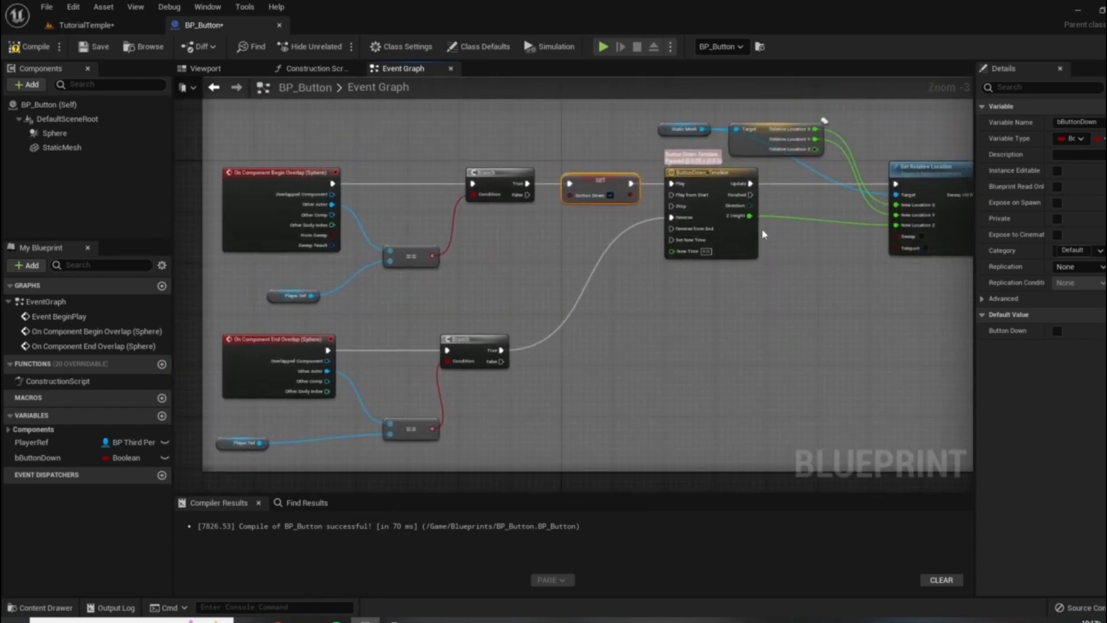
left_click(332, 368)
left_click_drag(333, 368, 353, 362)
right_click_drag(701, 147, 684, 223)
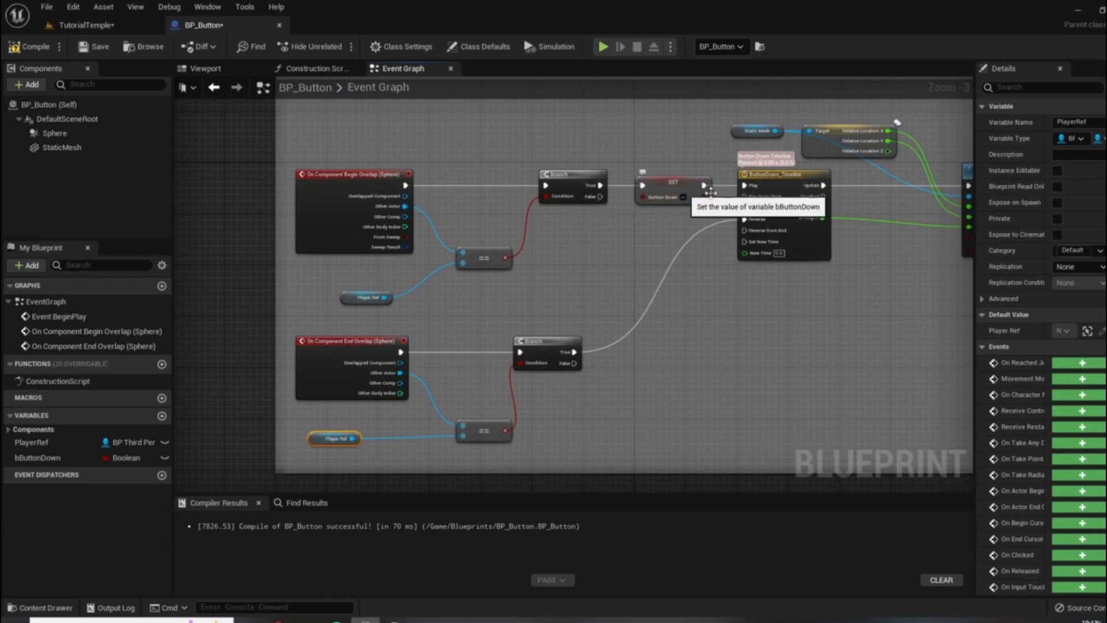
Step: Insert a second Set bButtonDown node with the value false between the End Overlap Branch's True output and the timeline's Reverse input, aligned with the Branch
right_click_drag(673, 360, 604, 345)
left_click_drag(29, 454, 541, 263)
scroll(557, 299, "up", 3)
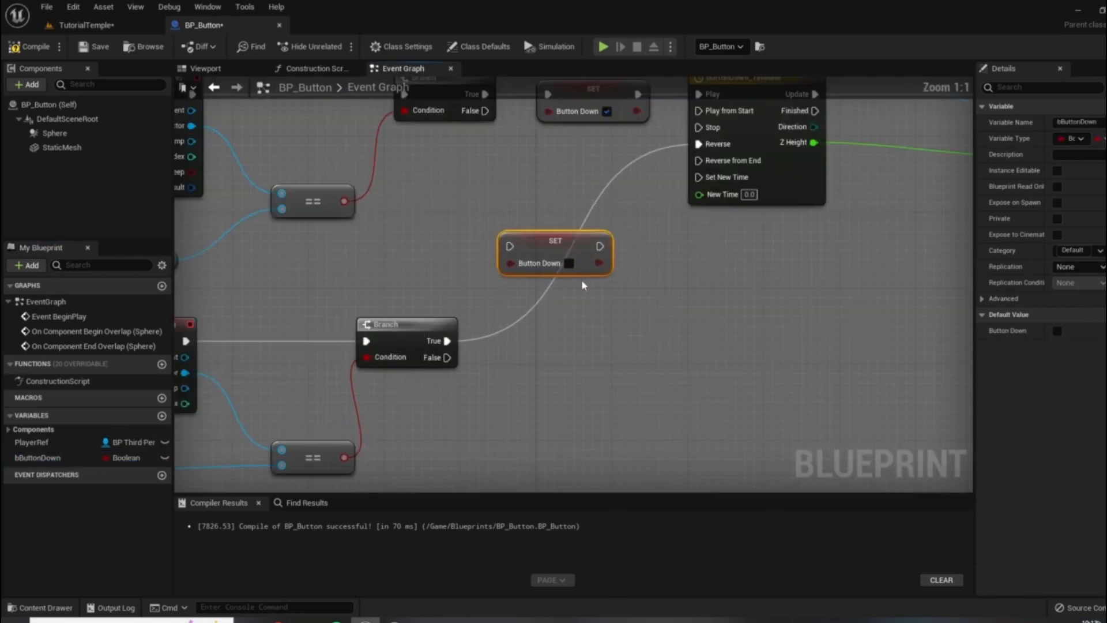
left_click_drag(447, 341, 509, 247)
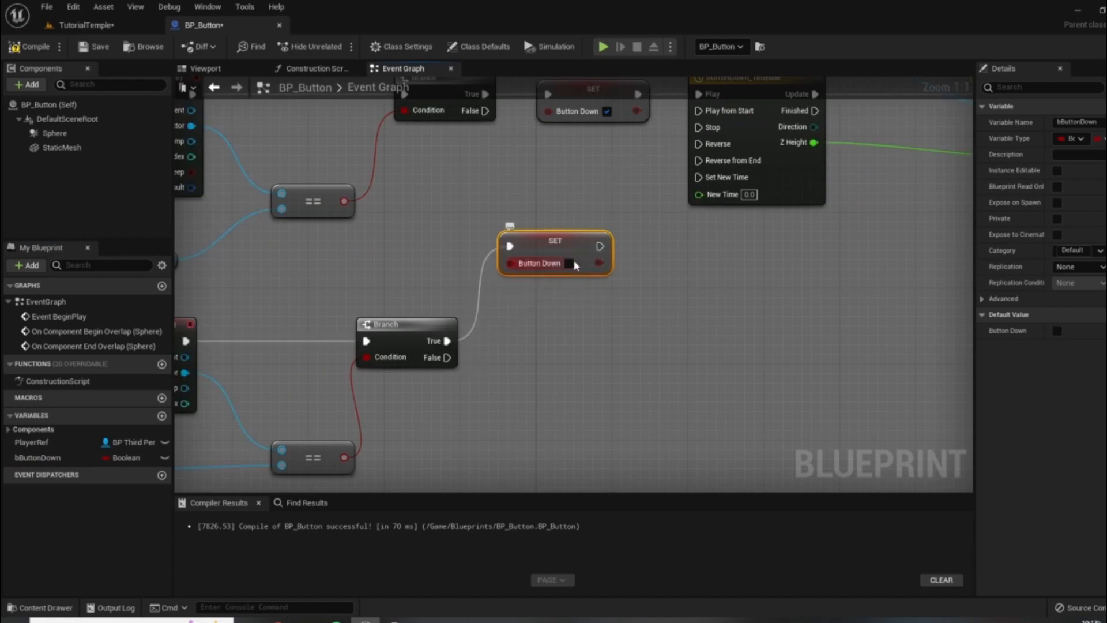
left_click_drag(600, 246, 699, 144)
left_click_drag(555, 249, 555, 344)
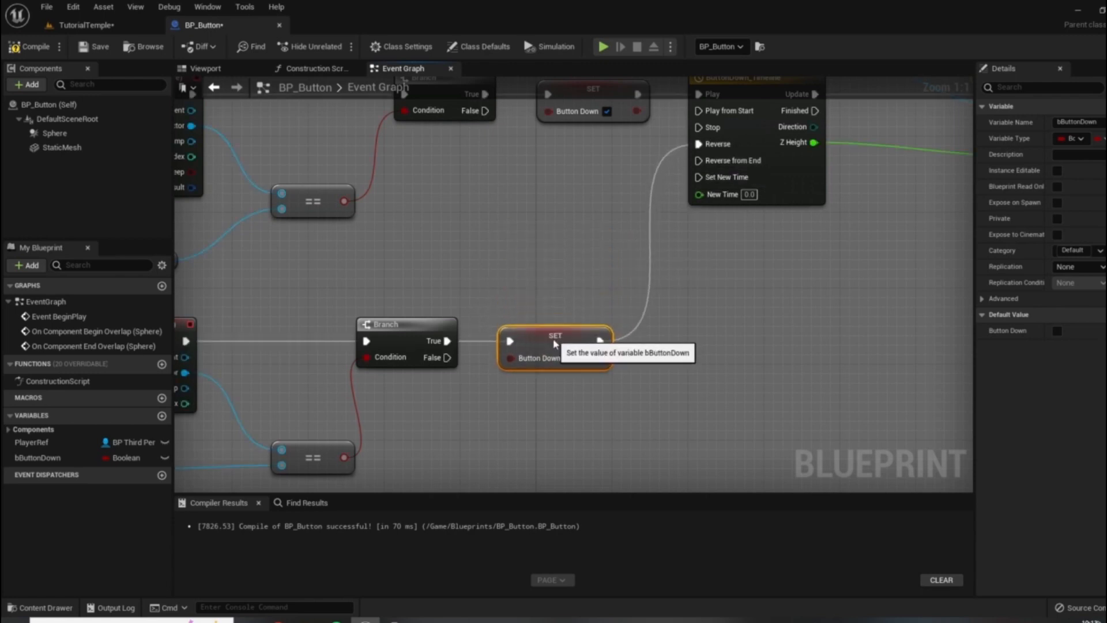
Step: Narrow the Button Down/Up comment box so that it fits more closely around its nodes
scroll(577, 378, "down", 4)
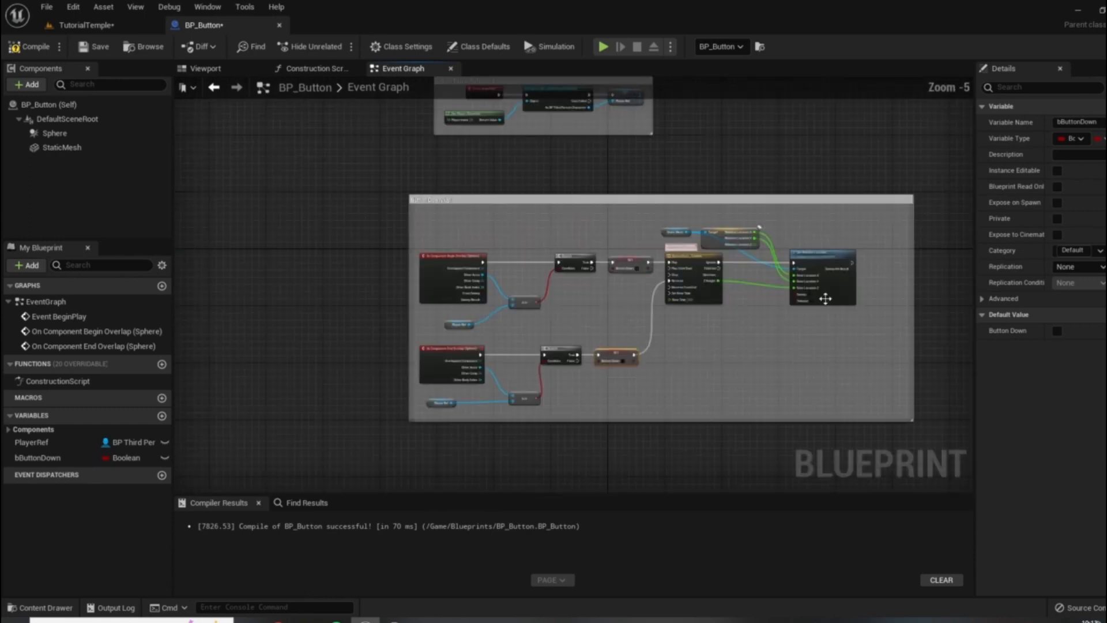
scroll(628, 321, "down", 2)
left_click_drag(913, 285, 862, 276)
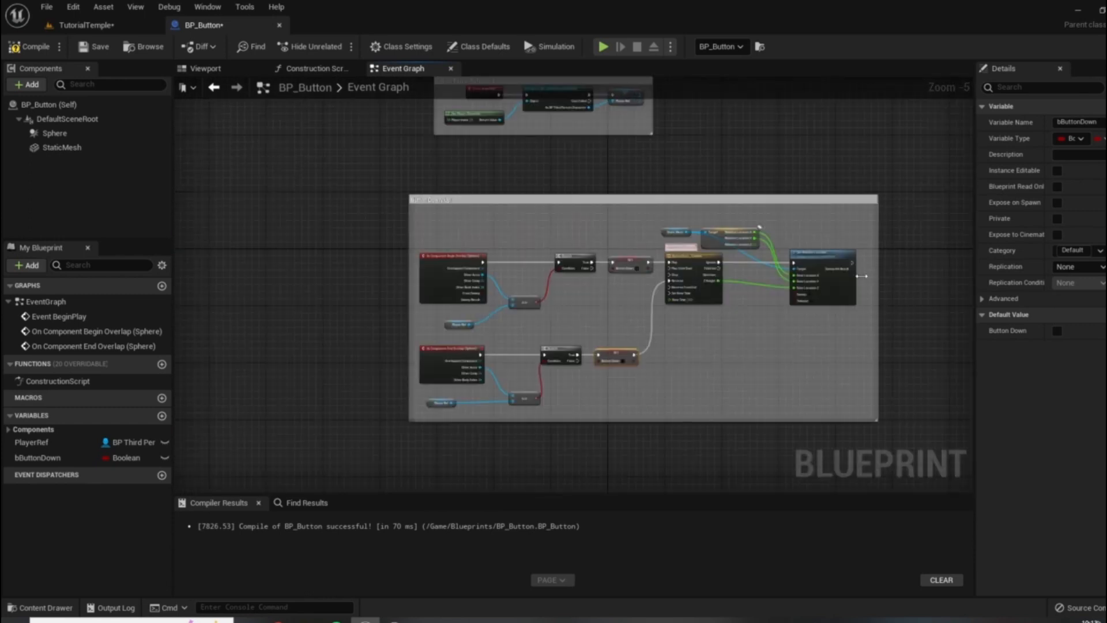
Step: Move the Button Down/Up comment group up and to the left in the graph, and compile and save the blueprint
scroll(622, 237, "up", 1)
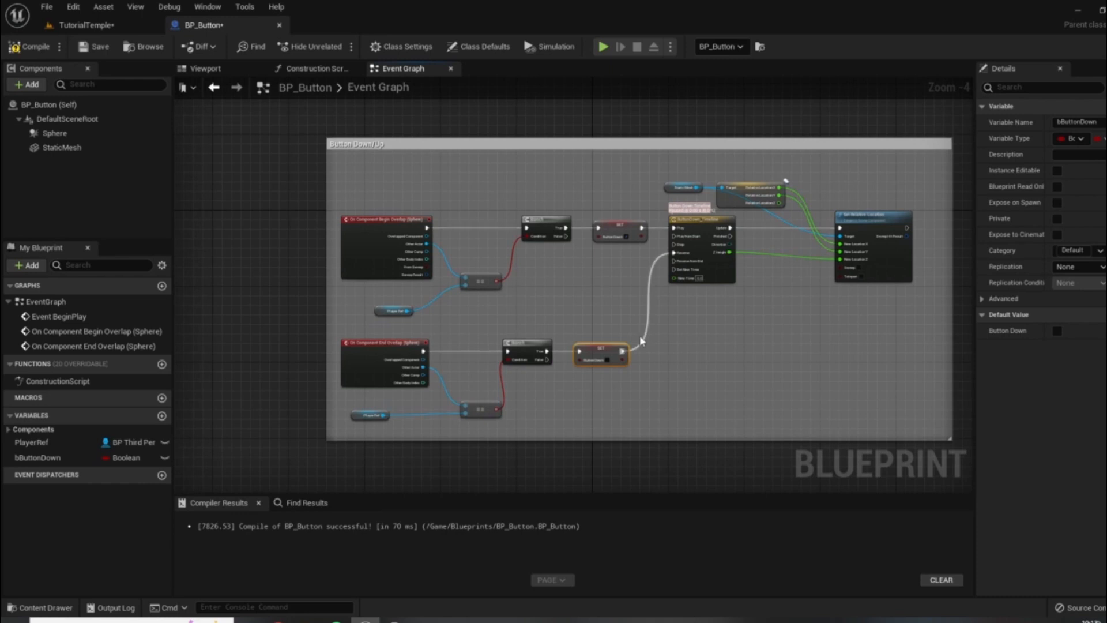
right_click_drag(638, 399, 572, 415)
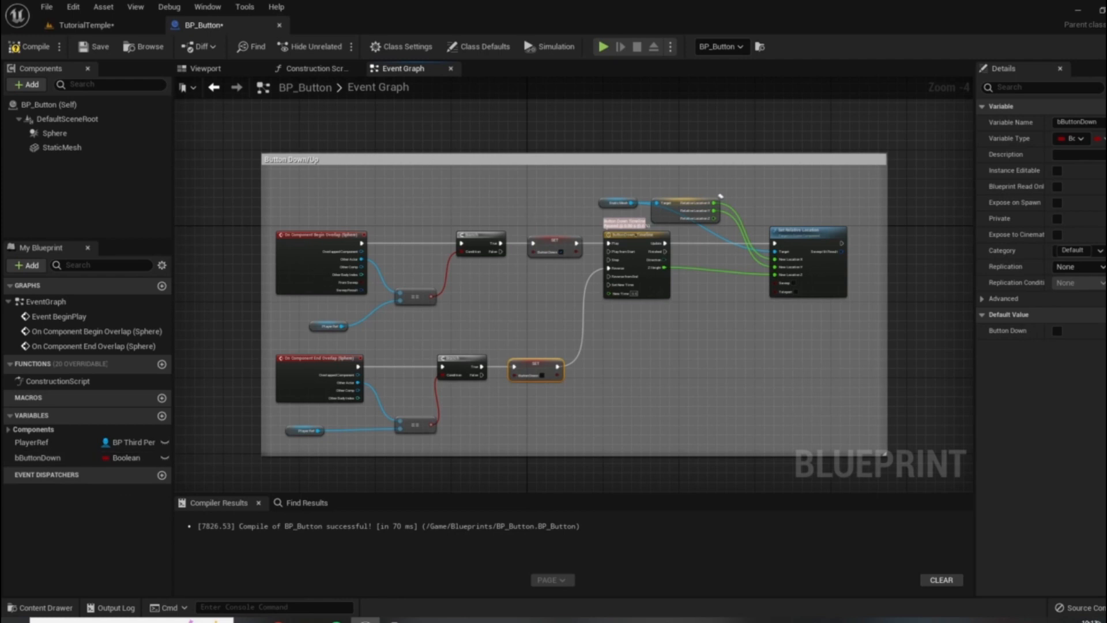
left_click_drag(475, 164, 413, 134)
left_click(30, 46)
left_click(92, 46)
Step: Compare the Button Down setters on the begin-overlap and end-overlap branches
scroll(583, 276, "up", 3)
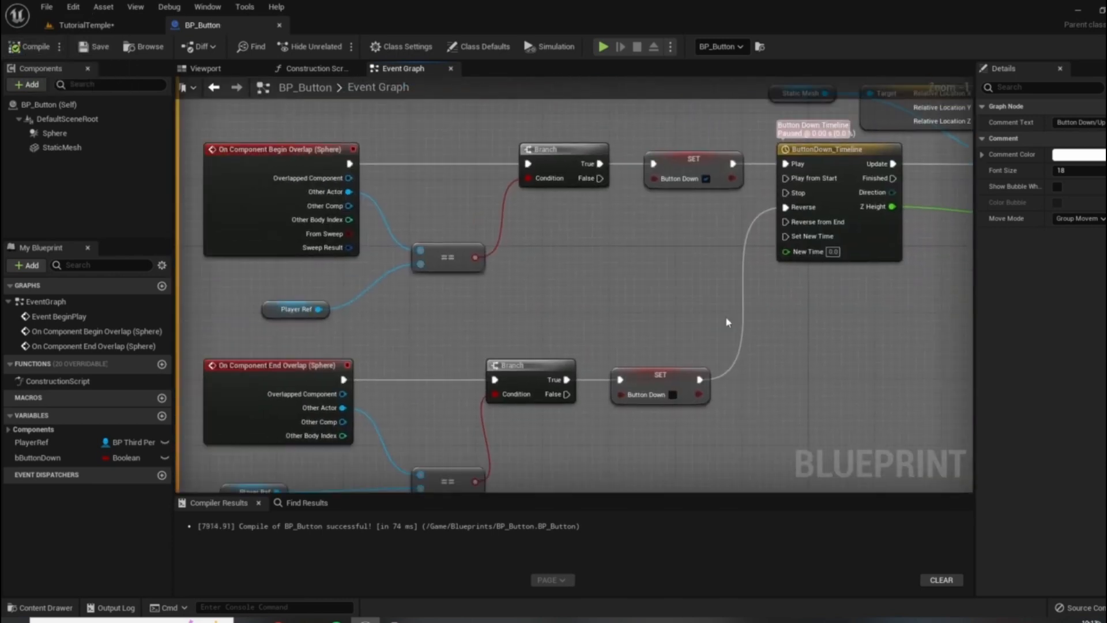
scroll(727, 323, "down", 1)
left_click(687, 180)
left_click(663, 372)
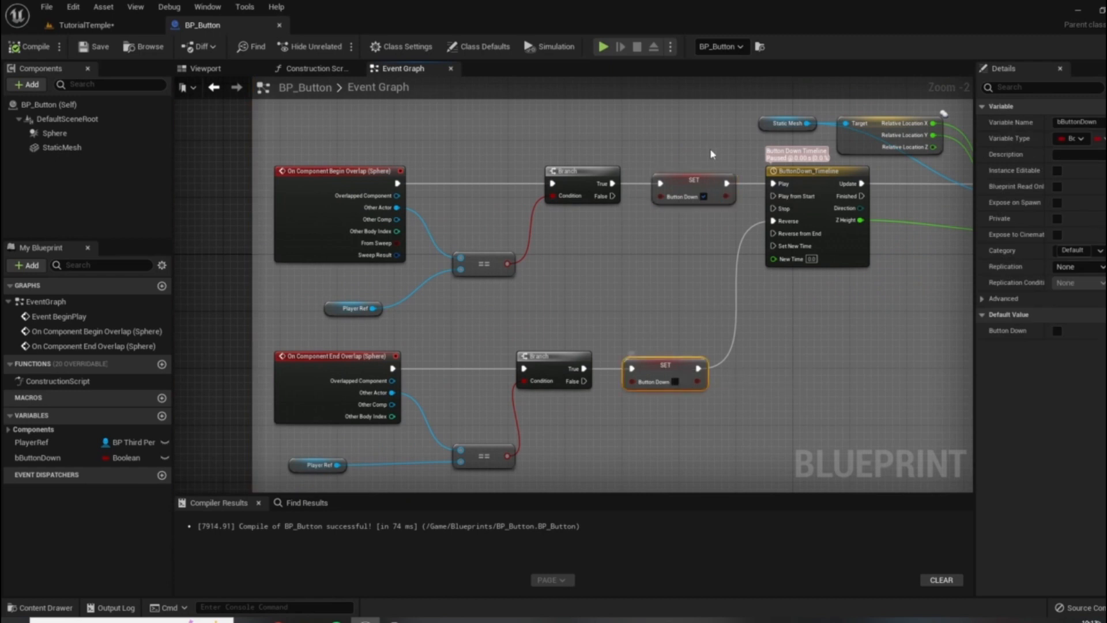
scroll(698, 348, "down", 4)
left_click(897, 371)
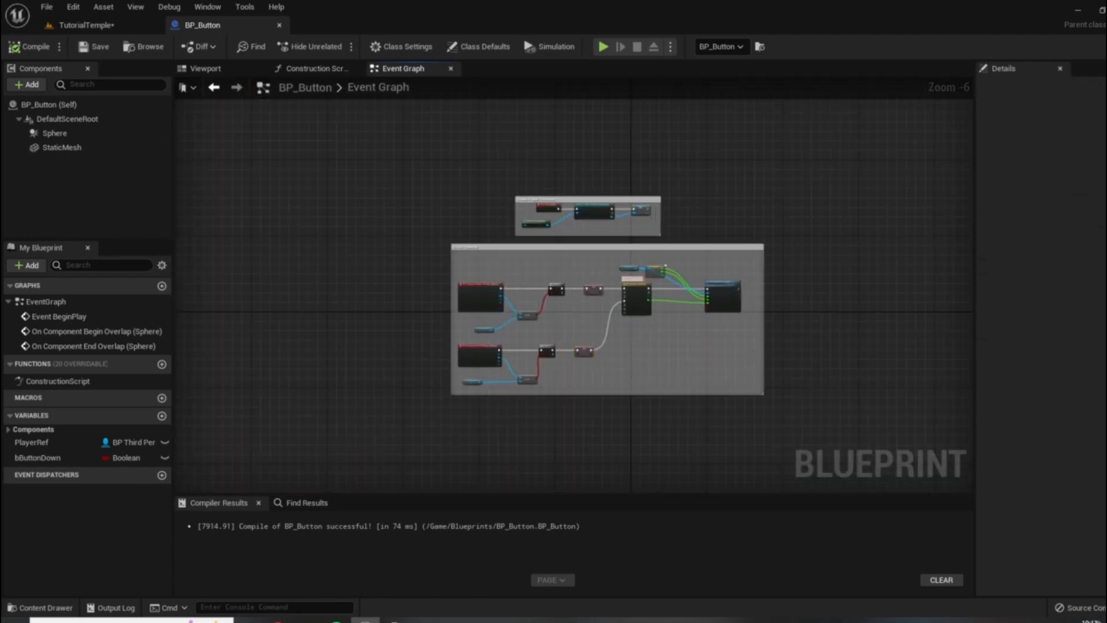
Step: Widen the graph area and move the Create Player Reference comment group to line up with the left edge of the Button Down/Up group
left_click_drag(978, 304, 1032, 304)
scroll(847, 332, "up", 1)
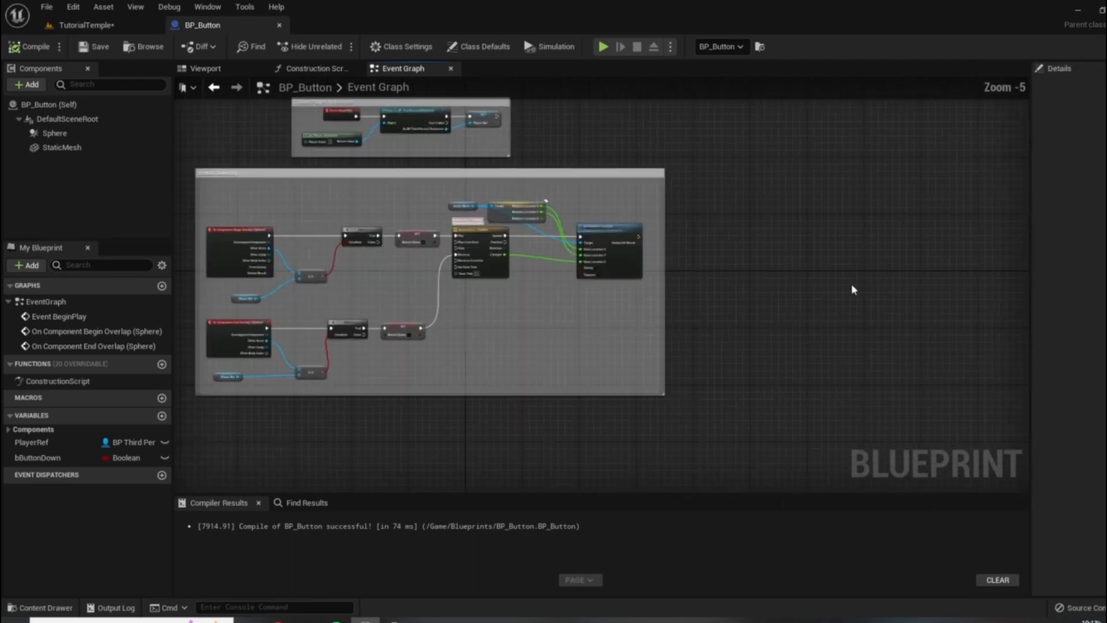
right_click_drag(570, 134, 680, 249)
left_click_drag(426, 223, 330, 230)
right_click_drag(632, 207, 724, 211)
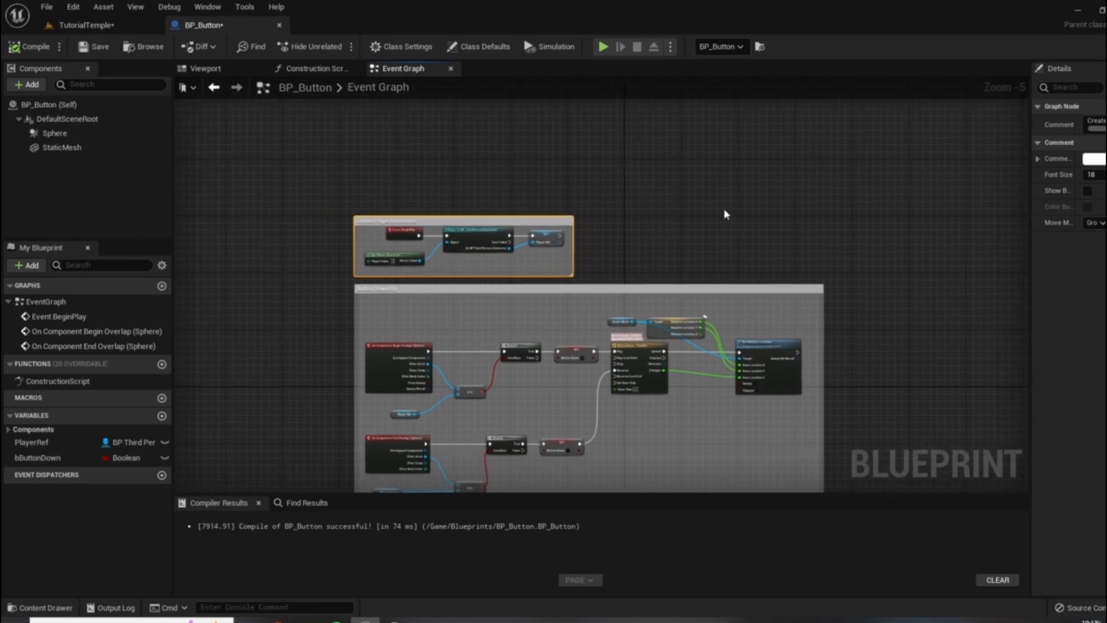
left_click(724, 211)
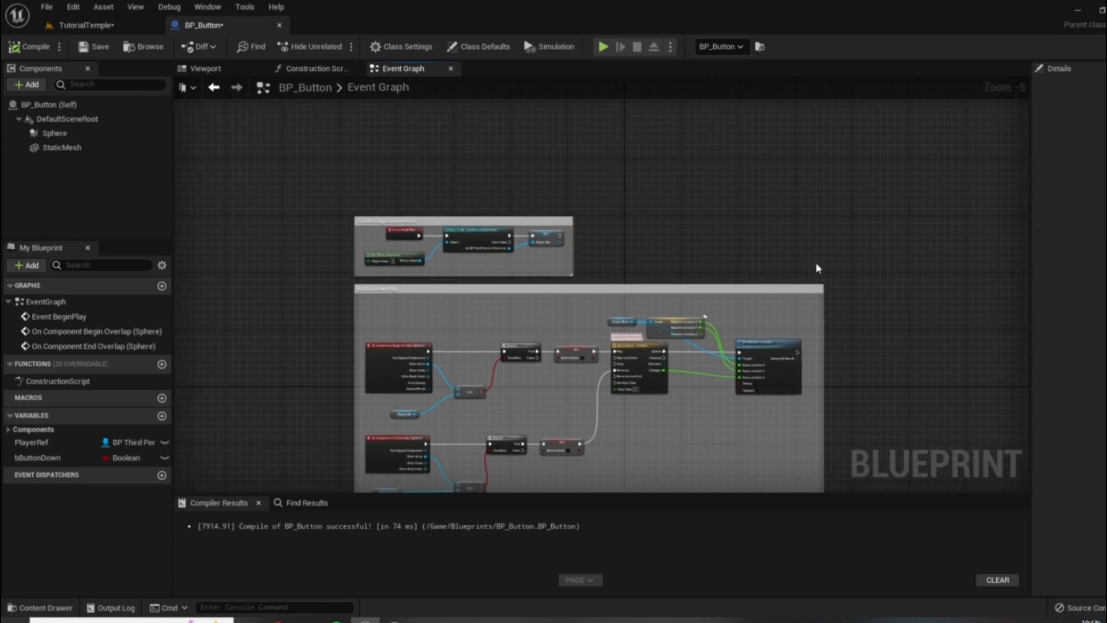
Step: Review the Create Player Reference nodes, from Event BeginPlay through the BP_ThirdPersonCharacter cast to the Player Ref setter
right_click_drag(818, 268, 790, 238)
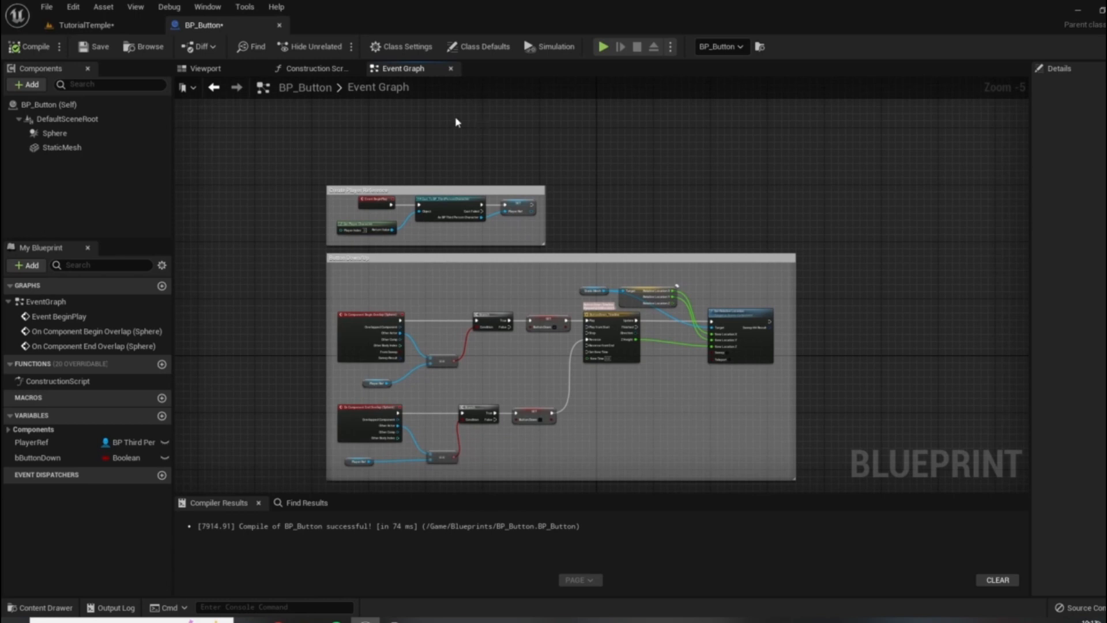
scroll(438, 150, "up", 5)
right_click_drag(339, 208, 650, 180)
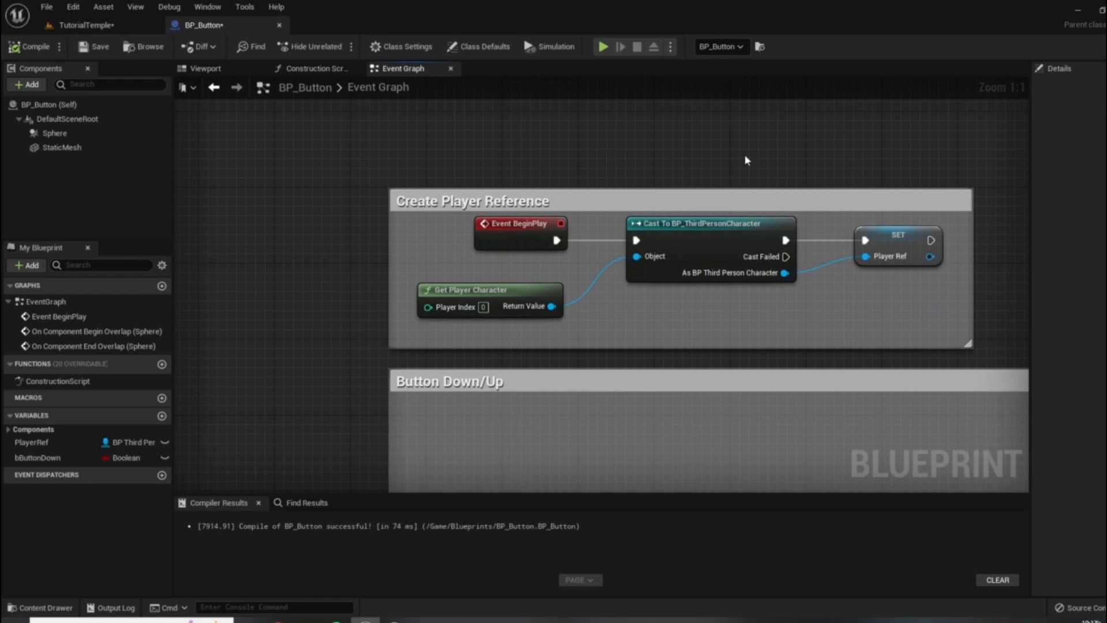
scroll(735, 167, "down", 5)
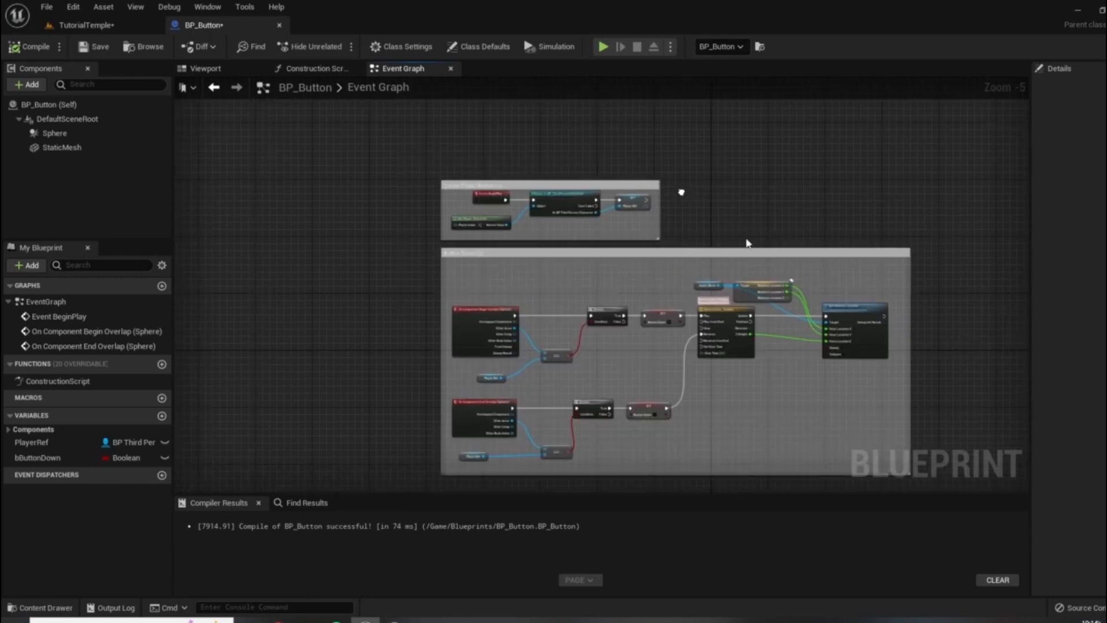
scroll(746, 243, "up", 2)
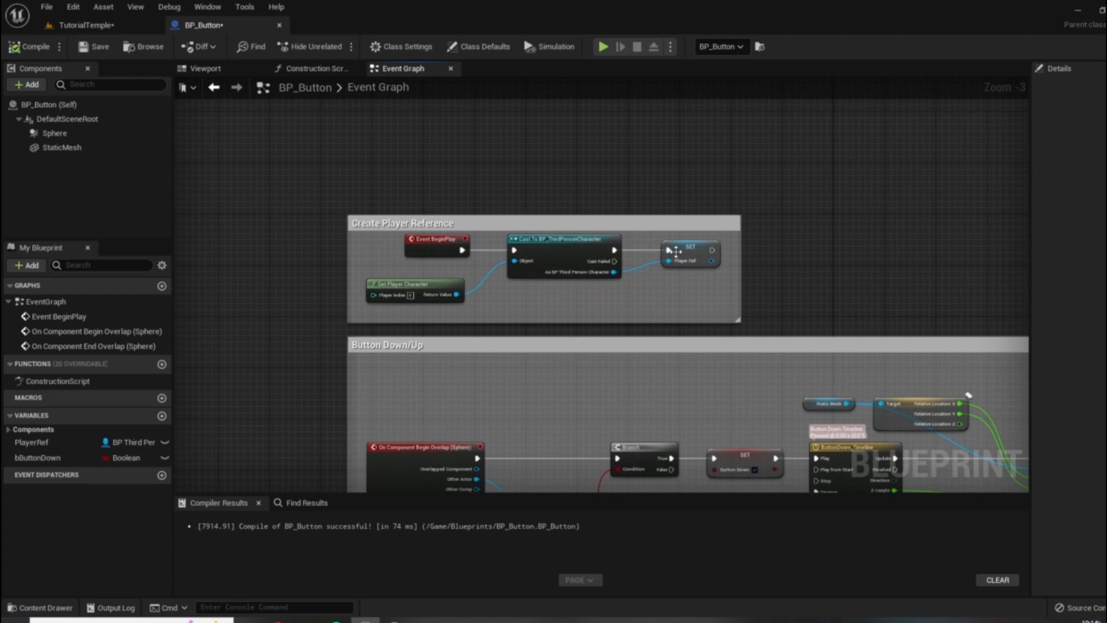
scroll(403, 282, "up", 3)
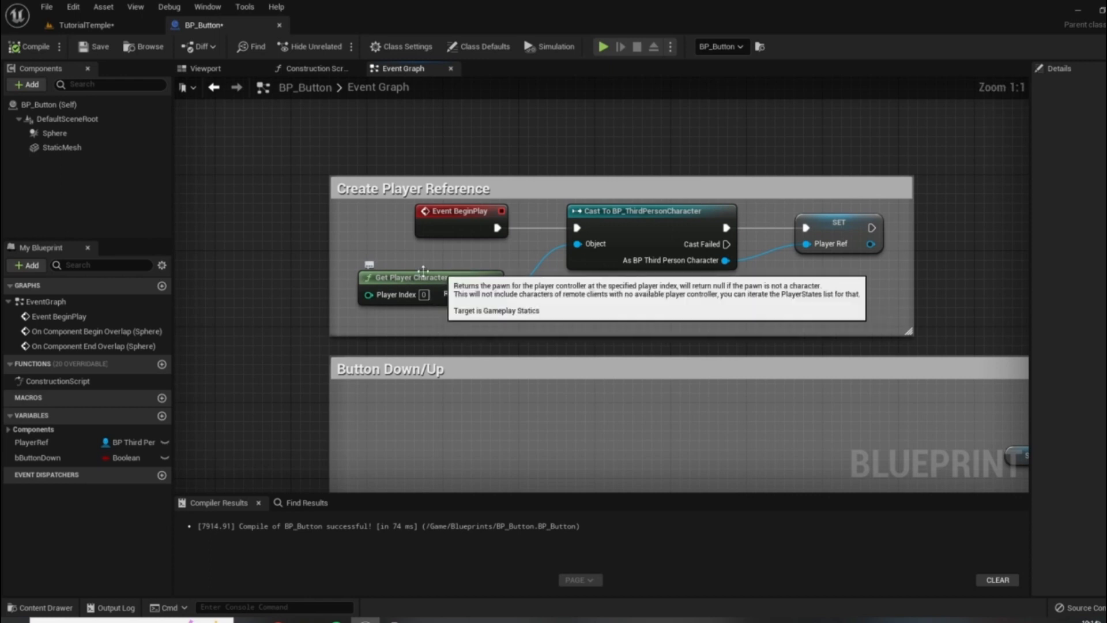
scroll(615, 282, "down", 5)
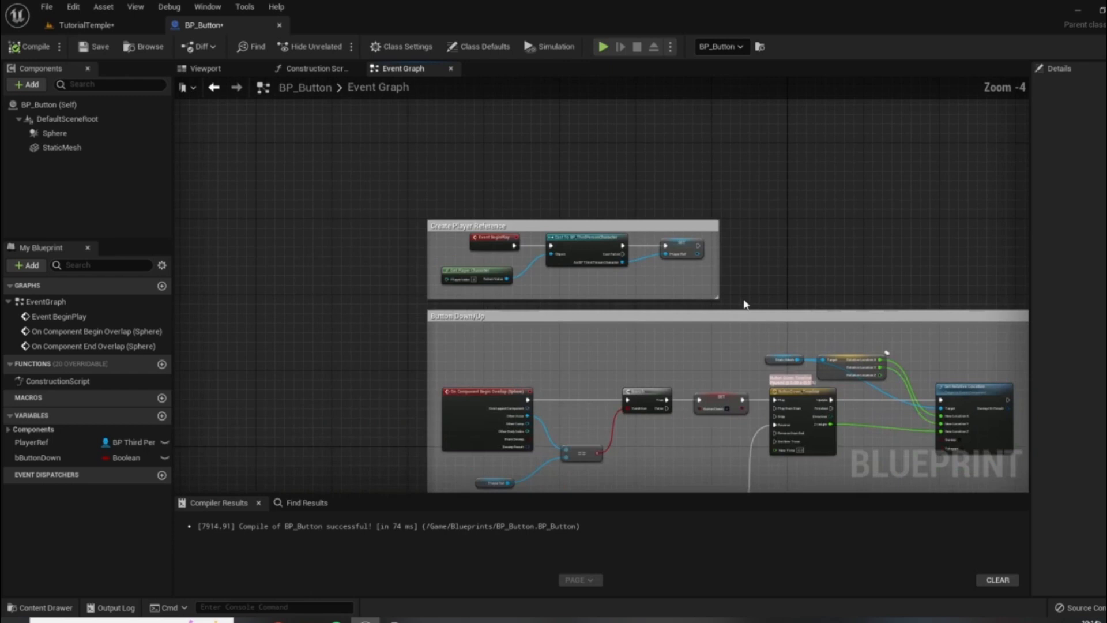
scroll(595, 294, "up", 4)
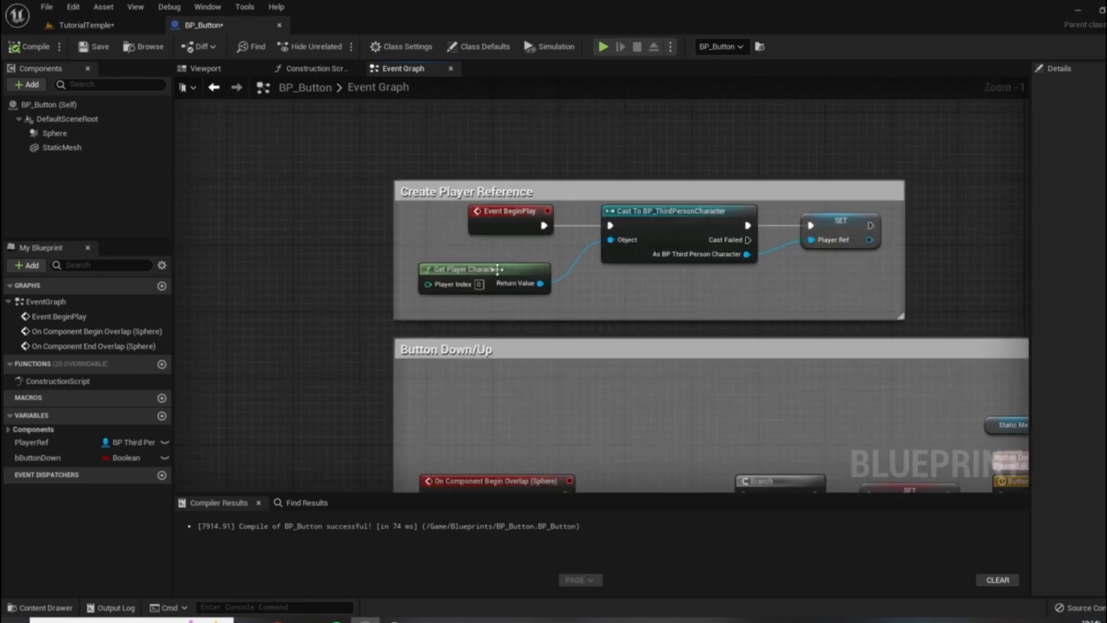
right_click_drag(463, 271, 163, 240)
right_click(846, 207)
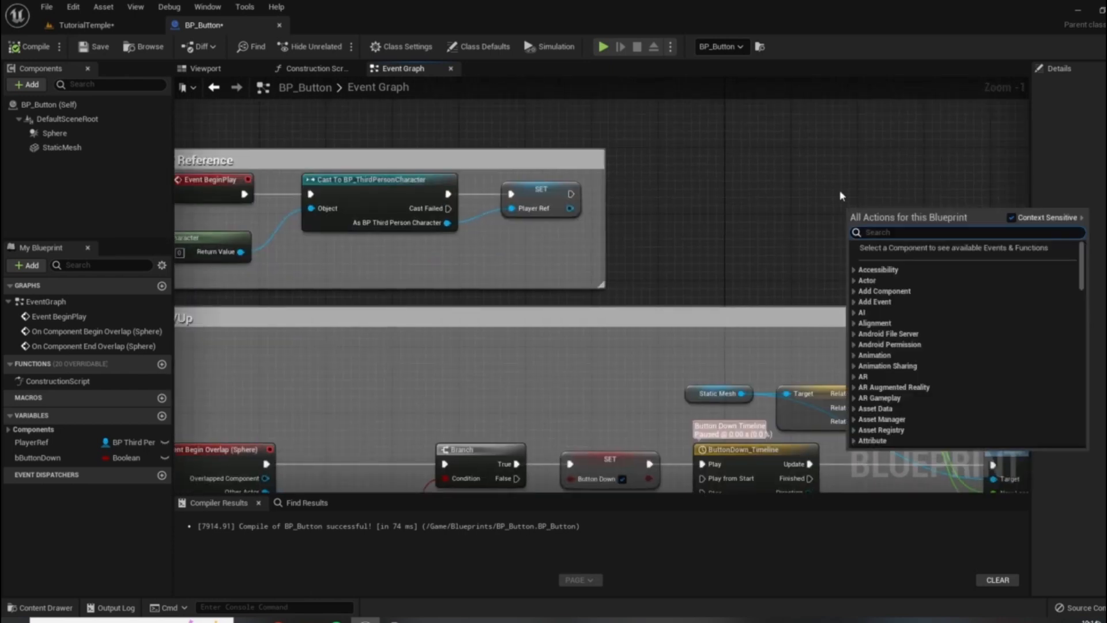
left_click(744, 206)
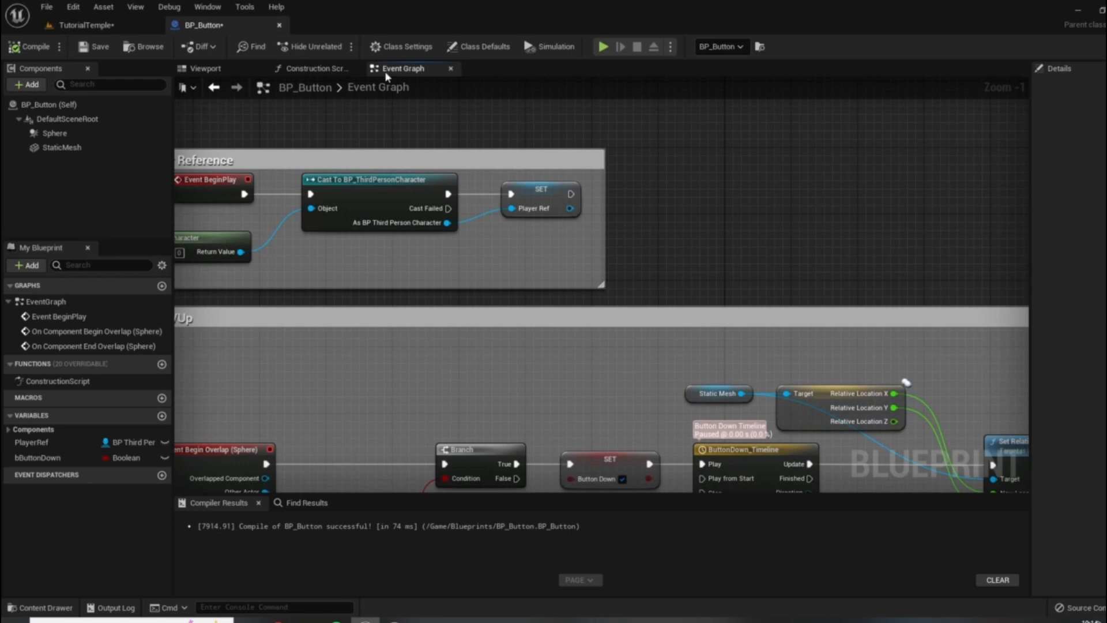
Step: Review how the Button Down/Up group's overlap events, branches, timeline and Set Relative Location node connect
scroll(630, 258, "down", 6)
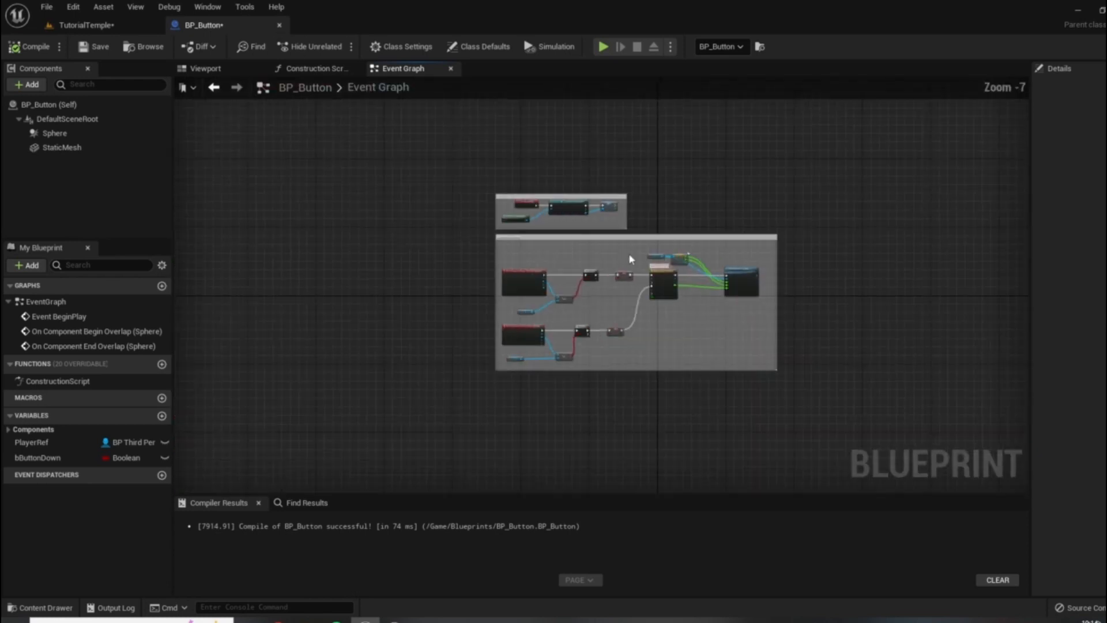
scroll(636, 293, "up", 4)
scroll(731, 315, "down", 2)
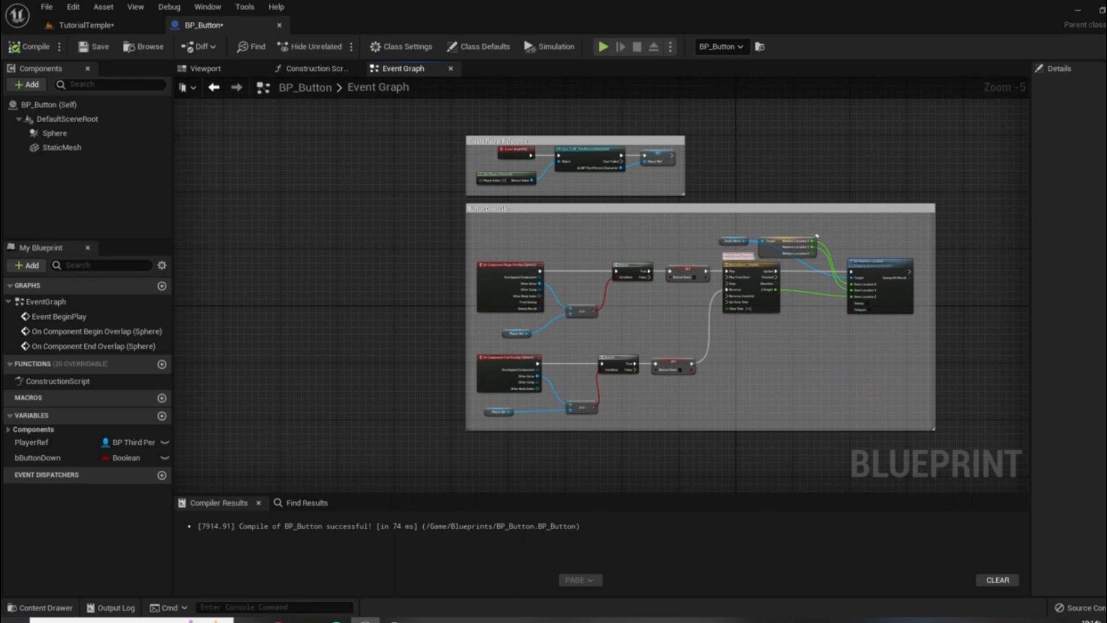
right_click_drag(644, 178, 803, 215)
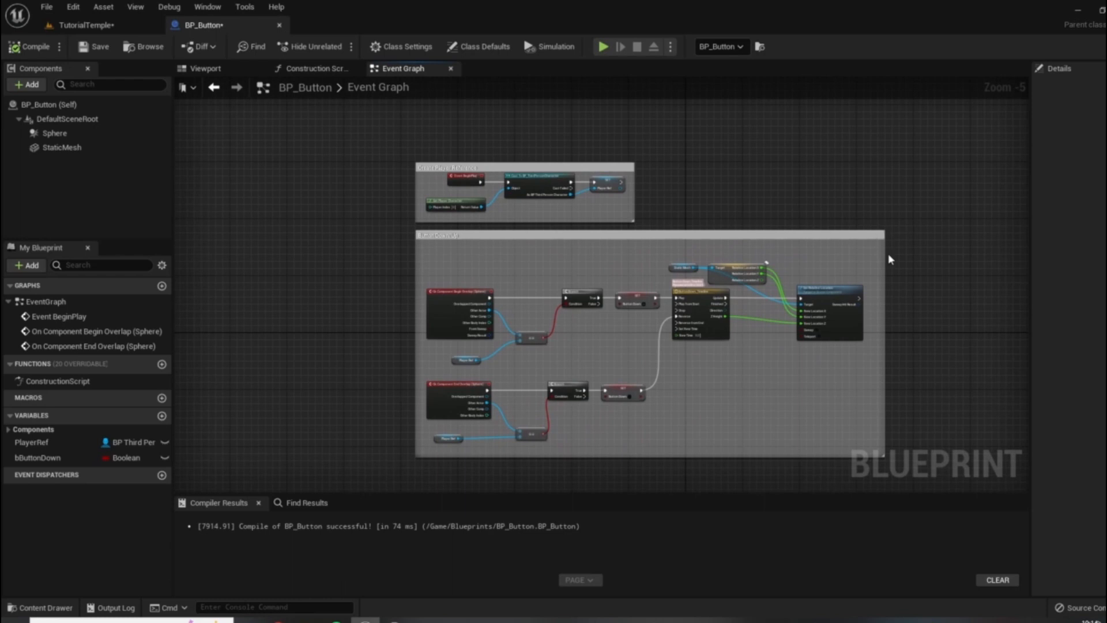
scroll(621, 199, "up", 2)
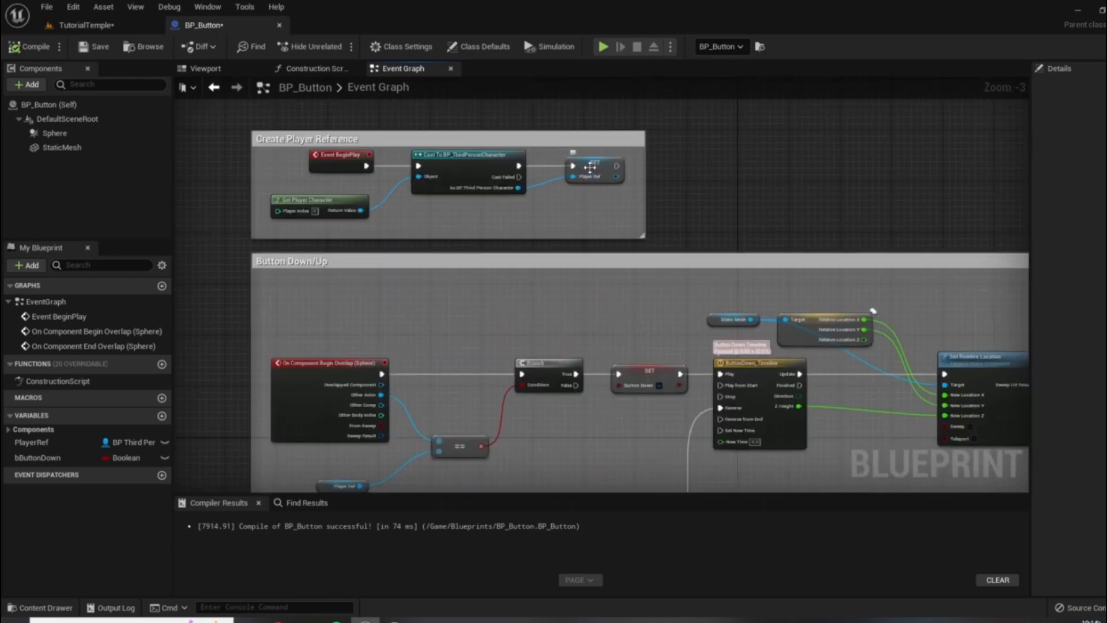
right_click_drag(905, 360, 870, 300)
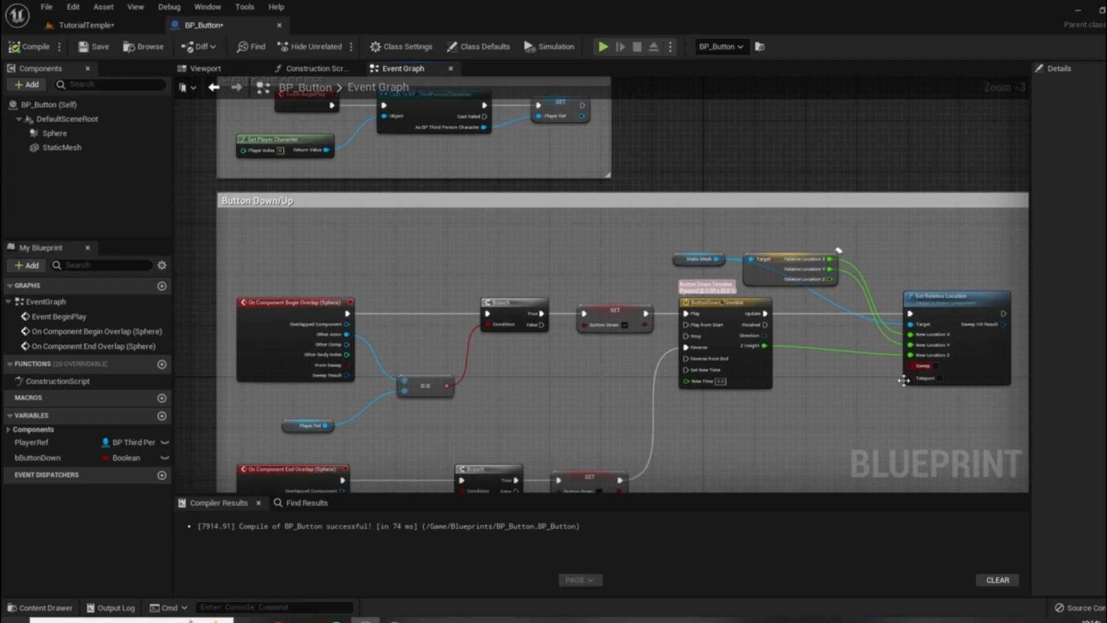
right_click_drag(944, 216, 890, 216)
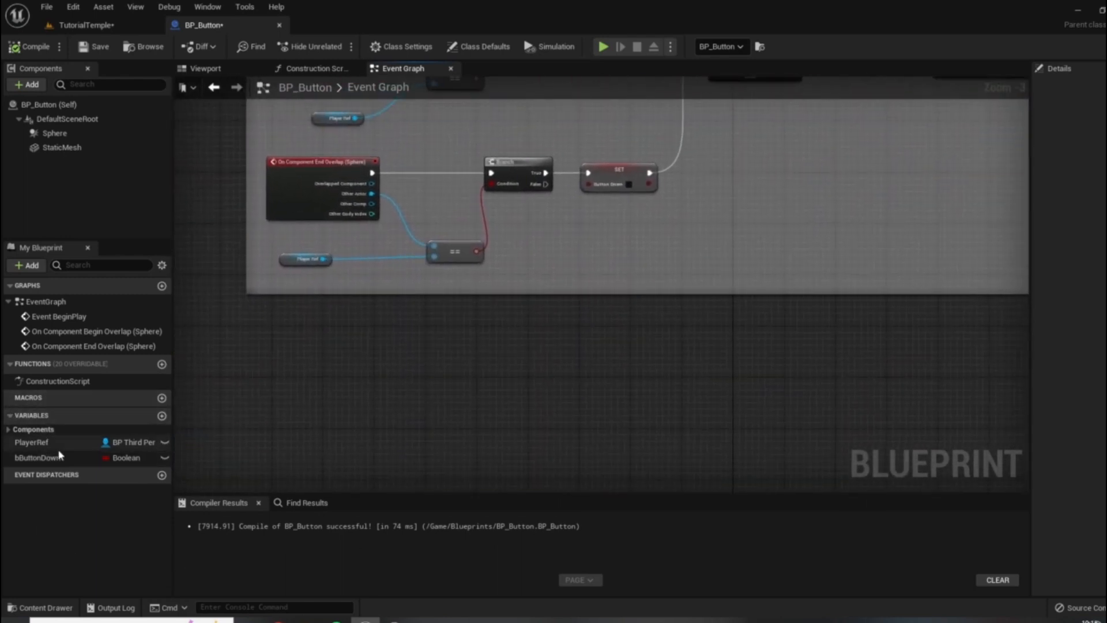
Step: Add a new blueprint variable named BP_GateRef
left_click(162, 416)
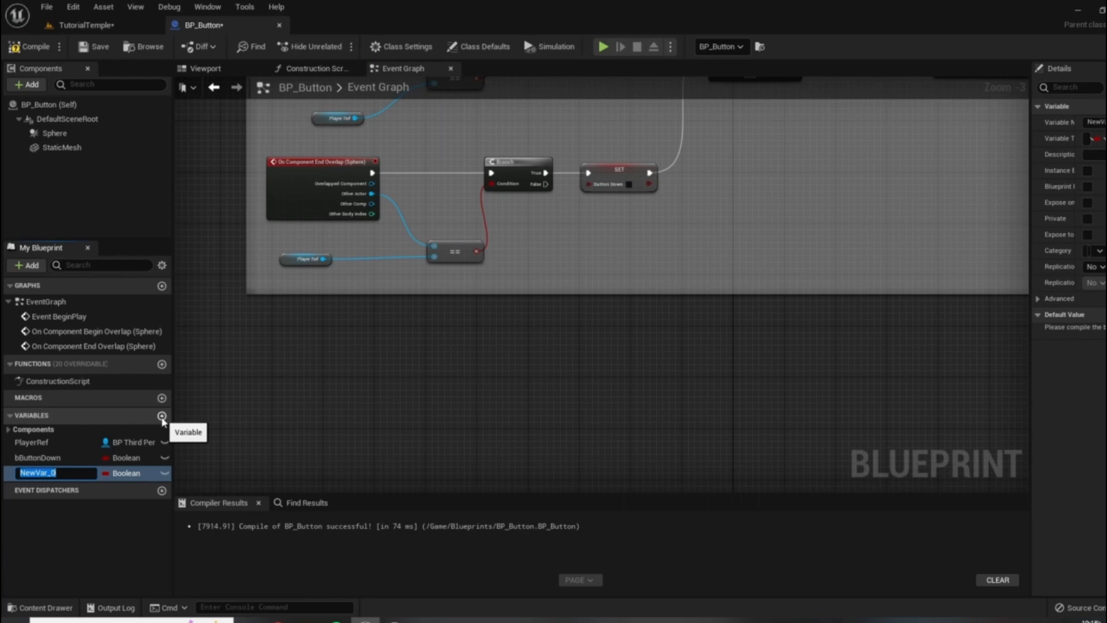
type("BP_GateRef")
key("Return")
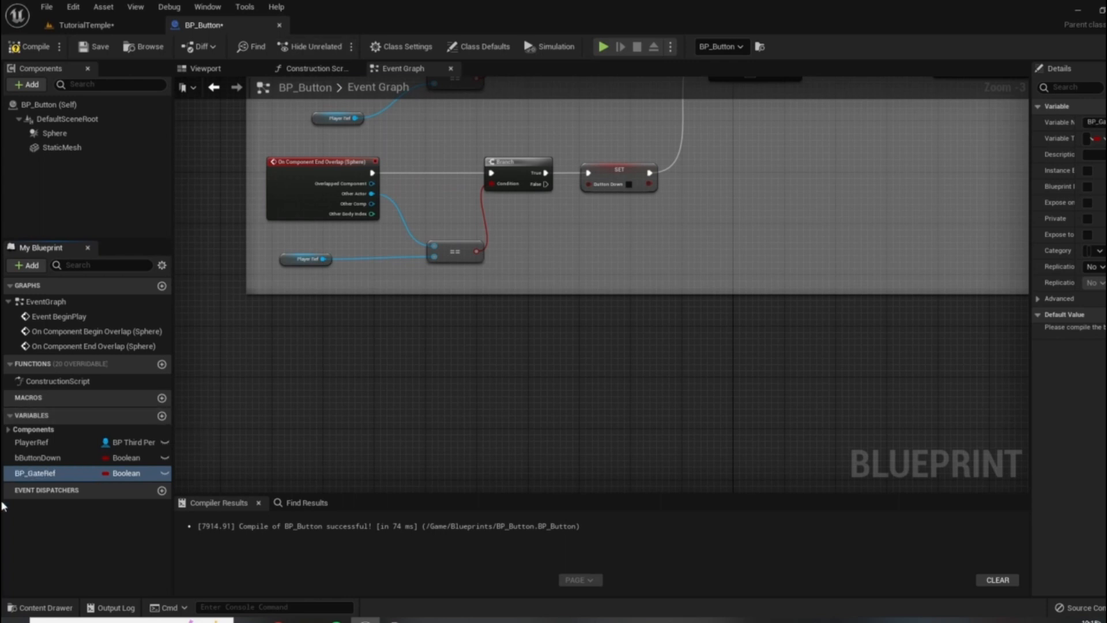
Step: Widen the variable details area and set BP_GateRef's variable type to a BP Gate object reference
right_click_drag(671, 371, 600, 430)
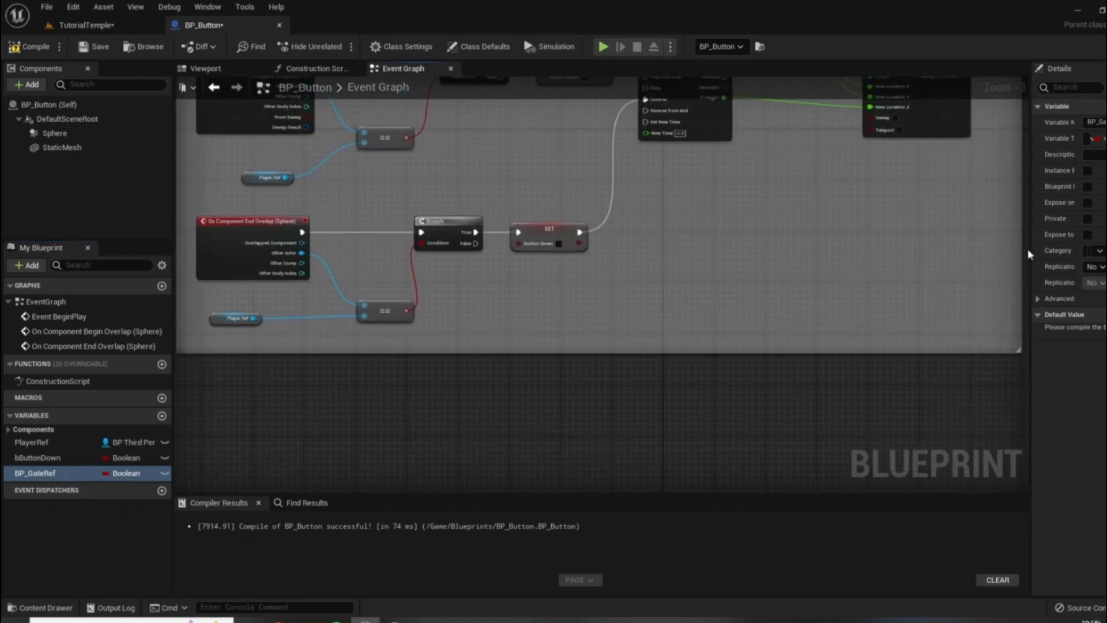
left_click_drag(1029, 249, 906, 266)
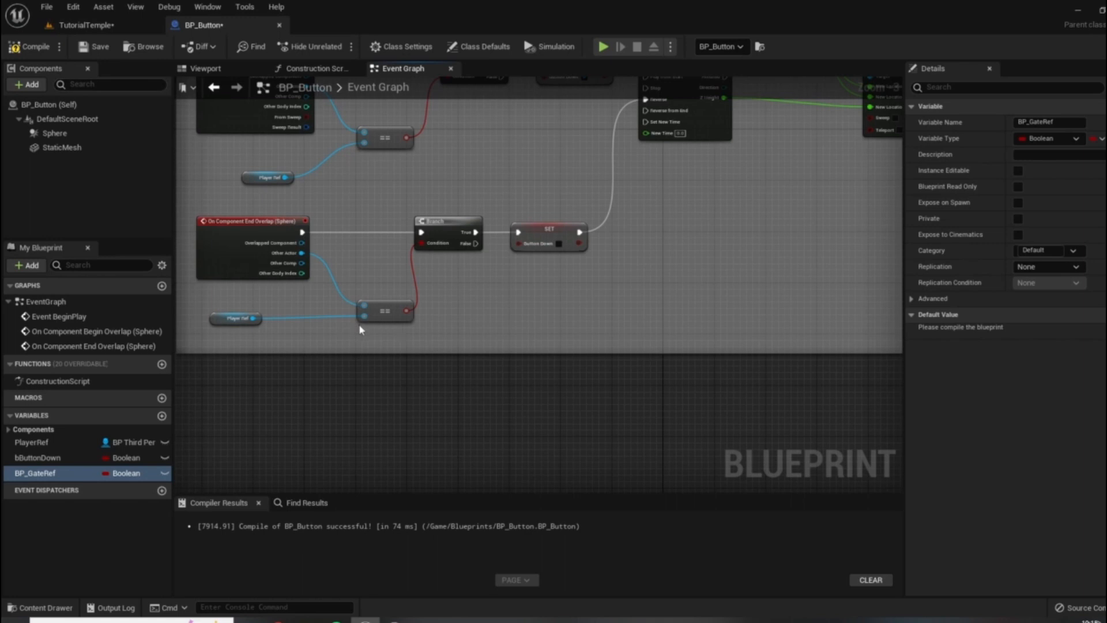
left_click(119, 24)
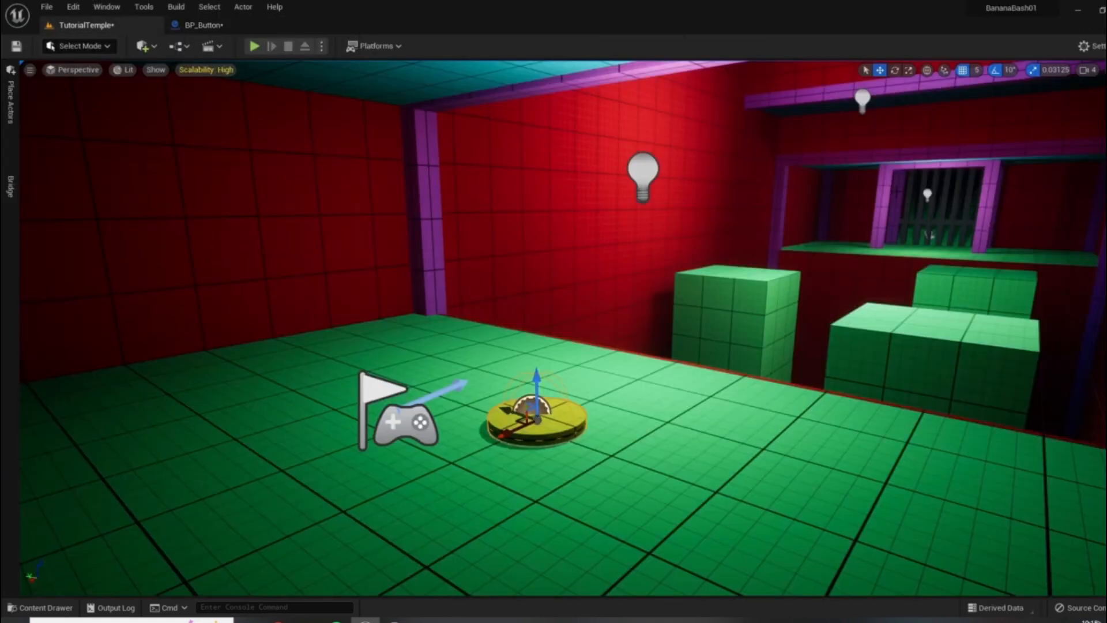
left_click(202, 25)
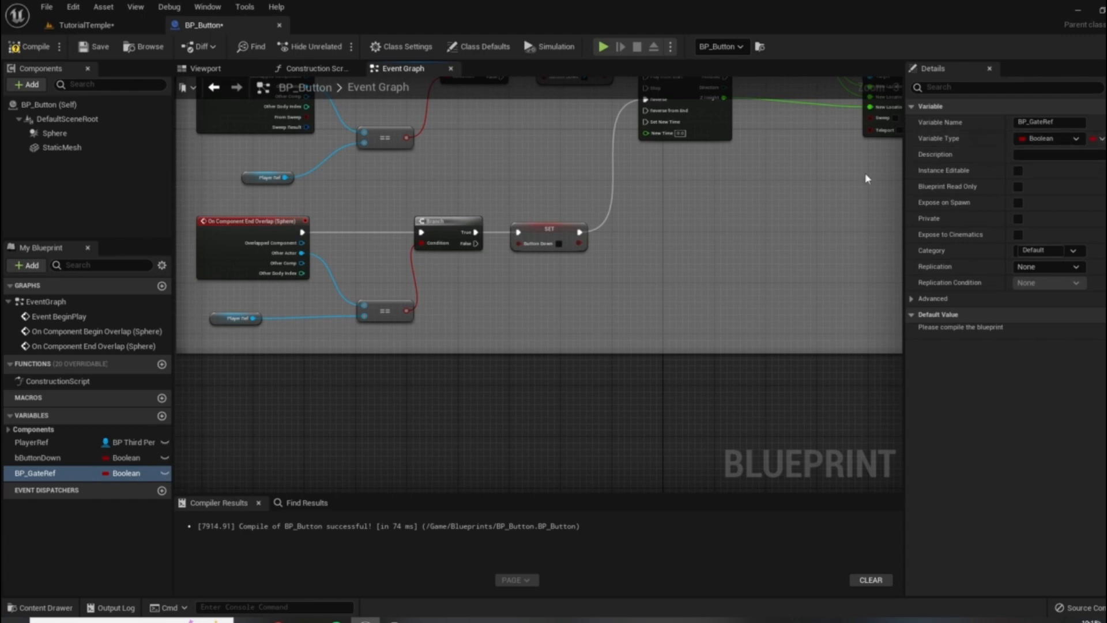
left_click(1044, 138)
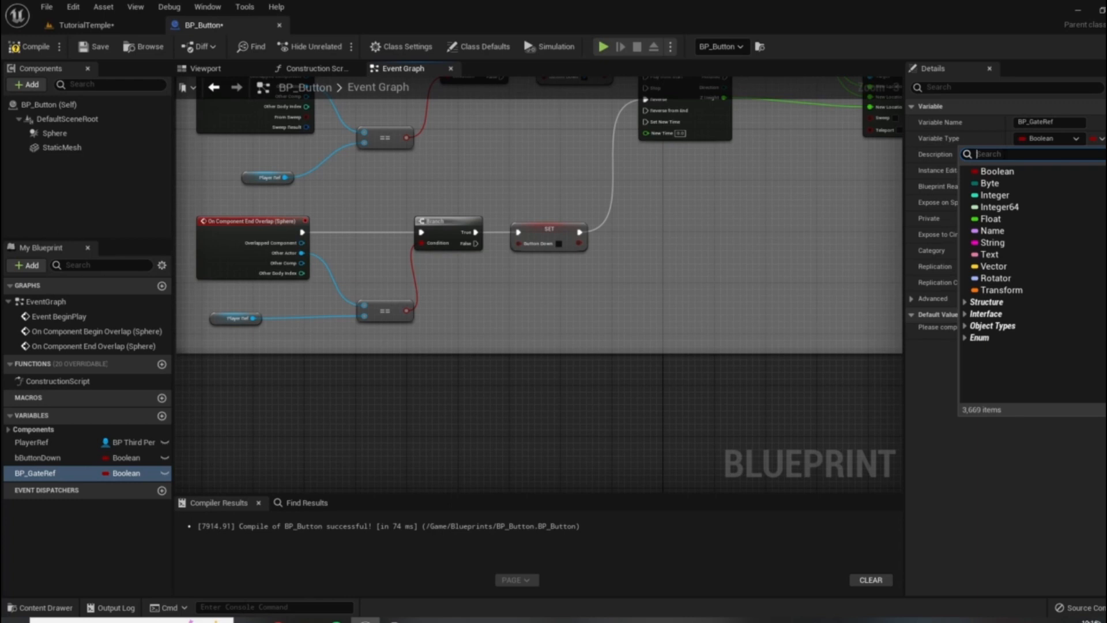
type("BP_Gate")
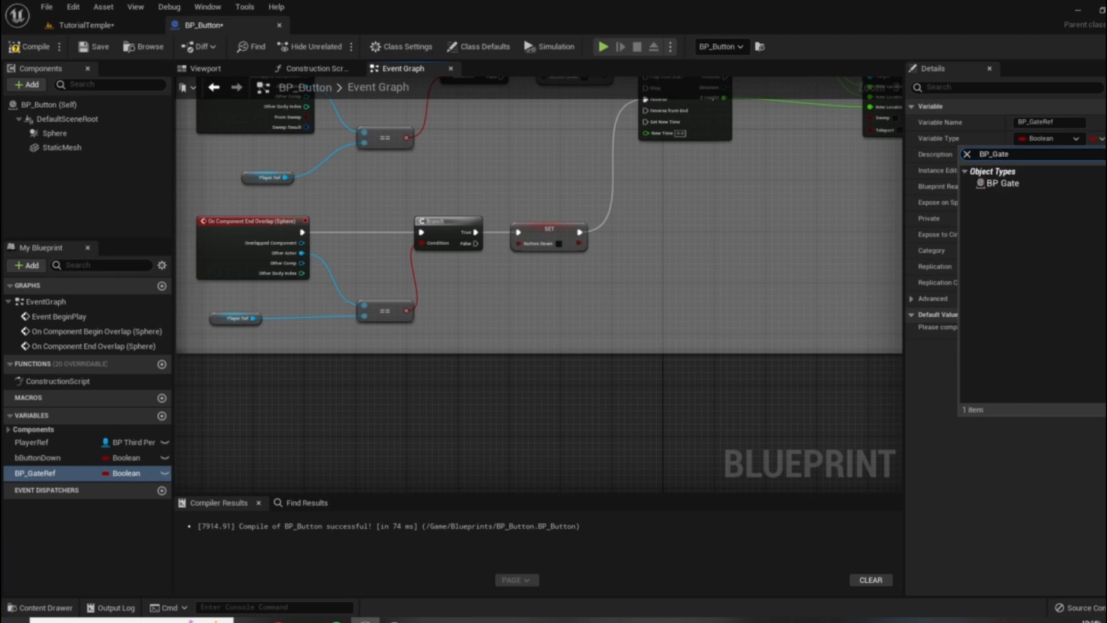
mouse_move(1006, 184)
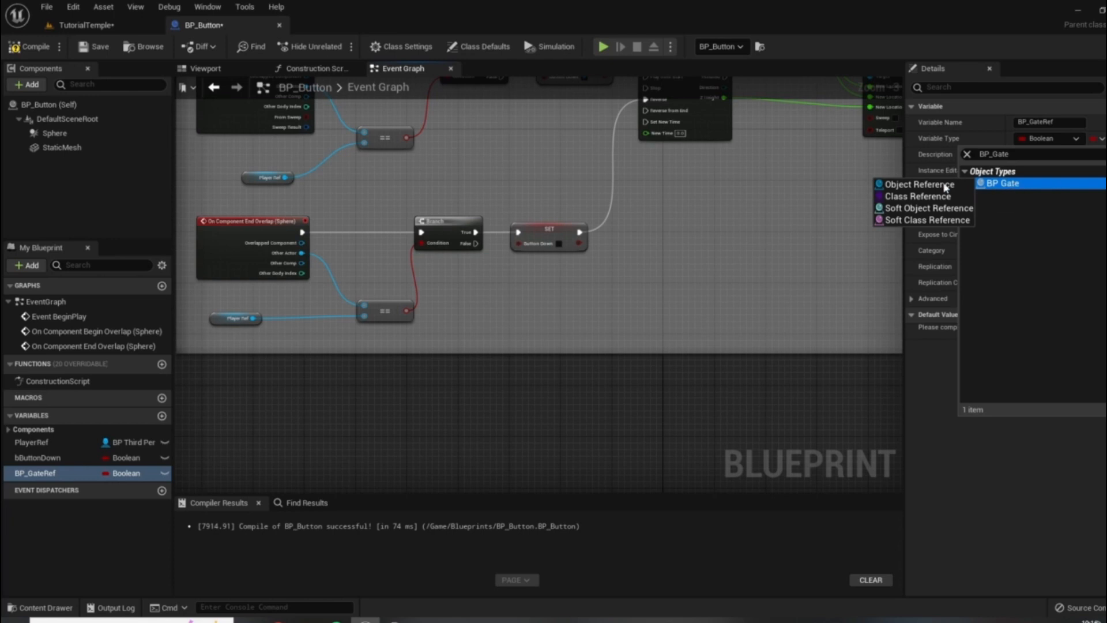
left_click(898, 186)
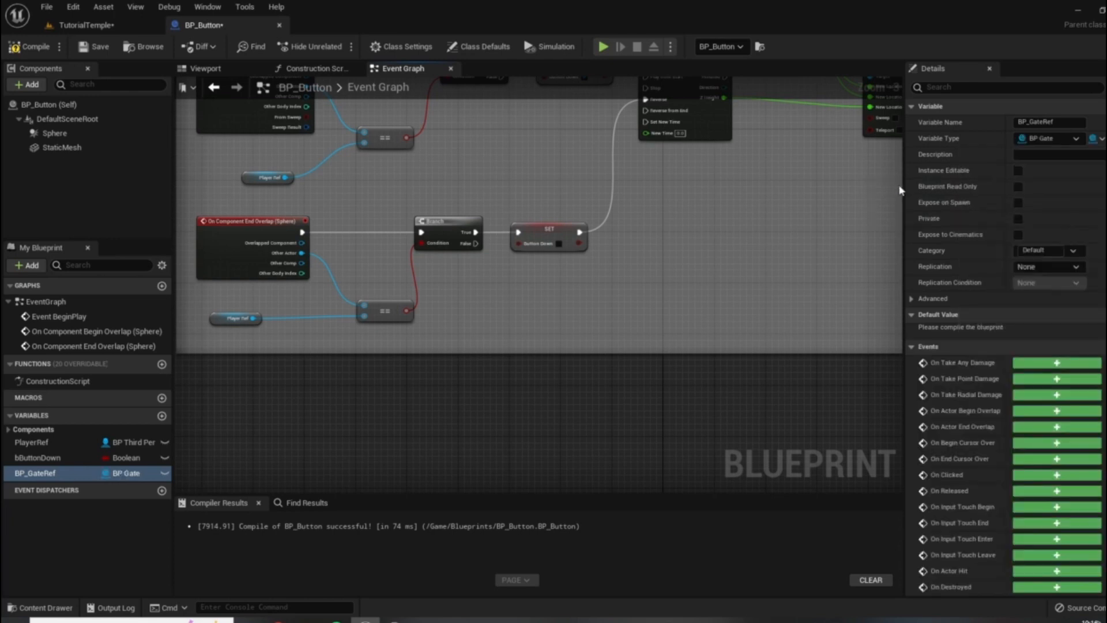
Step: Compile the BP_Button blueprint with its new BP_GateRef variable
right_click_drag(709, 375, 692, 319)
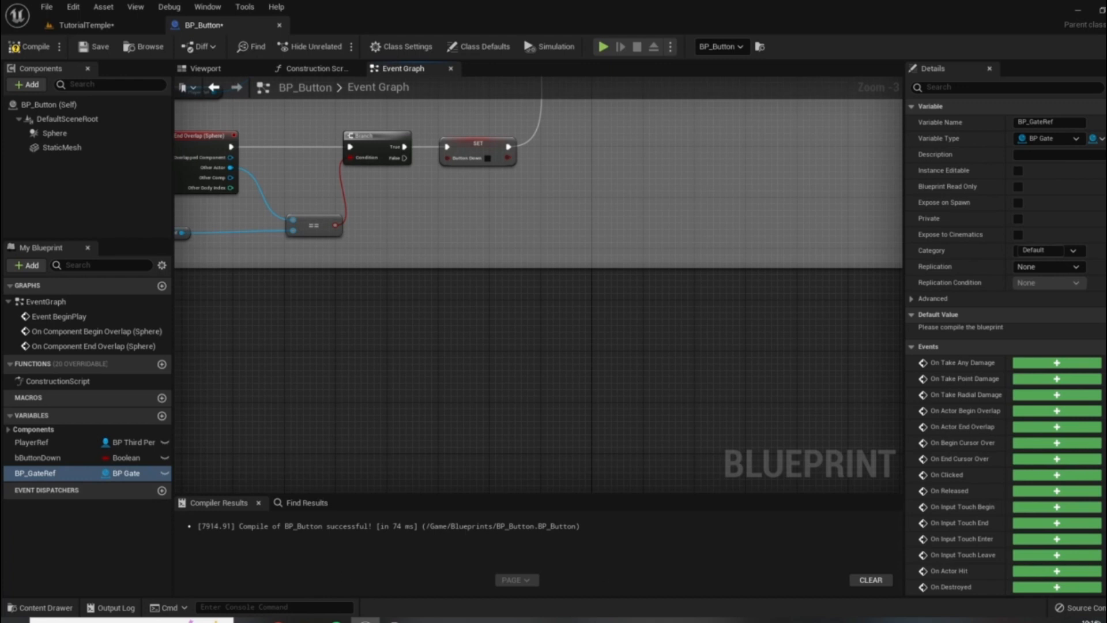
right_click_drag(508, 156, 602, 234)
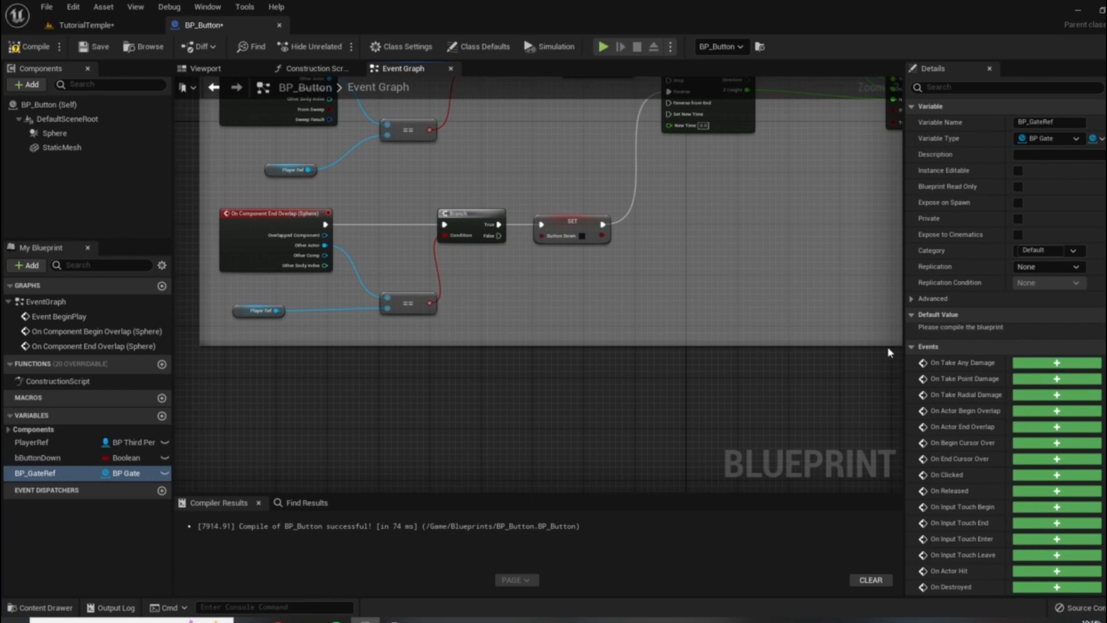
right_click_drag(568, 254, 582, 342)
right_click_drag(702, 353, 600, 372)
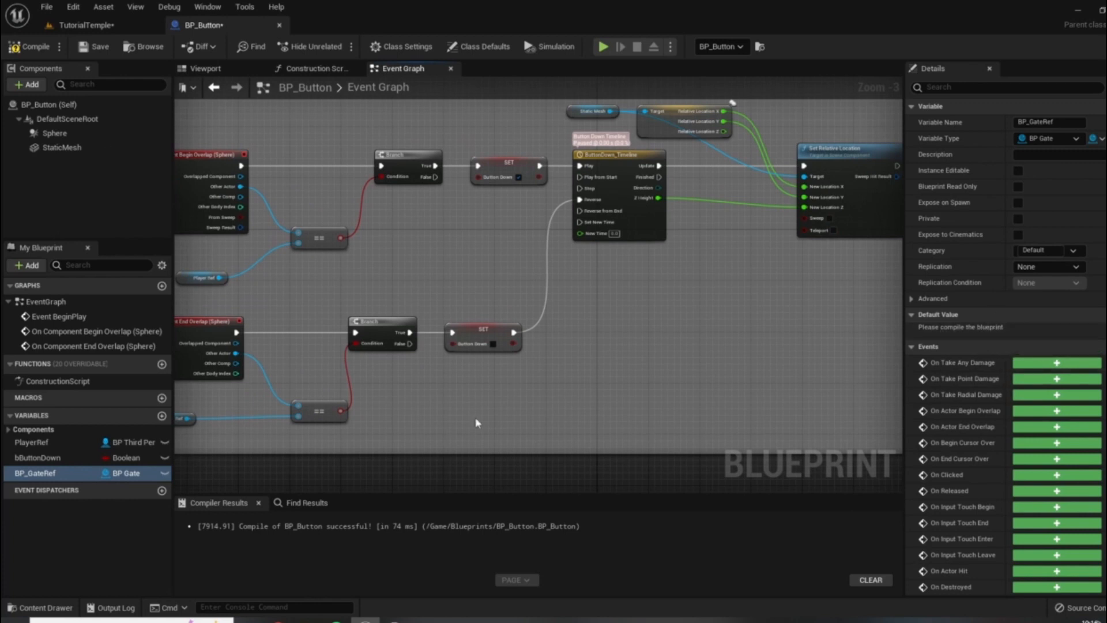
left_click(30, 46)
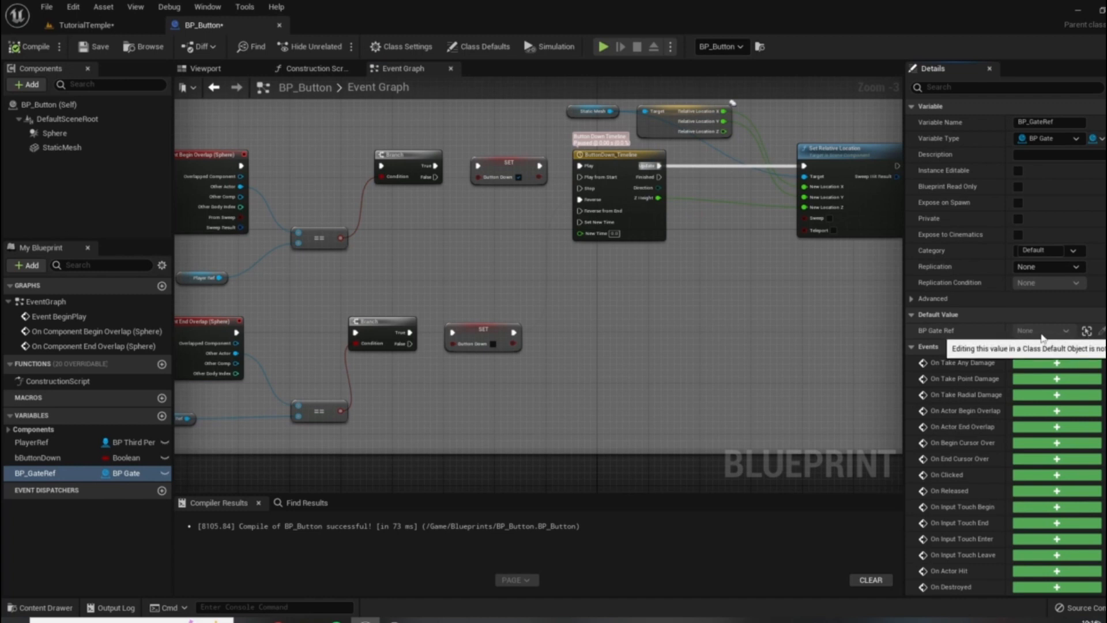
Step: Narrow the Button Down/Up comment box so that its edge sits closer to the Set Relative Location node
right_click_drag(719, 408, 330, 262)
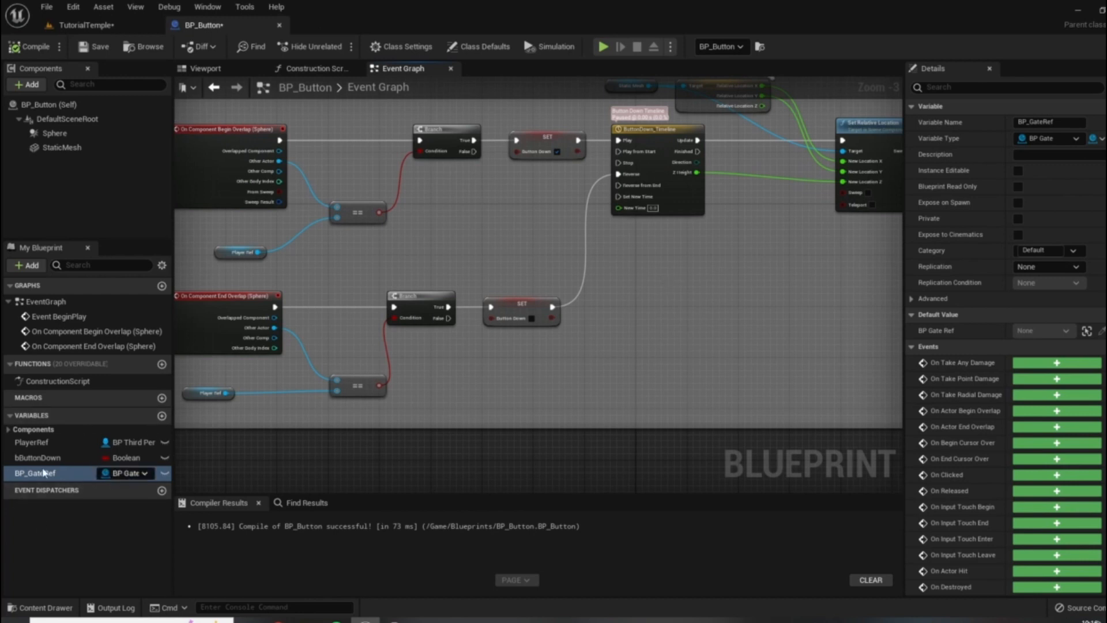
scroll(701, 366, "down", 1)
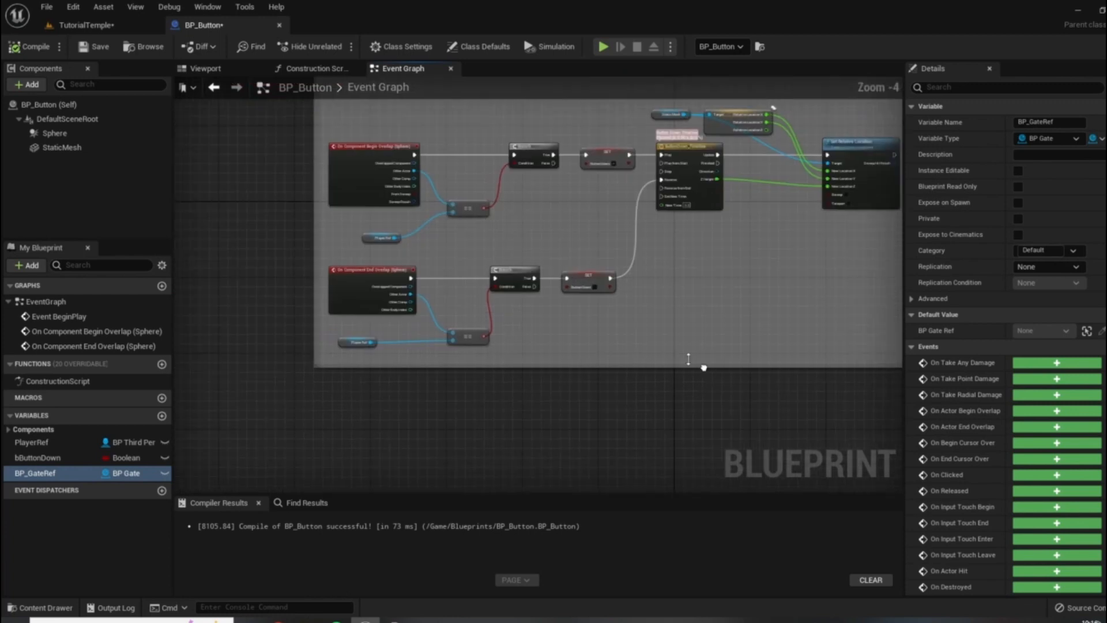
right_click_drag(815, 231, 744, 374)
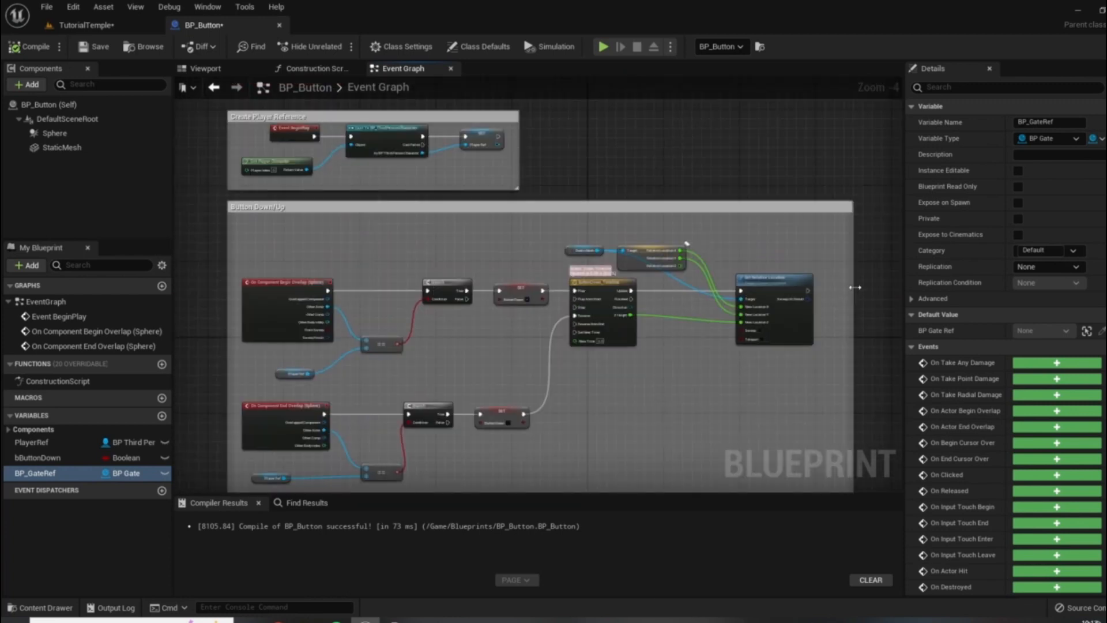
left_click_drag(856, 293, 830, 293)
right_click_drag(815, 389, 843, 248)
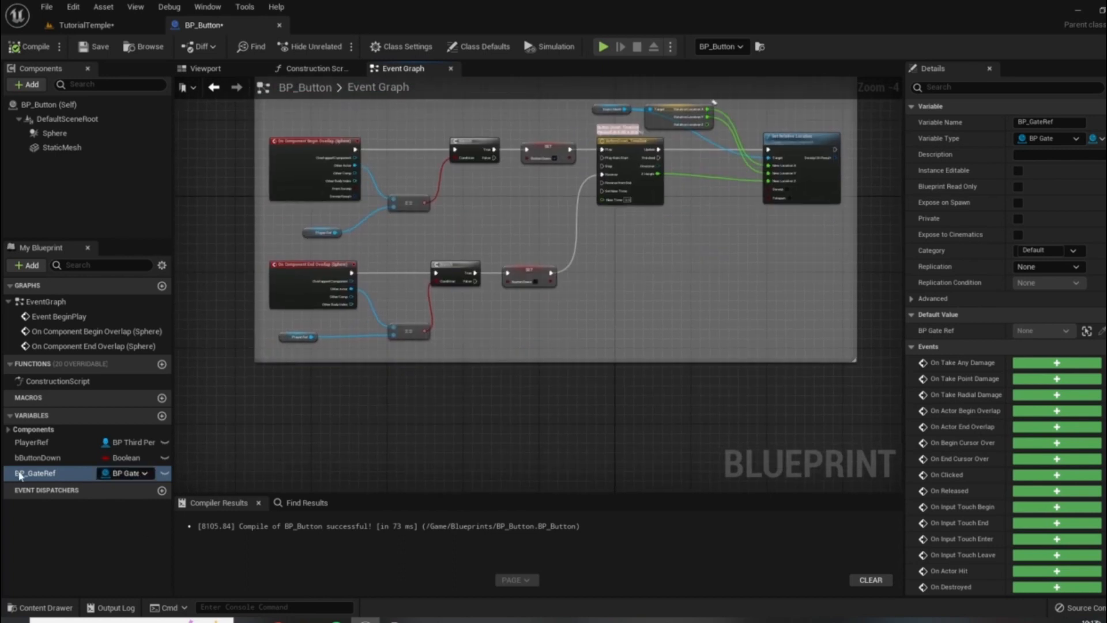
Step: Make the BP_GateRef variable public so it is instance editable, and recompile BP_Button
scroll(487, 415, "up", 2)
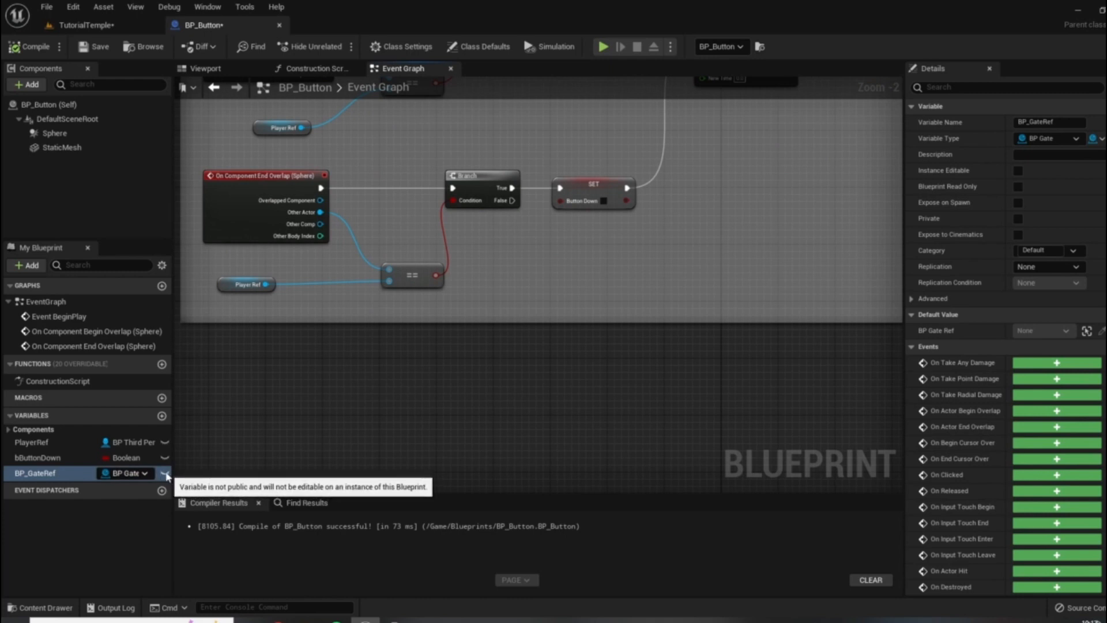
left_click(164, 474)
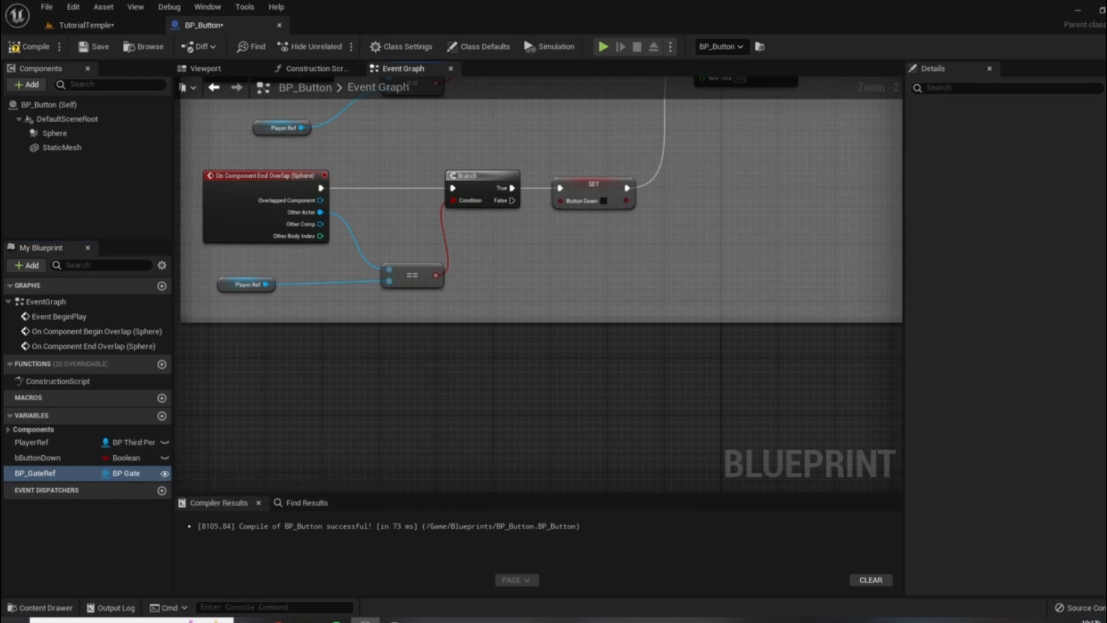
right_click_drag(217, 485, 274, 502)
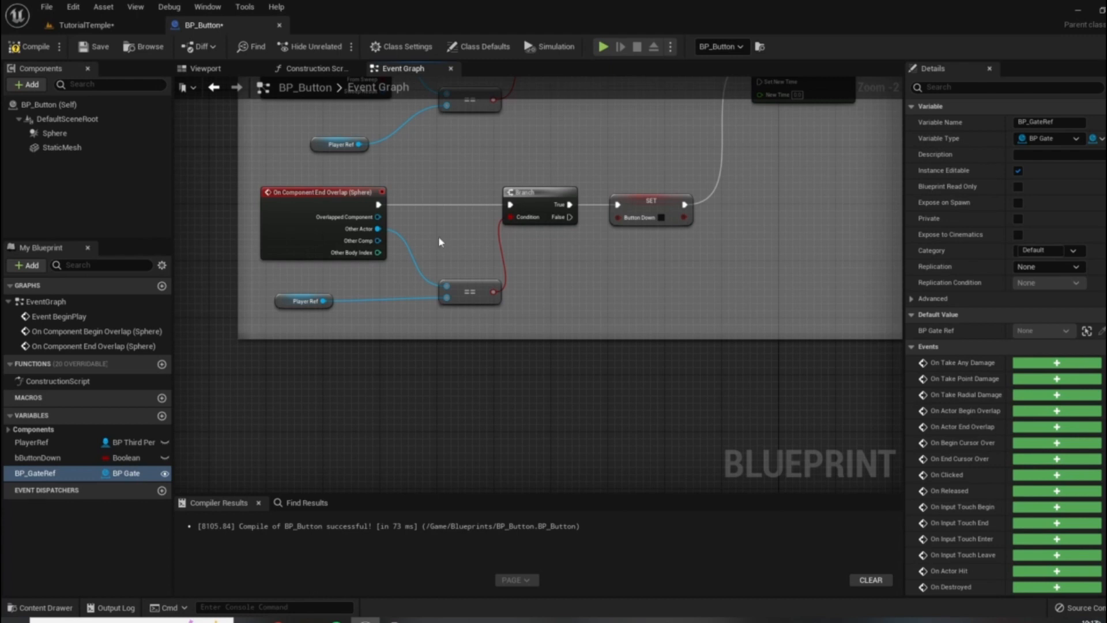
left_click(15, 46)
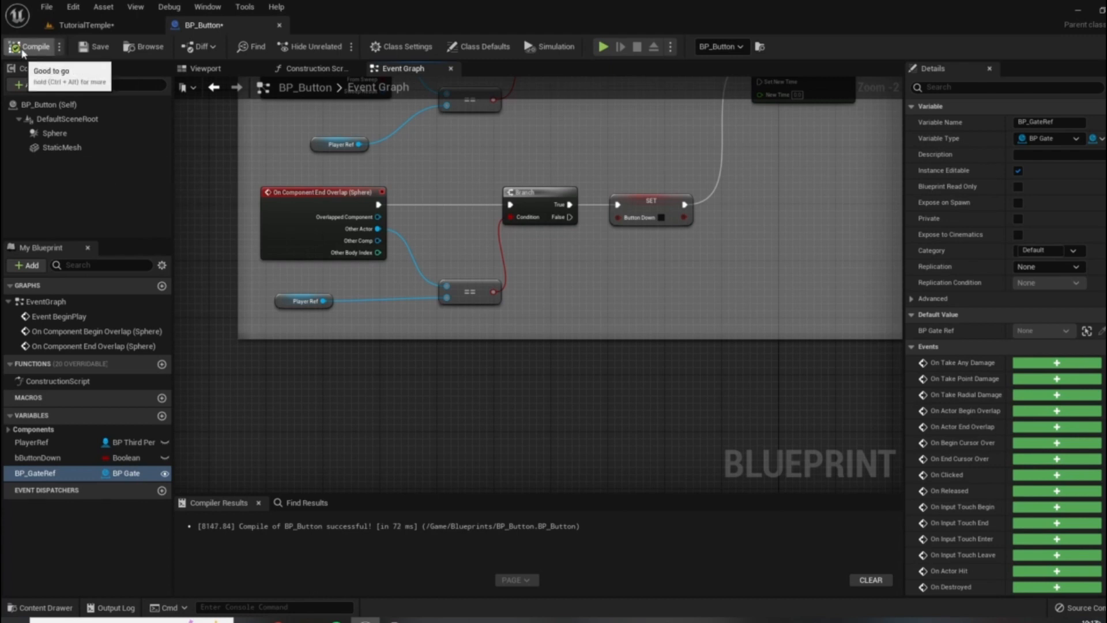
scroll(204, 375, "up", 2)
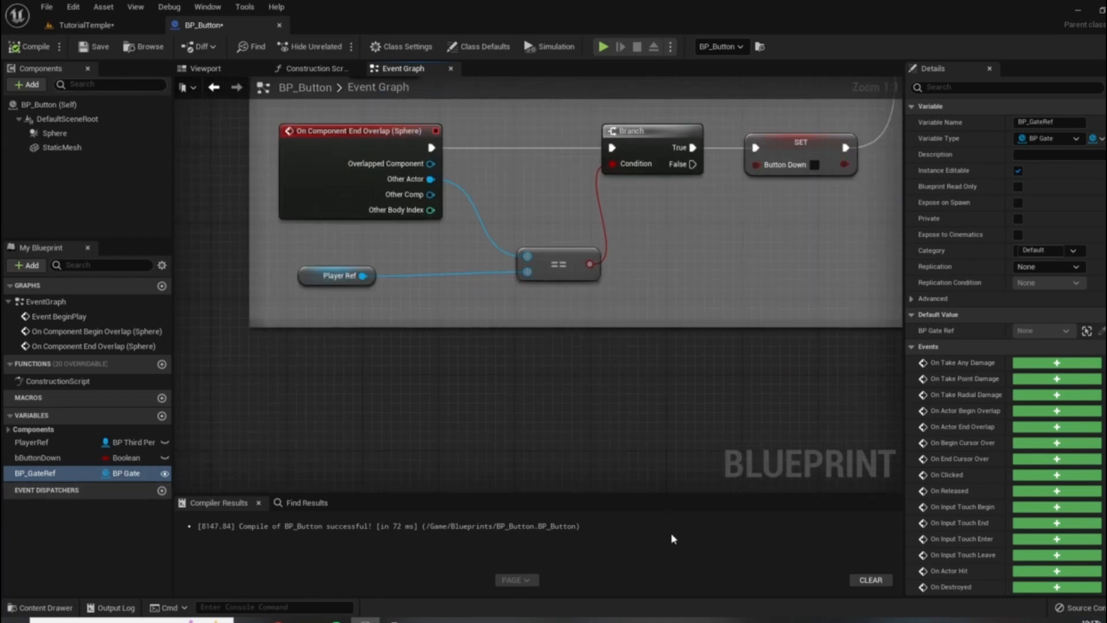
right_click_drag(846, 422, 824, 436)
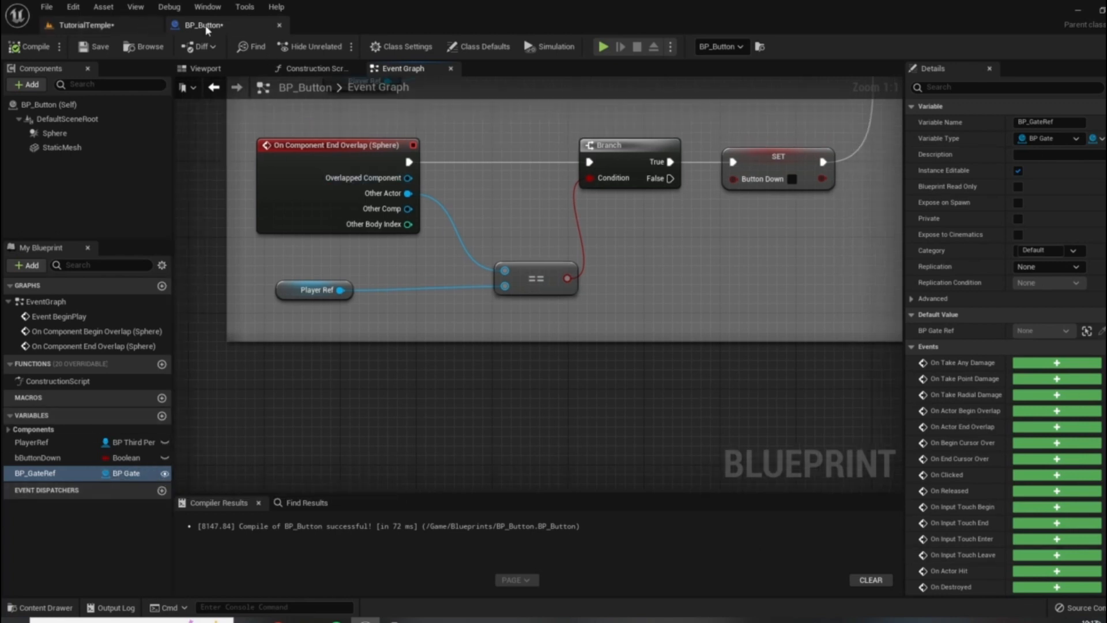
Step: In the TutorialTemple level, show the placed floor button's details and set its BP Gate Ref to the BP_Gate actor
left_click(92, 25)
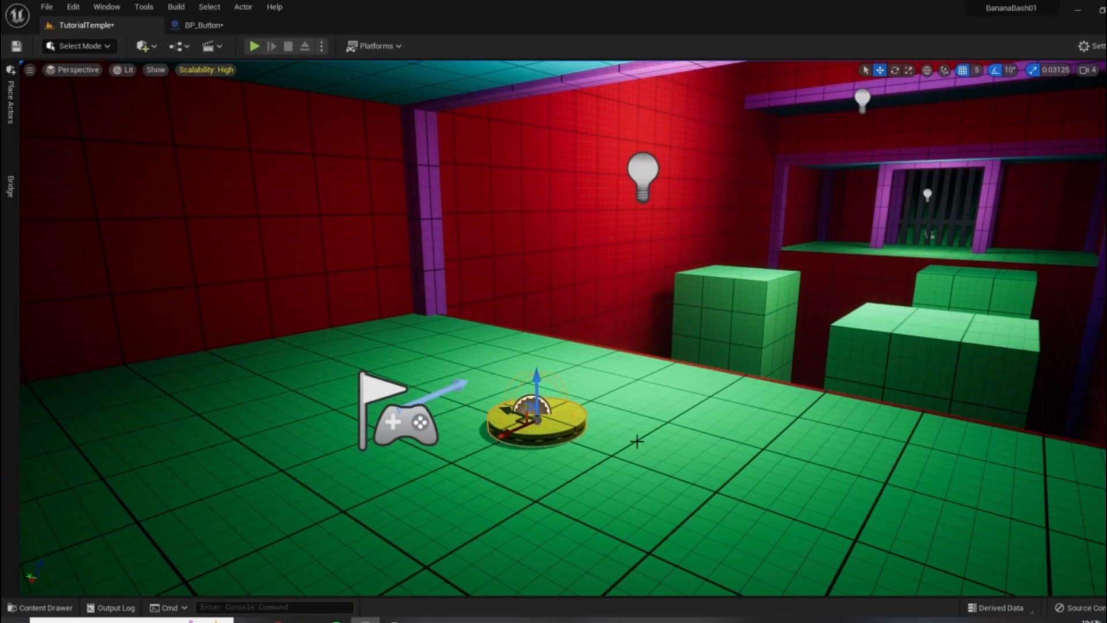
left_click(1106, 189)
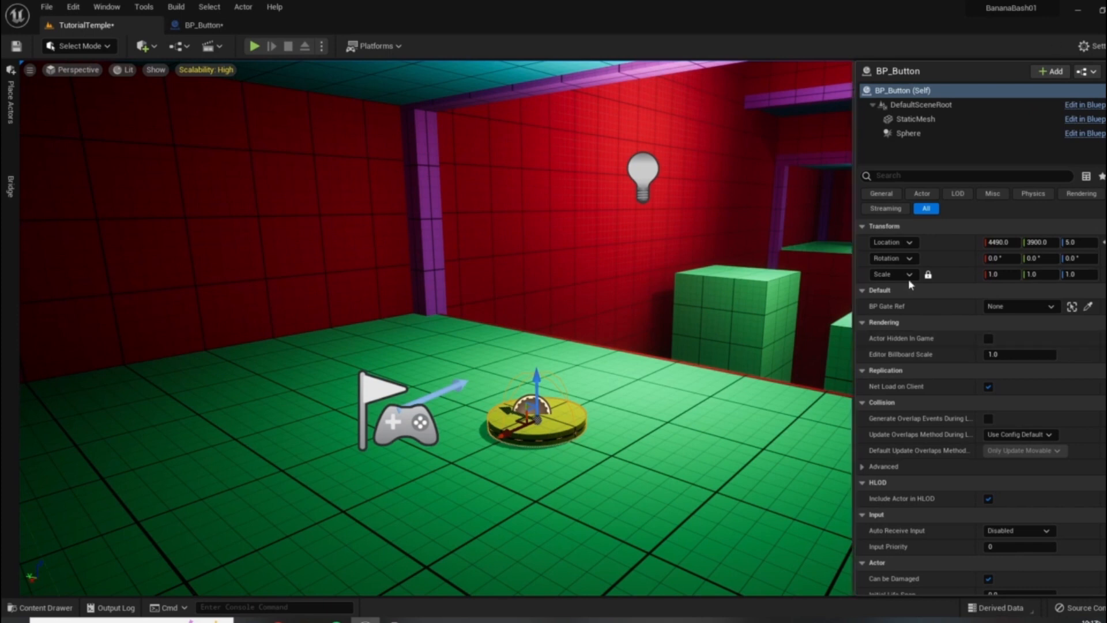
left_click(865, 292)
left_click(864, 291)
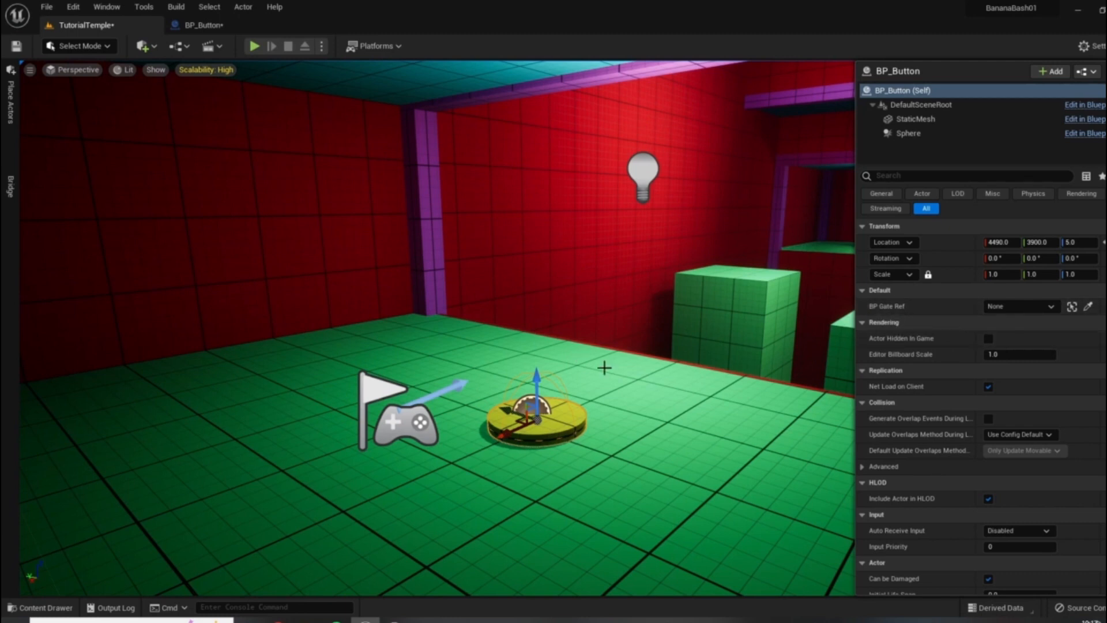
right_click_drag(541, 366, 576, 366)
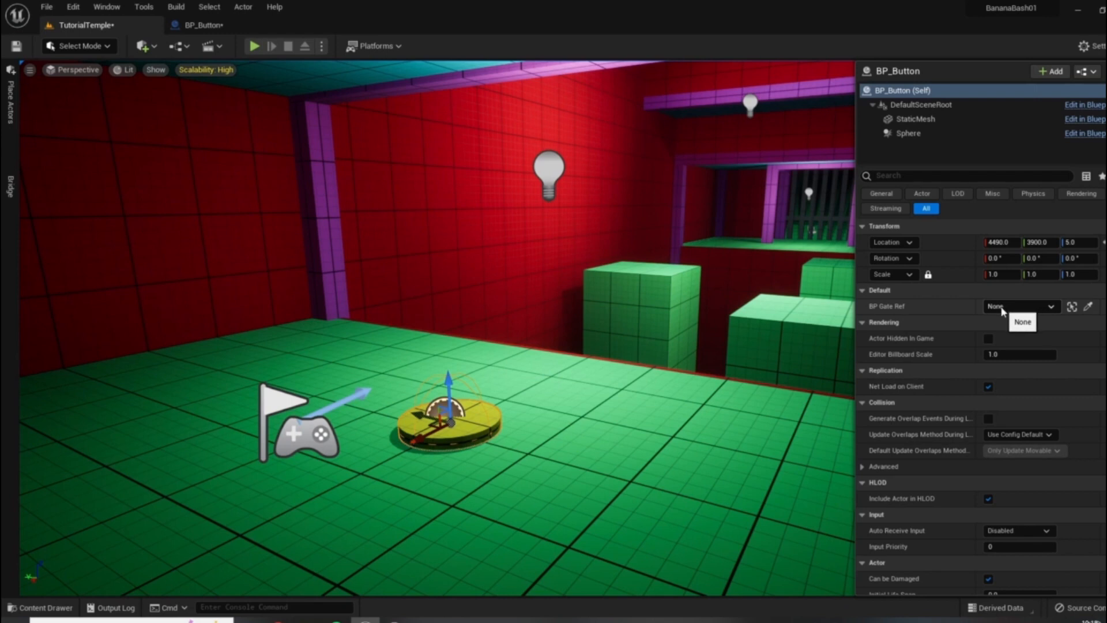
left_click(1042, 312)
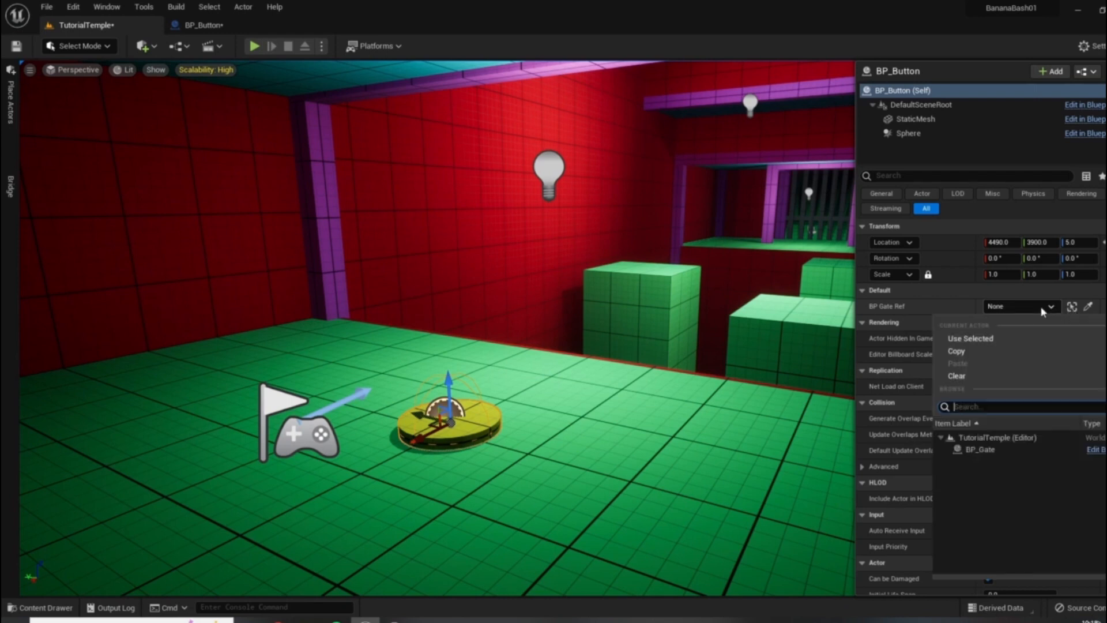
left_click(987, 452)
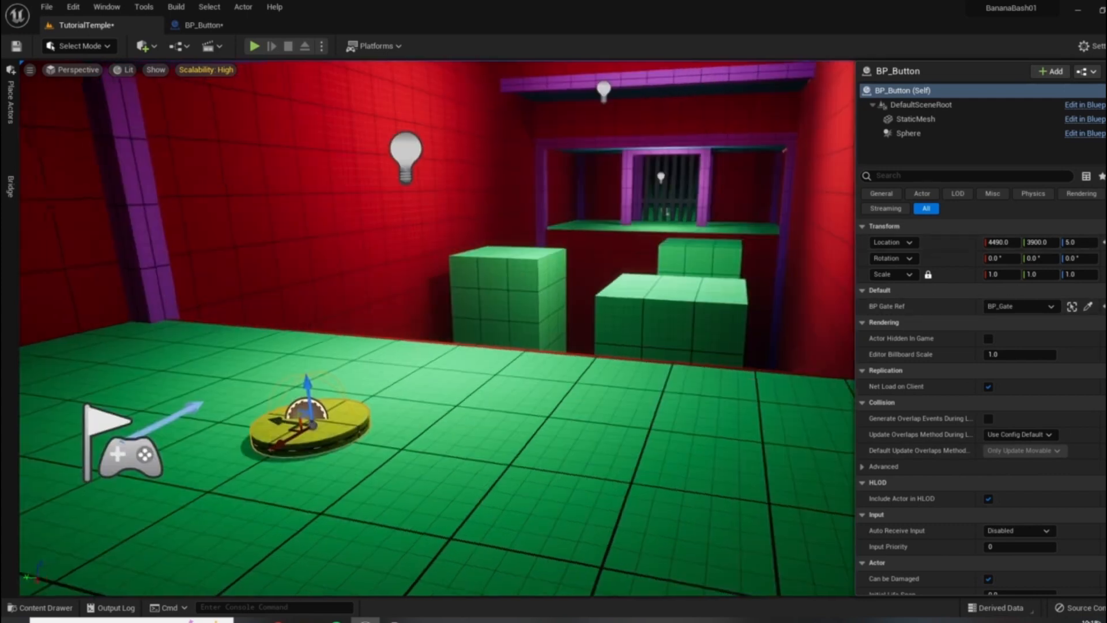
right_click_drag(654, 406, 673, 397)
right_click_drag(665, 267, 629, 280)
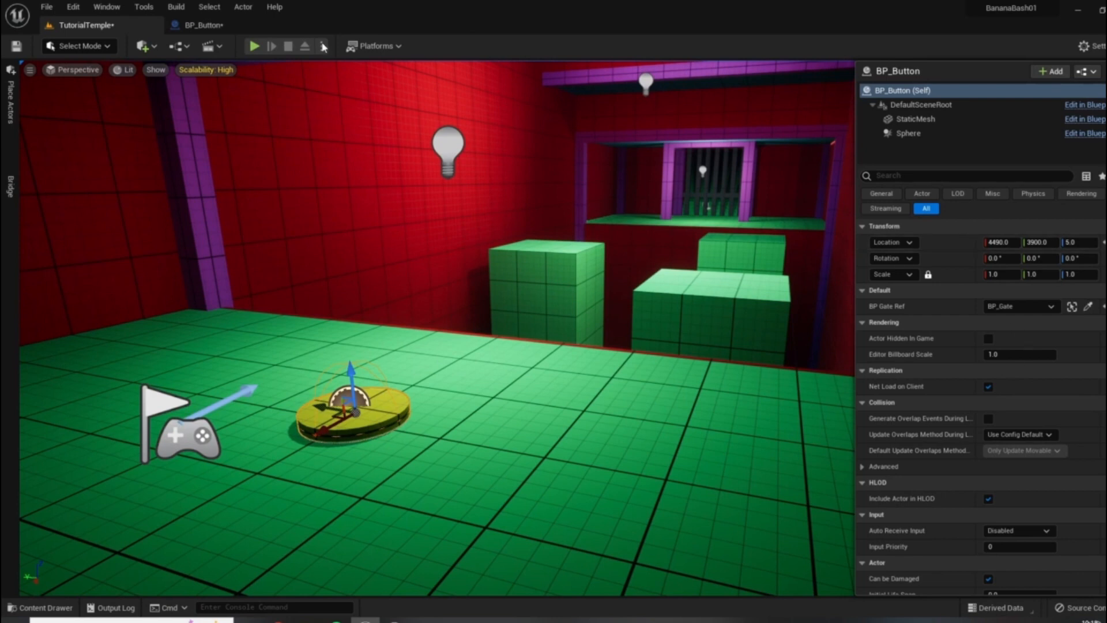
Step: Add a BP_GateRef getter node to BP_Button's event graph, in the empty area below the Button Down/Up group
left_click(196, 24)
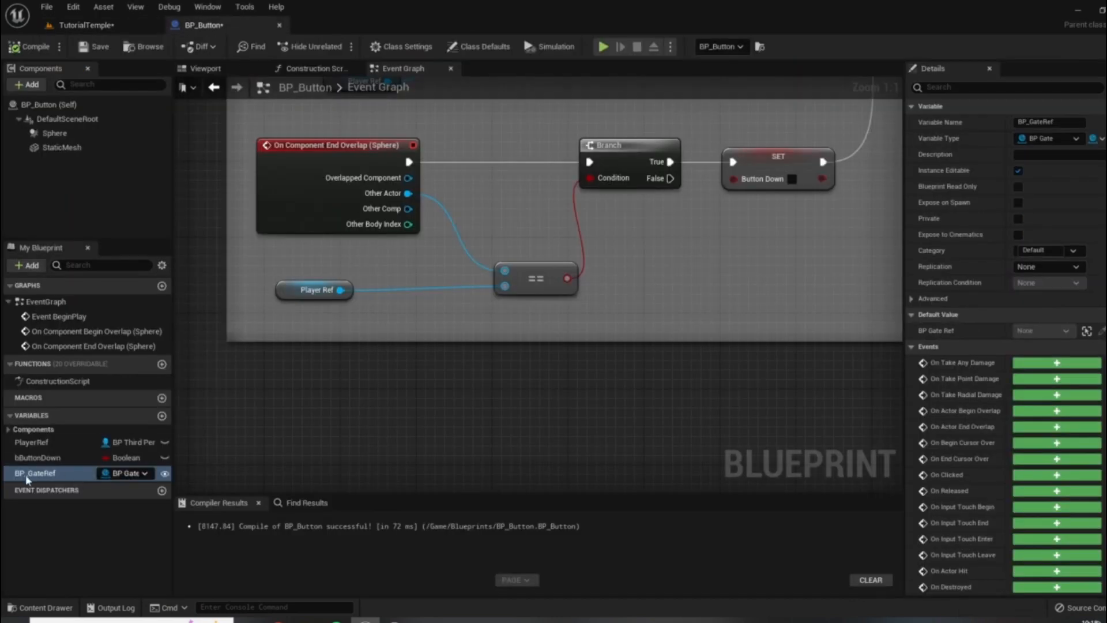
key("Home")
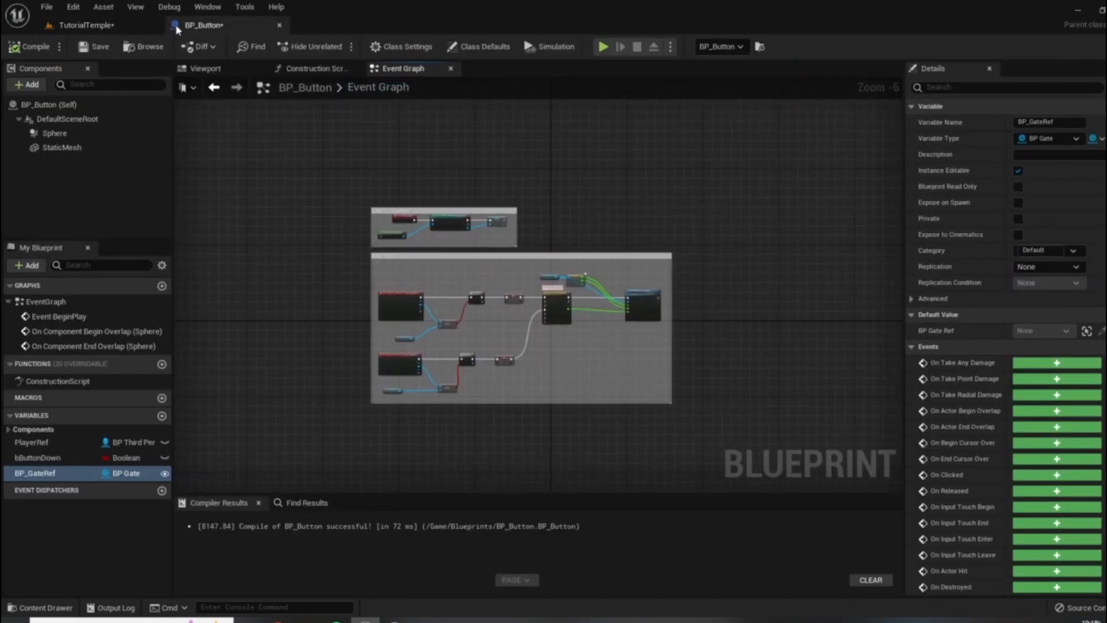
scroll(635, 299, "up", 2)
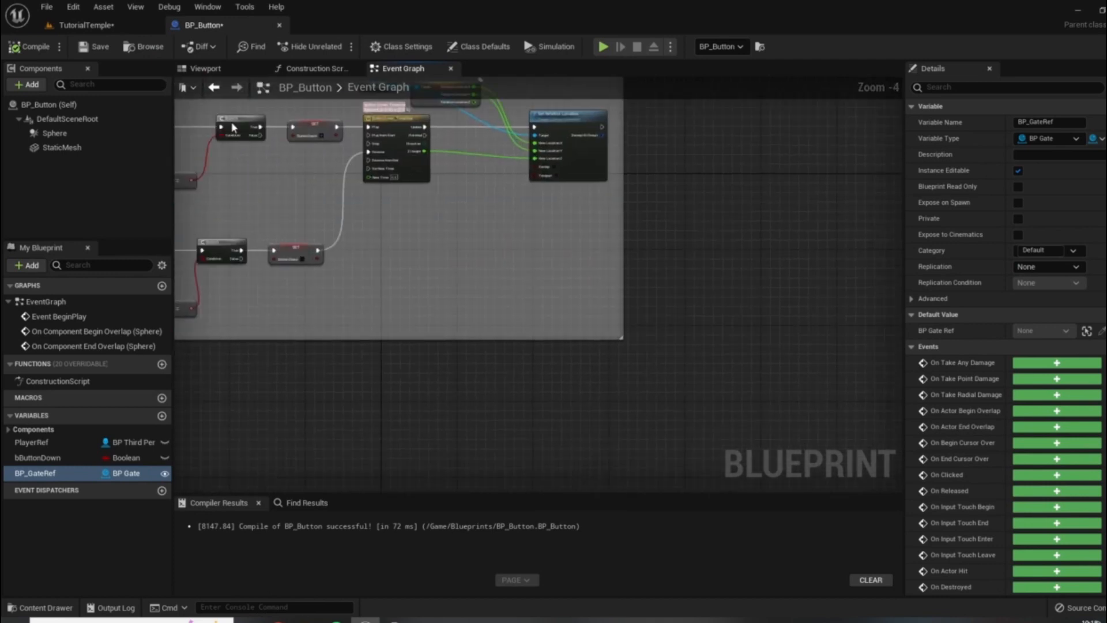
left_click_drag(25, 474, 487, 373)
left_click(497, 387)
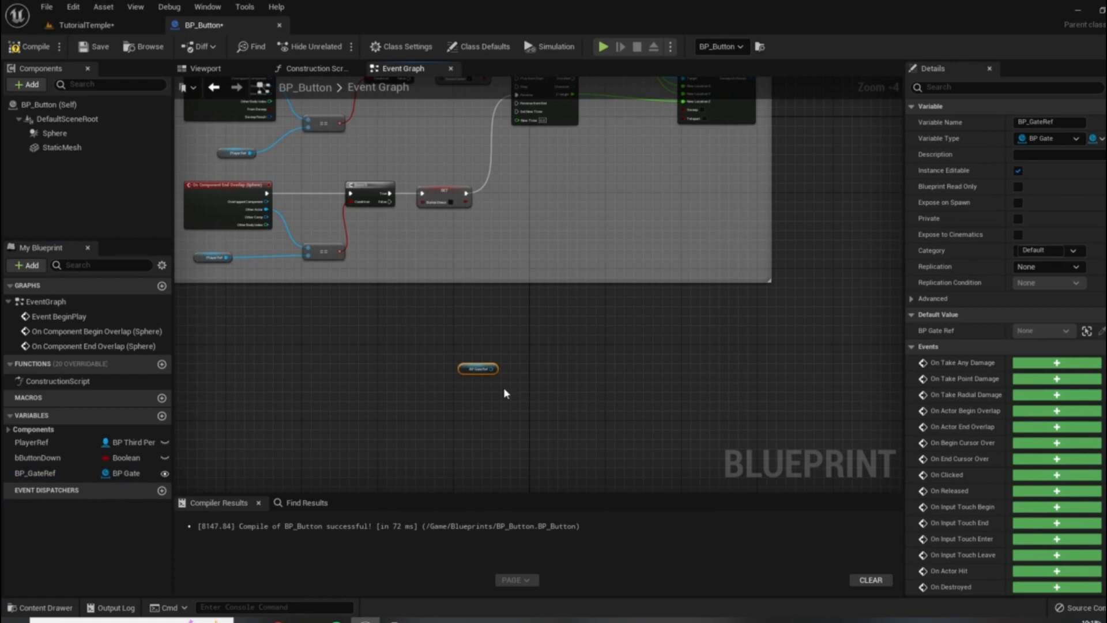
scroll(482, 387, "up", 4)
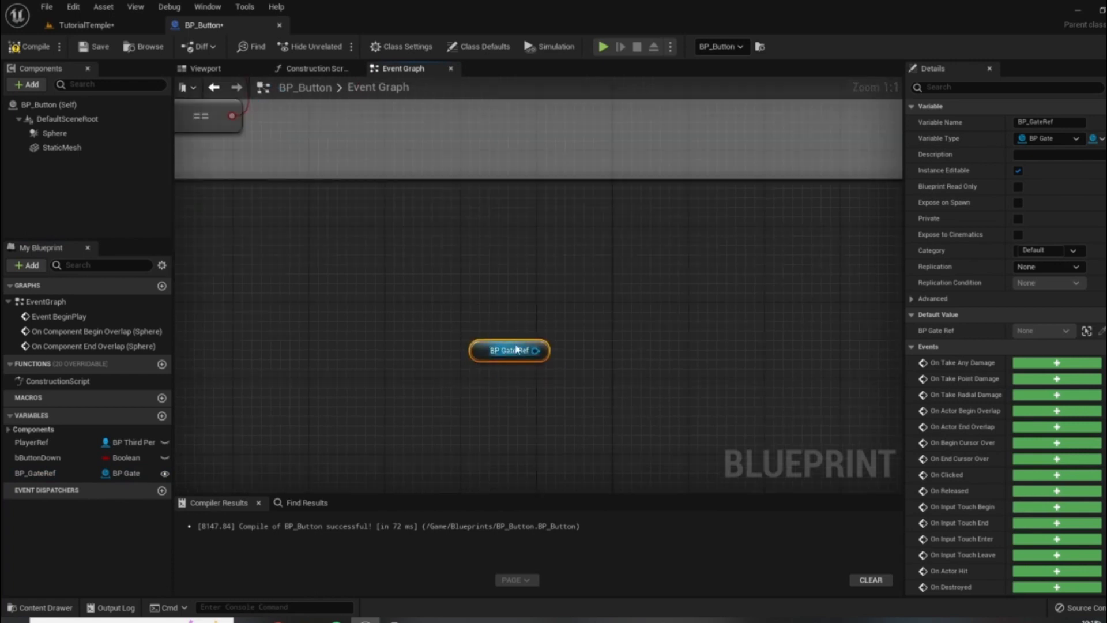
Step: Move the BP Gate Ref node closer to the lower edge of the Button Down/Up comment box in BP_Button's event graph
left_click(80, 25)
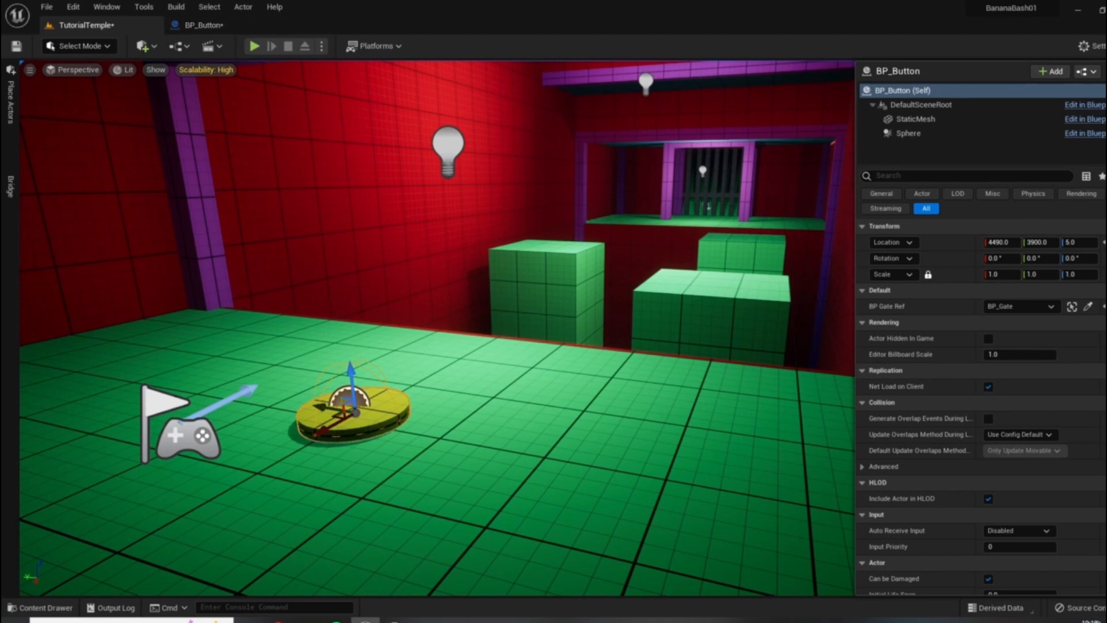
left_click(203, 25)
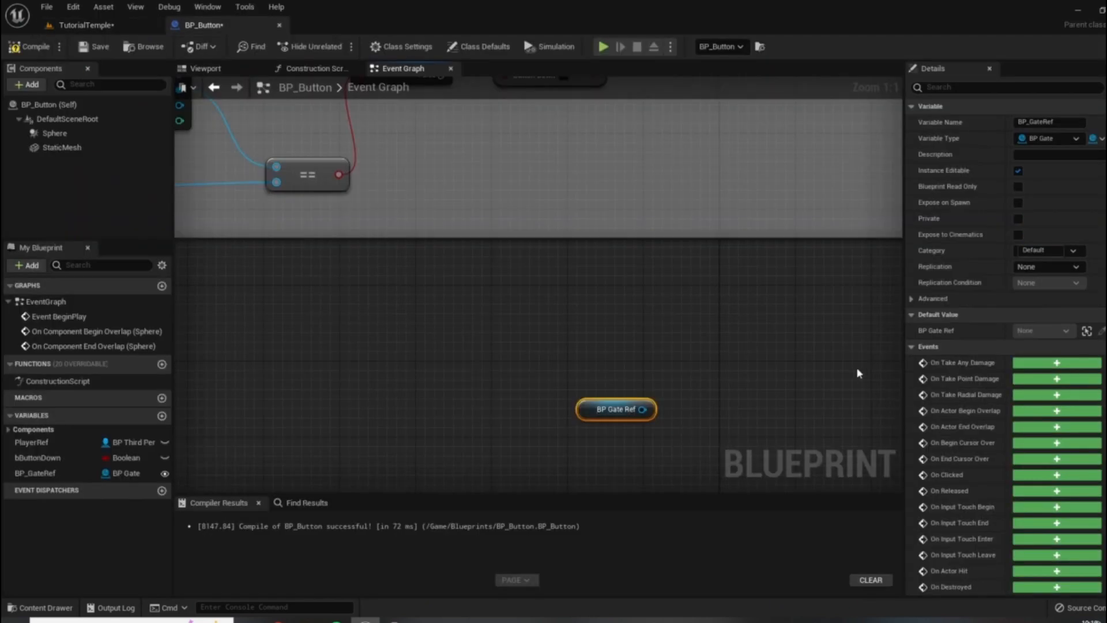
scroll(705, 314, "down", 6)
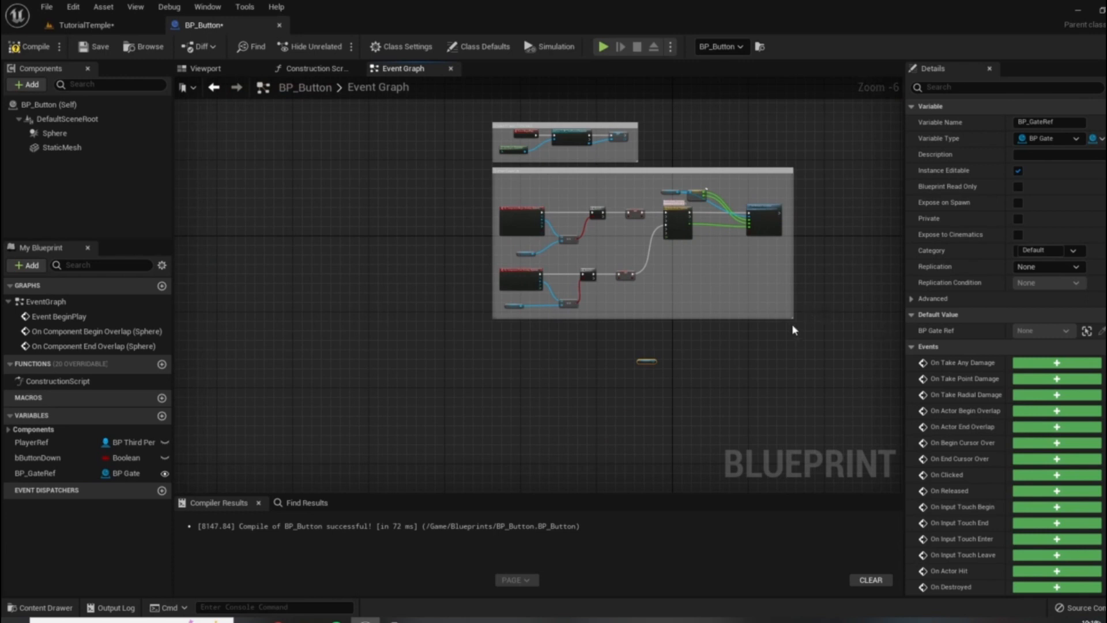
scroll(791, 323, "up", 3)
left_click_drag(404, 423, 478, 354)
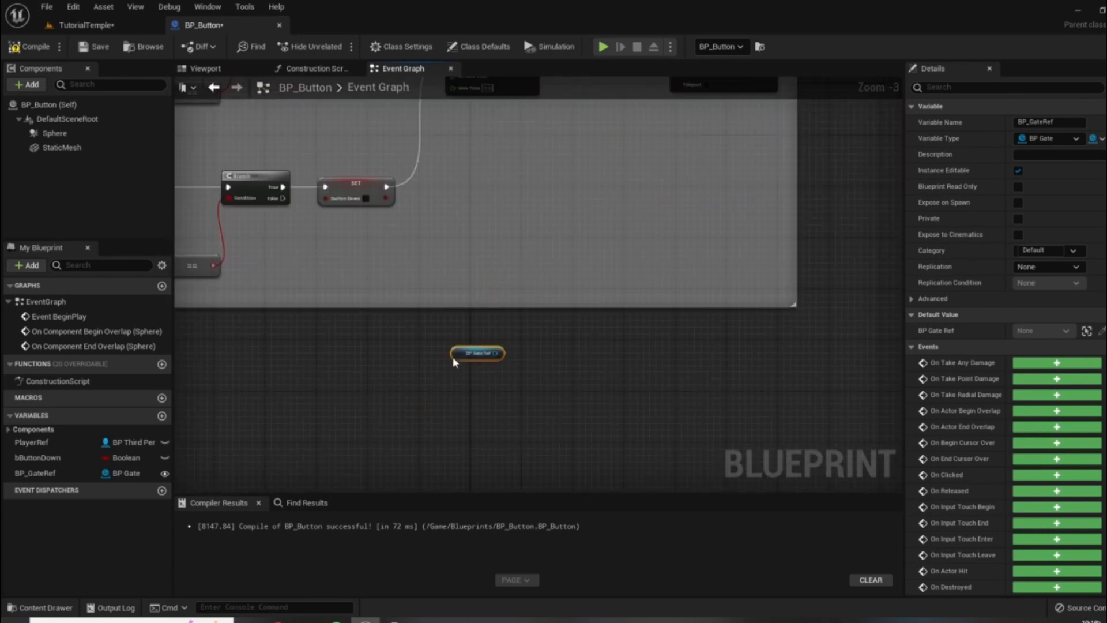
scroll(461, 353, "up", 3)
Step: Return to the TutorialTemple level and open the BP_Gate blueprint from the project's Blueprints folder to see its Gate Open/Close graph
left_click(94, 26)
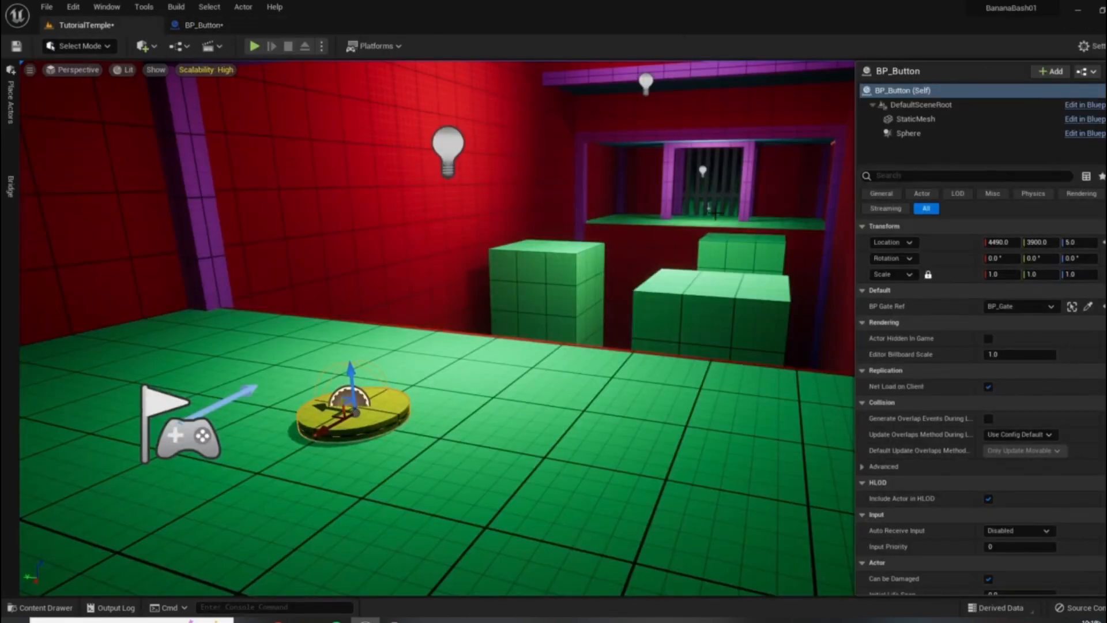
left_click(40, 607)
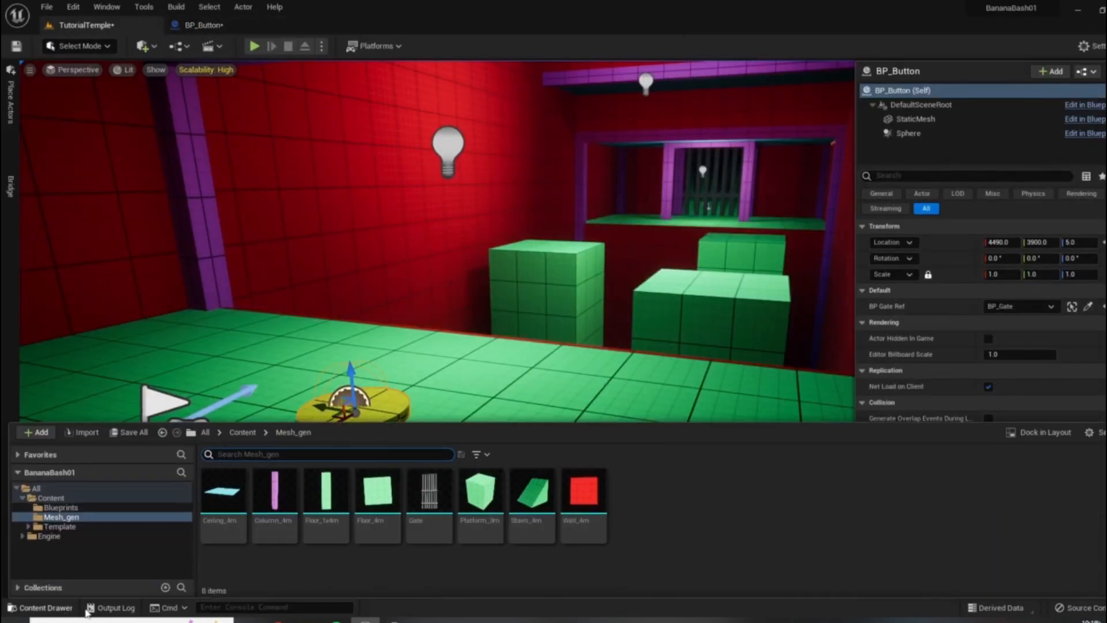
left_click(61, 508)
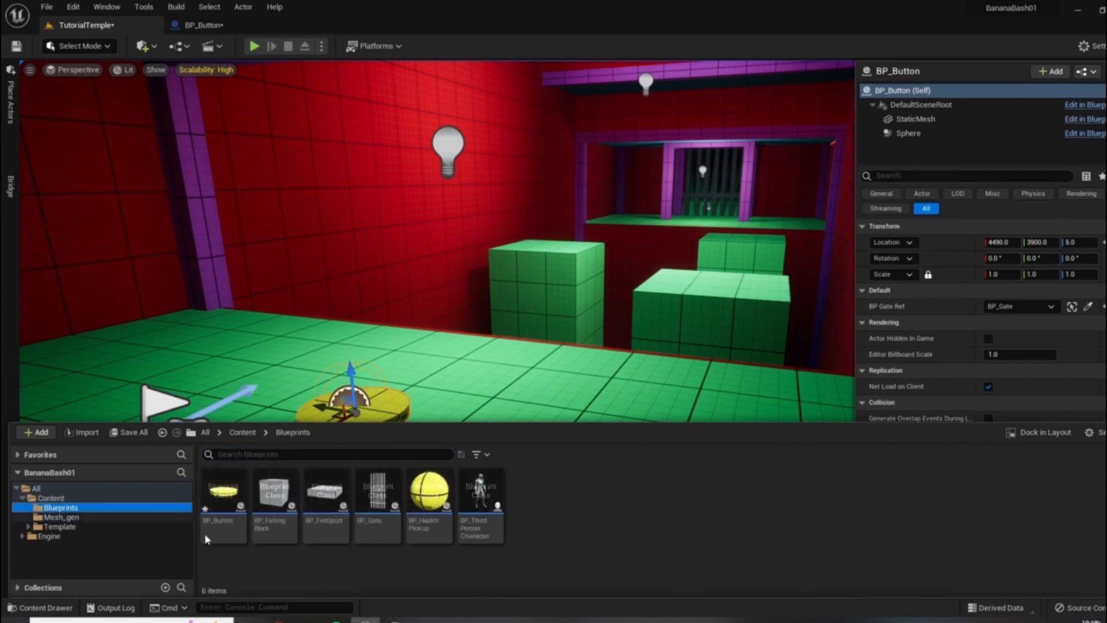
left_click(383, 493)
double_click(385, 494)
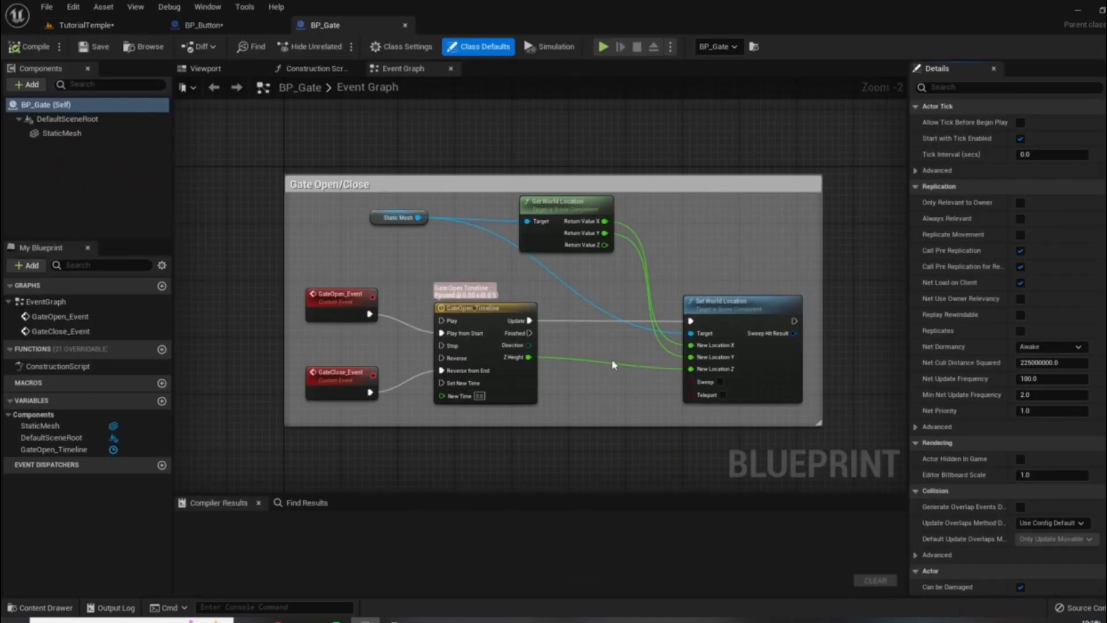
scroll(707, 232, "down", 3)
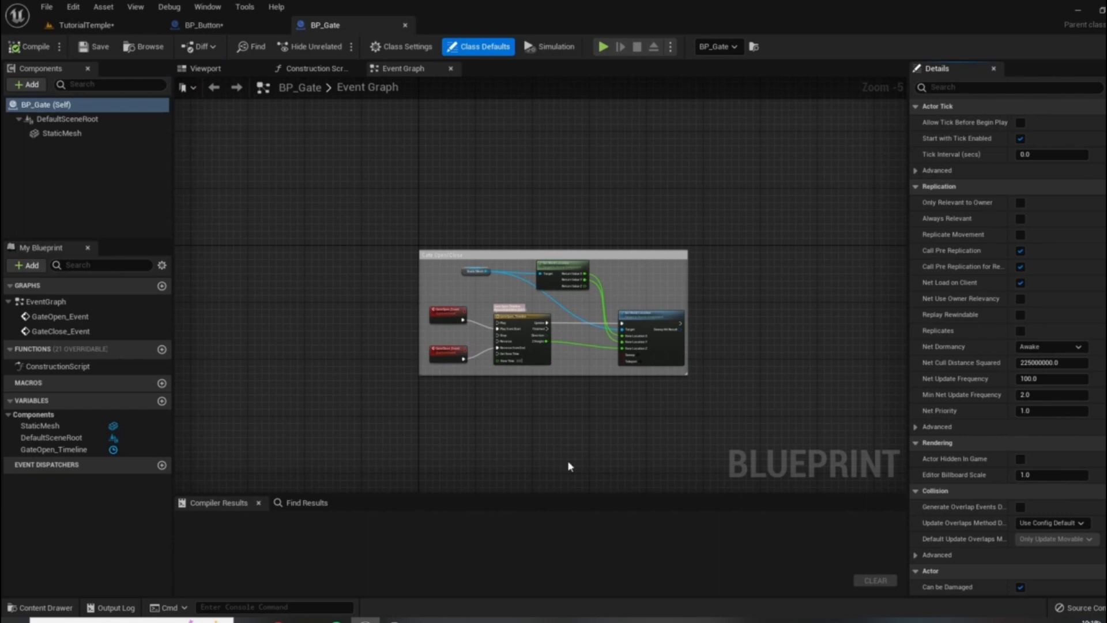
Step: Examine how the GateOpen_Event and GateClose_Event custom events drive the GateOpen_Timeline in BP_Gate's Gate Open/Close group
scroll(630, 326, "up", 4)
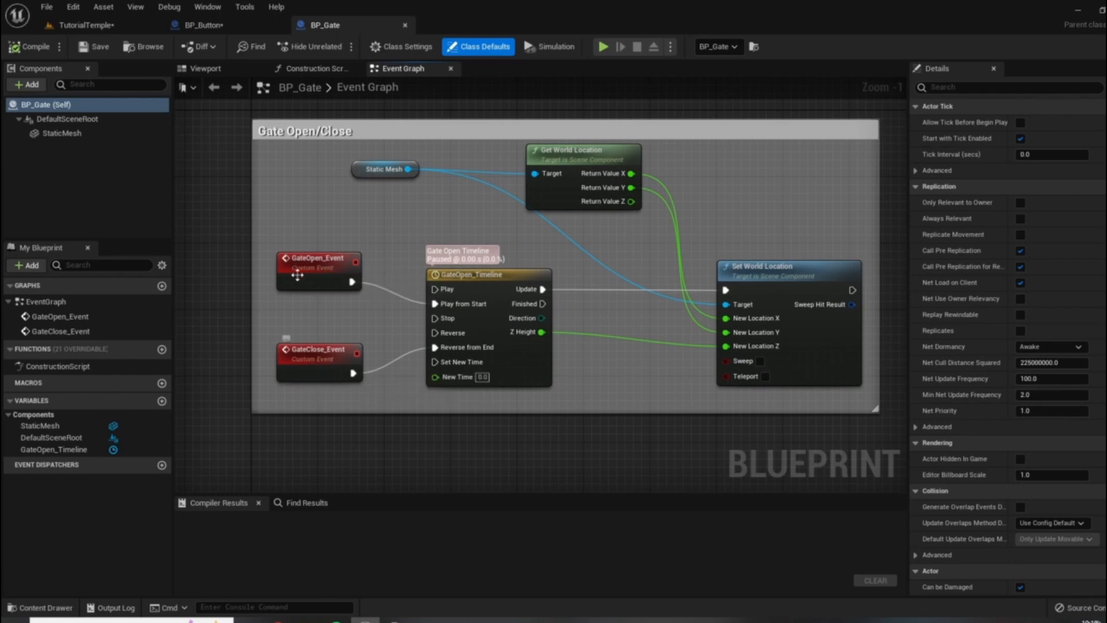
right_click_drag(716, 334, 670, 333)
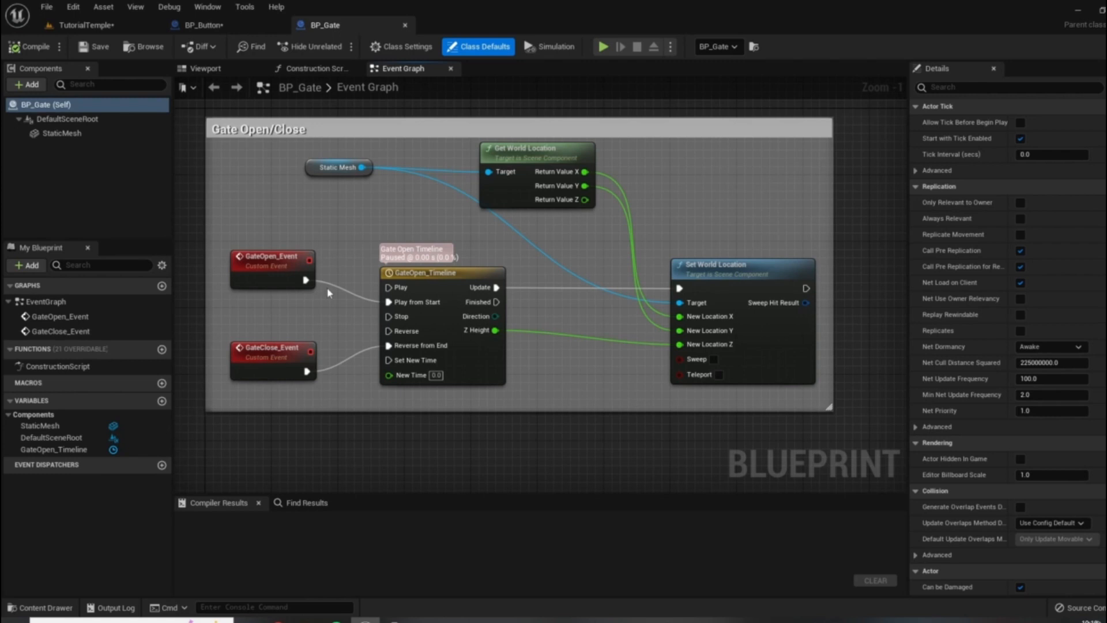
right_click_drag(380, 223, 411, 245)
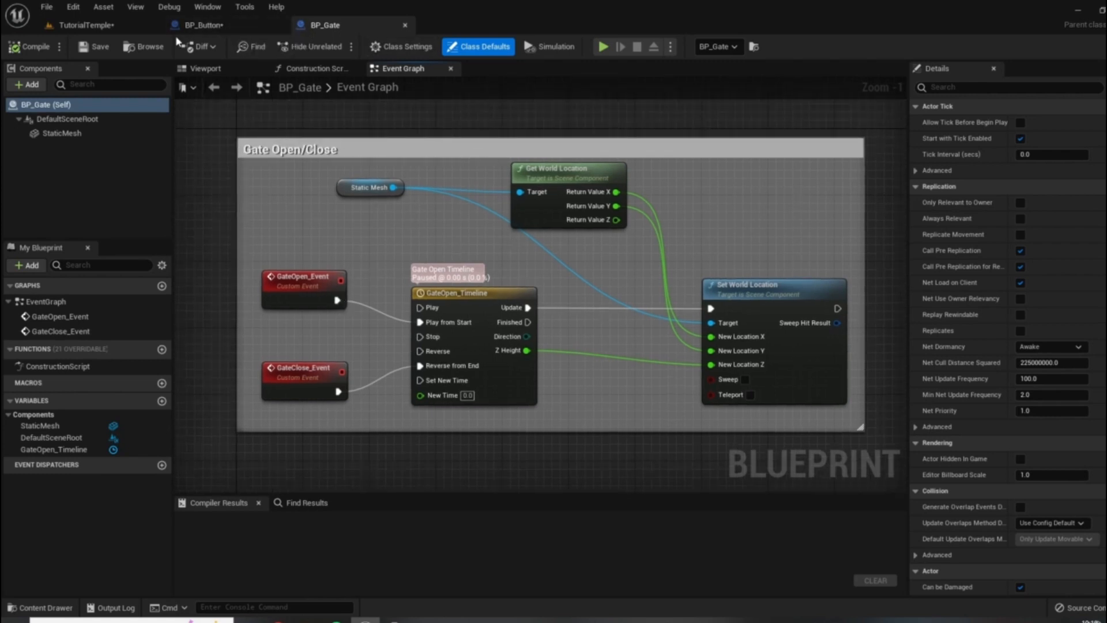
left_click(202, 25)
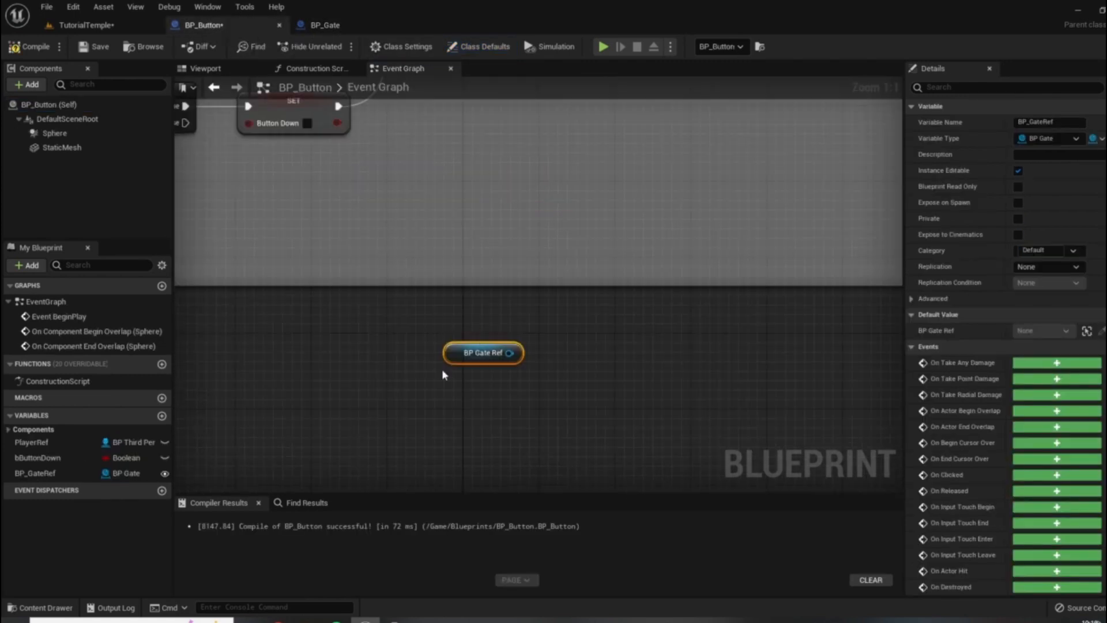
left_click(320, 24)
right_click_drag(290, 284, 239, 265)
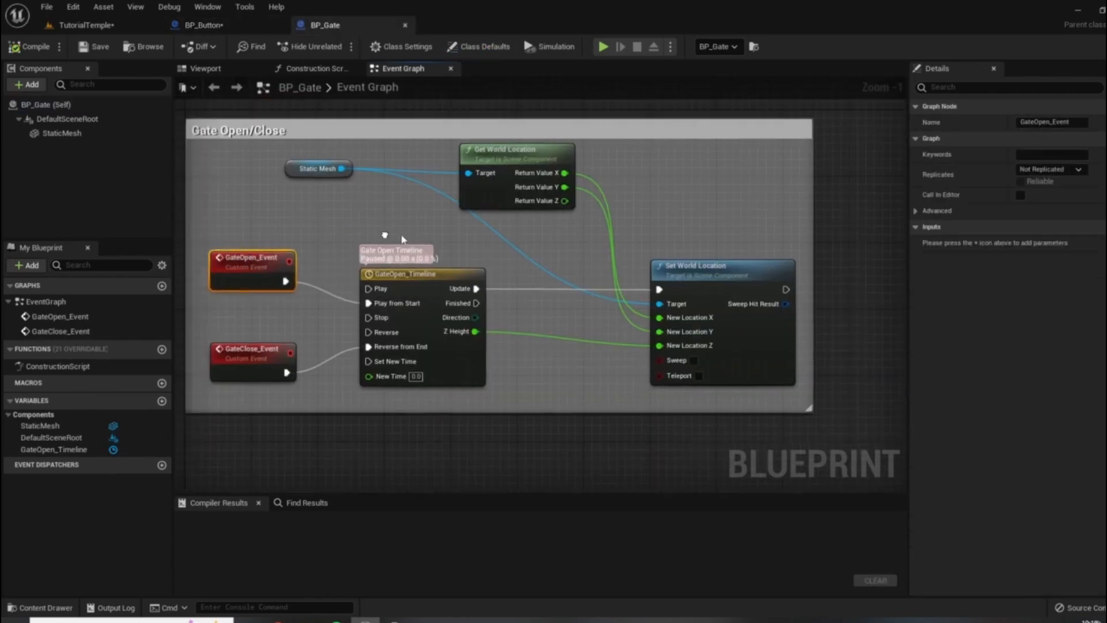
Step: Return to BP_Button's event graph and examine the Button Down/Up group, especially the outputs of the ButtonDown_Timeline node
left_click(202, 25)
right_click_drag(475, 256, 557, 325)
scroll(457, 346, "down", 2)
left_click_drag(406, 384, 403, 360)
right_click_drag(515, 270, 541, 362)
scroll(541, 362, "down", 3)
right_click_drag(478, 274, 478, 237)
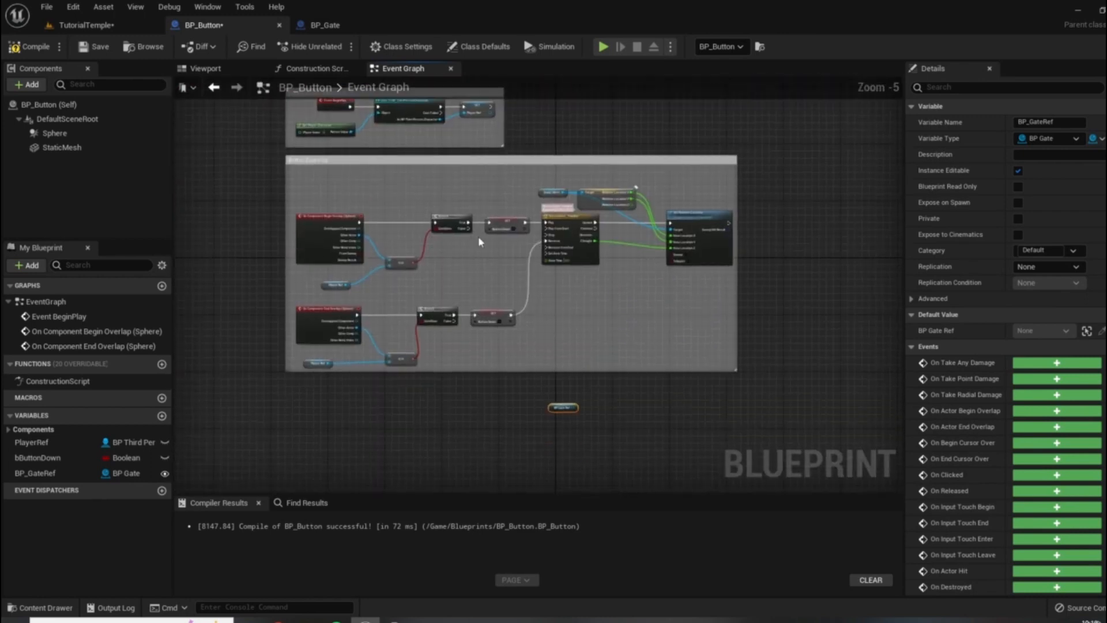
scroll(376, 179, "up", 3)
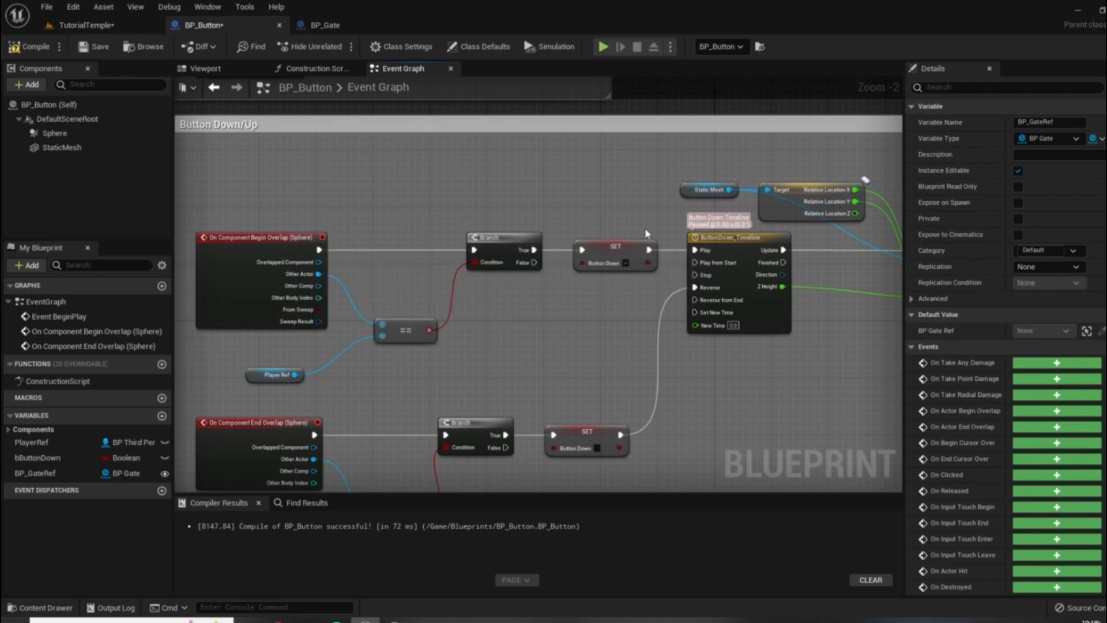
right_click_drag(646, 233, 385, 182)
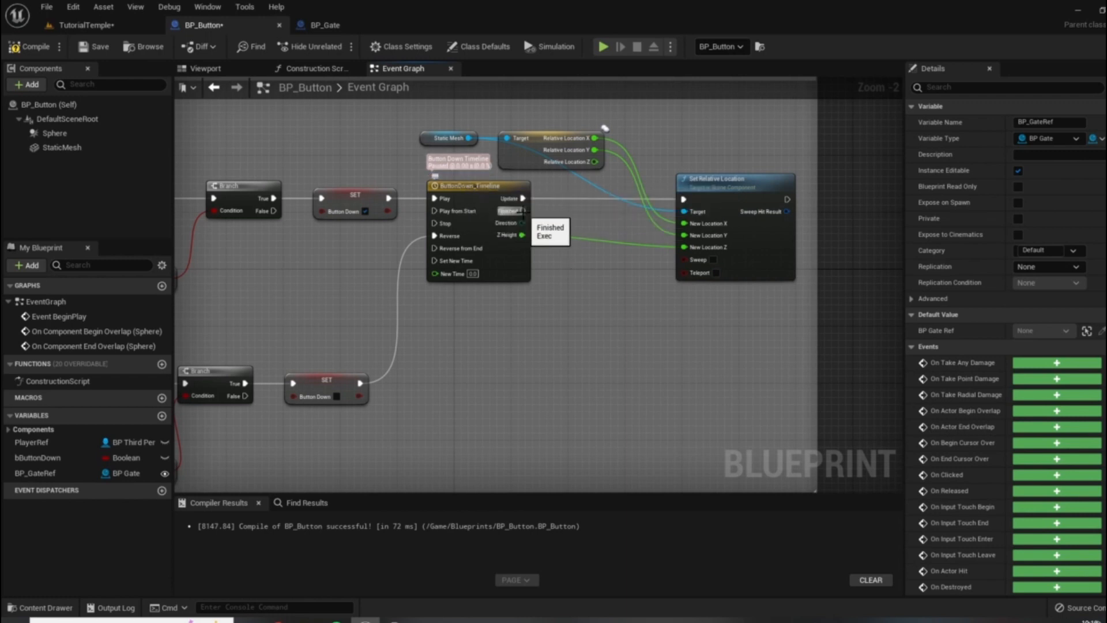
scroll(611, 360, "down", 1)
scroll(531, 243, "up", 1)
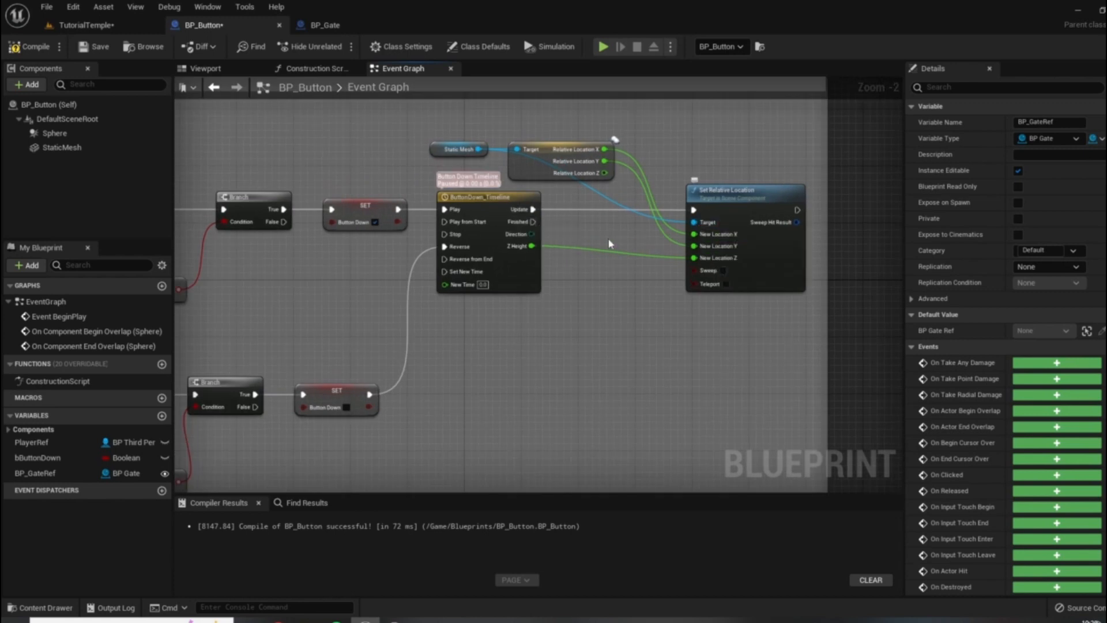
Step: Move the BP Gate Ref node to the empty area just outside the lower right corner of the Button Down/Up comment box
left_click_drag(532, 221, 863, 394)
left_click(625, 424)
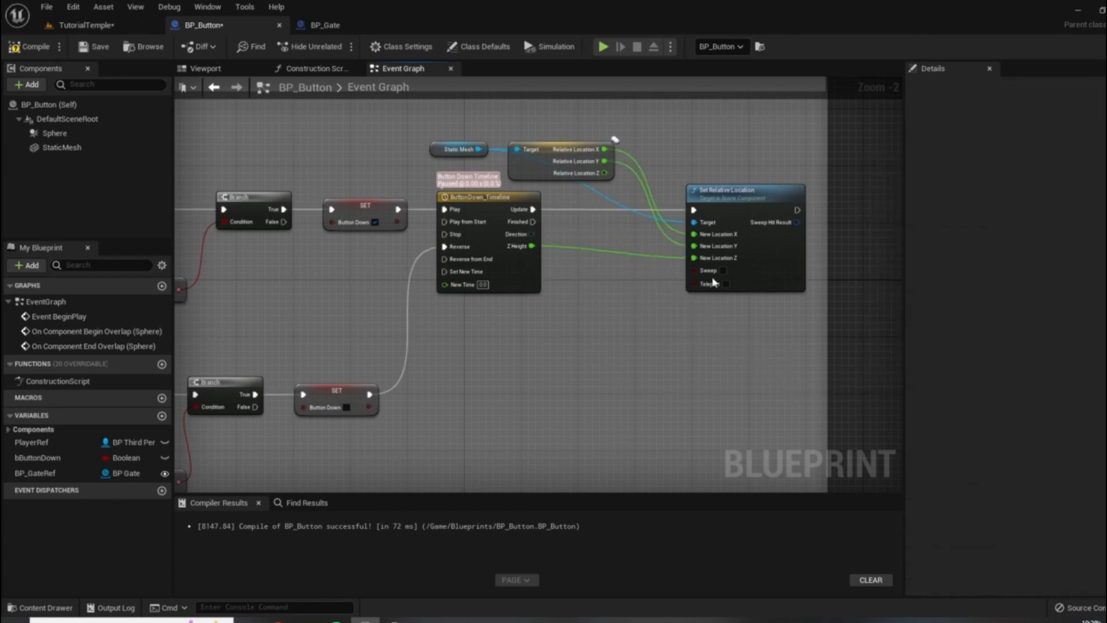
scroll(573, 396, "down", 3)
right_click_drag(575, 400, 639, 413)
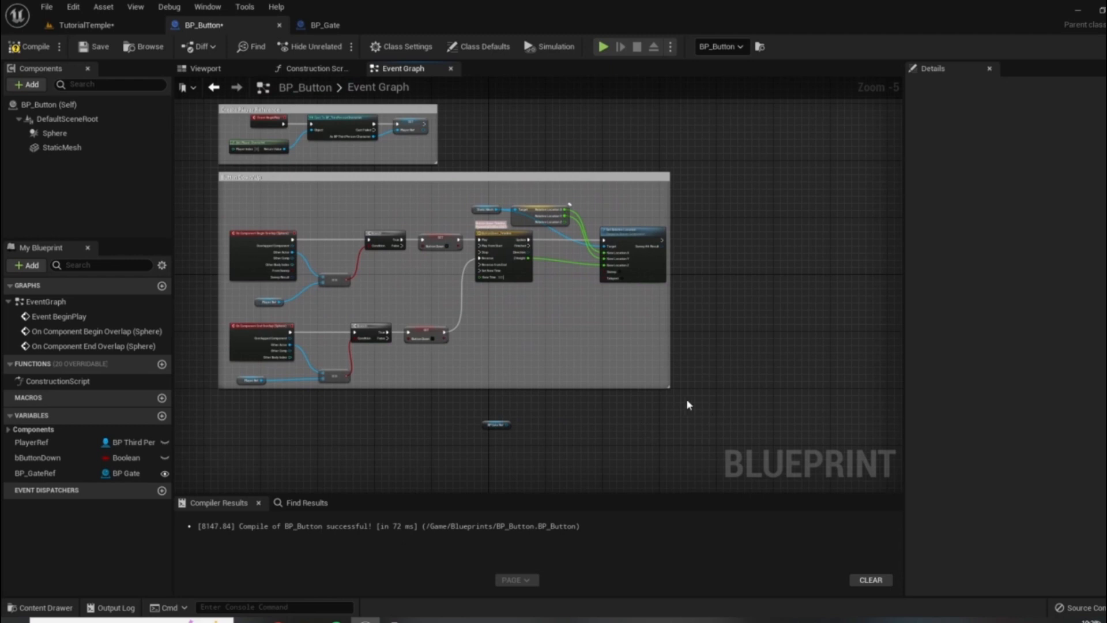
left_click_drag(489, 424, 762, 321)
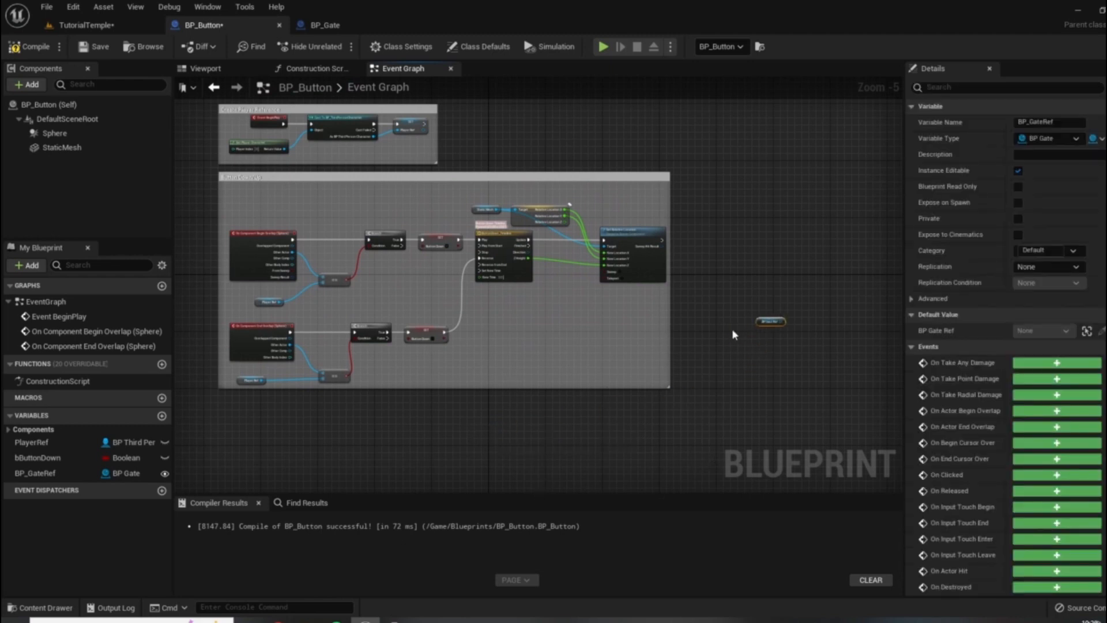
scroll(731, 329, "up", 2)
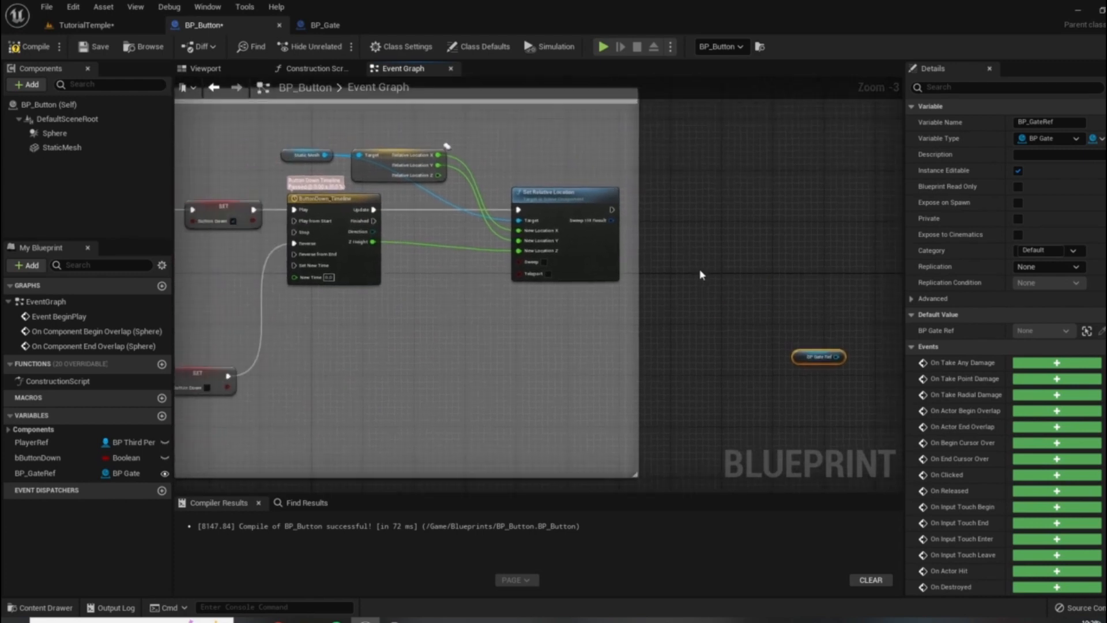
left_click_drag(809, 355, 678, 428)
right_click_drag(436, 217, 538, 236)
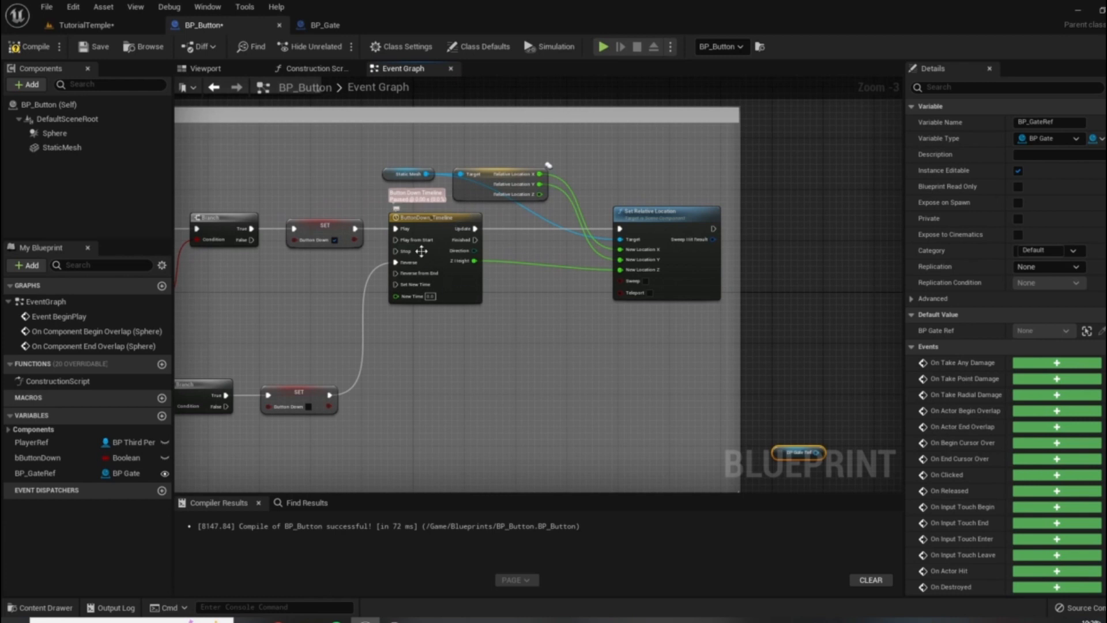
right_click_drag(472, 381, 593, 409)
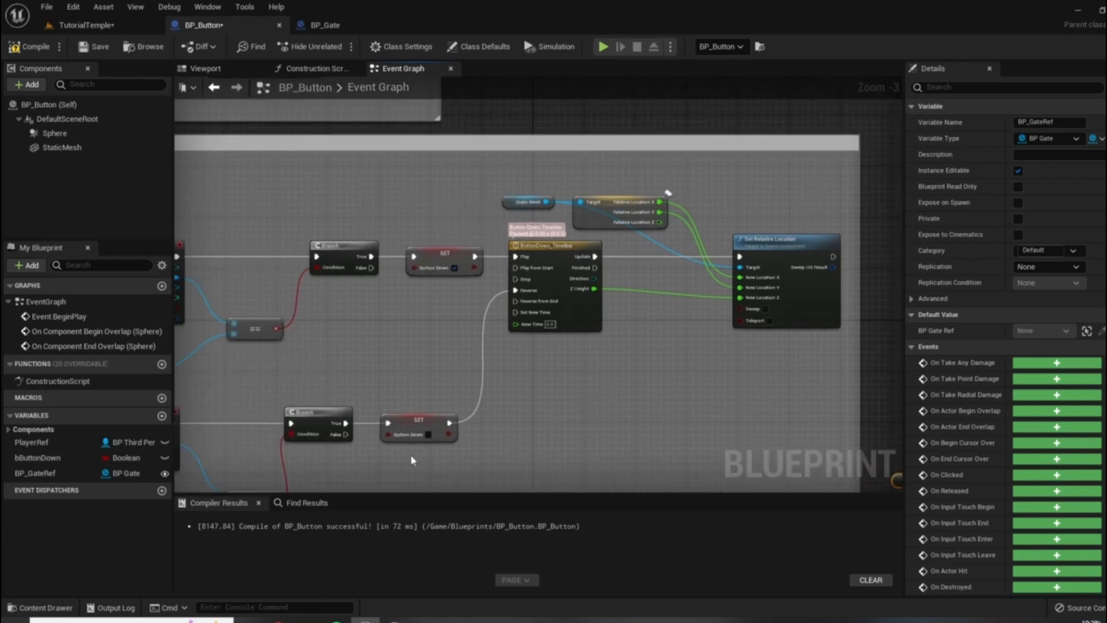
scroll(614, 356, "up", 3)
scroll(556, 264, "down", 4)
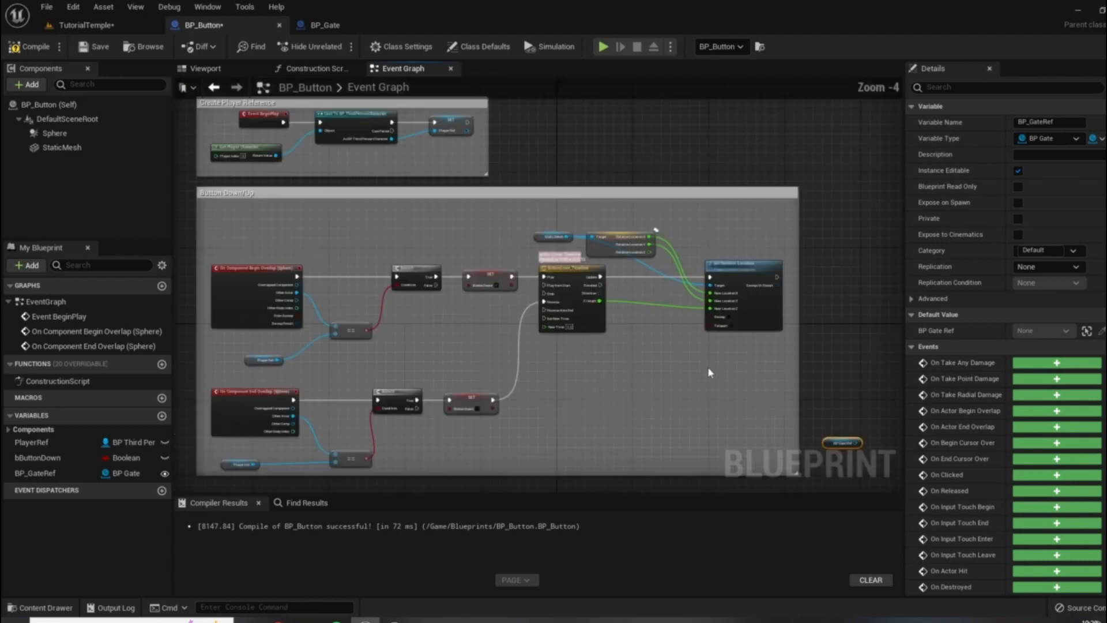
scroll(557, 264, "up", 1)
left_click_drag(569, 252, 868, 403)
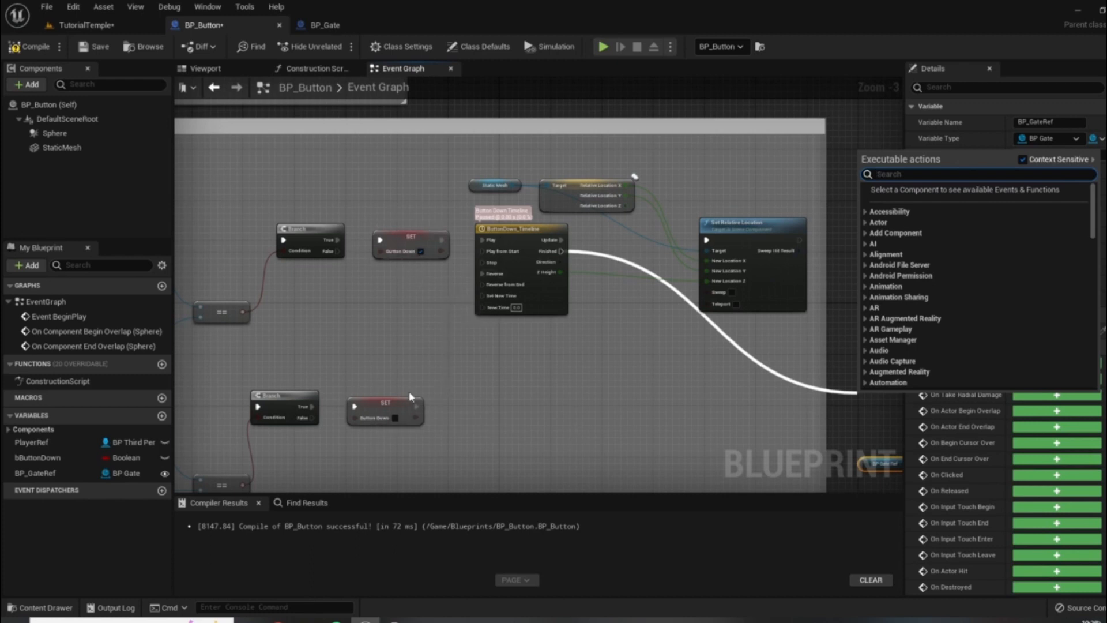
left_click(625, 440)
scroll(494, 388, "down", 1)
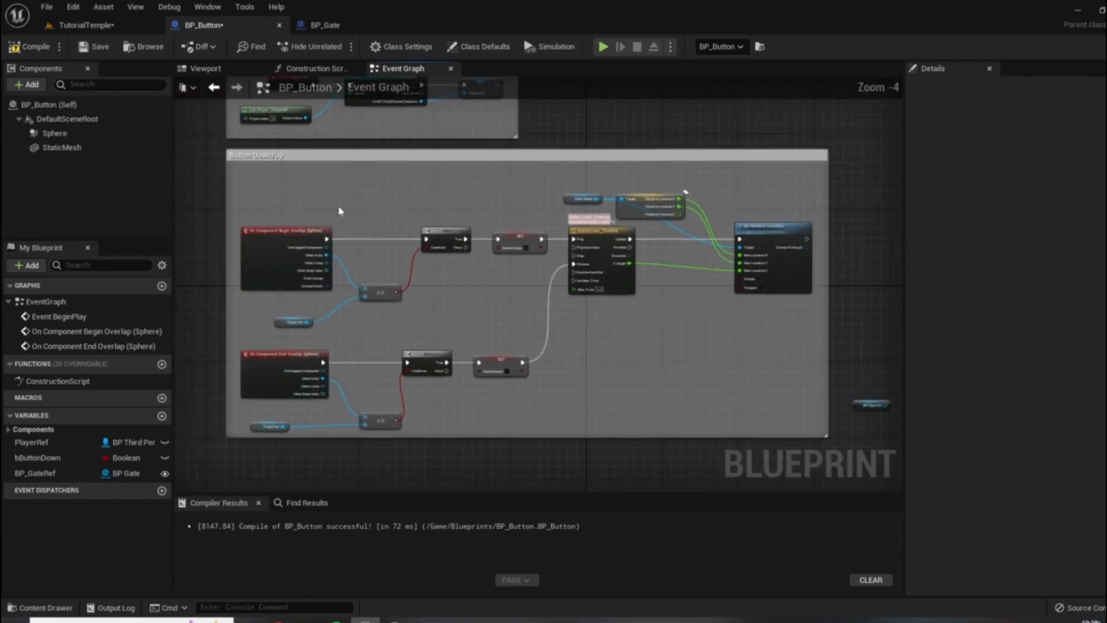
scroll(501, 311, "up", 1)
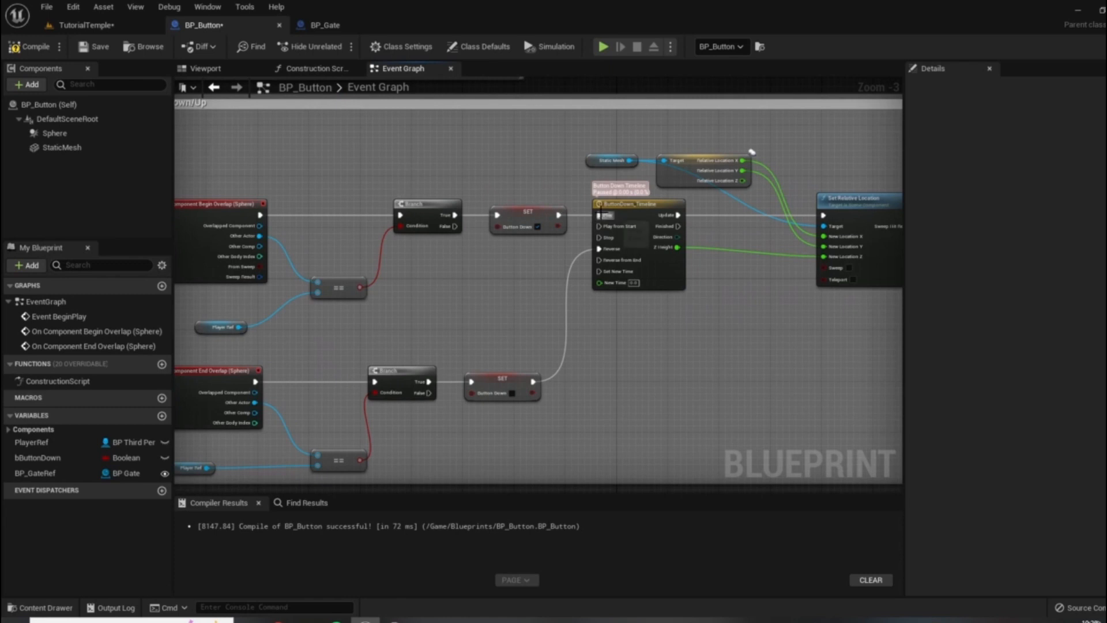
right_click_drag(715, 329, 607, 316)
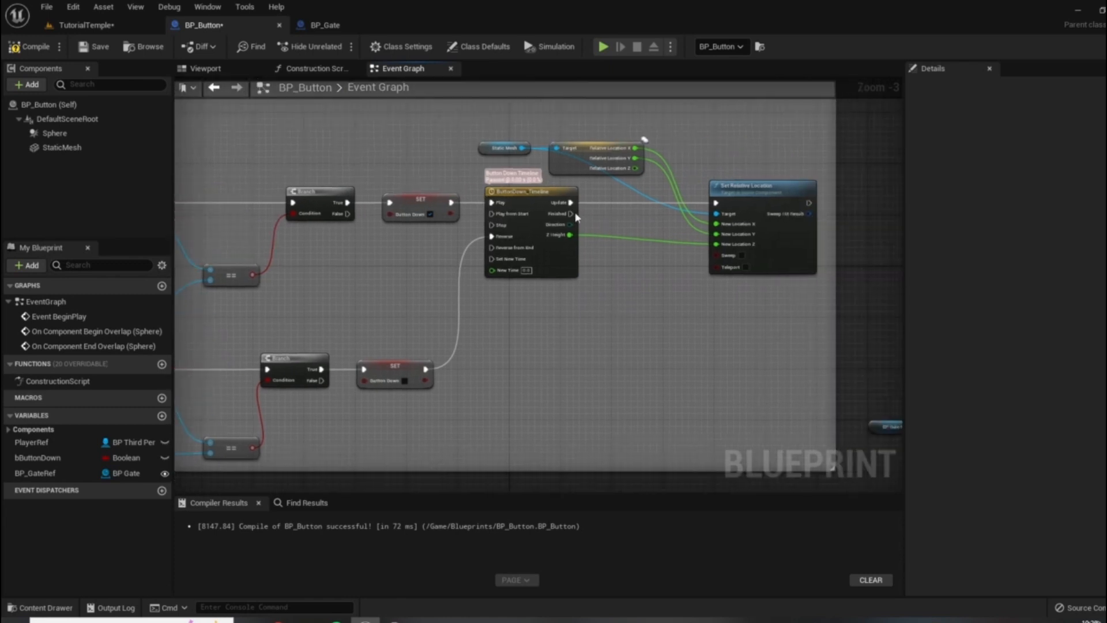
left_click_drag(571, 214, 846, 345)
left_click(859, 319)
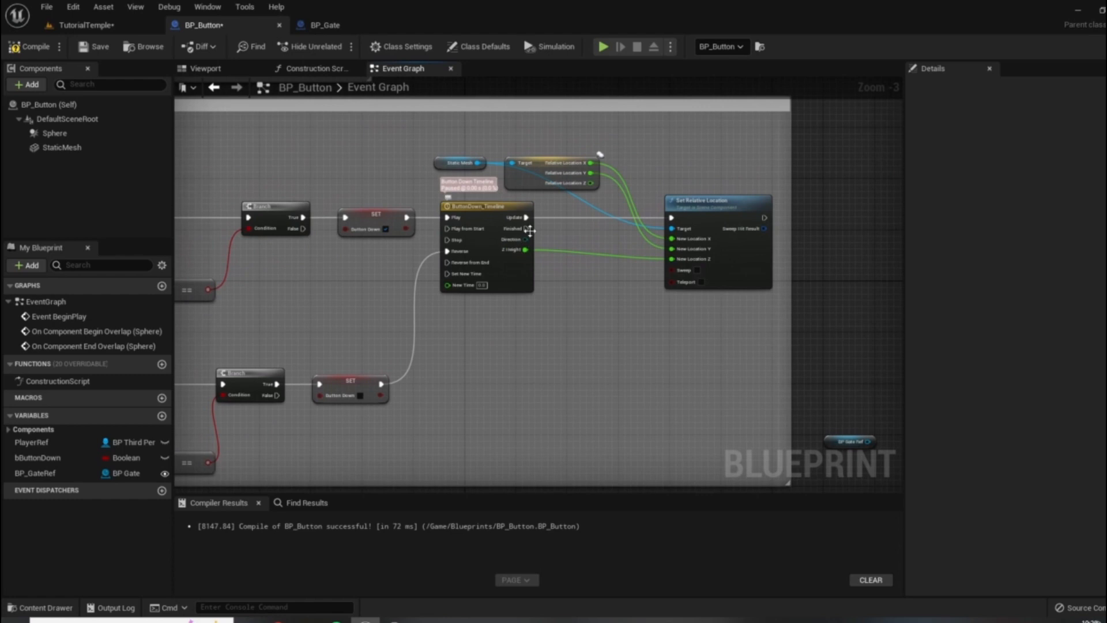
left_click_drag(527, 229, 809, 361)
left_click(835, 348)
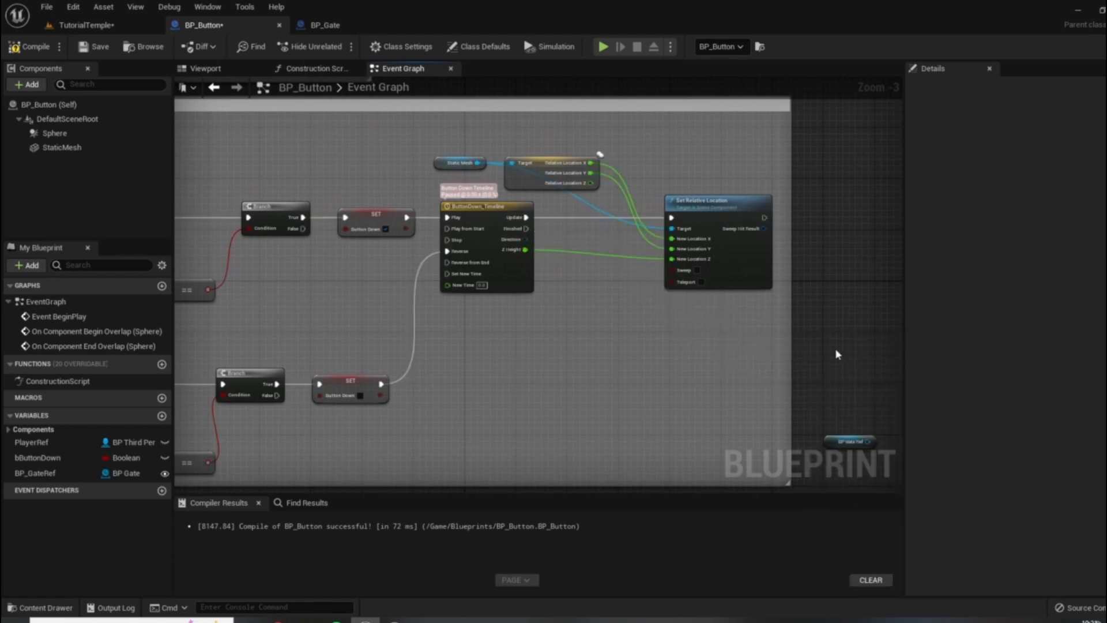
Step: Add a Print String node to BP_Button's event graph, in the empty area just above the BP Gate Ref node
right_click_drag(835, 348, 710, 357)
right_click(710, 357)
type("print")
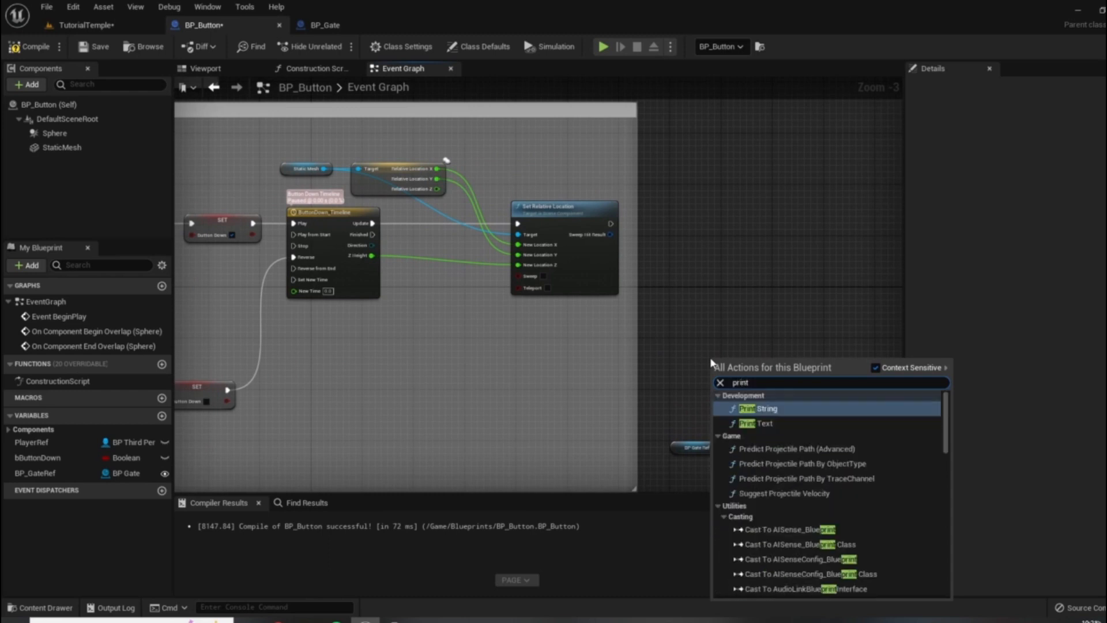
key("Return")
right_click_drag(746, 390, 744, 295)
scroll(743, 296, "up", 3)
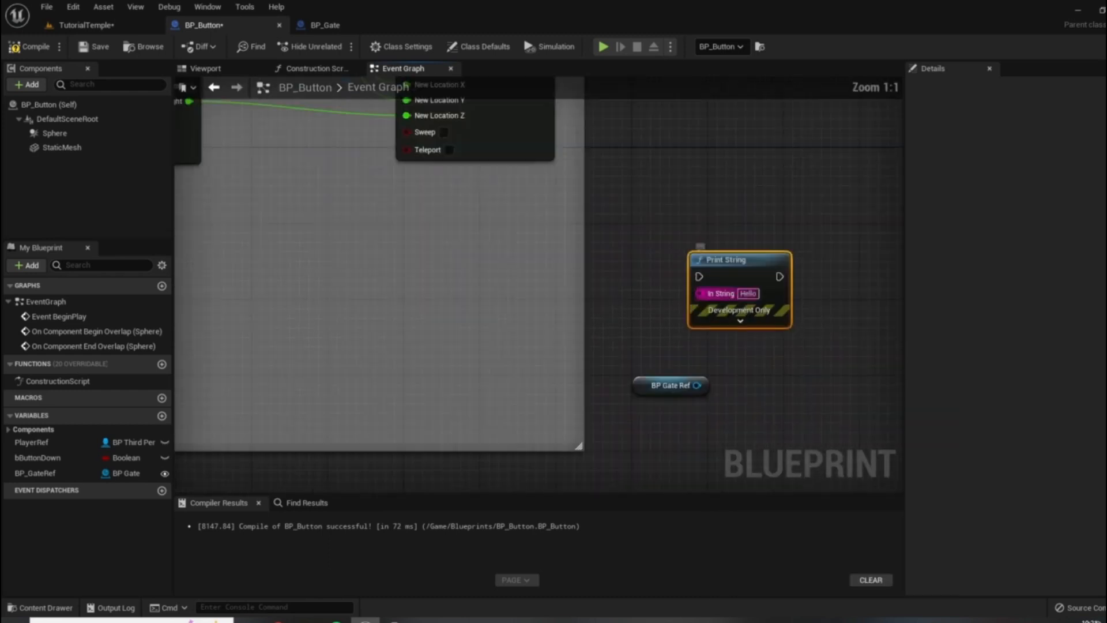
Step: Connect the ButtonDown_Timeline's Finished output to Print String and route the wire below Set Relative Location with a reroute node
right_click_drag(794, 237, 981, 304)
scroll(416, 153, "down", 2)
left_click_drag(395, 142, 775, 297)
left_click(618, 248)
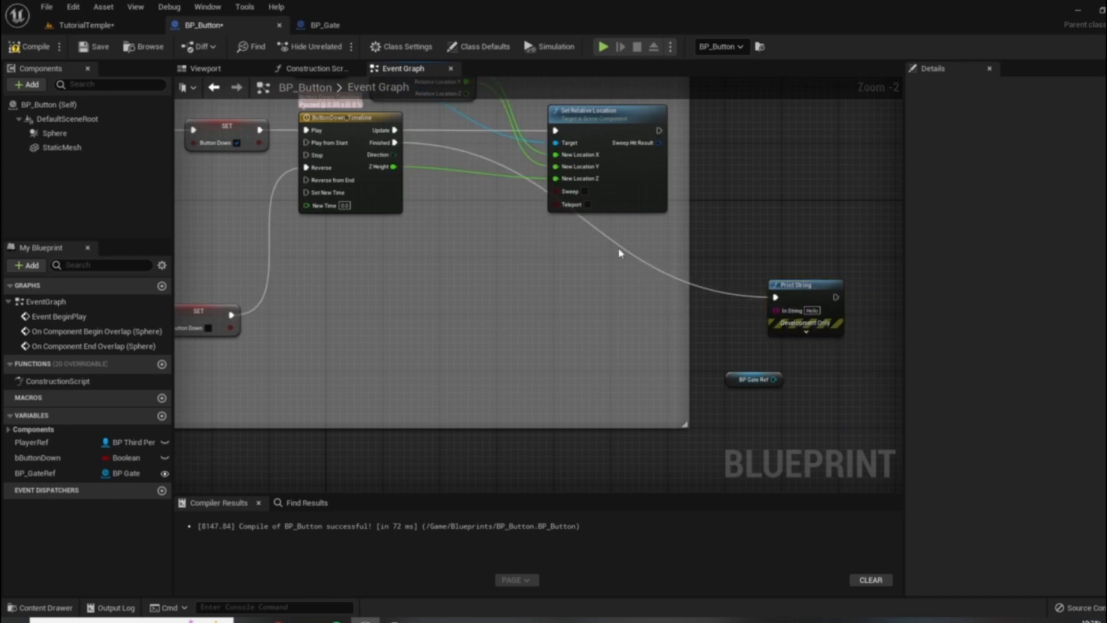
double_click(619, 247)
left_click_drag(618, 250, 540, 294)
Step: Compile the BP_Button blueprint with the Print String node wired to its timeline
scroll(448, 342, "down", 3)
left_click(404, 231)
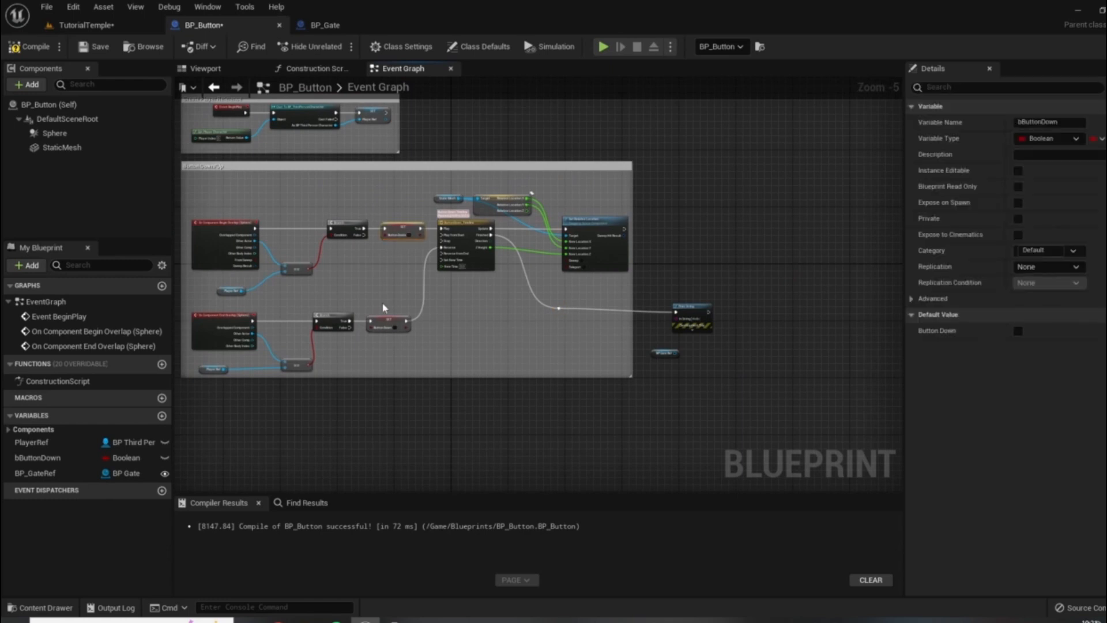
scroll(441, 310, "up", 2)
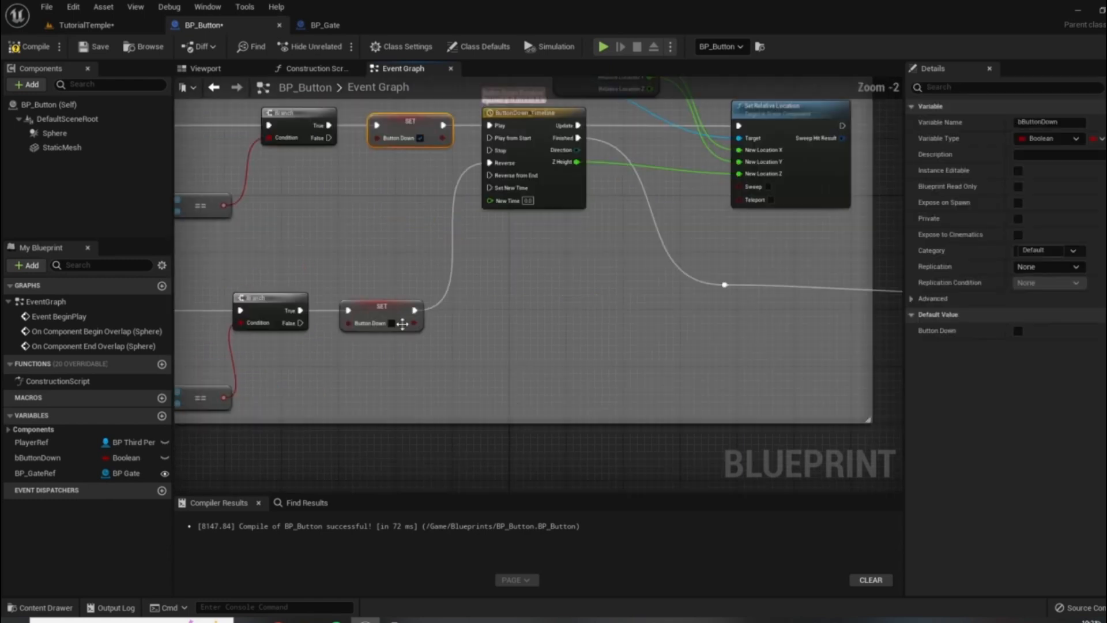
scroll(453, 381, "up", 1)
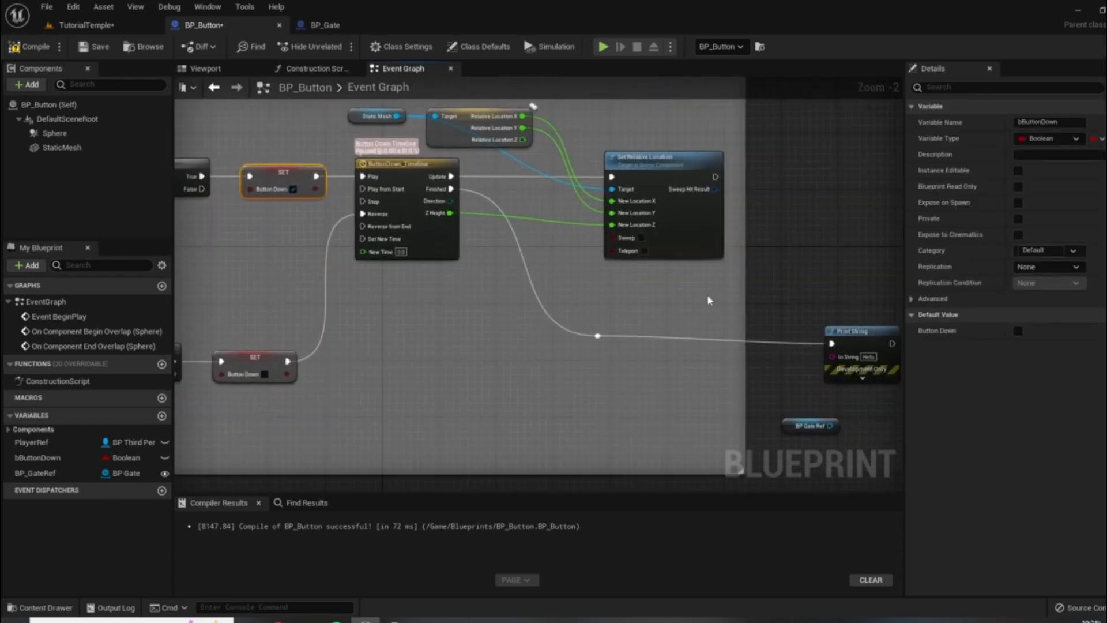
right_click_drag(708, 299, 623, 261)
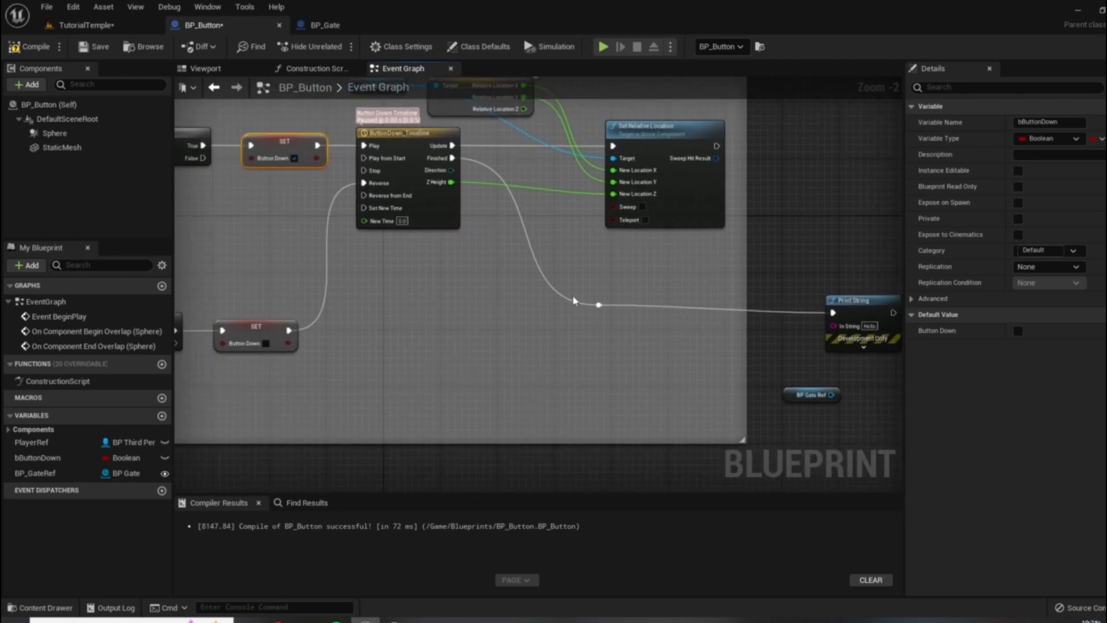
right_click_drag(455, 76, 453, 149)
left_click(13, 46)
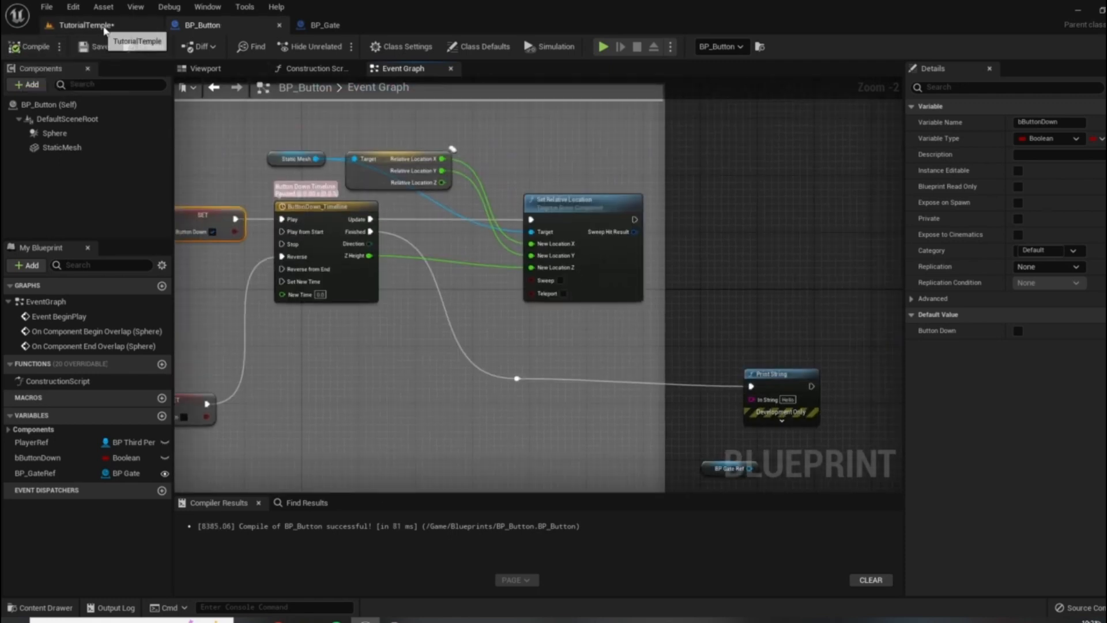
Step: Play-test the TutorialTemple level by walking the character off the yellow floor button, and stop the play session
left_click(86, 24)
key("alt+p")
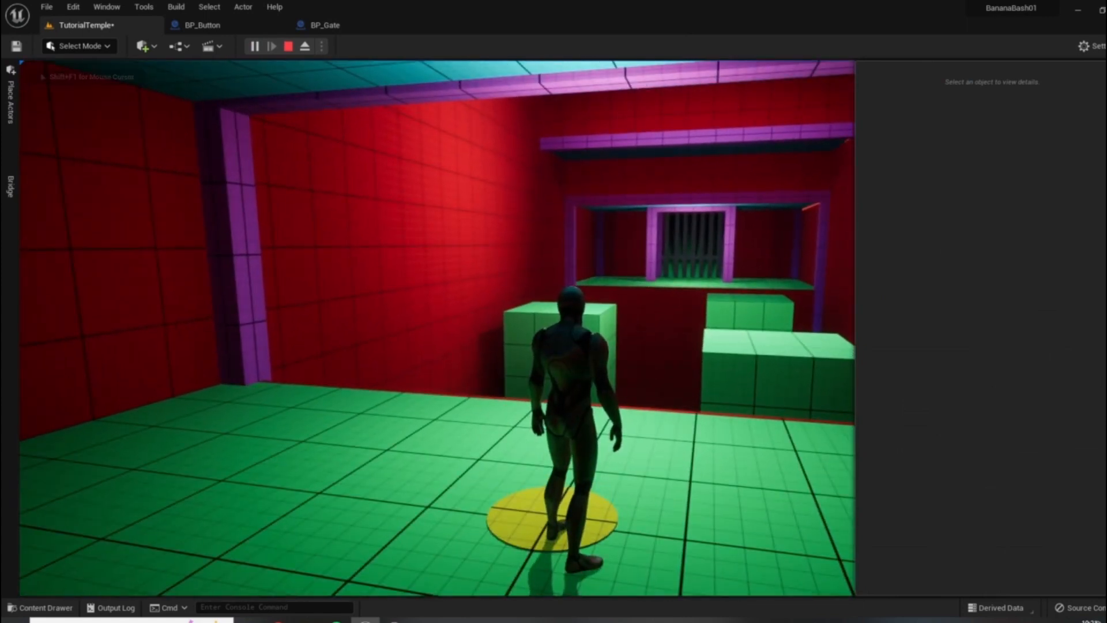
key("a")
key("s")
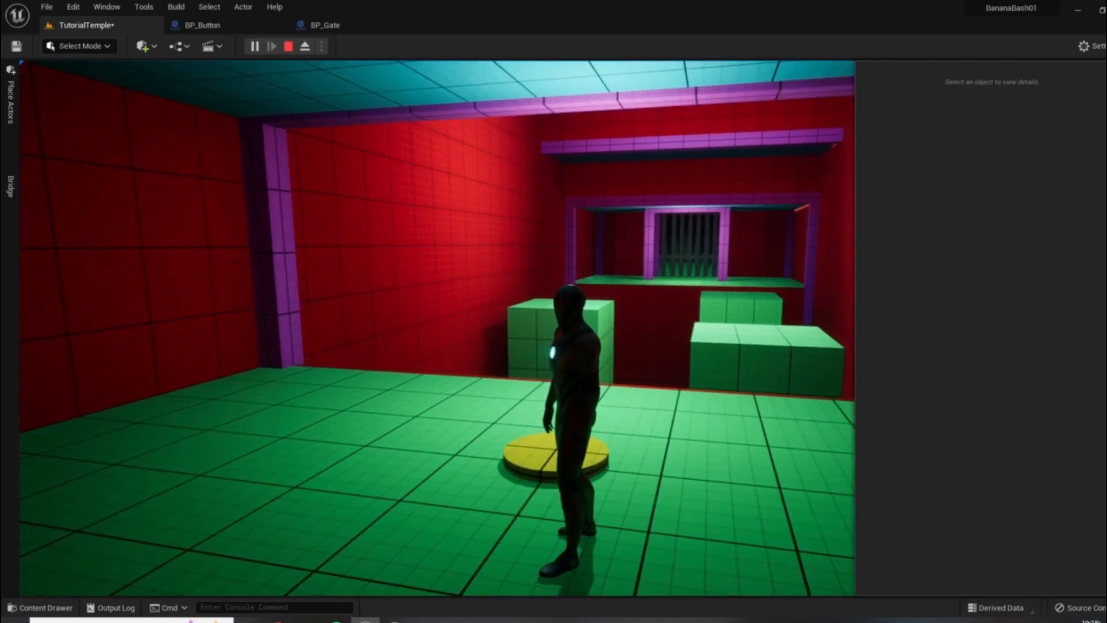
key("Escape")
Step: Return to BP_Button's event graph and show the Print String and BP Gate Ref nodes beside the Button Down/Up group
left_click(214, 27)
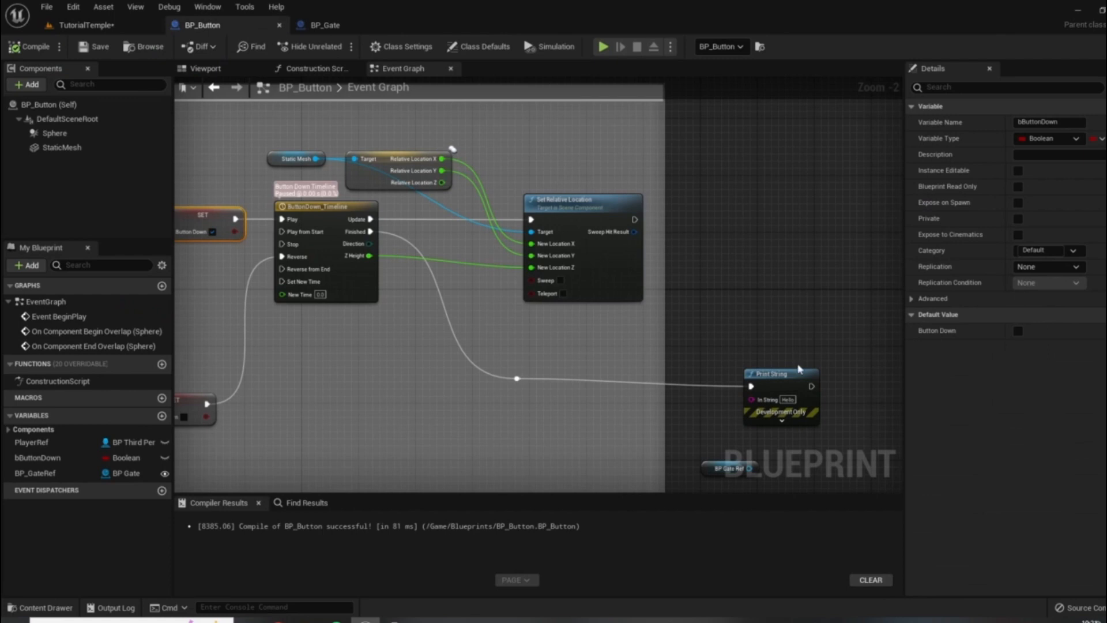
right_click_drag(799, 369, 756, 285)
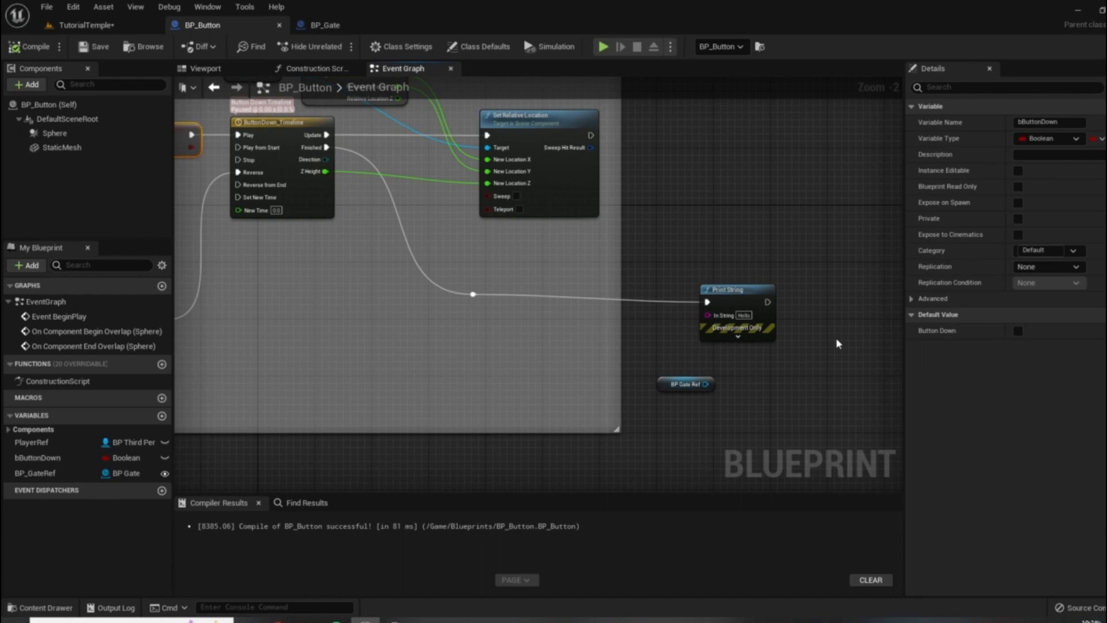
right_click_drag(790, 289, 816, 250)
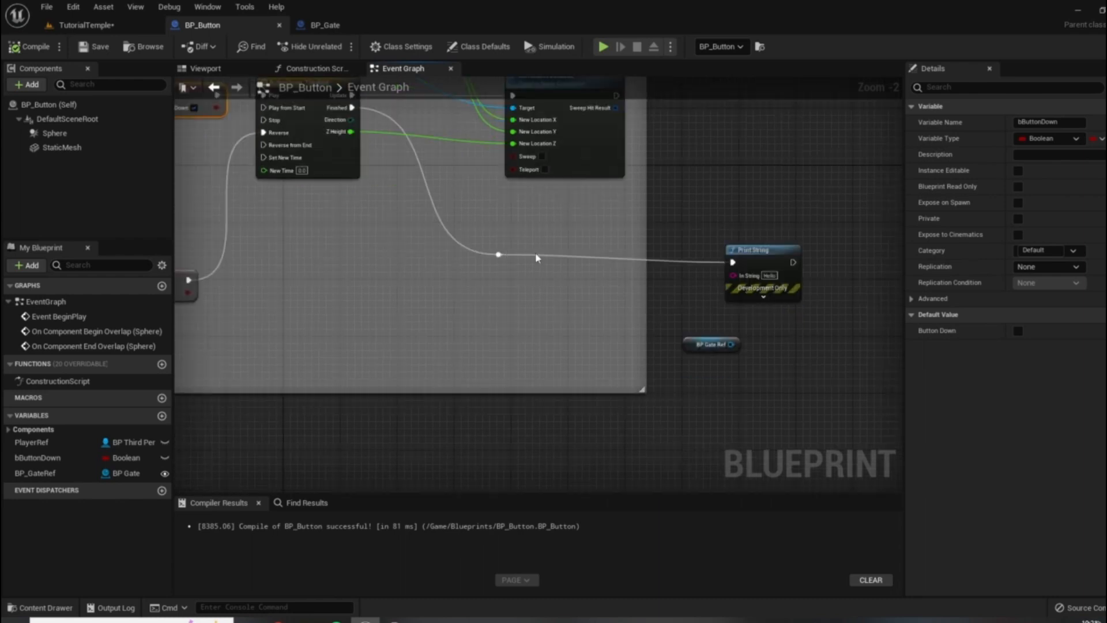
Step: Delete the Print String node and the reroute node on the timeline's Finished wire
left_click(798, 276)
key("Delete")
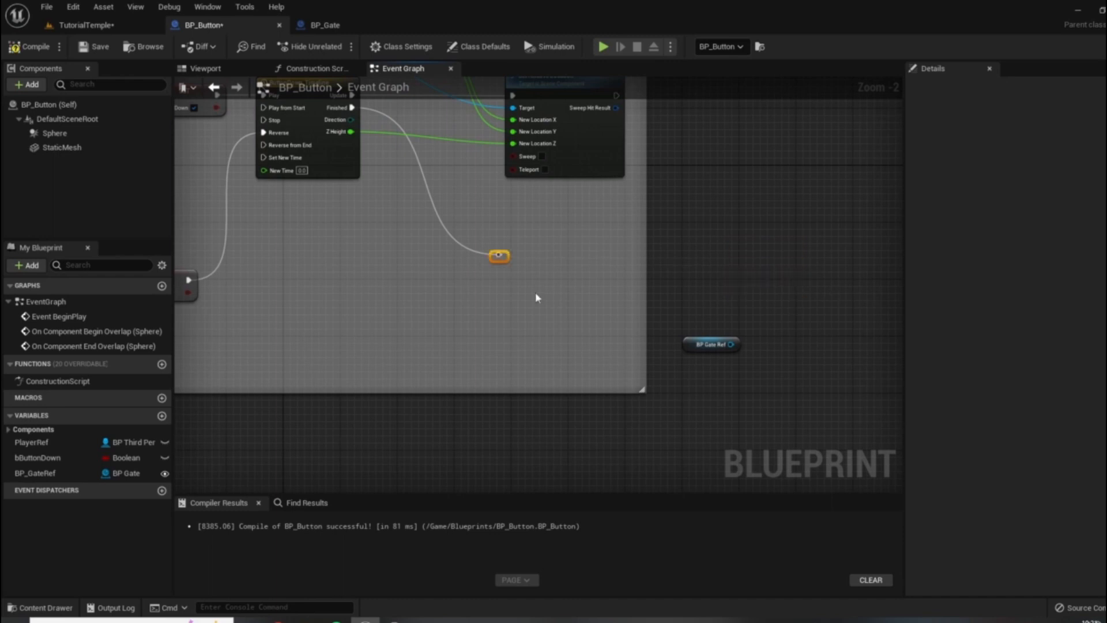
key("Delete")
right_click_drag(535, 297, 643, 336)
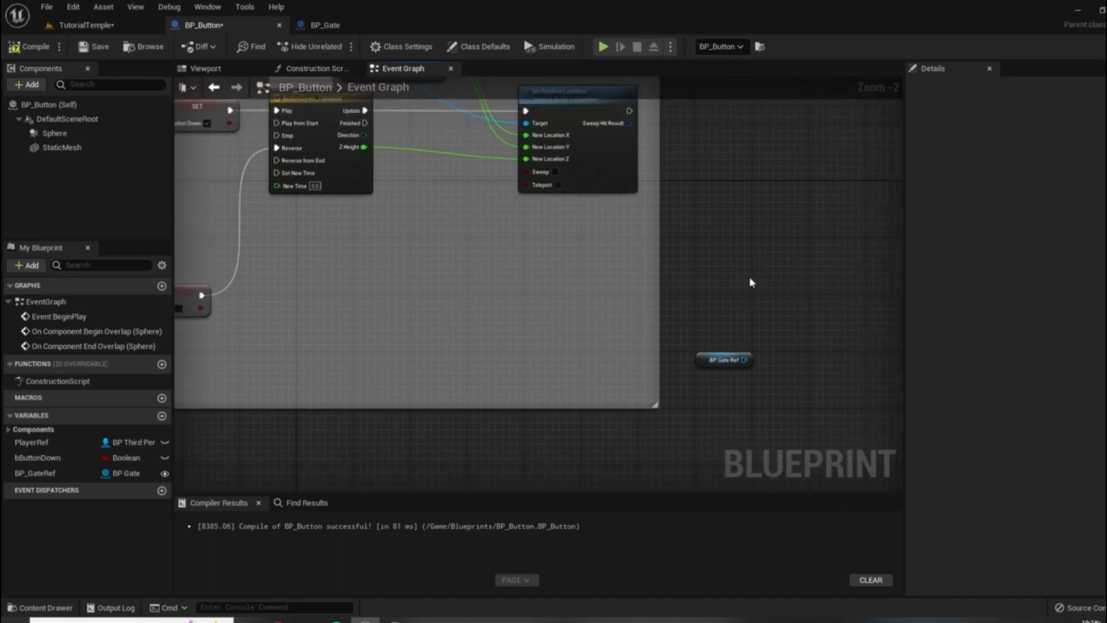
Step: Connect the timeline's Finished output to a new Branch node and use the bButtonDown variable as its Condition
left_click(751, 278)
left_click_drag(365, 123, 760, 297)
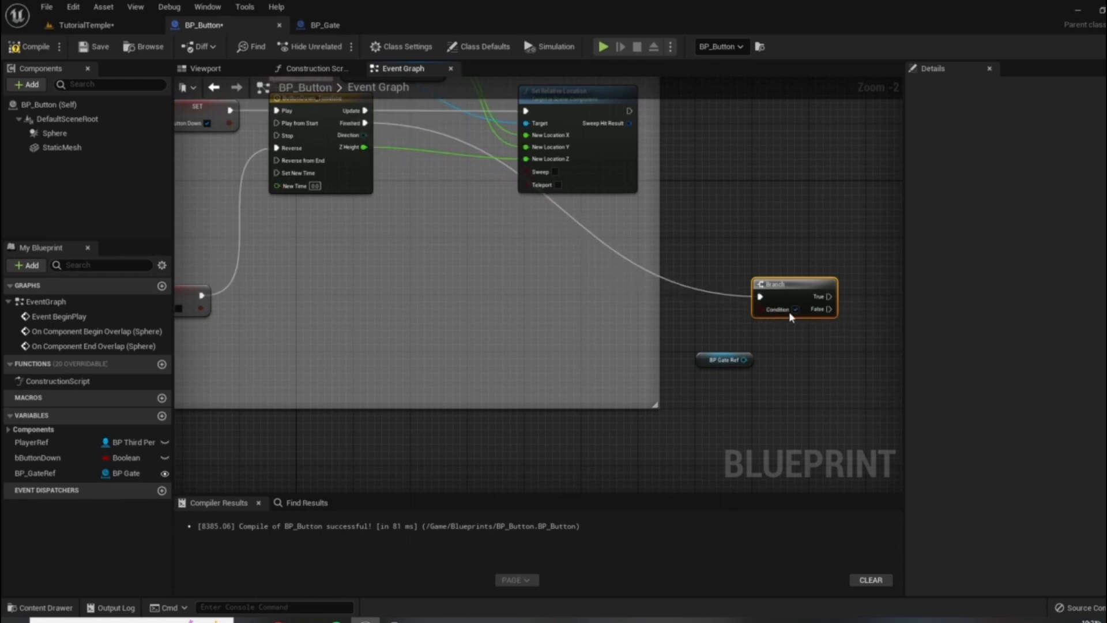
left_click_drag(43, 458, 814, 295)
right_click_drag(734, 292, 638, 286)
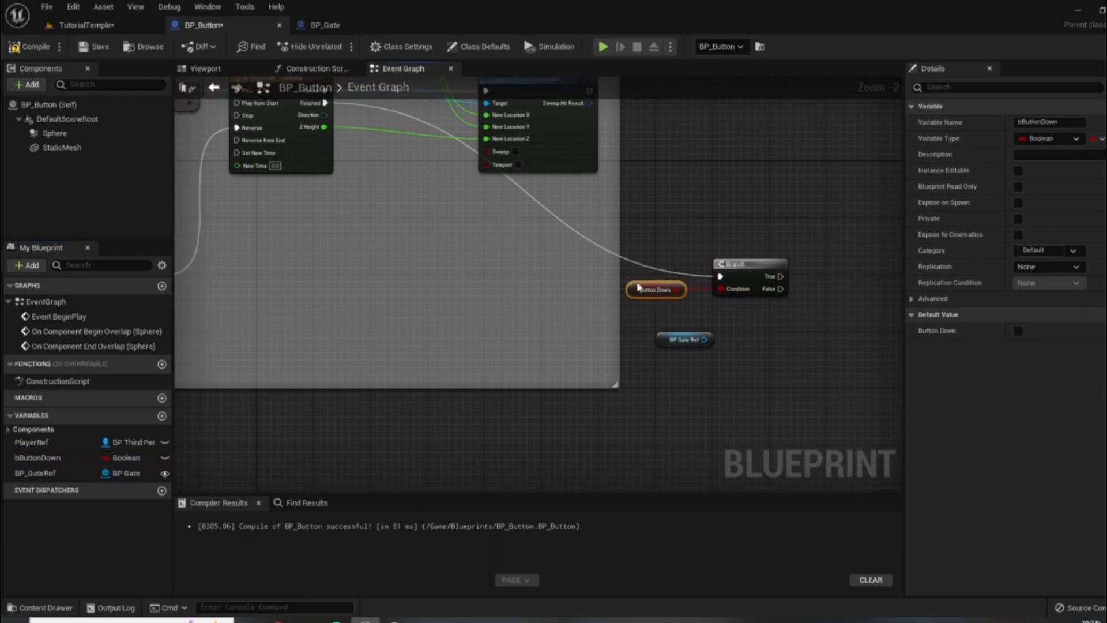
left_click_drag(639, 283, 640, 304)
Step: Route the Finished-to-Branch wire below Set Relative Location with a reroute node and move BP Gate Ref well below the Branch
double_click(544, 213)
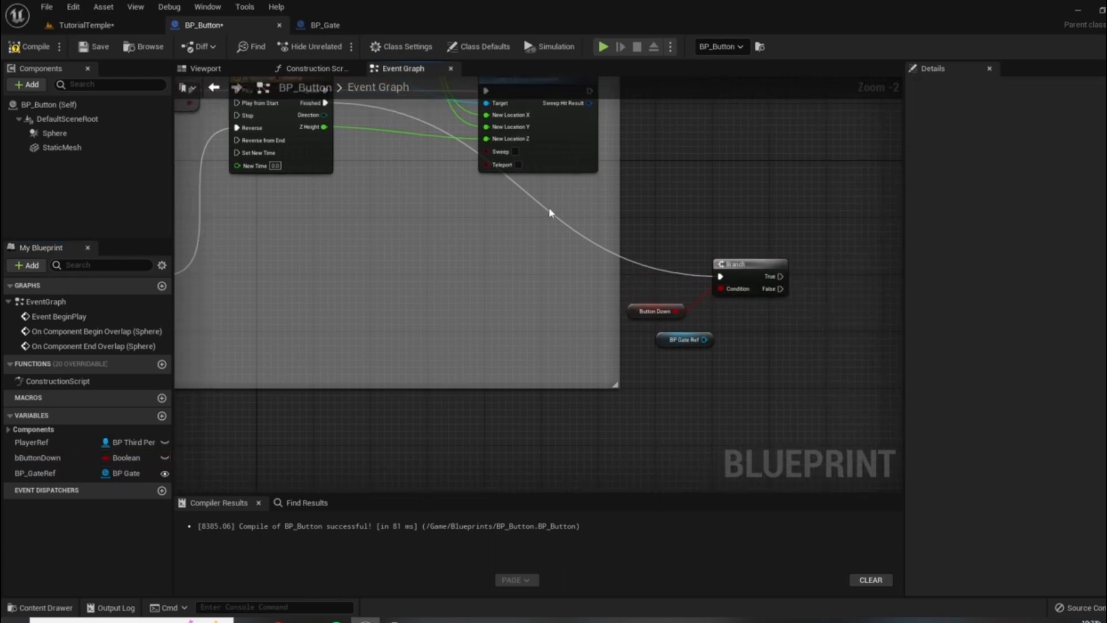
left_click_drag(545, 211, 462, 282)
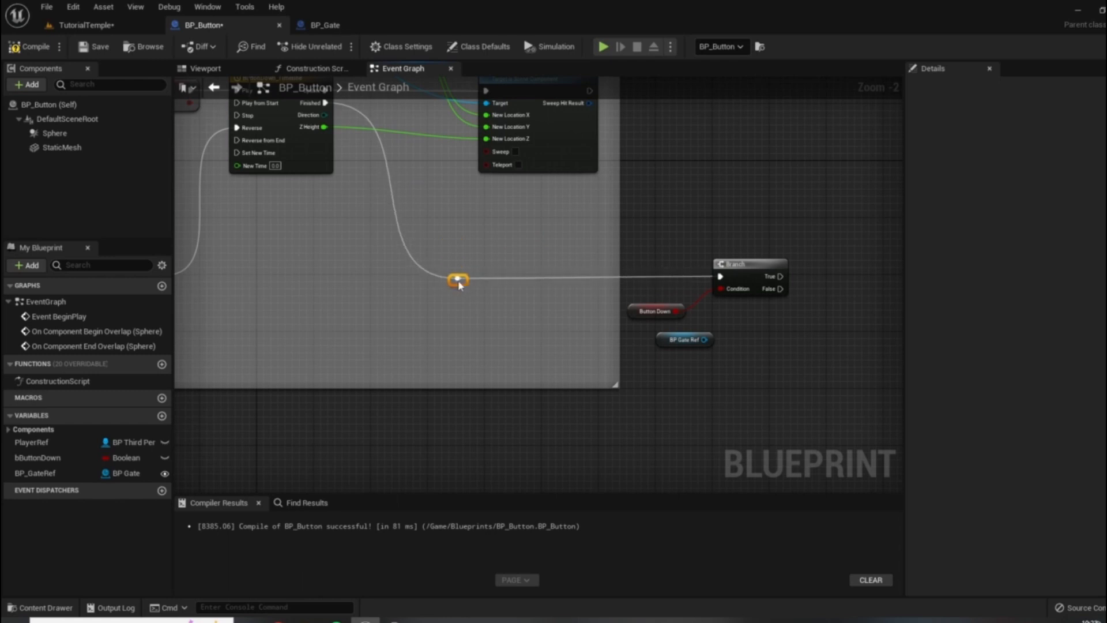
right_click_drag(662, 334, 571, 323)
left_click_drag(604, 330, 640, 444)
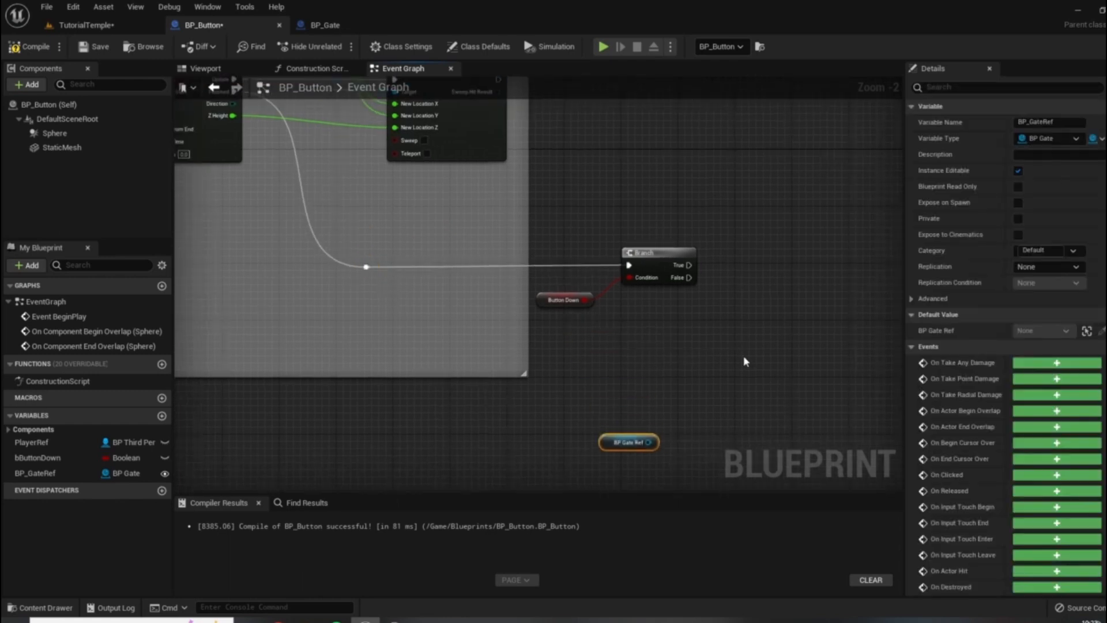
Step: Shift the Button Down node closer to the Branch and place the BP Gate Ref node just beneath the Branch
scroll(587, 302, "up", 2)
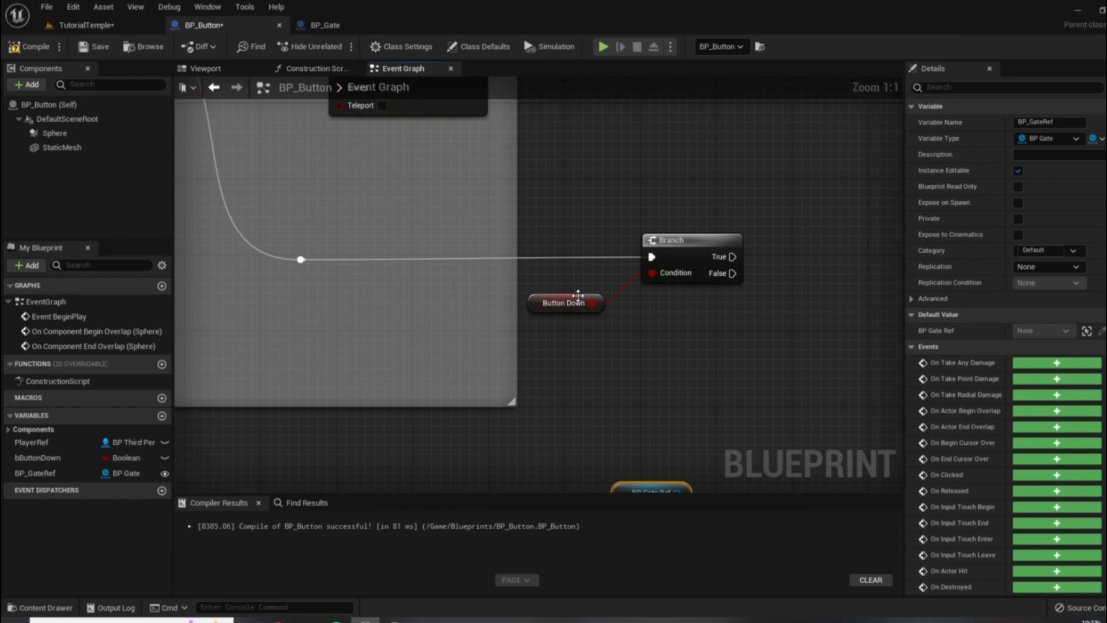
left_click_drag(578, 295, 597, 296)
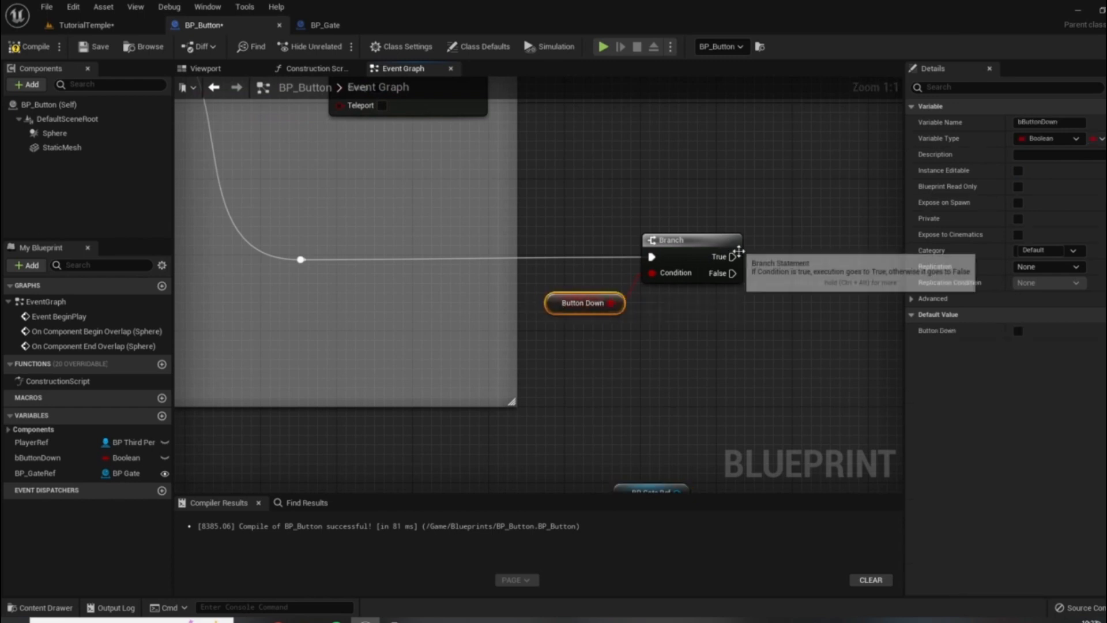
right_click_drag(731, 253, 644, 316)
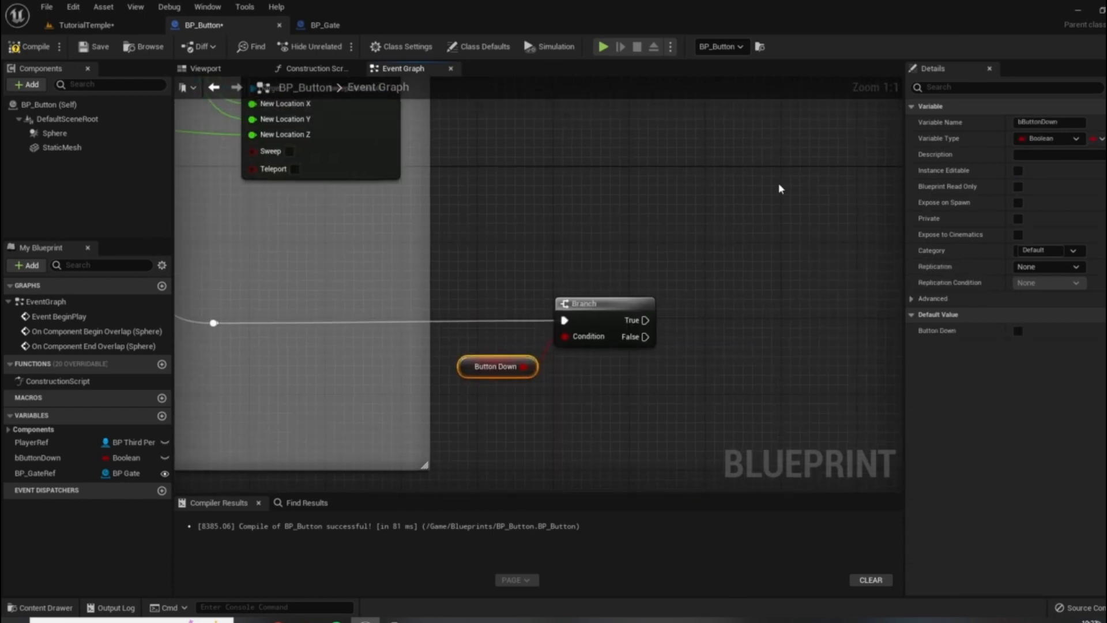
right_click_drag(728, 413, 662, 330)
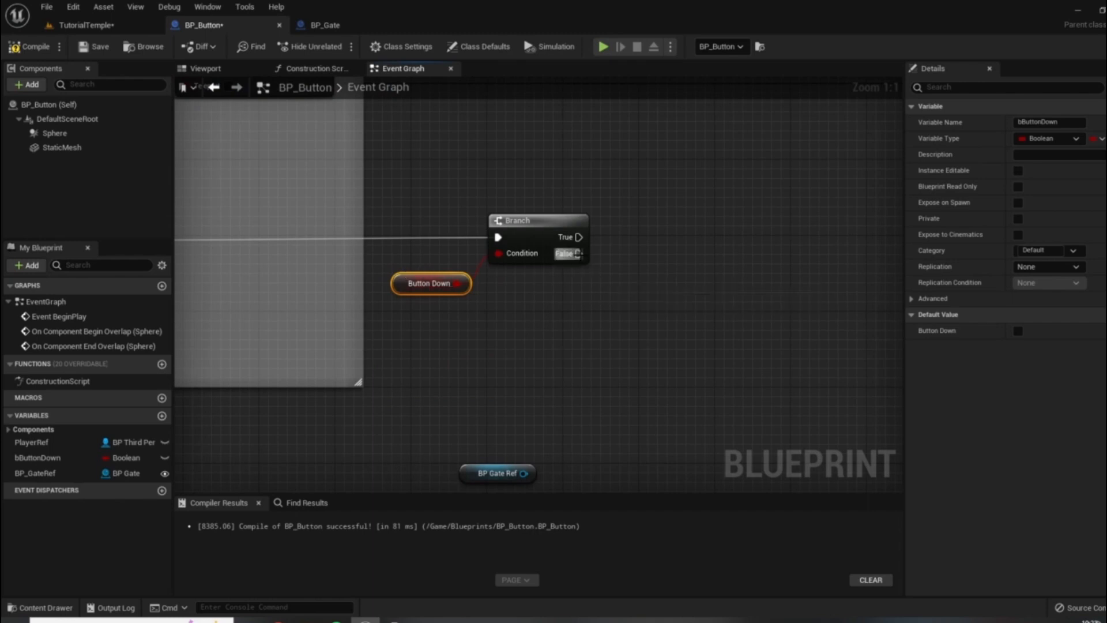
right_click_drag(674, 400, 767, 427)
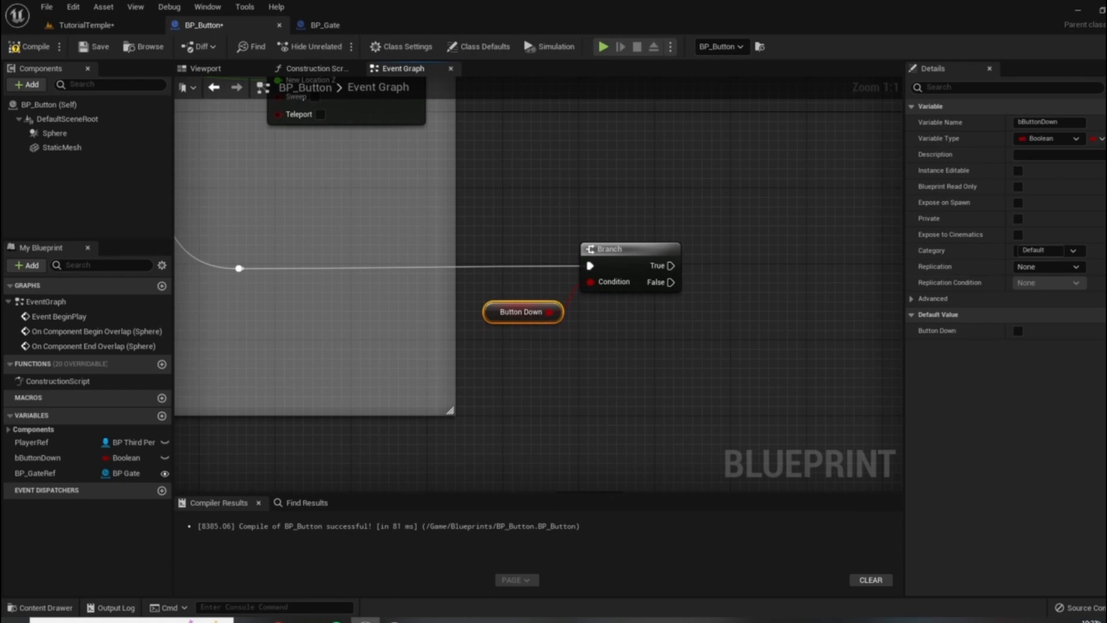
right_click_drag(790, 248, 743, 206)
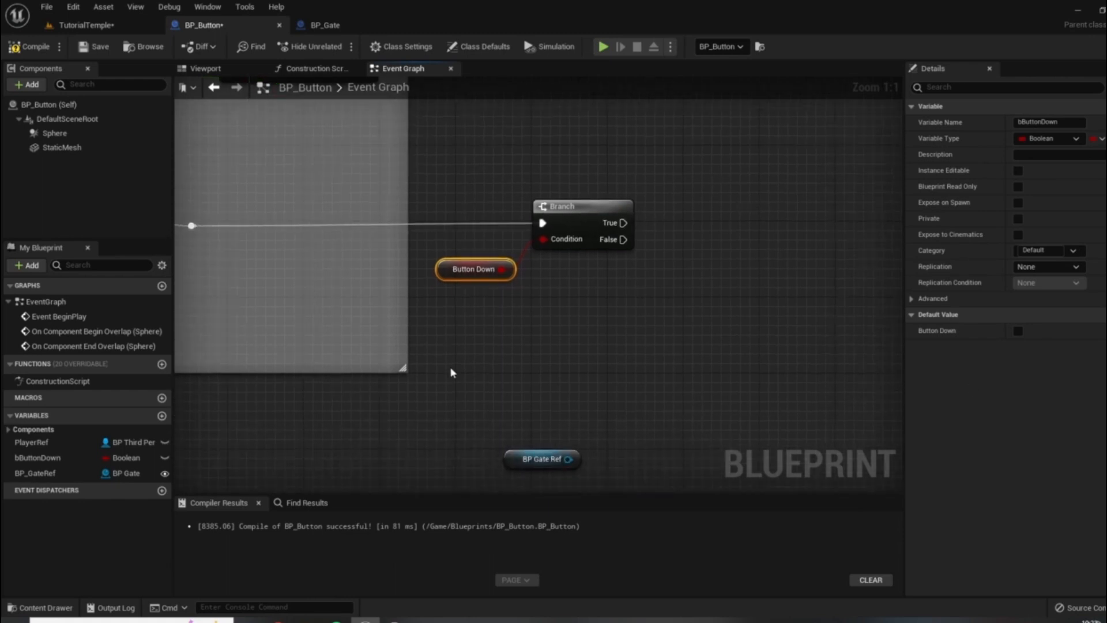
left_click_drag(568, 455, 630, 275)
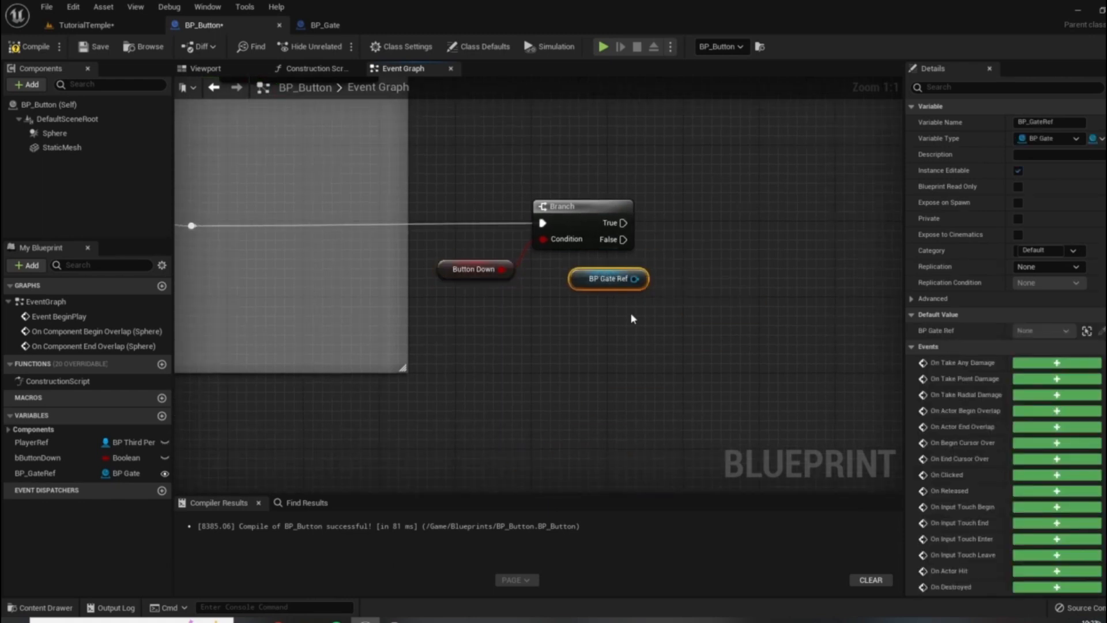
right_click_drag(675, 317, 619, 335)
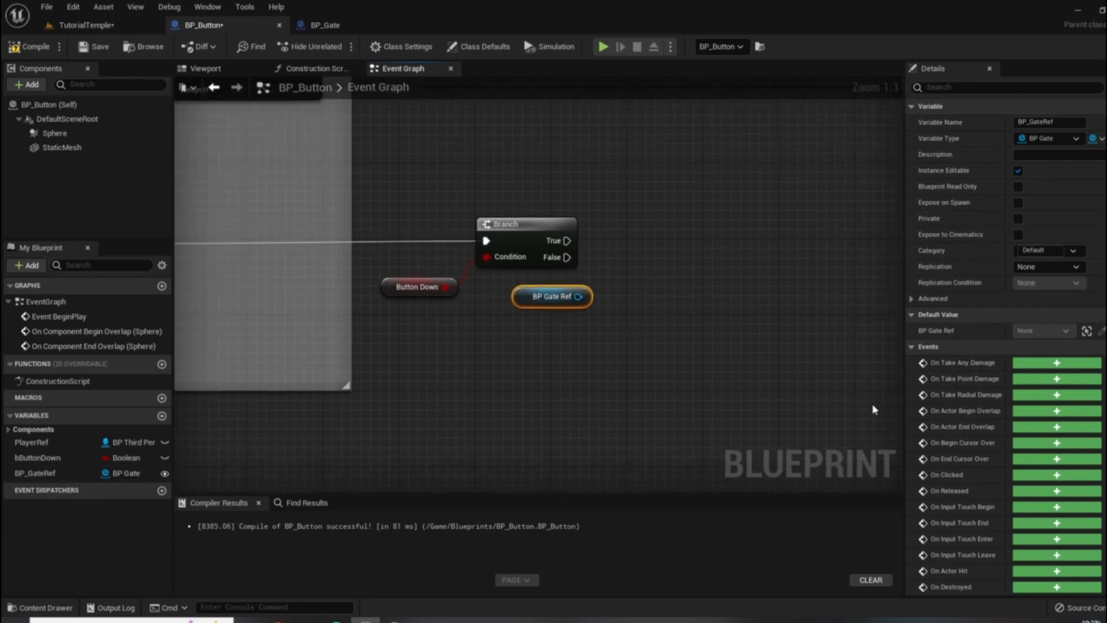
Step: Add a Gate Open Event call from BP Gate Ref and connect the Branch's True output to it
left_click_drag(581, 296, 684, 233)
type("ga")
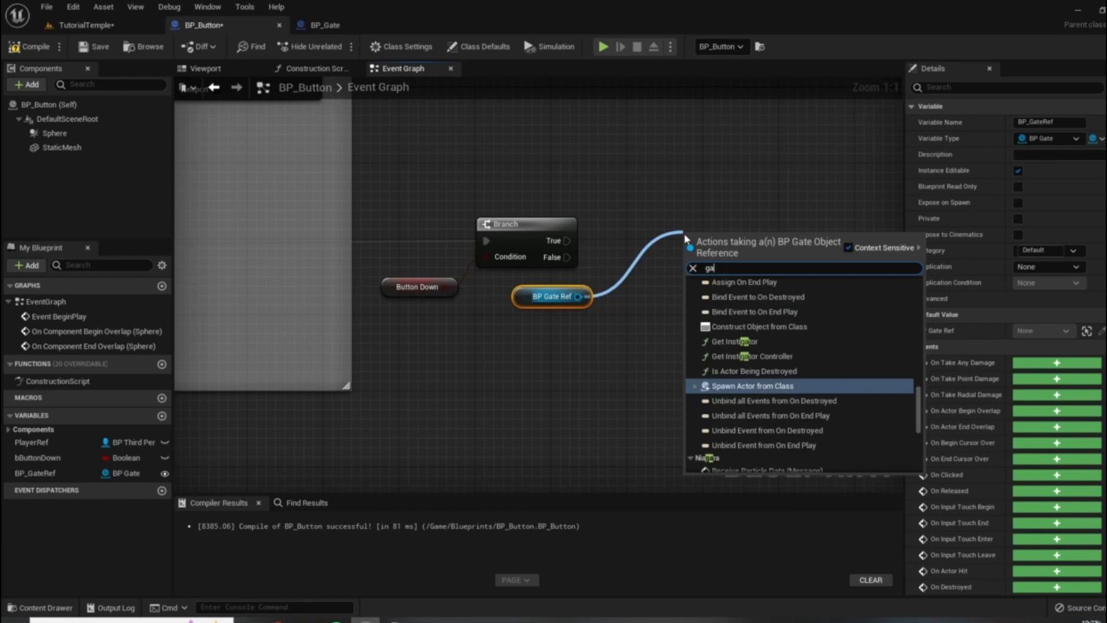
type("te open")
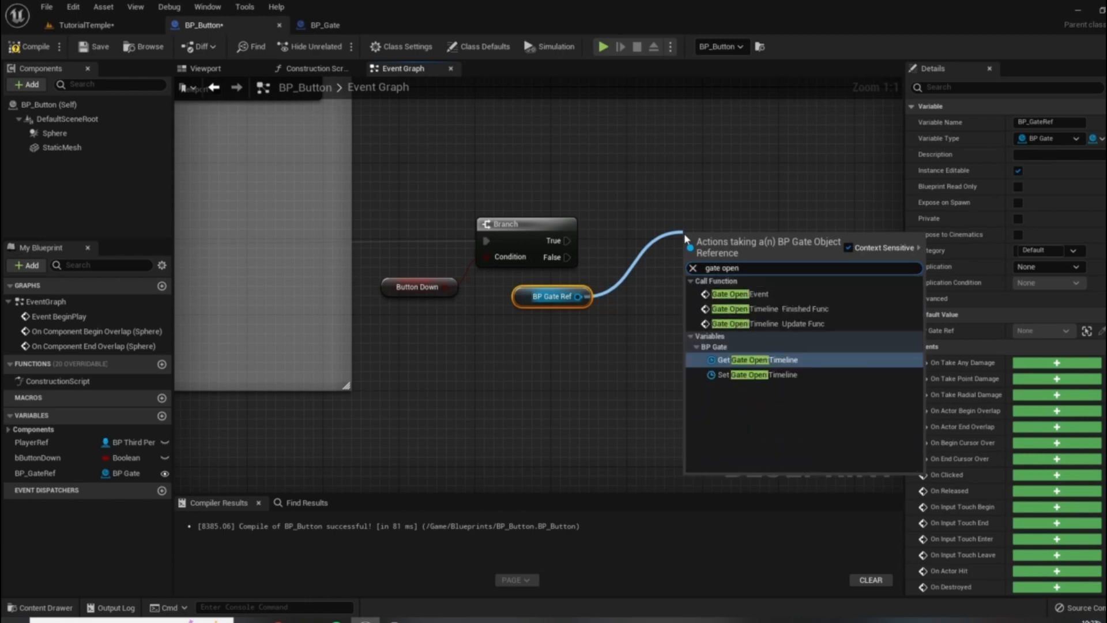
left_click(761, 294)
left_click_drag(567, 240, 679, 237)
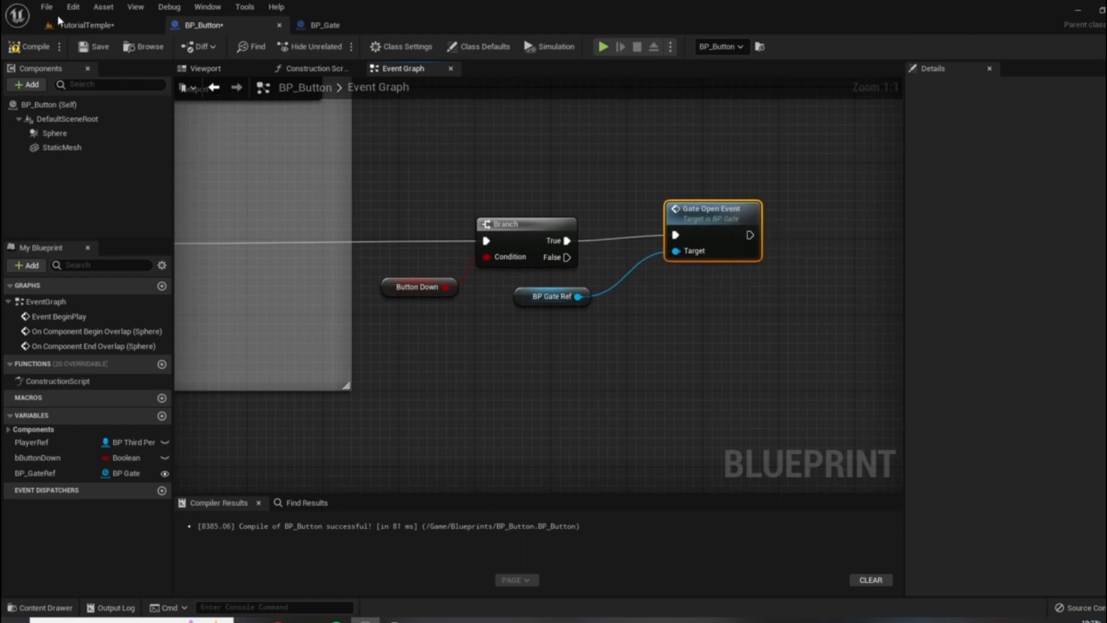
Step: Play-test the TutorialTemple level by walking the character on and off the yellow floor button, and stop the play session
left_click(86, 25)
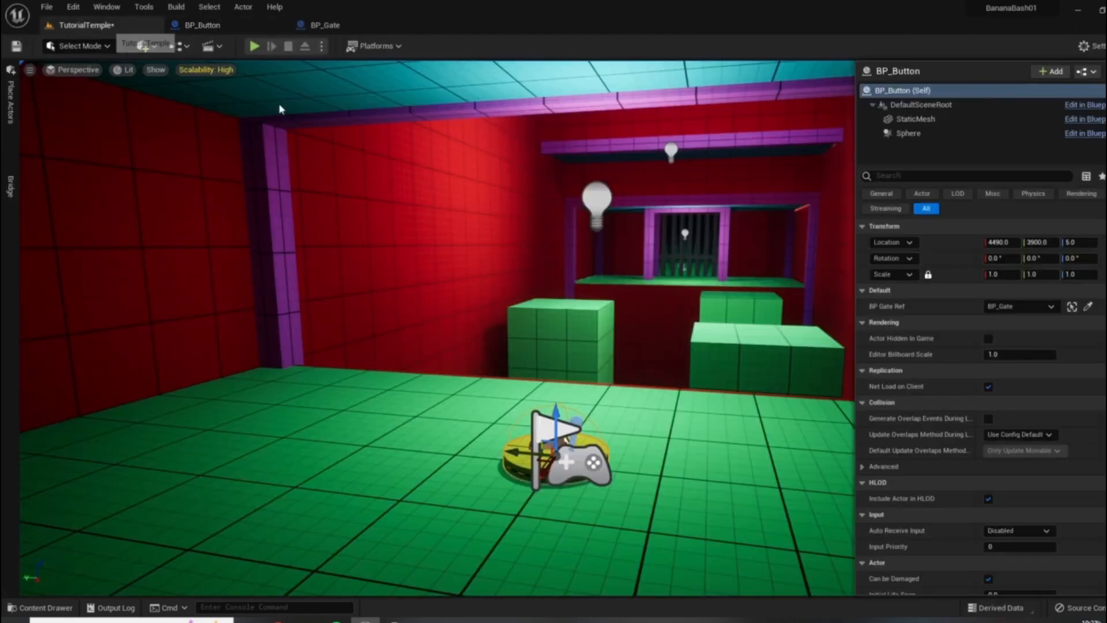
left_click(256, 47)
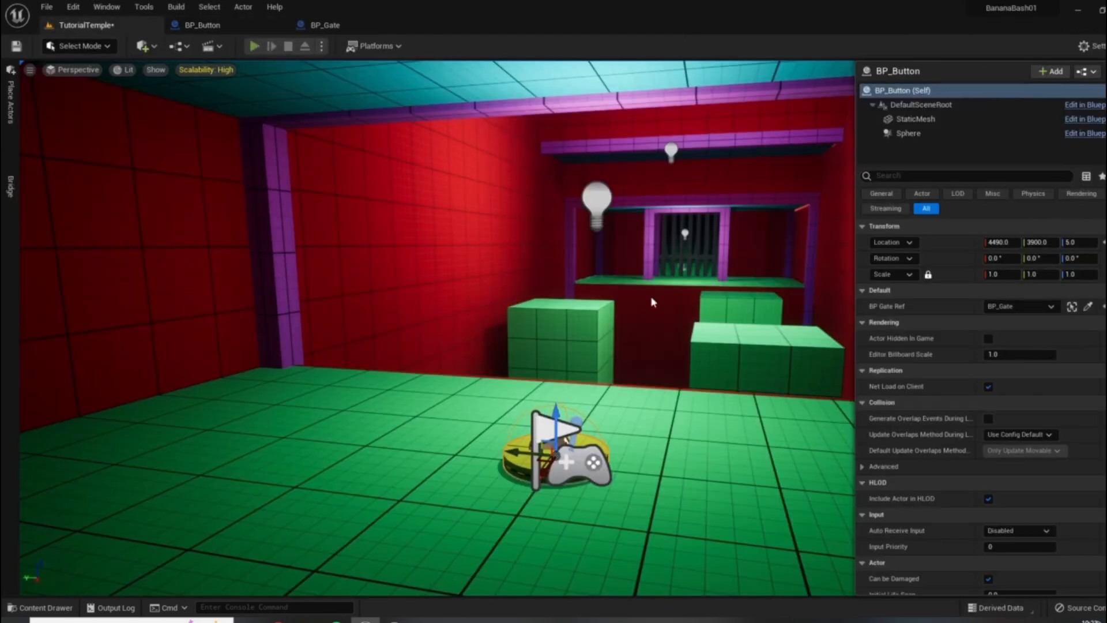
key("w")
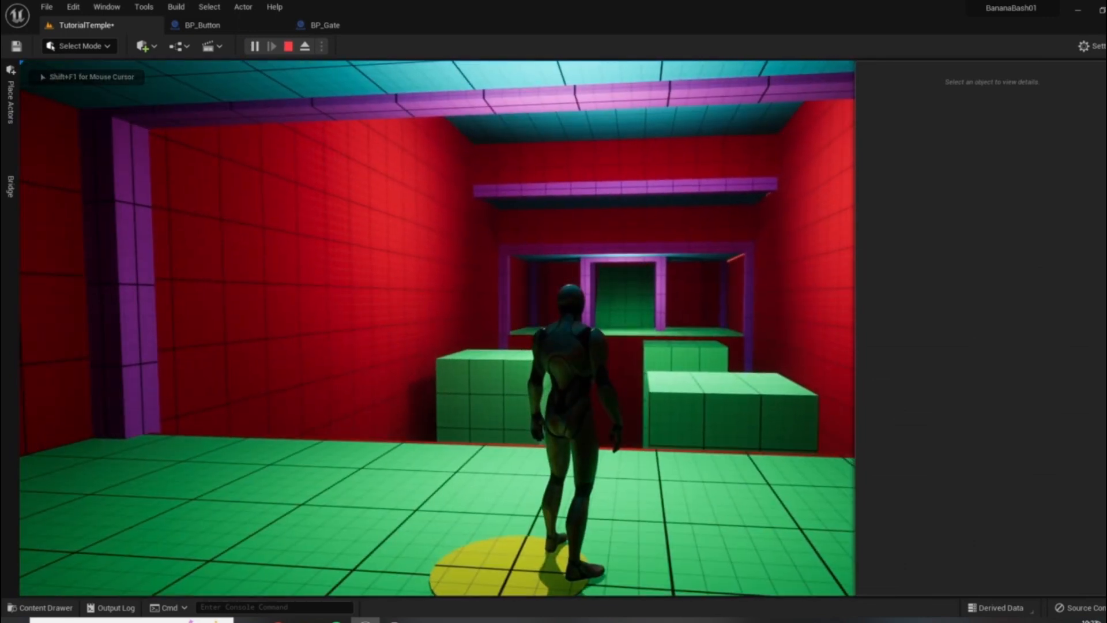
key("s")
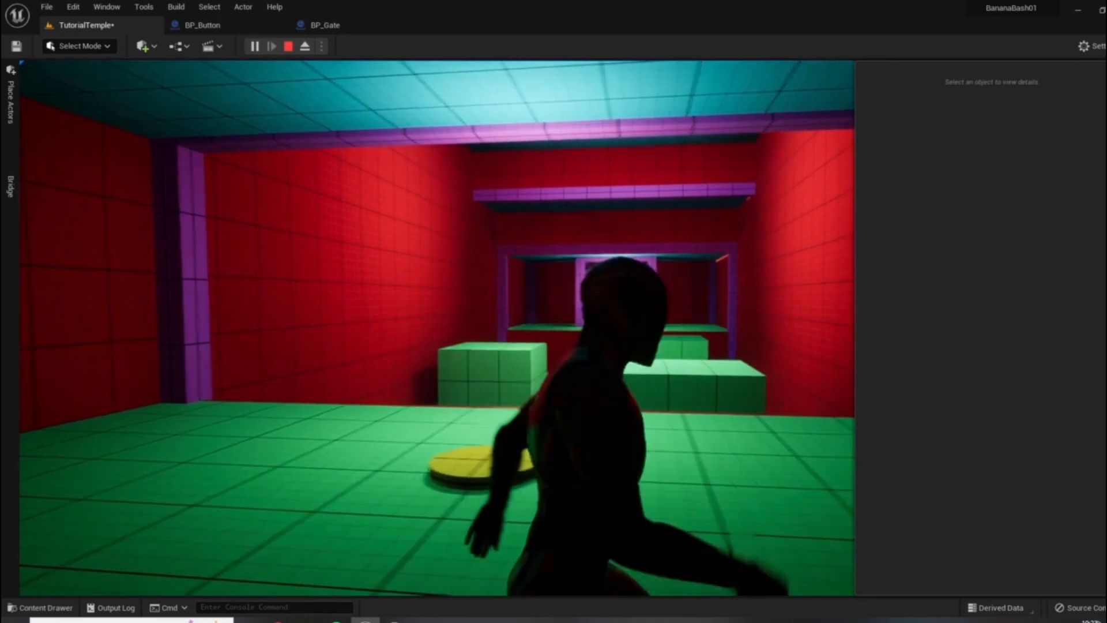
key("a")
key("w")
key("Escape")
key("Escape")
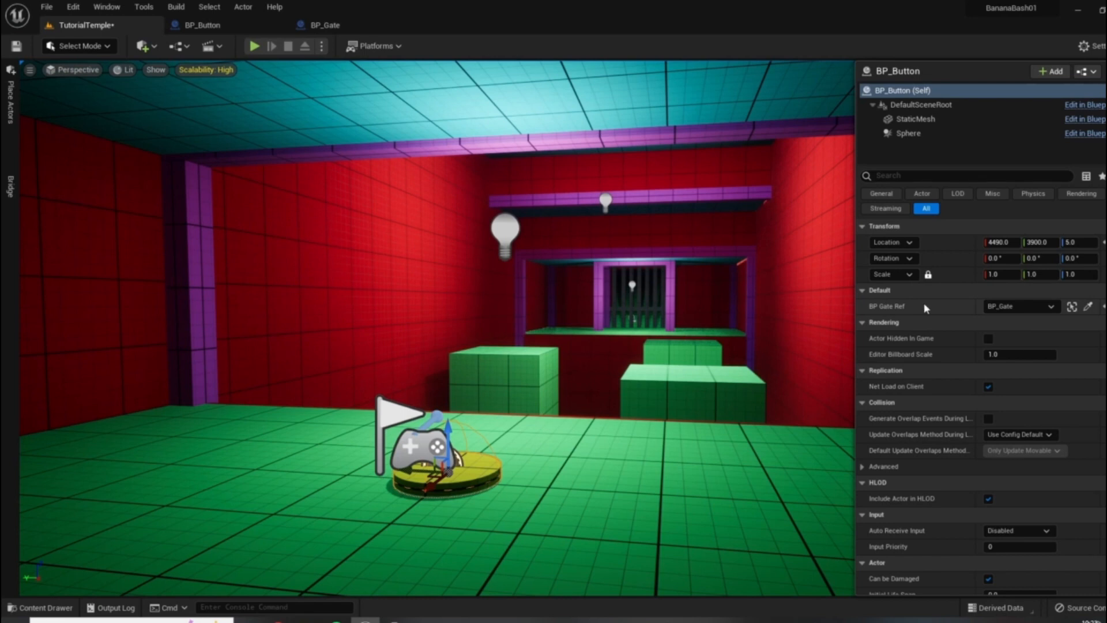
Step: Reset the placed BP_Button actor's BP Gate Ref to None
left_click(1034, 308)
left_click(924, 310)
left_click(1104, 306)
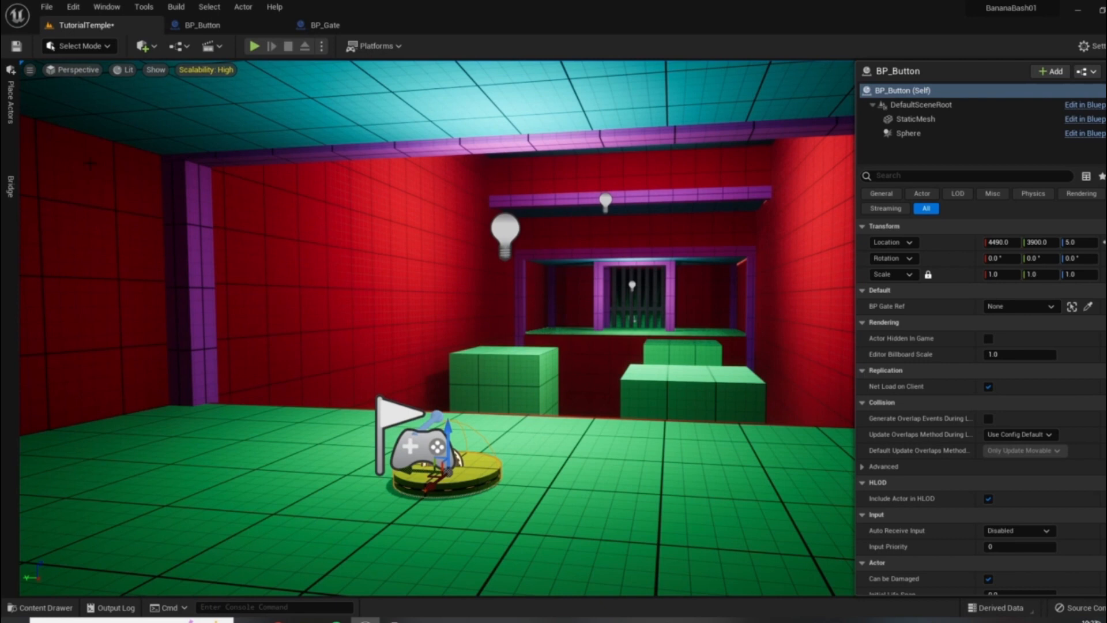
Step: Play-test TutorialTemple with the empty gate reference by stepping on and off the button, stop playing, and examine the Message Log
left_click(202, 25)
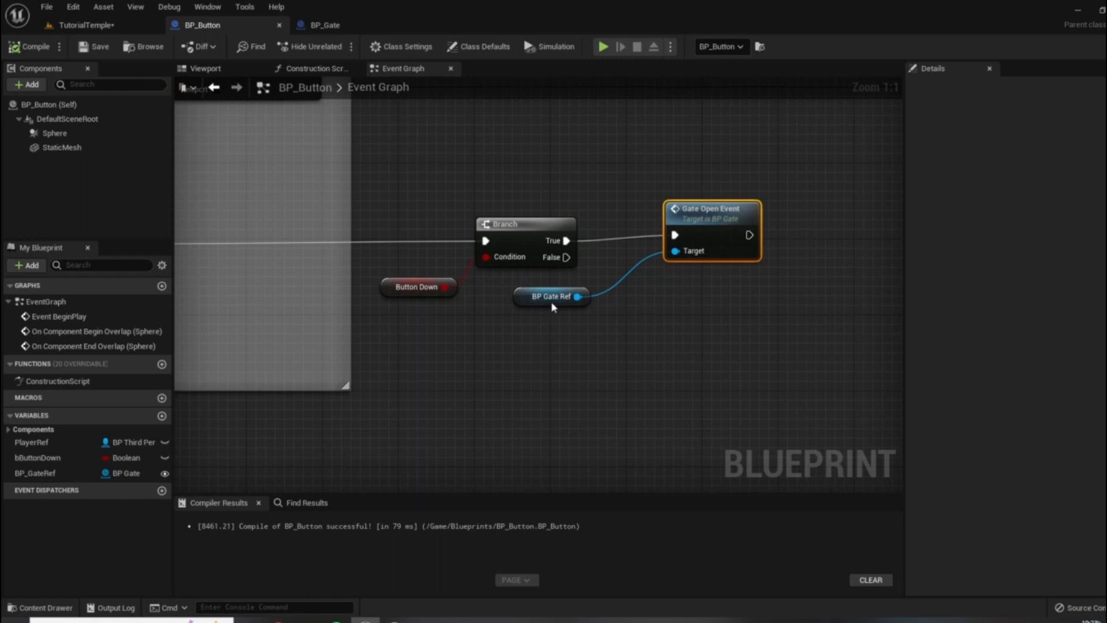
left_click(75, 23)
left_click(254, 47)
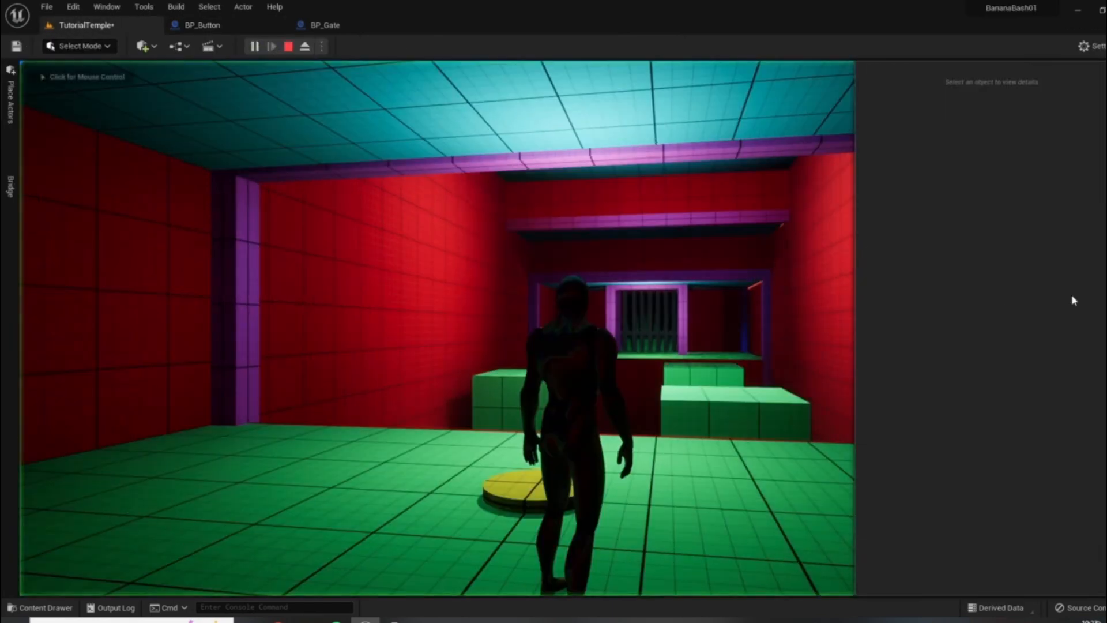
left_click(663, 413)
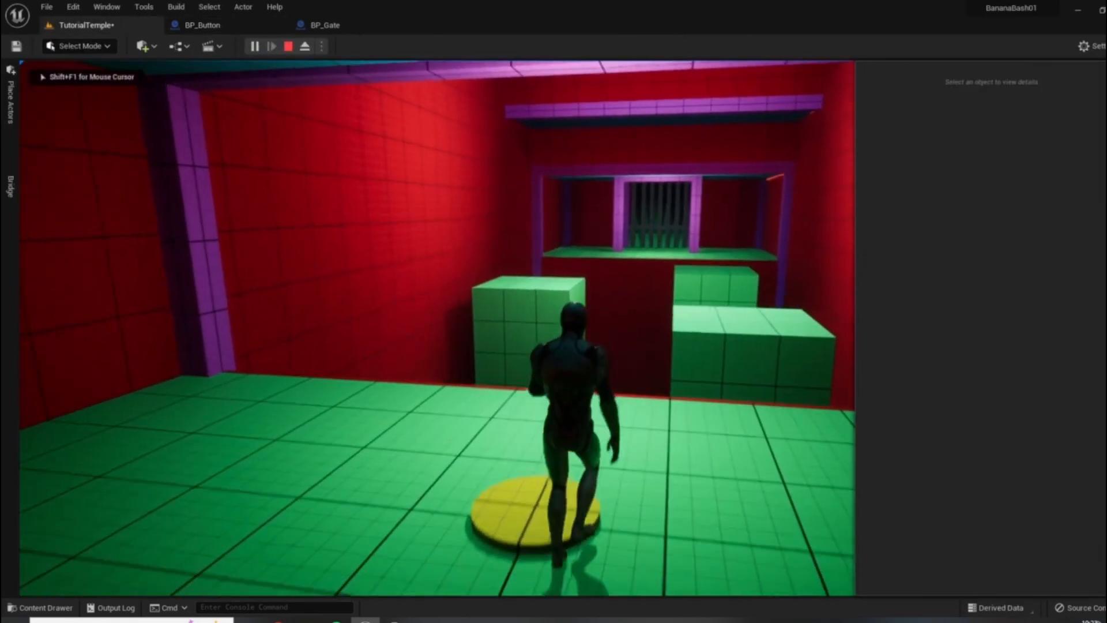
key("s")
key("w")
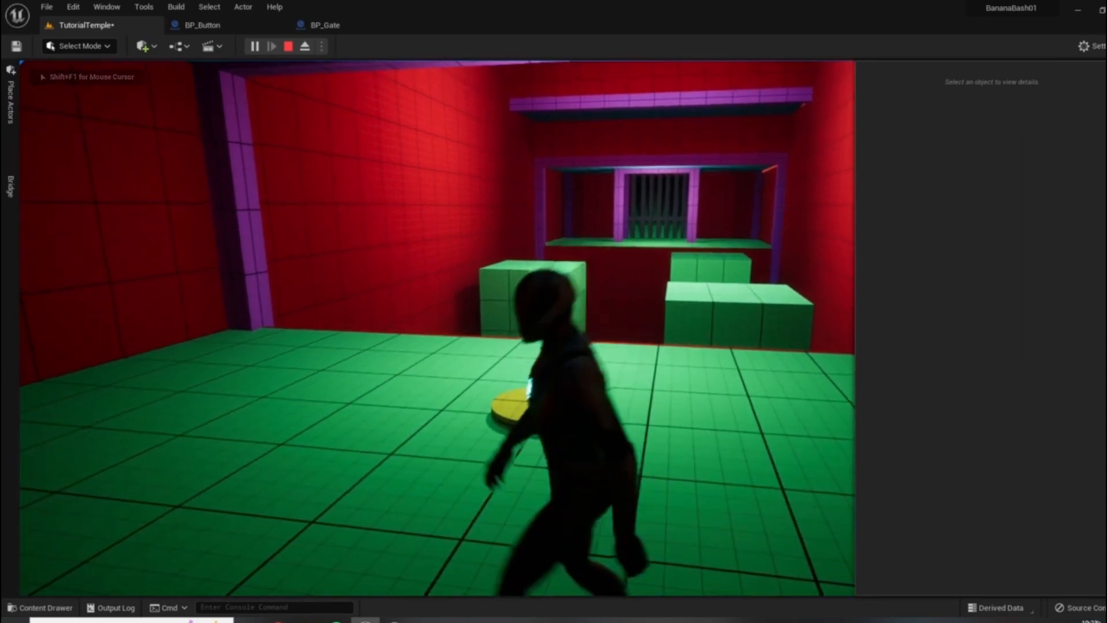
key("Escape")
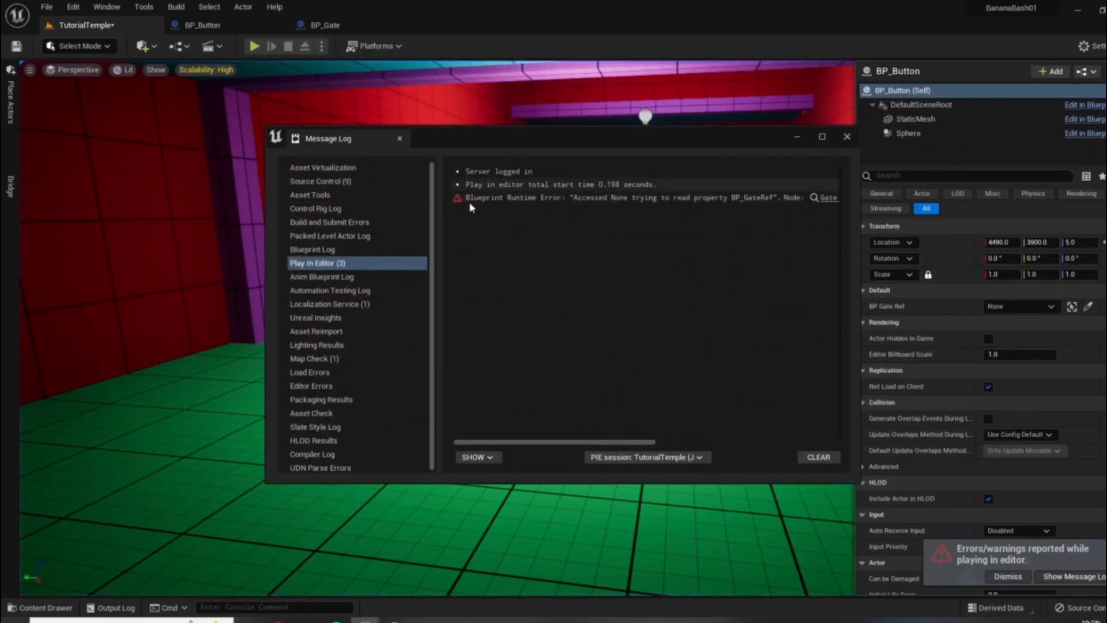
mouse_move(494, 443)
left_mouse_down()
mouse_move(659, 443)
mouse_move(495, 443)
left_mouse_up()
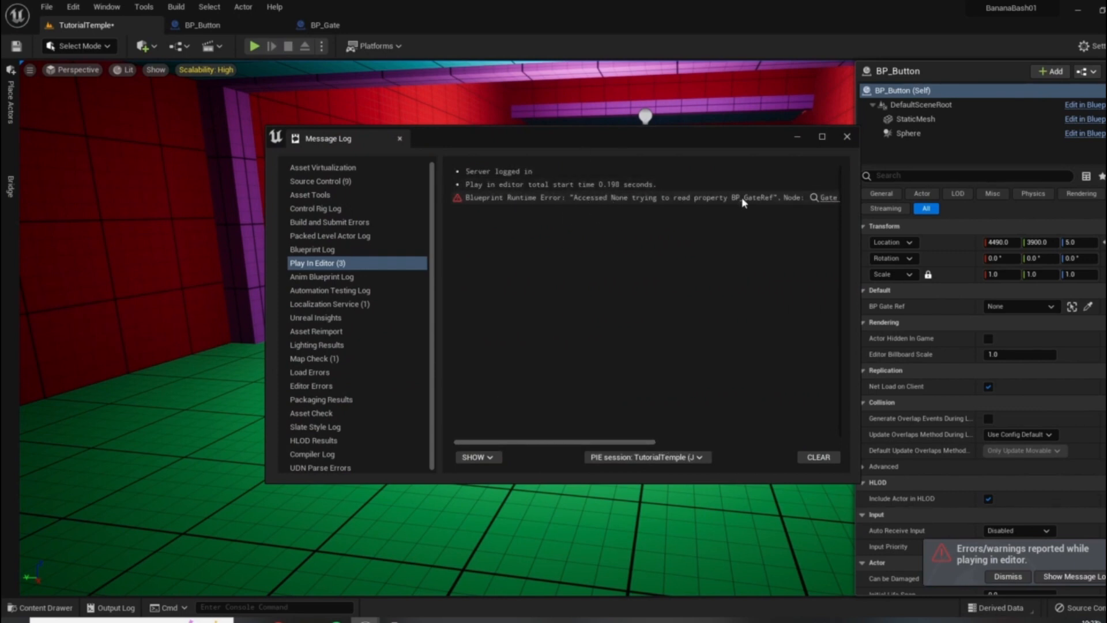
Step: Close the Message Log and set the placed BP_Button actor's BP Gate Ref to BP_Gate
left_click(847, 137)
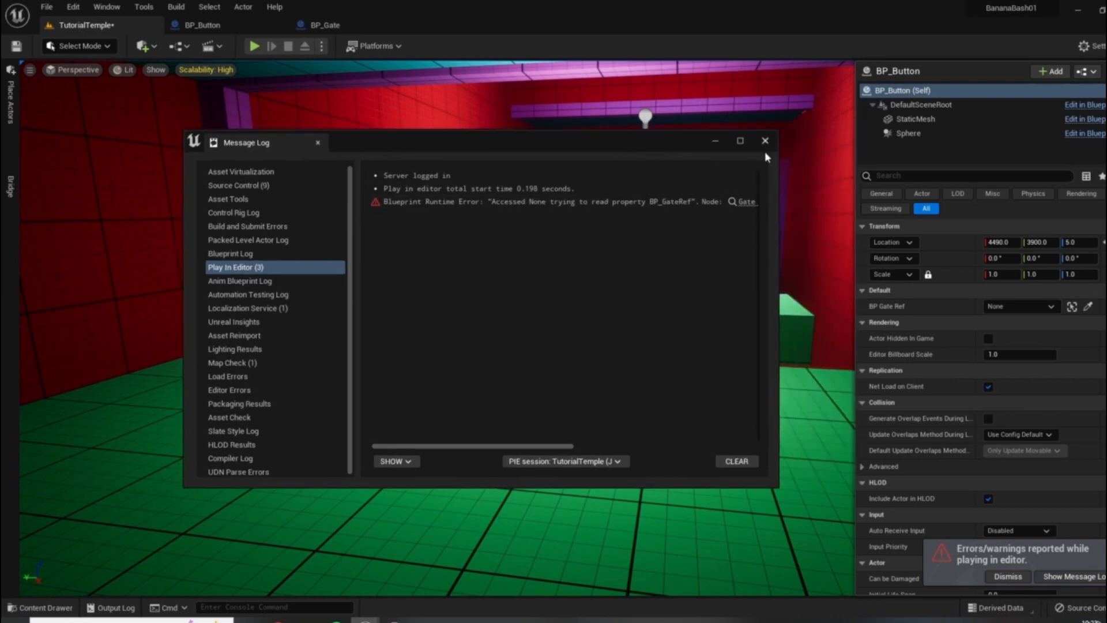
left_click(1020, 312)
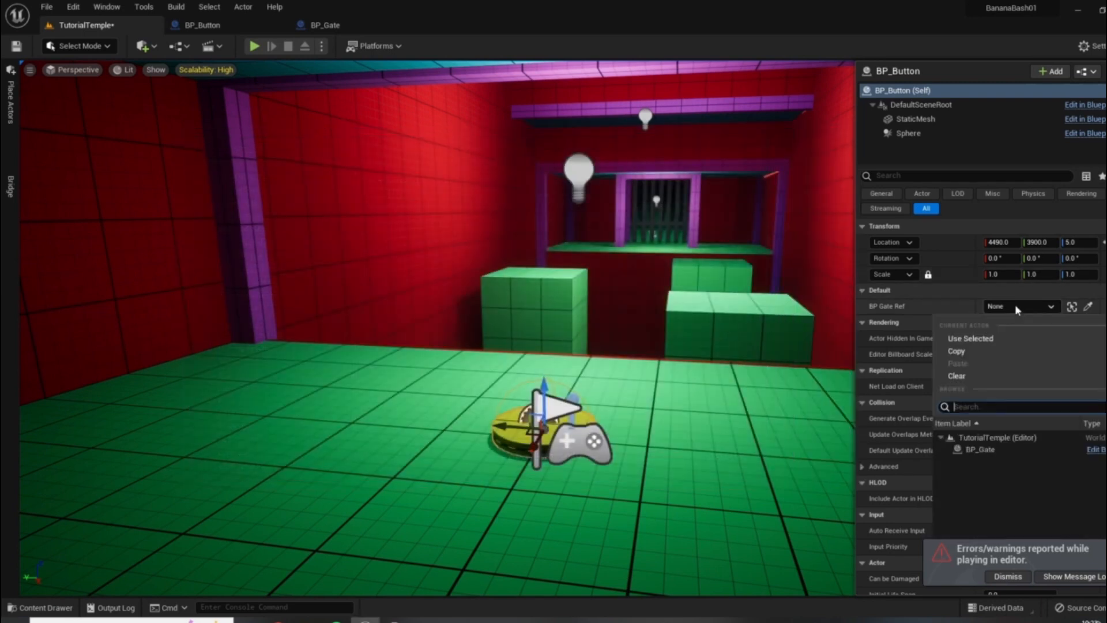
left_click(991, 450)
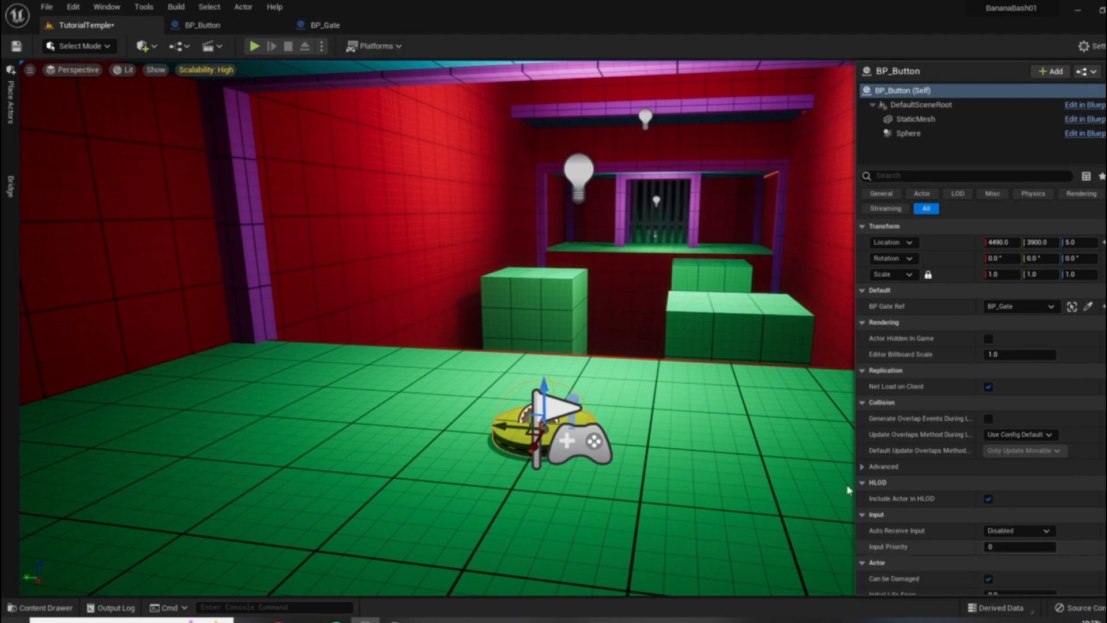
Step: In BP_Button's event graph, move the Gate Open Event node farther away from the Branch
left_click(242, 25)
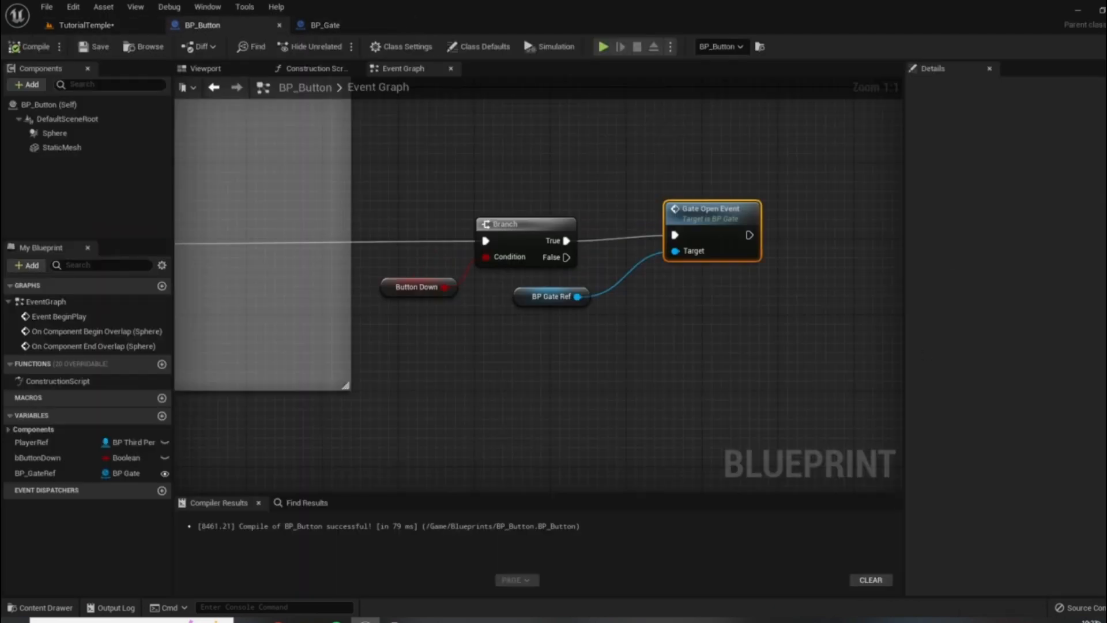
right_click_drag(703, 216, 622, 254)
left_click_drag(622, 253, 765, 253)
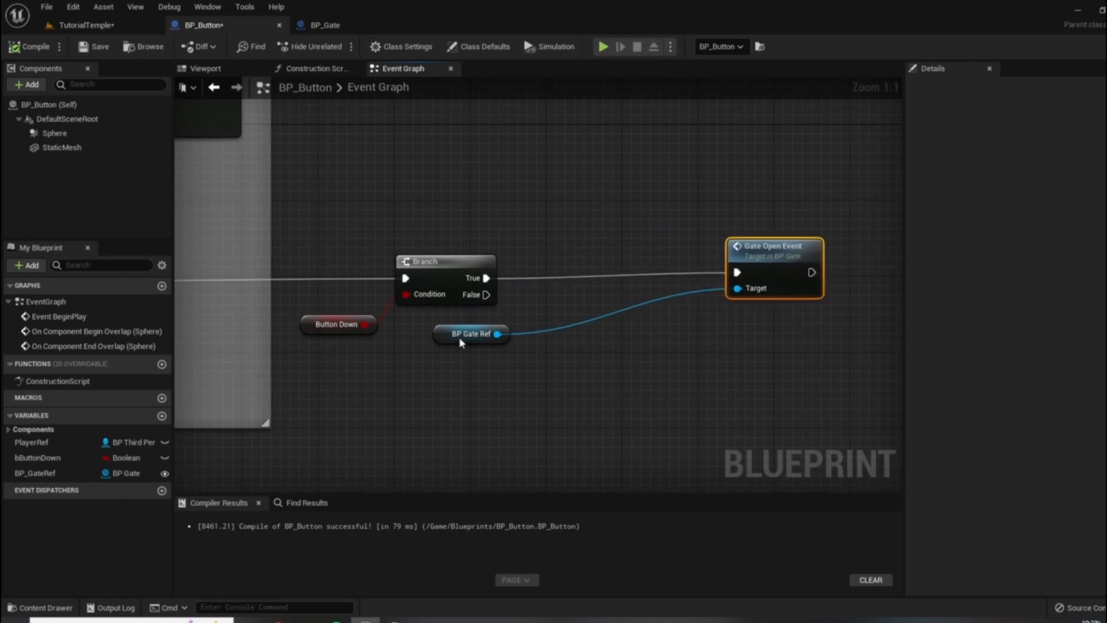
Step: Move the BP Gate Ref and Gate Open Event nodes farther away from the Branch to make room between them
left_click_drag(459, 336, 596, 343)
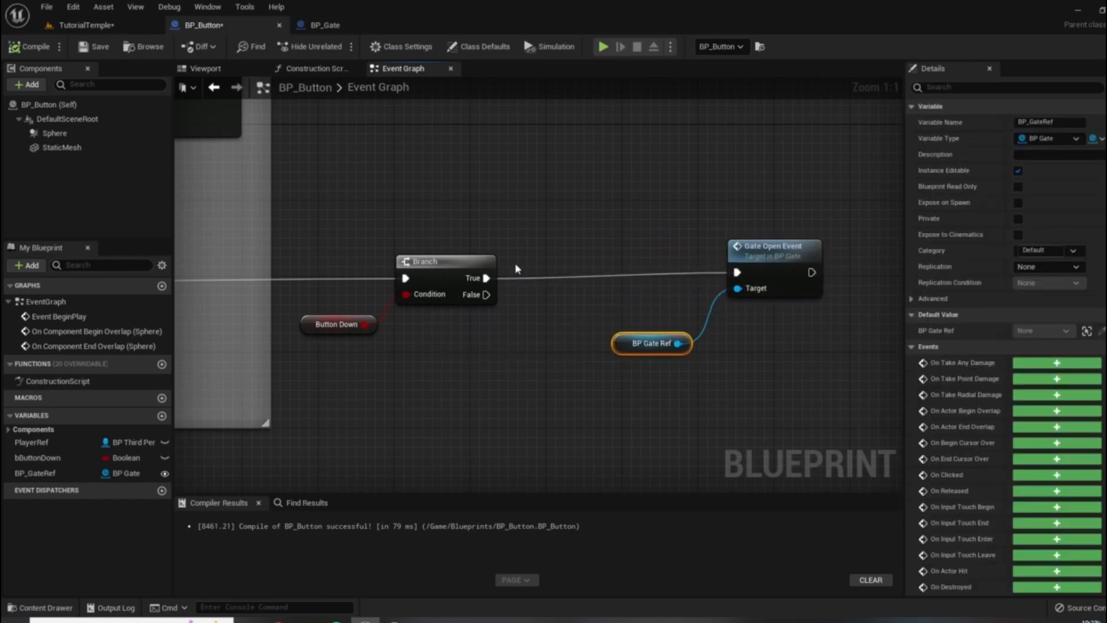
left_click(775, 254, "shift")
left_click_drag(782, 262, 847, 262)
left_click(537, 419)
right_click_drag(682, 331, 739, 334)
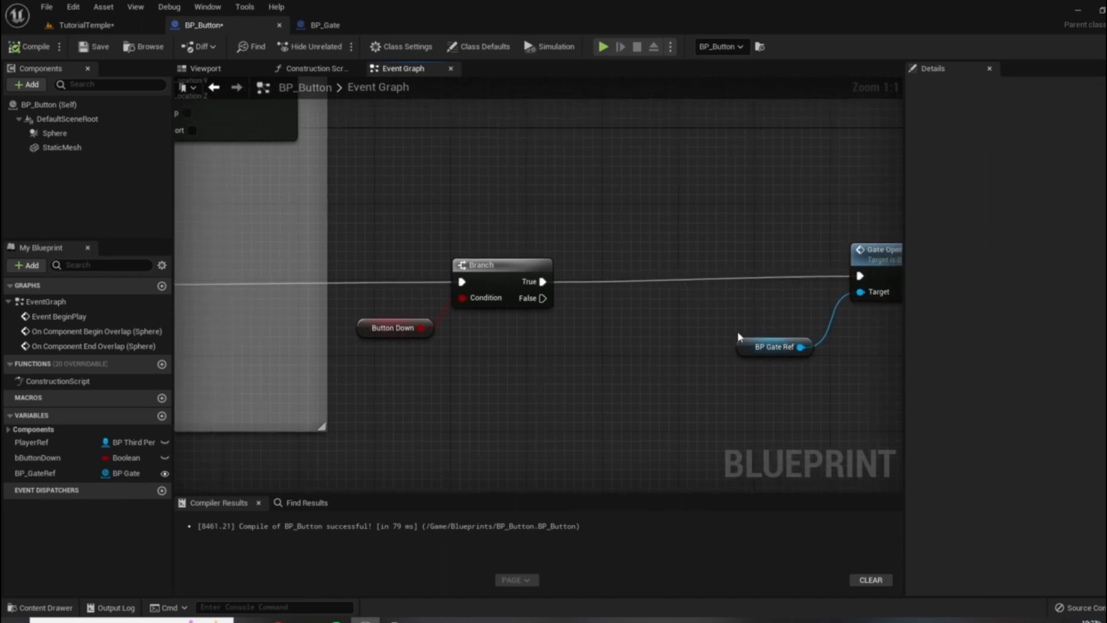
Step: Move BP Gate Ref below the Branch, add an Is Valid macro node from it, and connect the Branch's True output to Exec
left_click_drag(747, 341, 589, 319)
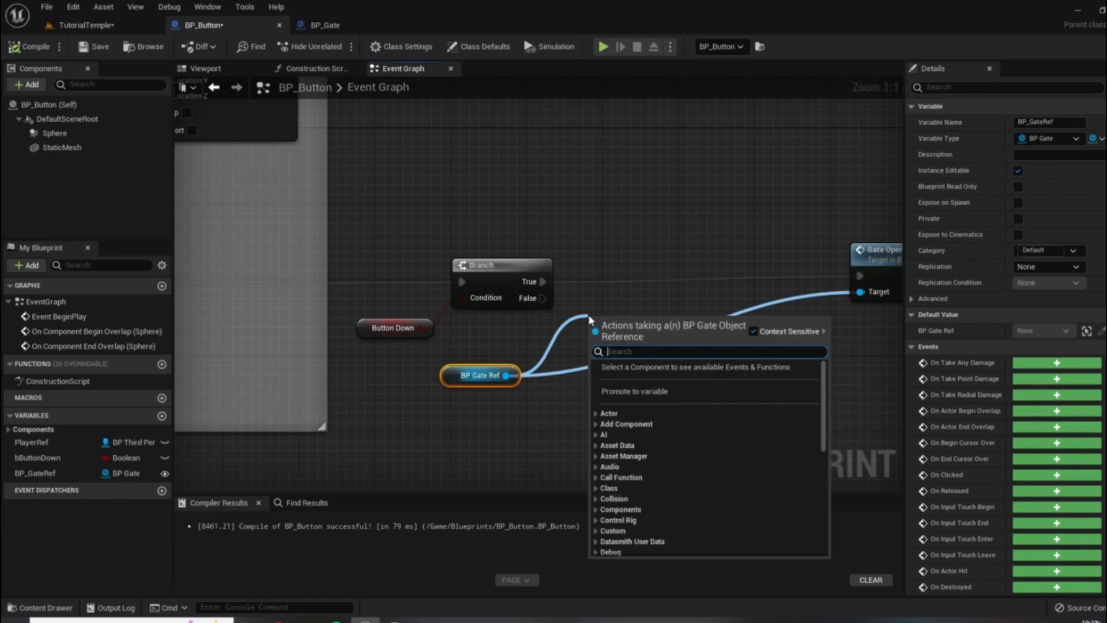
type("is vali")
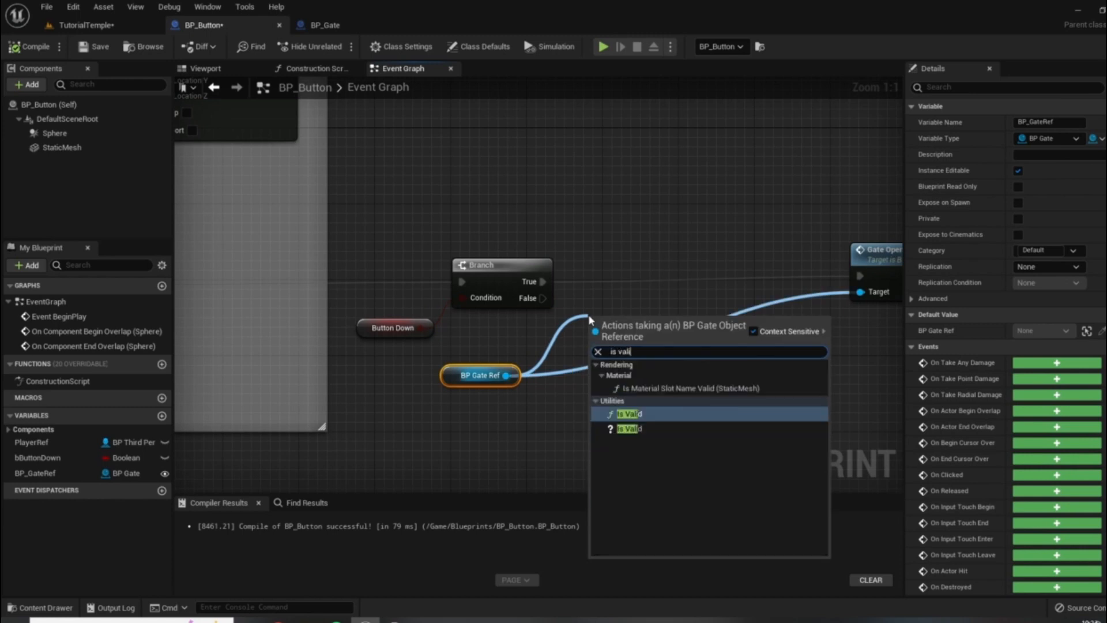
key("Down")
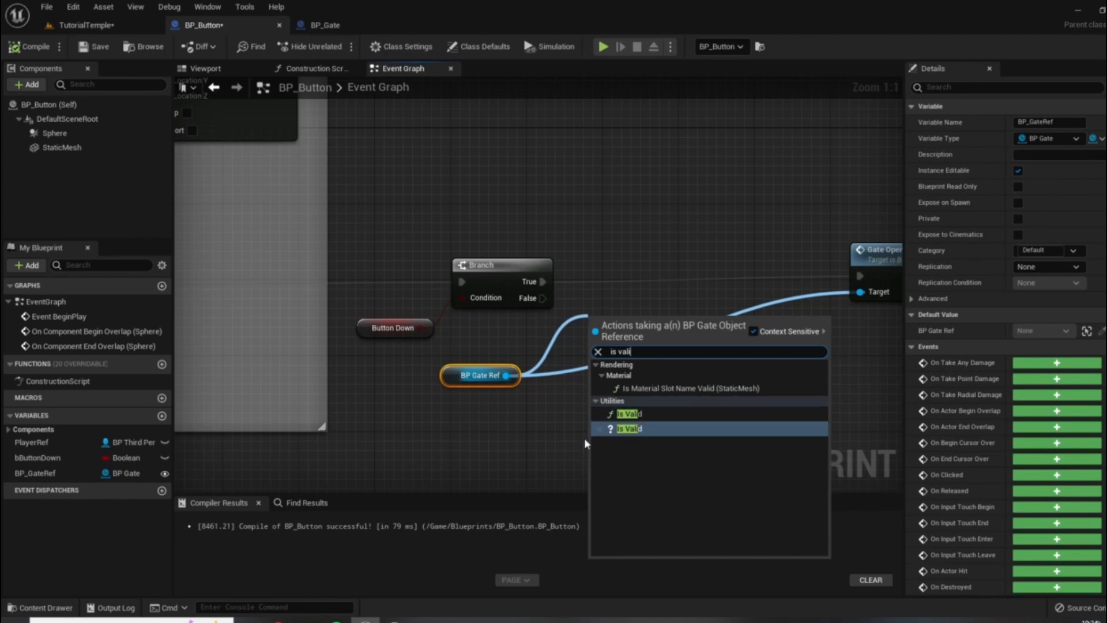
left_click(614, 430)
left_click_drag(642, 326, 664, 268)
left_click_drag(543, 281, 656, 270)
Step: Connect the Is Valid output to the Gate Open Event's execution input and line up the Is Valid node with it
right_click_drag(784, 246, 641, 257)
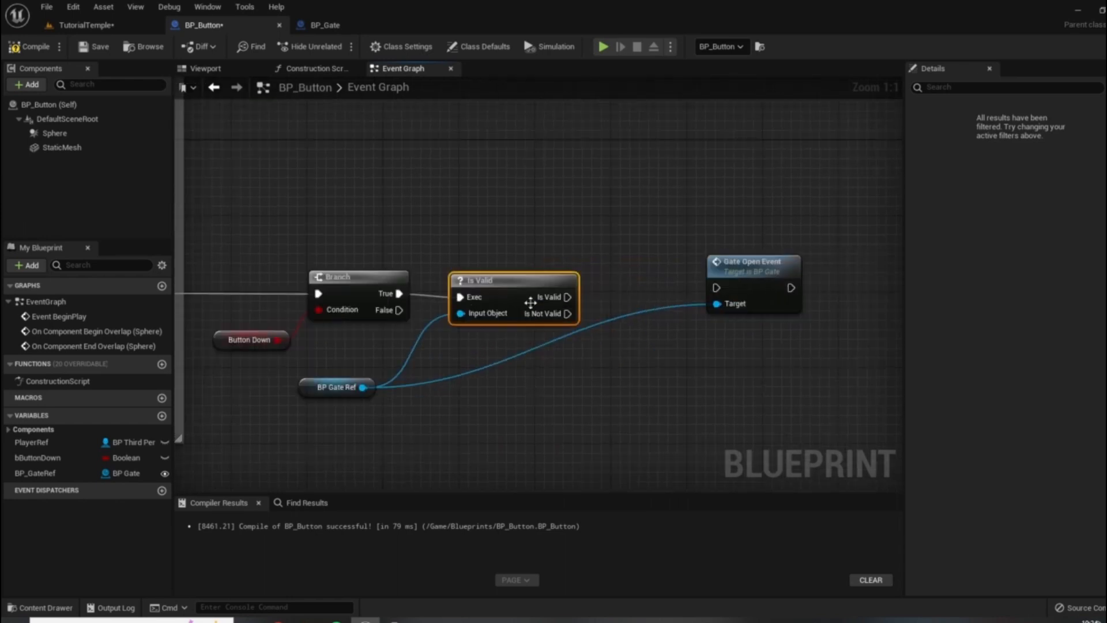
left_click_drag(568, 297, 716, 288)
left_click_drag(550, 281, 579, 271)
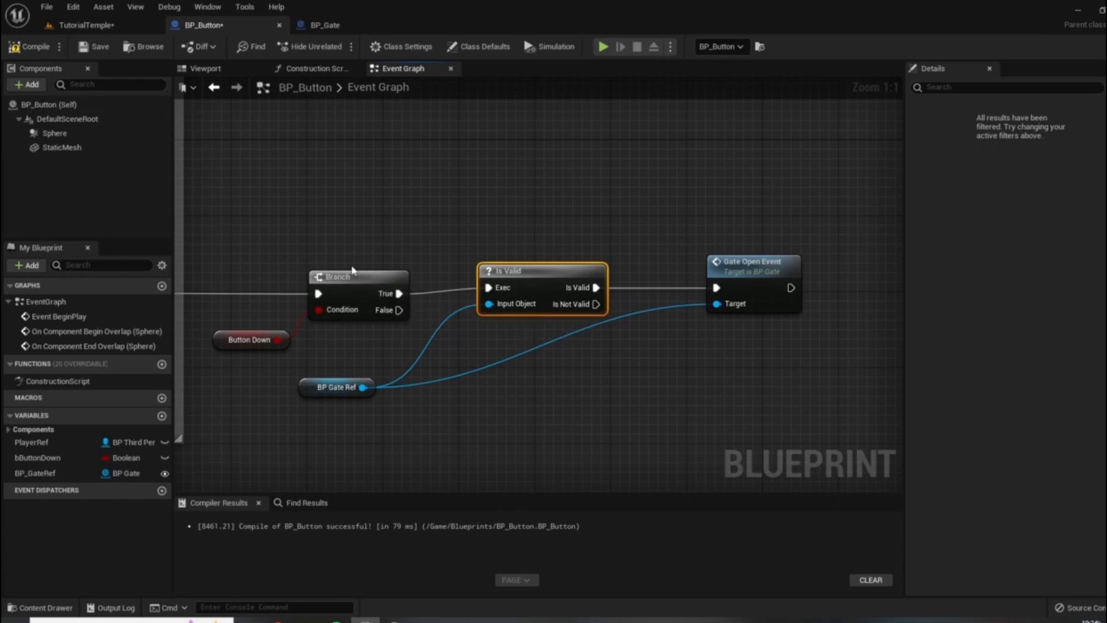
Step: Space out the Is Valid and Gate Open Event nodes in one straight row after the Branch
left_click(90, 28)
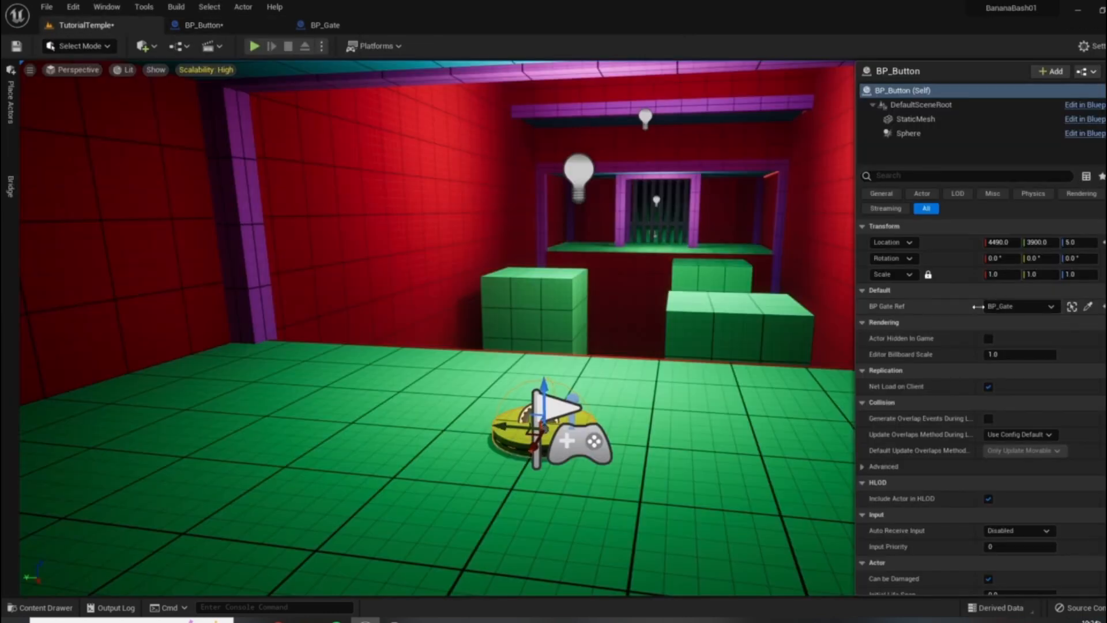
left_click(203, 24)
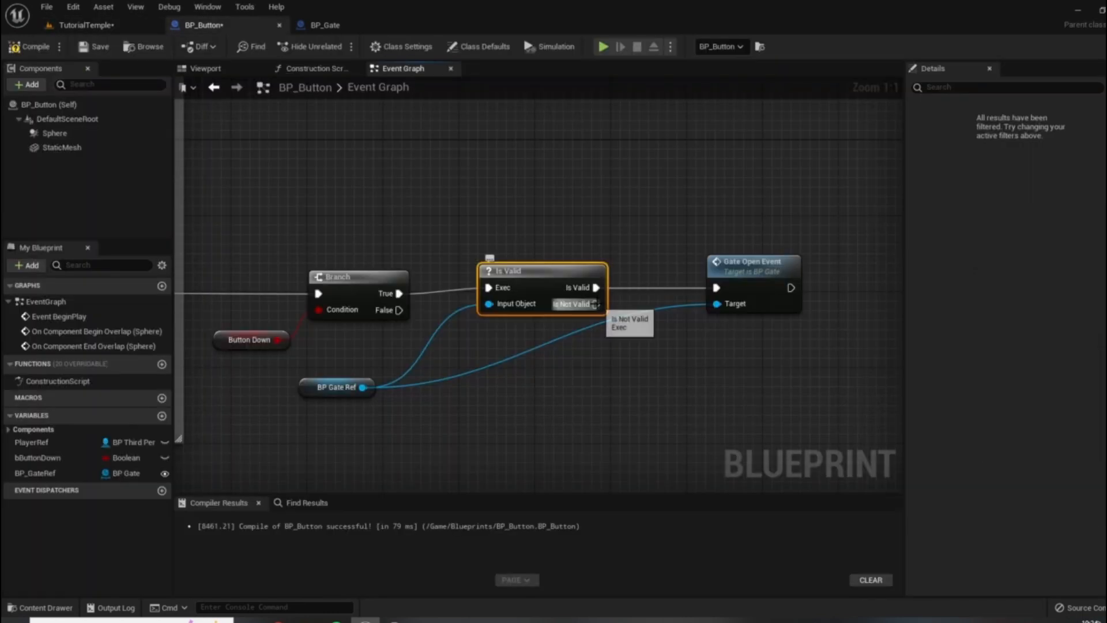
left_click_drag(568, 271, 548, 280)
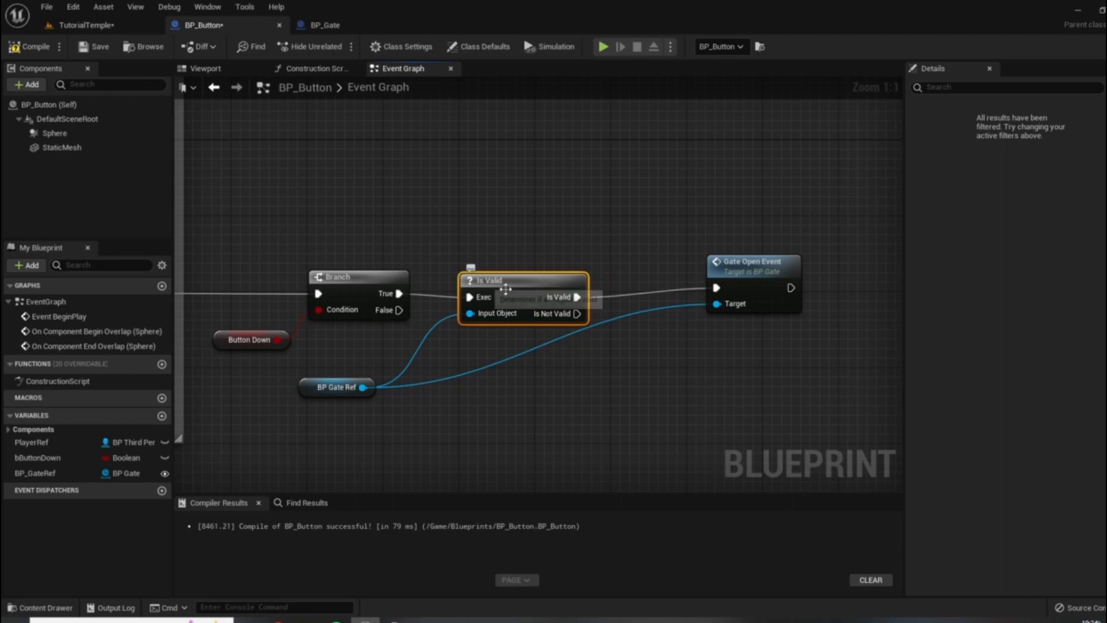
right_click_drag(621, 327, 658, 322)
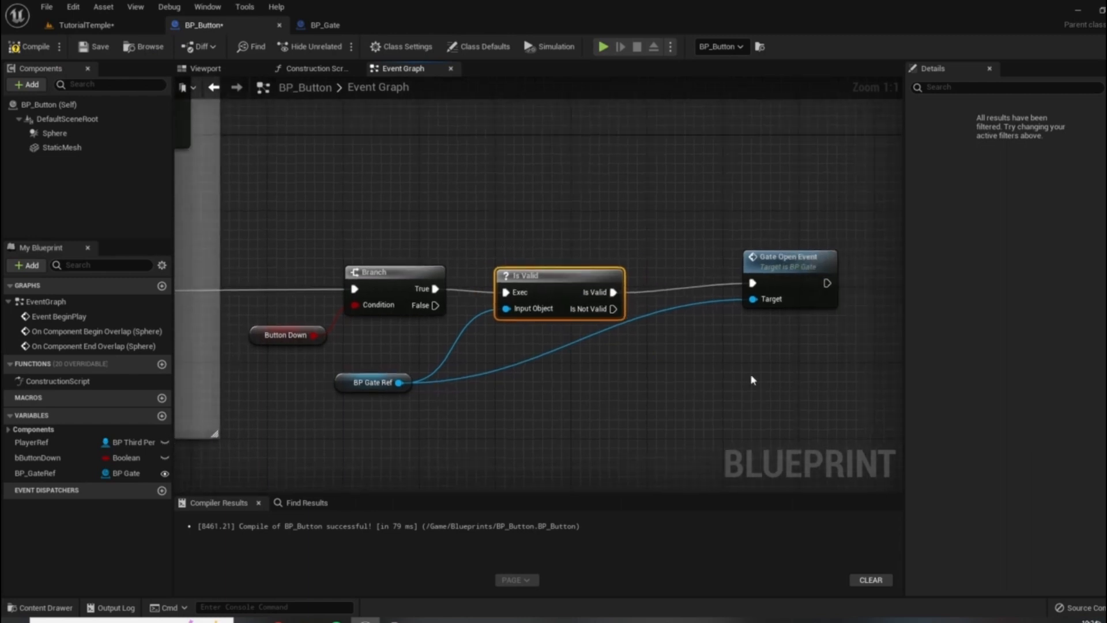
left_click_drag(789, 262, 788, 271)
left_click_drag(536, 280, 565, 271)
left_click_drag(790, 267, 809, 258)
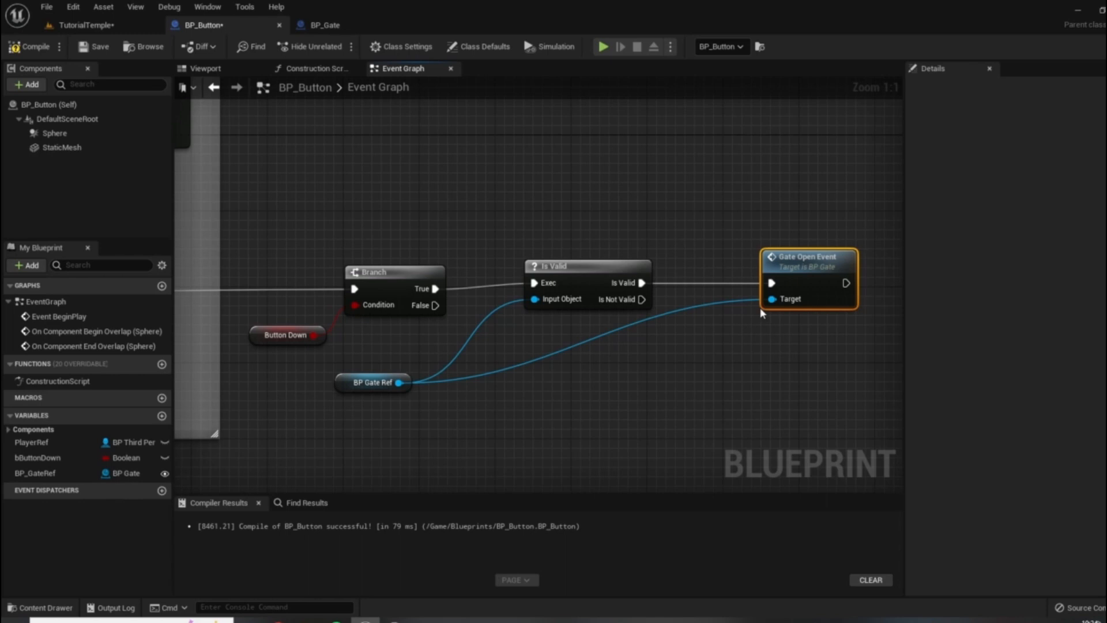
right_click_drag(443, 392, 537, 385)
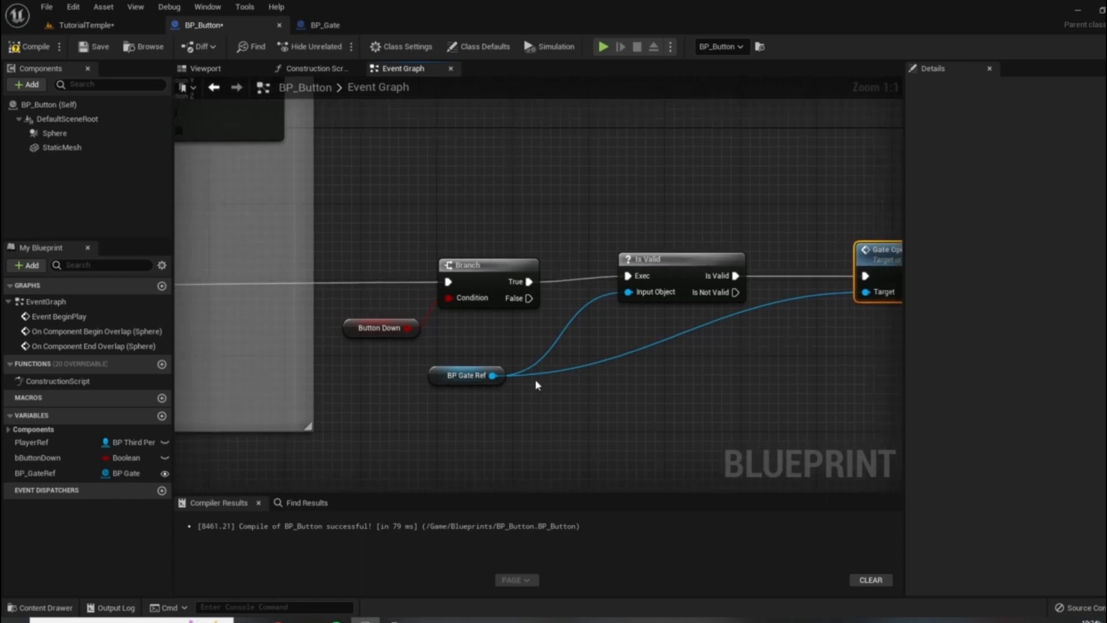
left_click(649, 257)
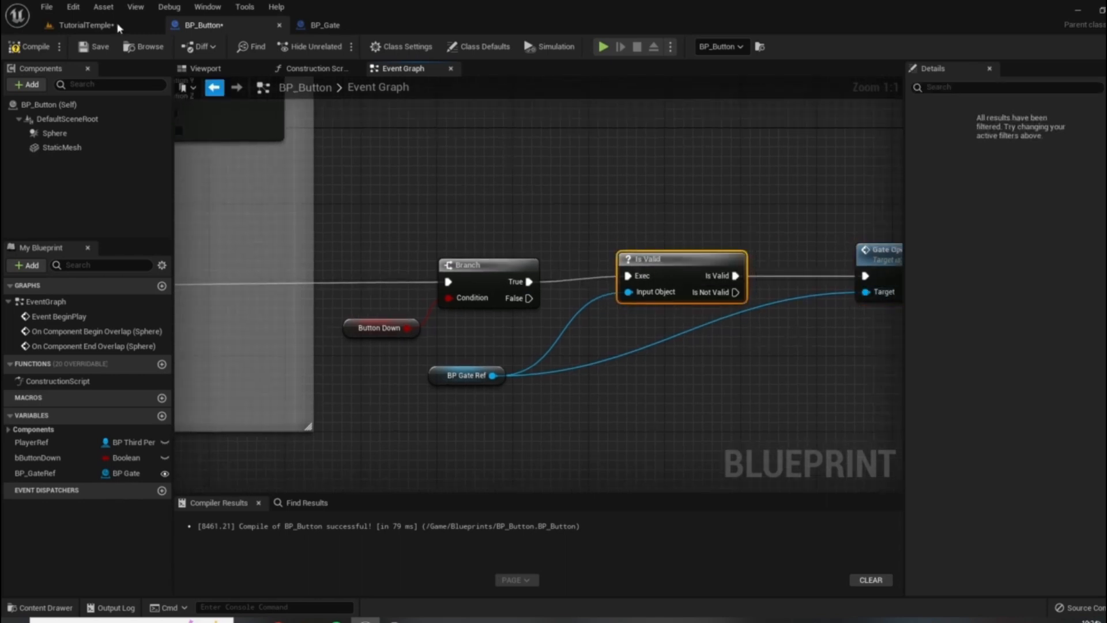
Step: Reset the placed BP_Button's BP Gate Ref to None and play-test TutorialTemple with the empty reference, then stop playing
left_click(87, 25)
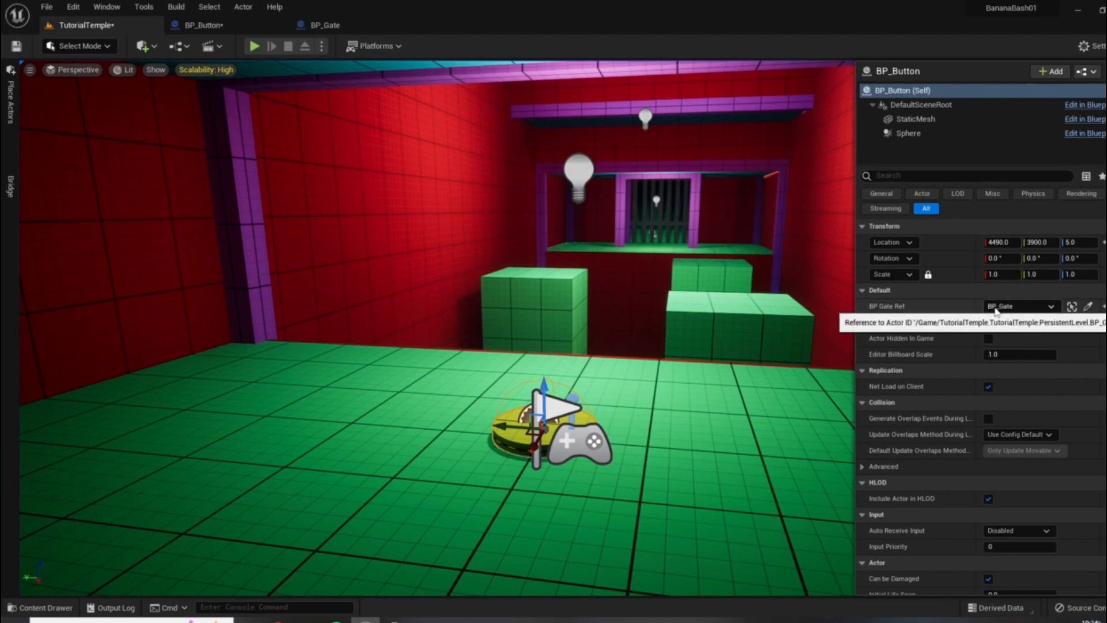
right_click(664, 382)
left_click(405, 499)
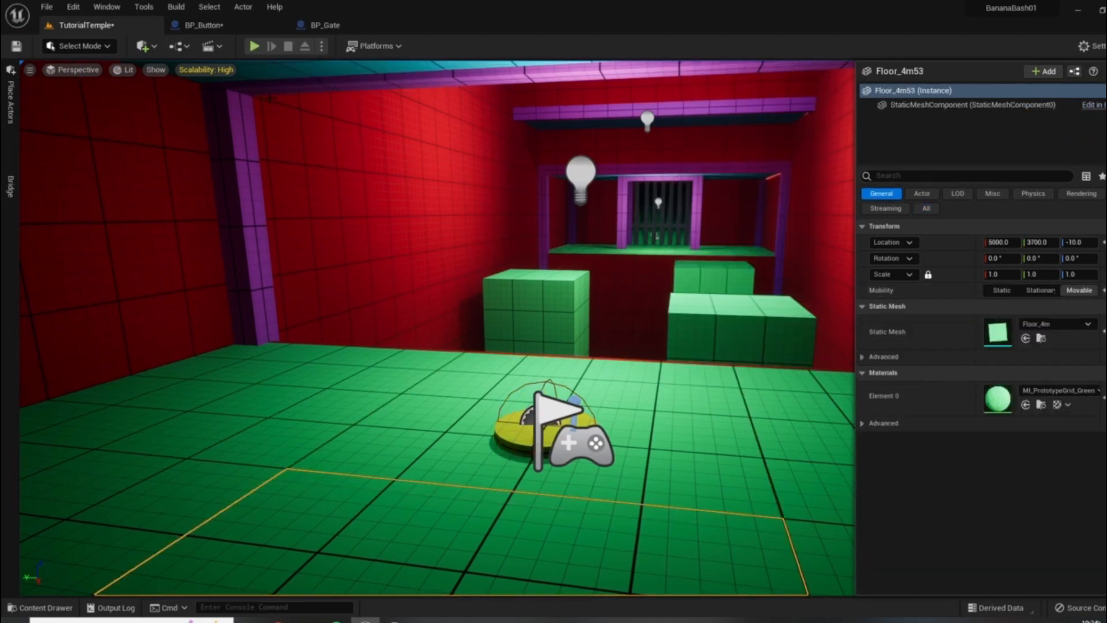
left_click(200, 26)
left_click(129, 26)
left_click(506, 434)
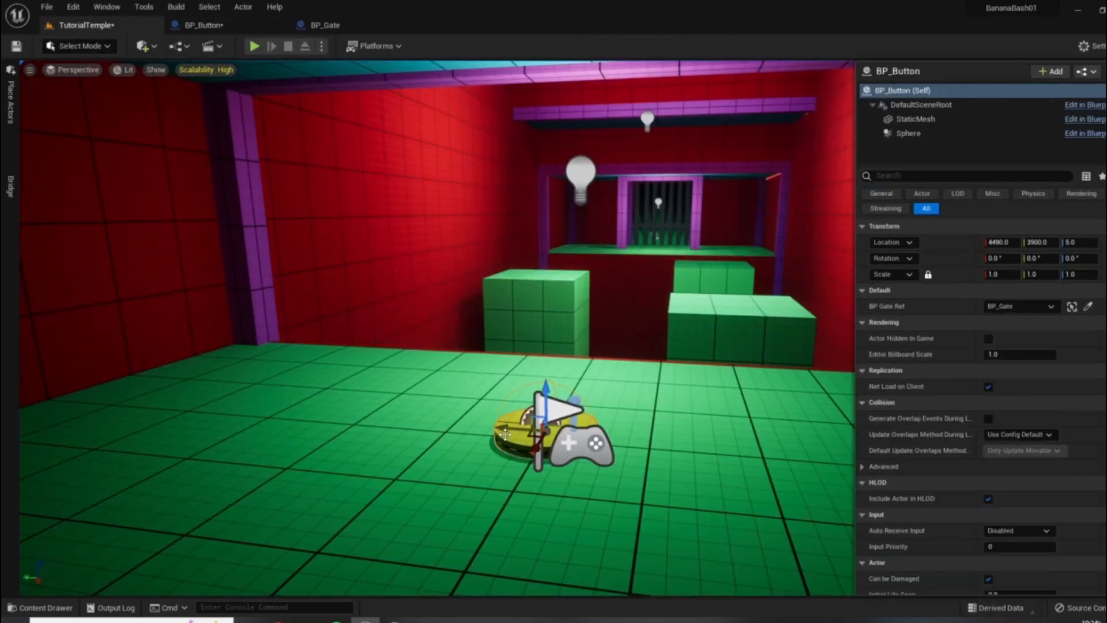
left_click(1103, 306)
left_click(254, 47)
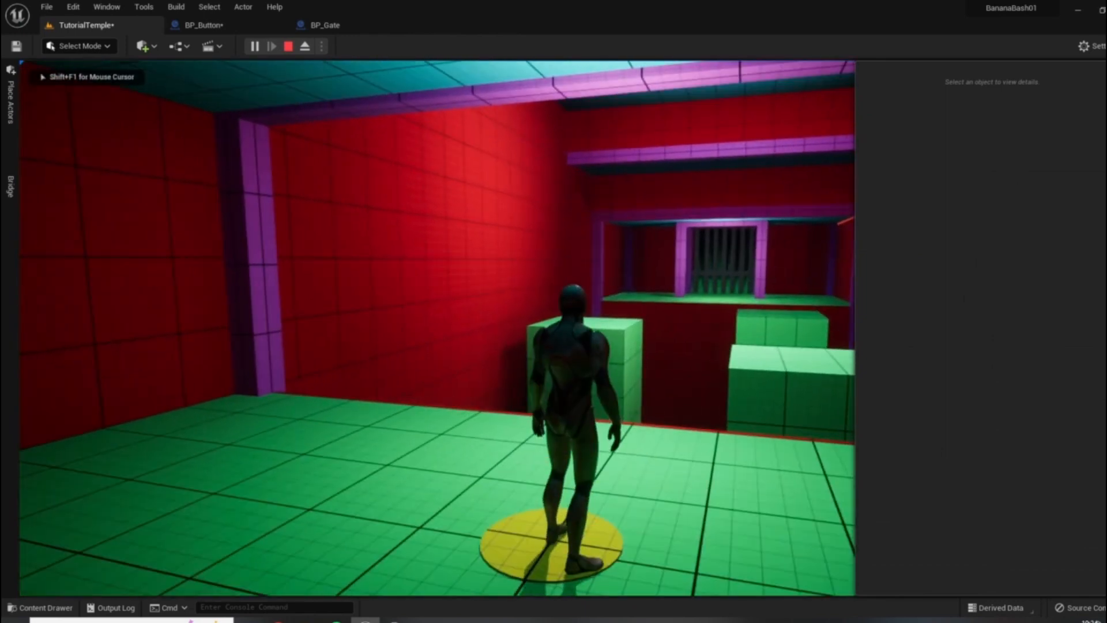
key("Escape")
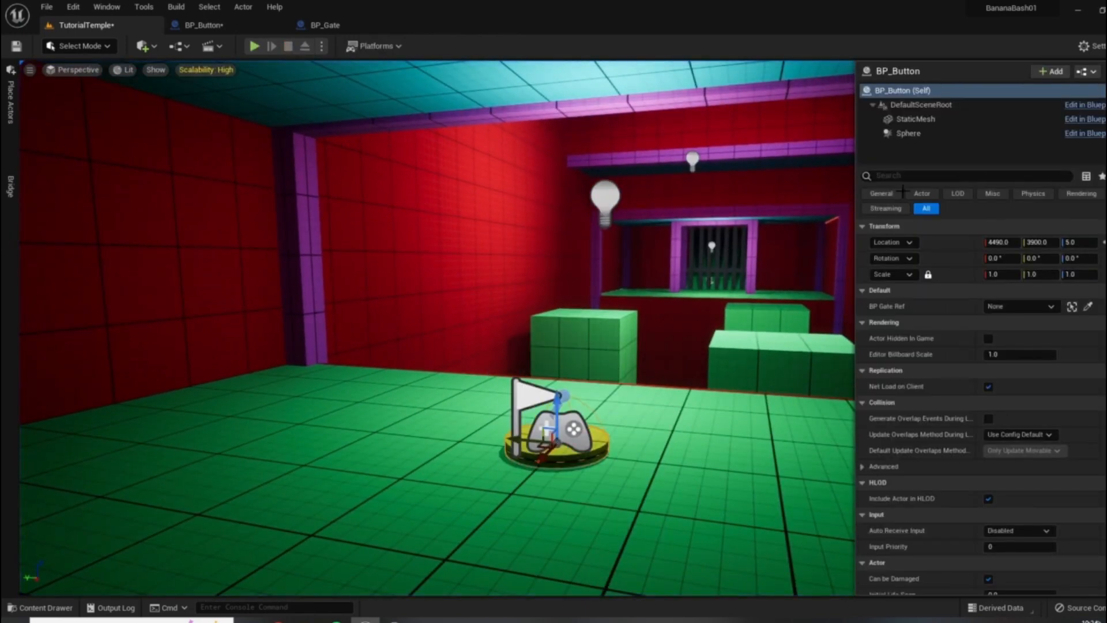
Step: Set the placed BP_Button actor's BP Gate Ref to BP_Gate and save the TutorialTemple level
left_click(1004, 308)
left_click(957, 452)
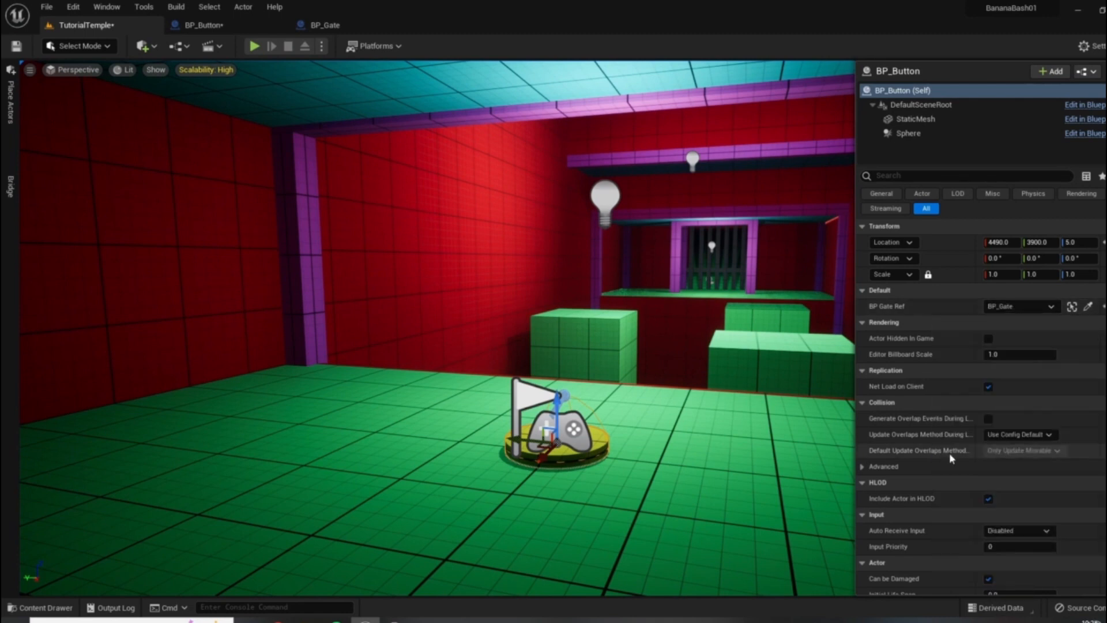
left_click_drag(519, 358, 519, 358)
left_click(16, 46)
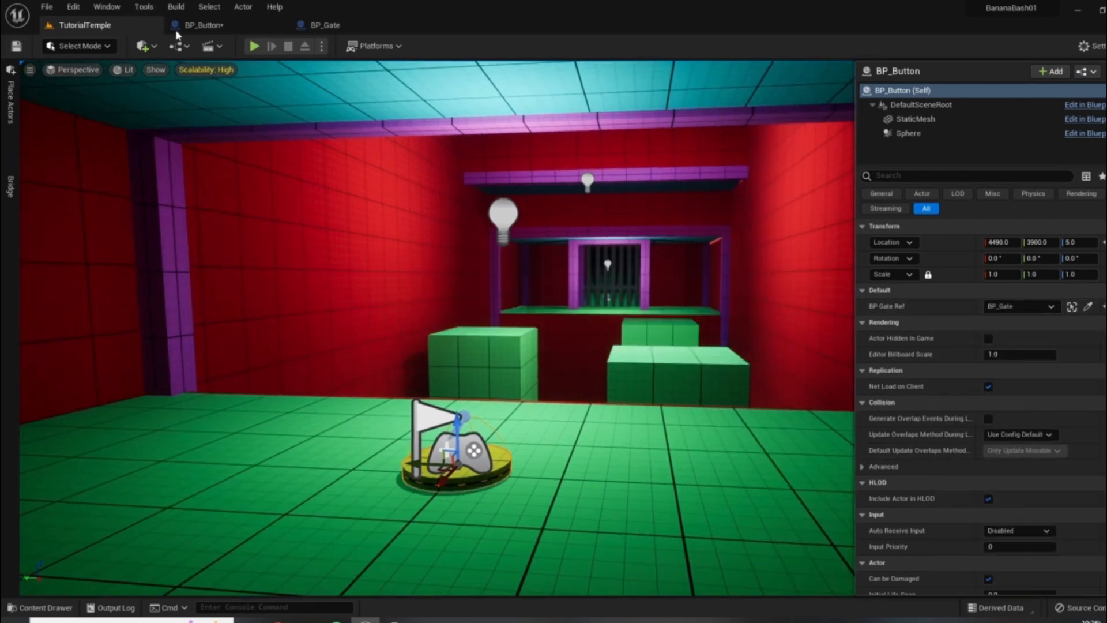
Step: In BP_Button's event graph, move Gate Open Event closer to Is Valid and align the Branch with the row
left_click(199, 25)
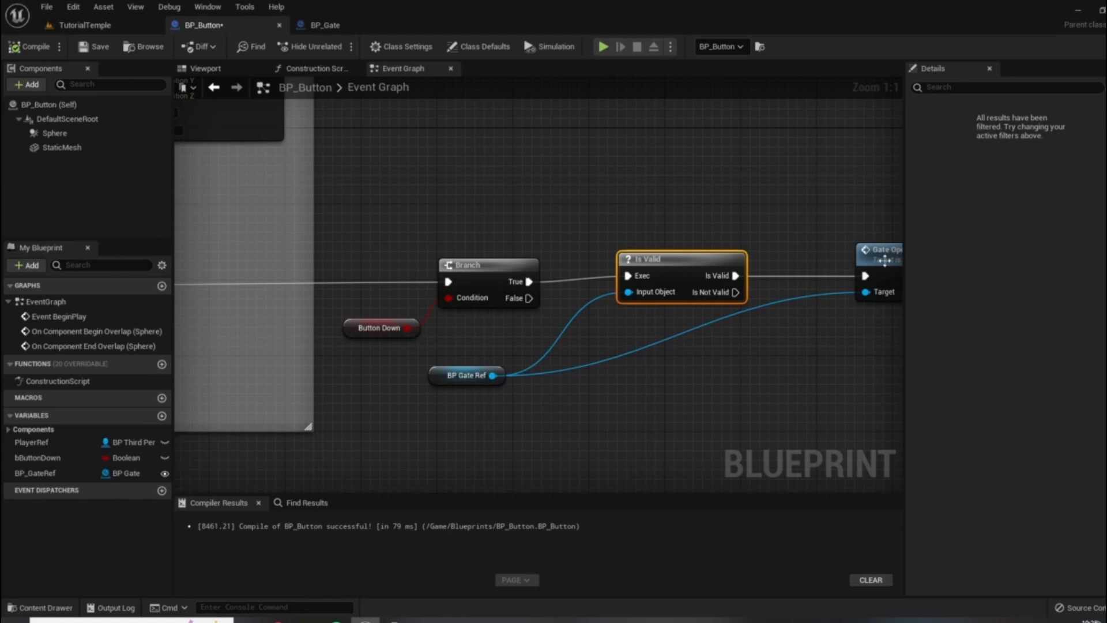
left_click_drag(885, 260, 865, 263)
right_click_drag(803, 267, 770, 248)
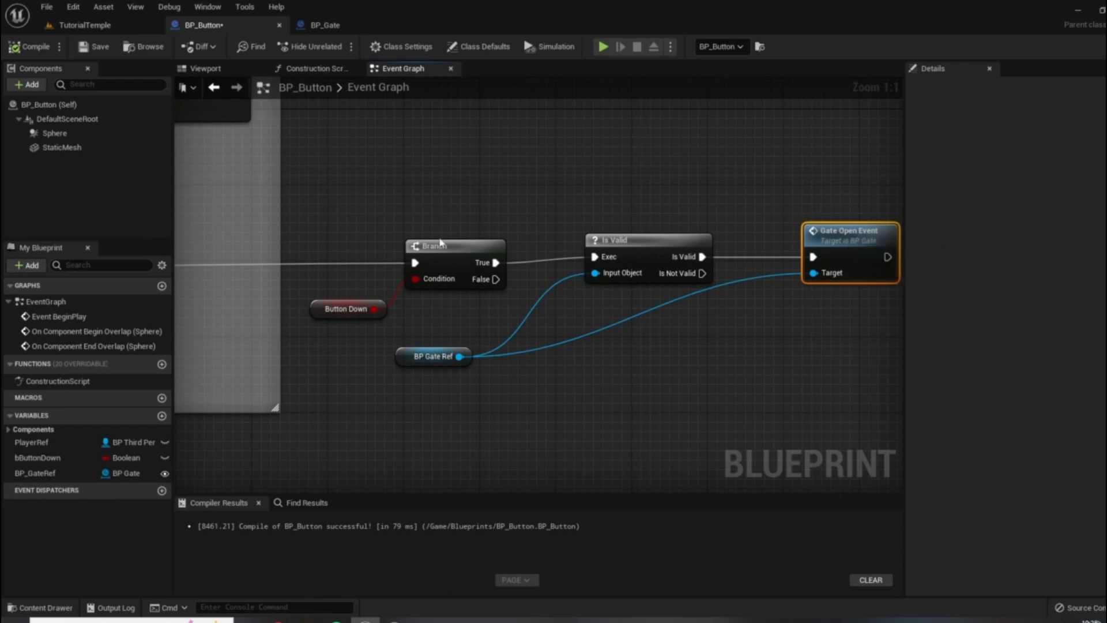
right_click_drag(615, 396, 689, 387)
left_click_drag(535, 245, 542, 239)
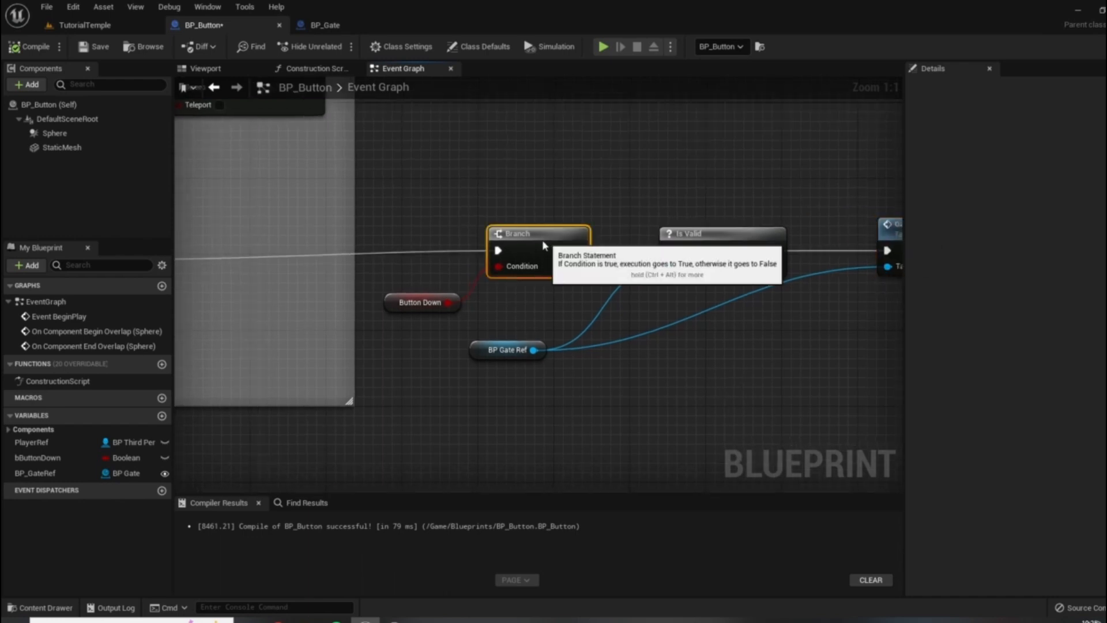
Step: Move the BP Gate Ref node closer to the Is Valid node, just below its Input Object pin
scroll(452, 259, "down", 2)
right_click_drag(449, 262, 636, 262)
scroll(551, 263, "down", 2)
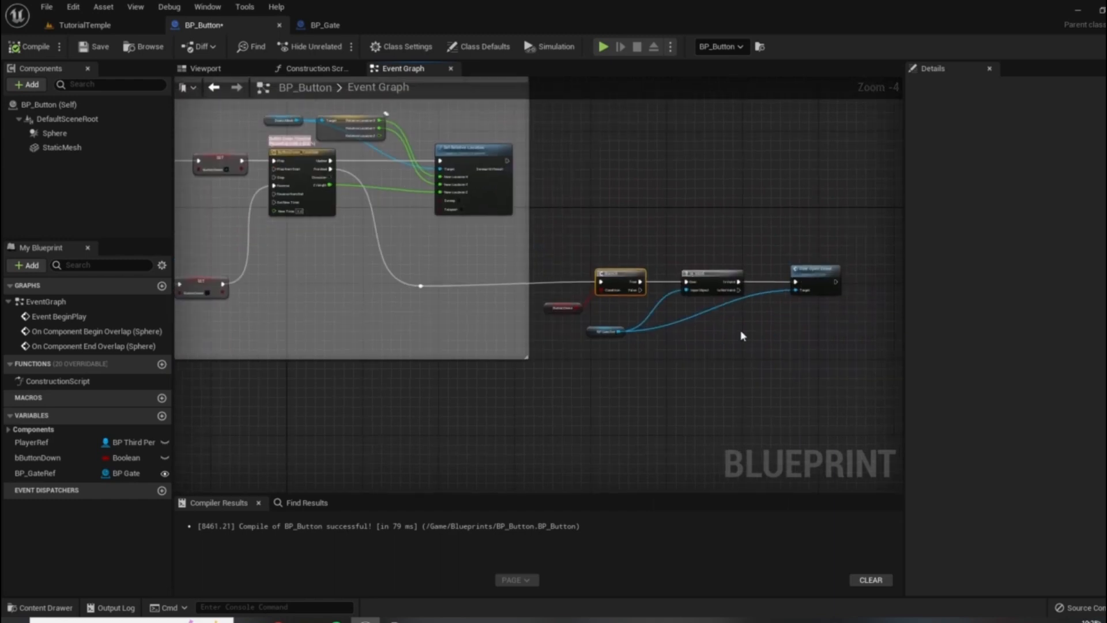
scroll(653, 351, "up", 4)
left_click_drag(553, 314, 622, 285)
right_click_drag(692, 323, 632, 354)
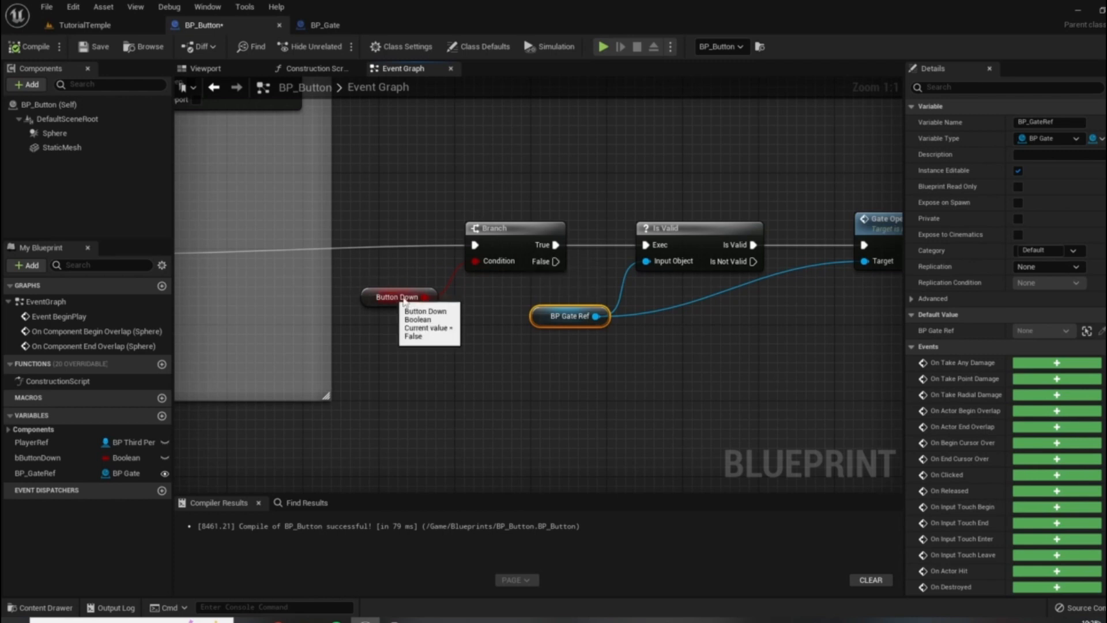
left_click_drag(556, 261, 630, 405)
type("g")
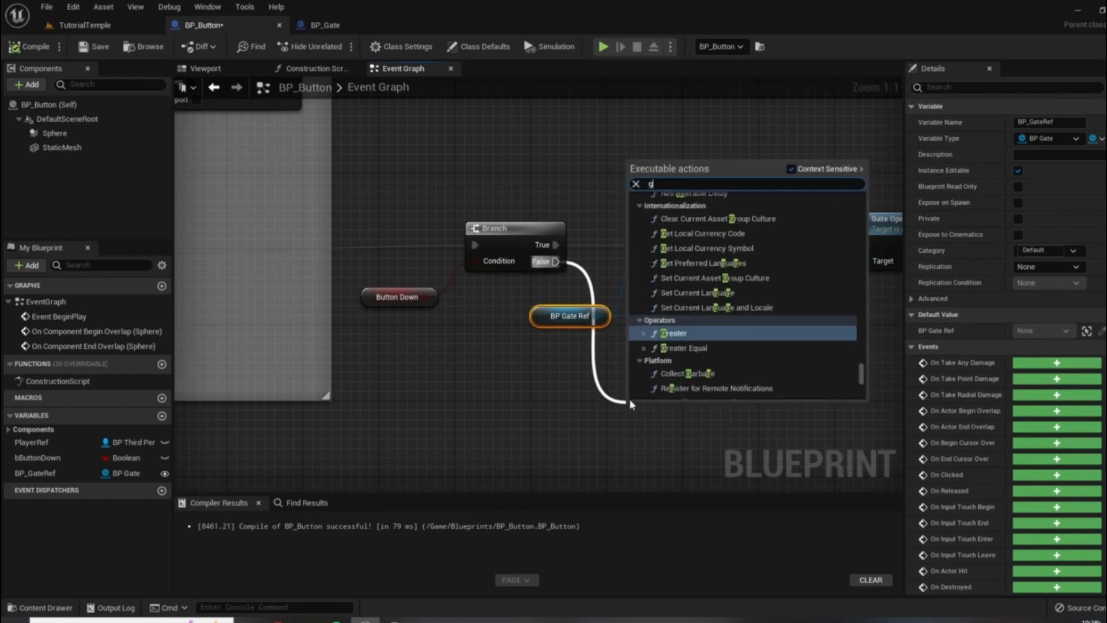
type("ate close")
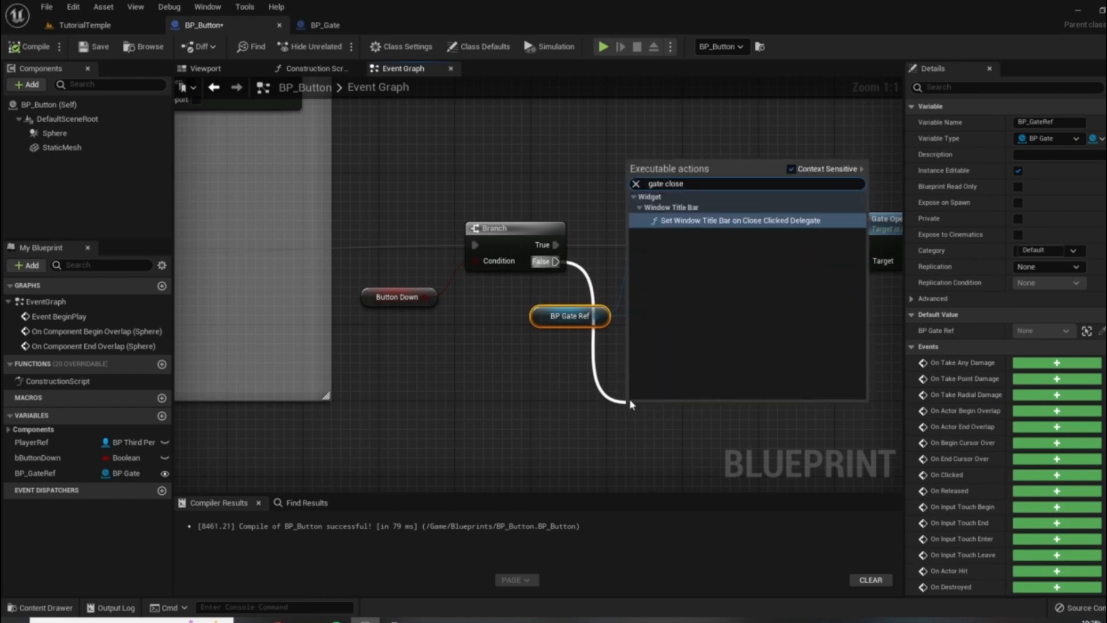
key("BackSpace")
key("BackSpace")
key("BackSpace")
key("BackSpace")
key("BackSpace")
left_click(613, 383)
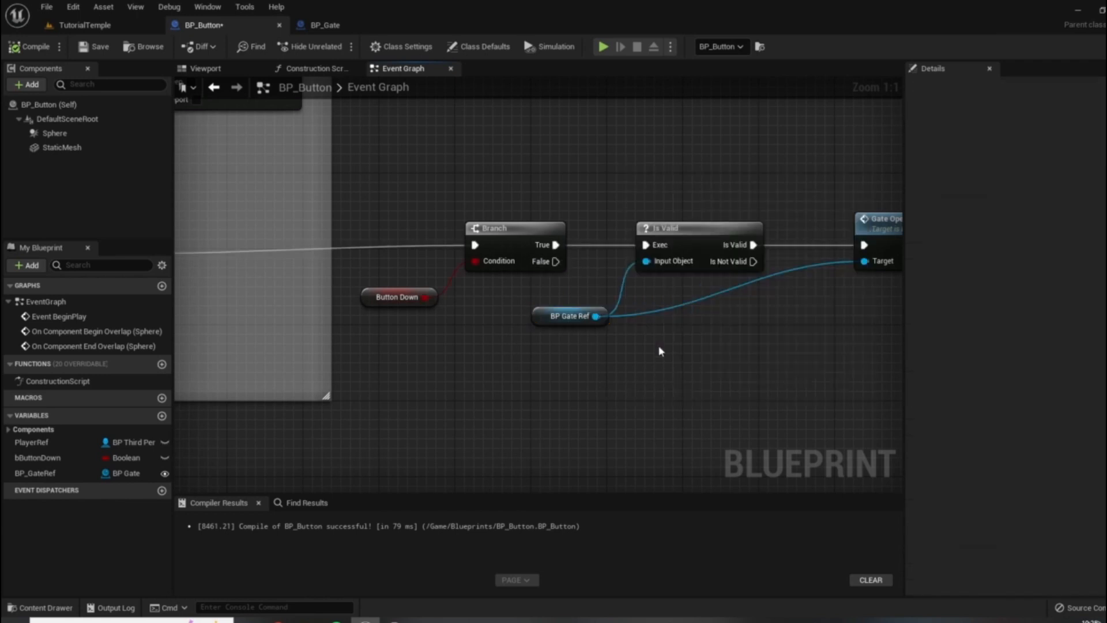
Step: Duplicate the Is Valid node below the original, wiring the Branch's False output to its Exec and BP Gate Ref to its Input Object
right_click_drag(696, 224, 617, 216)
left_click(617, 216)
key("ctrl+c")
key("ctrl+v")
left_click_drag(660, 388, 613, 354)
left_click_drag(476, 254, 595, 345)
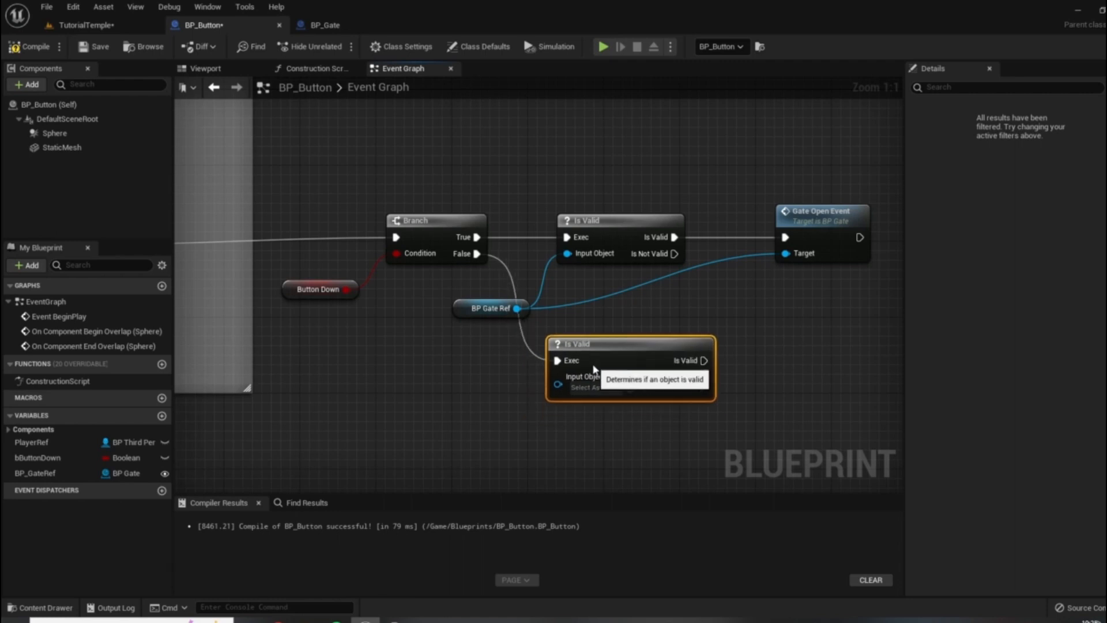
left_click_drag(517, 309, 558, 384)
Step: Move BP Gate Ref beneath the Branch and add a Gate Close Event call from it beside the second Is Valid node
left_click_drag(479, 309, 749, 331)
type("clos")
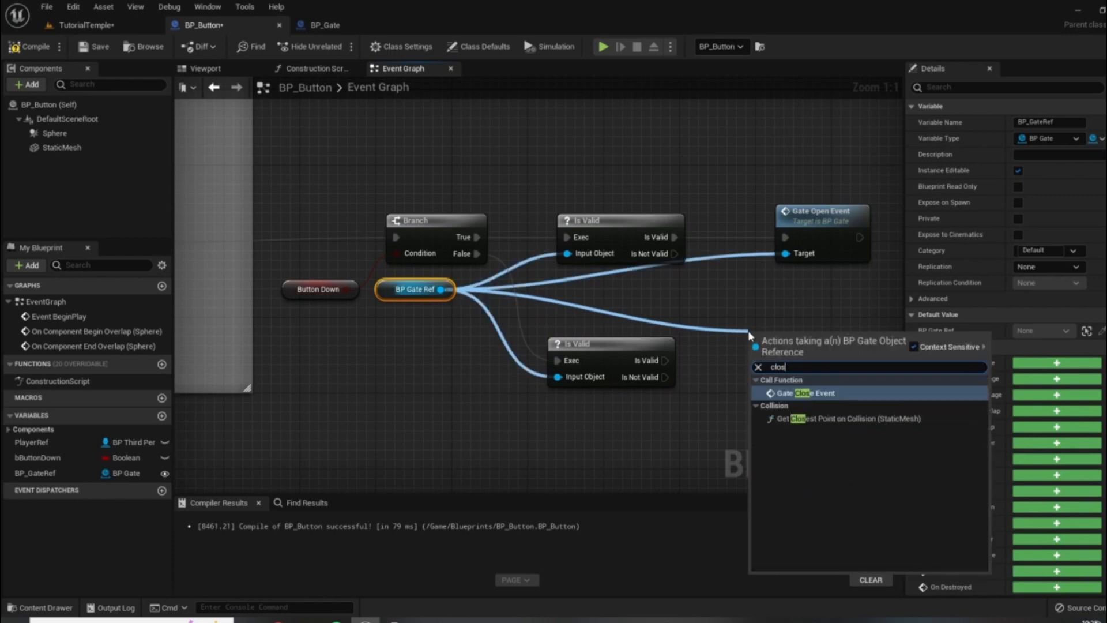
left_click(806, 393)
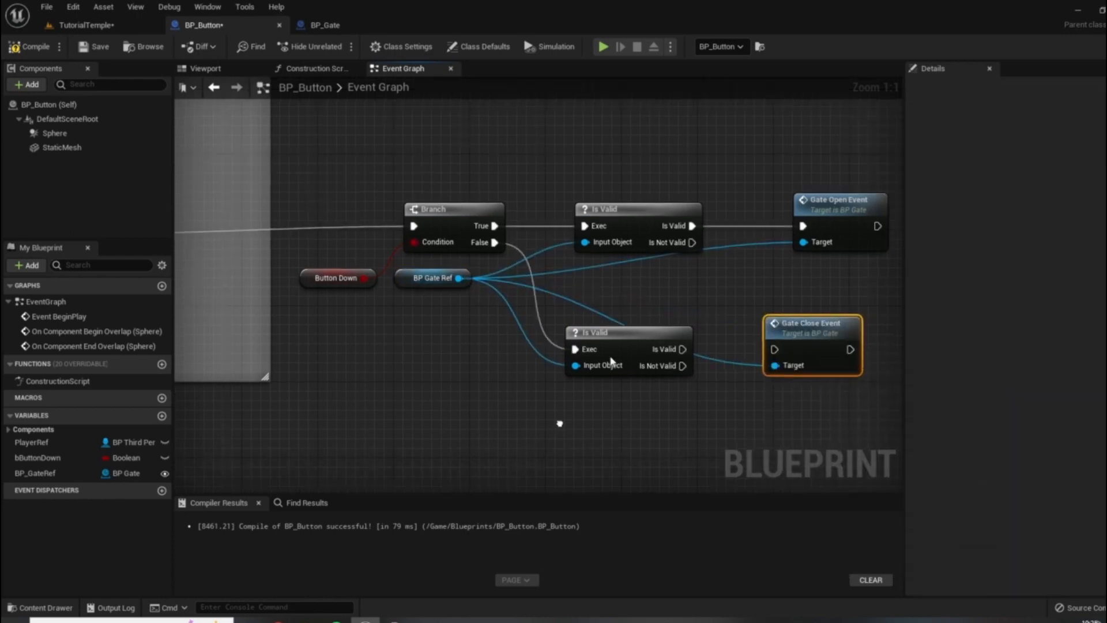
right_click_drag(611, 361, 659, 314)
left_click_drag(730, 302, 766, 404)
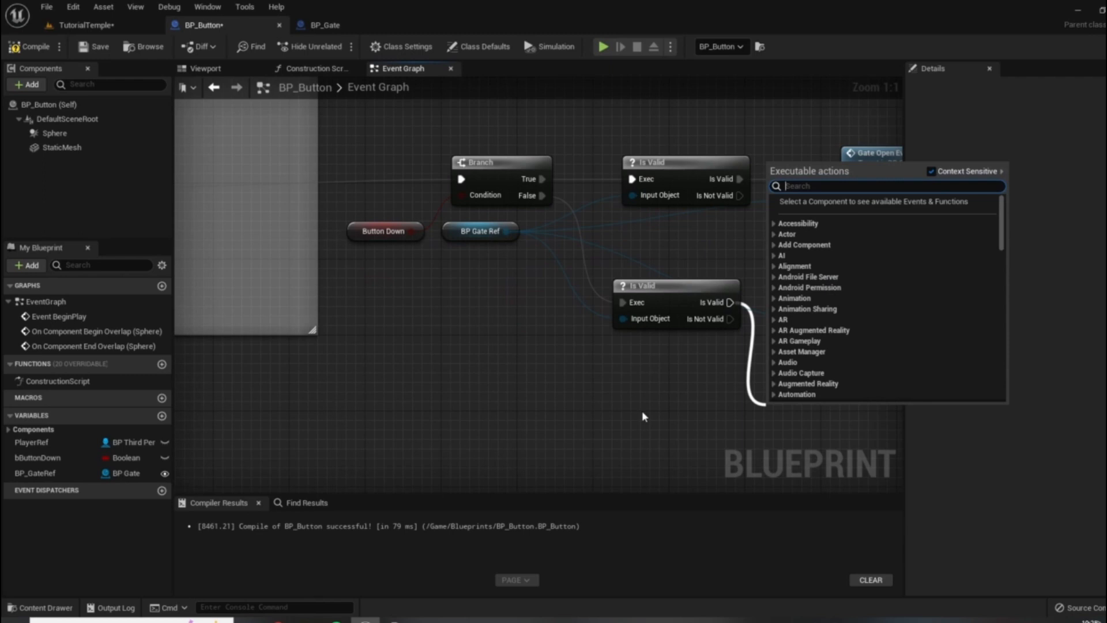
type("close")
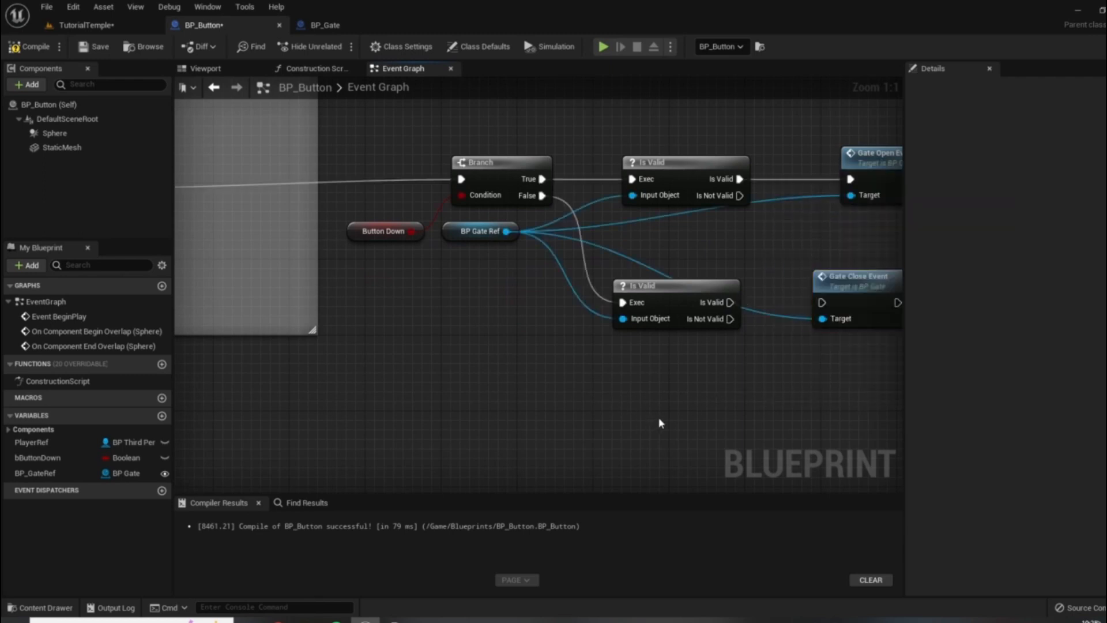
right_click_drag(676, 269, 585, 270)
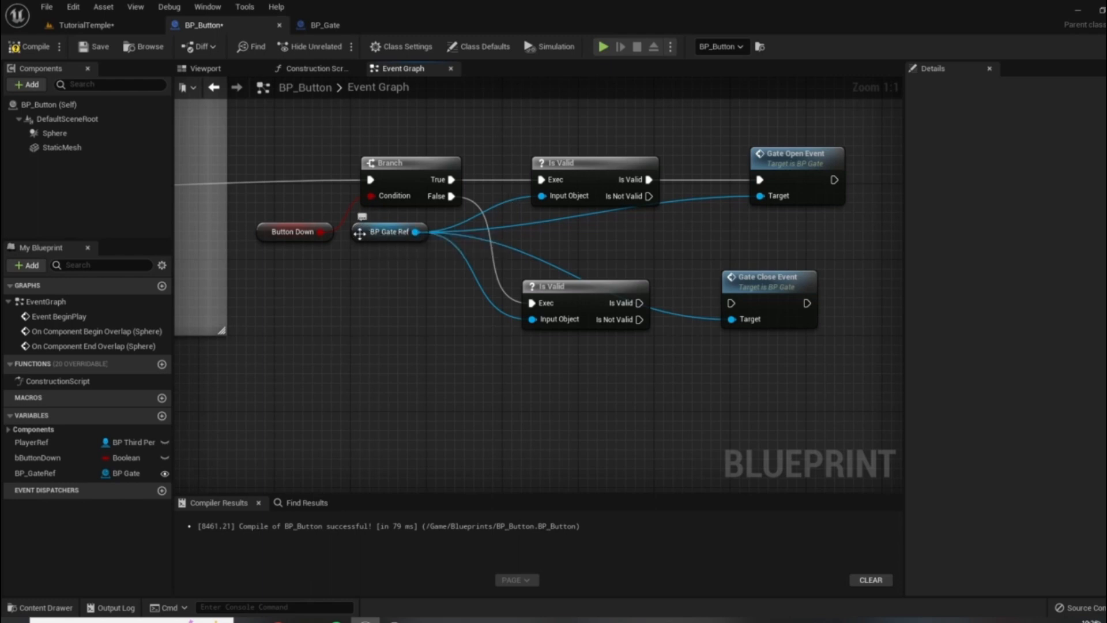
left_click_drag(416, 232, 505, 418)
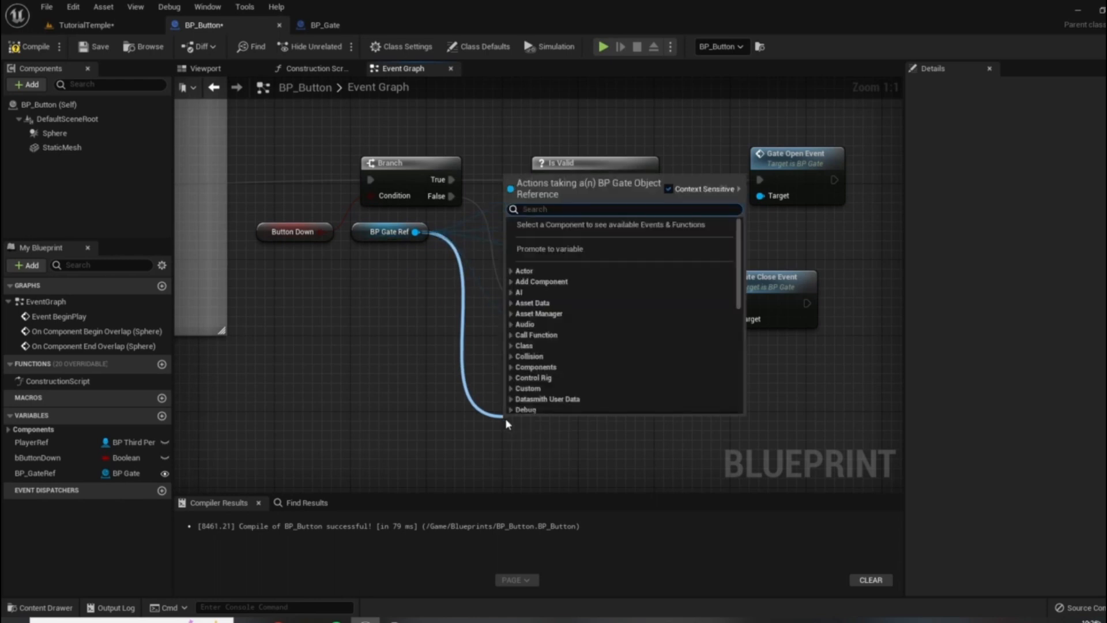
type("gate cl")
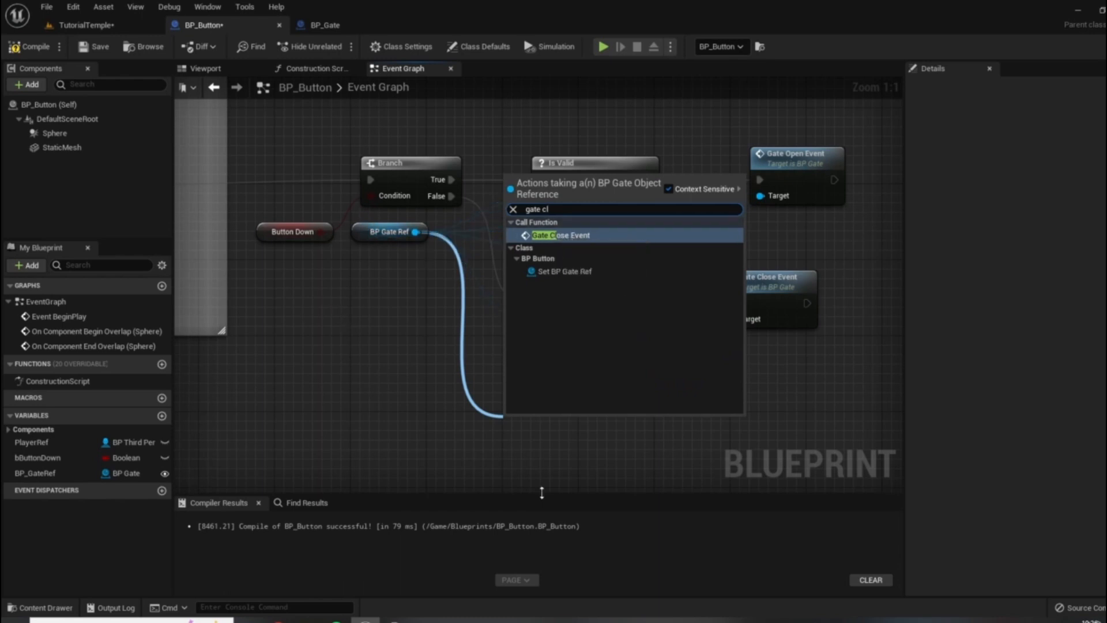
left_click_drag(416, 232, 457, 363)
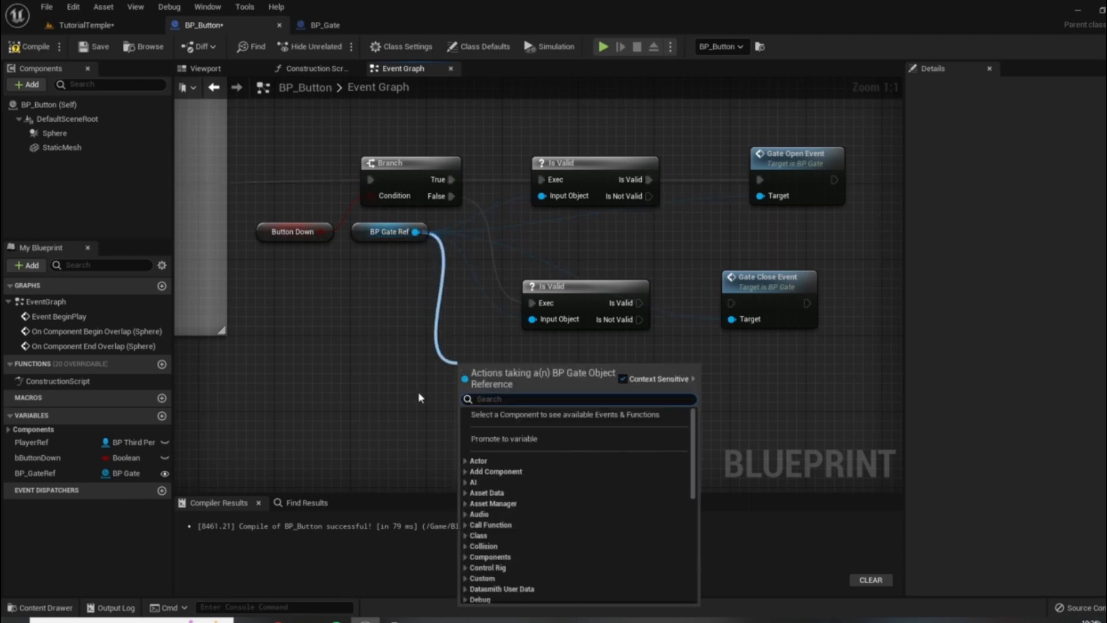
left_click(392, 256)
left_click(756, 285)
left_click(798, 162)
double_click(790, 151)
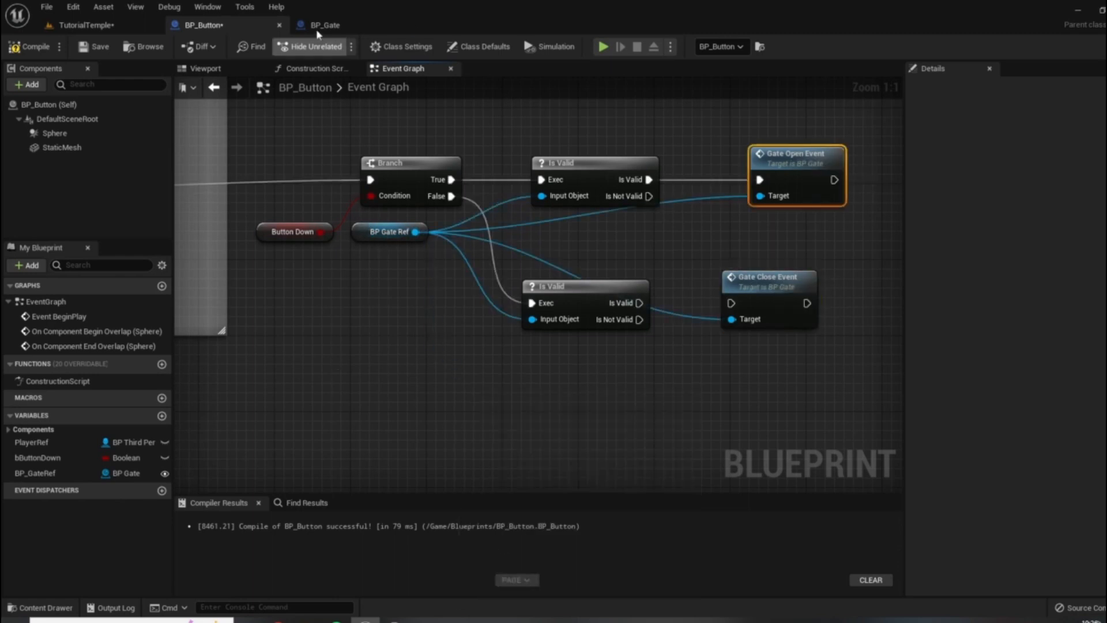
left_click(203, 25)
Step: Connect the second Is Valid node's Is Valid output to Gate Close Event, and compile and save BP_Button
left_click(492, 424)
right_click_drag(850, 308, 721, 311)
left_click(30, 47)
left_click(108, 49)
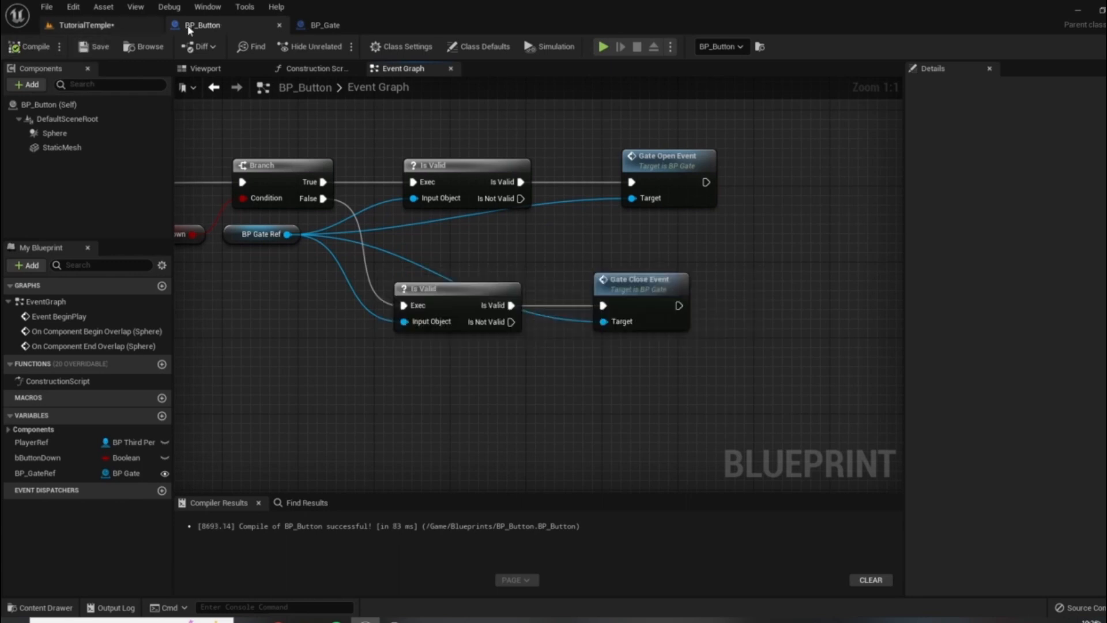
Step: Play-test the TutorialTemple level, walking the character on and off the floor button twice to check the gate's reaction
left_click(87, 24)
left_click(254, 47)
left_click(662, 371)
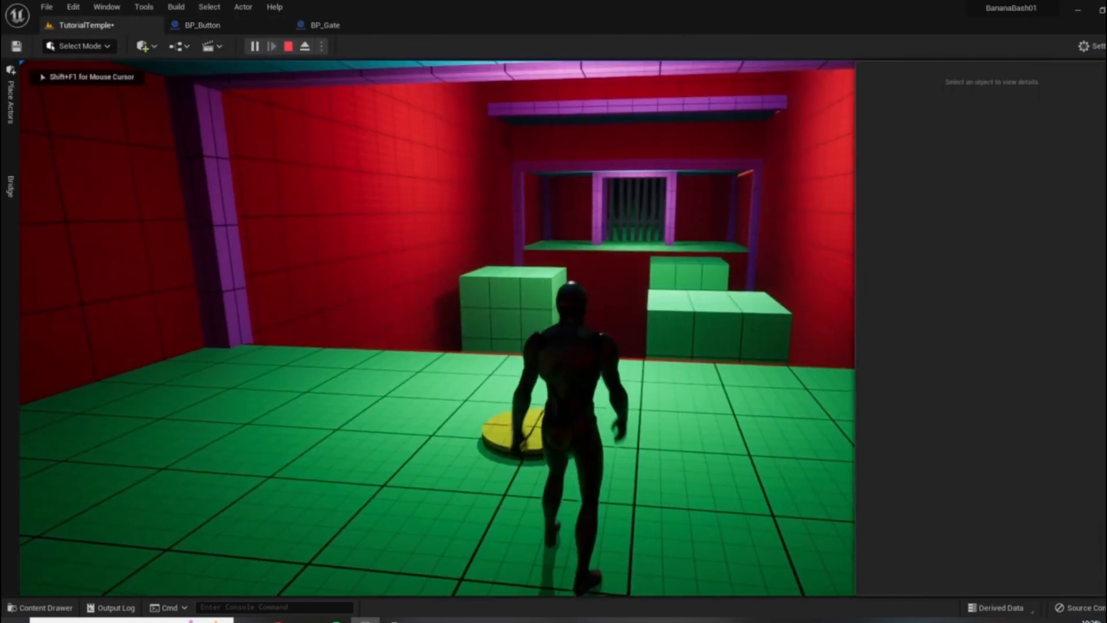
key("w")
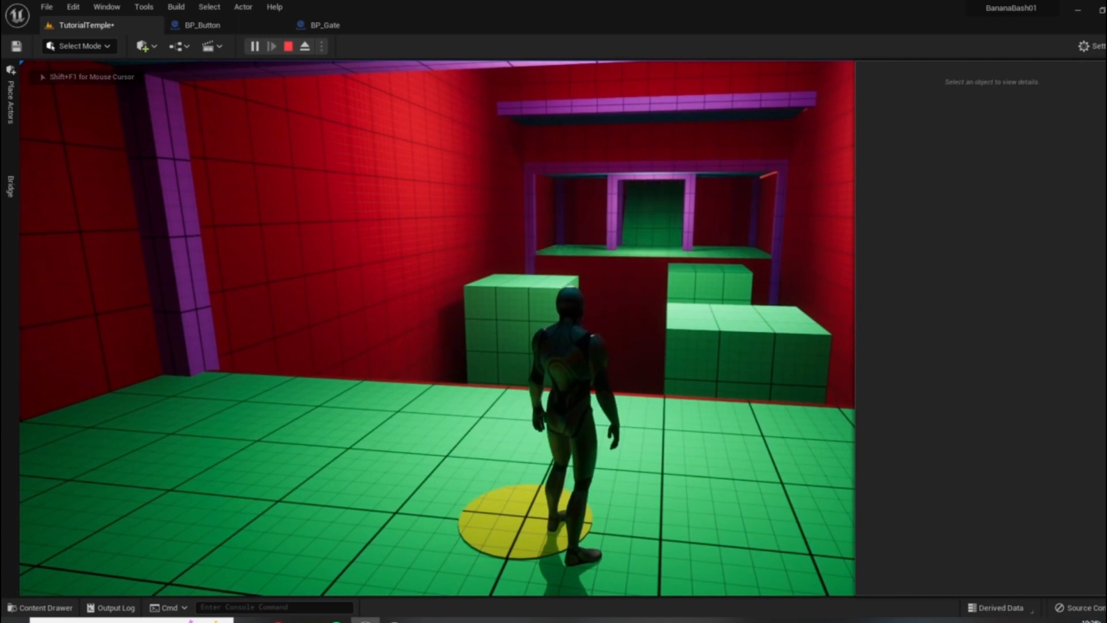
key("s")
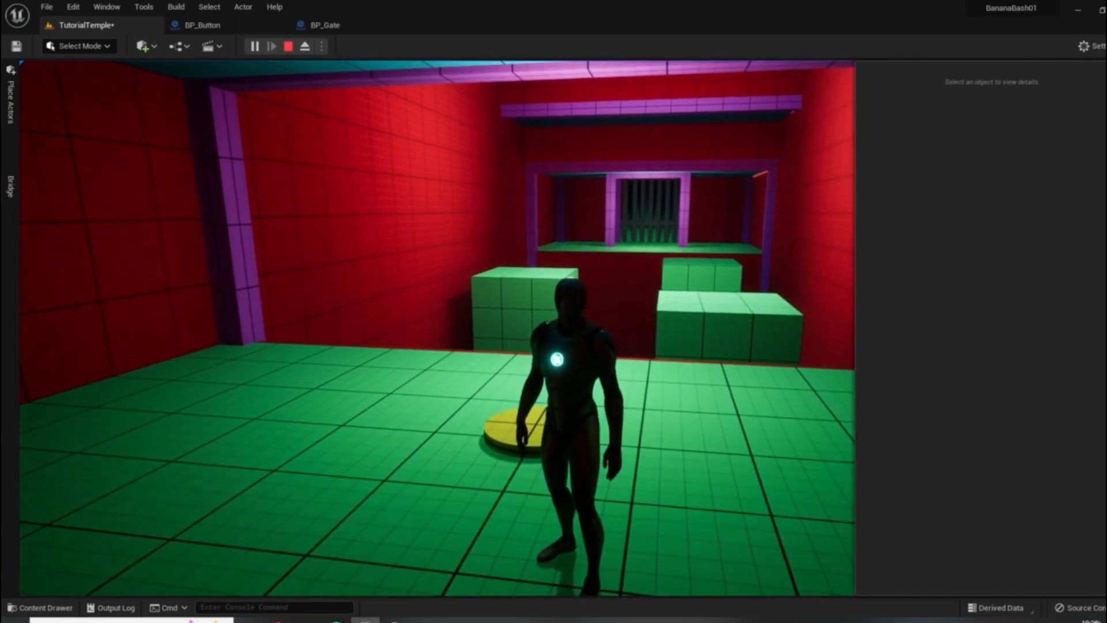
key("w")
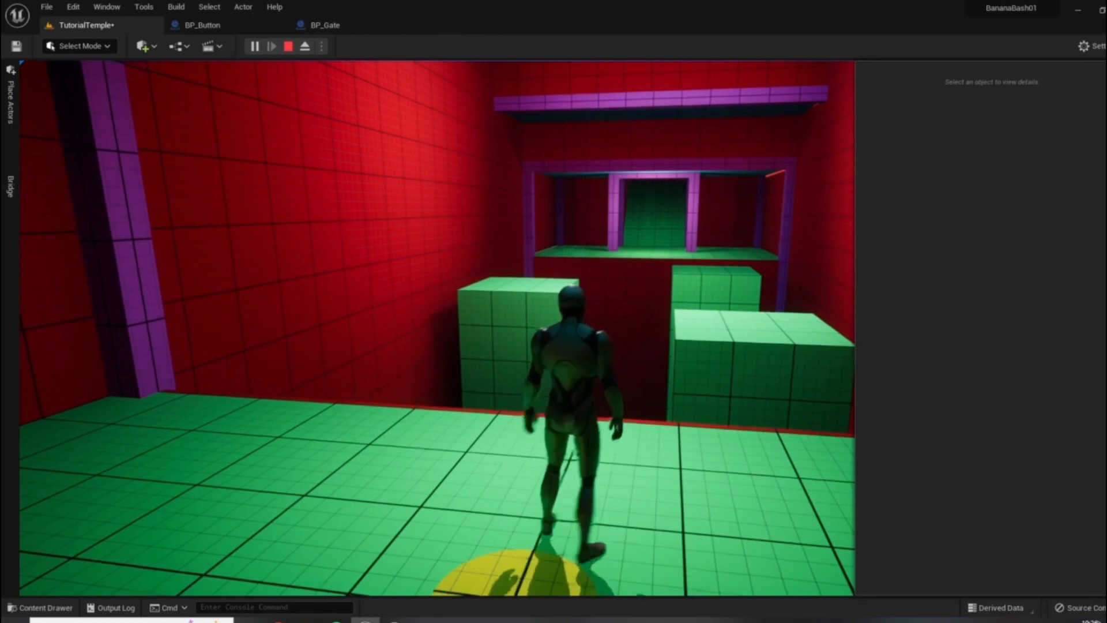
key("s")
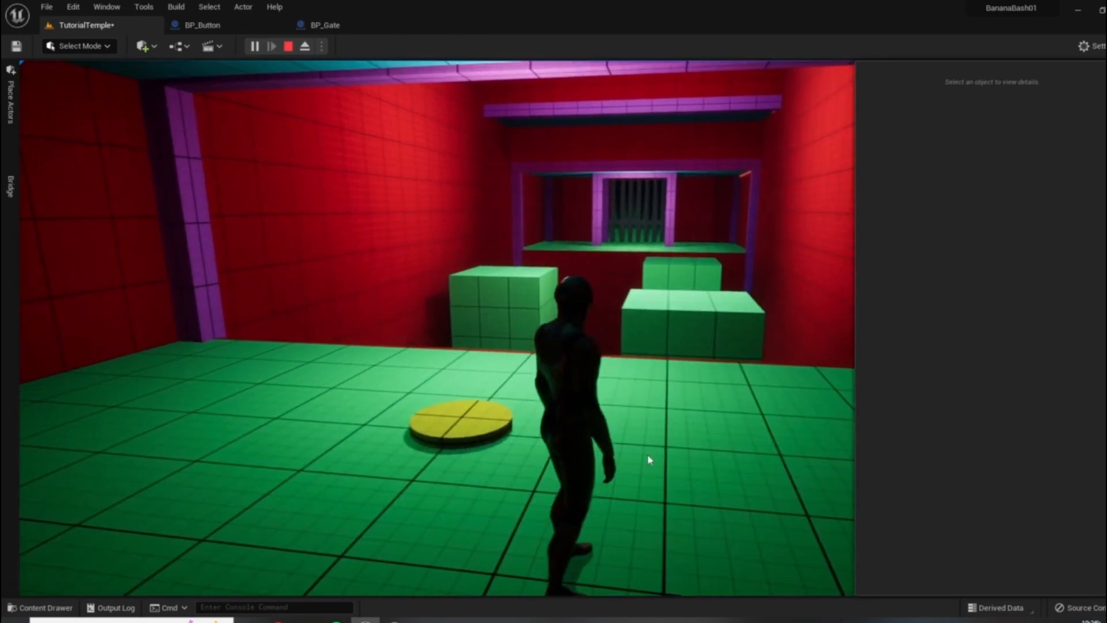
key("Escape")
Step: Widen the level viewport and play-test again, running the character across the floor button and off it
left_click_drag(854, 335, 948, 333)
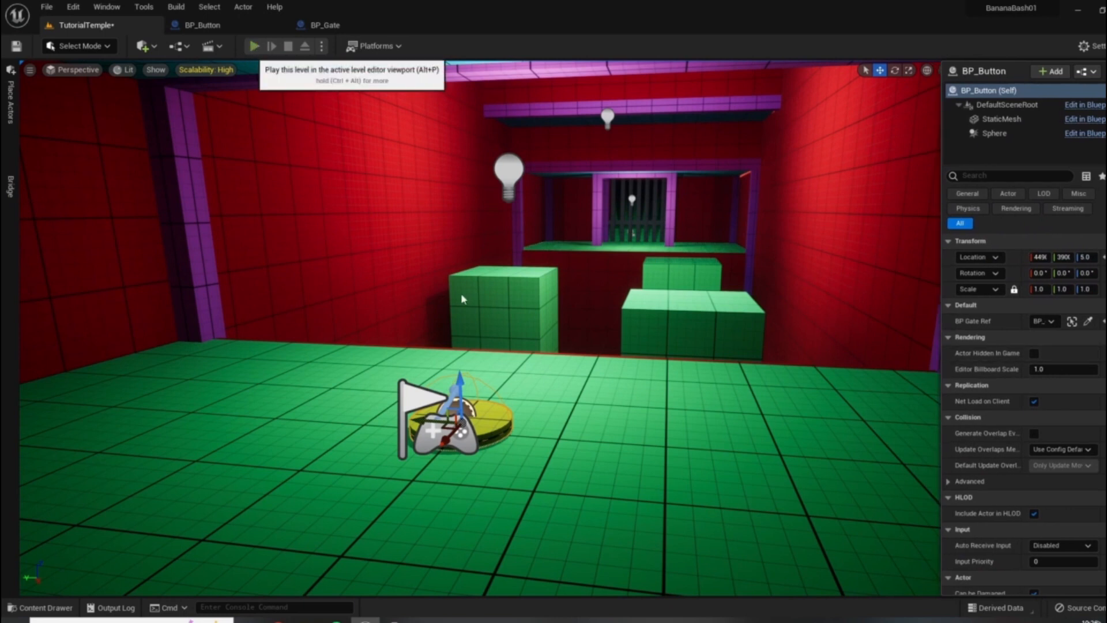
left_click(261, 47)
key("a")
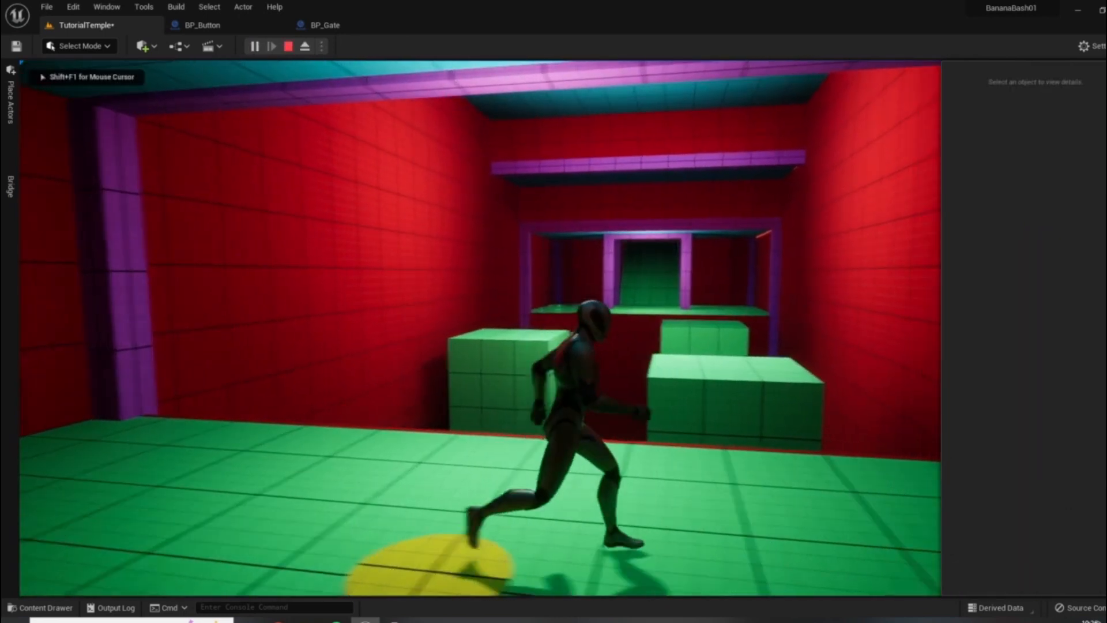
key("s")
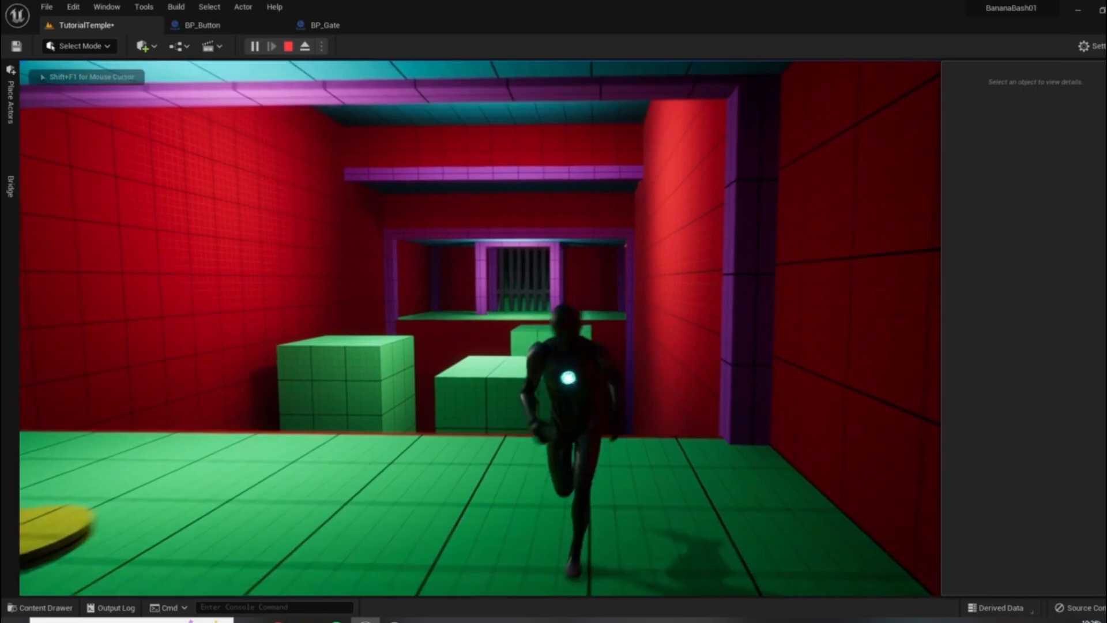
key("Escape")
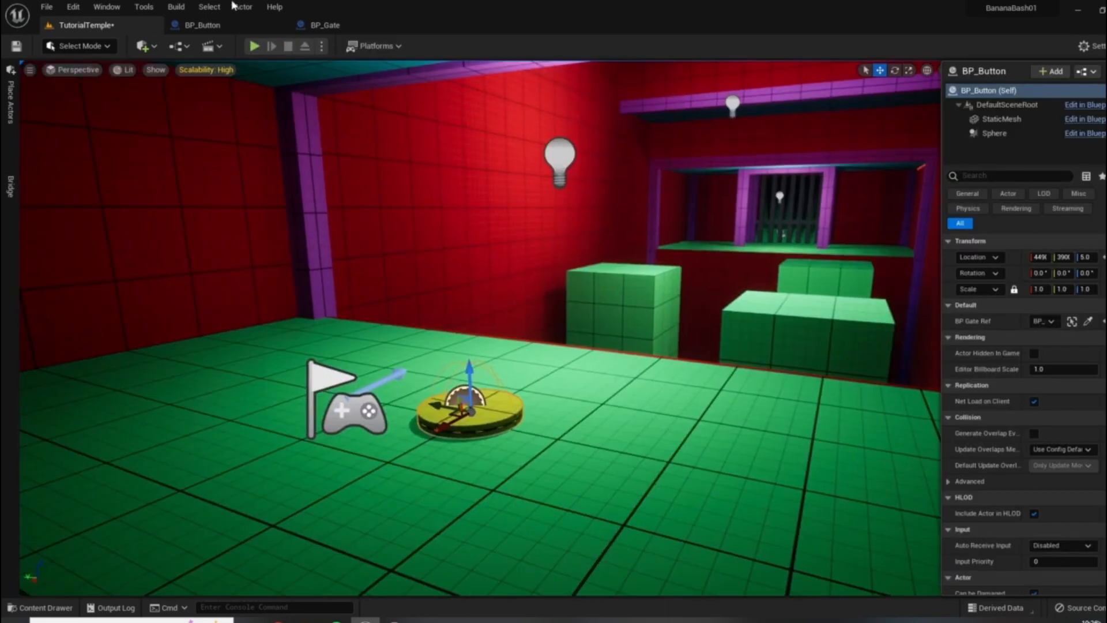
Step: In BP_Button's event graph, move Gate Close Event farther from the second Is Valid node to make room between them
left_click(202, 25)
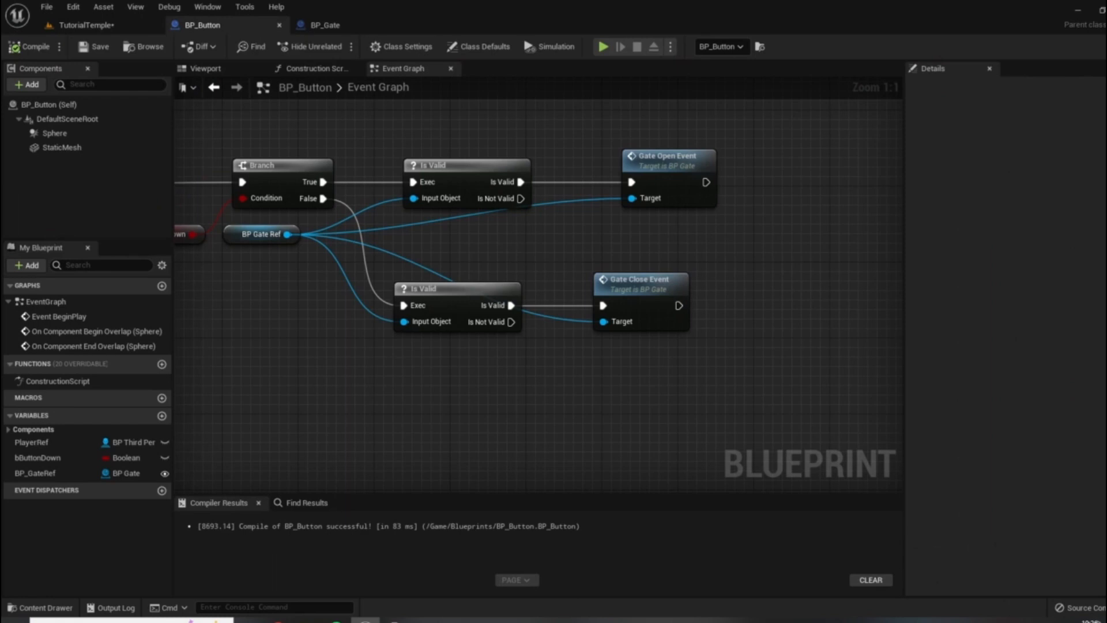
left_click_drag(650, 287, 781, 296)
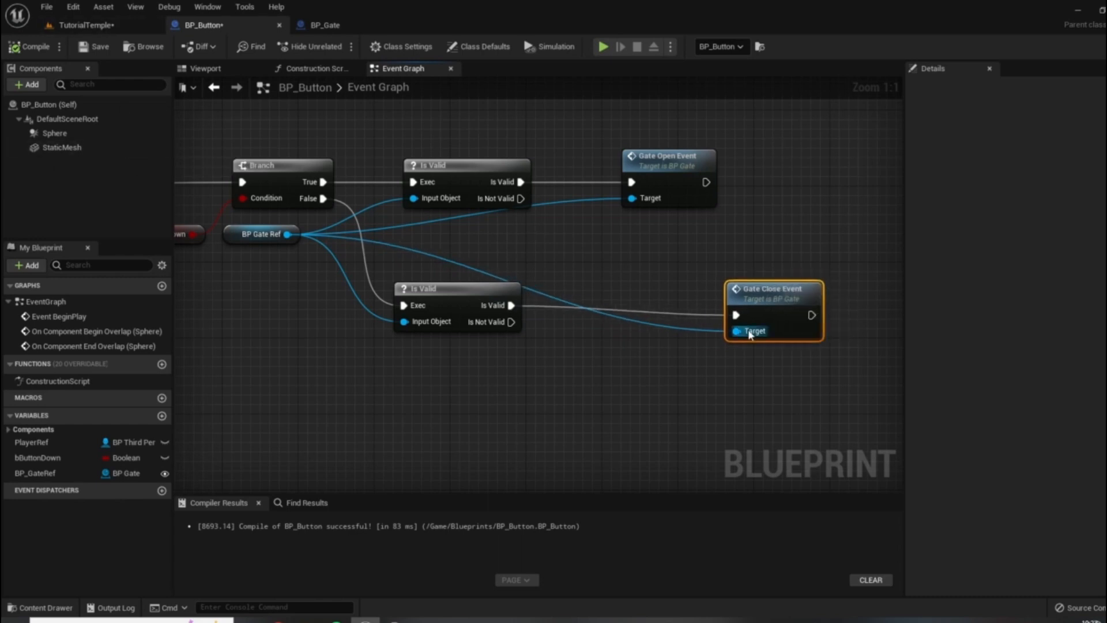
mouse_move(749, 332)
right_click_drag(723, 315, 747, 372)
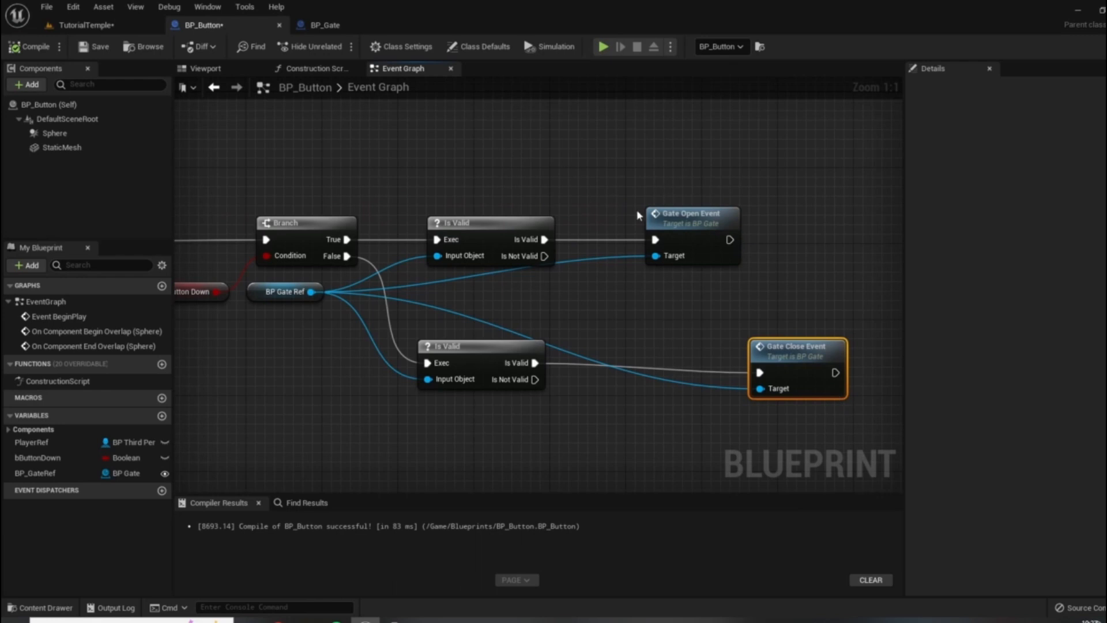
right_click_drag(800, 352, 775, 319)
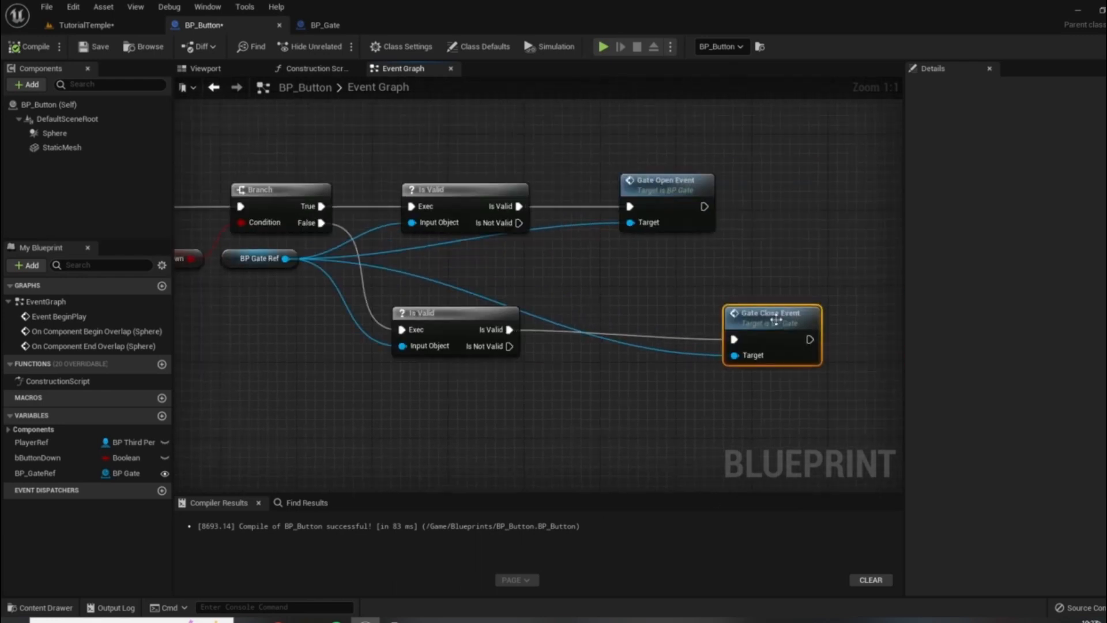
right_click_drag(554, 353, 602, 348)
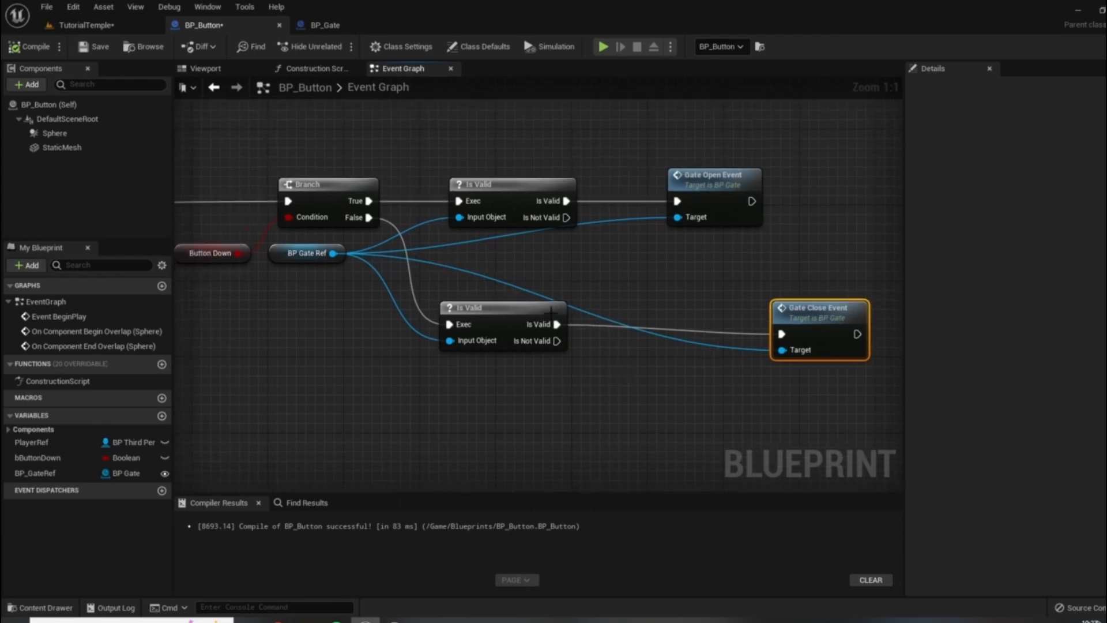
Step: Insert a Delay node between the second Is Valid node and Gate Close Event, with a Duration of 10.0
left_click_drag(556, 324, 618, 284)
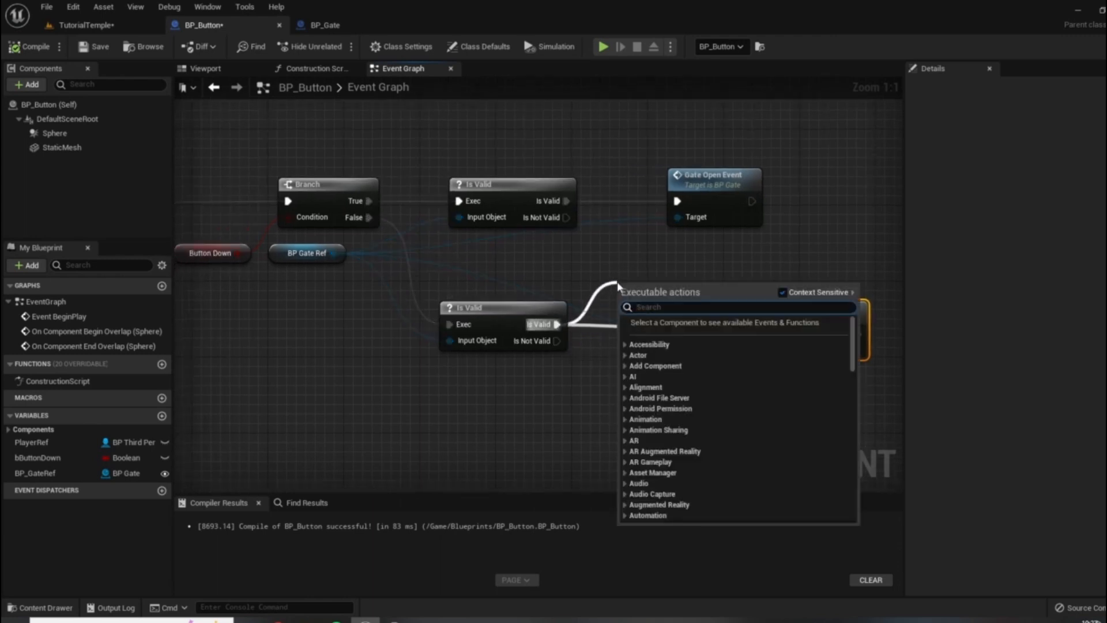
type("delay")
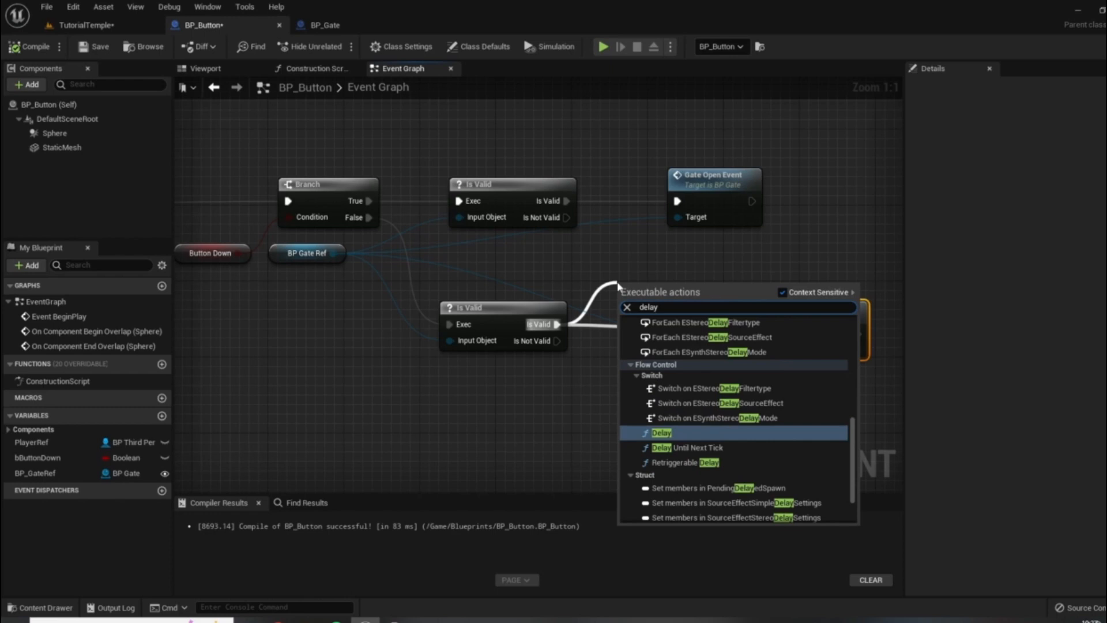
key("Return")
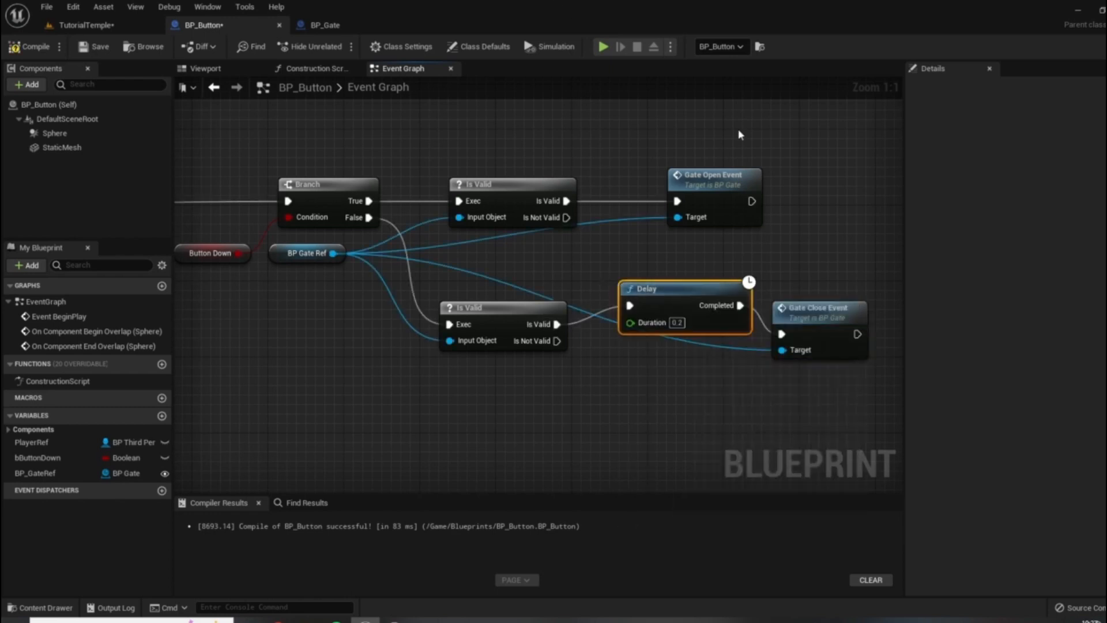
left_click(676, 322)
type("10.0")
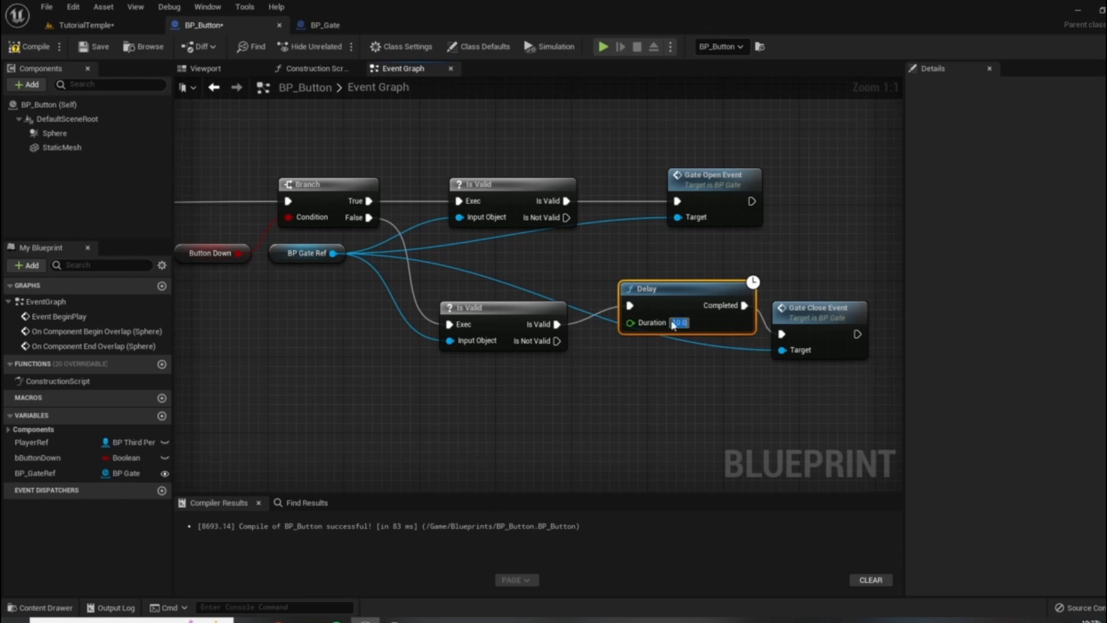
Step: Align the Delay with the second Is Valid node, space Gate Close Event farther from it, and compile BP_Button
left_click_drag(698, 288, 679, 308)
left_click_drag(844, 317, 871, 317)
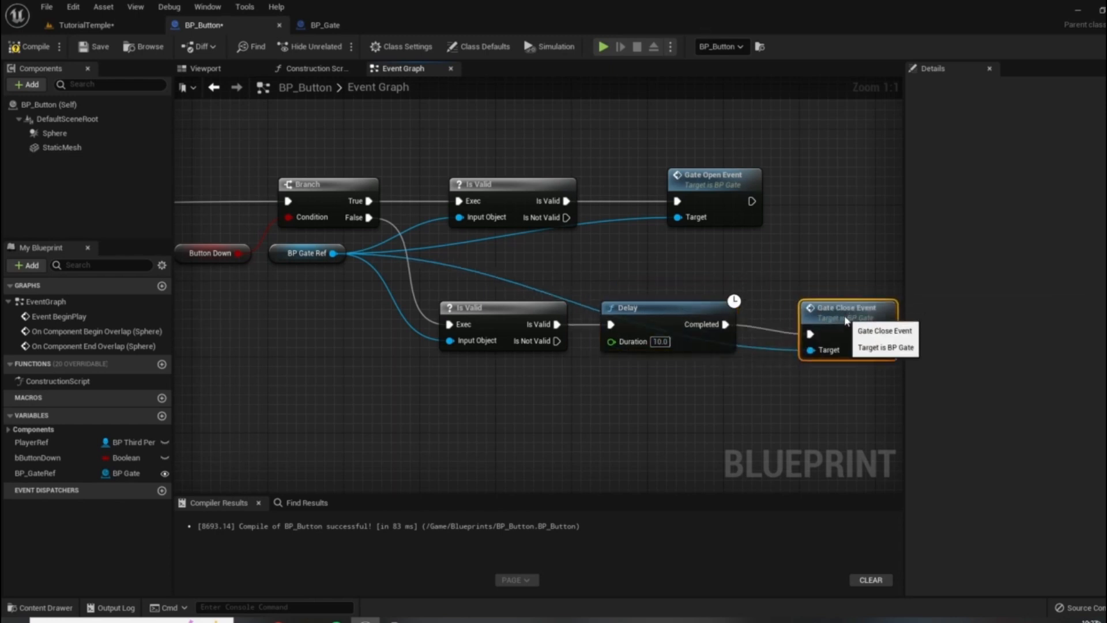
left_click(13, 48)
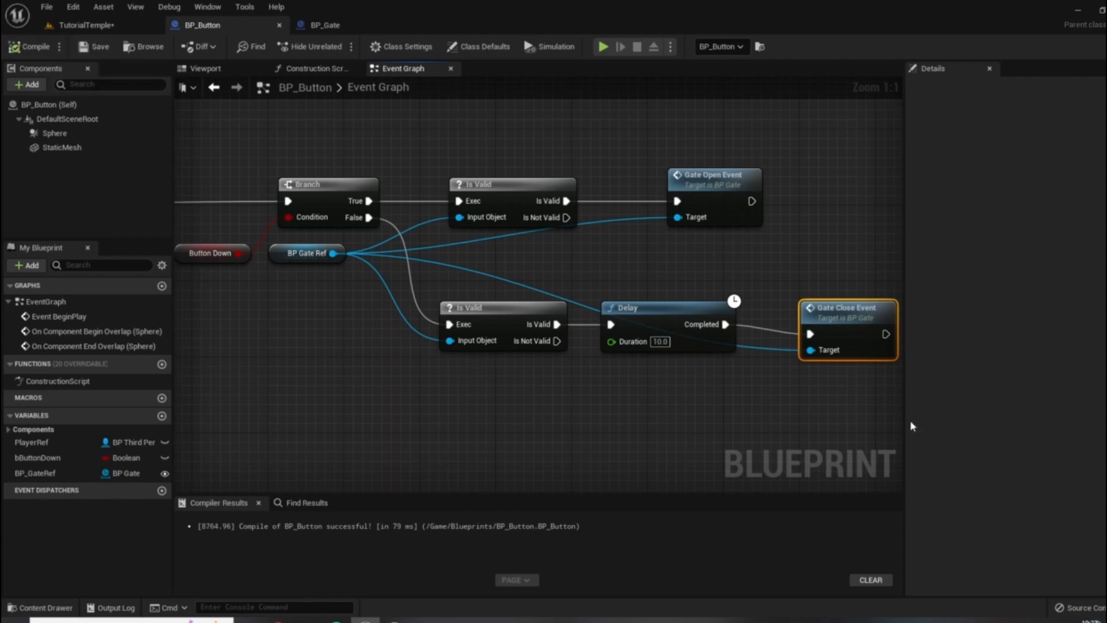
Step: Play-test the delayed gate in TutorialTemple by stepping on the button, jumping across the blocks and running through the gate before it closes
left_click(89, 24)
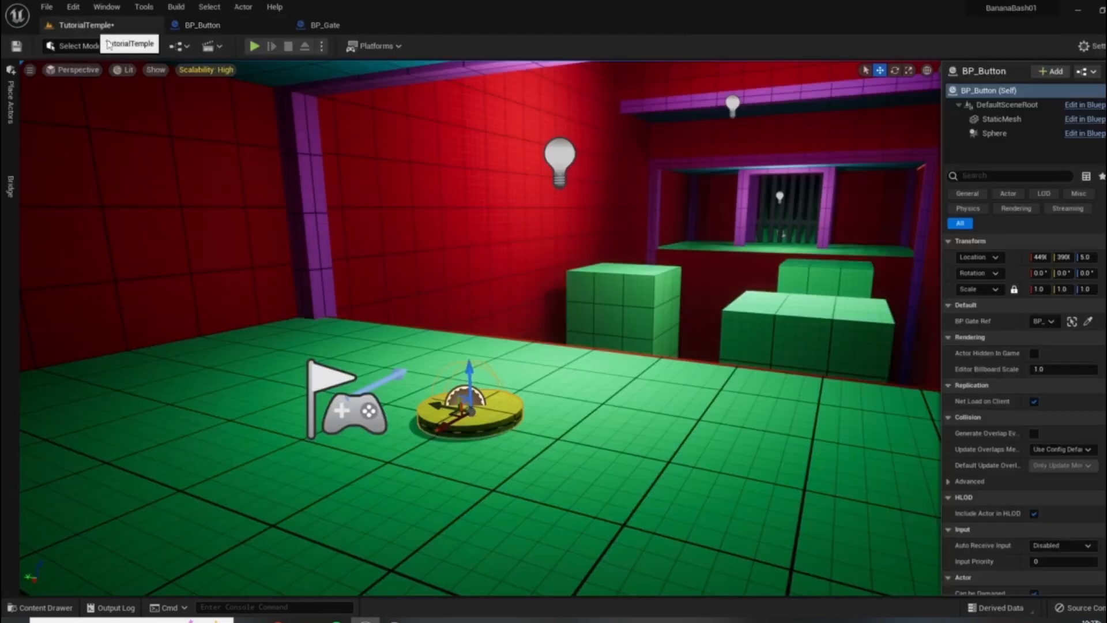
left_click(254, 48)
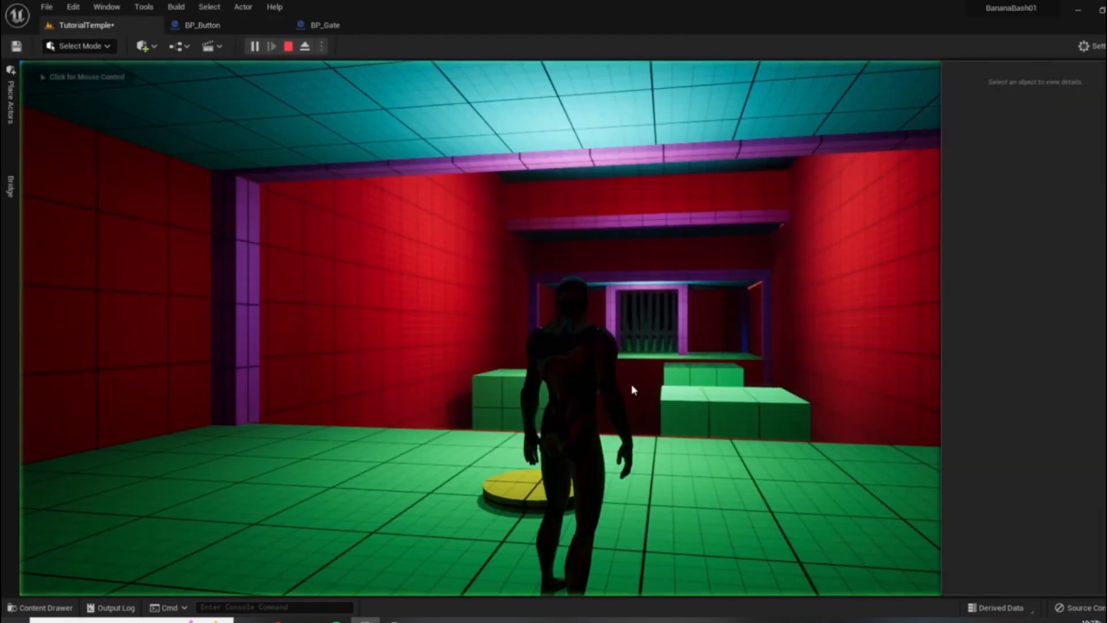
key("w")
key("w")
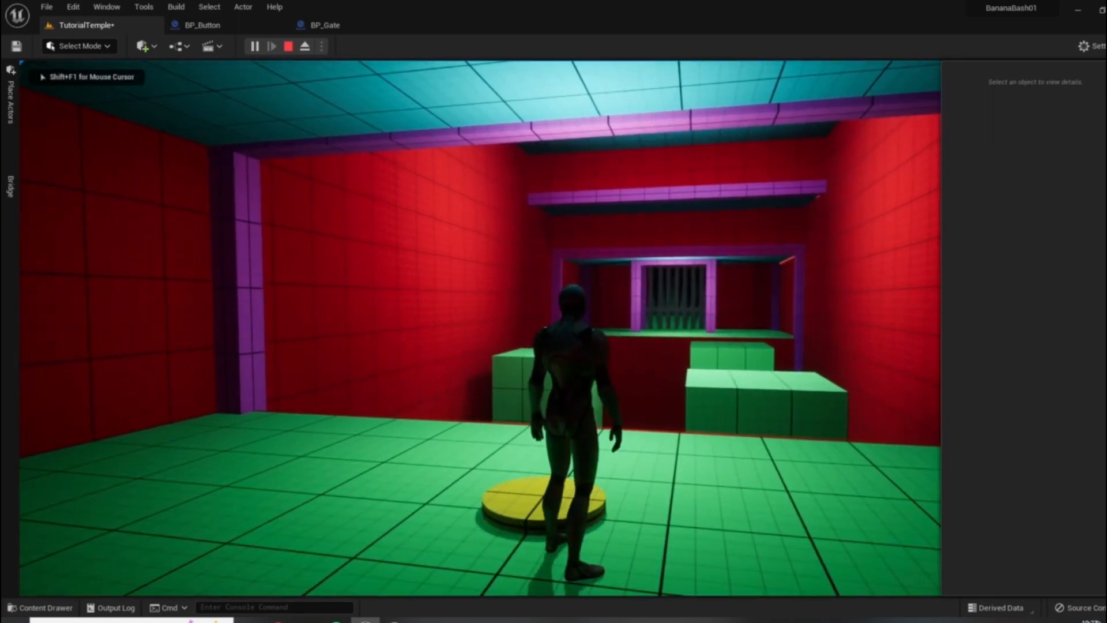
key("w")
key("space")
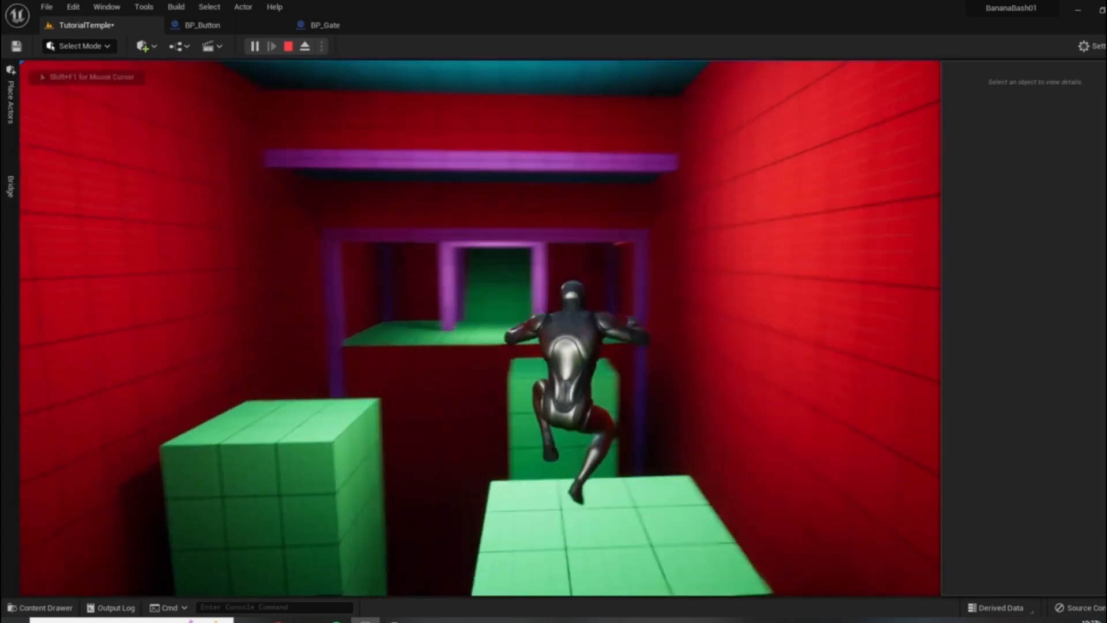
key("space")
key("w")
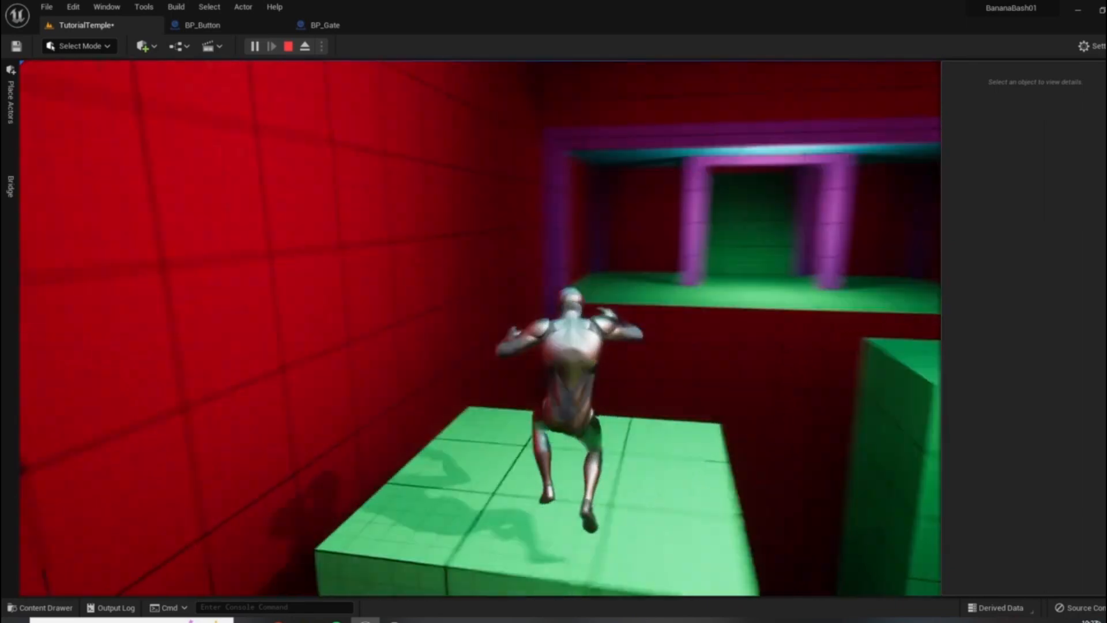
key("space")
key("w")
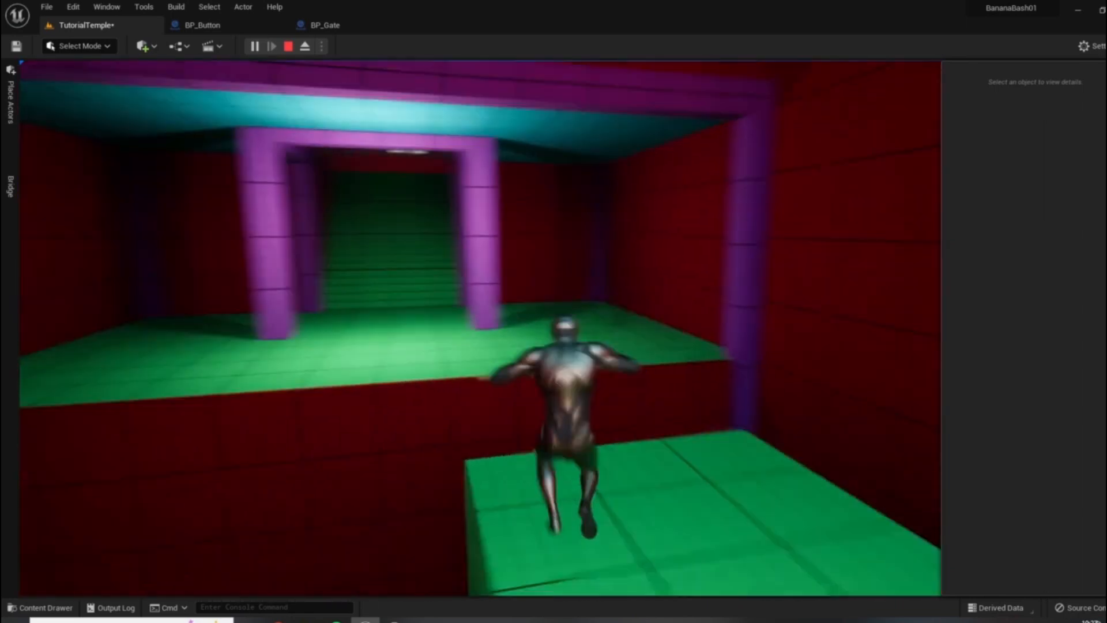
key("w")
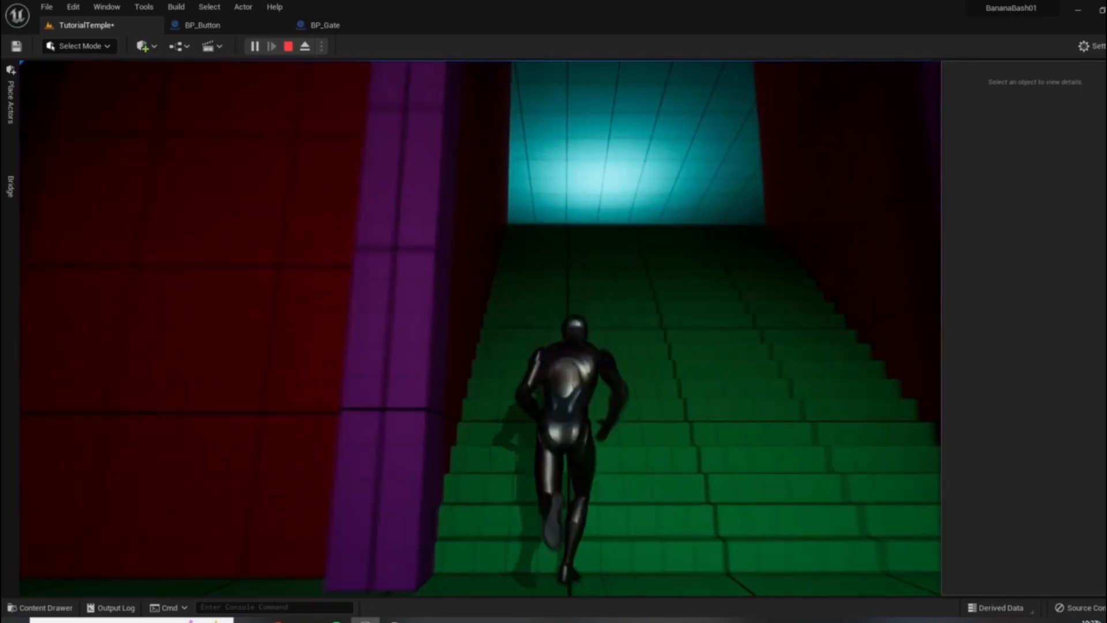
key("w")
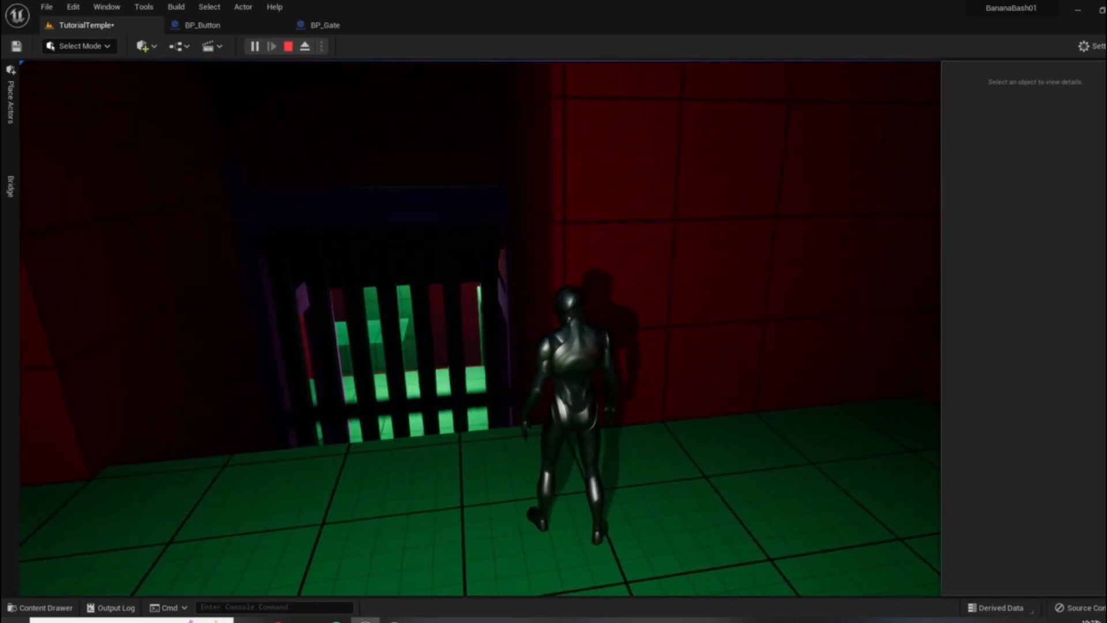
key("Escape")
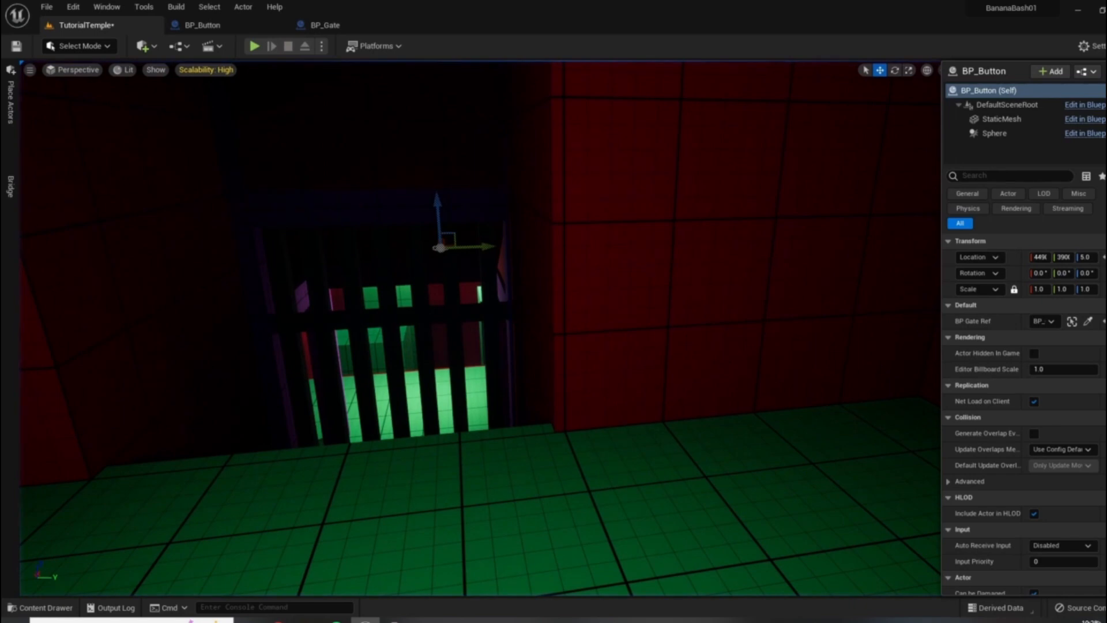
right_click_drag(438, 277, 863, 282)
key("w")
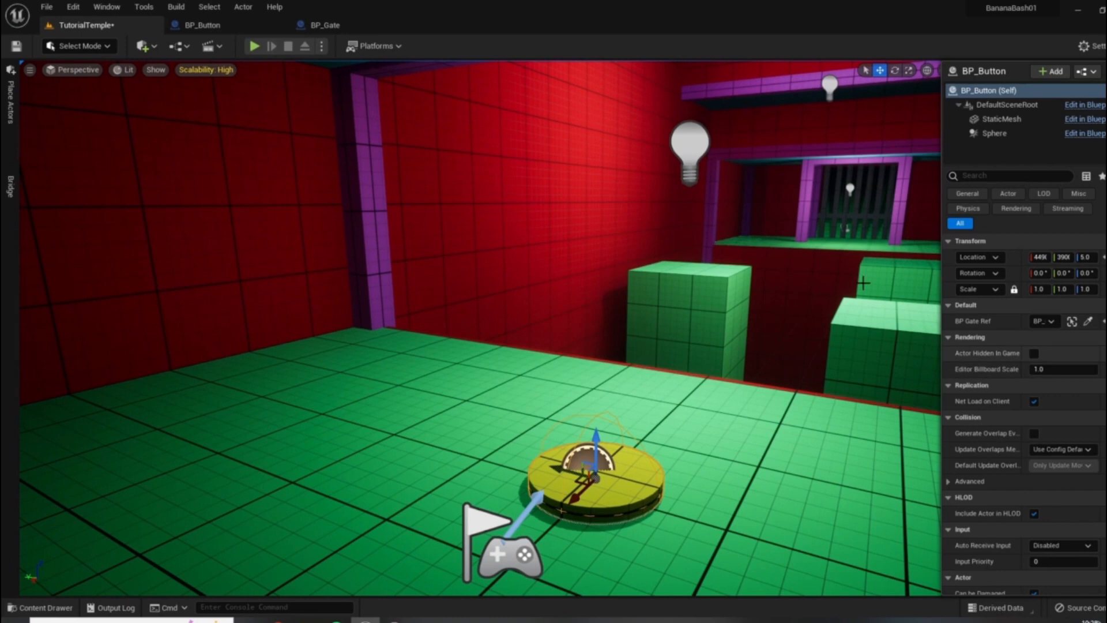
Step: Open BP_Button's event graph and narrow the details area to give the graph more room
left_click(230, 24)
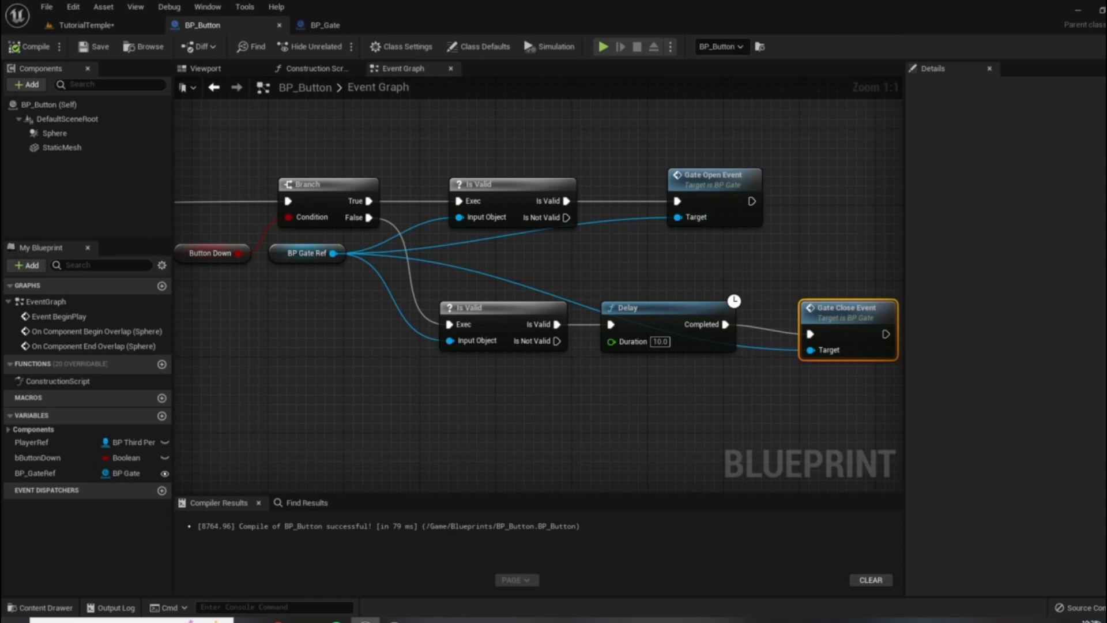
left_click_drag(903, 240, 1055, 238)
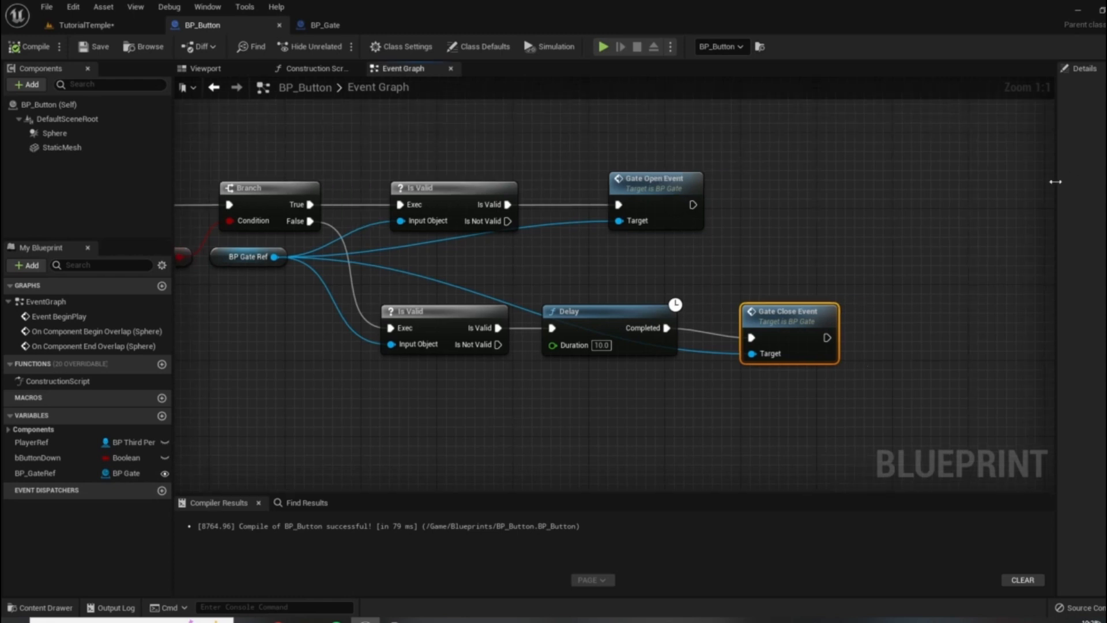
left_click_drag(1060, 176, 957, 179)
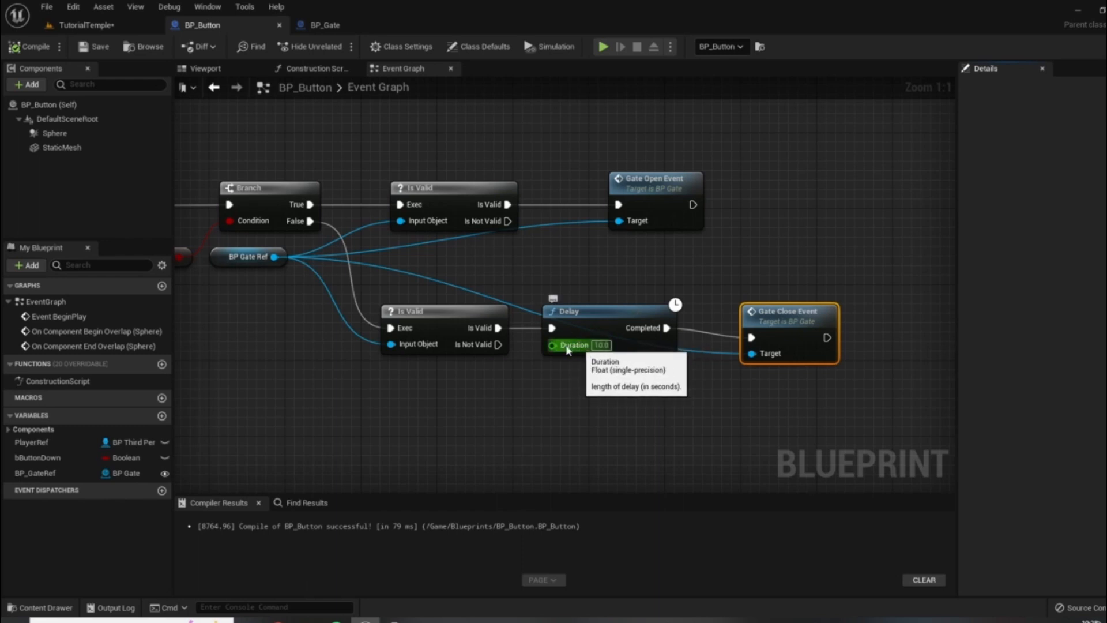
Step: Promote the Delay node's Duration input in BP_Button to a variable named DelayTime
left_click(86, 25)
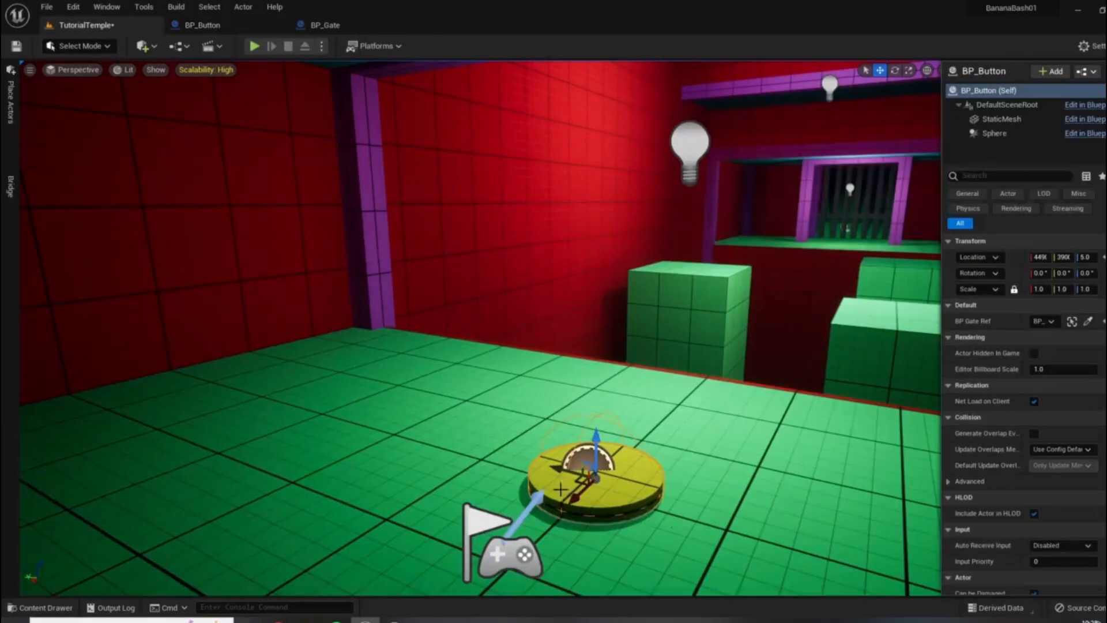
left_click(202, 25)
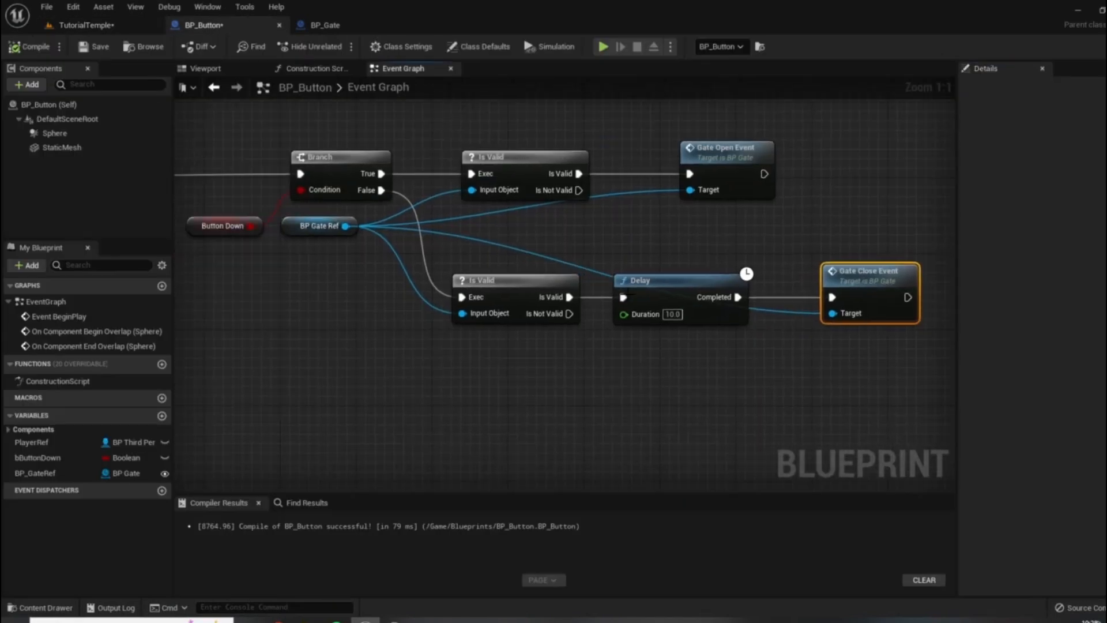
right_click(622, 313)
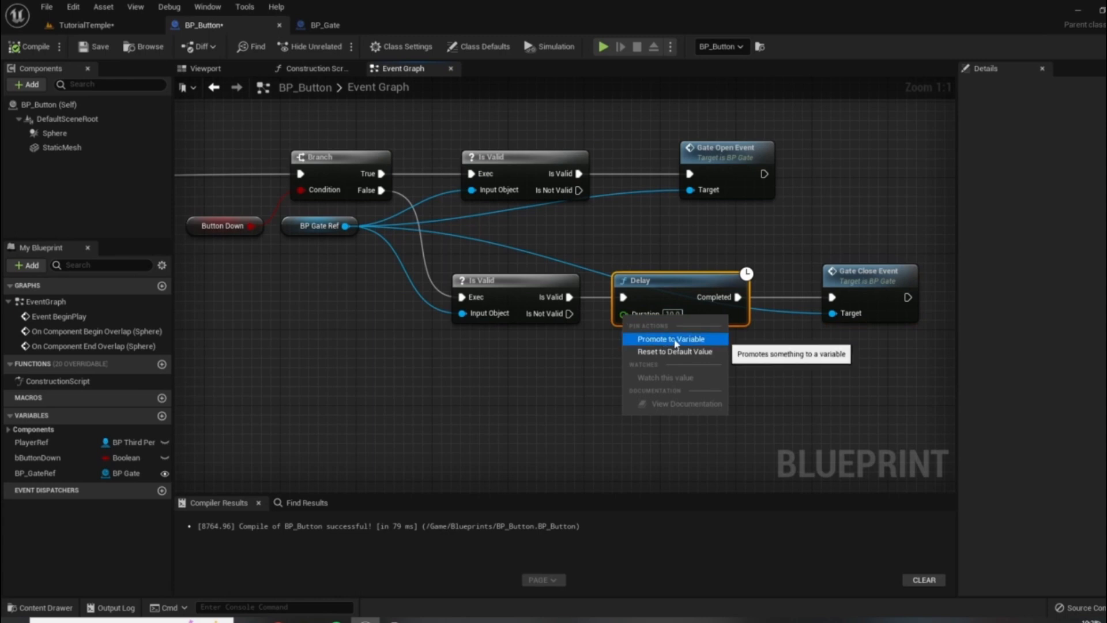
left_click(658, 340)
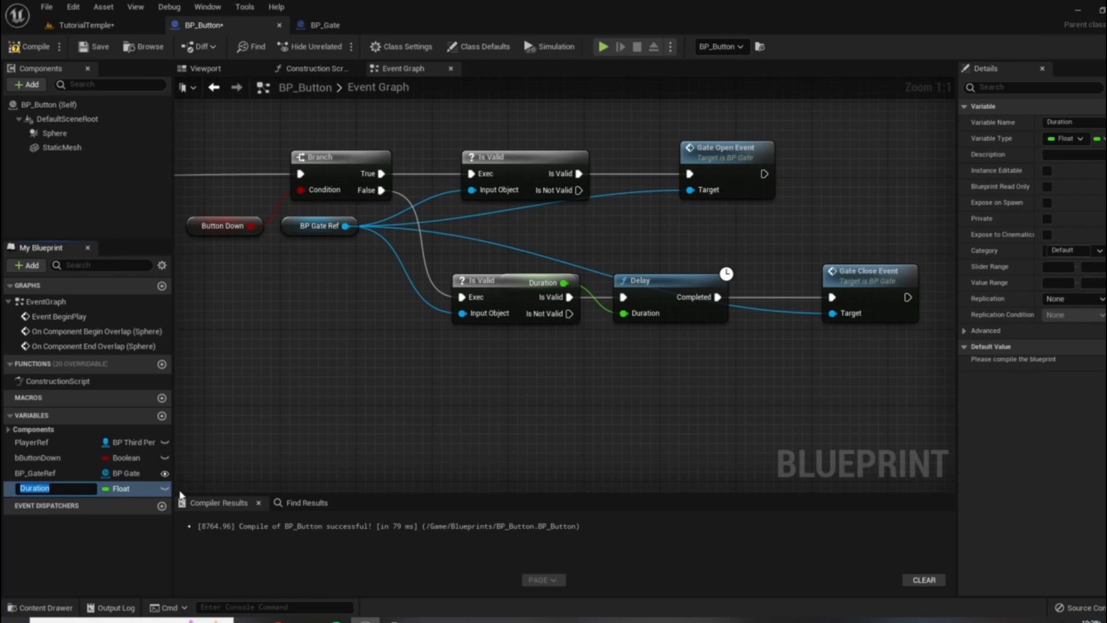
type("DelayTime")
key("Return")
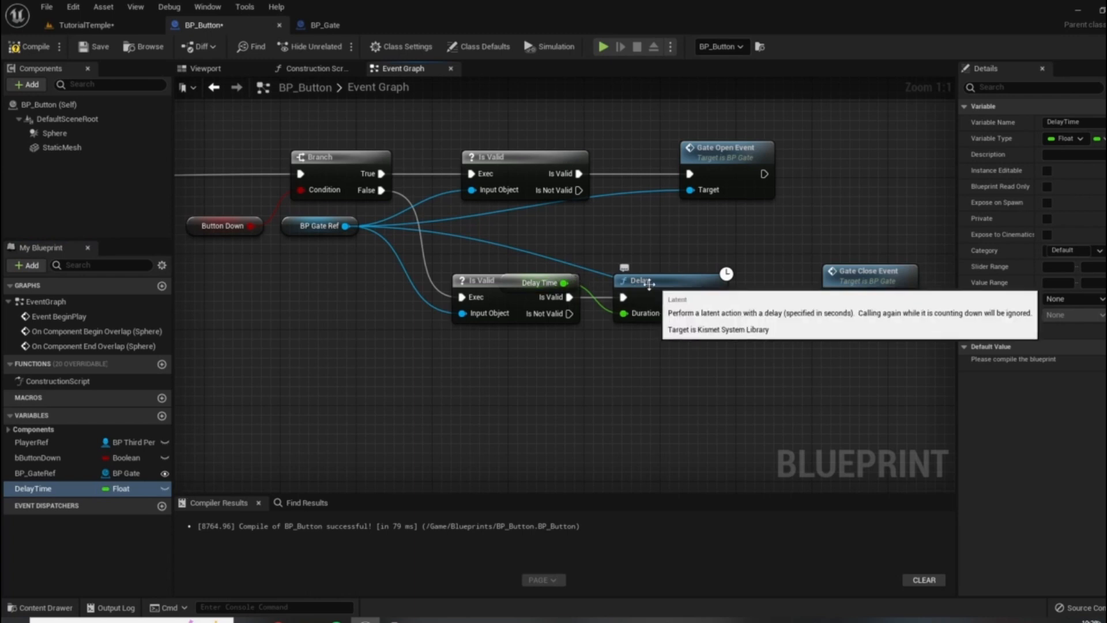
Step: Move the Delay Time node below the second Is Valid node and compile BP_Button
left_click_drag(524, 280, 547, 363)
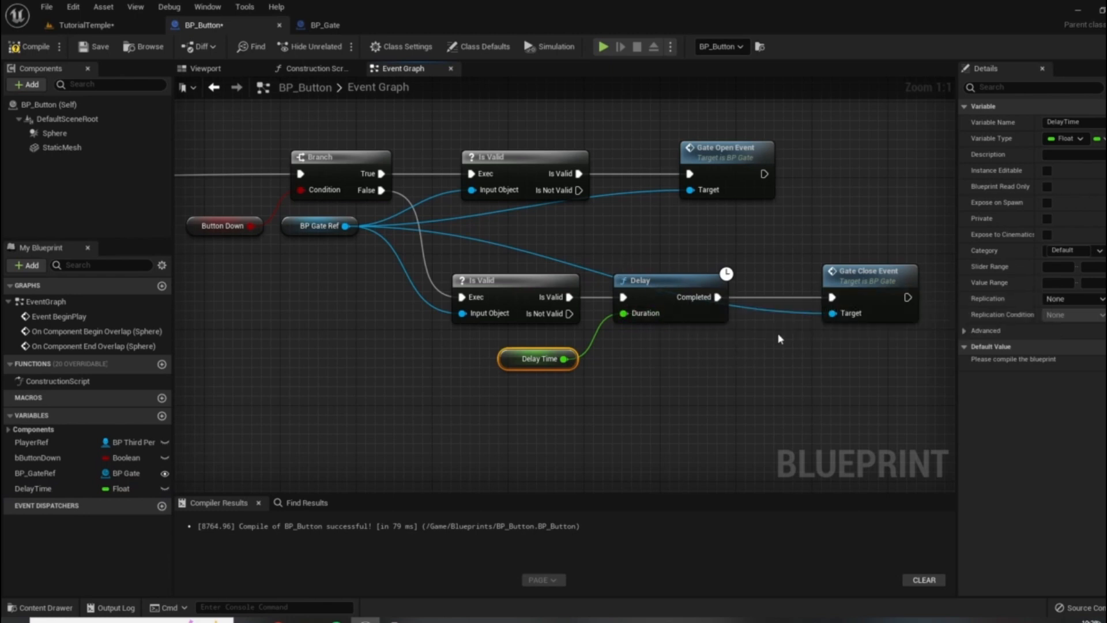
key("F7")
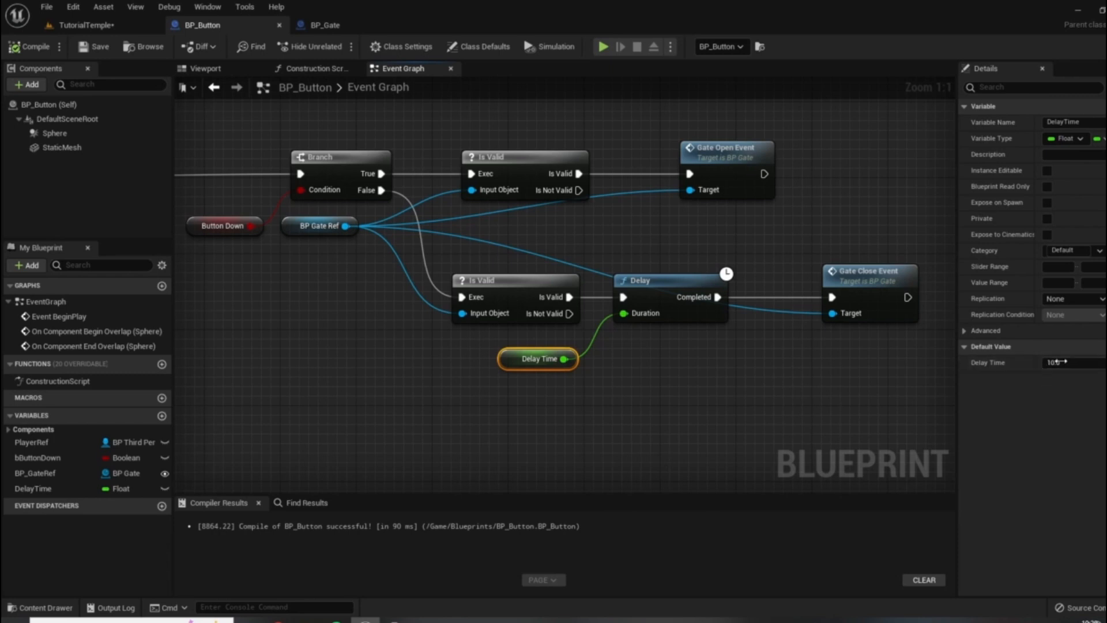
right_click_drag(707, 412, 683, 424)
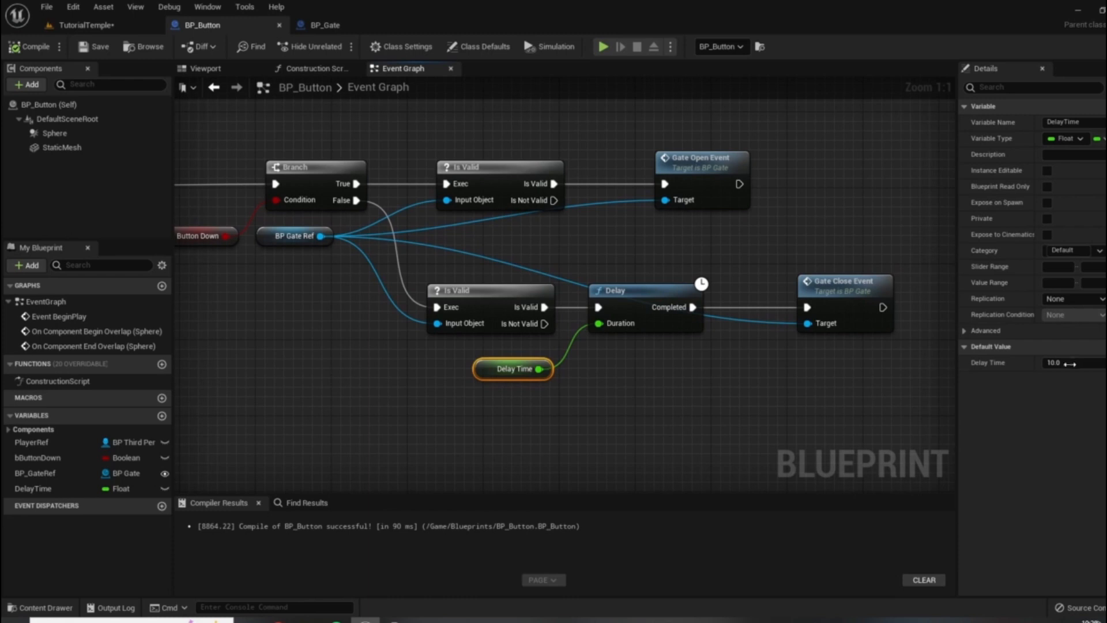
Step: Make the DelayTime variable instance editable, and compile and save BP_Button
left_click(1070, 364)
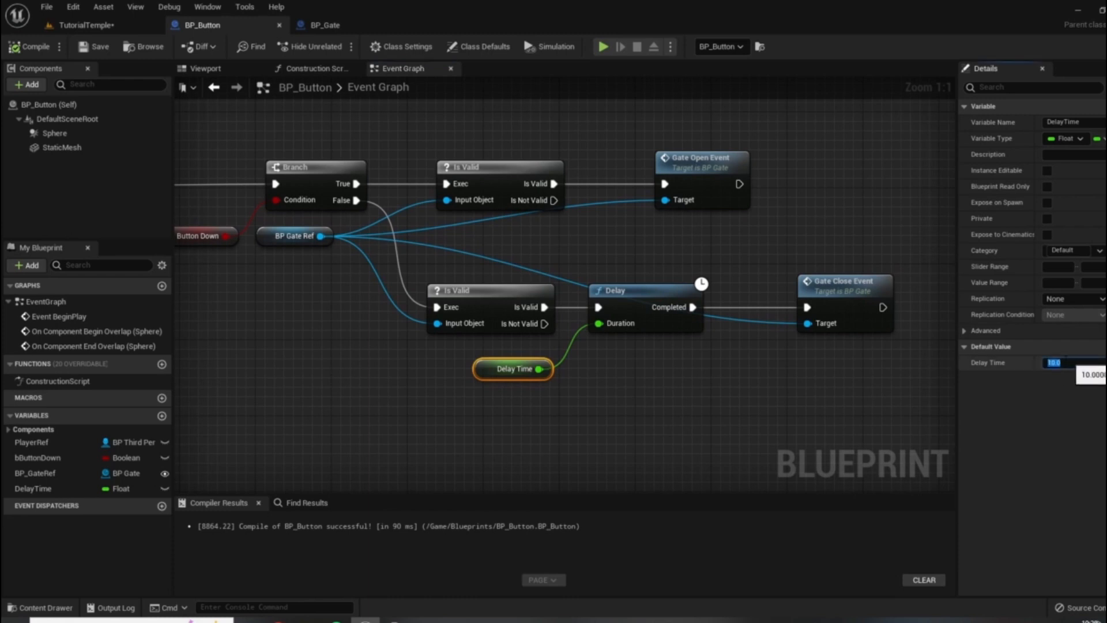
left_click(839, 414)
left_click(503, 369)
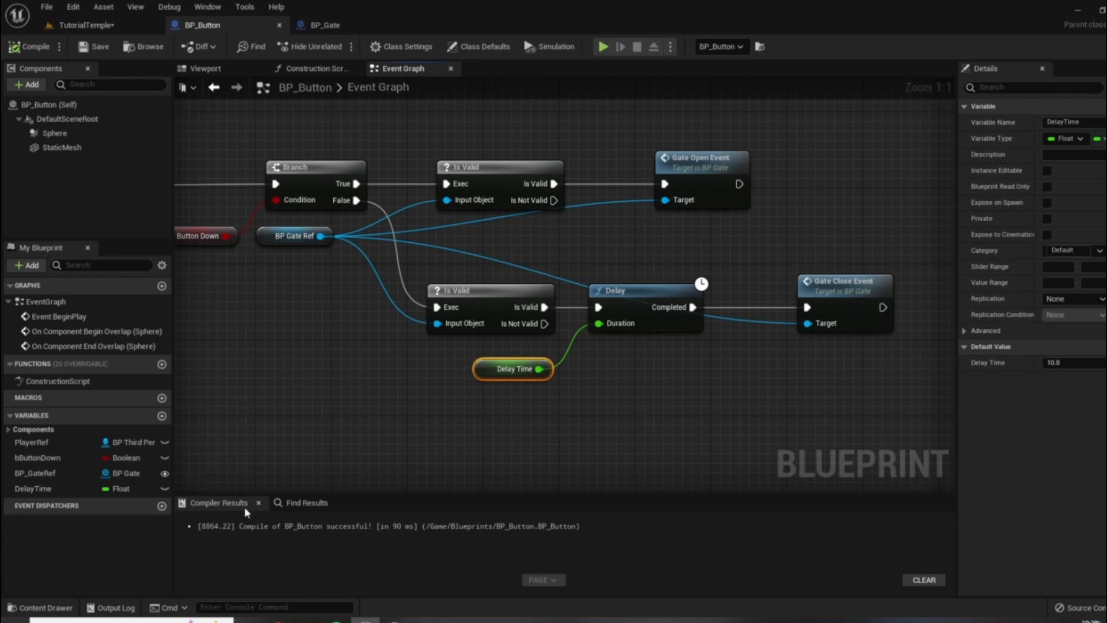
left_click(166, 490)
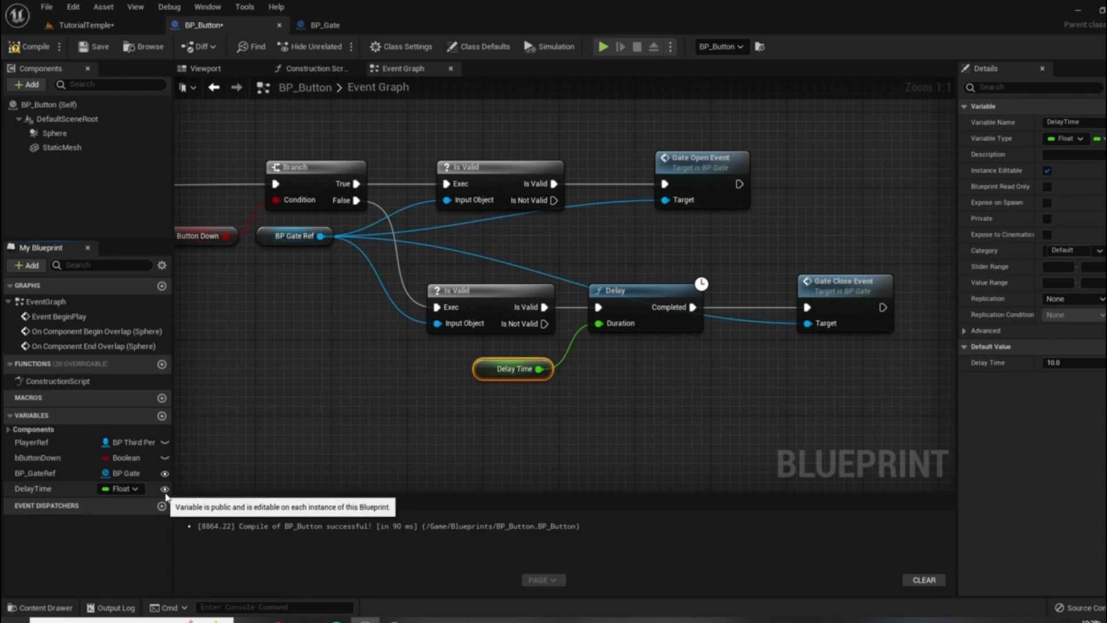
left_click(30, 46)
left_click(95, 47)
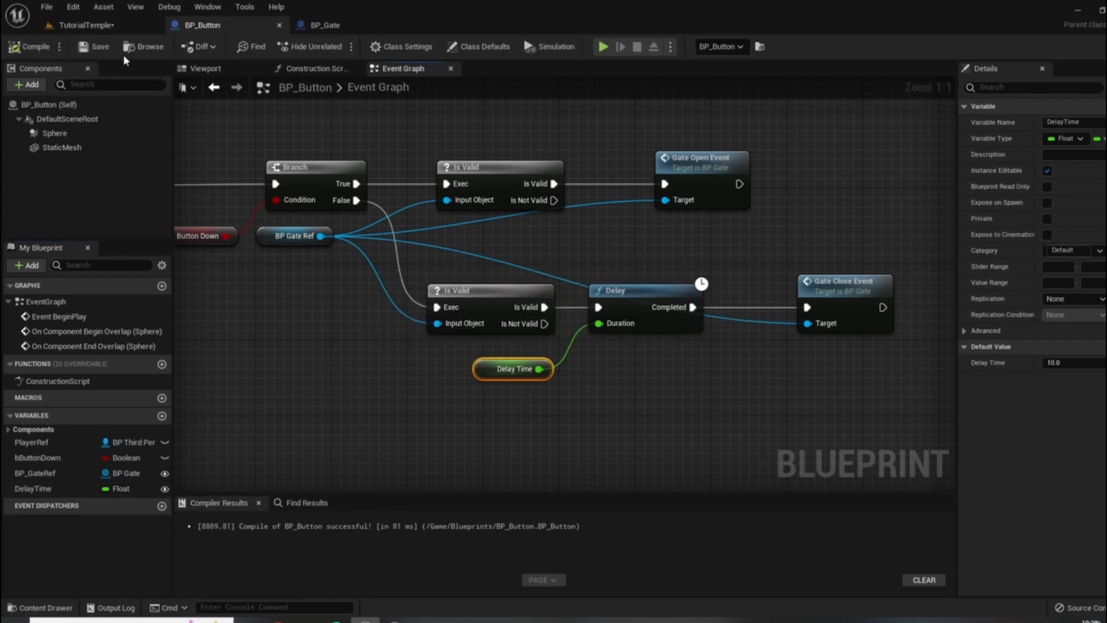
Step: In TutorialTemple, examine the placed button's Delay Time and BP Gate Ref settings and the gate it controls
left_click(118, 24)
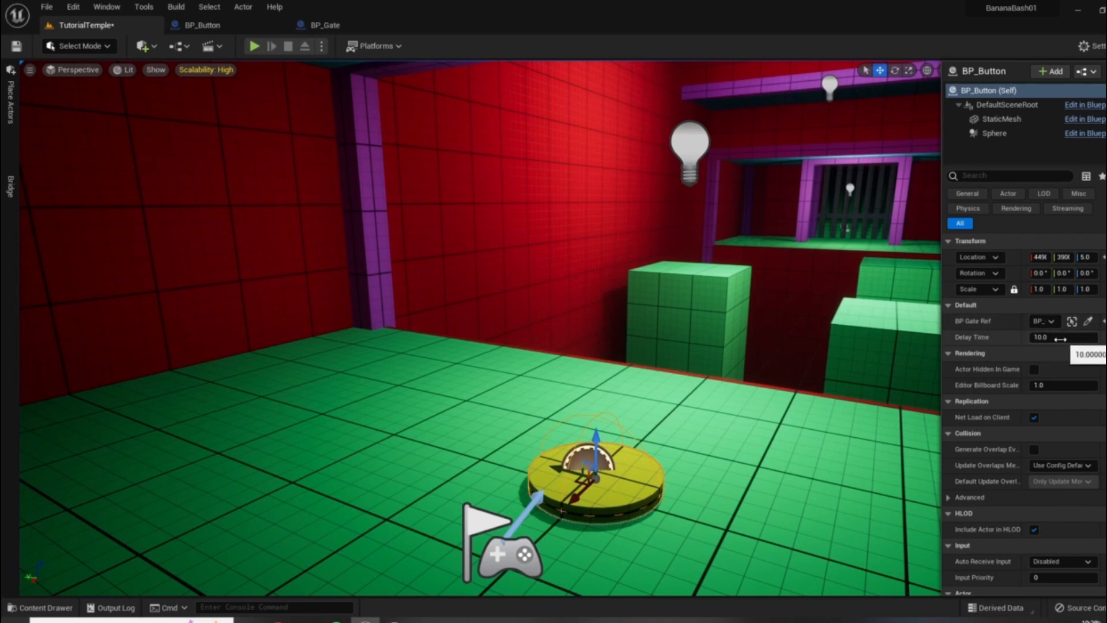
right_click_drag(722, 441, 764, 439)
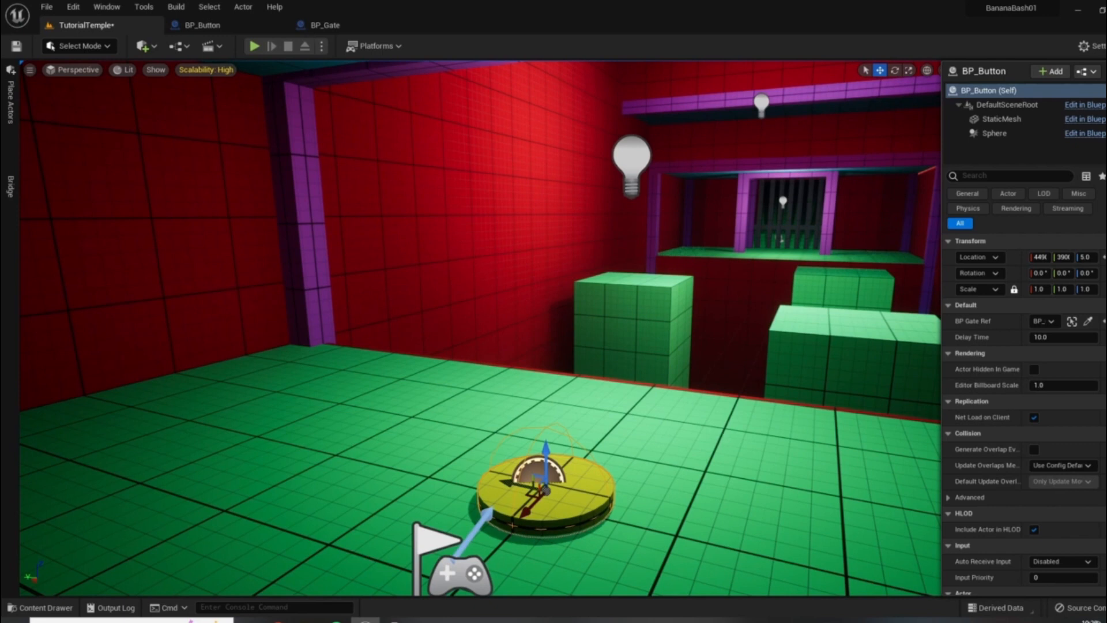
right_click_drag(656, 431, 601, 310)
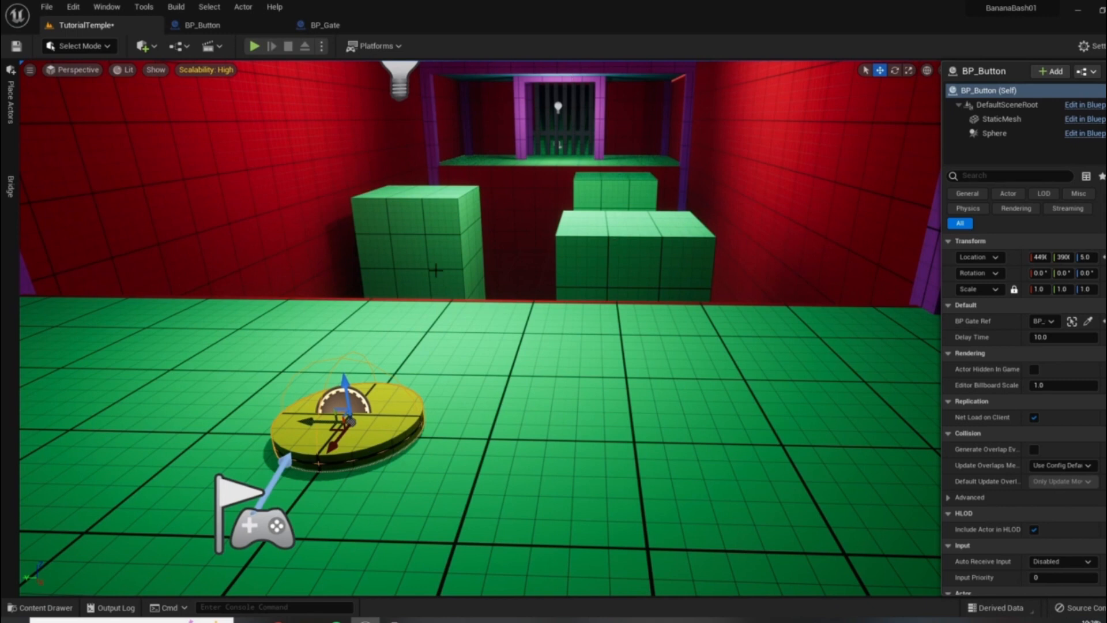
right_click_drag(695, 361, 583, 427)
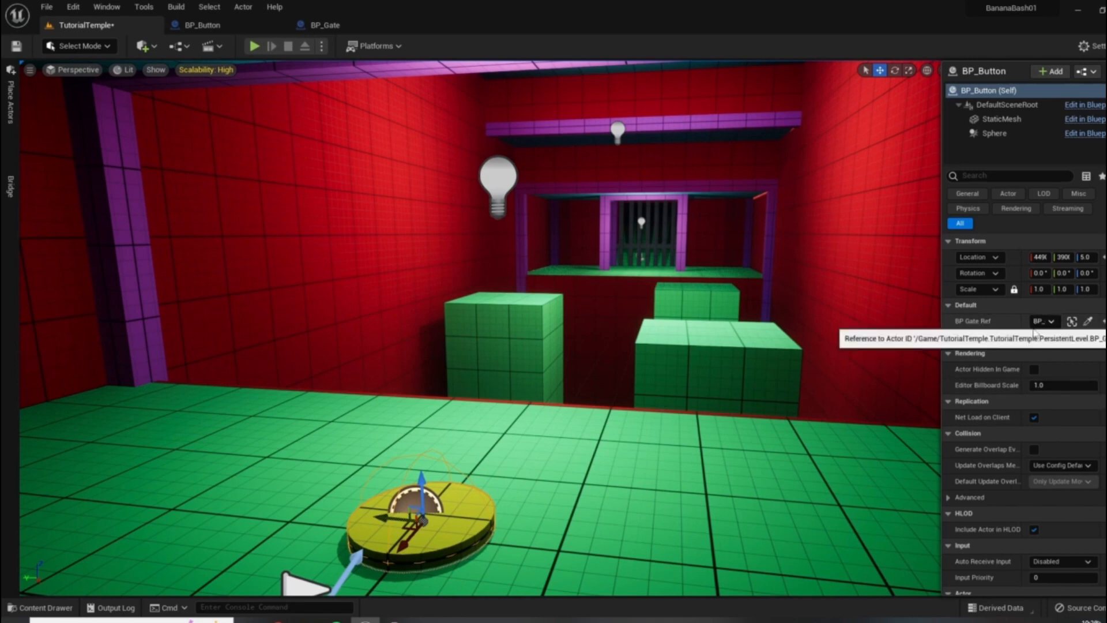
right_click_drag(717, 327, 262, 329)
right_click_drag(684, 224, 701, 173)
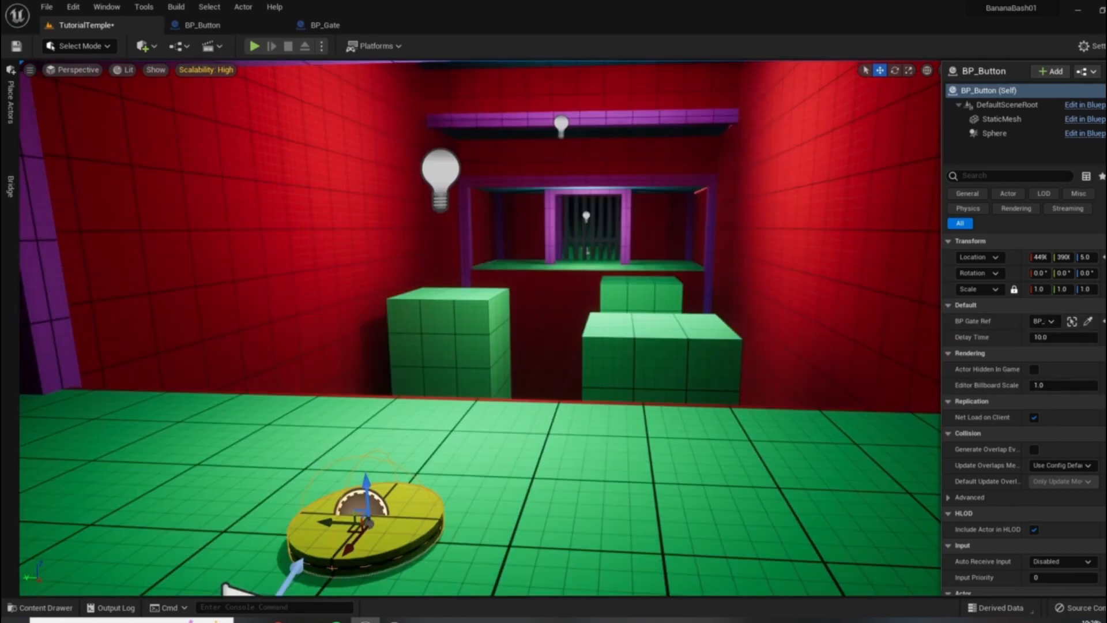
left_click(585, 222)
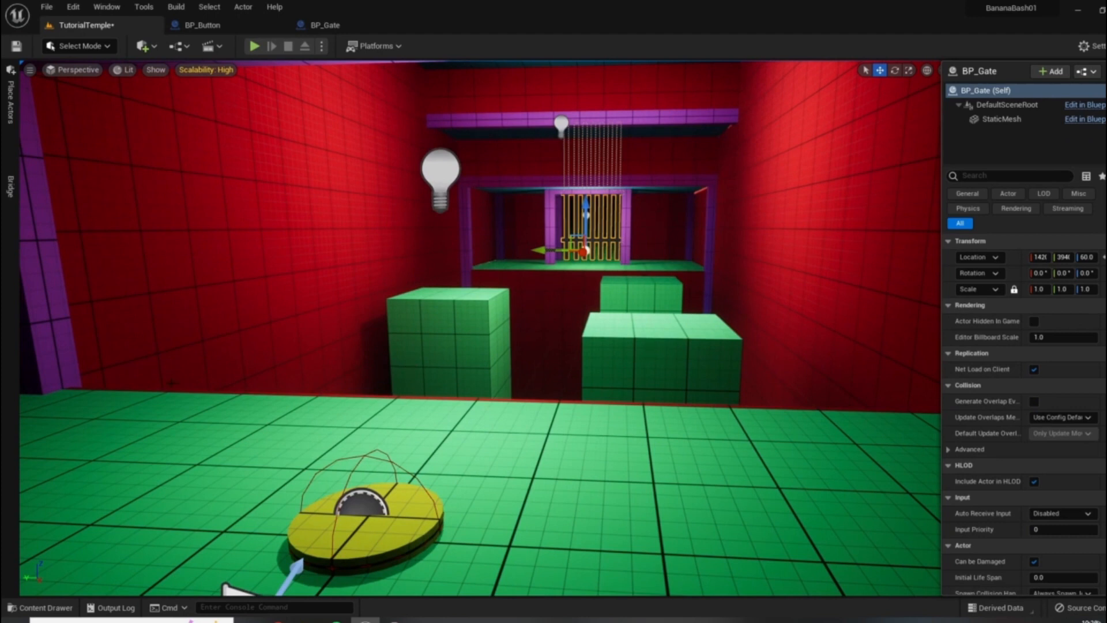
right_click_drag(682, 348, 571, 334)
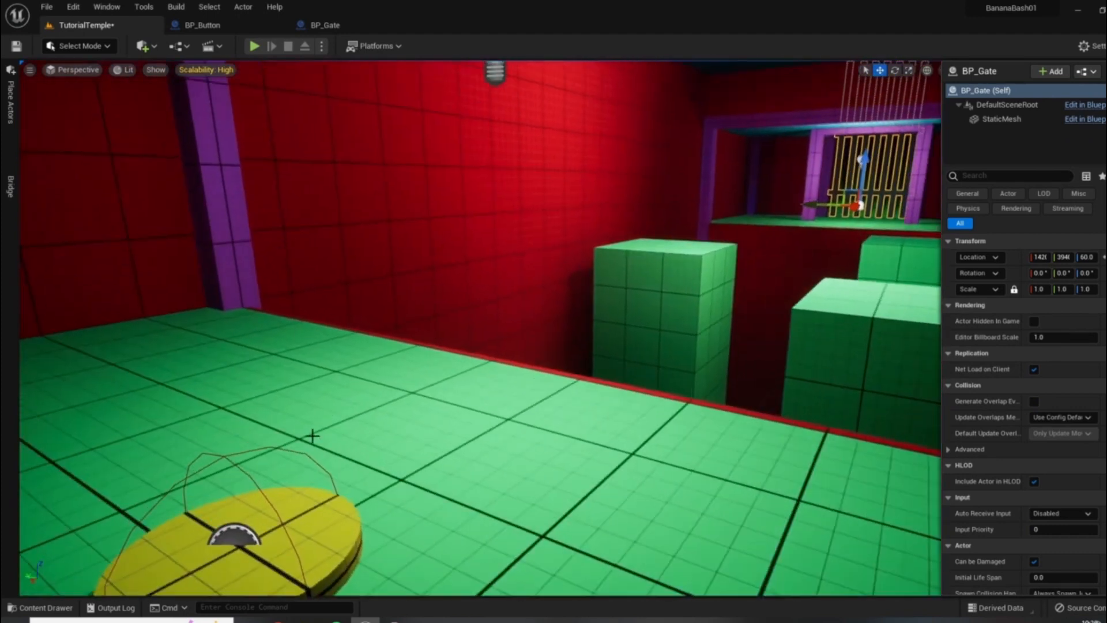
right_click_drag(404, 345, 450, 346)
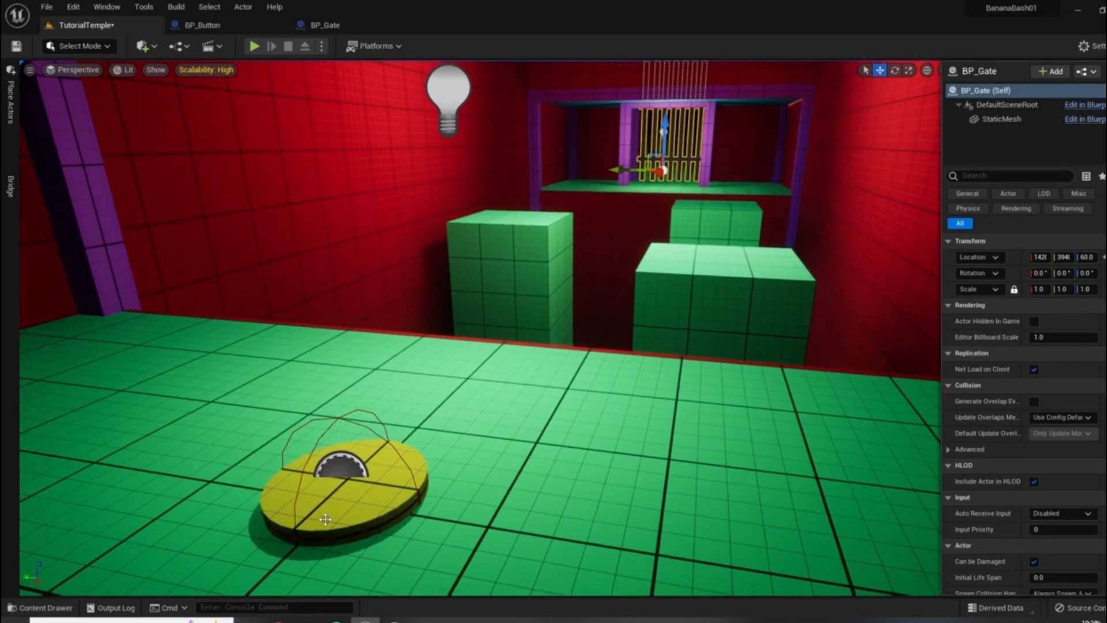
Step: Dock the content browser in the layout and place a second BP_Gate on the floor near the existing button
left_click(50, 607)
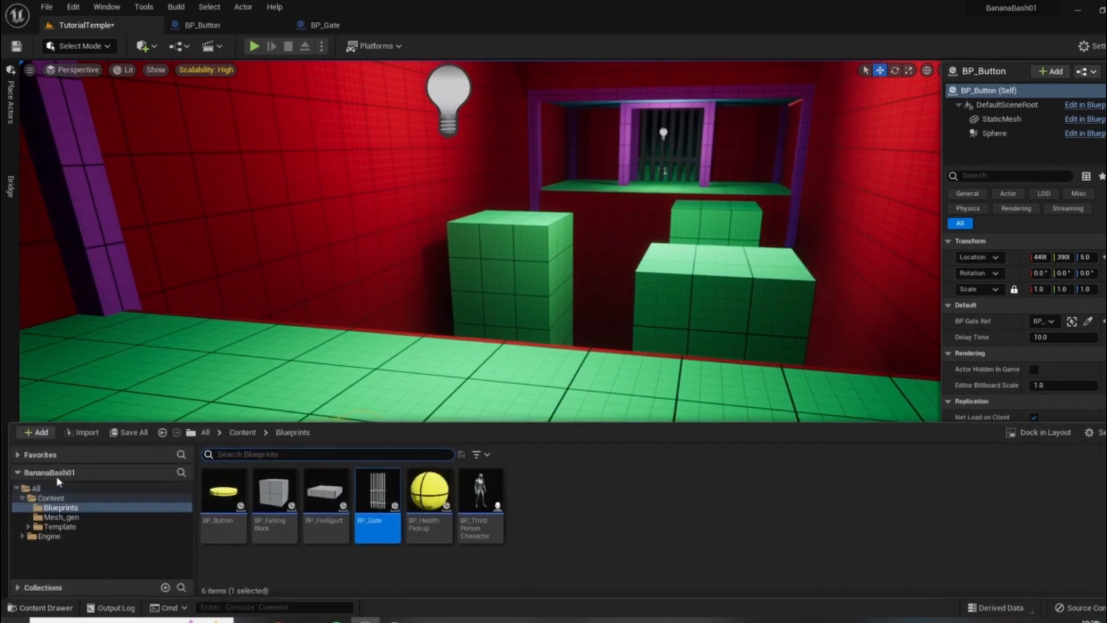
left_click(1087, 433)
left_click_drag(381, 539, 242, 254)
Step: Place a second BP_Button on the floor between the new gate and the first button, at about X 4480, Y 4135, Z 0
right_click_drag(421, 336, 496, 346)
left_click_drag(230, 539, 312, 331)
right_click_drag(519, 354, 643, 298)
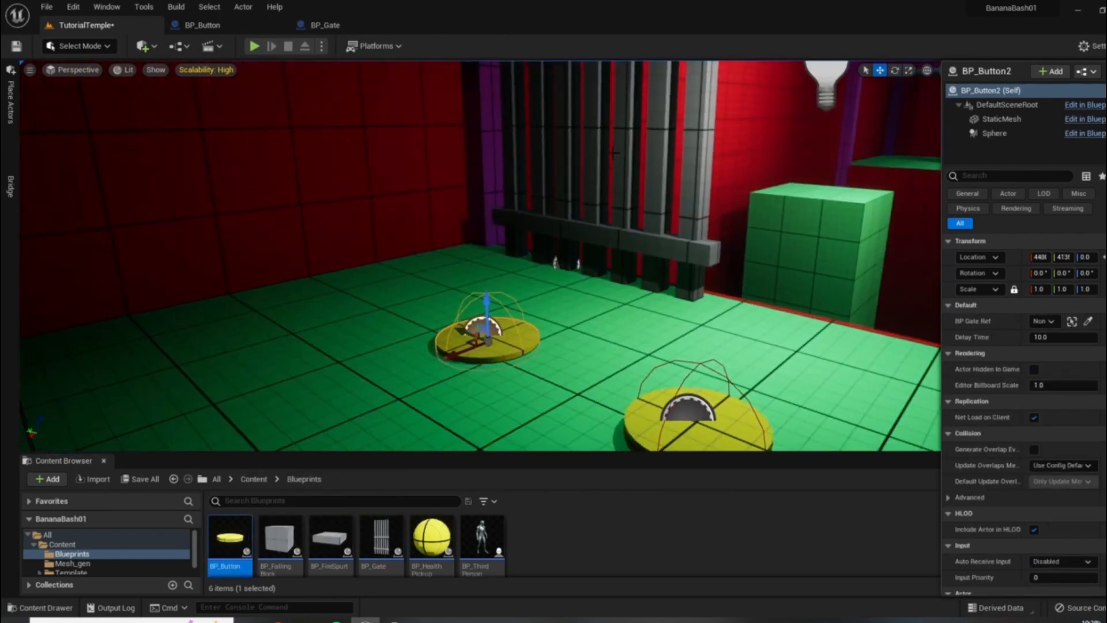
right_click_drag(613, 155, 663, 156)
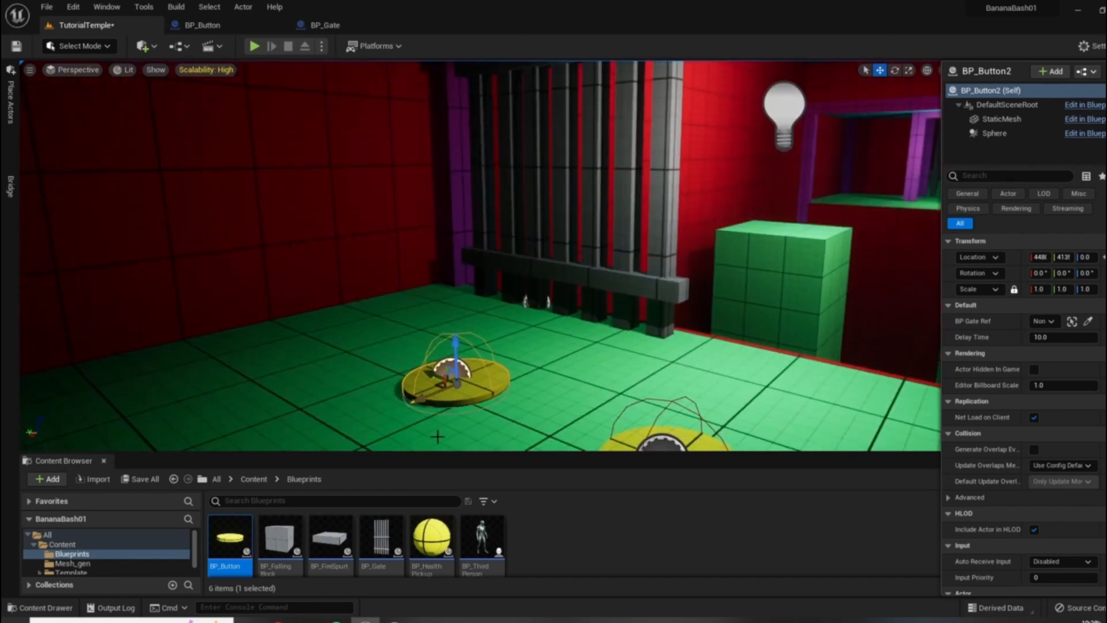
Step: Check the new gate's name and set the second button's BP Gate Ref to BP_Gate2
left_click(546, 302)
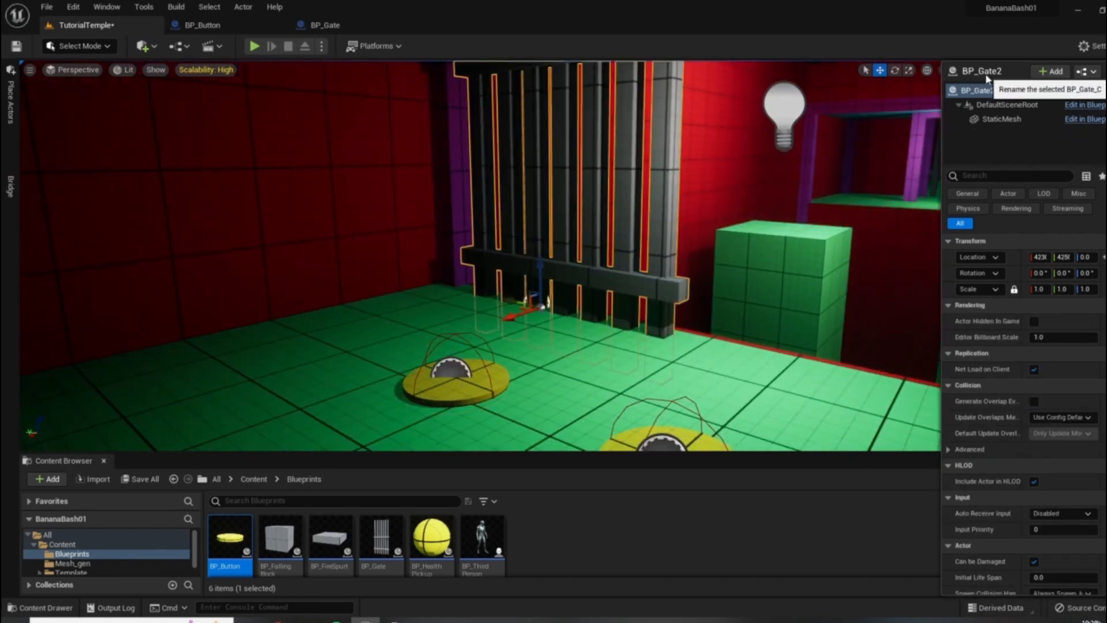
right_click_drag(478, 380, 519, 382)
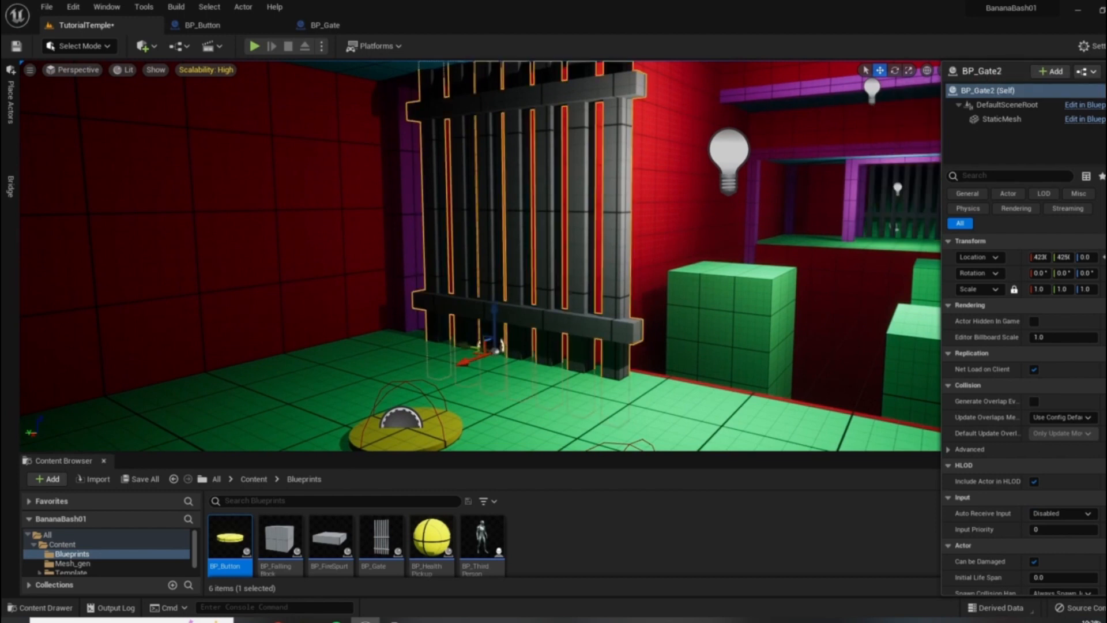
right_click_drag(650, 279, 747, 236)
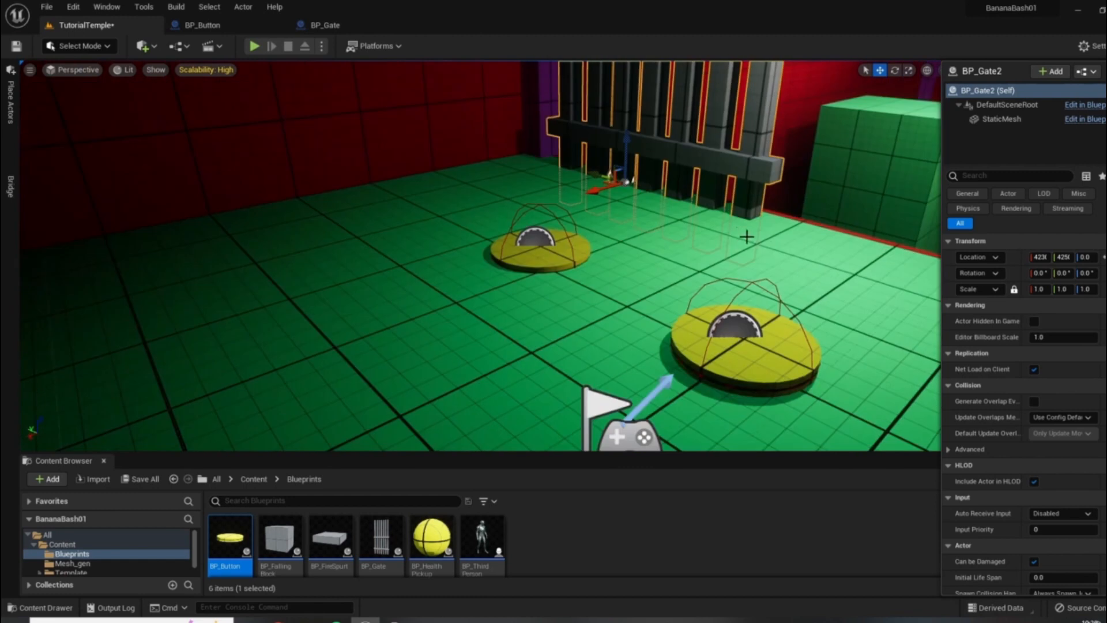
left_click(574, 264)
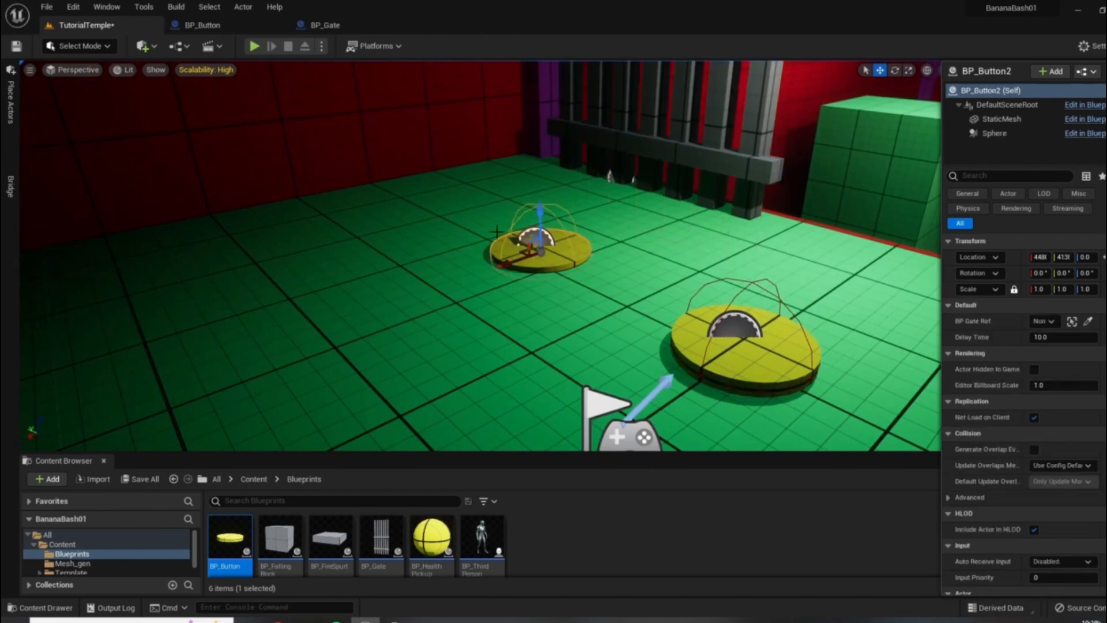
left_click(1044, 321)
left_click(996, 475)
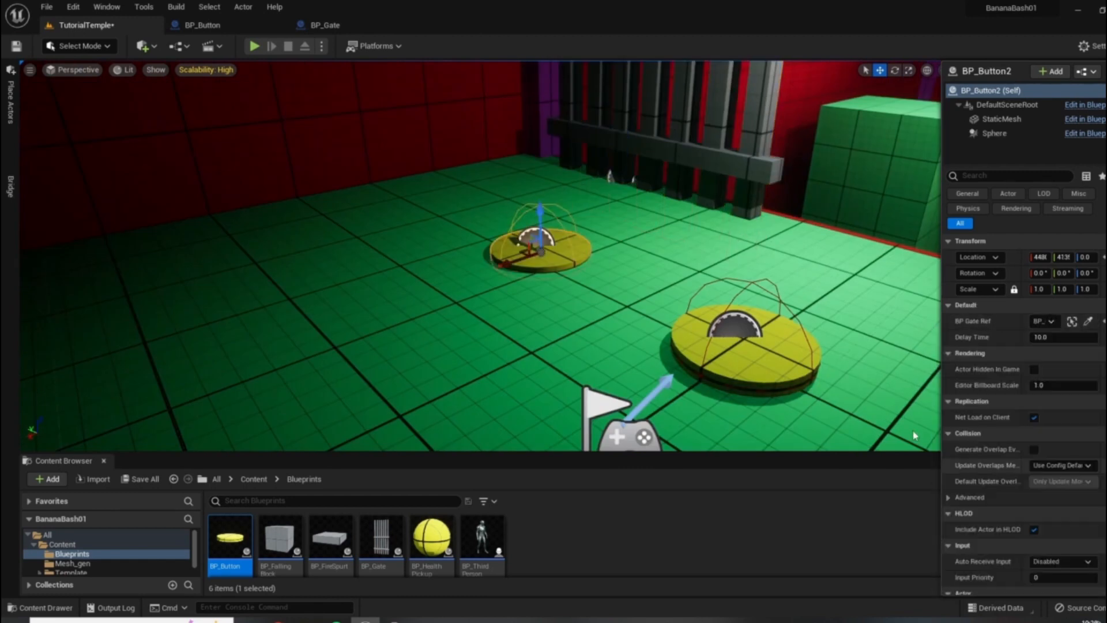
Step: Widen the details area and set the second button's Delay Time to 1.0
left_click_drag(942, 337, 889, 337)
left_click(1032, 322)
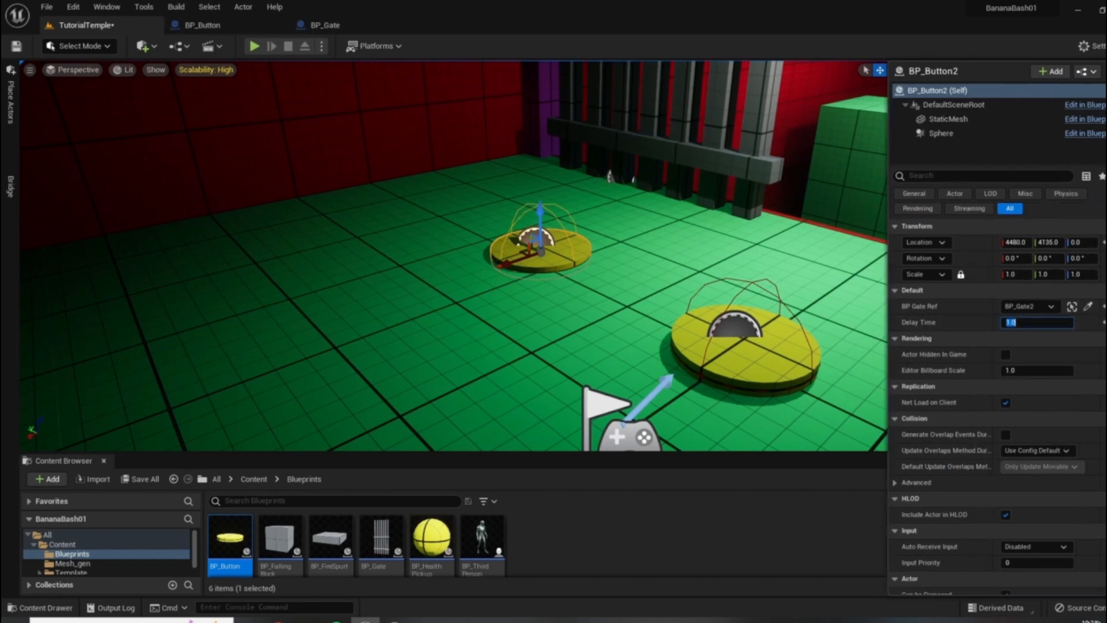
left_click(283, 311)
Step: Play-test the level by walking the character over both buttons to compare their gate delays, and stop the session
right_click_drag(405, 286, 398, 248)
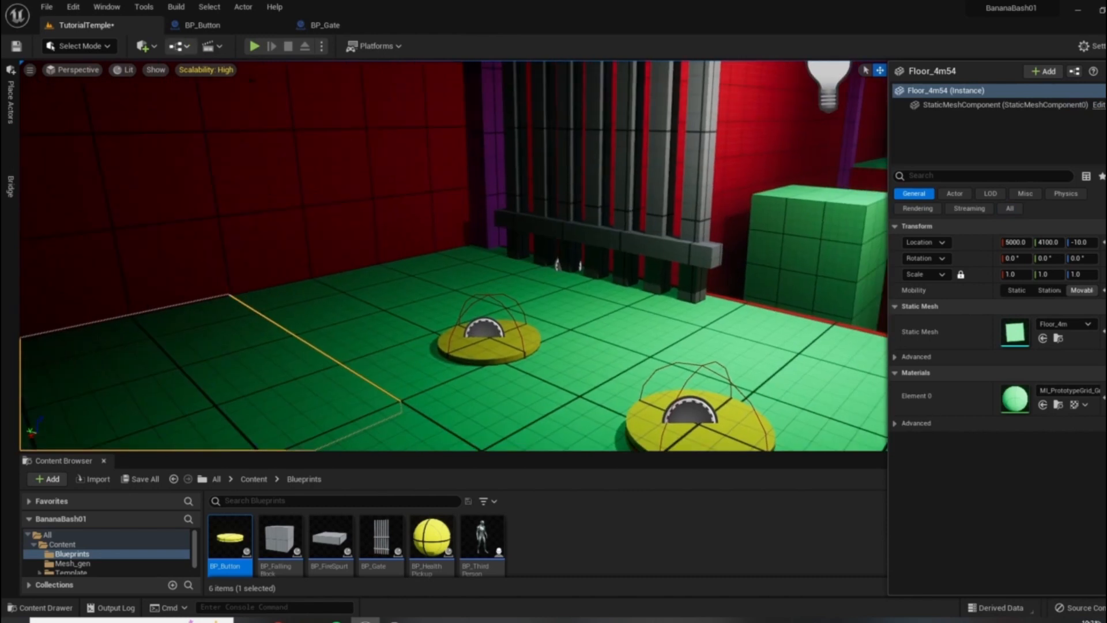
left_click(254, 46)
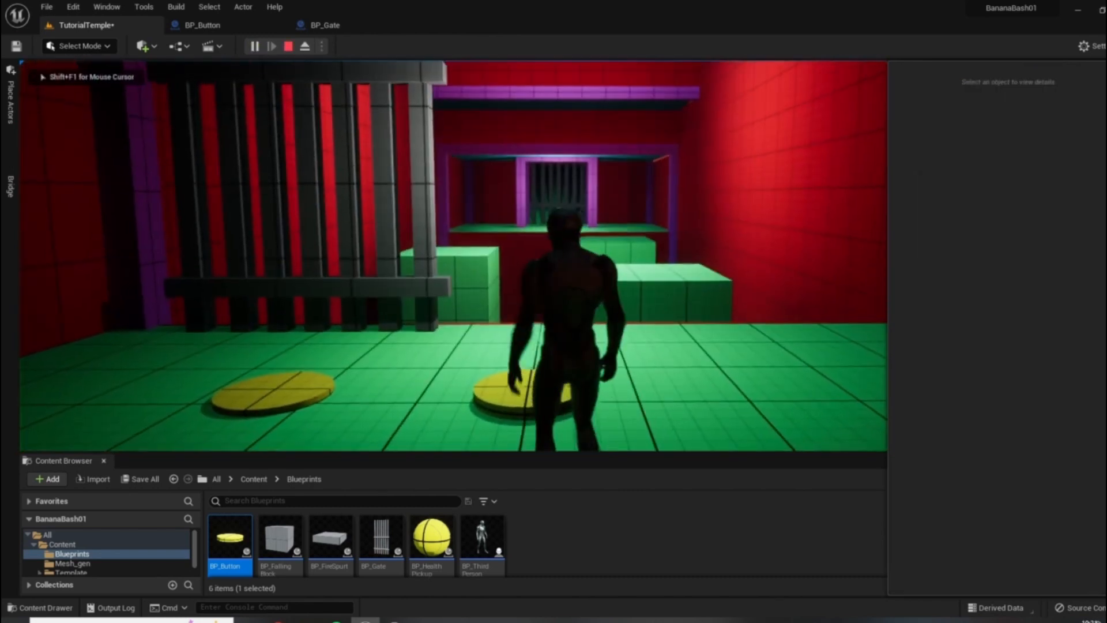
key("s")
key("d")
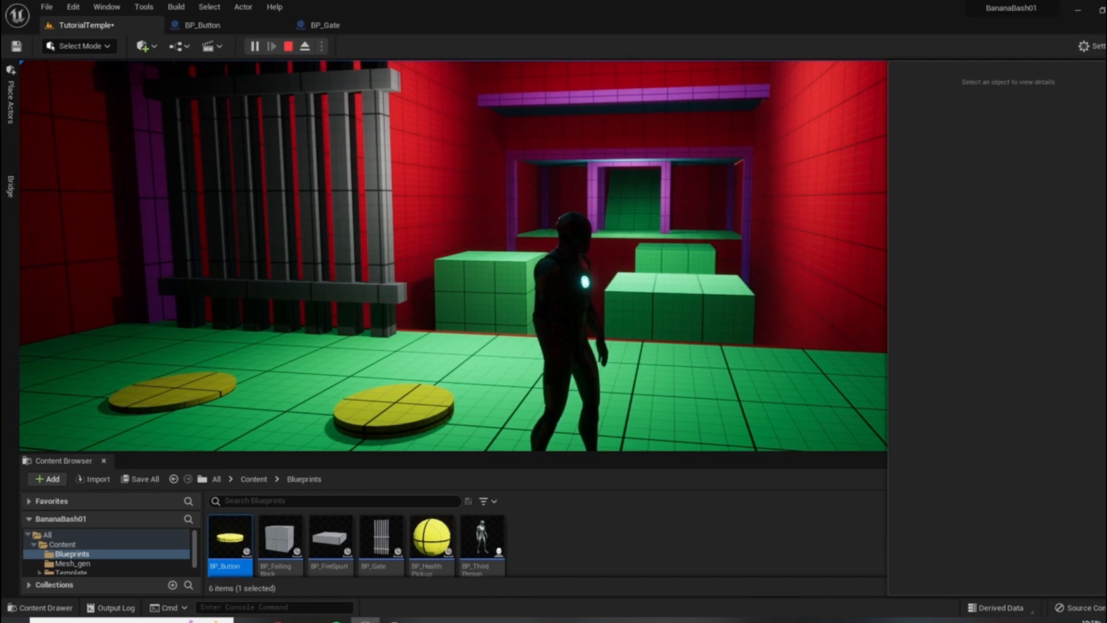
key("s")
key("a")
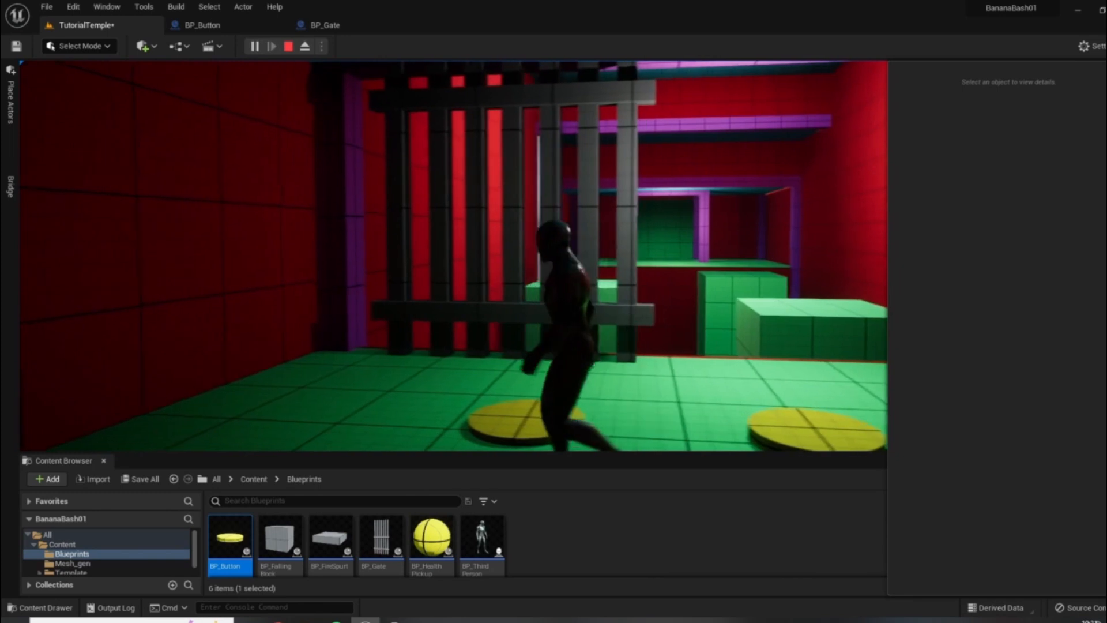
key("s")
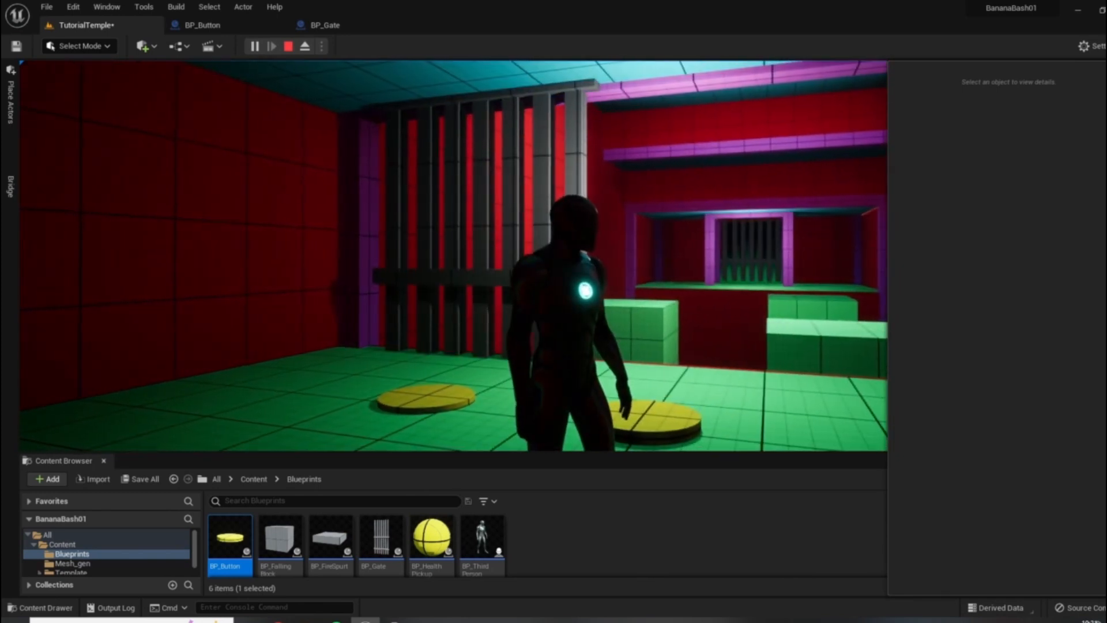
key("Escape")
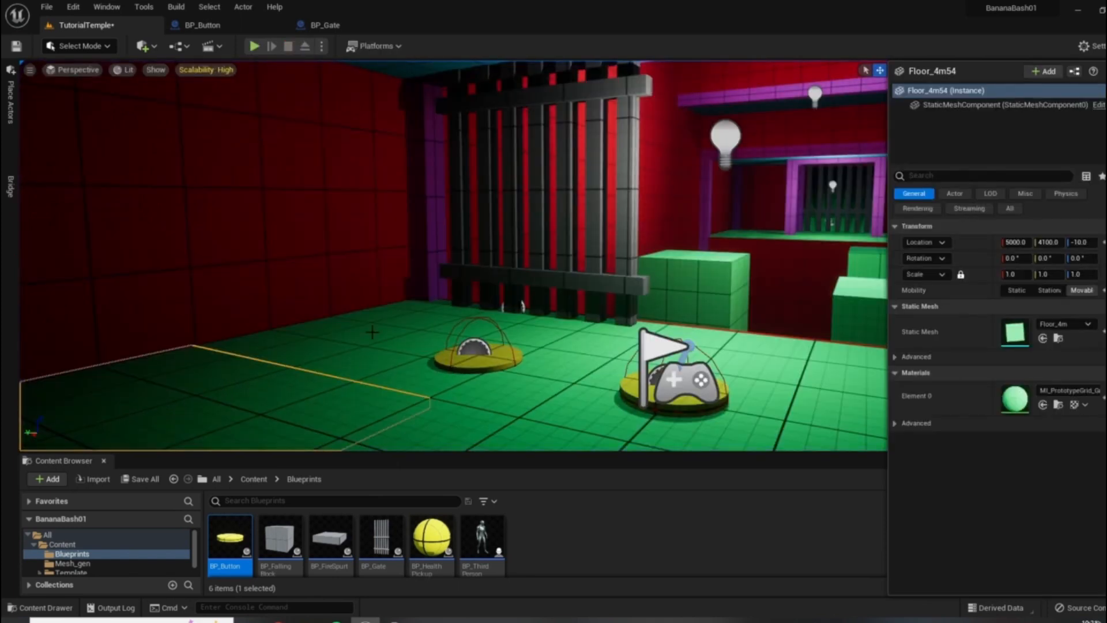
Step: Delete the second button, BP_Button2, and the extra gate beside it from the level
left_click(480, 364)
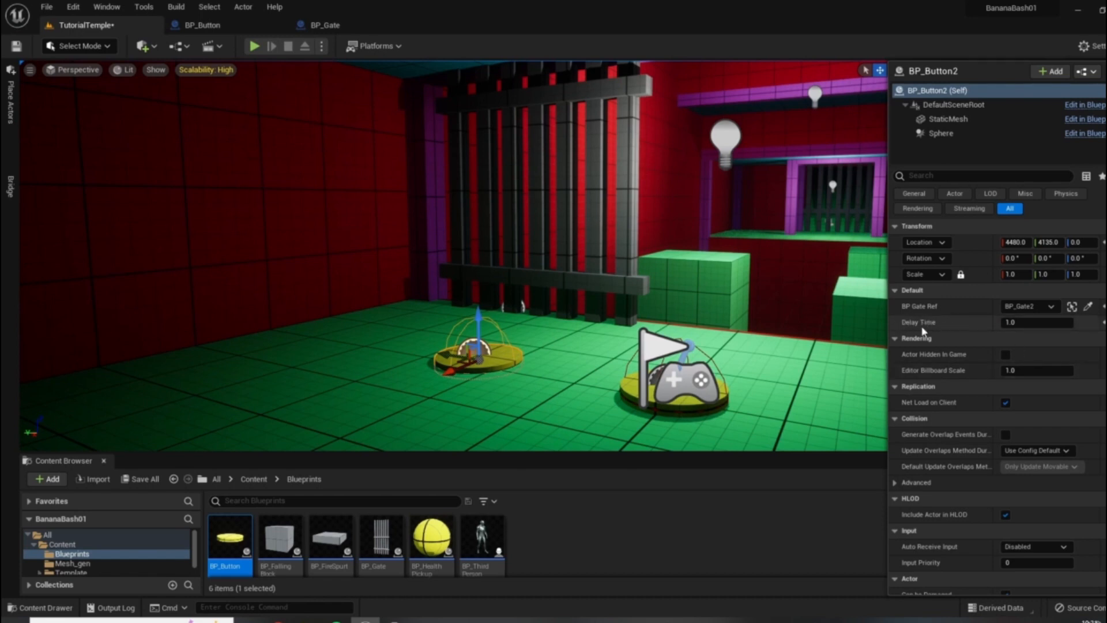
key("Delete")
left_click(580, 287)
key("Delete")
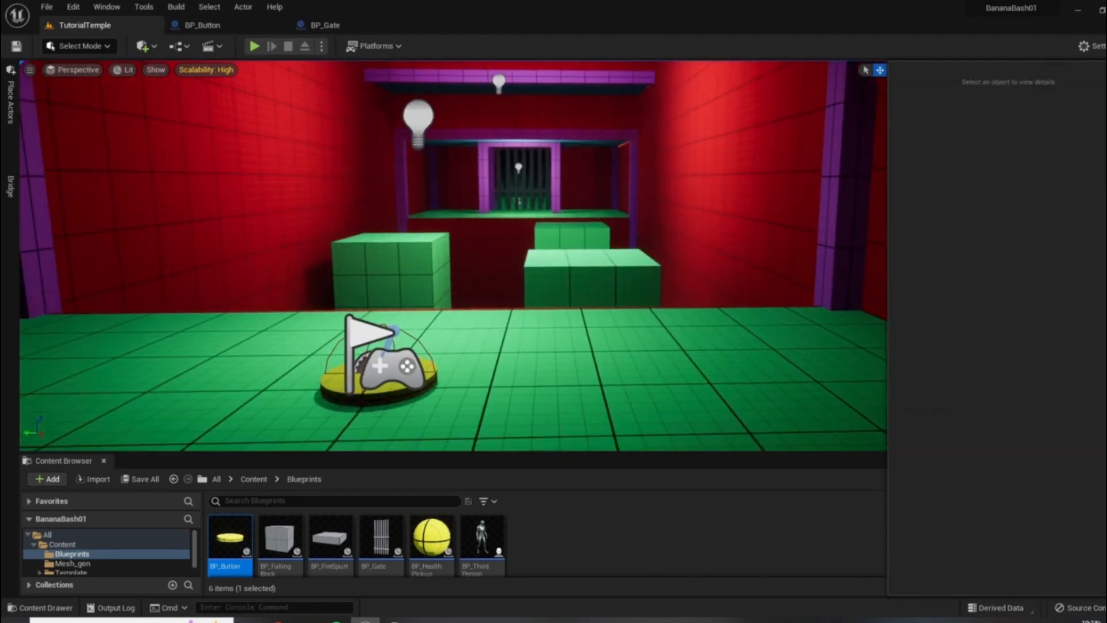
Step: Narrow the details area to give the viewport more room around the remaining button
right_click_drag(558, 313, 479, 314)
mouse_move(819, 245)
right_mouse_down()
mouse_move(773, 248)
mouse_move(819, 246)
right_mouse_up()
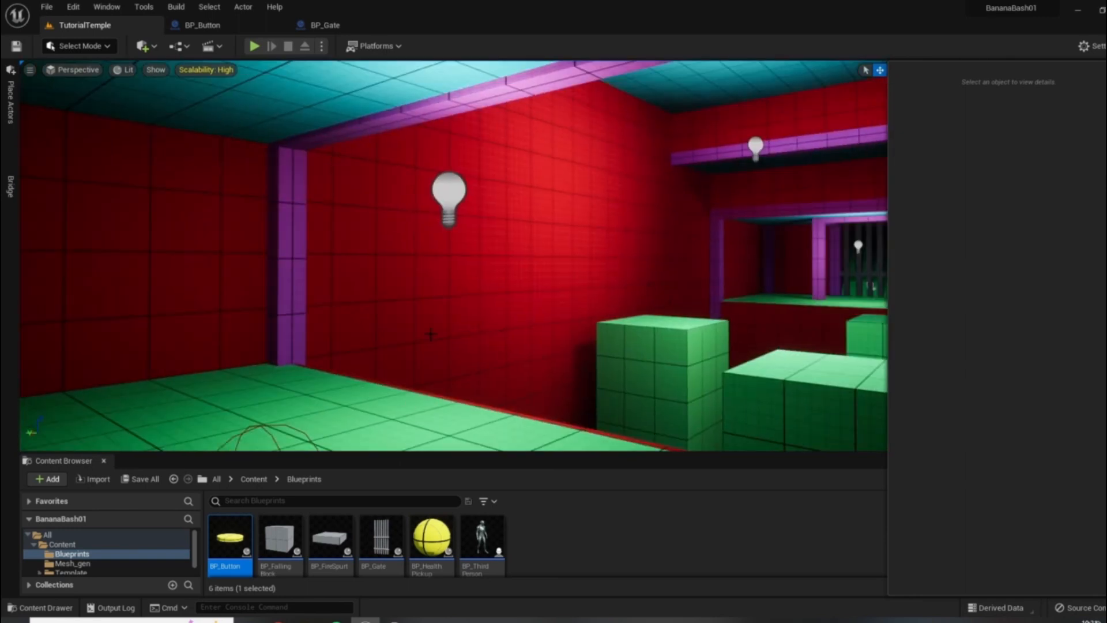
right_click_drag(431, 334, 369, 336)
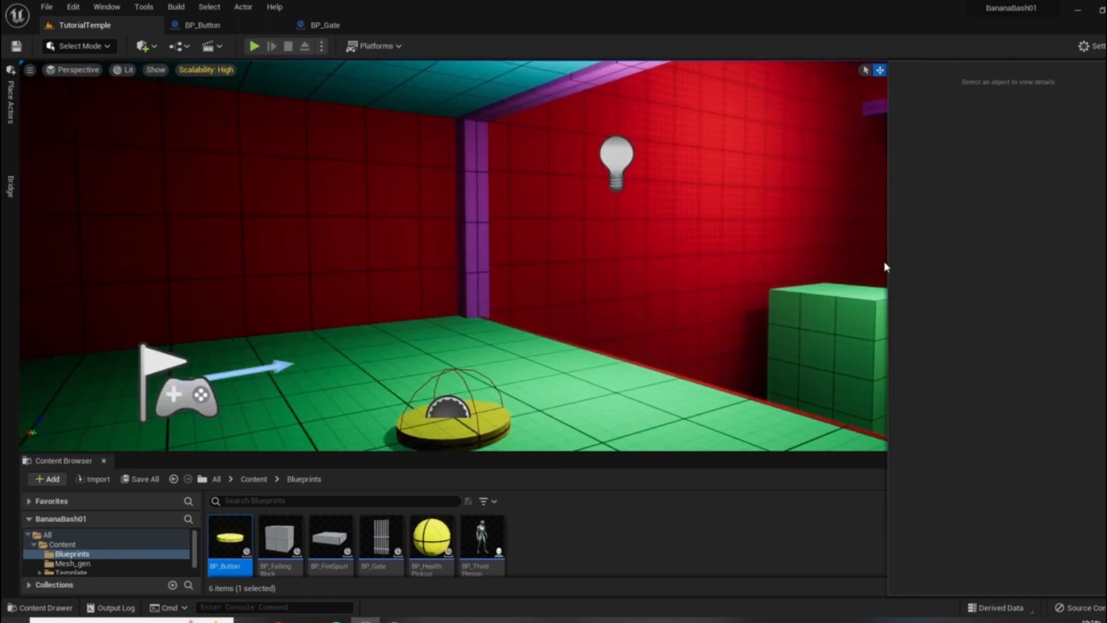
left_click_drag(891, 264, 1009, 267)
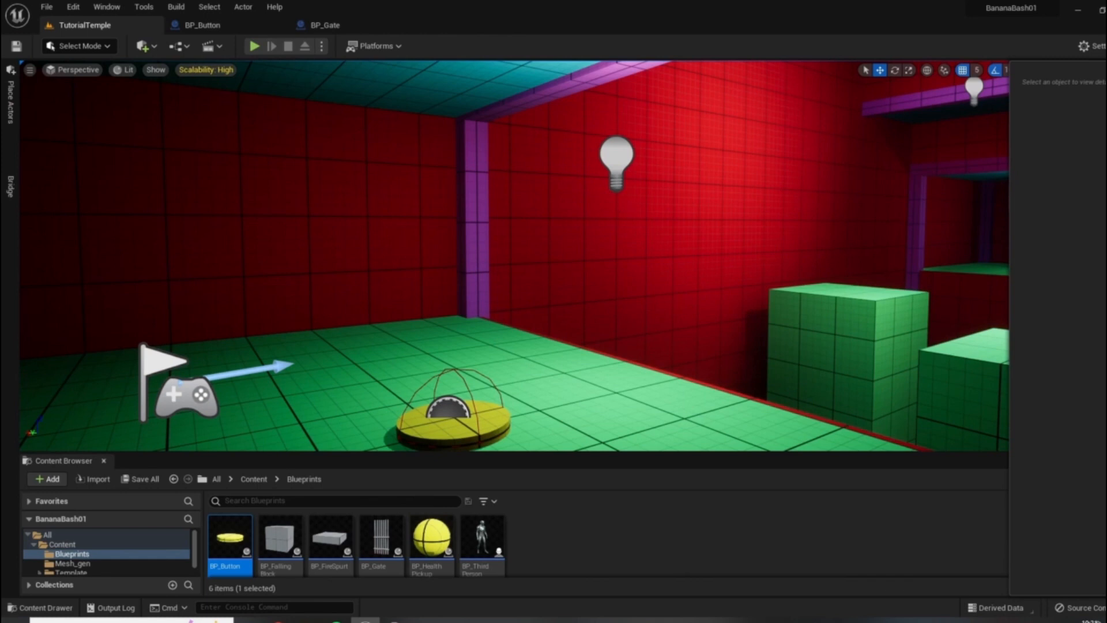
right_click_drag(470, 375, 403, 403)
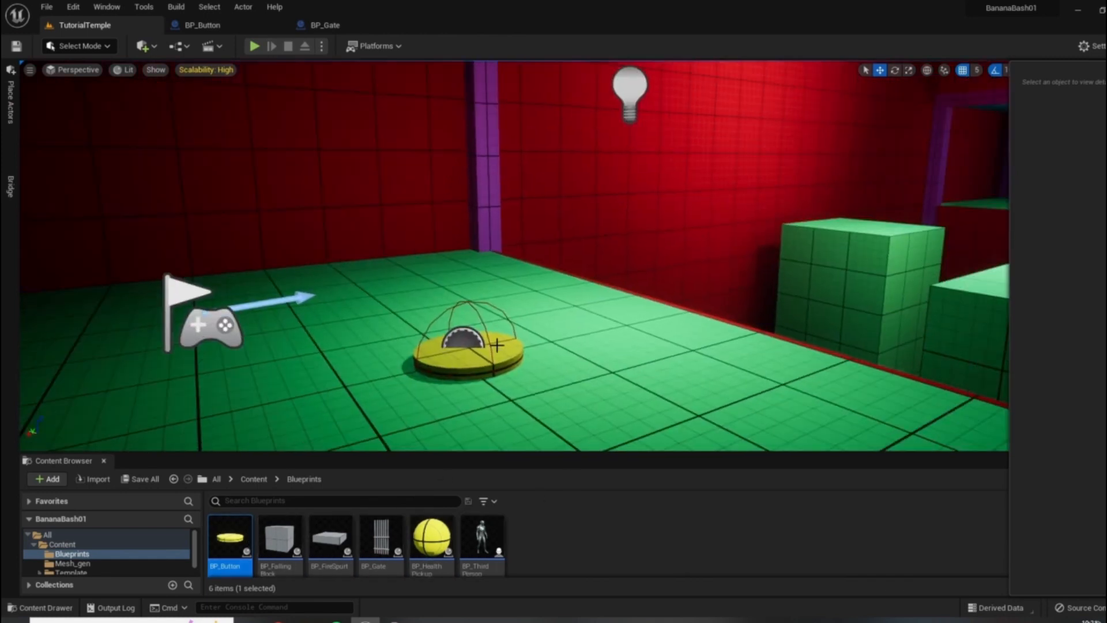
Step: Open the BP_FallingBlock blueprint, review its Block Fall event graph with the delays and timelines, and return to the TutorialTemple level
double_click(282, 539)
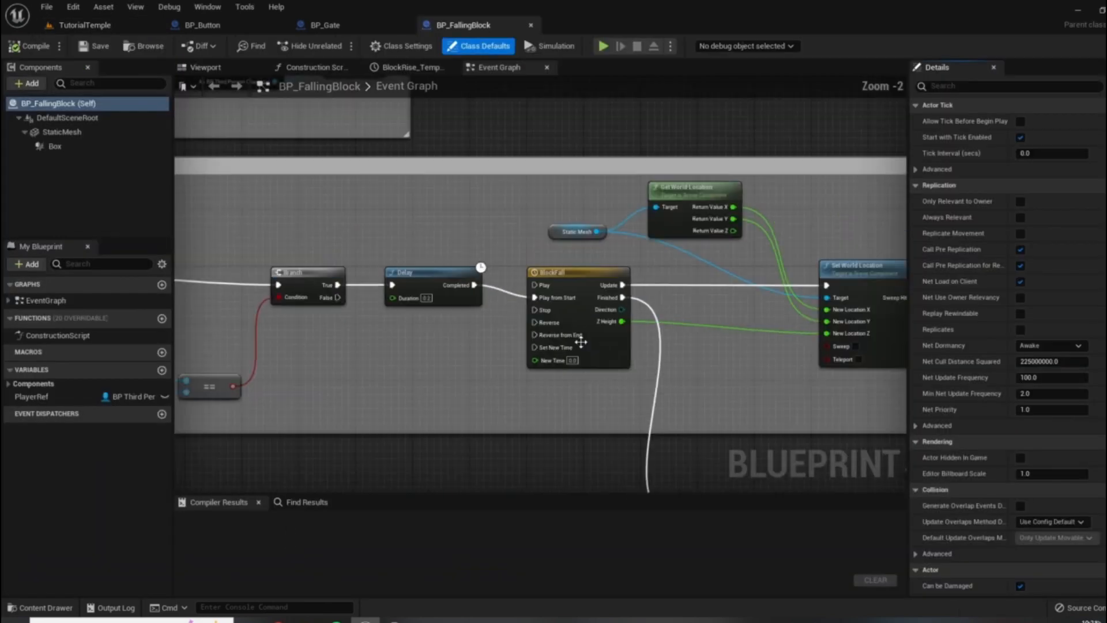
scroll(628, 316, "up", 3)
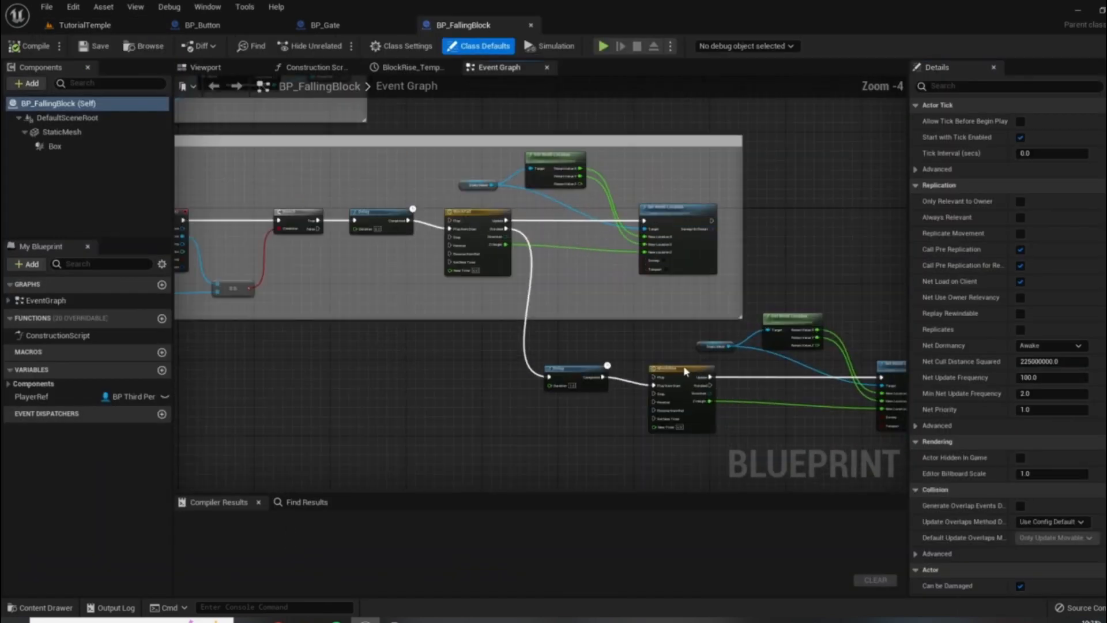
right_click_drag(490, 259, 625, 347)
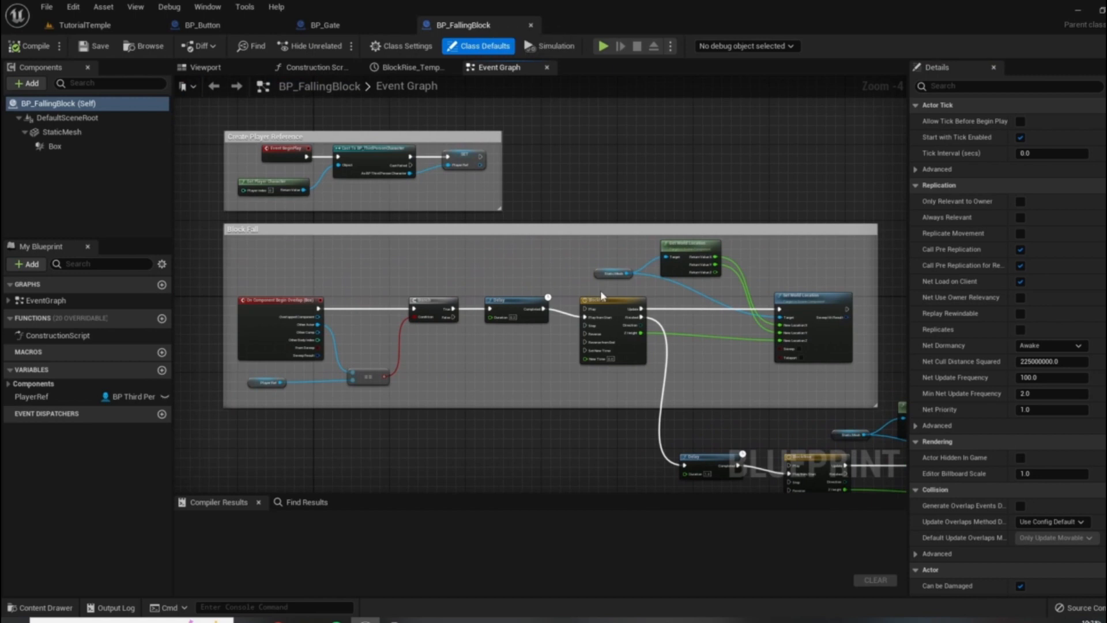
right_click_drag(531, 461, 500, 399)
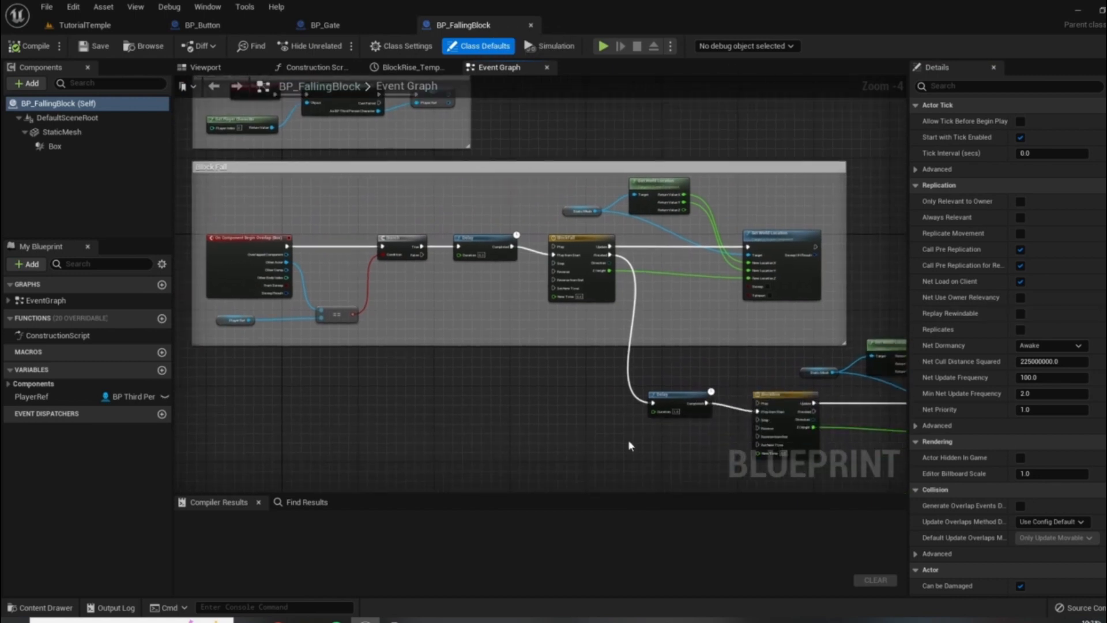
right_click_drag(606, 313, 384, 233)
left_click(82, 23)
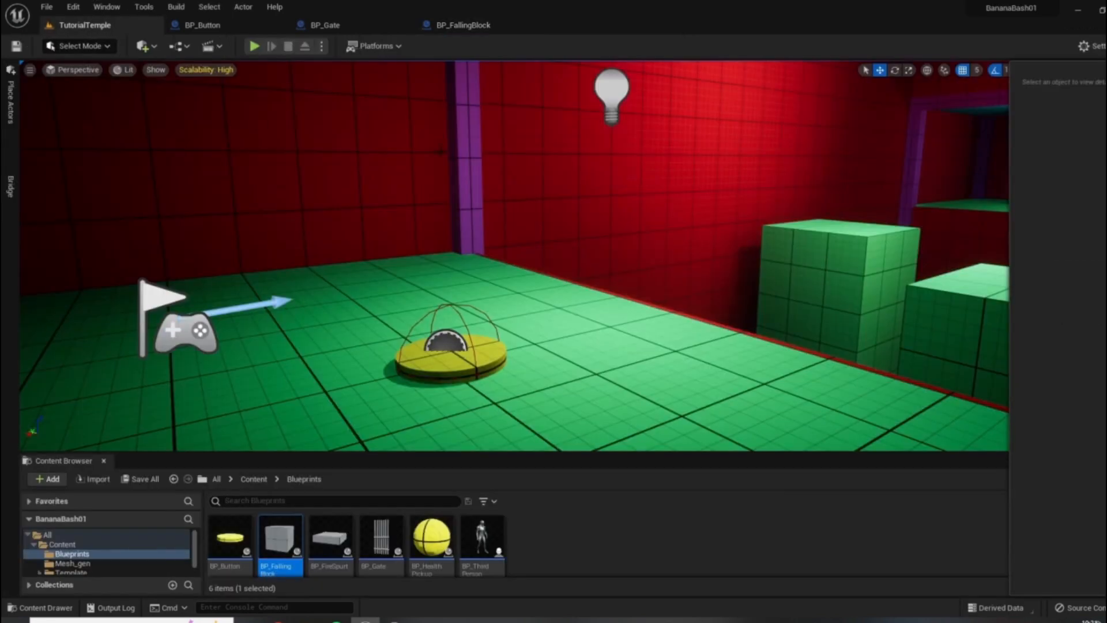
Step: Inspect the falling blocks and fire spurts along the temple walkways, selecting BP_FireSpurt6 and slightly widening the details area
right_click_drag(513, 255, 663, 242)
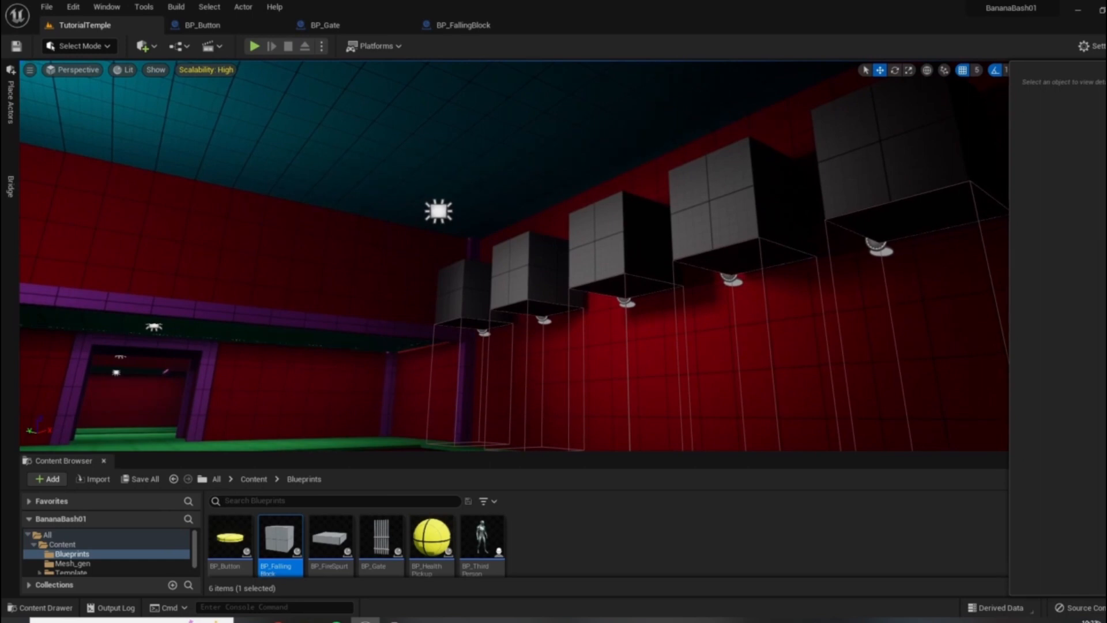
right_click_drag(527, 364, 640, 251)
left_click(650, 238)
key("f")
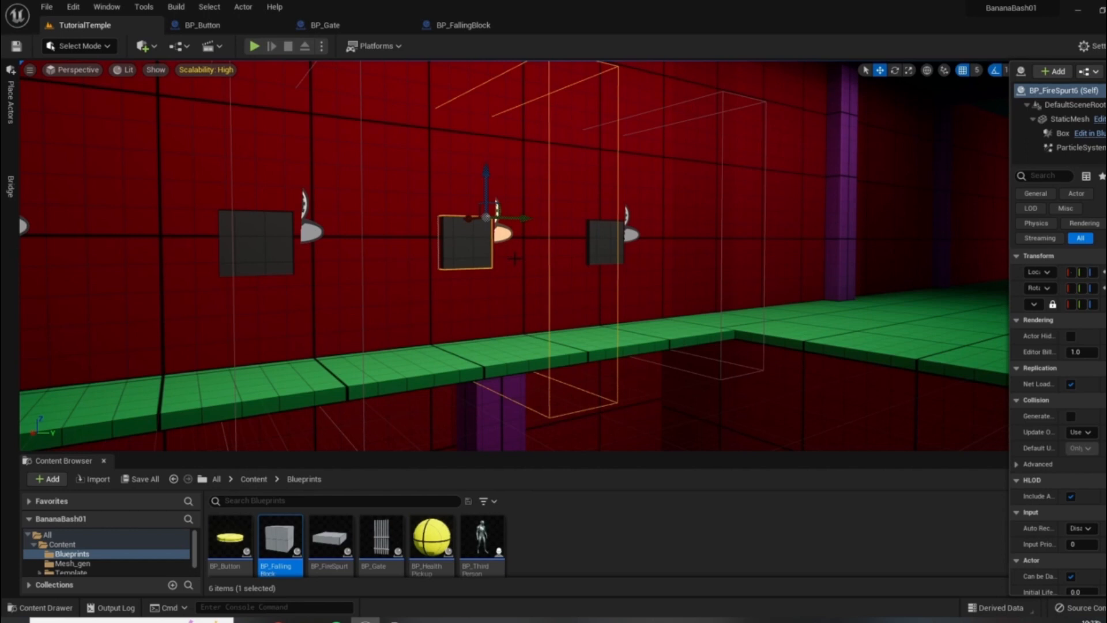
middle_click_drag(432, 97, 432, 144)
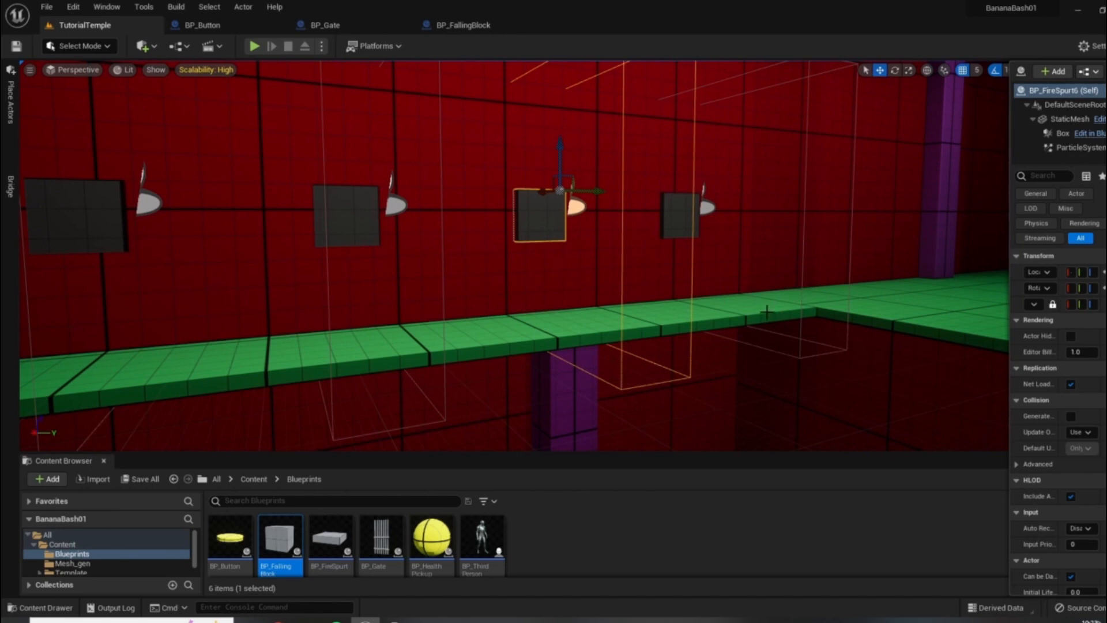
right_click_drag(553, 253, 767, 322)
left_click_drag(1010, 363, 966, 354)
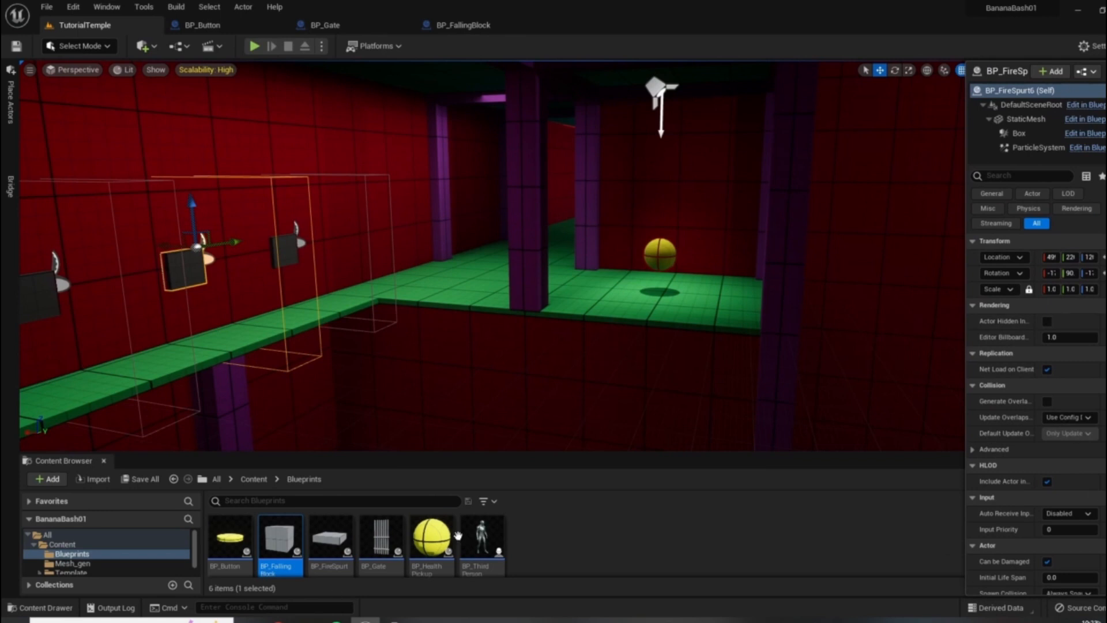
right_click_drag(662, 303, 634, 297)
scroll(611, 285, "down", 3)
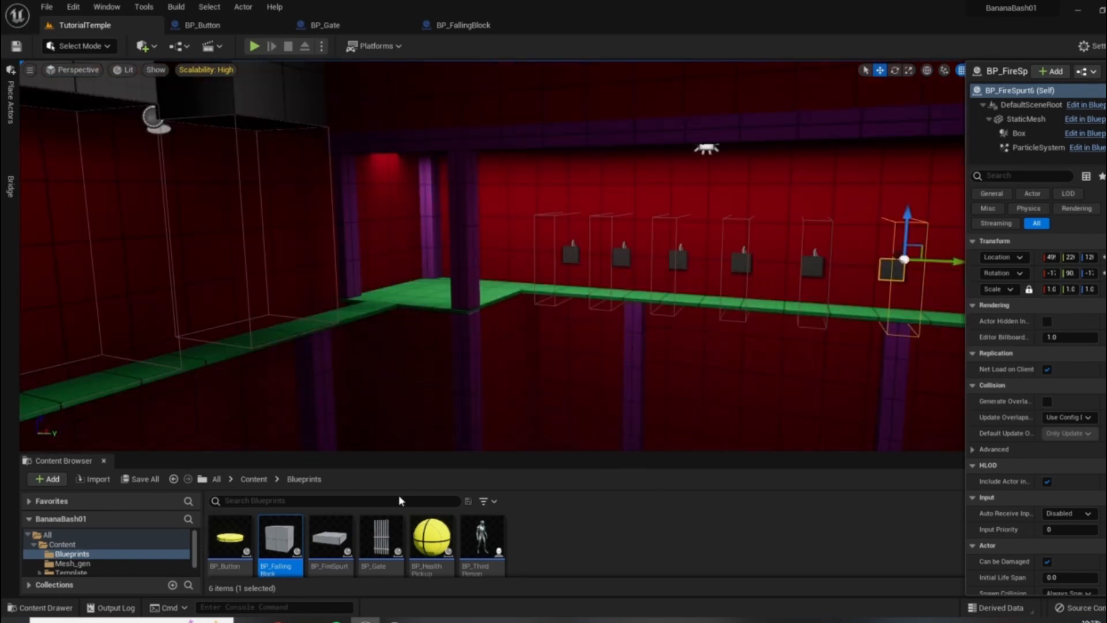
Step: Play-test the remaining button by running from it and jumping across the green blocks towards the distant gate, and stop the session
right_click_drag(518, 259, 398, 277)
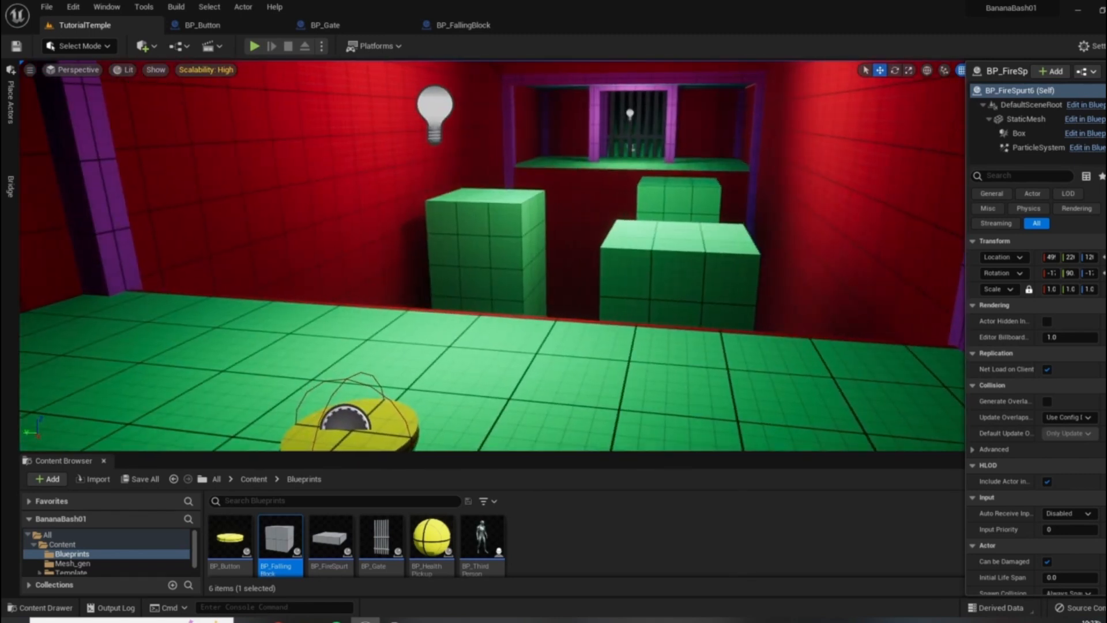
right_click_drag(678, 310, 507, 223)
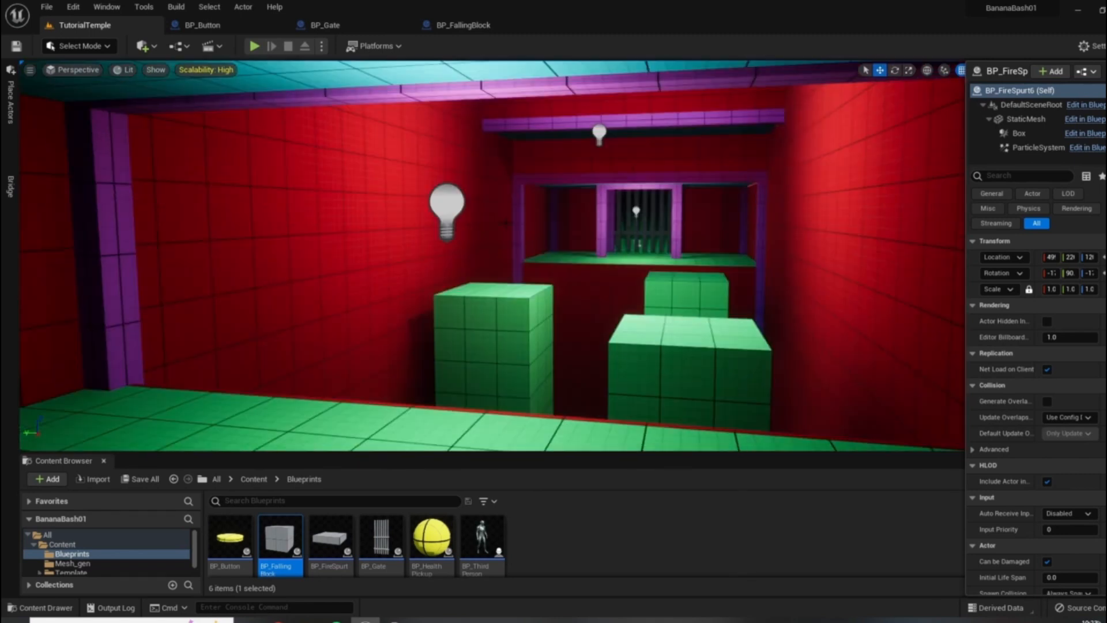
left_click(255, 47)
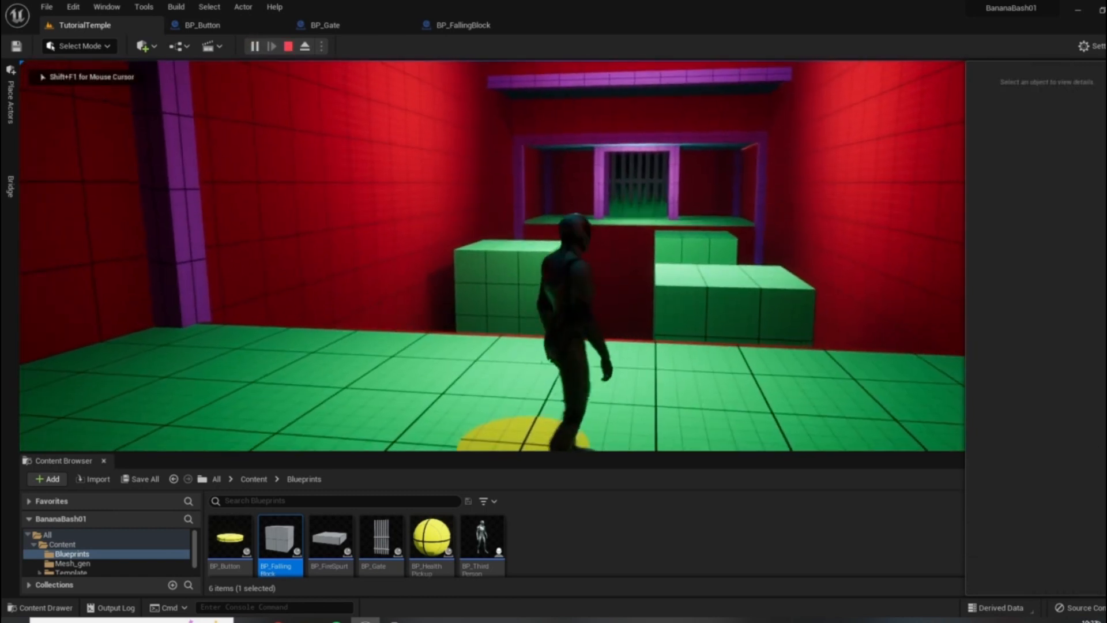
key("w")
key("space")
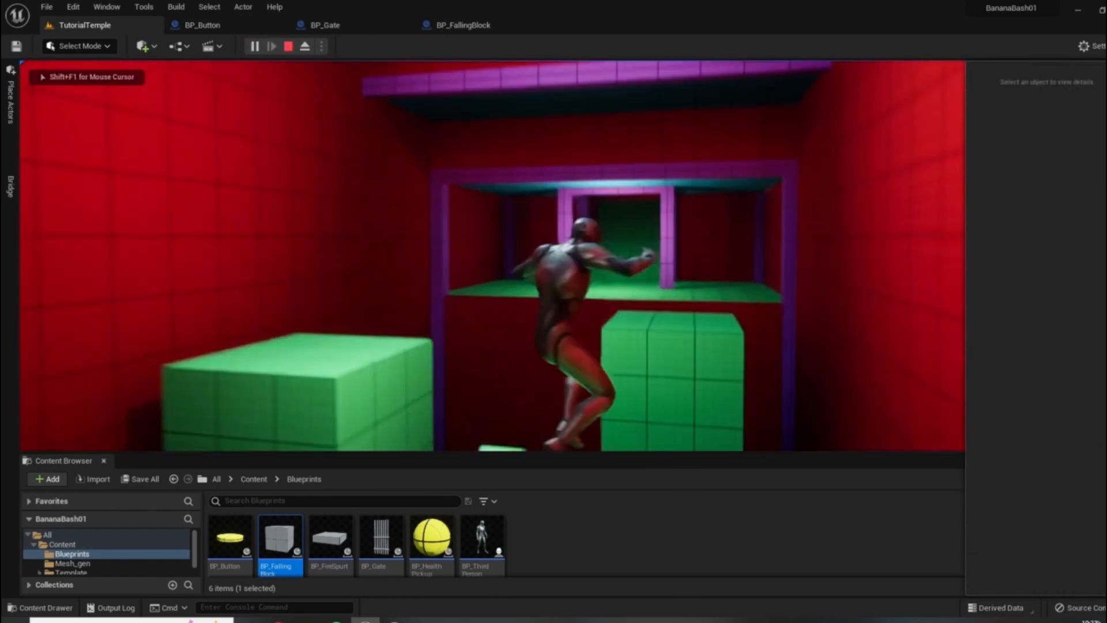
key("space")
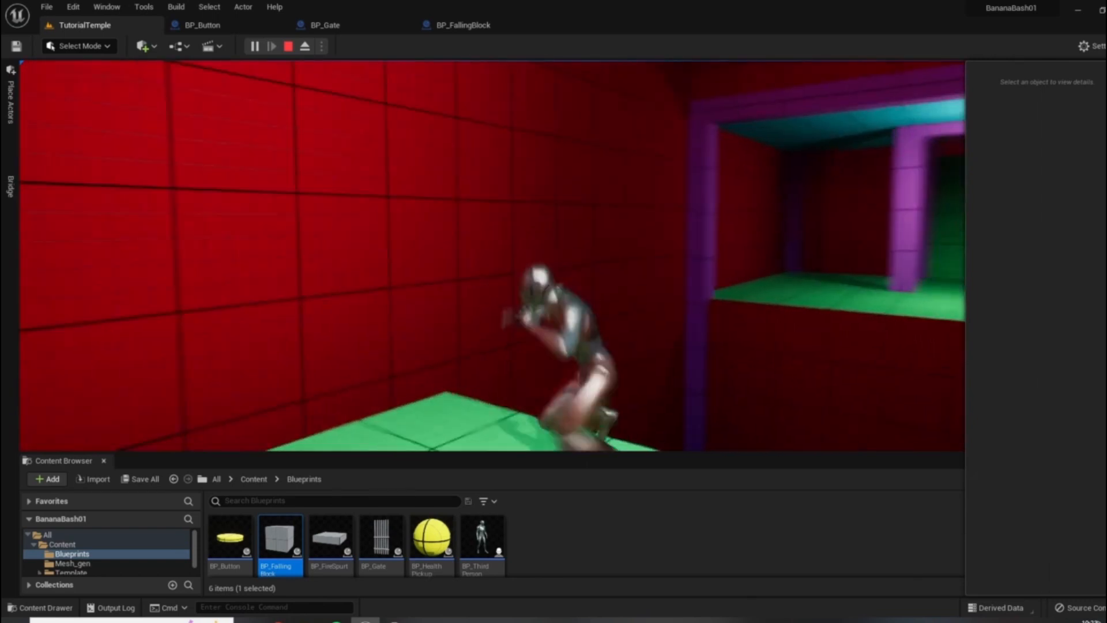
key("Escape")
Step: Select the remaining BP_Button to view its settings, and inspect the route over the blocks through to the End room
right_click_drag(462, 265, 462, 265)
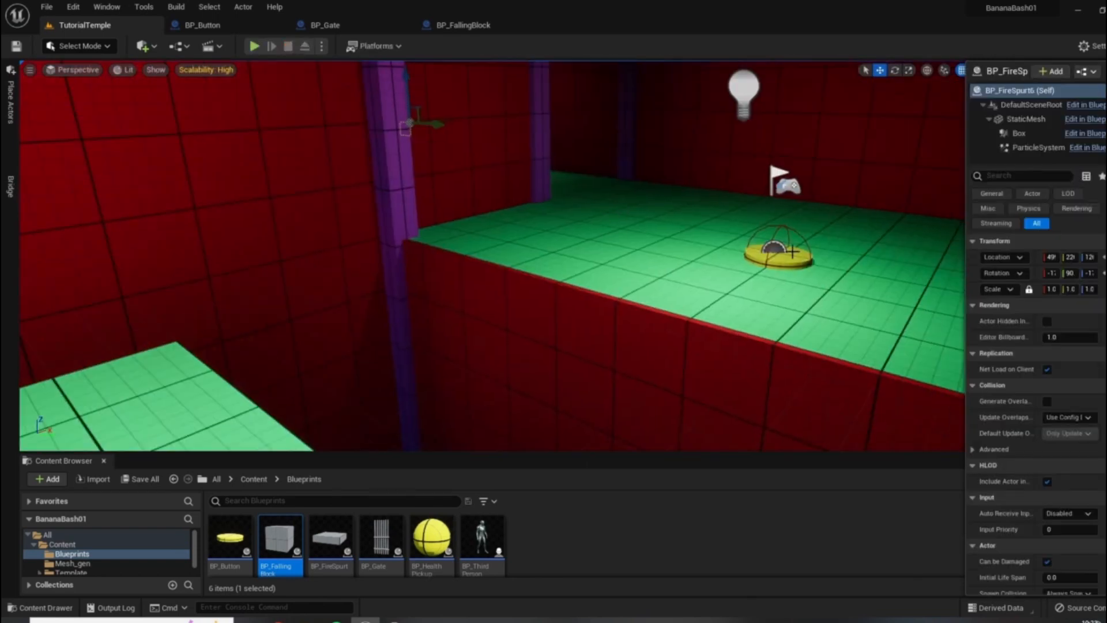
left_click(793, 252)
right_click_drag(783, 282, 685, 265)
key("f")
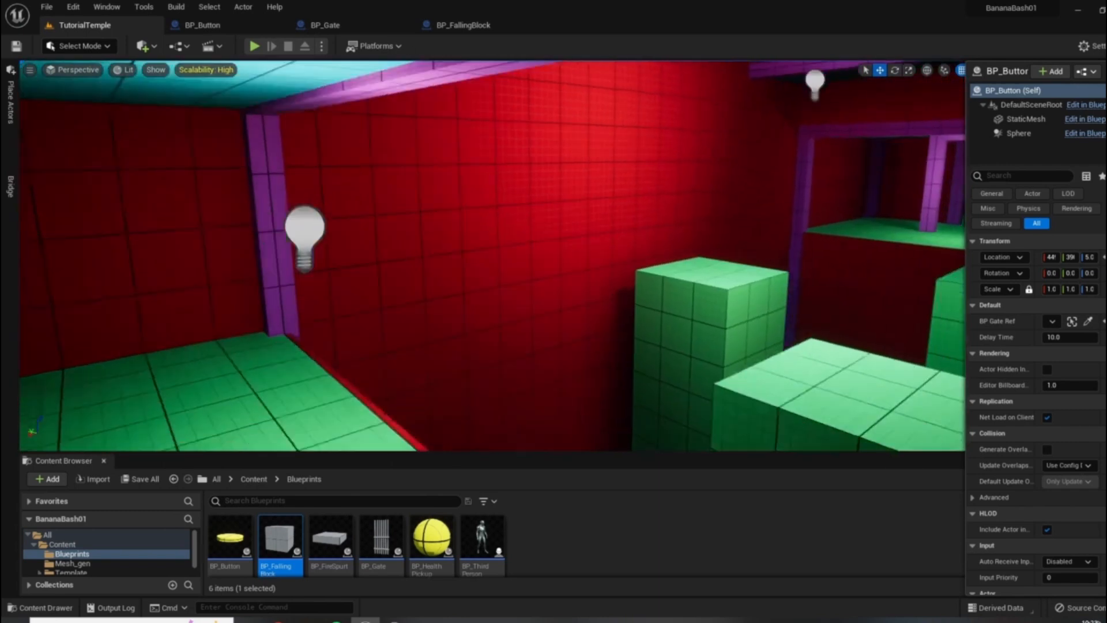
right_click_drag(631, 401, 773, 346)
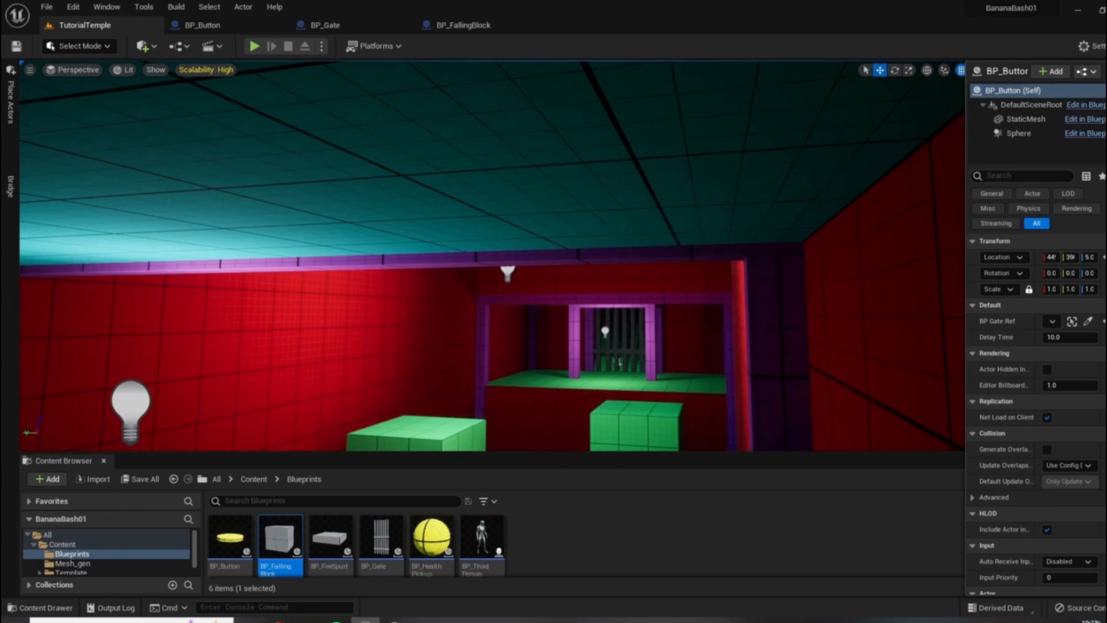
right_click_drag(592, 296, 694, 394)
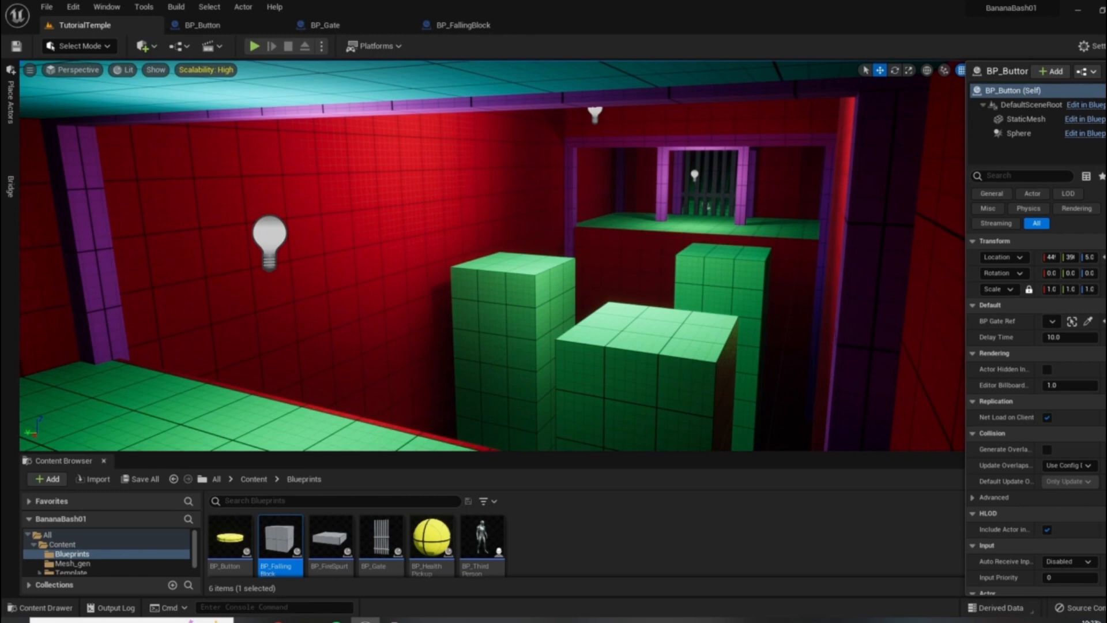
mouse_move(745, 255)
right_mouse_down()
mouse_move(757, 212)
mouse_move(783, 236)
mouse_move(761, 254)
right_mouse_up()
right_click_drag(949, 326, 957, 280)
right_click_drag(744, 242, 646, 283)
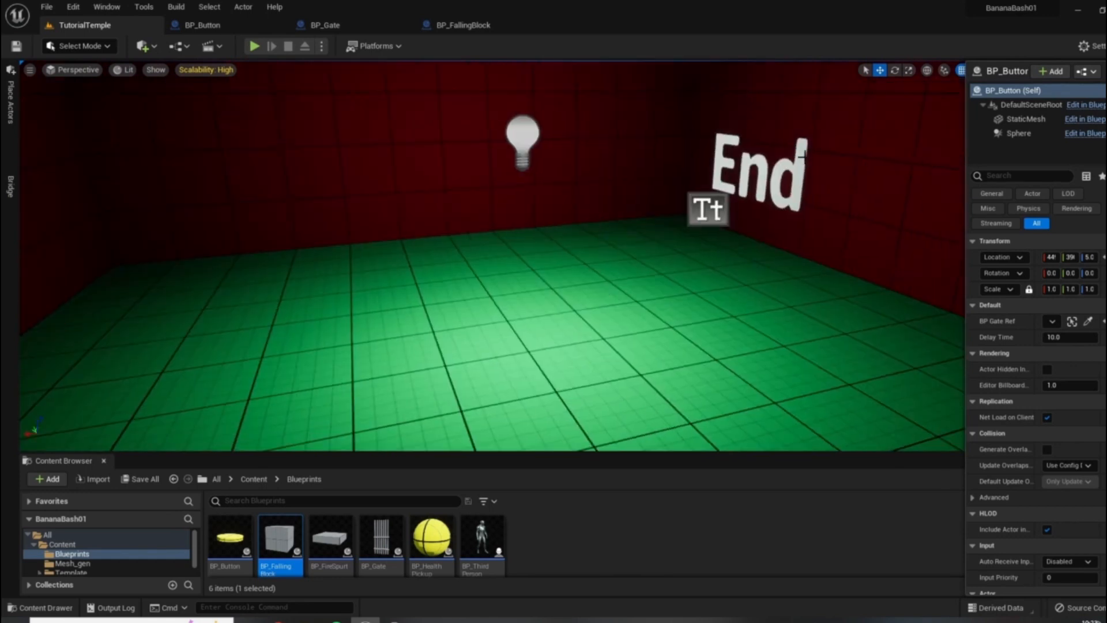
right_click_drag(577, 327, 768, 320)
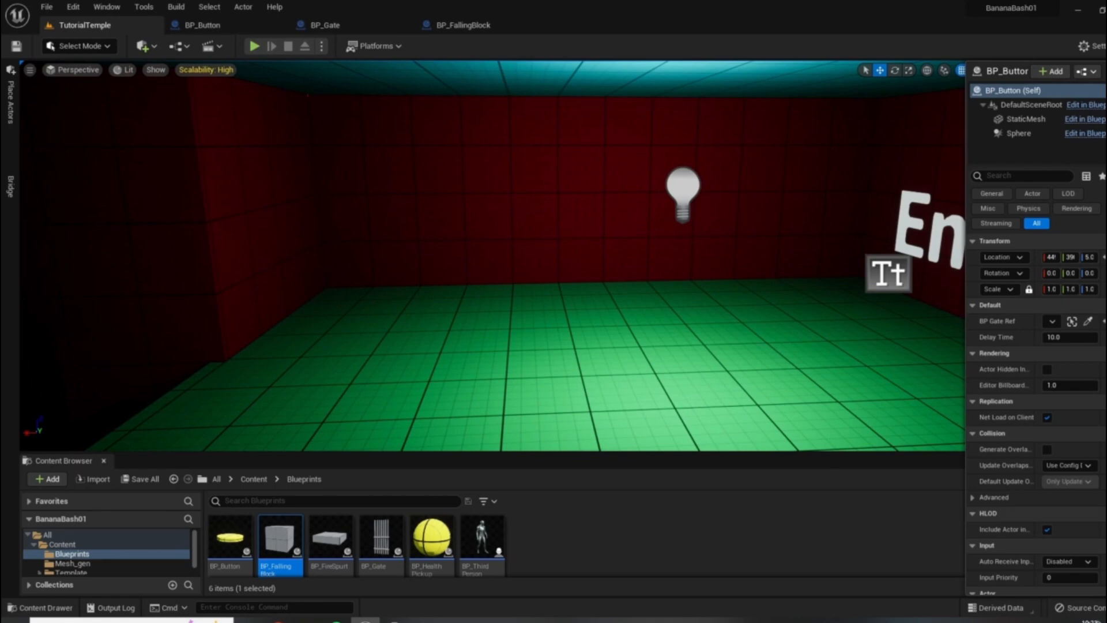